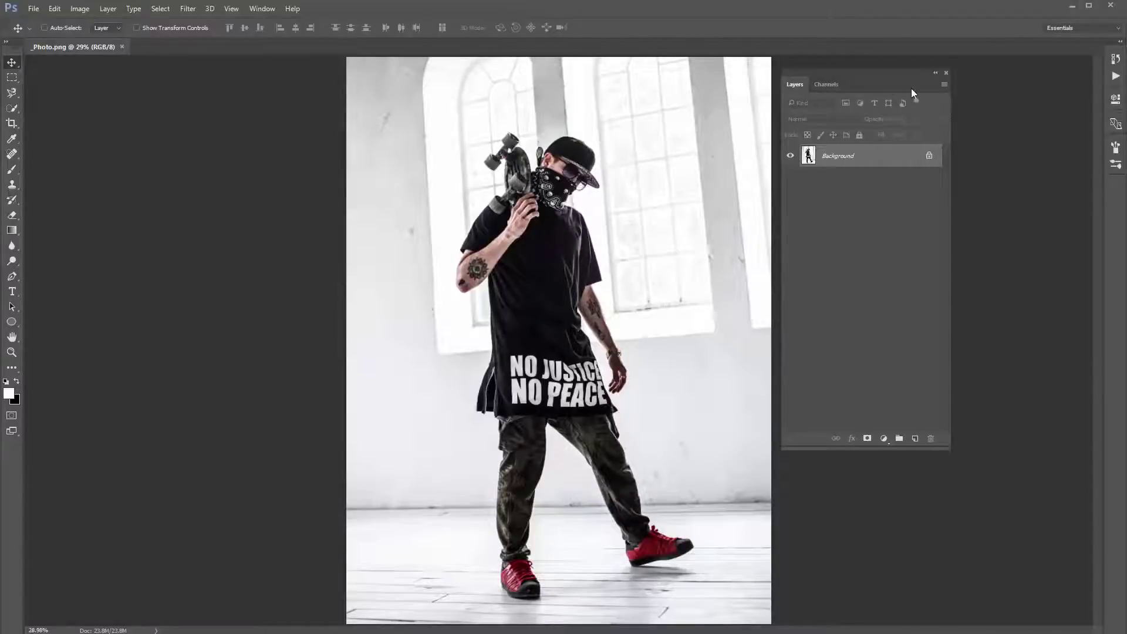
# Check in the Layers panel options that "copy" is added to copied layers and groups, and accept the settings
pyautogui.click(944, 84)
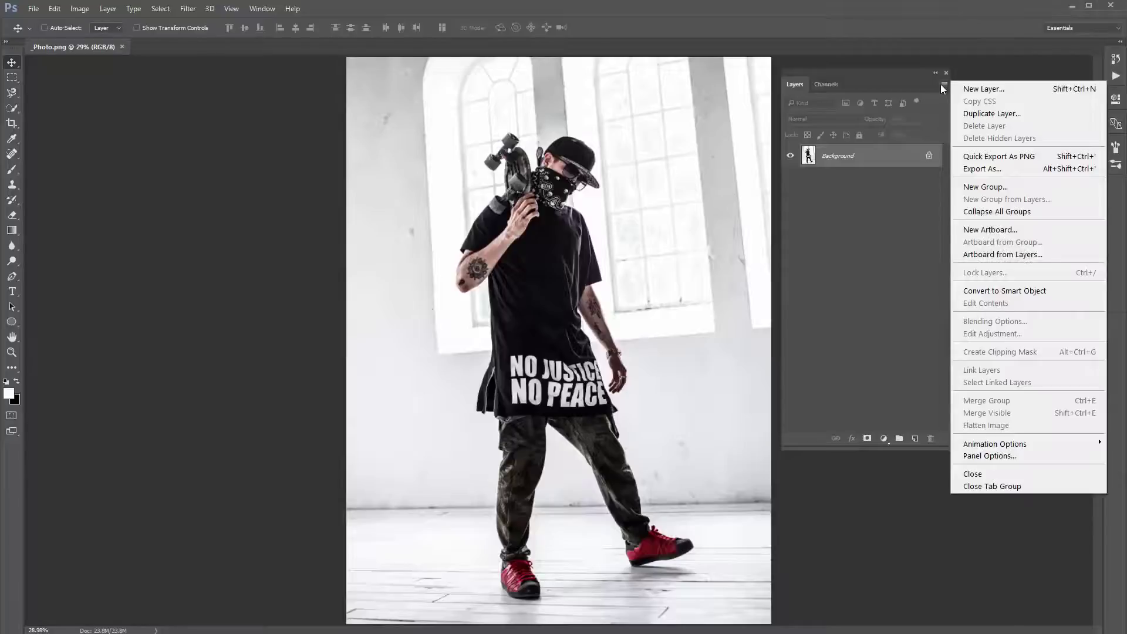
pyautogui.click(979, 456)
pyautogui.moveTo(639, 102); pyautogui.dragTo(583, 98)
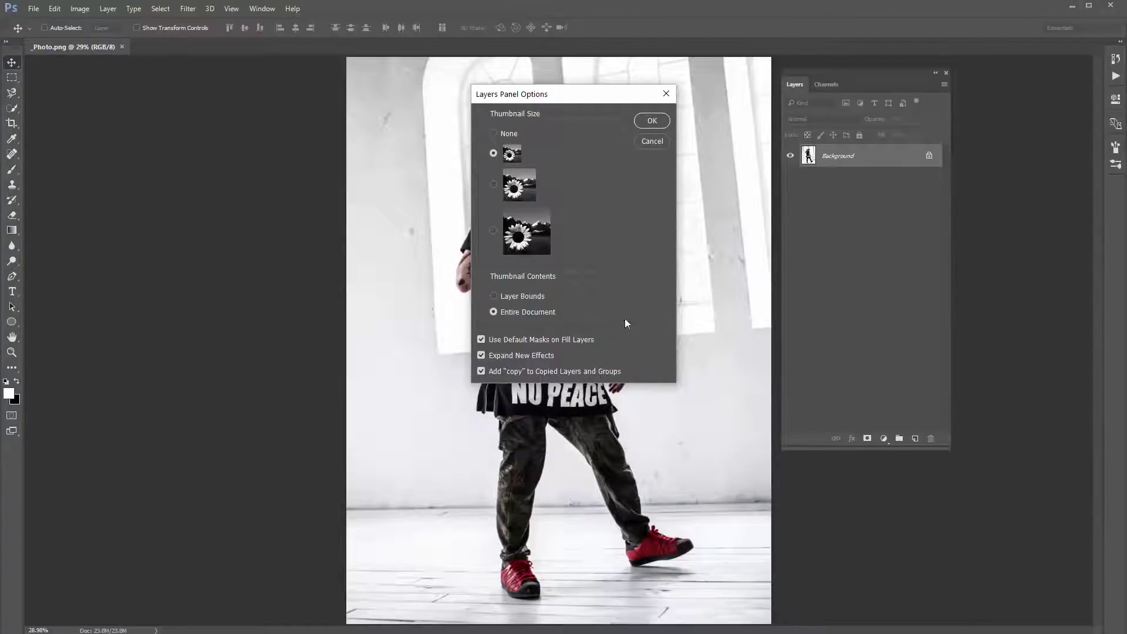
pyautogui.click(650, 118)
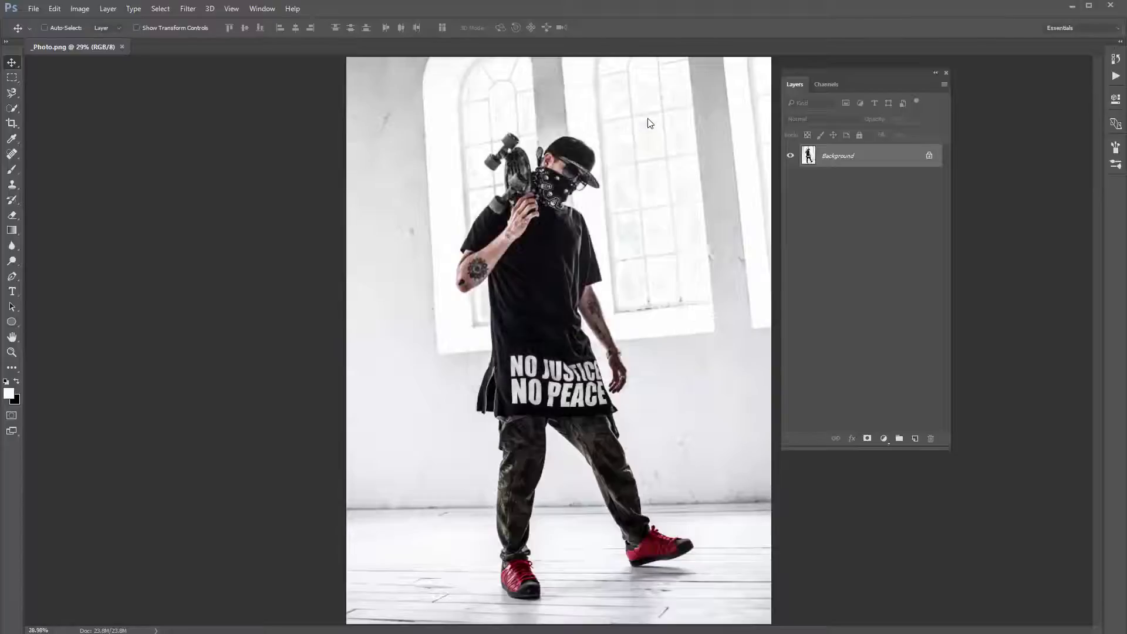
# Check that the image uses RGB Color mode and set it to 8 Bits/Channel
pyautogui.click(80, 8)
pyautogui.moveTo(82, 28)
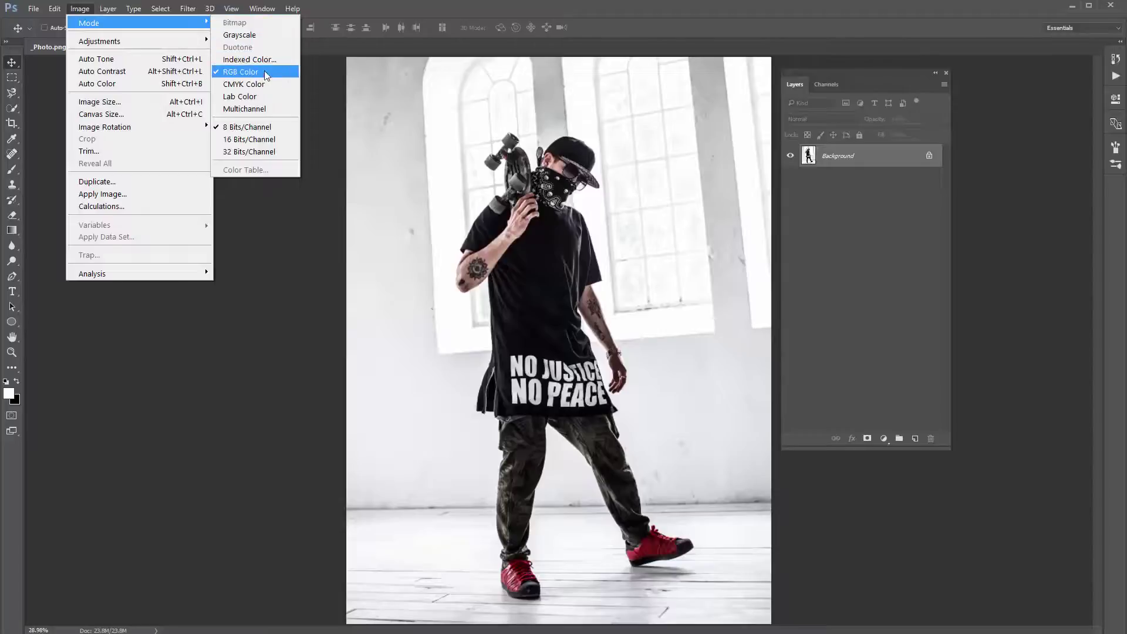
pyautogui.click(261, 132)
# Review the photo's pixel dimensions and resolution in Image Size and accept them
pyautogui.click(80, 9)
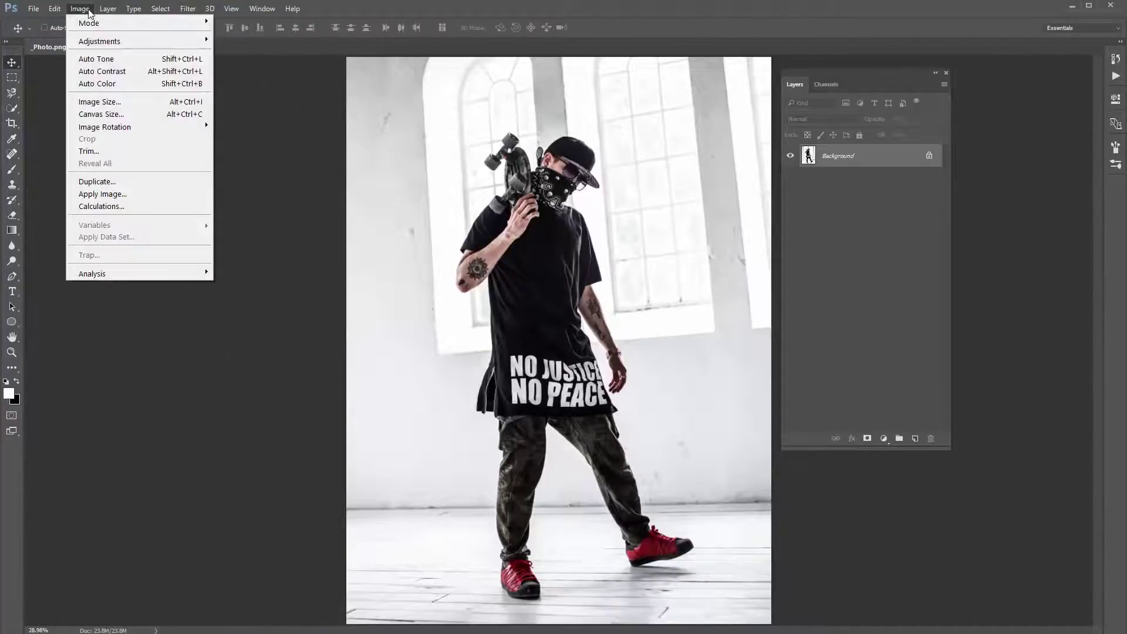
pyautogui.click(112, 102)
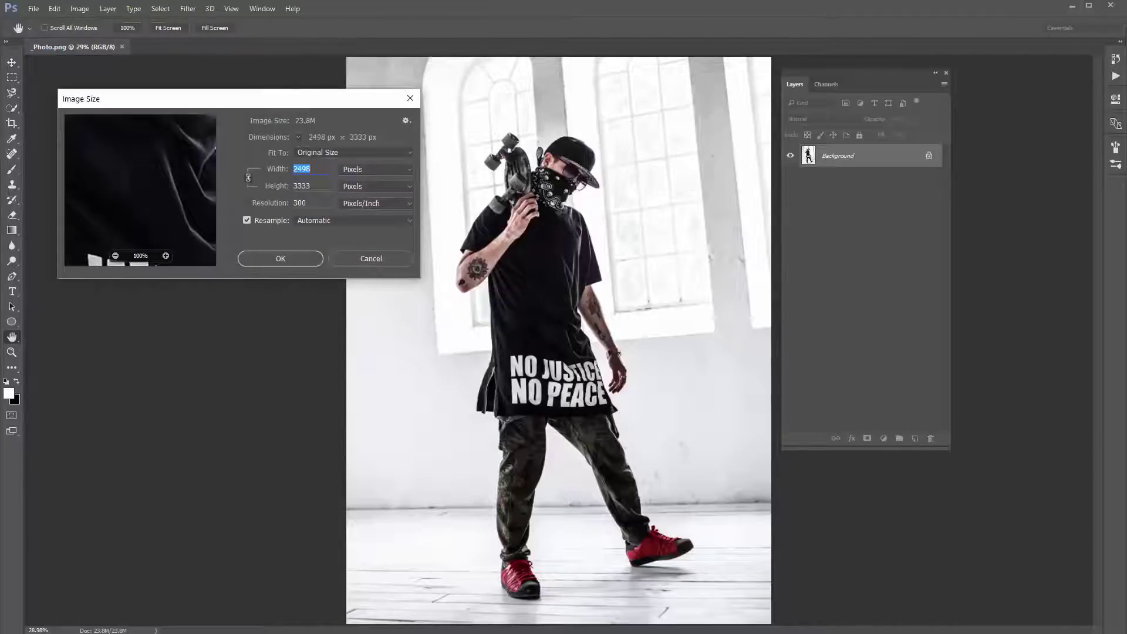
pyautogui.click(311, 171)
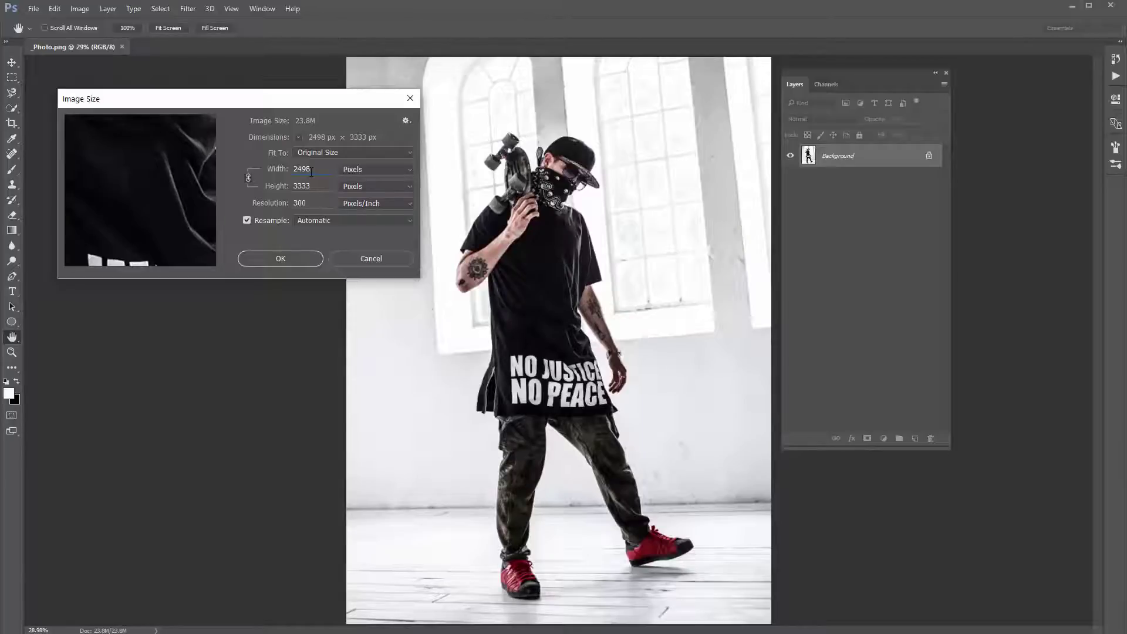
pyautogui.click(279, 256)
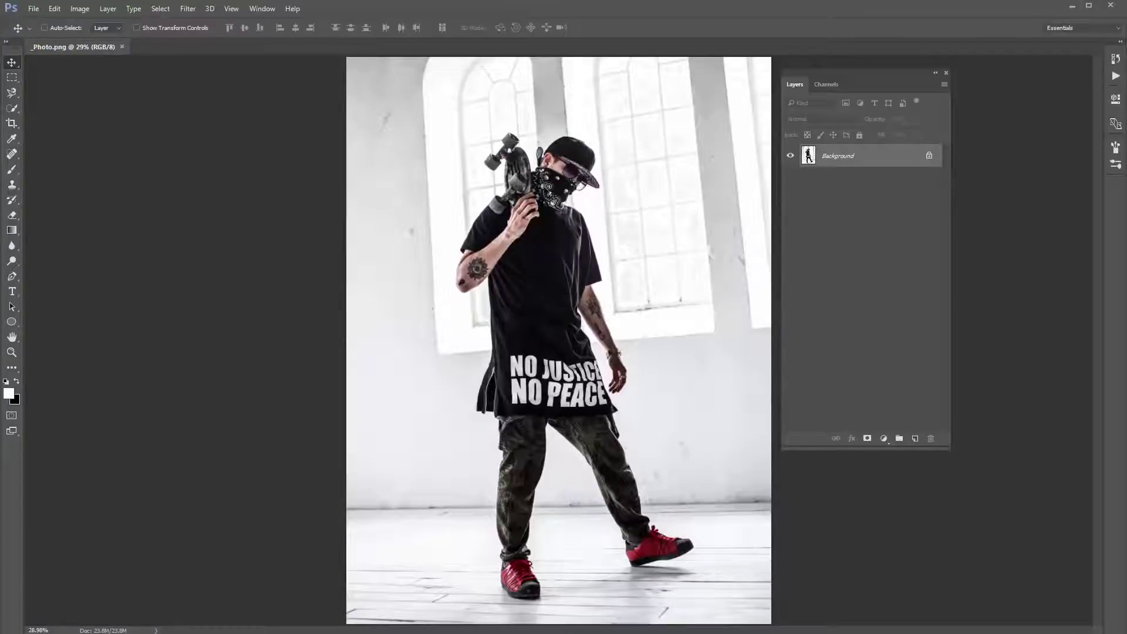
# With the Brush tool active, replace the current brush presets with the RisingSun_Brushes.abr set
pyautogui.press('b')
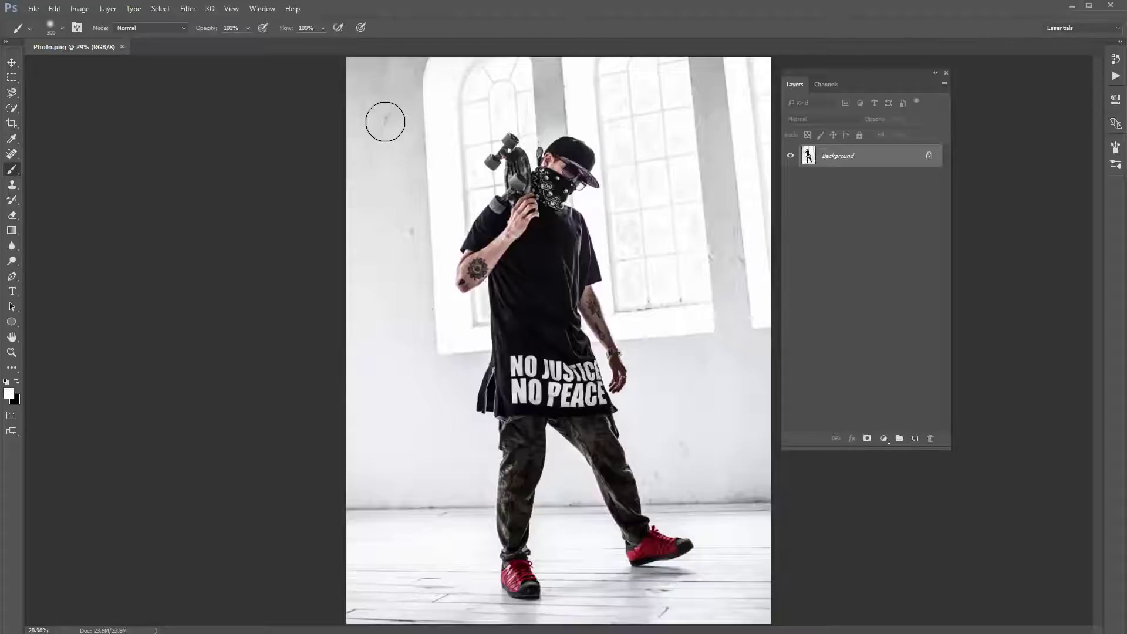
pyautogui.rightClick(368, 101)
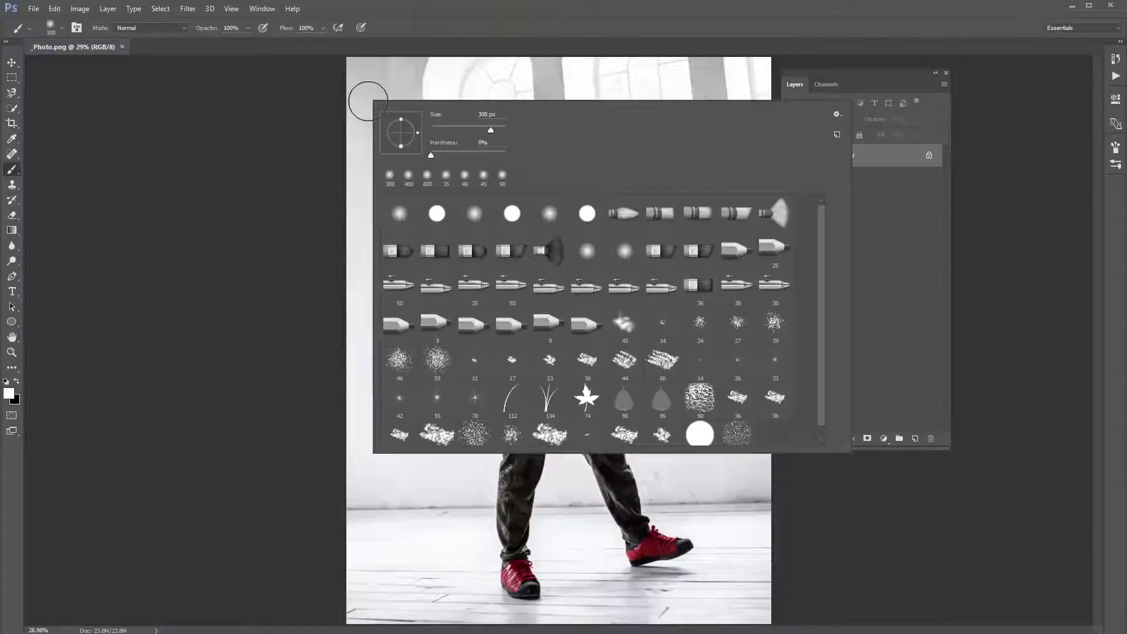
pyautogui.click(837, 116)
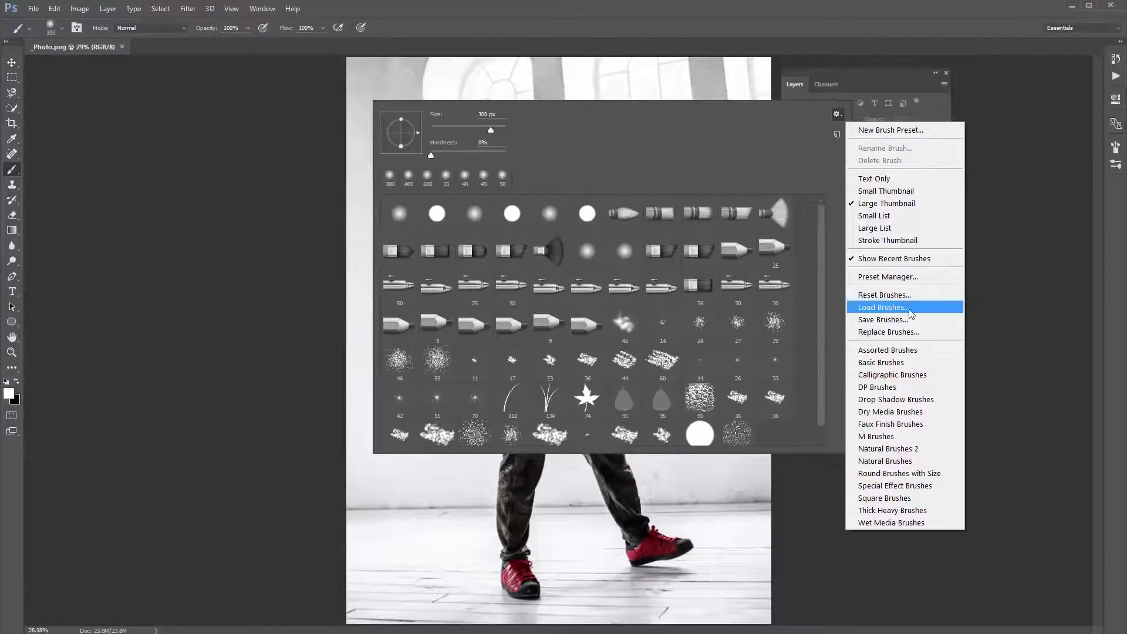
pyautogui.click(825, 253)
pyautogui.scroll(-1, 805, 375)
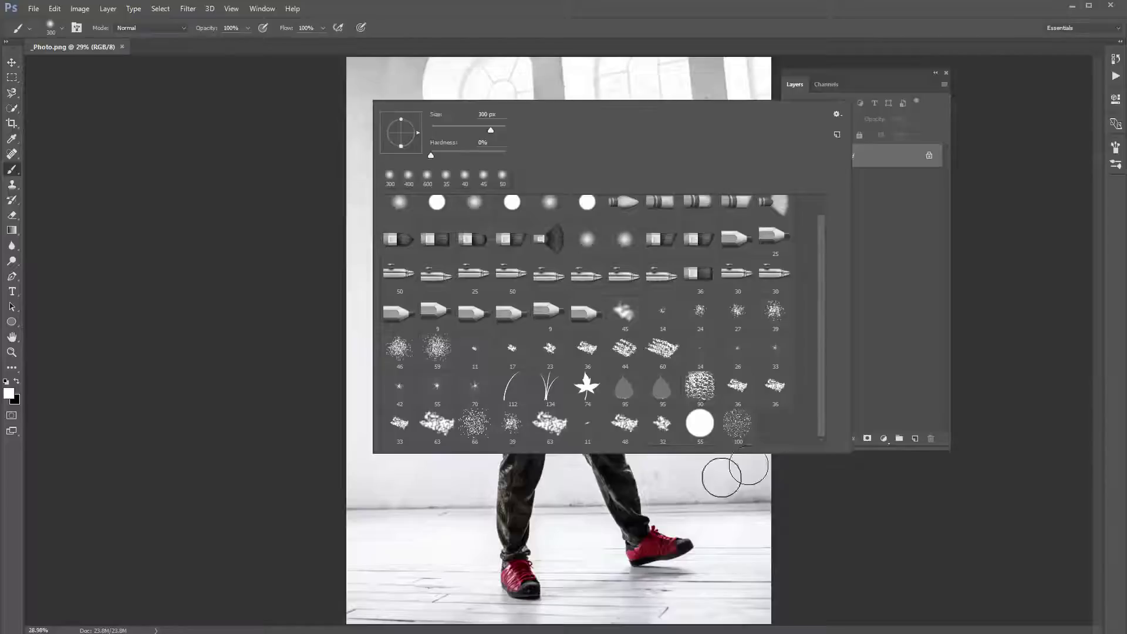
pyautogui.scroll(1, 825, 256)
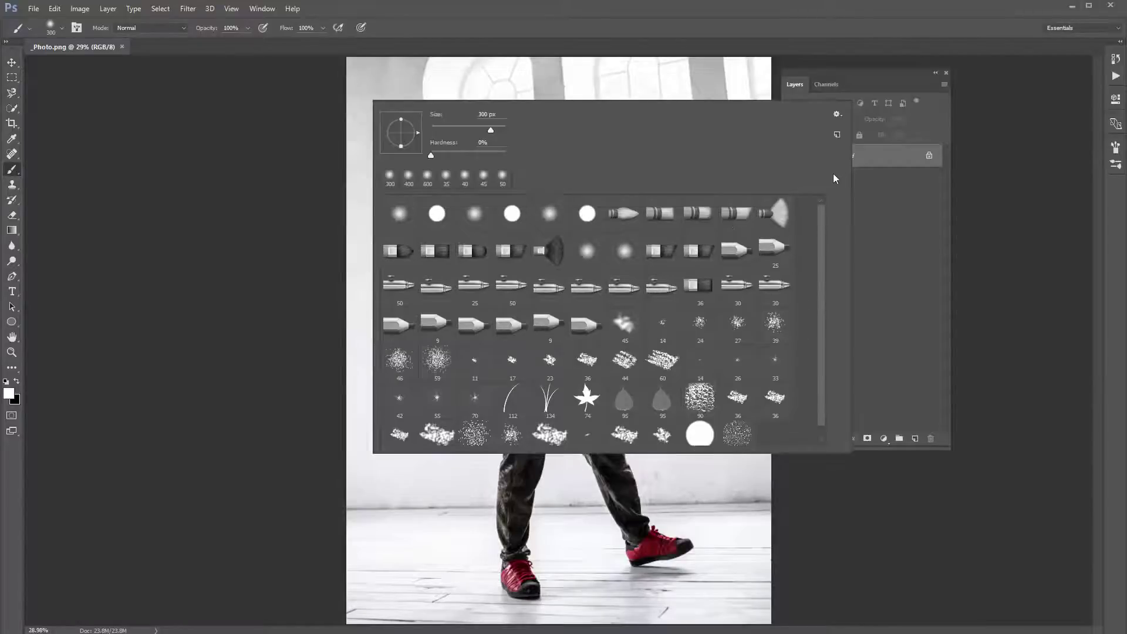
pyautogui.click(838, 114)
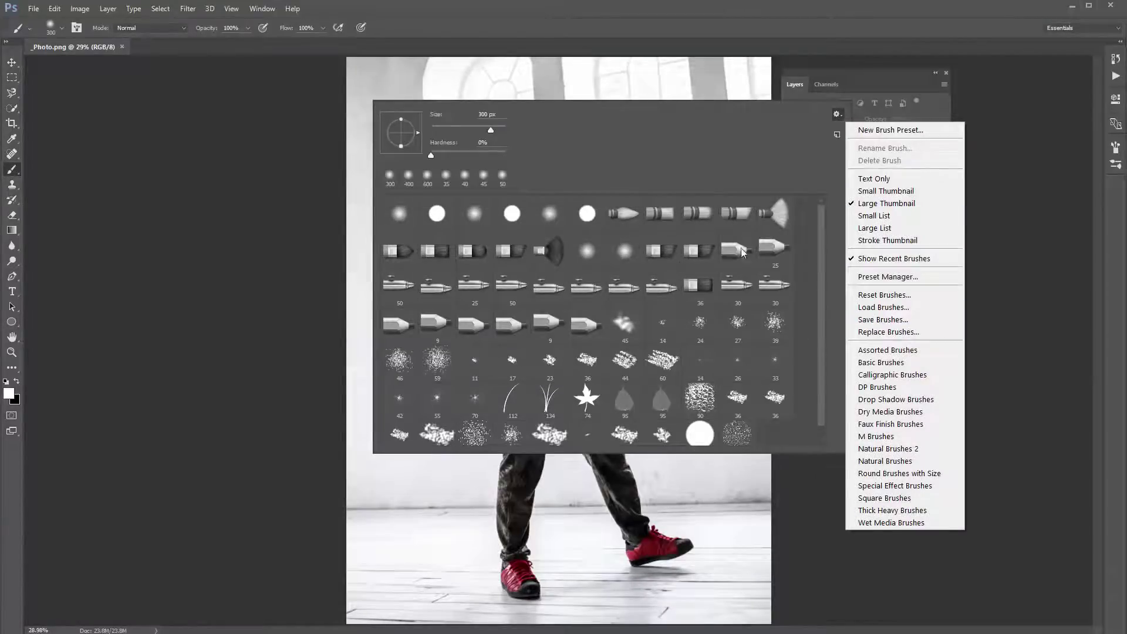
pyautogui.click(904, 332)
pyautogui.moveTo(644, 116); pyautogui.dragTo(520, 100)
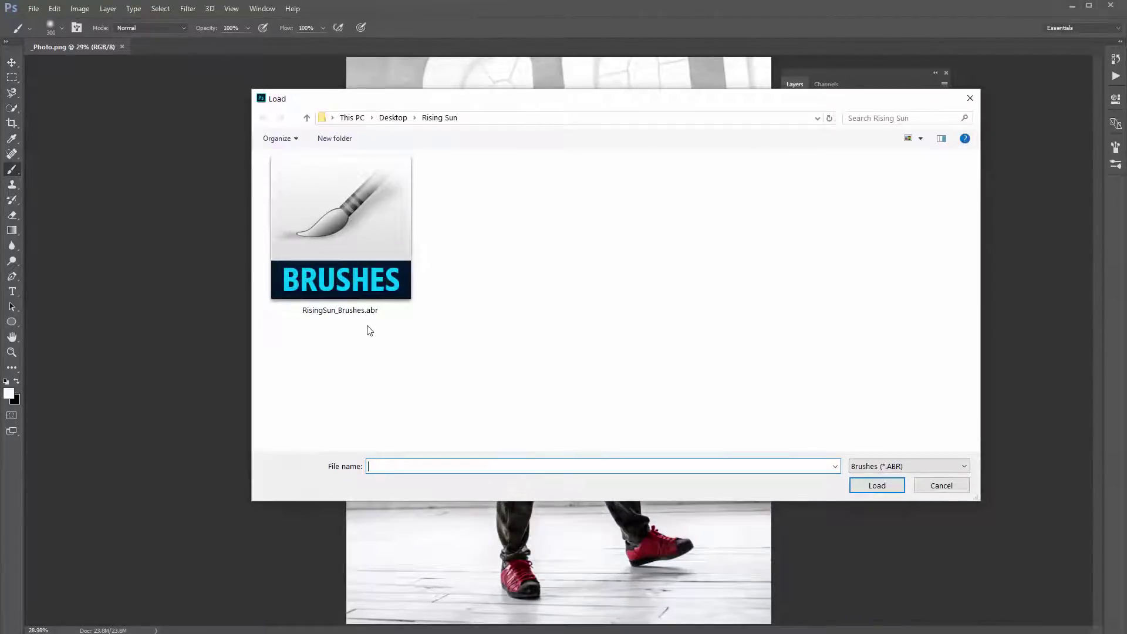
pyautogui.doubleClick(355, 213)
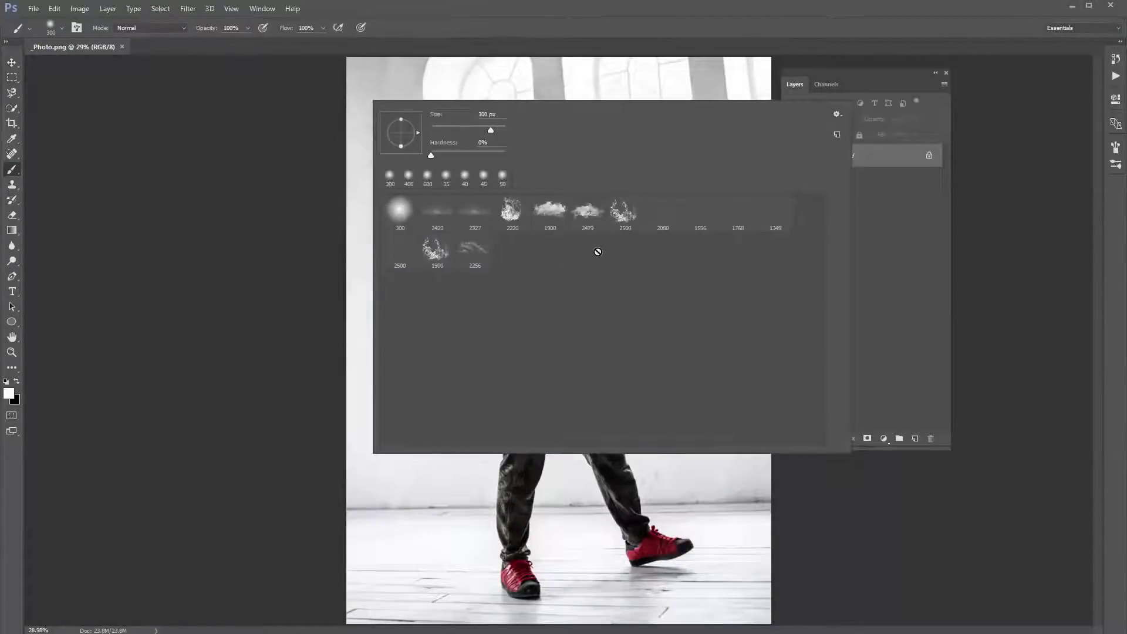
pyautogui.click(315, 171)
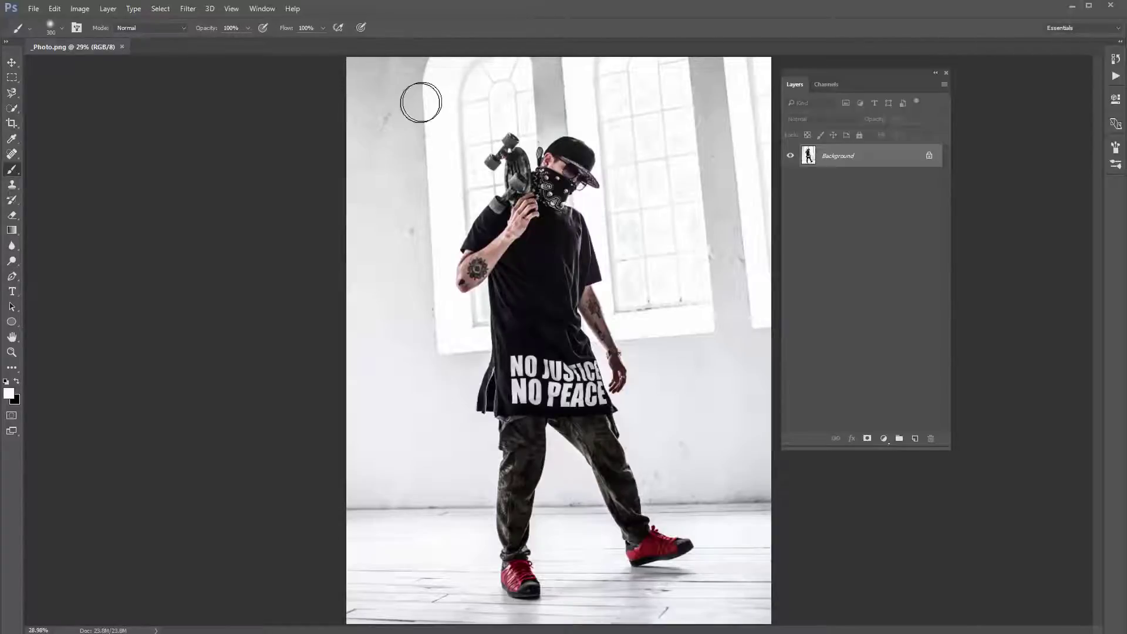
# Dock the floating Layers panel at the edge of the workspace and load the Rising Sun.atn action set
pyautogui.moveTo(868, 72); pyautogui.dragTo(1116, 205)
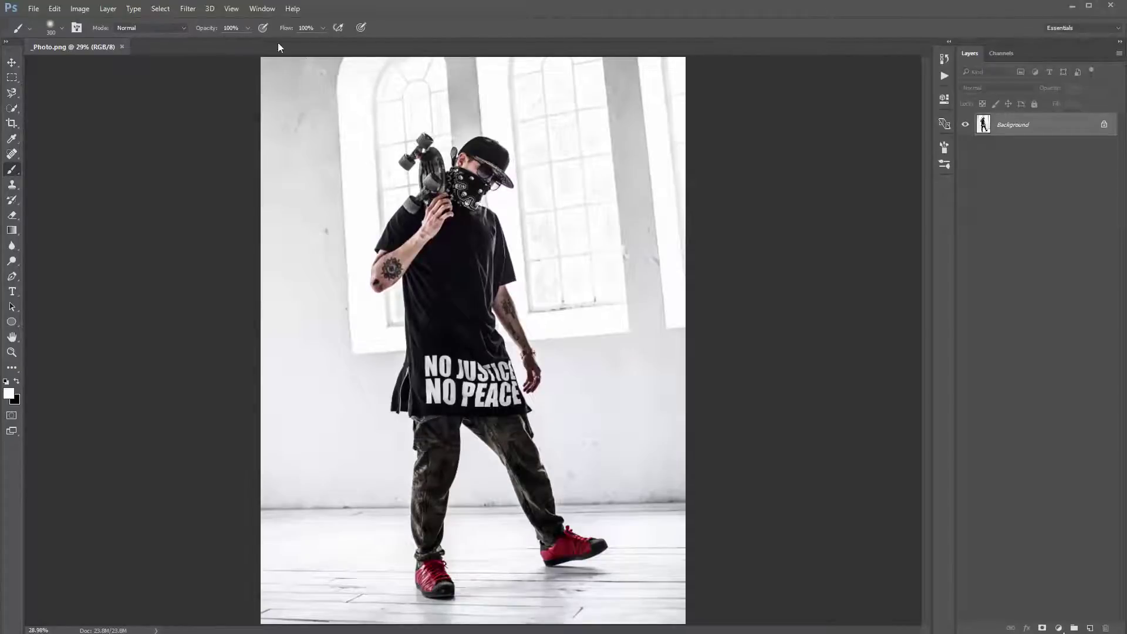
pyautogui.click(262, 9)
pyautogui.click(297, 114)
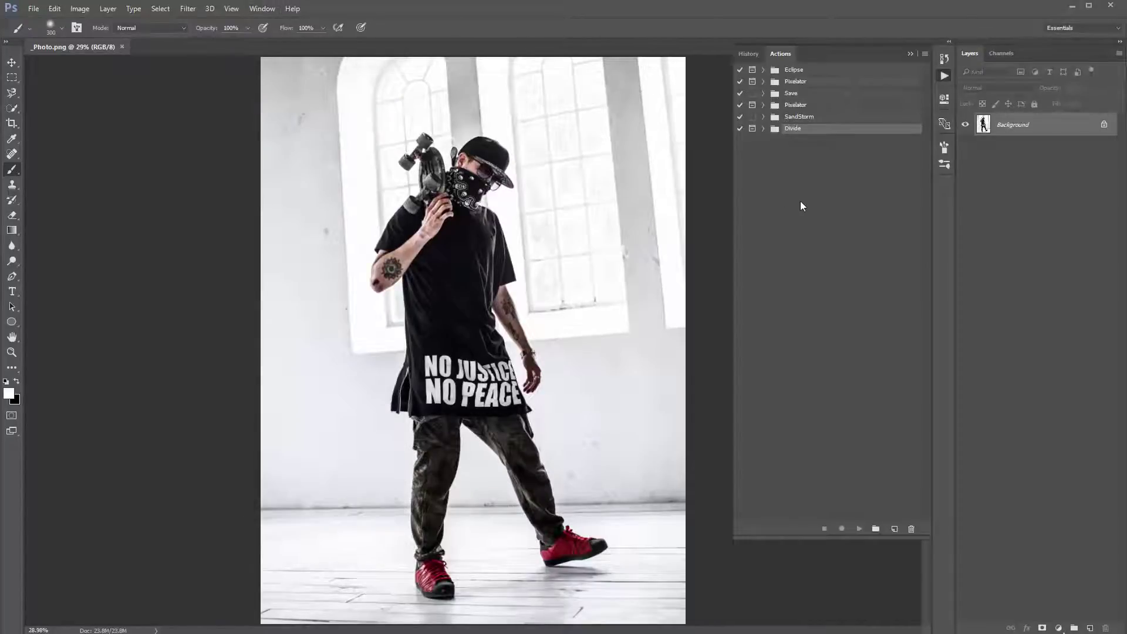
pyautogui.click(925, 55)
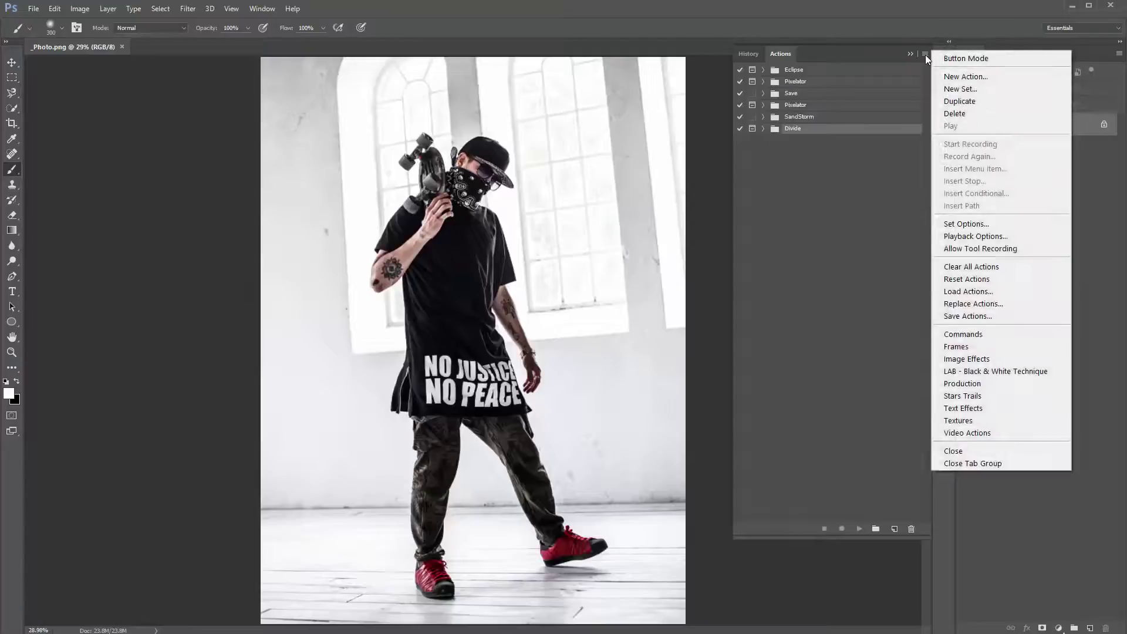
pyautogui.click(997, 294)
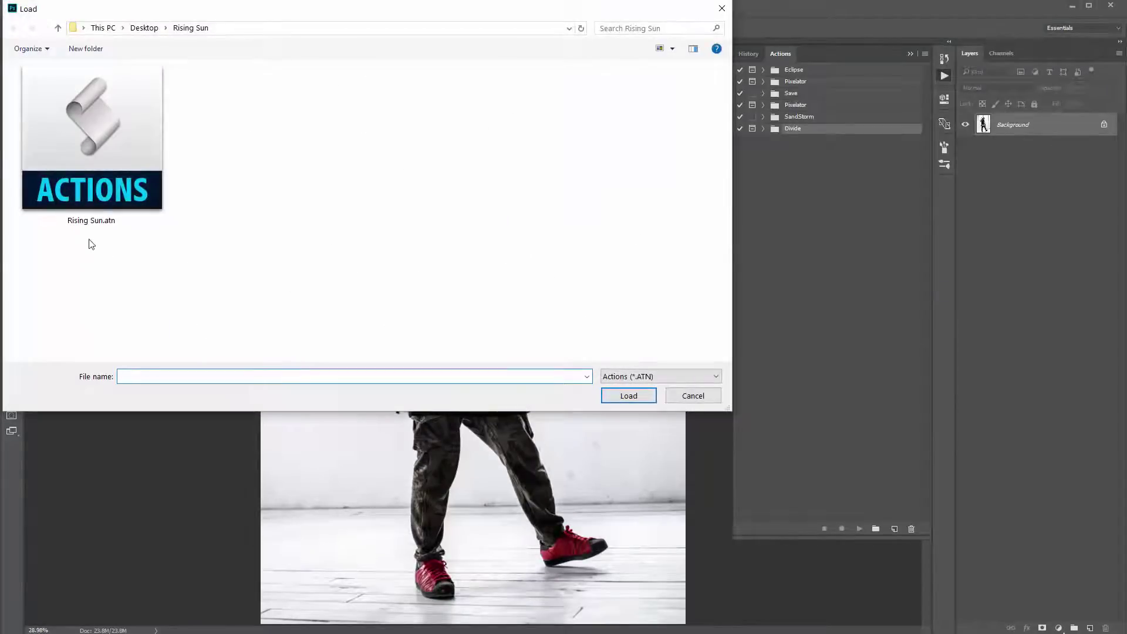
pyautogui.doubleClick(89, 128)
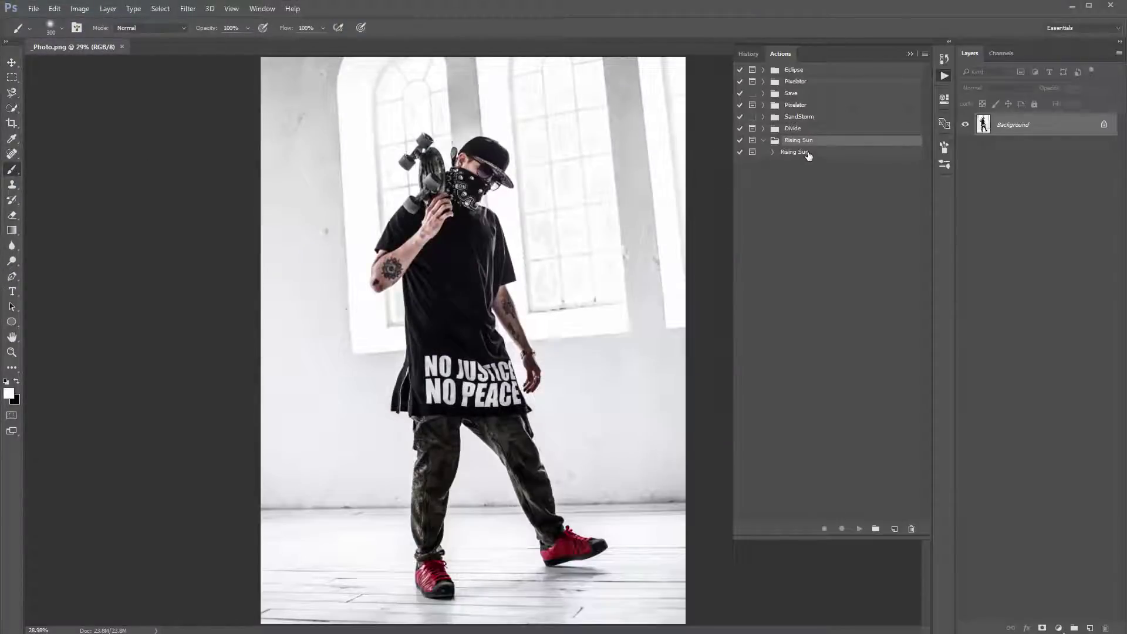
pyautogui.click(910, 54)
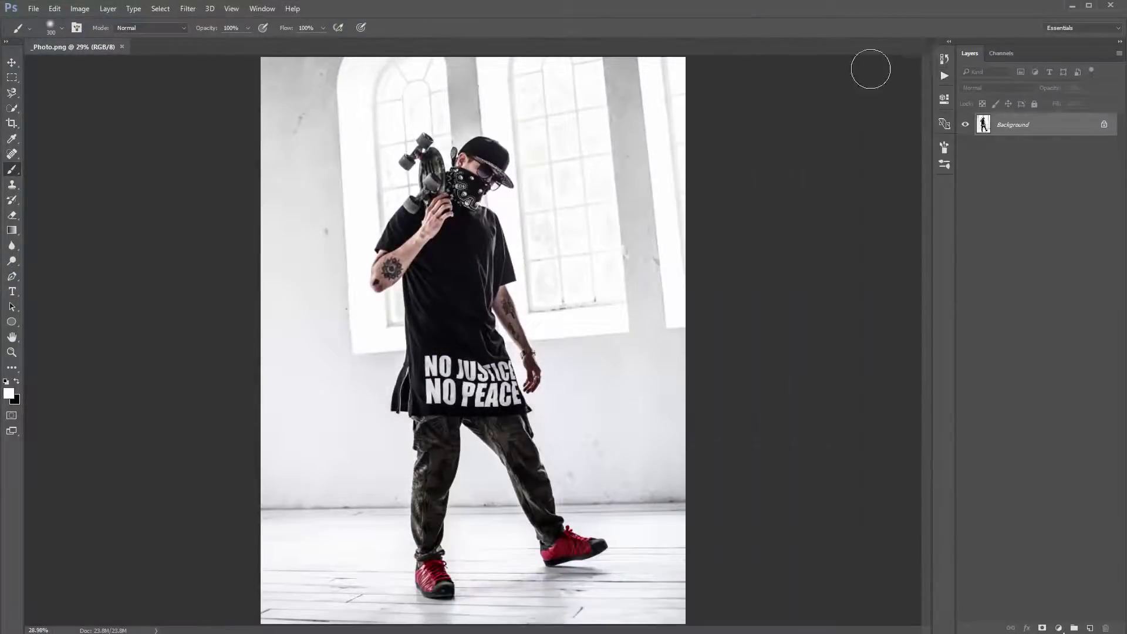
# Widen the Layers panel and create a new layer named brush above the Background layer
pyautogui.moveTo(955, 200); pyautogui.dragTo(924, 197)
pyautogui.press('v')
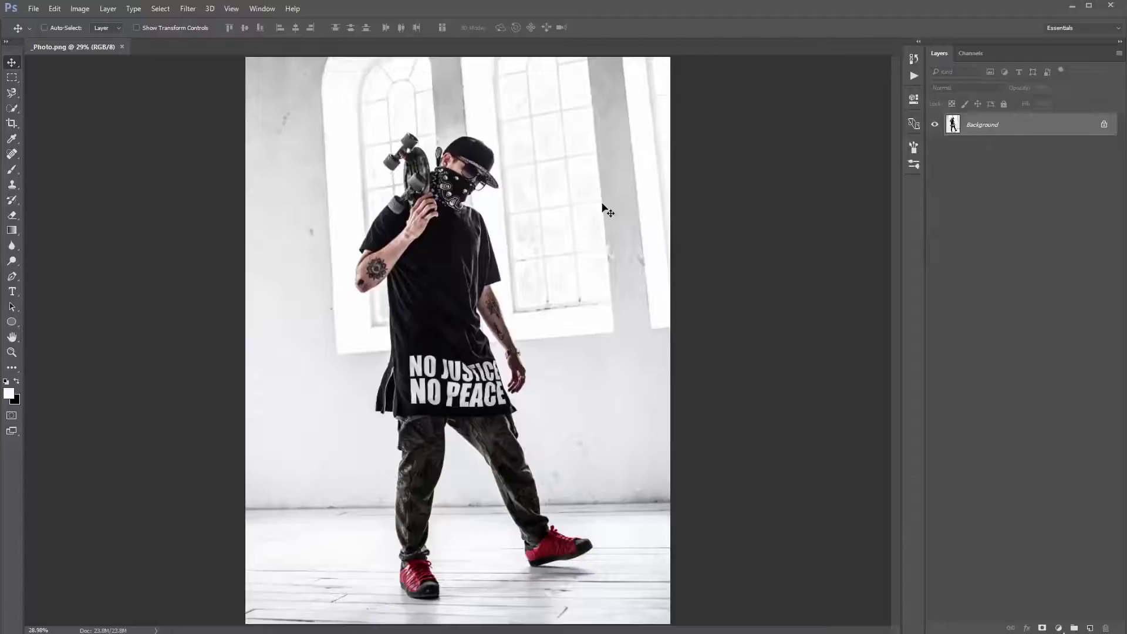
pyautogui.click(108, 9)
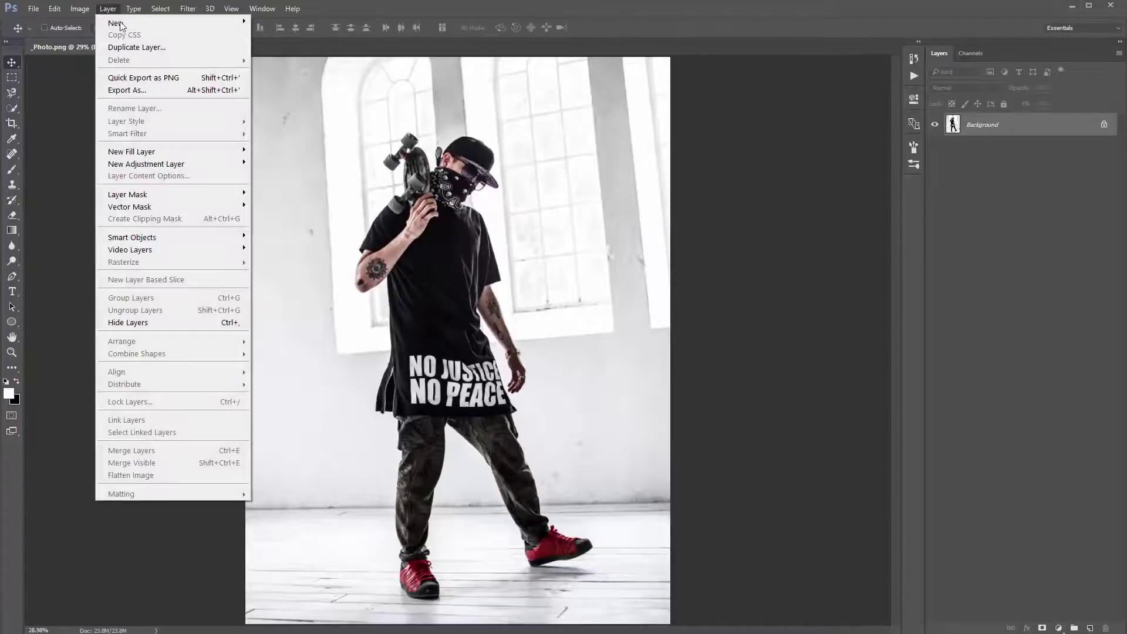
pyautogui.moveTo(121, 26)
pyautogui.click(267, 22)
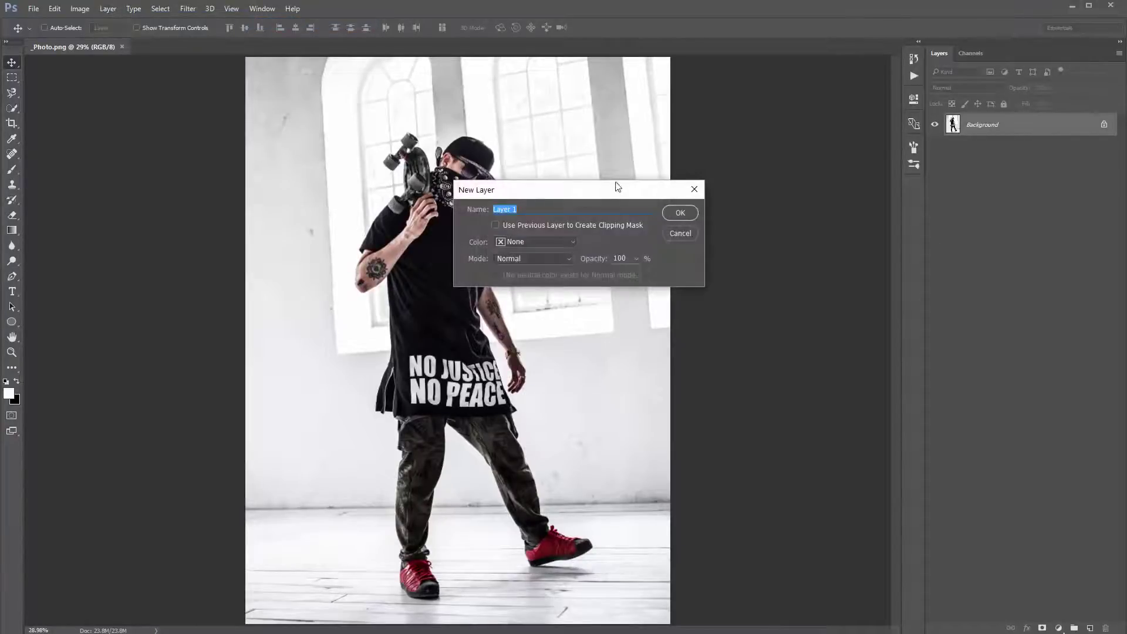
pyautogui.moveTo(617, 187); pyautogui.dragTo(705, 167)
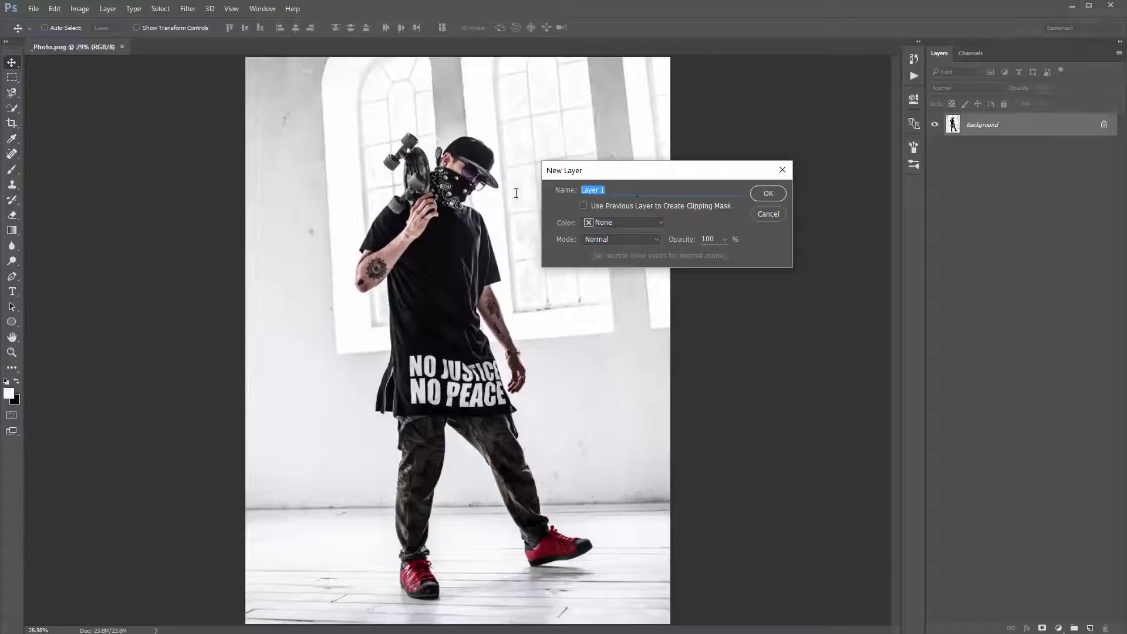
pyautogui.write('brush')
pyautogui.hotkey('ctrl', 'a')
pyautogui.click(593, 188)
pyautogui.moveTo(624, 170); pyautogui.dragTo(624, 163)
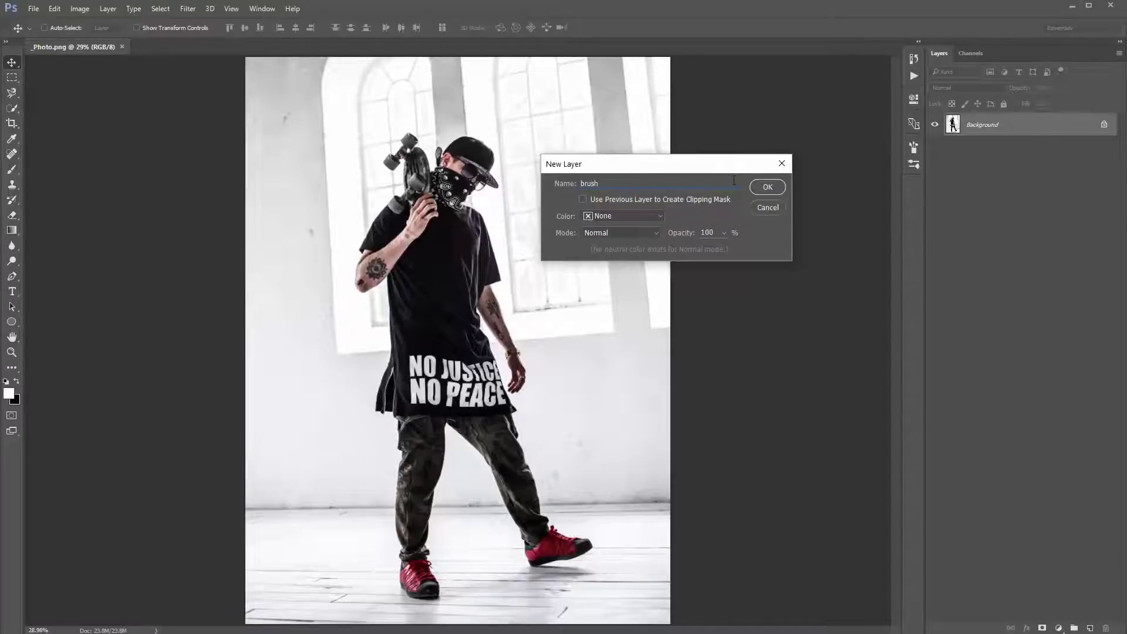
pyautogui.click(763, 190)
pyautogui.moveTo(926, 228); pyautogui.dragTo(921, 228)
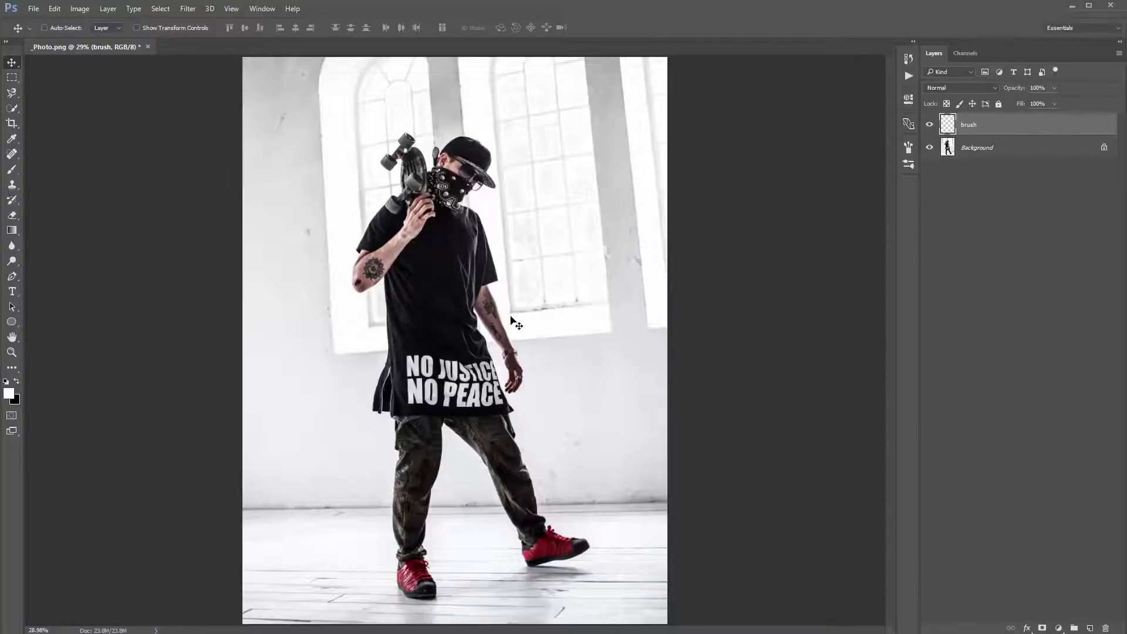
# Select the entire background around the man with the Quick Selection tool, sampling all layers
pyautogui.click(13, 109)
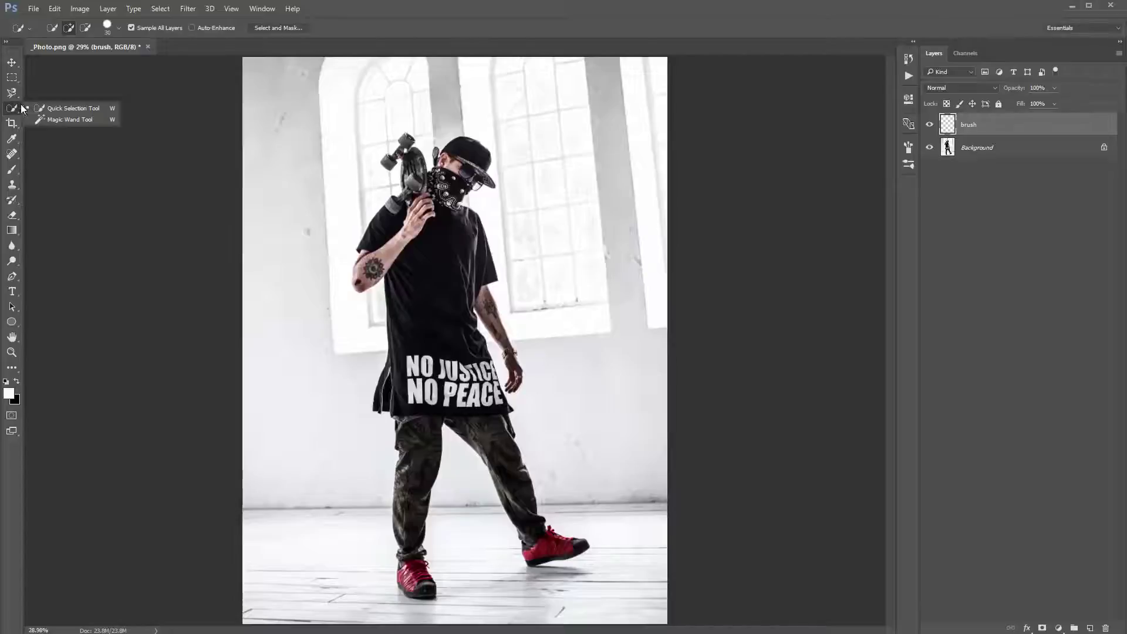
pyautogui.click(68, 111)
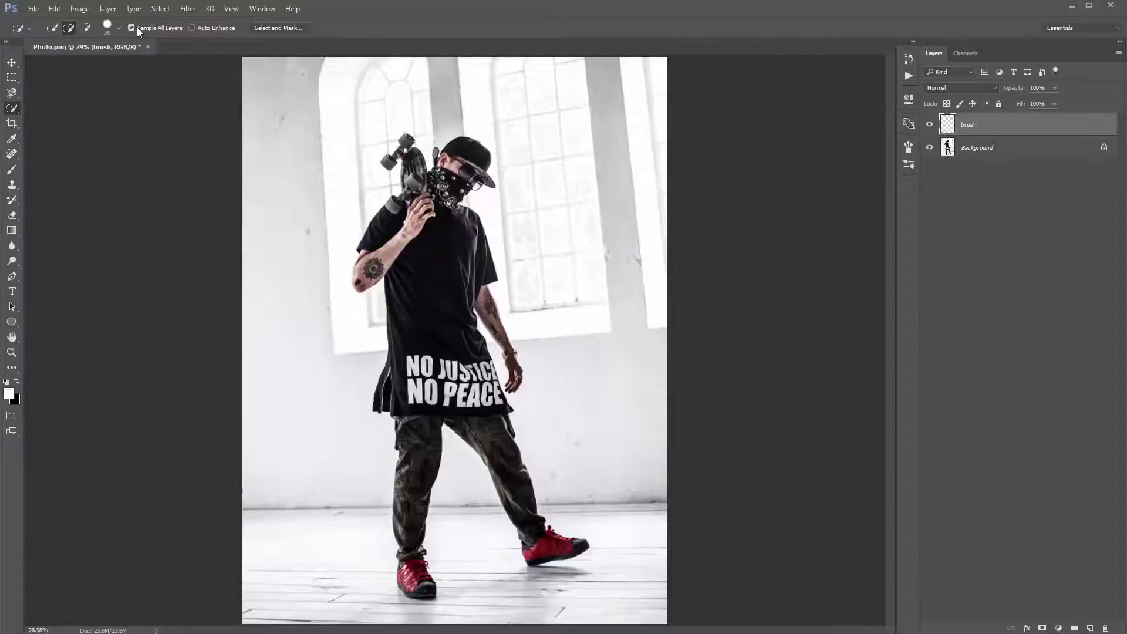
pyautogui.moveTo(340, 126)
pyautogui.mouseDown()
pyautogui.moveTo(405, 109)
pyautogui.moveTo(400, 101)
pyautogui.moveTo(358, 169)
pyautogui.moveTo(361, 241)
pyautogui.mouseUp()
pyautogui.moveTo(298, 167)
pyautogui.mouseDown()
pyautogui.moveTo(283, 211)
pyautogui.moveTo(320, 310)
pyautogui.moveTo(343, 556)
pyautogui.moveTo(366, 597)
pyautogui.moveTo(411, 614)
pyautogui.moveTo(467, 608)
pyautogui.moveTo(478, 539)
pyautogui.moveTo(464, 475)
pyautogui.moveTo(478, 544)
pyautogui.moveTo(508, 579)
pyautogui.moveTo(584, 581)
pyautogui.moveTo(621, 561)
pyautogui.moveTo(627, 542)
pyautogui.moveTo(584, 490)
pyautogui.moveTo(576, 451)
pyautogui.moveTo(580, 252)
pyautogui.moveTo(633, 111)
pyautogui.moveTo(649, 198)
pyautogui.moveTo(646, 138)
pyautogui.mouseUp()
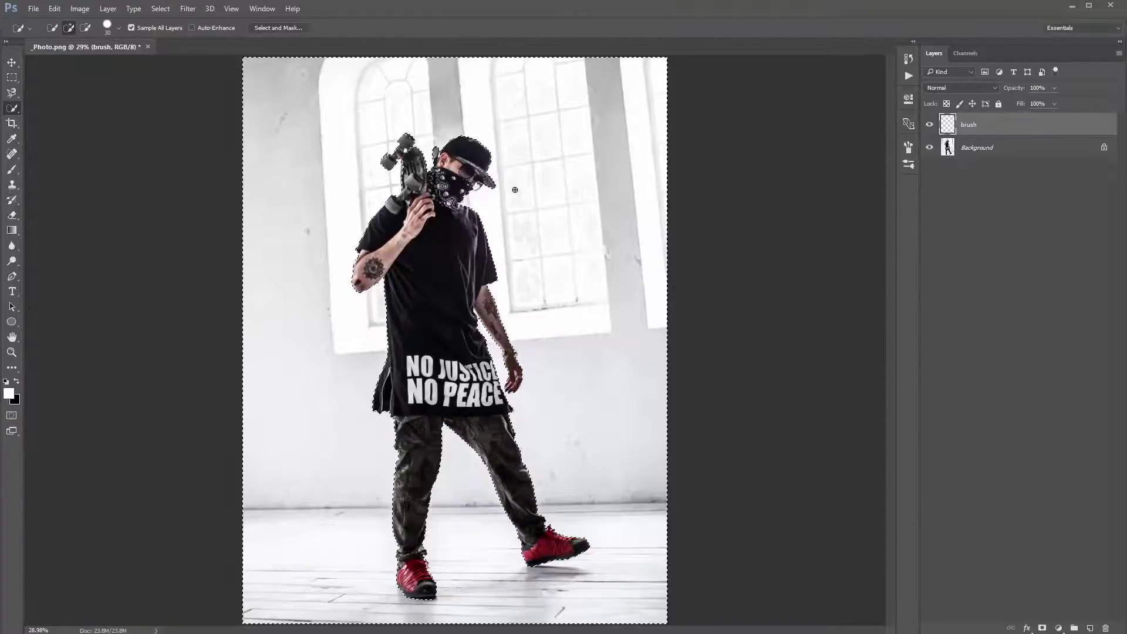
pyautogui.press('v')
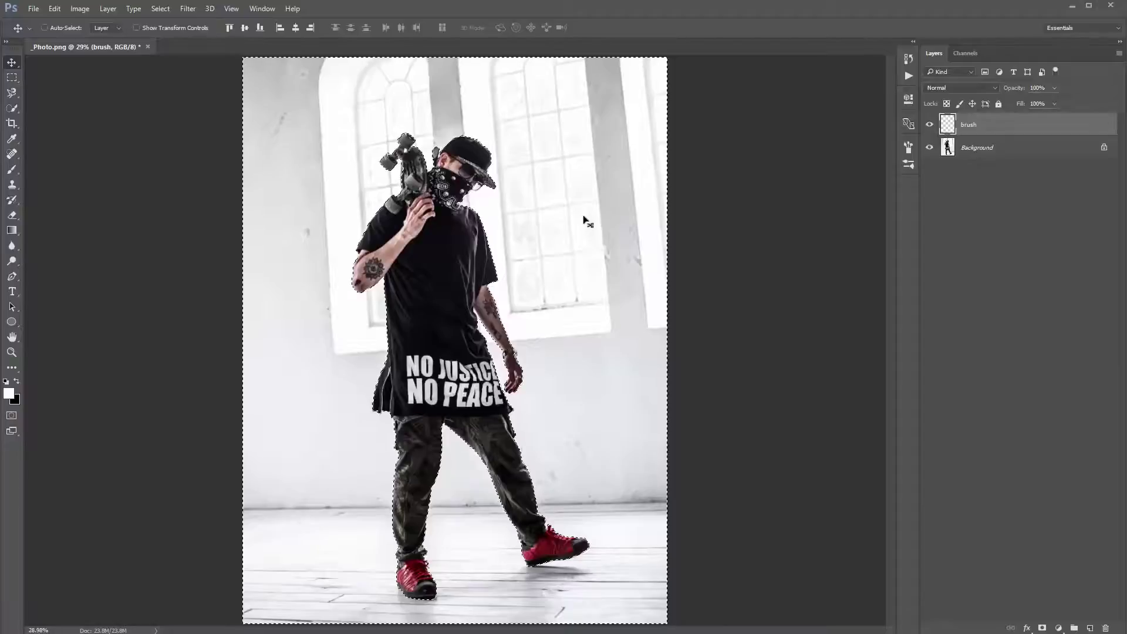
# Swap the foreground and background colours and set the foreground colour to red ff0000
pyautogui.press('x')
pyautogui.click(11, 397)
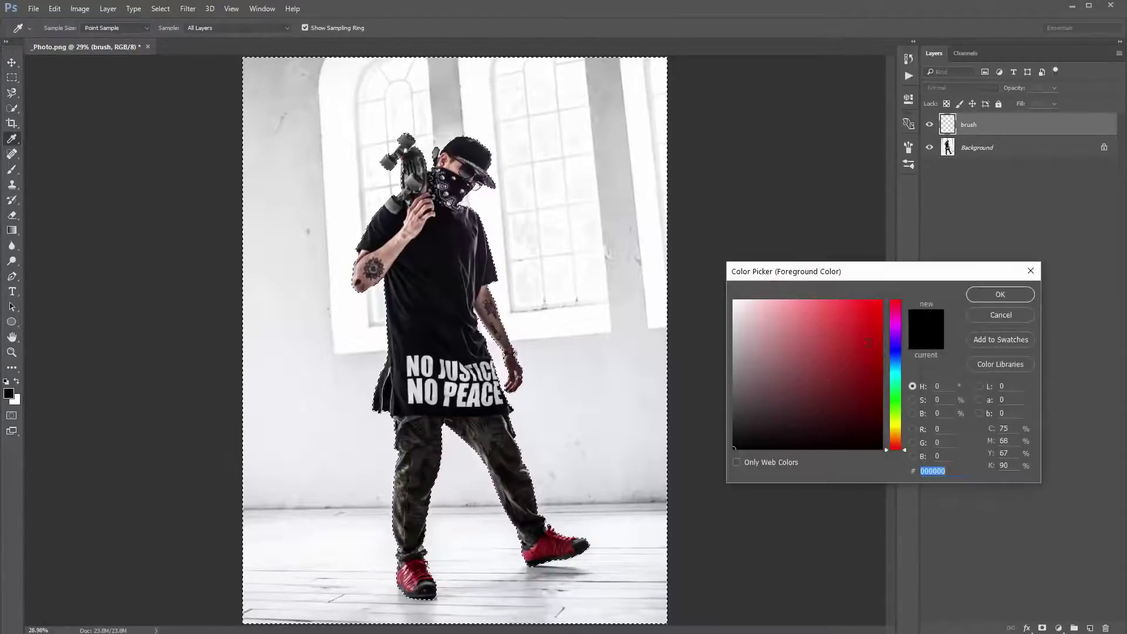
pyautogui.write('ff0000')
pyautogui.moveTo(822, 276); pyautogui.dragTo(457, 133)
pyautogui.click(639, 153)
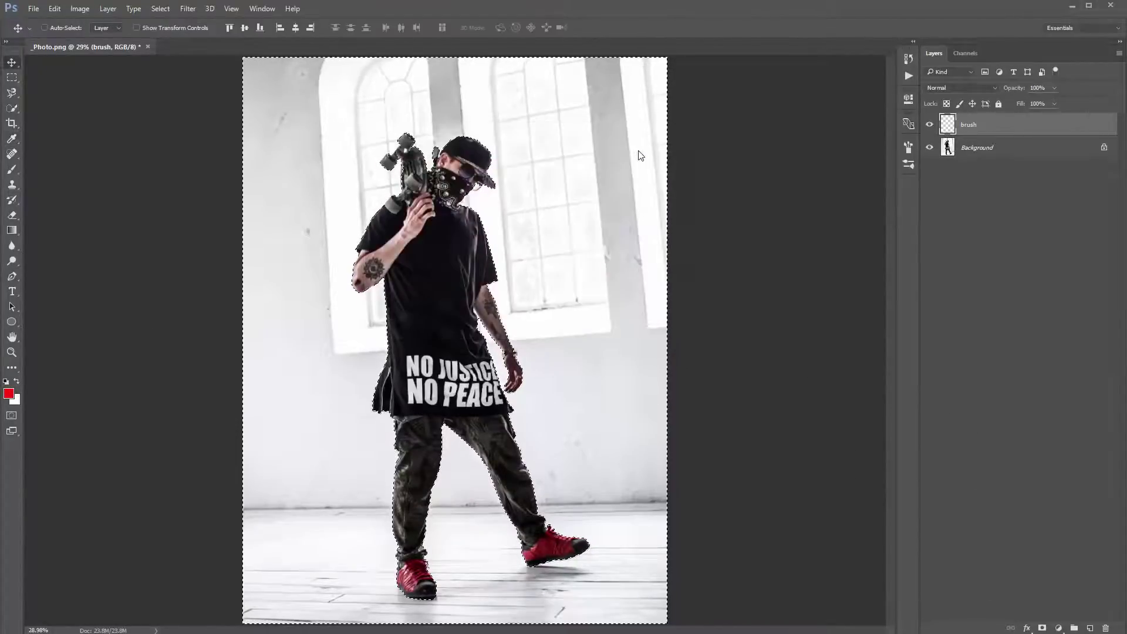
# Invert the selection to cover the man, fill it with the red foreground colour on the brush layer, and deselect
pyautogui.hotkey('alt', 'BackSpace')
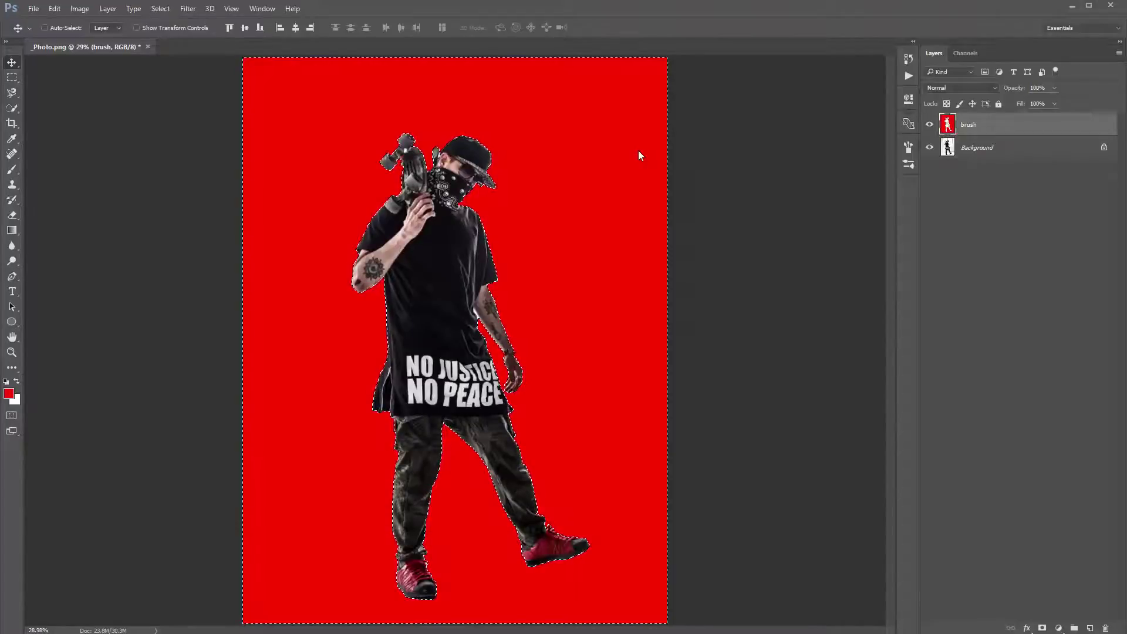
pyautogui.hotkey('ctrl', 'z')
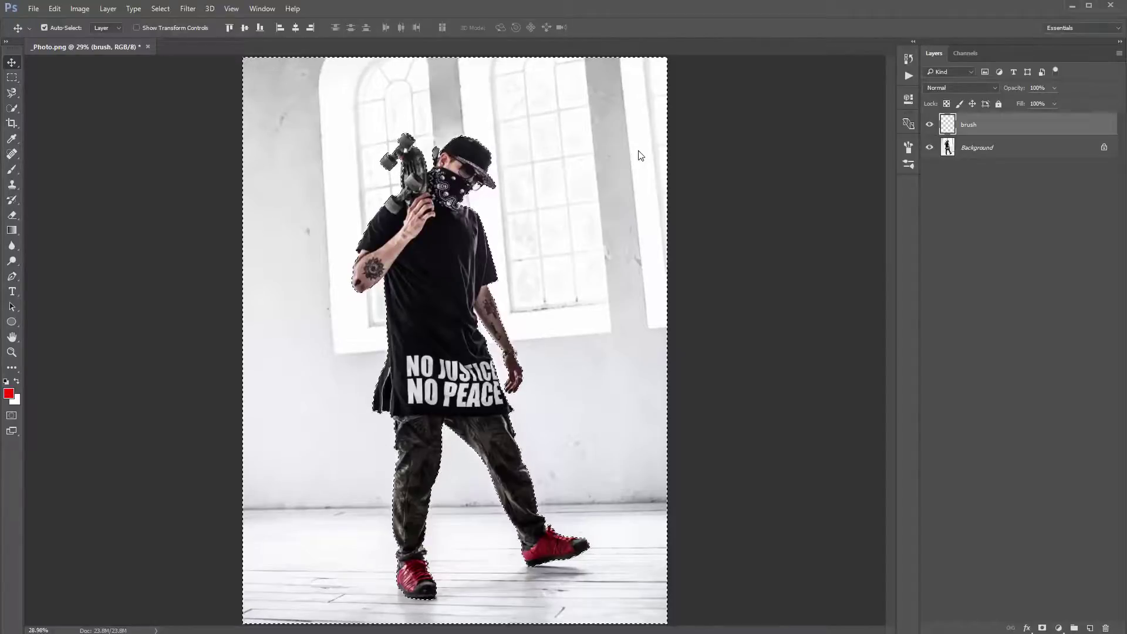
pyautogui.hotkey('ctrl', 'shift', 'i')
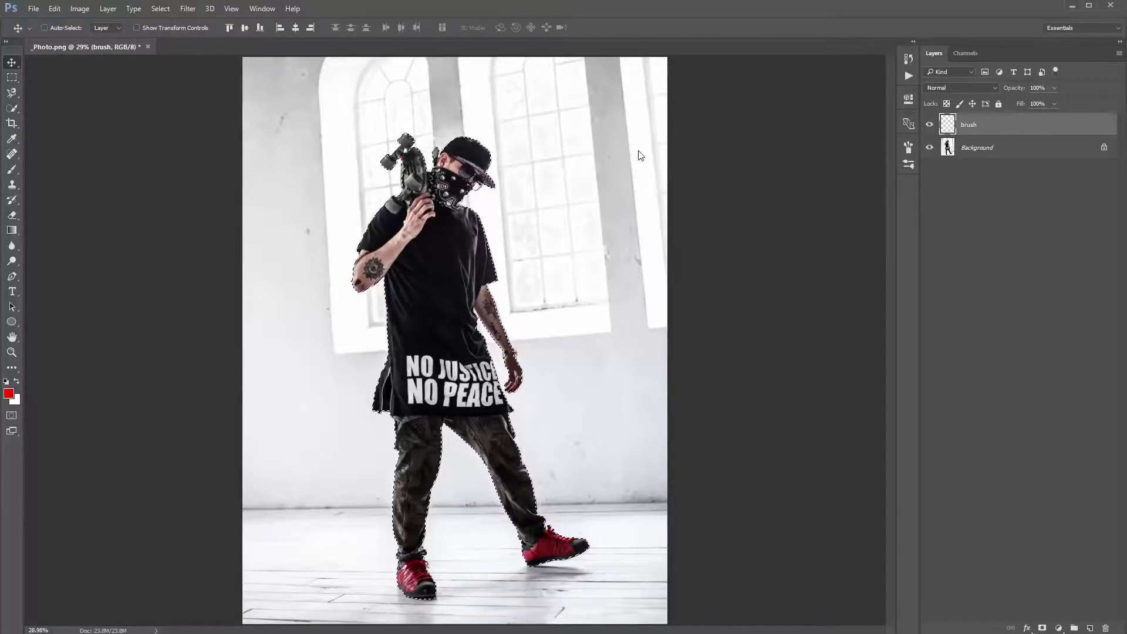
pyautogui.hotkey('alt', 'BackSpace')
pyautogui.hotkey('ctrl', 'd')
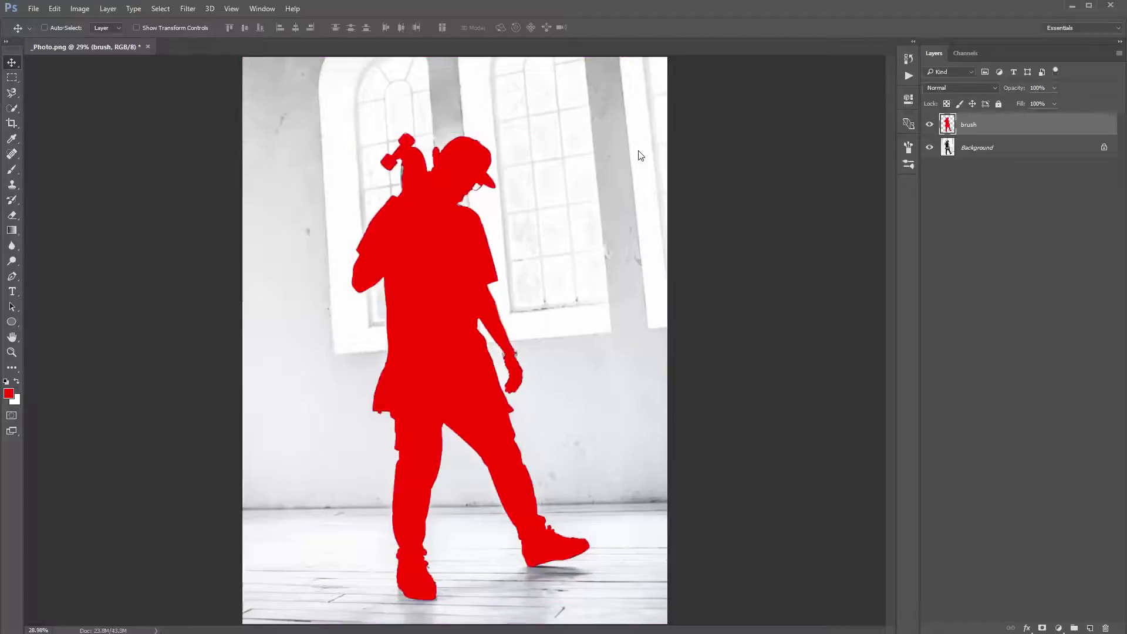
# Outline the uncovered gap along the skateboard with a closed Pen path, fill it with red as a selection, and deselect
pyautogui.scroll(5, 414, 172)
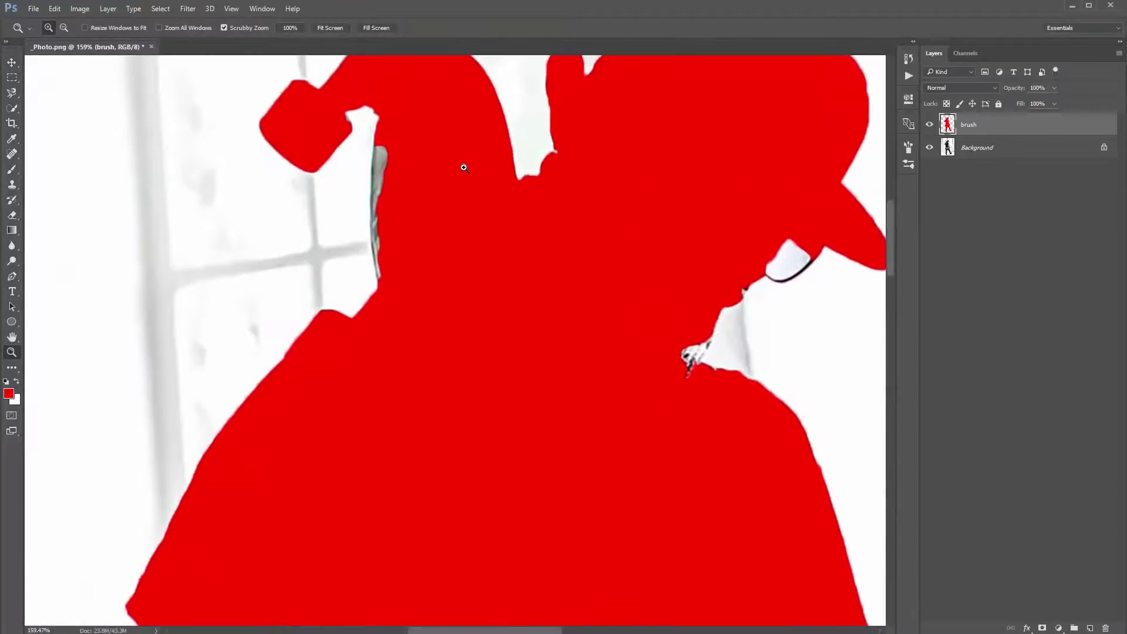
pyautogui.press('p')
pyautogui.click(375, 143)
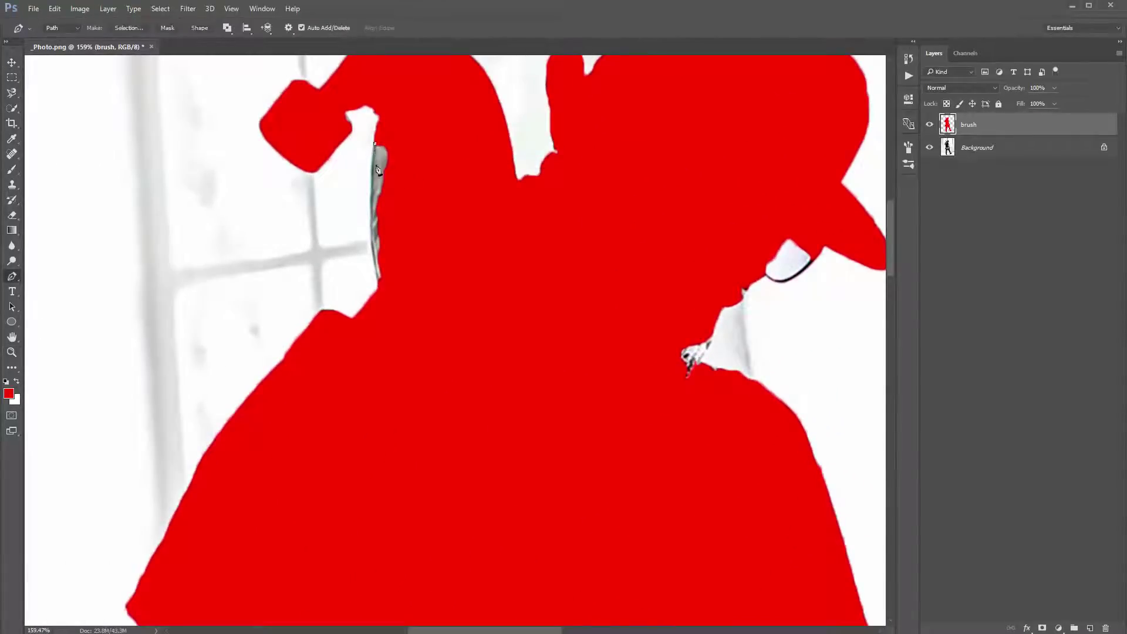
pyautogui.moveTo(392, 310); pyautogui.dragTo(429, 370)
pyautogui.moveTo(455, 214); pyautogui.dragTo(454, 183)
pyautogui.moveTo(440, 137); pyautogui.dragTo(421, 118)
pyautogui.click(376, 144)
pyautogui.hotkey('ctrl', 'Return')
pyautogui.hotkey('alt', 'BackSpace')
pyautogui.hotkey('ctrl', 'd')
pyautogui.hotkey('ctrl', '0')
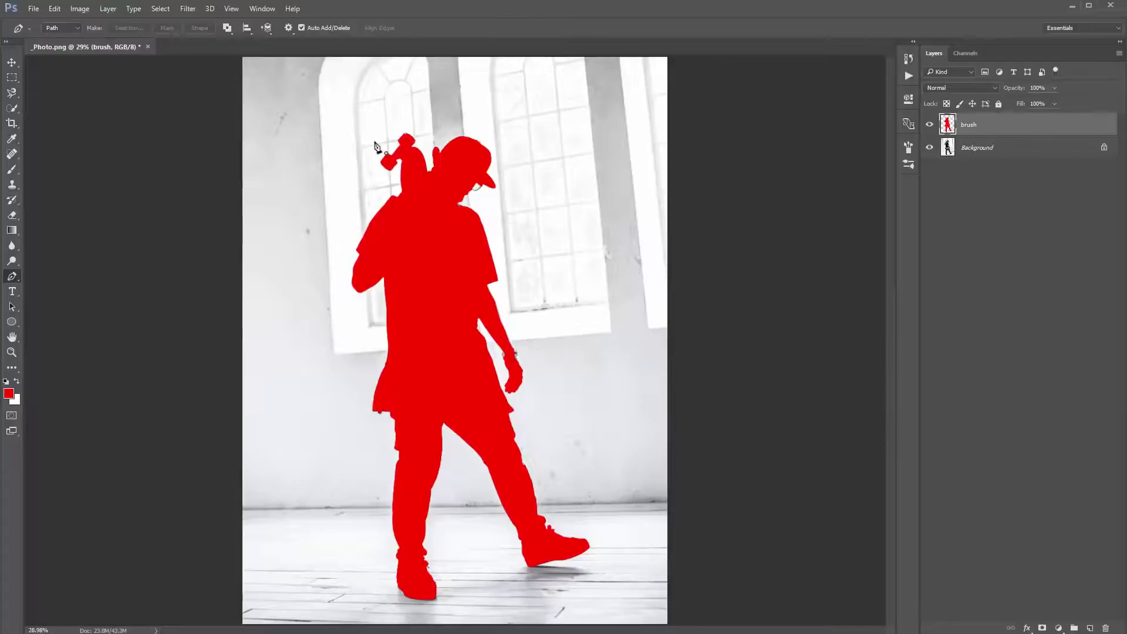
pyautogui.press('v')
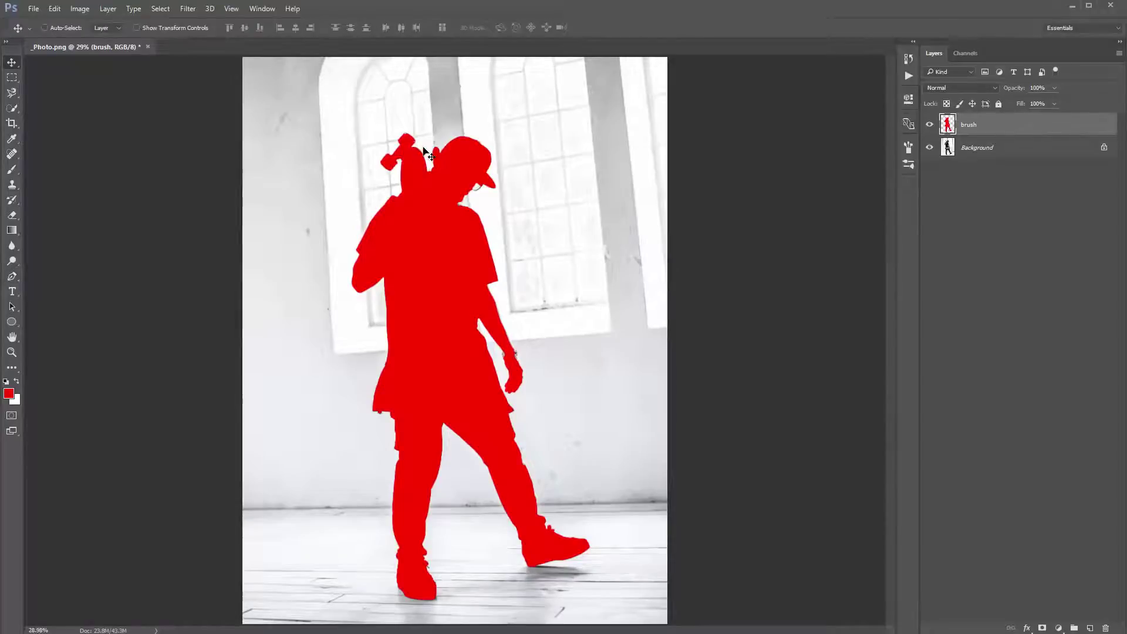
pyautogui.moveTo(521, 211); pyautogui.dragTo(473, 216)
pyautogui.hotkey('ctrl', 'z')
# Play the Rising Sun action from the Rising Sun set with the Brush tool active
pyautogui.click(910, 76)
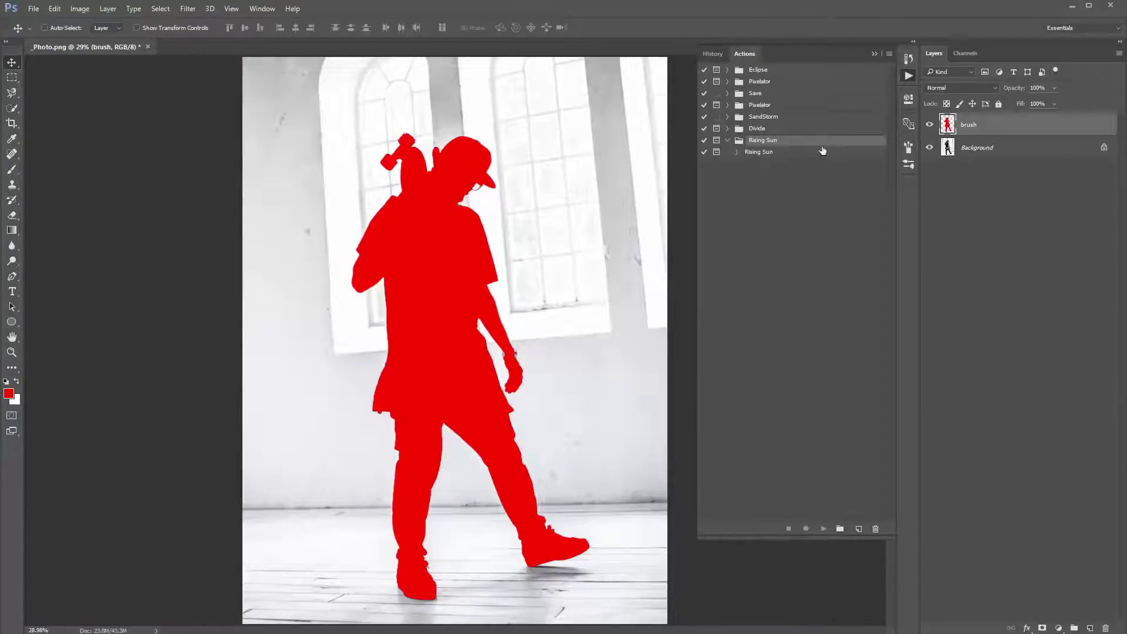
pyautogui.click(788, 153)
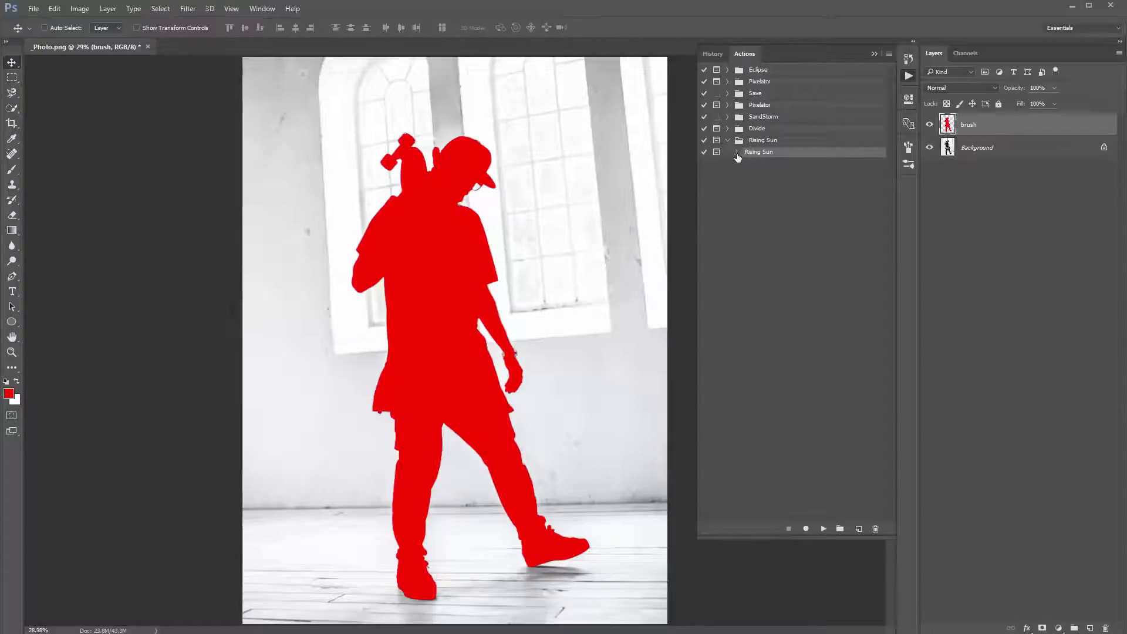
pyautogui.click(737, 154)
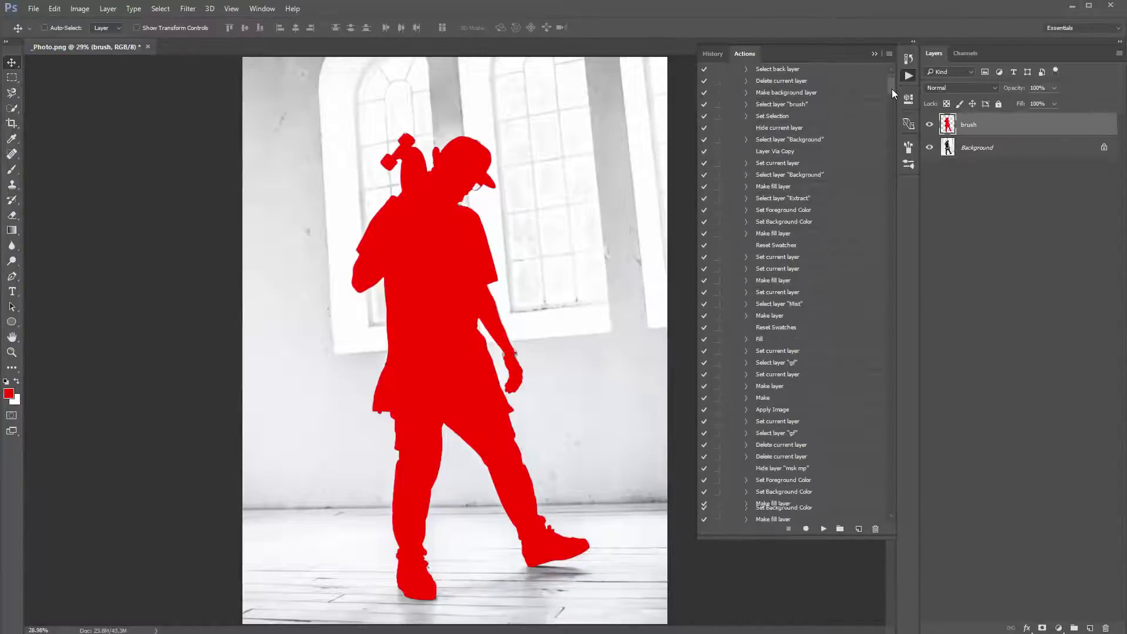
pyautogui.scroll(-3, 892, 91)
pyautogui.scroll(3, 893, 91)
pyautogui.moveTo(891, 82)
pyautogui.mouseDown()
pyautogui.moveTo(886, 322)
pyautogui.moveTo(897, 503)
pyautogui.moveTo(879, 83)
pyautogui.mouseUp()
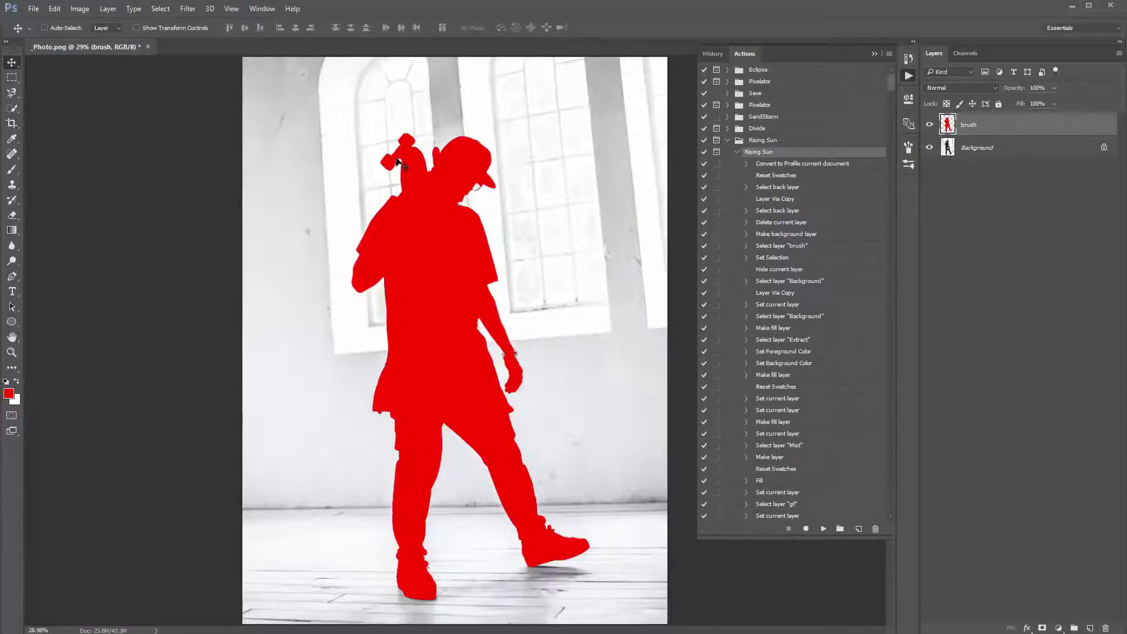
pyautogui.press('b')
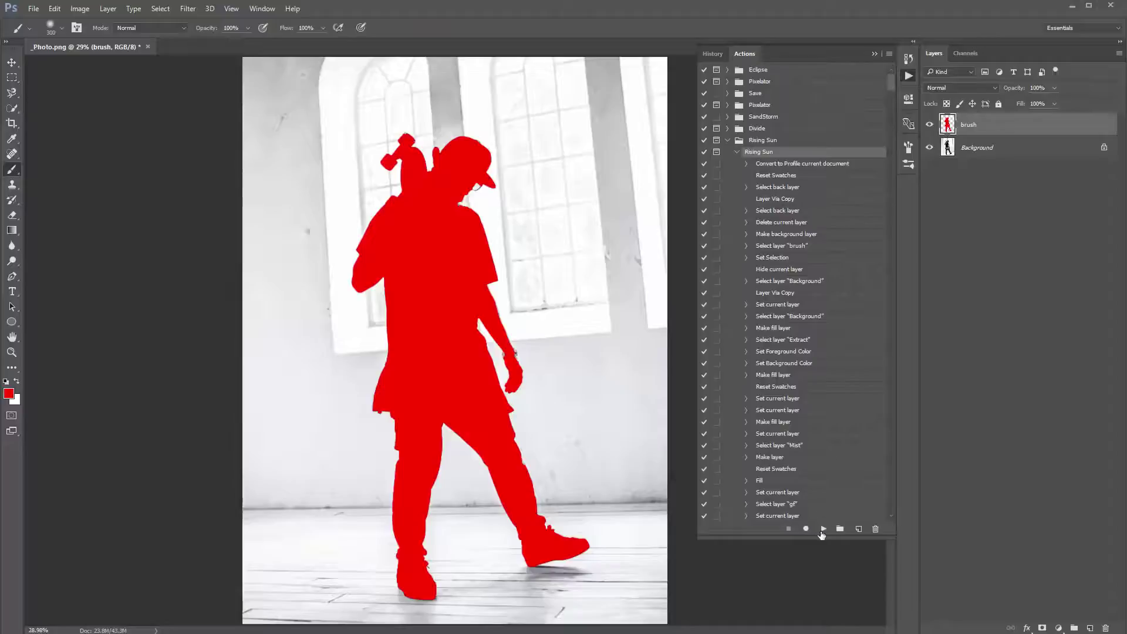
pyautogui.click(823, 530)
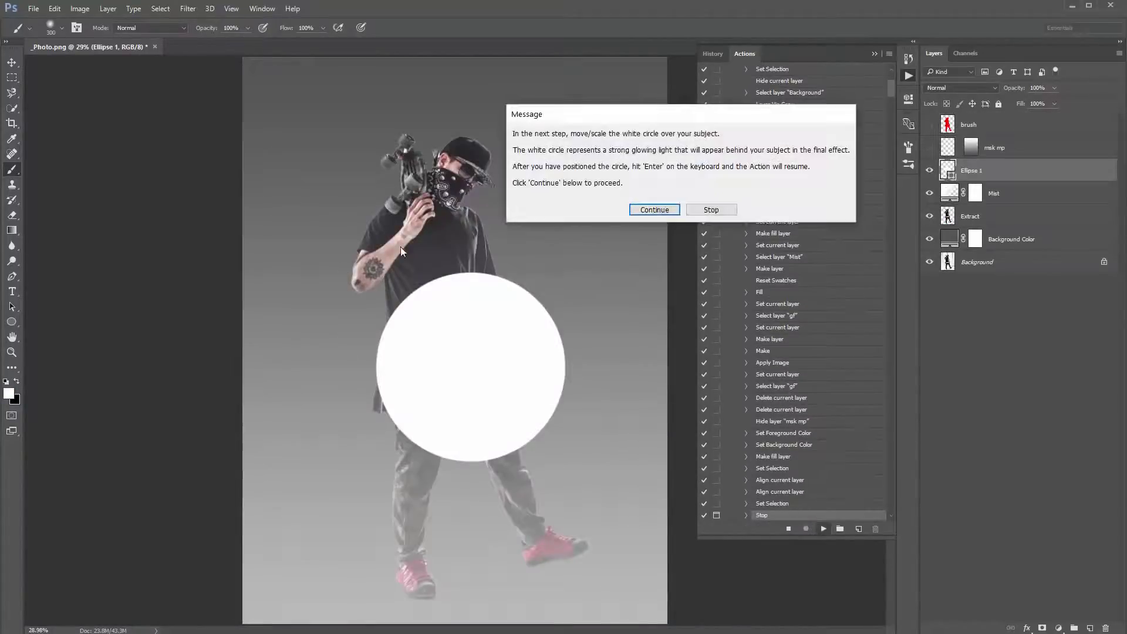
# Move the action's message about the white circle upward and continue to the circle placement
pyautogui.moveTo(607, 122); pyautogui.dragTo(595, 112)
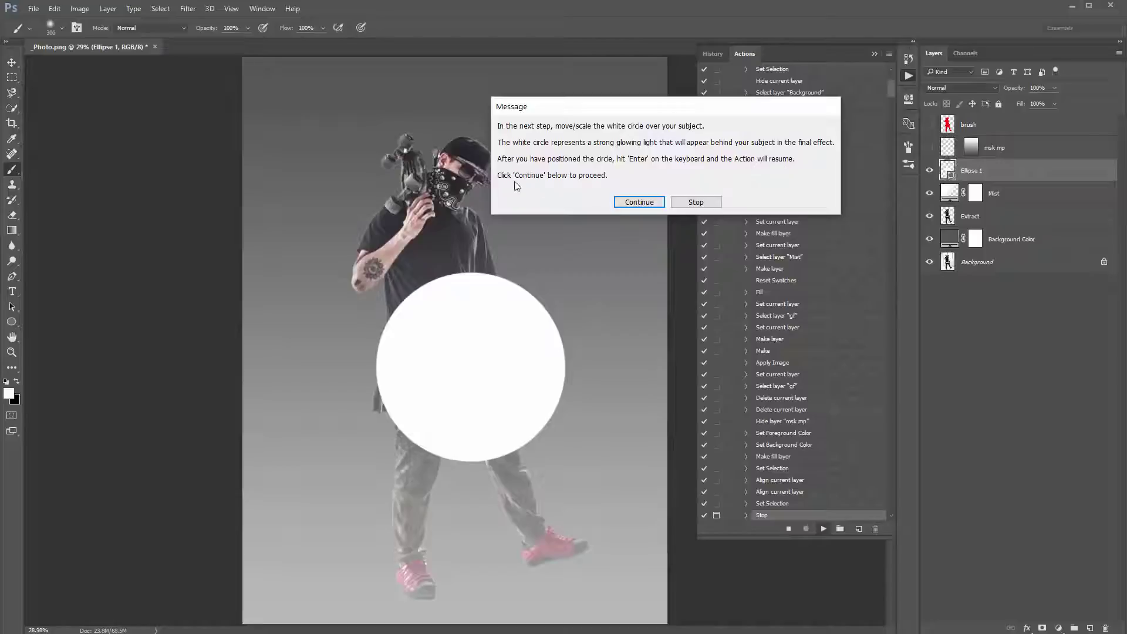
pyautogui.moveTo(602, 116); pyautogui.dragTo(597, 96)
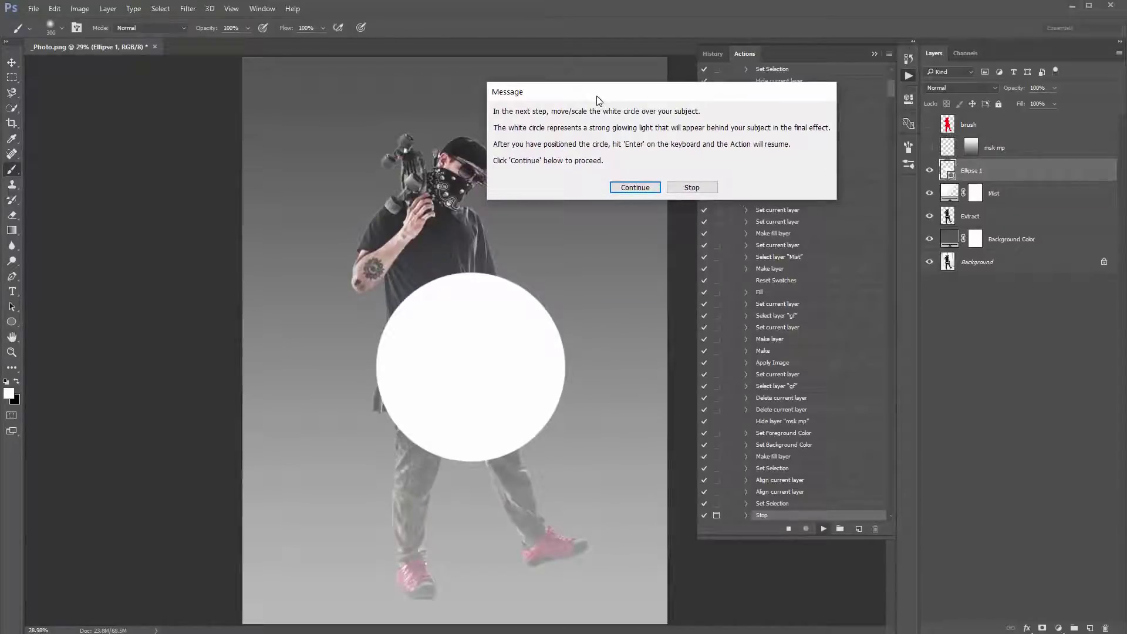
pyautogui.click(631, 187)
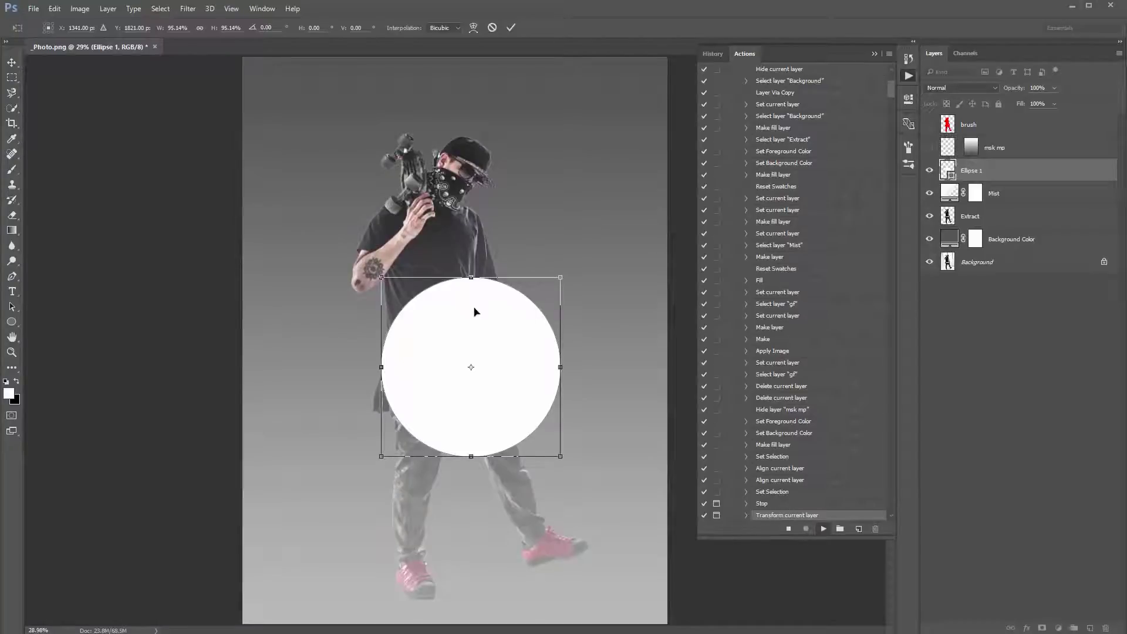
# Place the white circle over the man's head and chest, scale it to about 93%, and confirm so the action resumes
pyautogui.moveTo(495, 322); pyautogui.dragTo(462, 218)
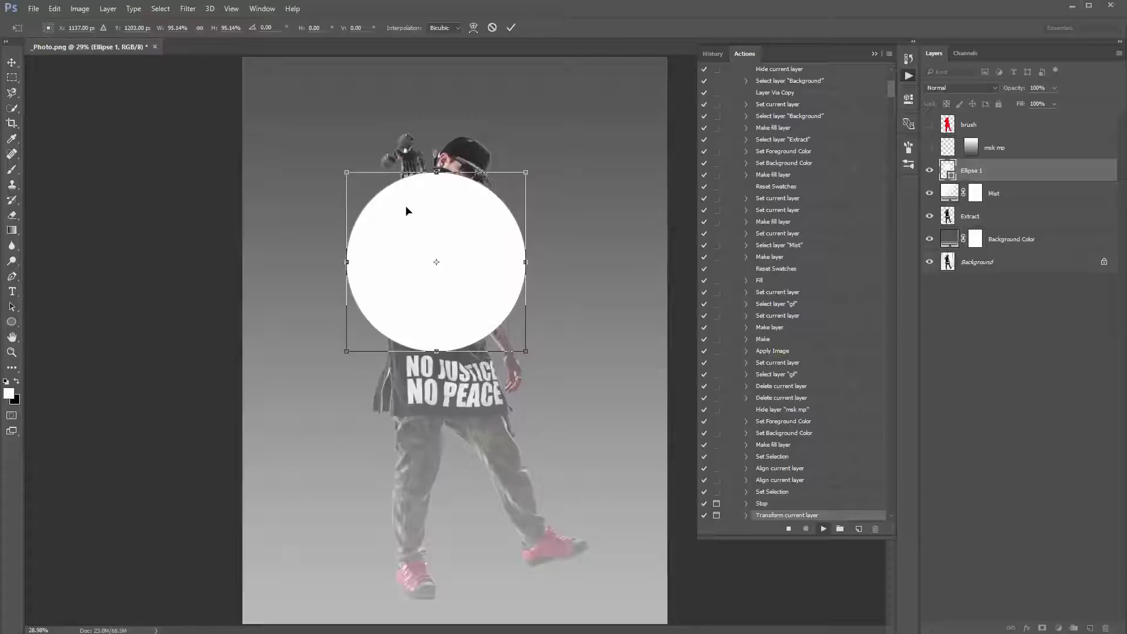
pyautogui.moveTo(421, 209); pyautogui.dragTo(496, 319)
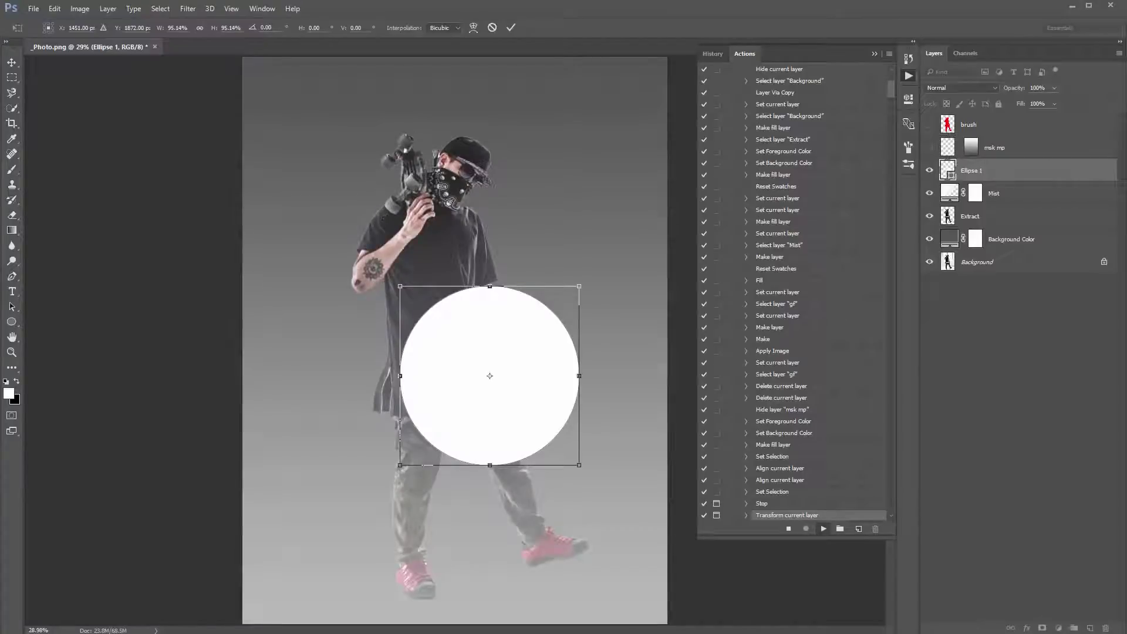
pyautogui.moveTo(506, 330); pyautogui.dragTo(450, 195)
pyautogui.moveTo(520, 156); pyautogui.dragTo(476, 179)
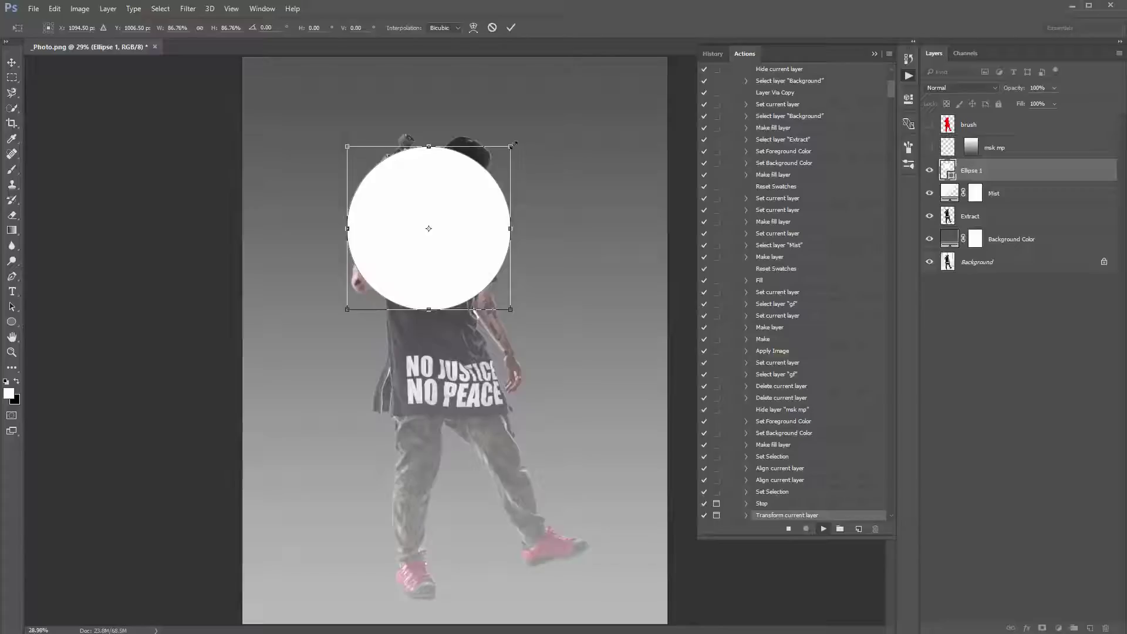
pyautogui.moveTo(515, 144); pyautogui.dragTo(517, 143)
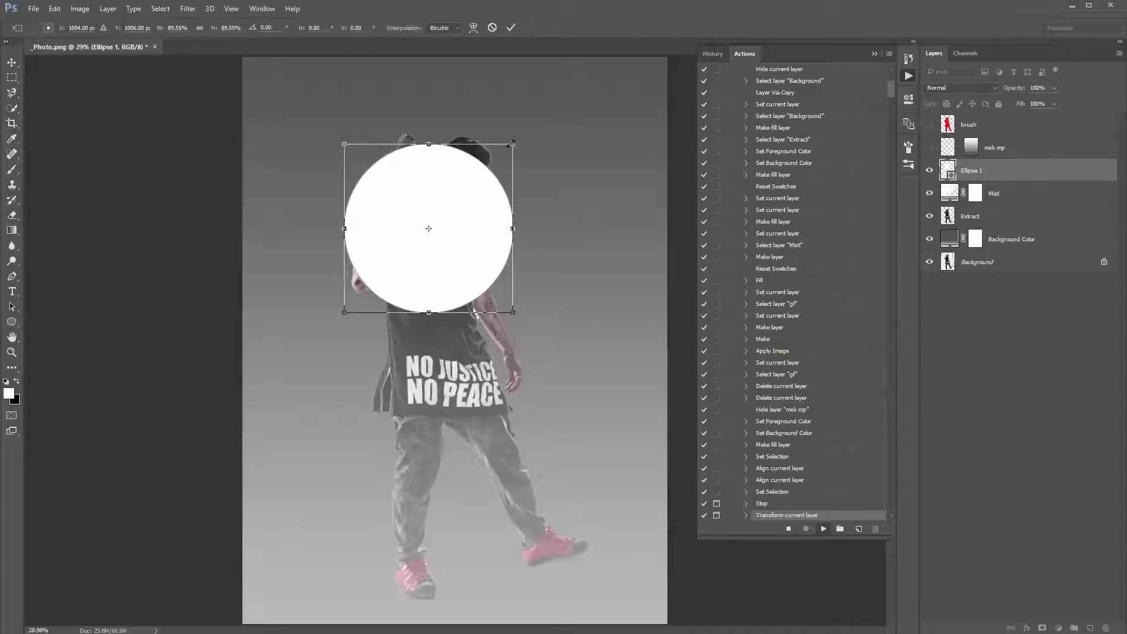
pyautogui.moveTo(512, 142)
pyautogui.mouseDown()
pyautogui.moveTo(505, 112)
pyautogui.moveTo(506, 130)
pyautogui.mouseUp()
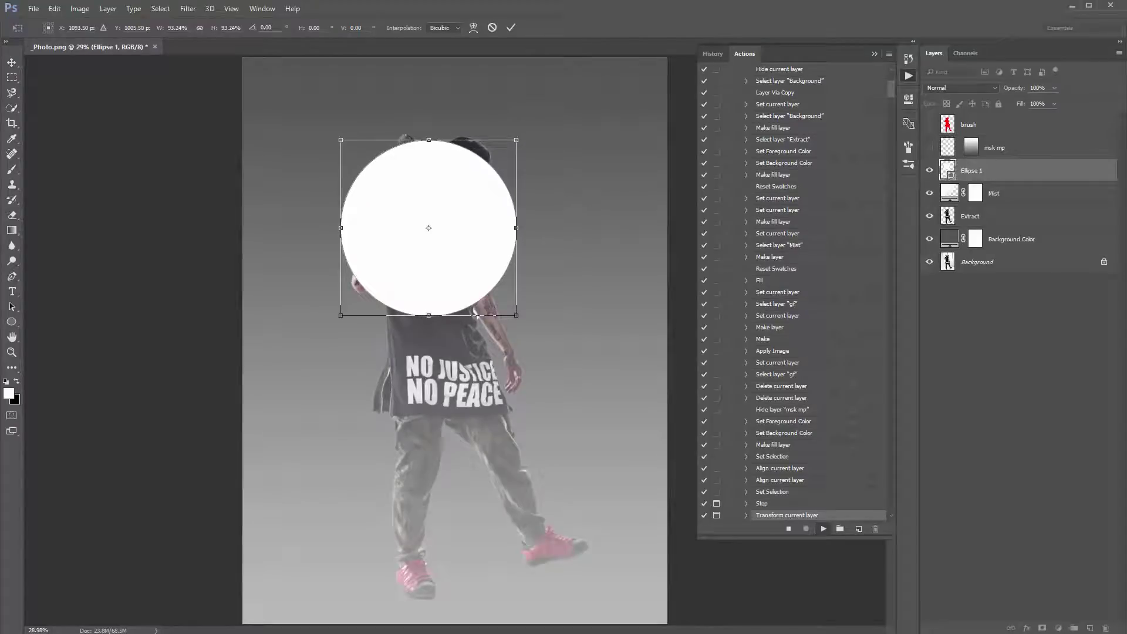
pyautogui.press('Return')
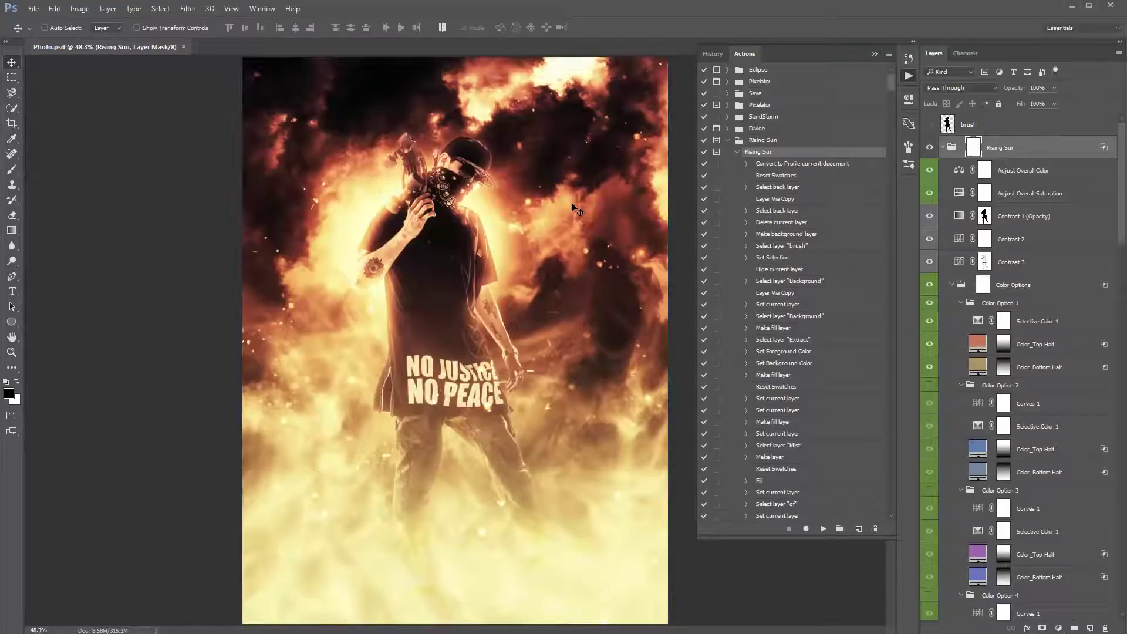
# Widen the Layers panel in place of the Actions panel and collapse the Rising Sun group with all its nested groups
pyautogui.click(874, 54)
pyautogui.moveTo(918, 195); pyautogui.dragTo(884, 194)
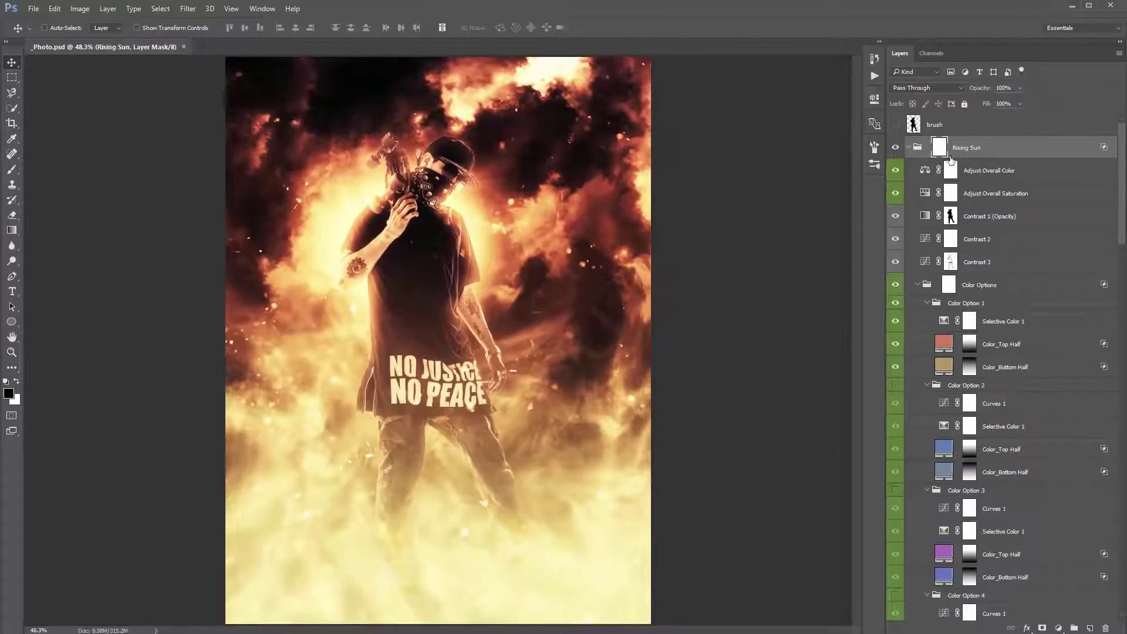
pyautogui.click(955, 153)
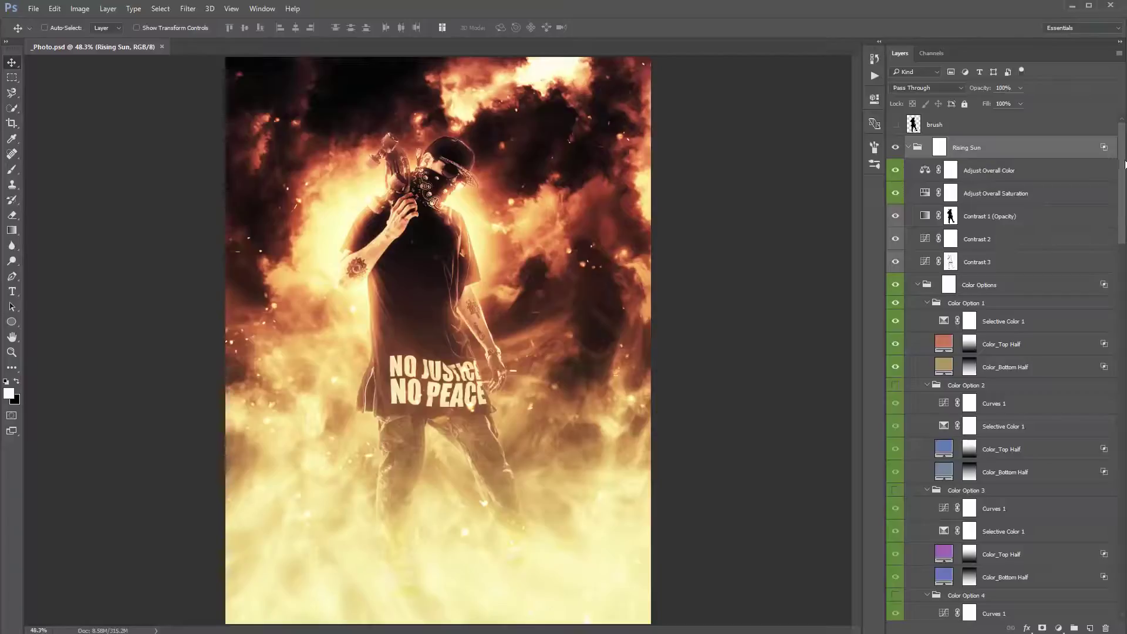
pyautogui.moveTo(1125, 164)
pyautogui.mouseDown()
pyautogui.moveTo(1092, 587)
pyautogui.moveTo(1032, 631)
pyautogui.mouseUp()
pyautogui.keyDown('ctrl'); pyautogui.click(911, 148); pyautogui.keyUp('ctrl')
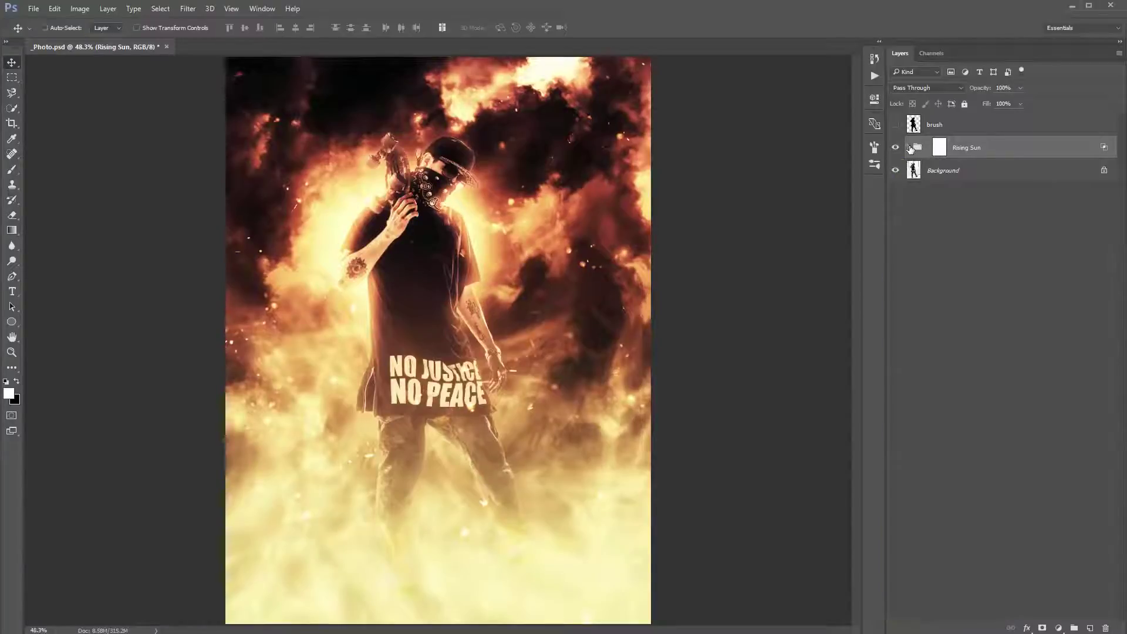
pyautogui.click(910, 148)
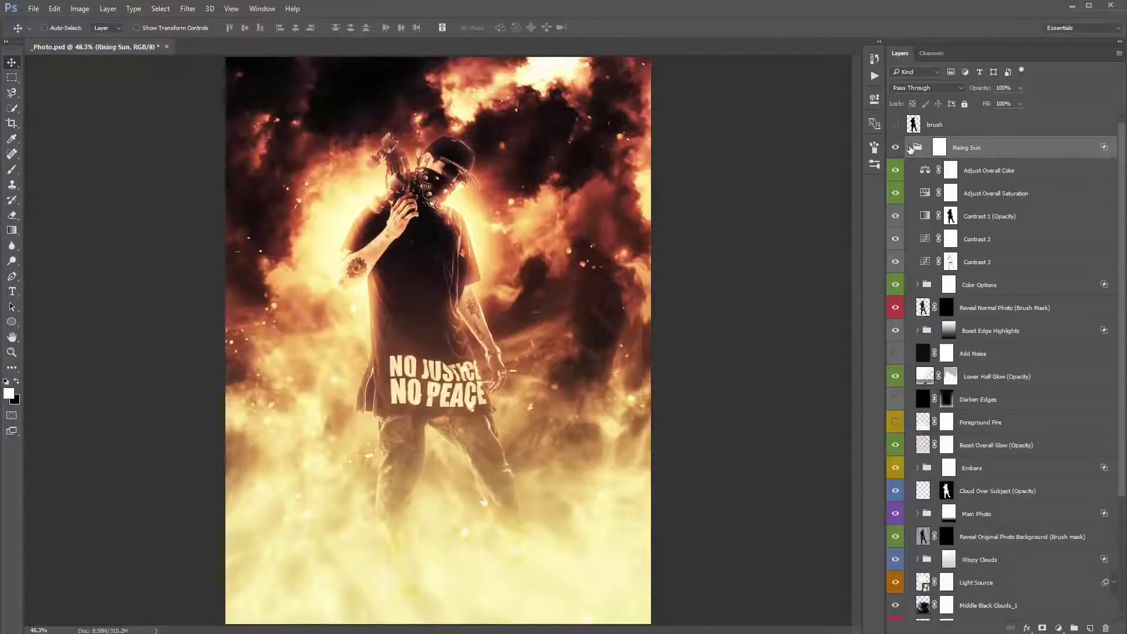
pyautogui.scroll(-1, 986, 514)
pyautogui.scroll(3, 988, 263)
pyautogui.click(907, 148)
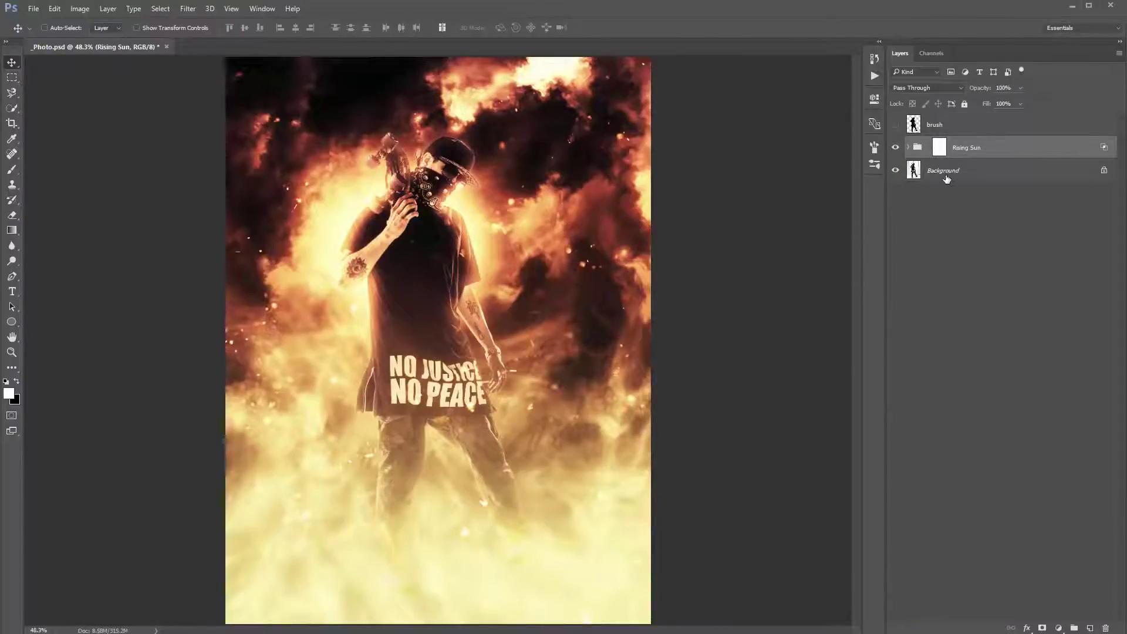
# Try deleting the Rising Sun group and toggling the brush layer's visibility on and off
pyautogui.click(940, 148)
pyautogui.press('x')
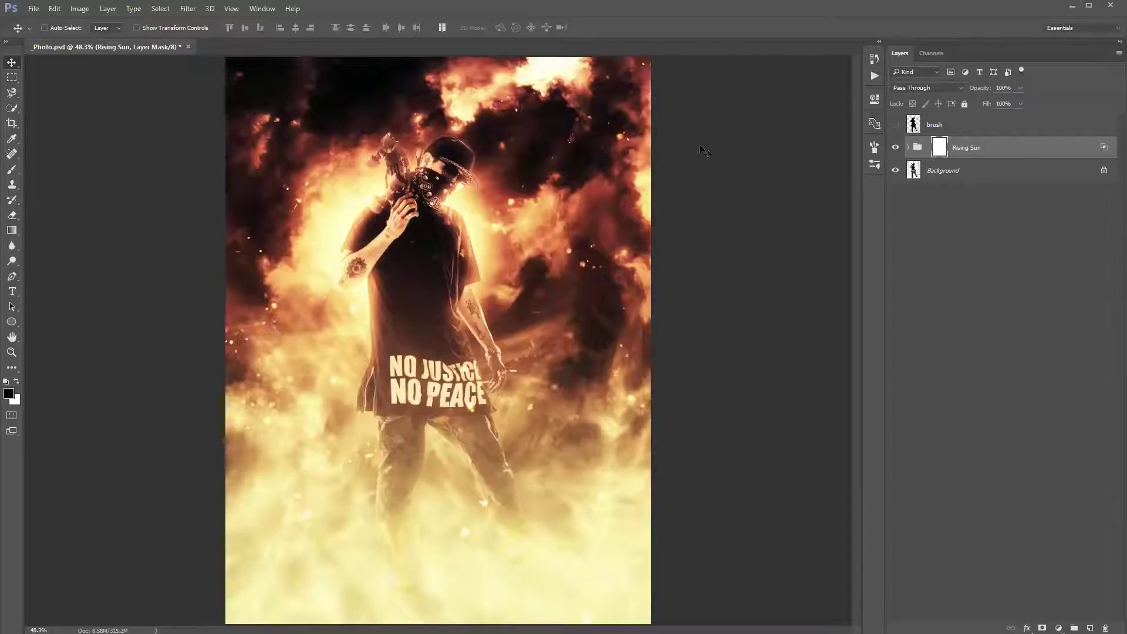
pyautogui.press('Delete')
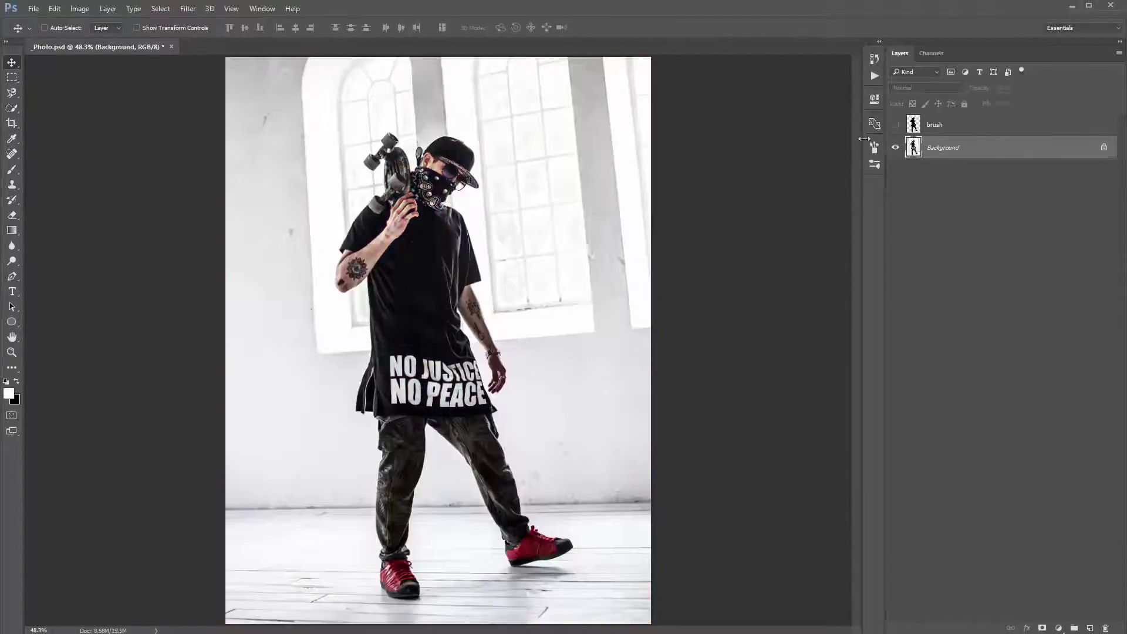
pyautogui.click(896, 124)
pyautogui.click(895, 125)
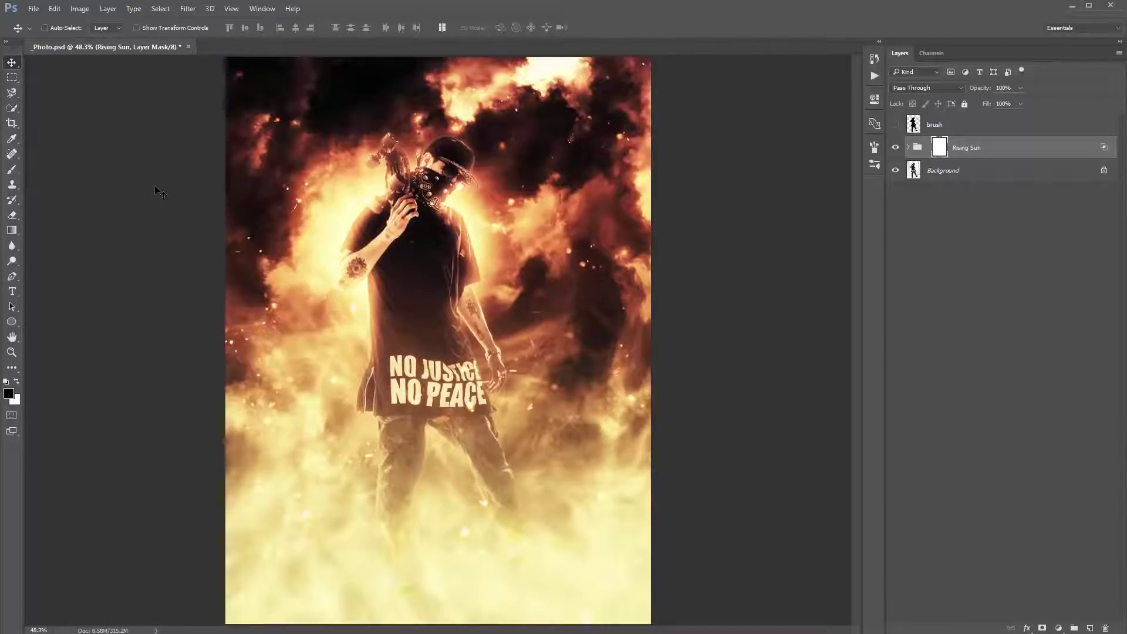
# Review the Image Processor script's batch options and leave the dialog without running it
pyautogui.click(33, 8)
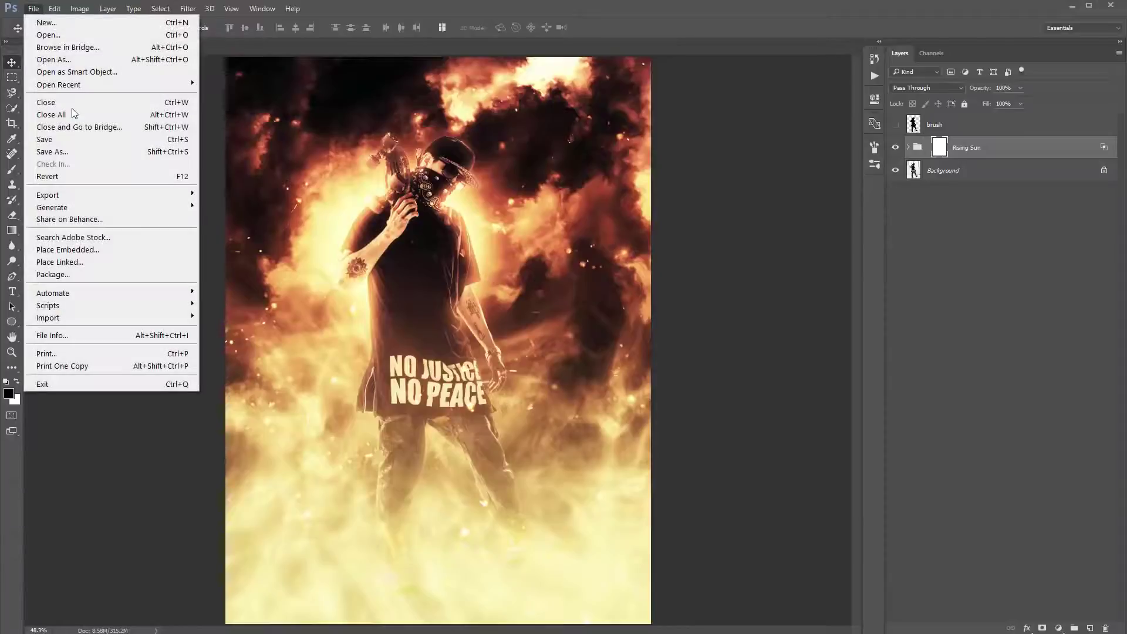
pyautogui.moveTo(86, 303)
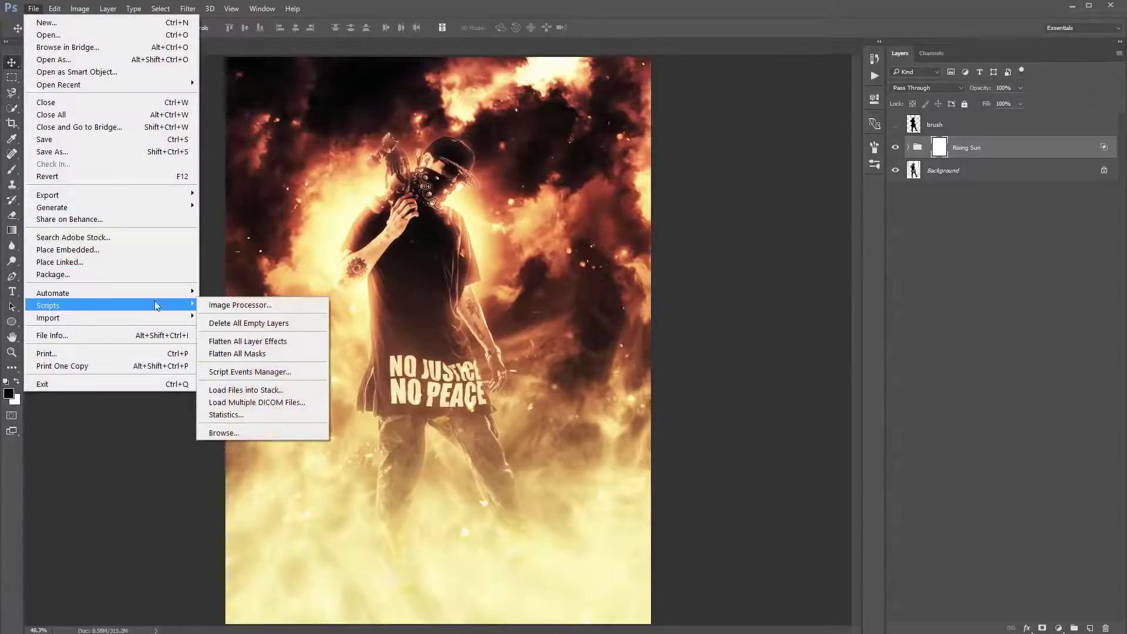
pyautogui.click(262, 304)
pyautogui.moveTo(472, 161); pyautogui.dragTo(420, 116)
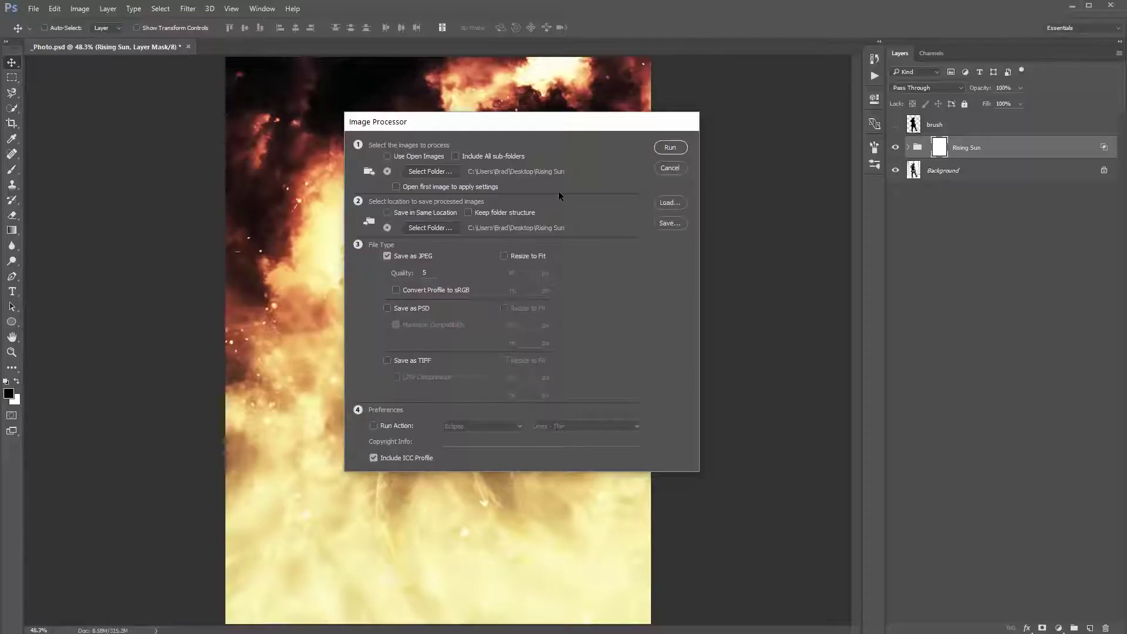
pyautogui.click(663, 167)
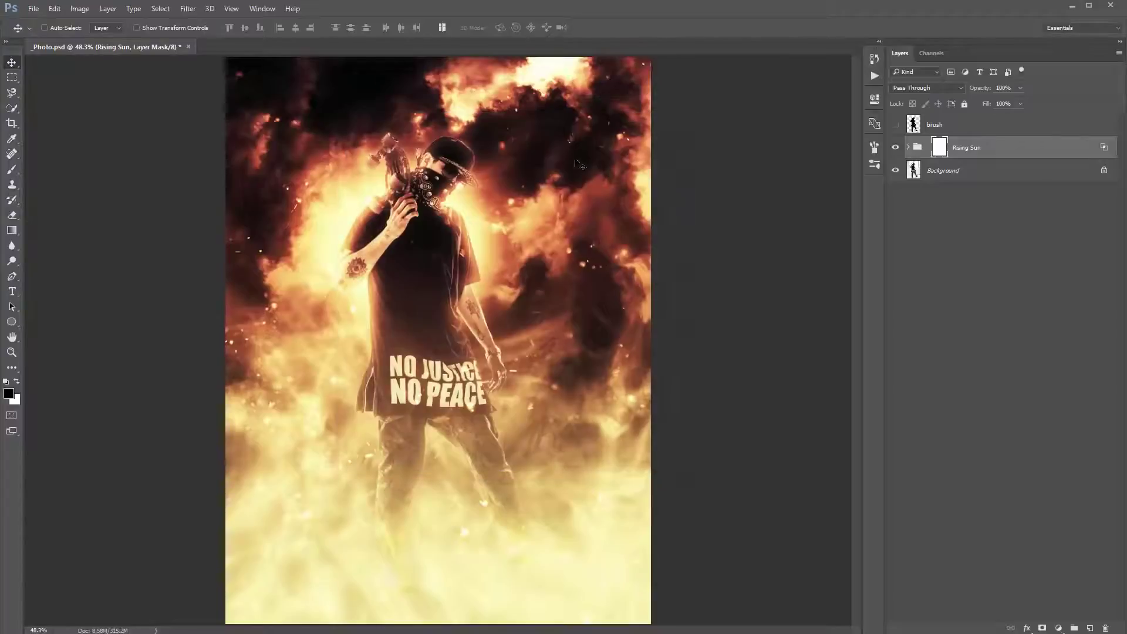
# Expand the Rising Sun group and look through its layers, from Adjust Overall Color down to the Main Photo group
pyautogui.click(915, 148)
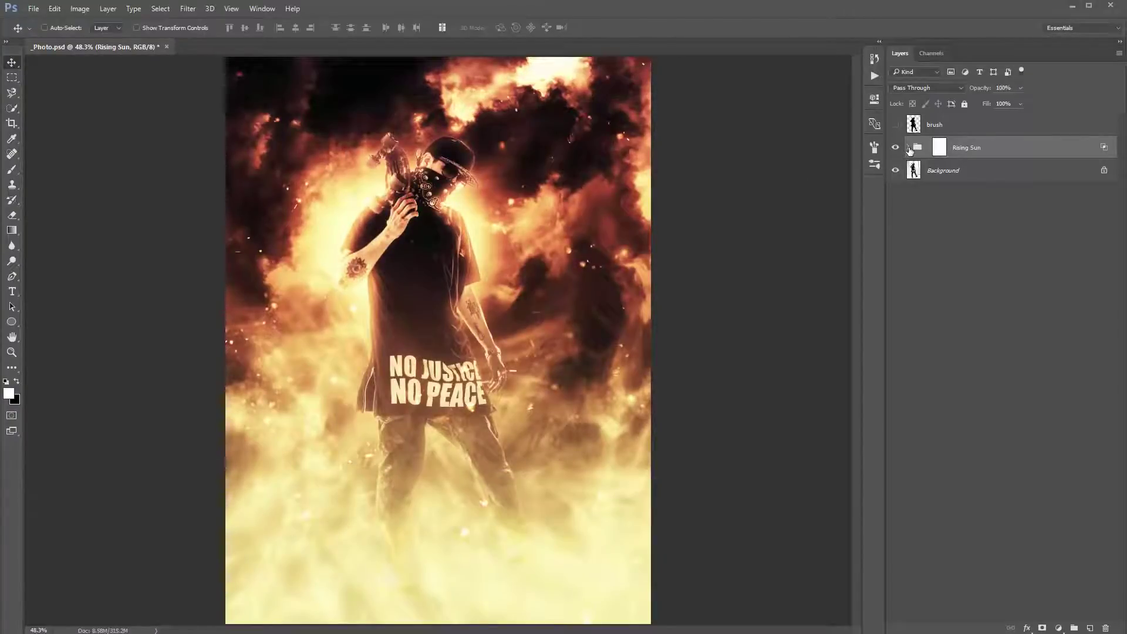
pyautogui.click(909, 147)
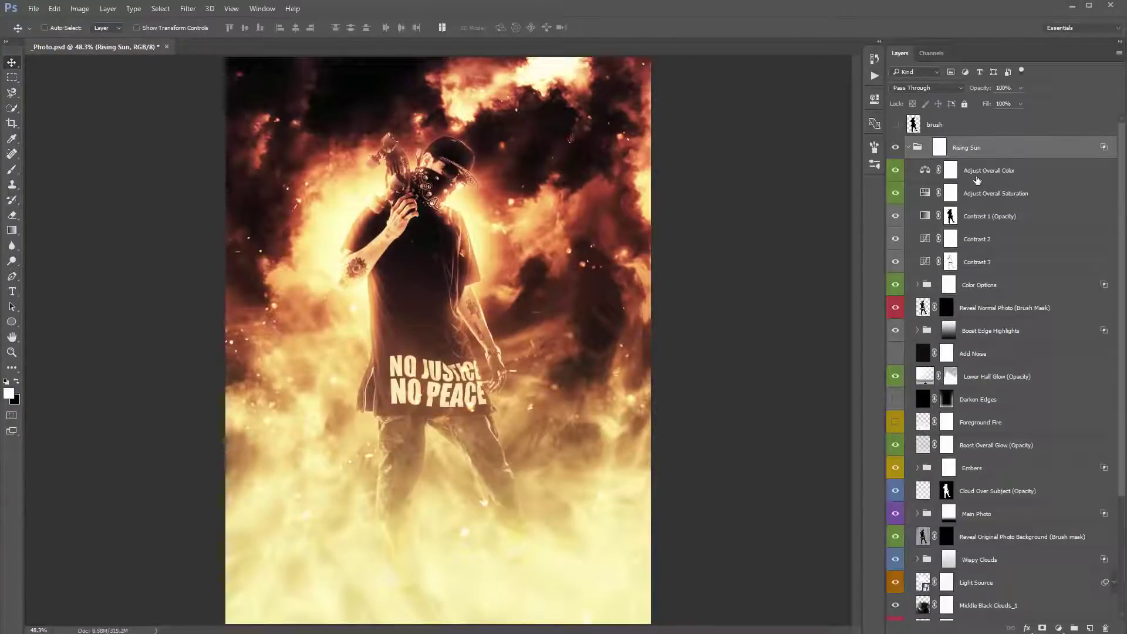
pyautogui.click(1002, 168)
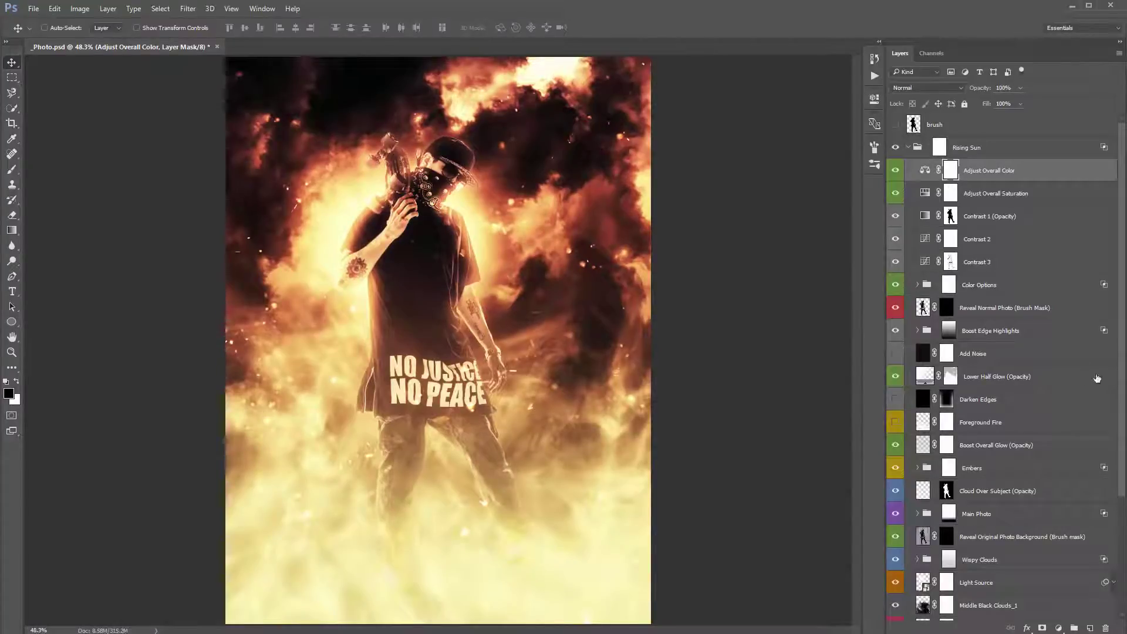
pyautogui.scroll(-4, 922, 336)
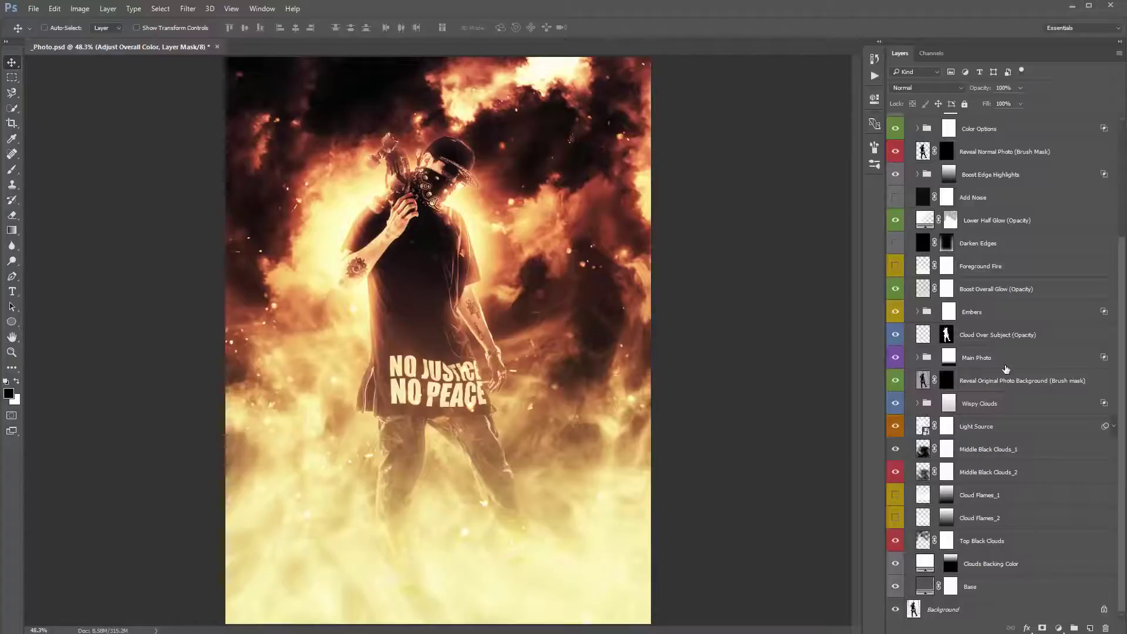
pyautogui.click(966, 359)
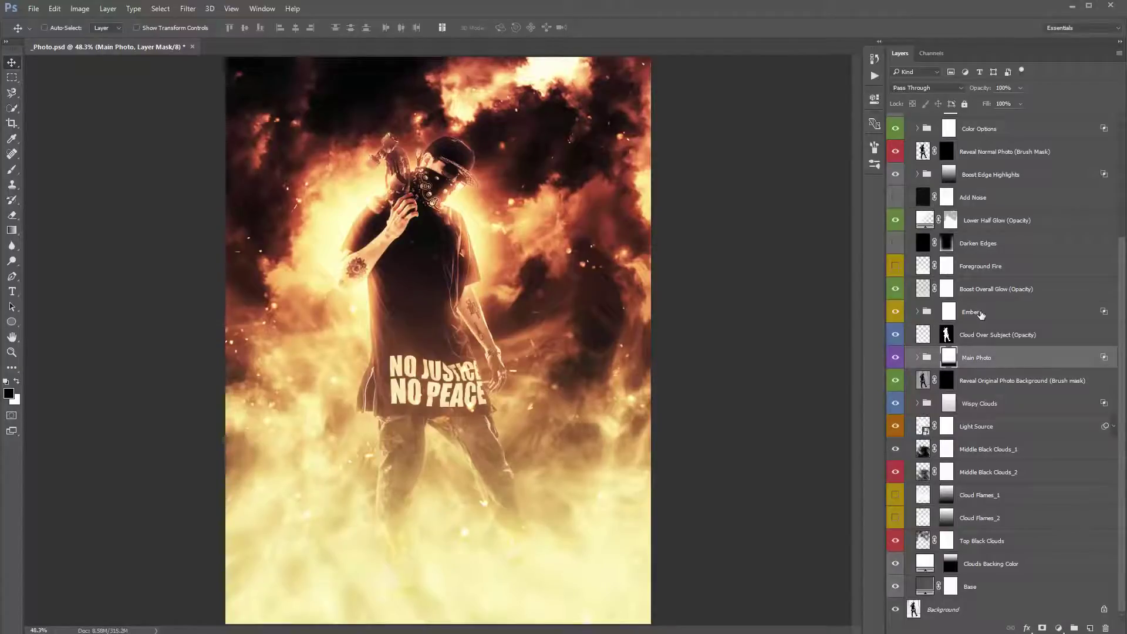
pyautogui.scroll(1, 981, 315)
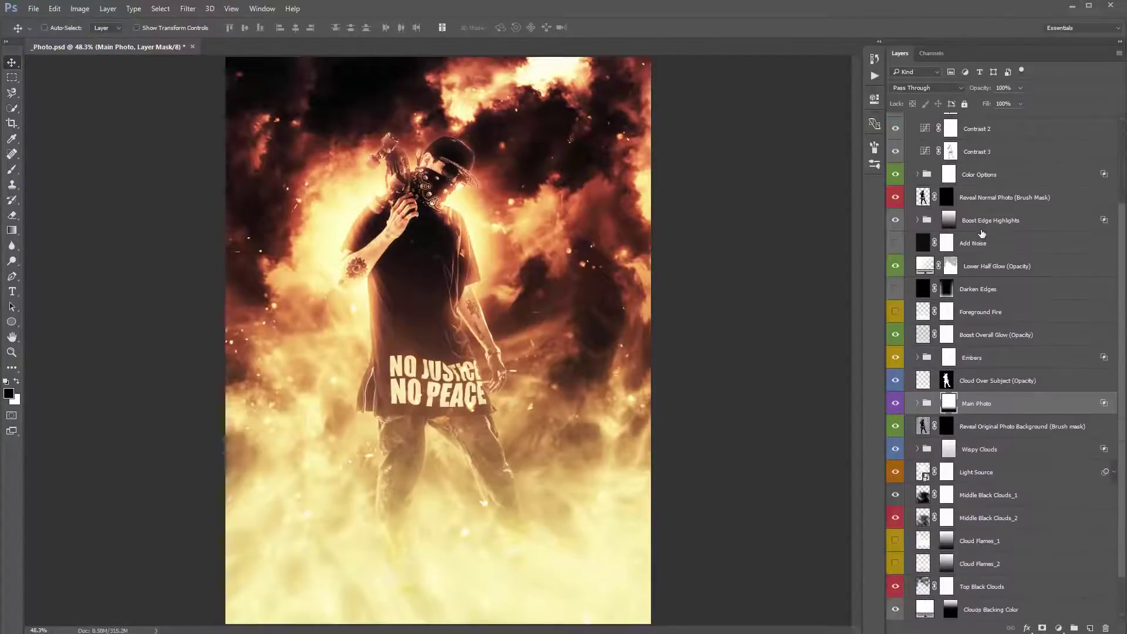
pyautogui.scroll(-1, 982, 234)
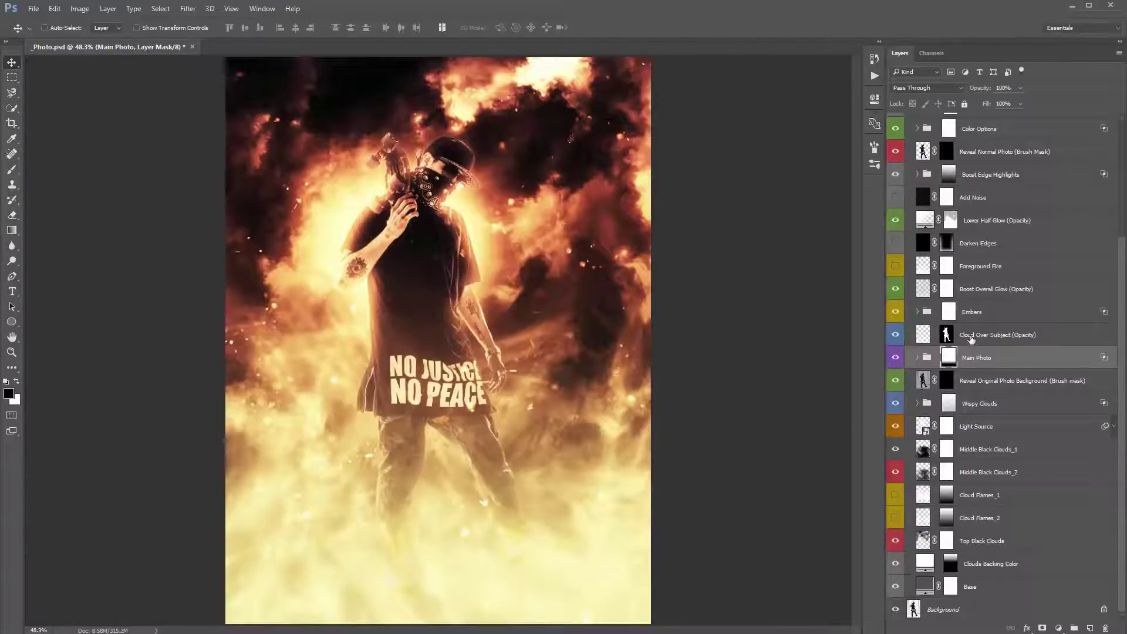
# Toggle the Main Photo group's visibility off and on several times to compare the image with and without it
pyautogui.click(990, 360)
pyautogui.click(896, 360)
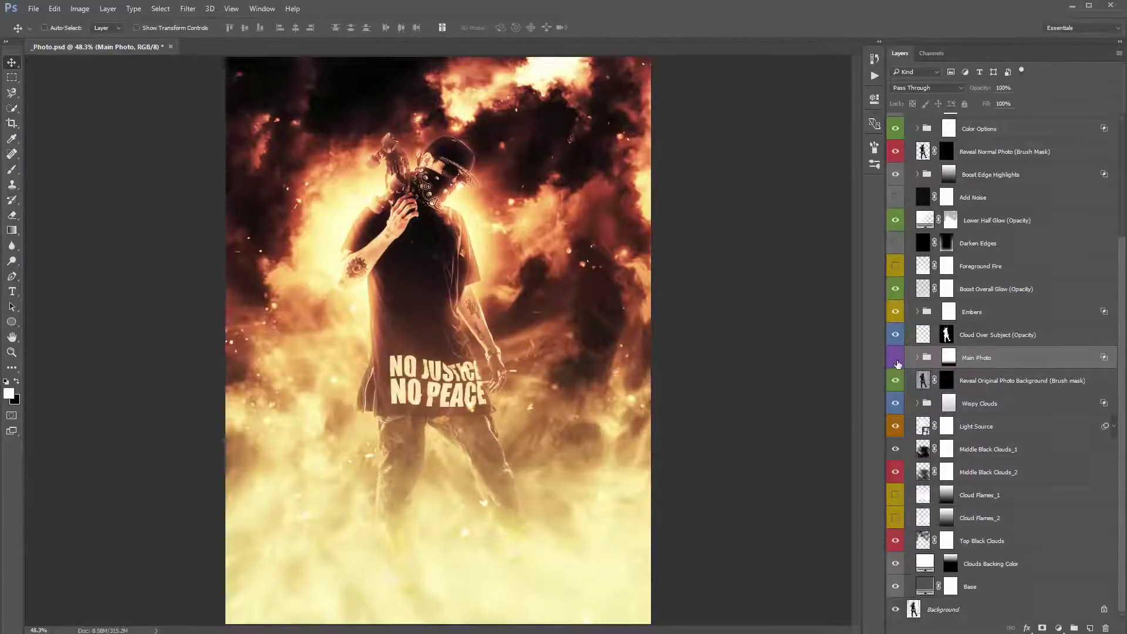
pyautogui.click(897, 360)
pyautogui.click(896, 359)
pyautogui.click(897, 359)
pyautogui.click(896, 359)
pyautogui.click(896, 359)
# Inspect the Main Photo group's layer mask on its own, return to the image, and temporarily disable and re-enable the mask
pyautogui.click(951, 359)
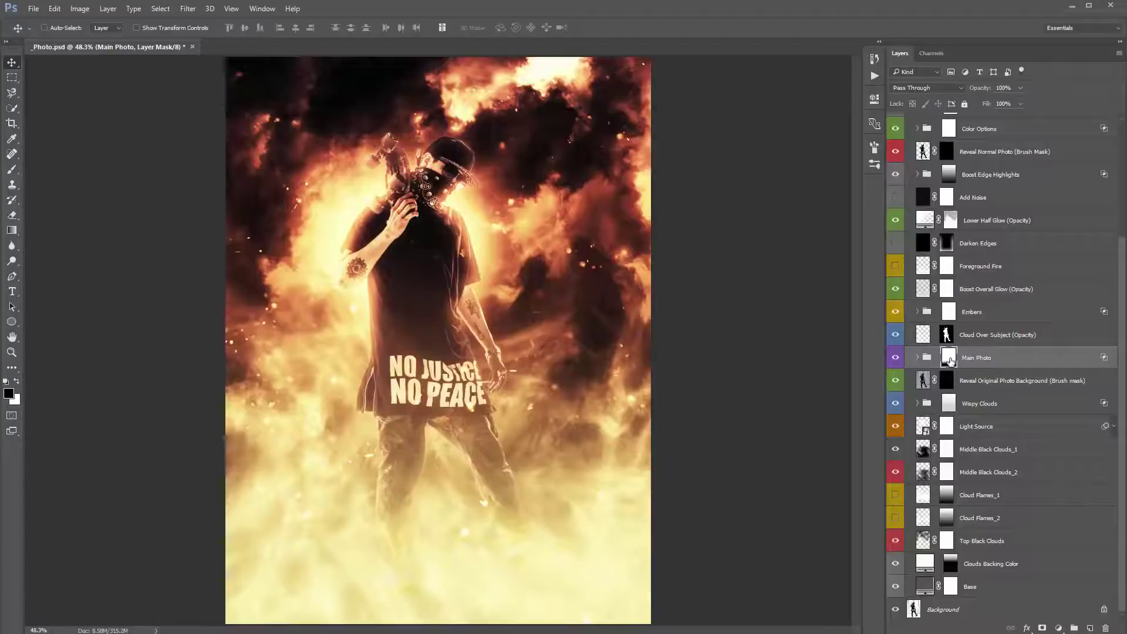
pyautogui.keyDown('alt'); pyautogui.click(952, 357); pyautogui.keyUp('alt')
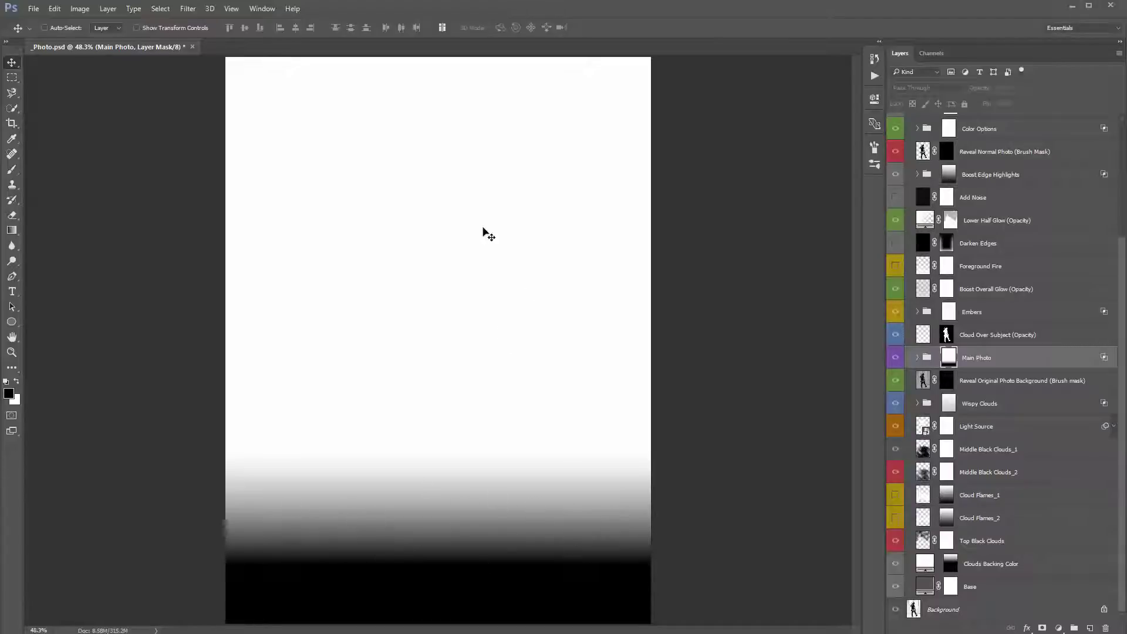
pyautogui.click(926, 357)
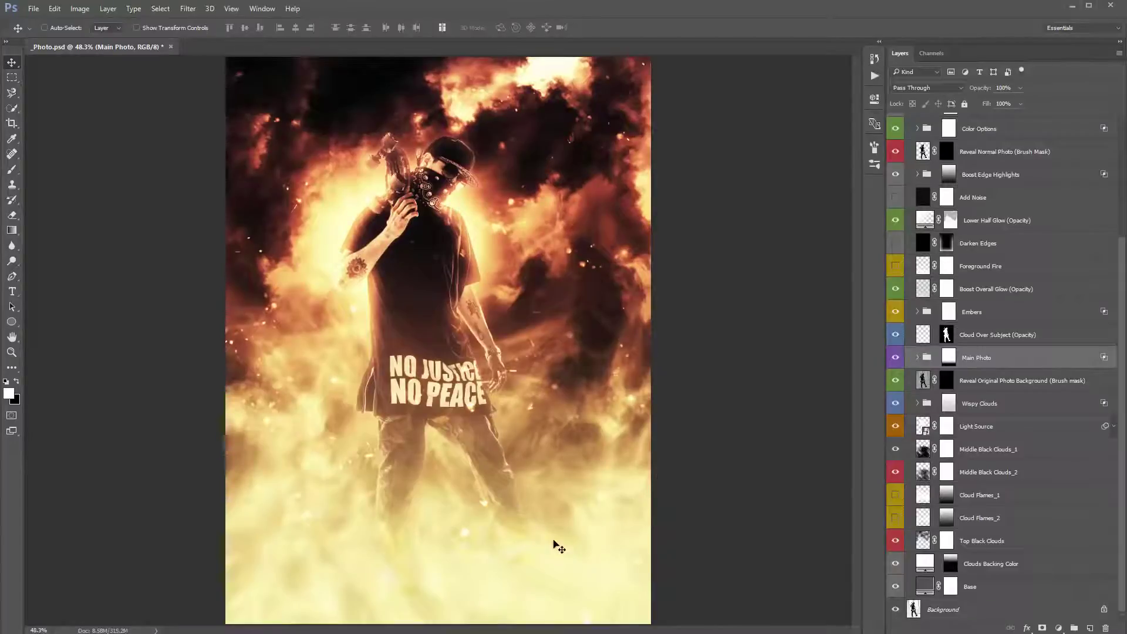
pyautogui.click(949, 358)
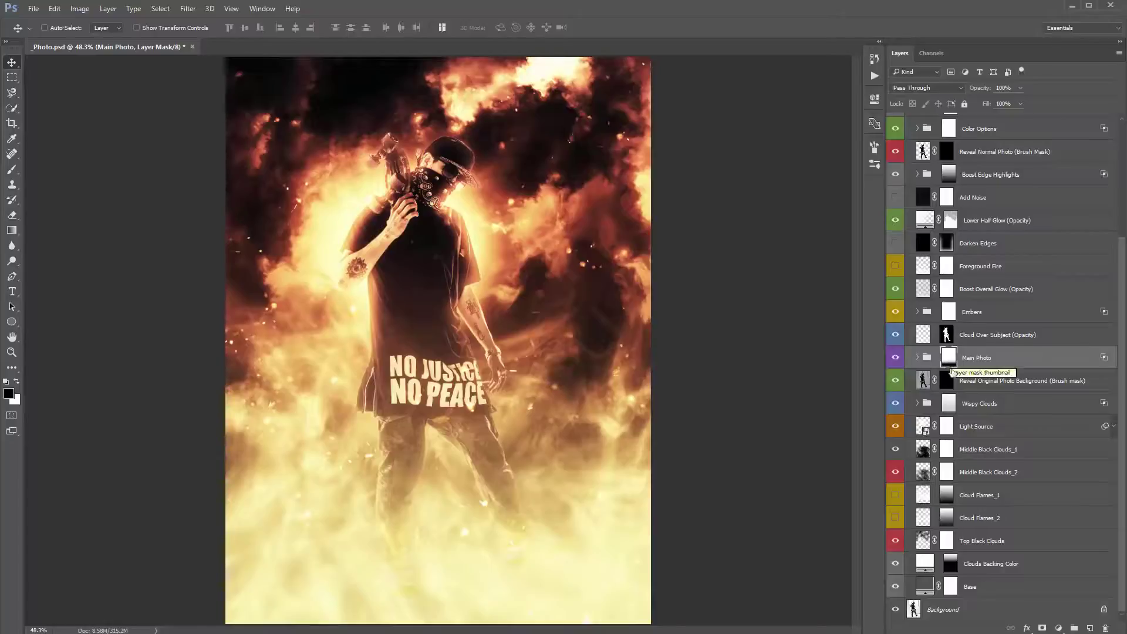
pyautogui.keyDown('shift'); pyautogui.click(950, 357); pyautogui.keyUp('shift')
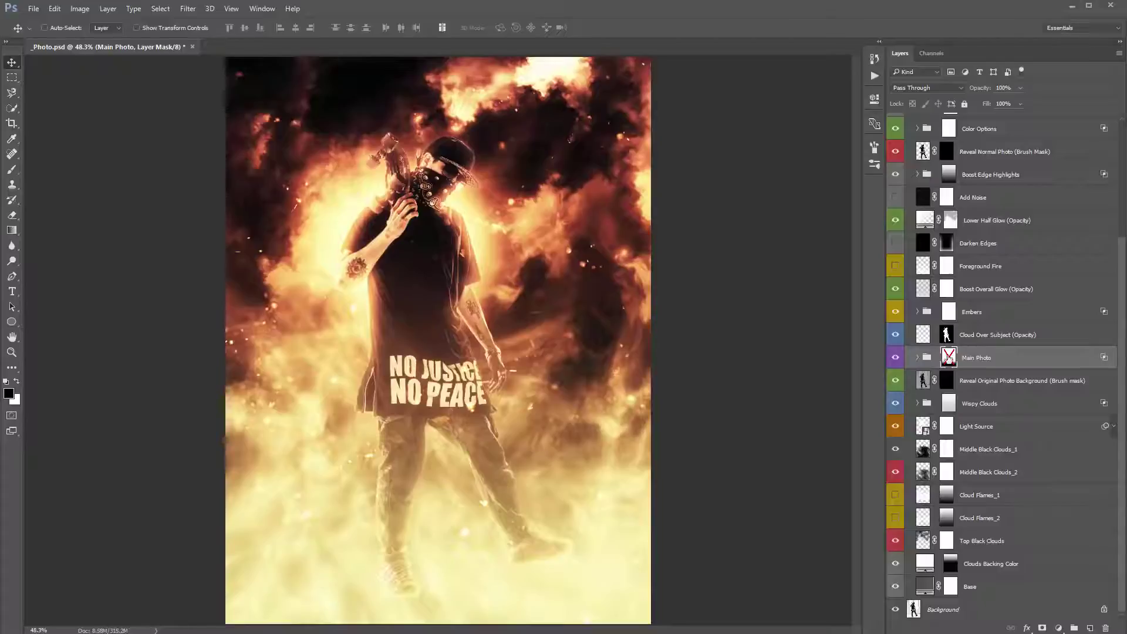
pyautogui.keyDown('shift'); pyautogui.click(948, 357); pyautogui.keyUp('shift')
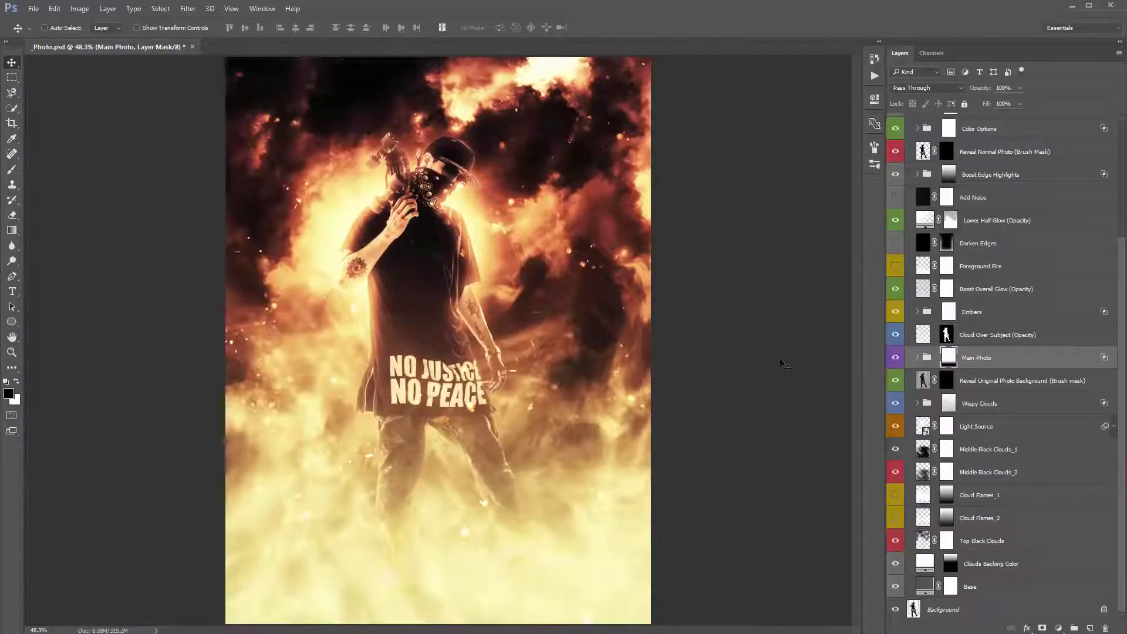
# Expand the Main Photo group and toggle the Photo Edge Glows group's visibility repeatedly to compare the glow effect
pyautogui.click(917, 357)
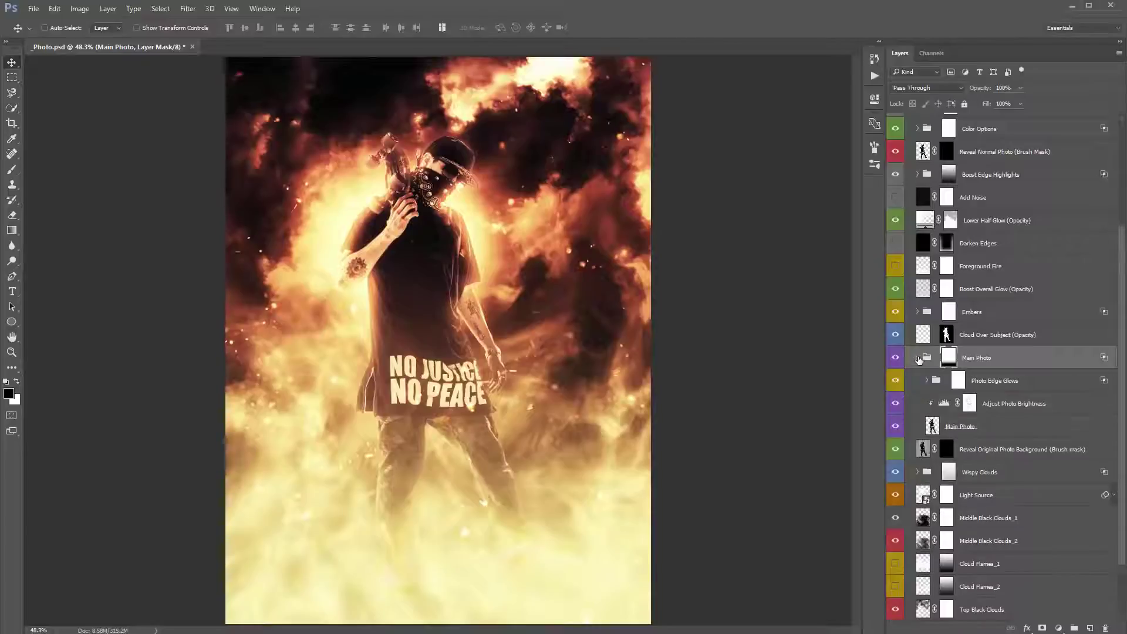
pyautogui.click(1022, 383)
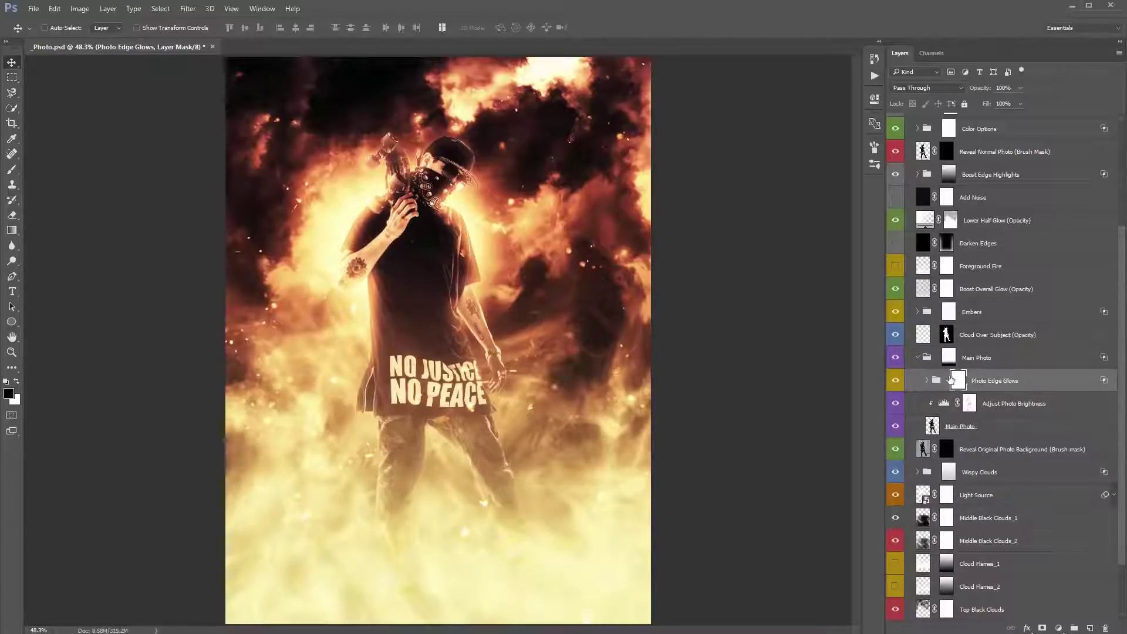
pyautogui.click(896, 380)
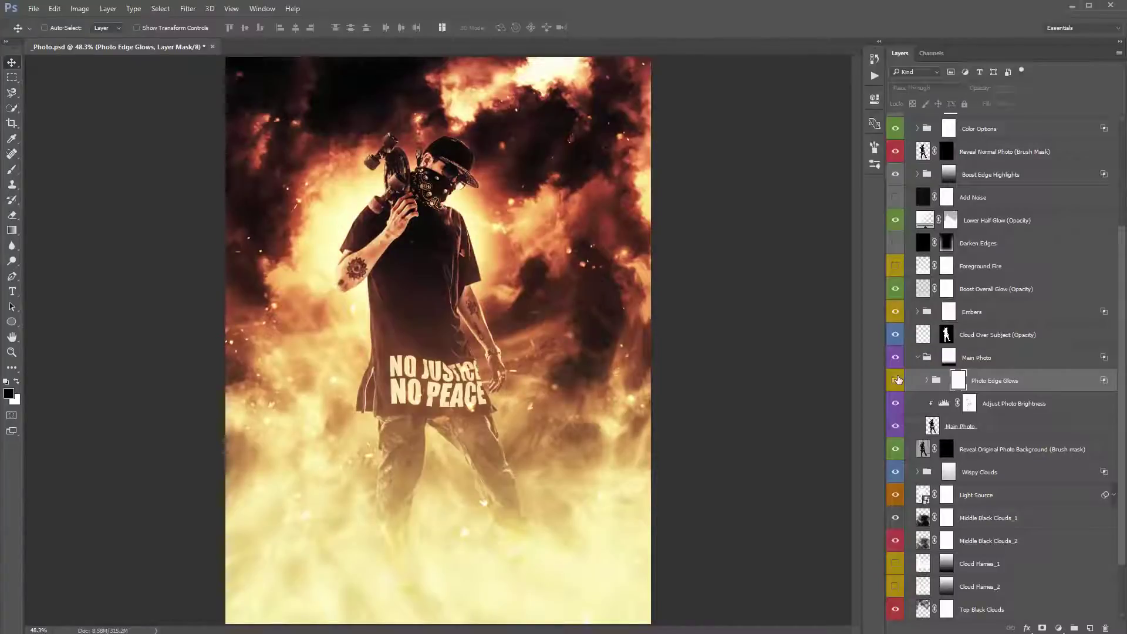
pyautogui.click(896, 381)
pyautogui.click(896, 381)
pyautogui.click(896, 381)
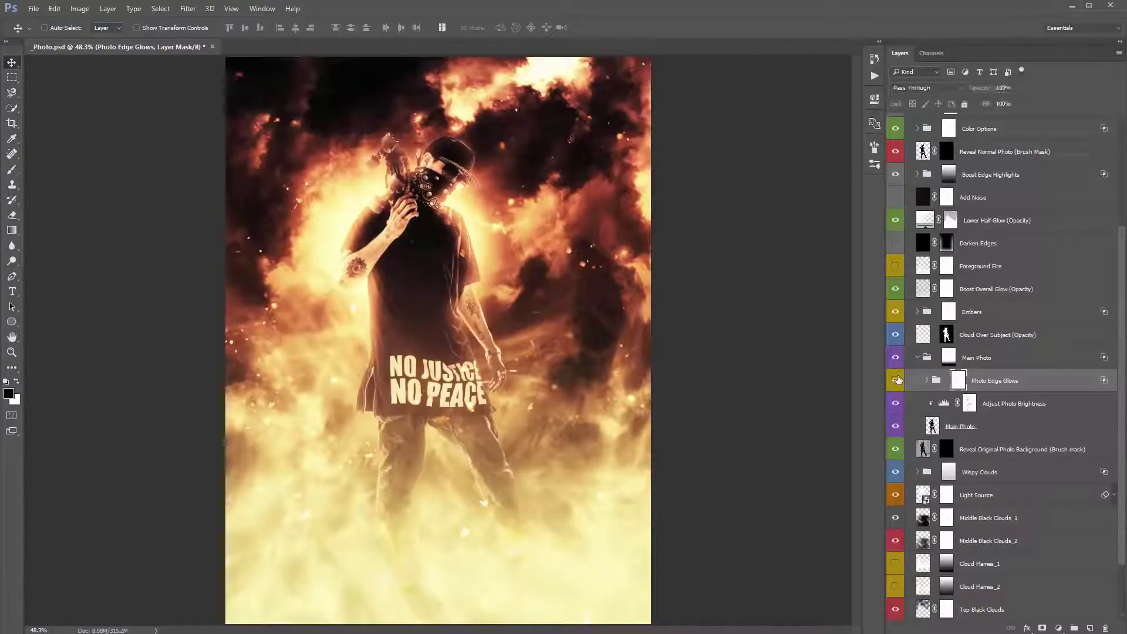
pyautogui.click(897, 380)
pyautogui.click(897, 381)
pyautogui.click(897, 381)
pyautogui.click(897, 380)
# Try adjusting the opacity of the Photo Edge Glows group
pyautogui.click(996, 383)
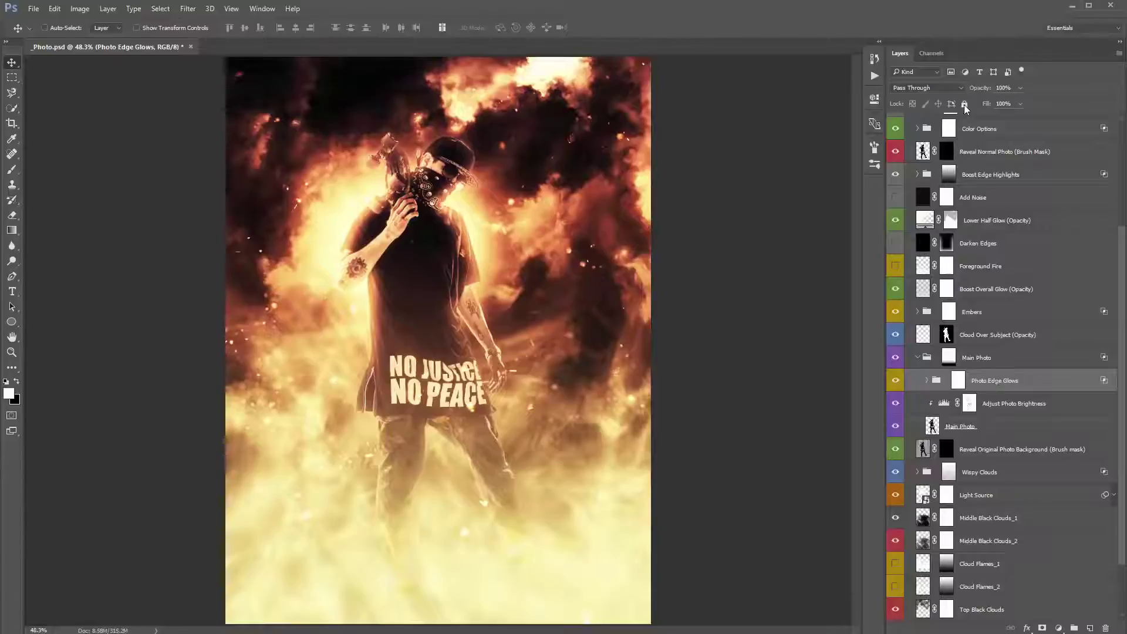
pyautogui.moveTo(984, 89); pyautogui.dragTo(1050, 101)
pyautogui.click(773, 132)
# Try painting black with the soft round brush on the Photo Edge Glows mask over the man's upper body and arms
pyautogui.click(958, 380)
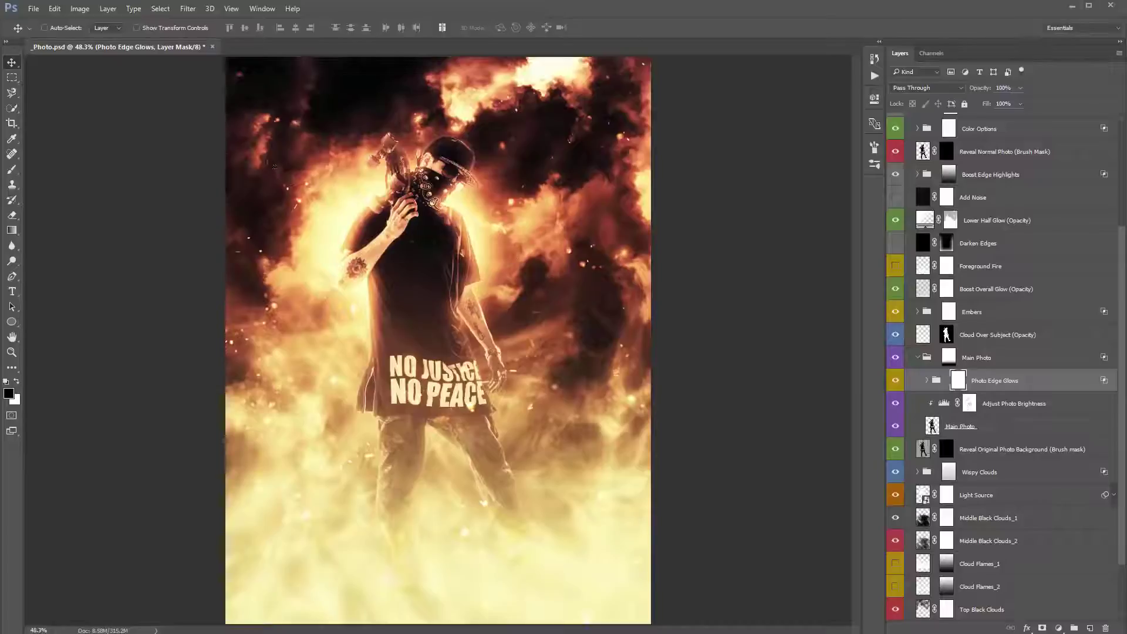
pyautogui.press('b')
pyautogui.rightClick(407, 233)
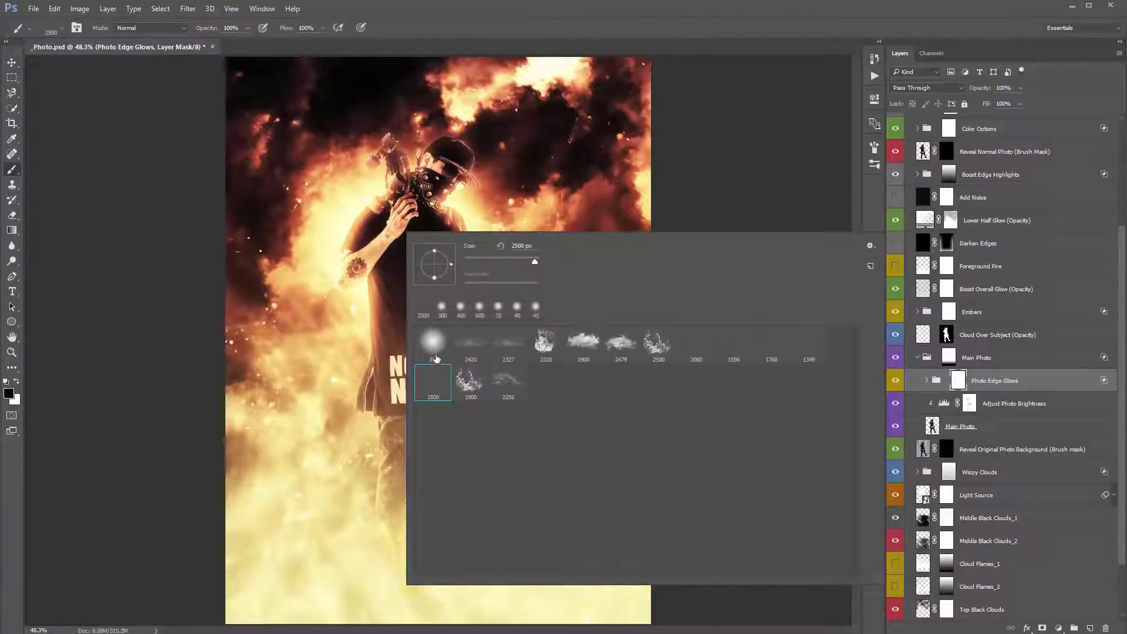
pyautogui.doubleClick(434, 350)
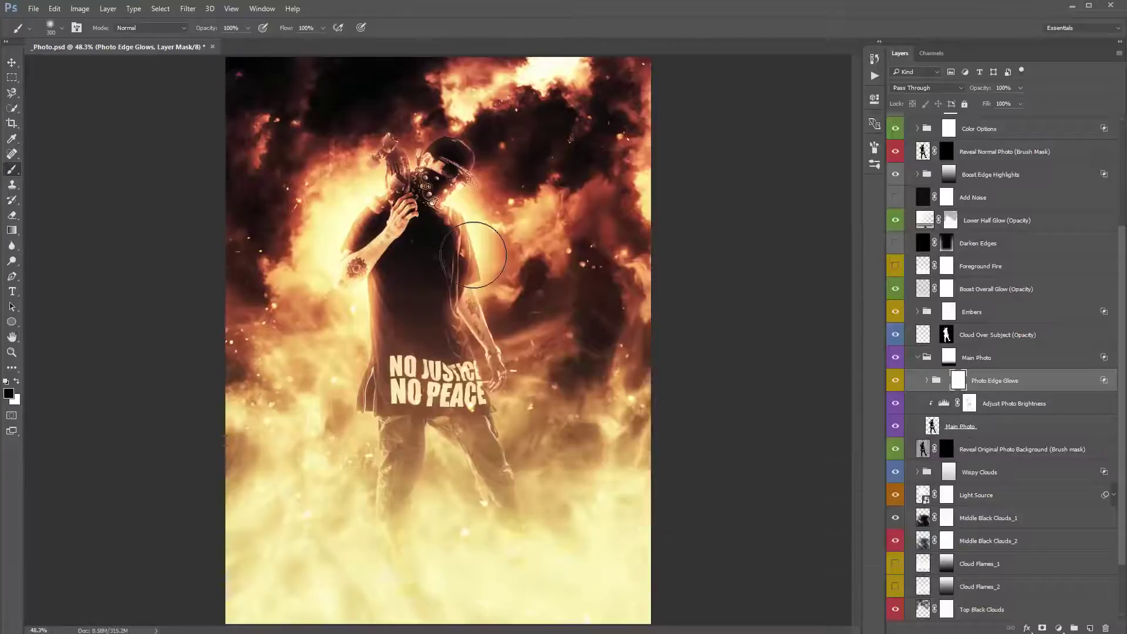
pyautogui.moveTo(473, 255)
pyautogui.mouseDown()
pyautogui.moveTo(476, 225)
pyautogui.moveTo(476, 235)
pyautogui.mouseUp()
pyautogui.moveTo(480, 234)
pyautogui.mouseDown()
pyautogui.moveTo(370, 246)
pyautogui.moveTo(352, 223)
pyautogui.moveTo(505, 364)
pyautogui.mouseUp()
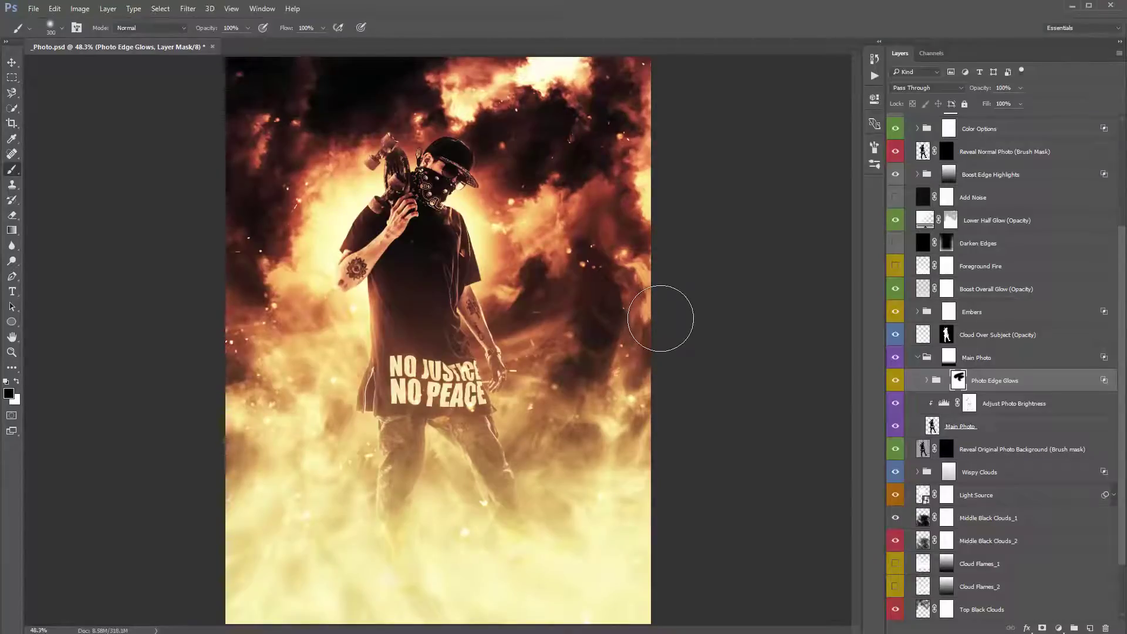
# Undo the brush strokes on the Photo Edge Glows mask and switch to the Move tool
pyautogui.hotkey('ctrl', 'z')
pyautogui.press('v')
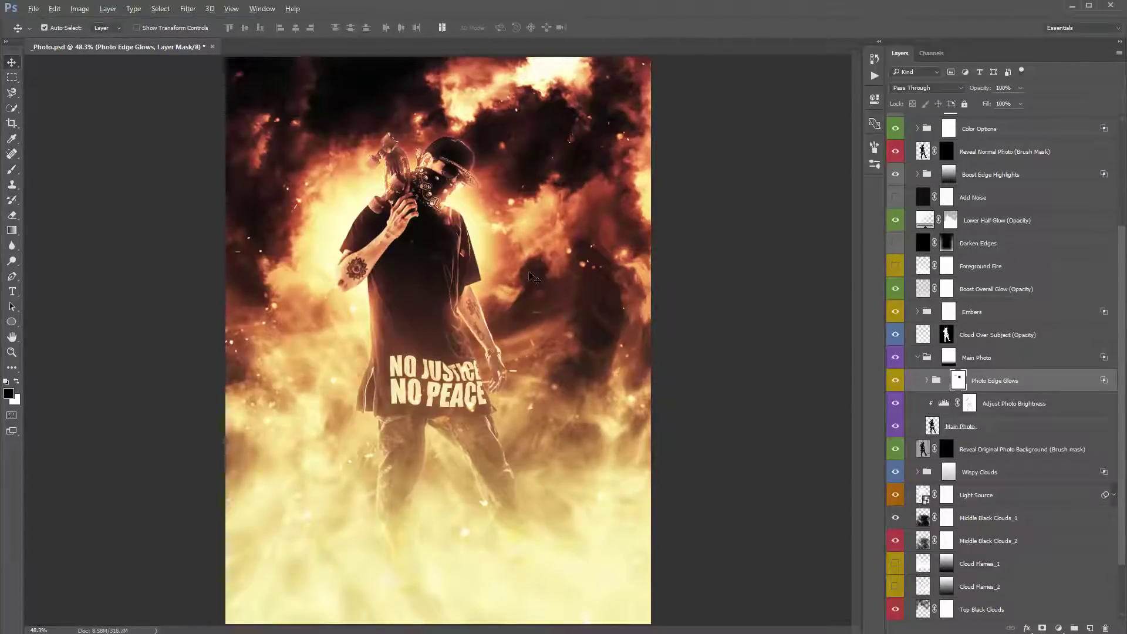
pyautogui.hotkey('ctrl', 'alt', 'z')
pyautogui.hotkey('ctrl', 'alt', 'z')
pyautogui.hotkey('ctrl', 'alt', 'z')
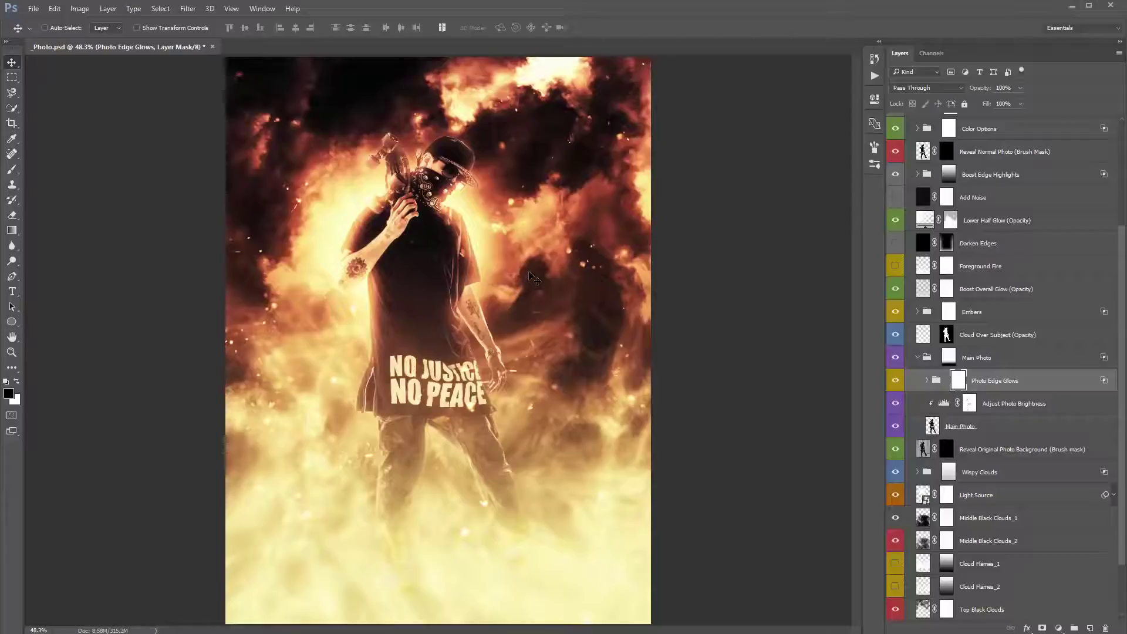
# Expand the Photo Edge Glows group and hide its Light Source Inner Glow, Overall Inner Glow and Additional Top Half Glow layers
pyautogui.click(1004, 381)
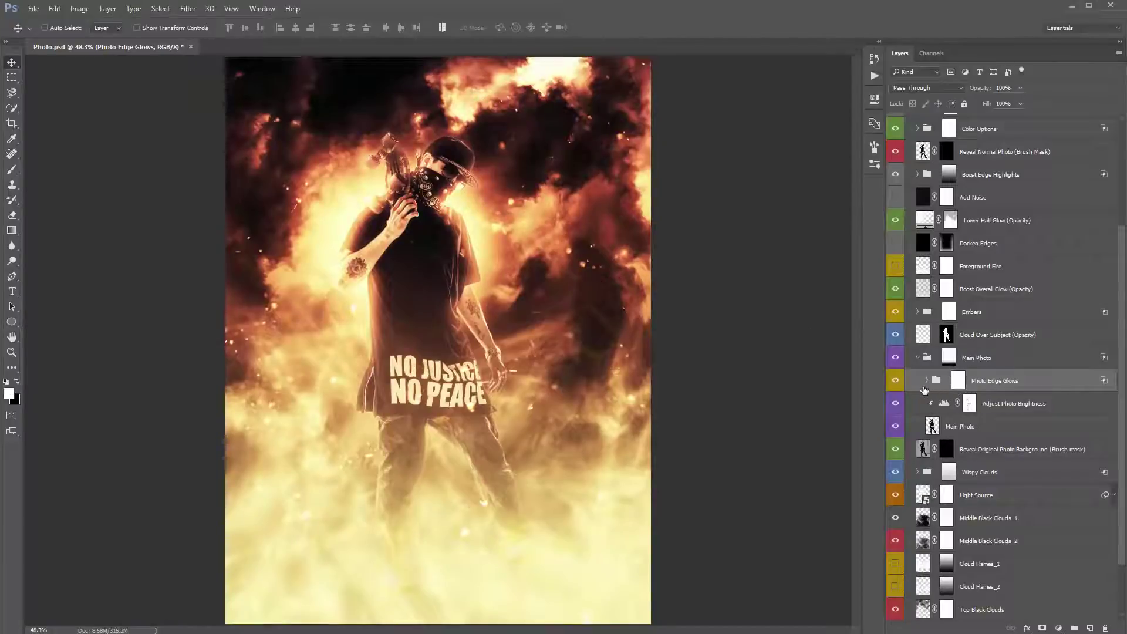
pyautogui.click(926, 383)
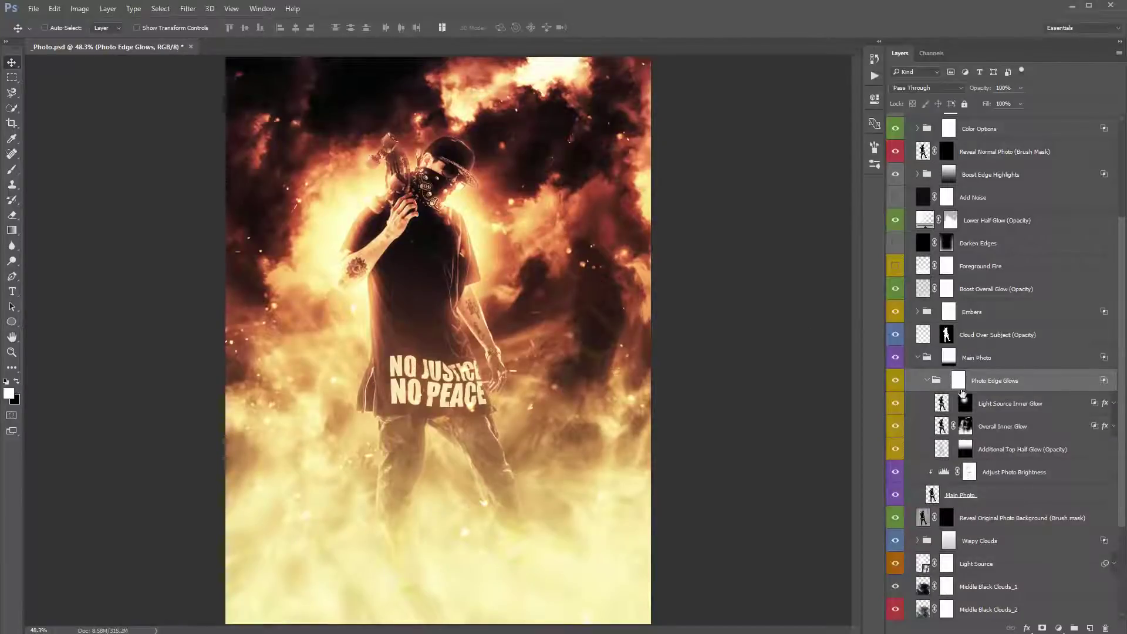
pyautogui.click(1001, 405)
pyautogui.keyDown('shift'); pyautogui.click(1008, 450); pyautogui.keyUp('shift')
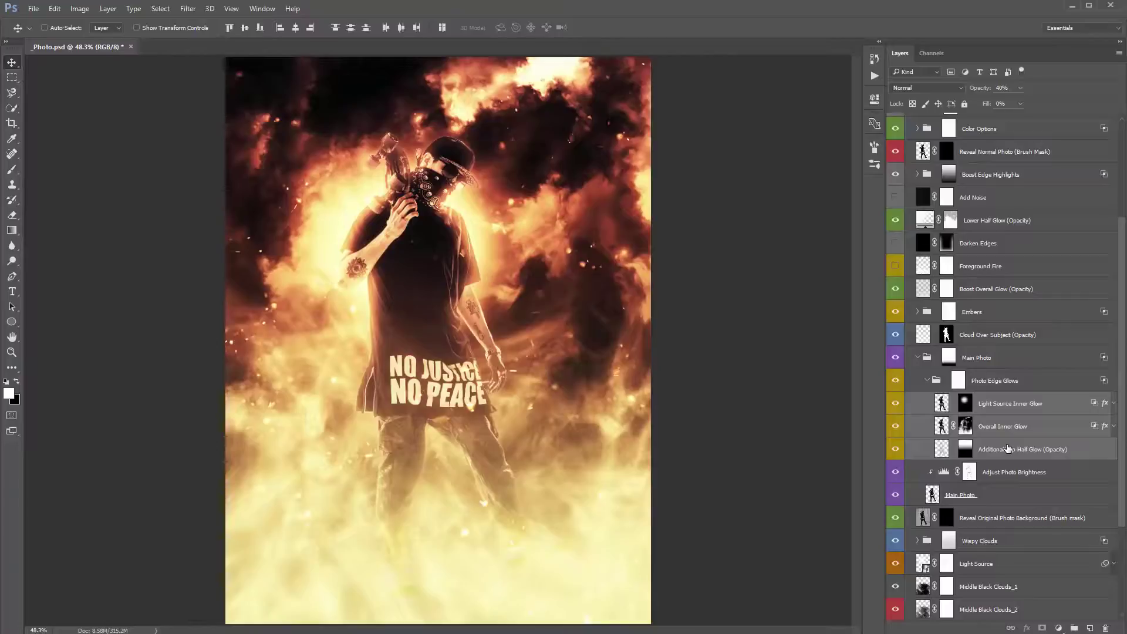
pyautogui.moveTo(896, 403); pyautogui.dragTo(895, 450)
# Toggle the Light Source Inner Glow layer's visibility to compare its effect, leaving it visible
pyautogui.click(1000, 413)
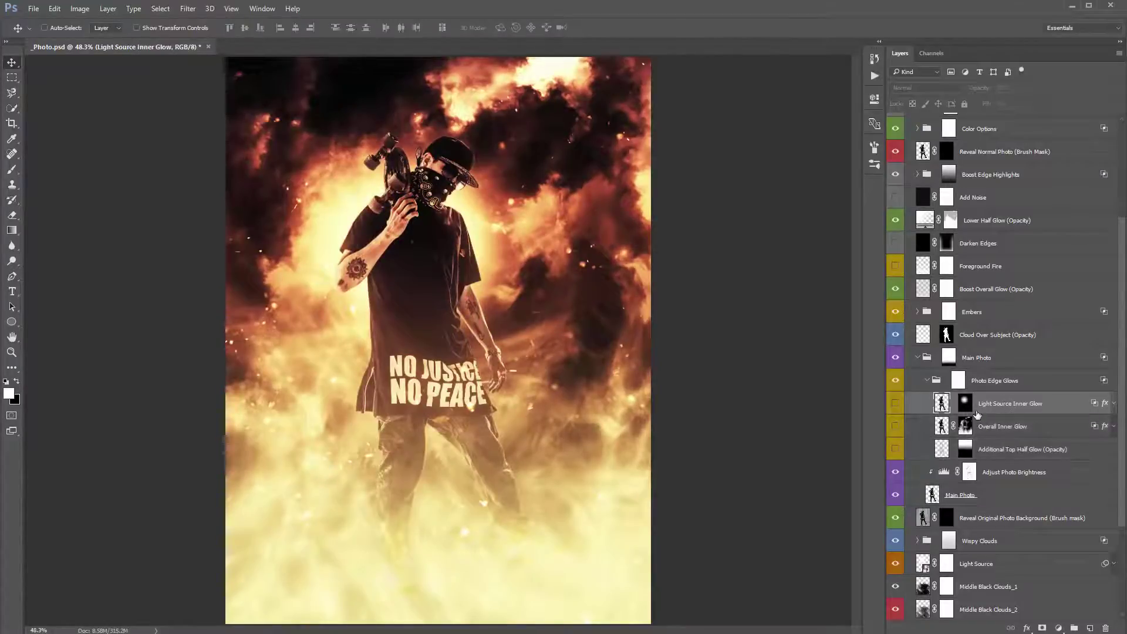
pyautogui.click(897, 404)
pyautogui.click(897, 405)
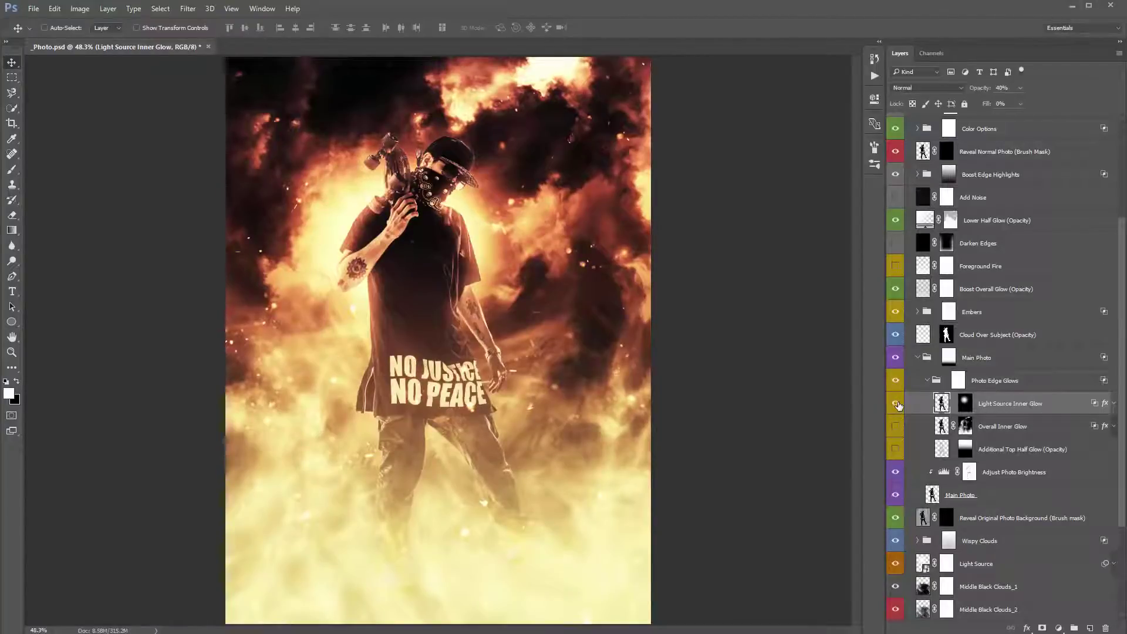
pyautogui.click(897, 405)
pyautogui.click(898, 405)
pyautogui.click(897, 405)
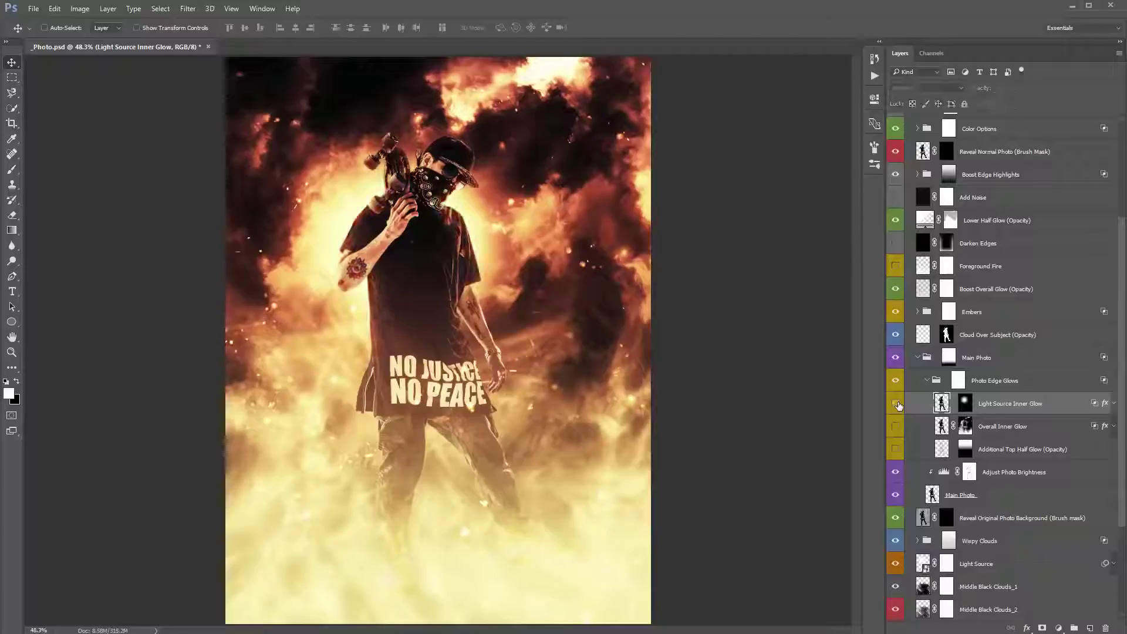
pyautogui.click(897, 404)
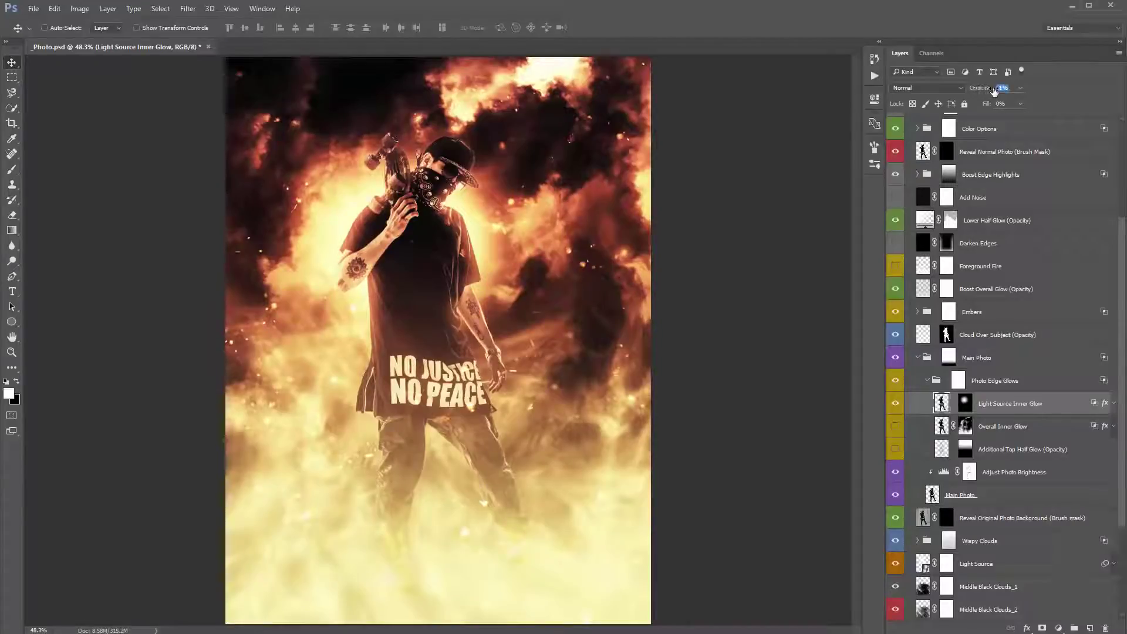
# Try the Light Source Inner Glow layer's opacity at 100% and set it back to 40%
pyautogui.moveTo(986, 90); pyautogui.dragTo(1032, 92)
pyautogui.write('40')
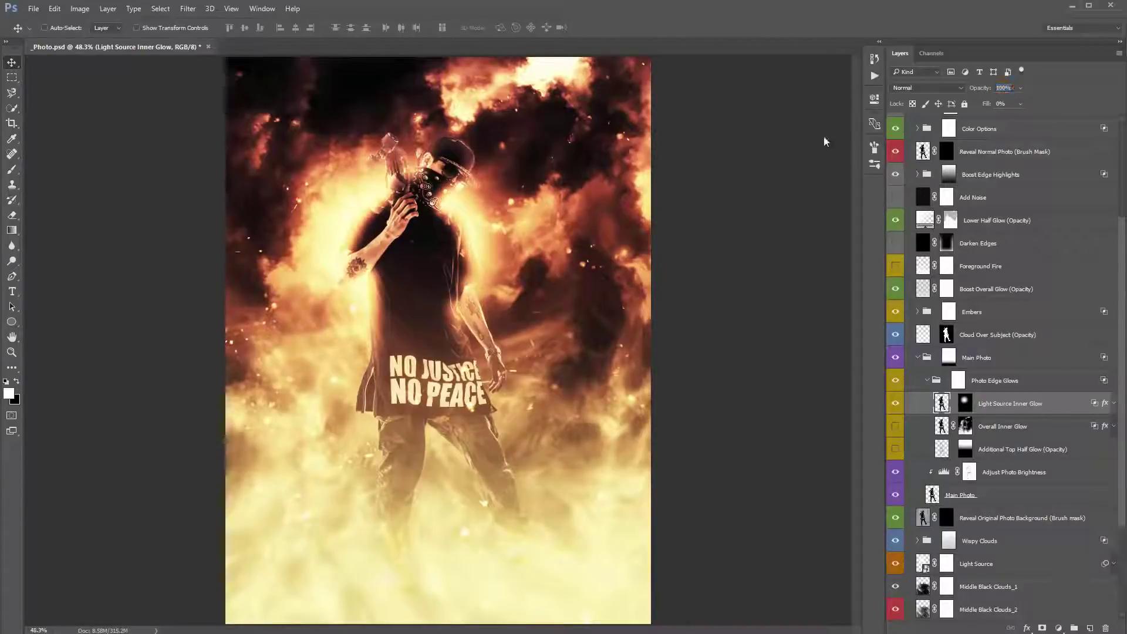
pyautogui.press('Return')
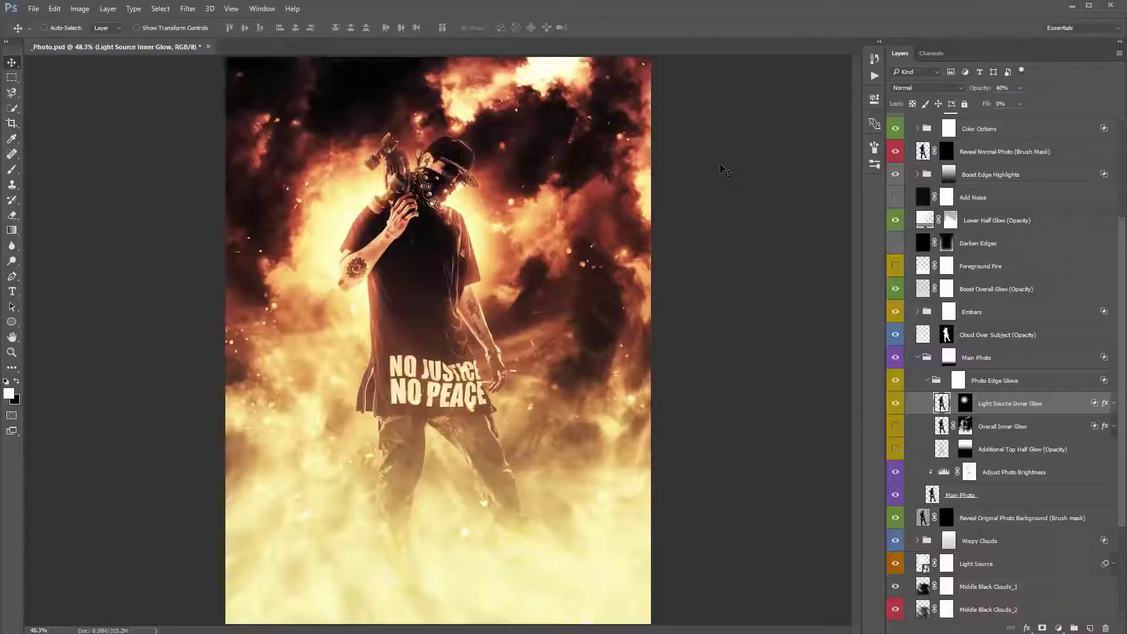
# Review the Inner Glow settings of the Light Source Inner Glow layer, including Choke and Size, and close them without changes
pyautogui.click(1113, 403)
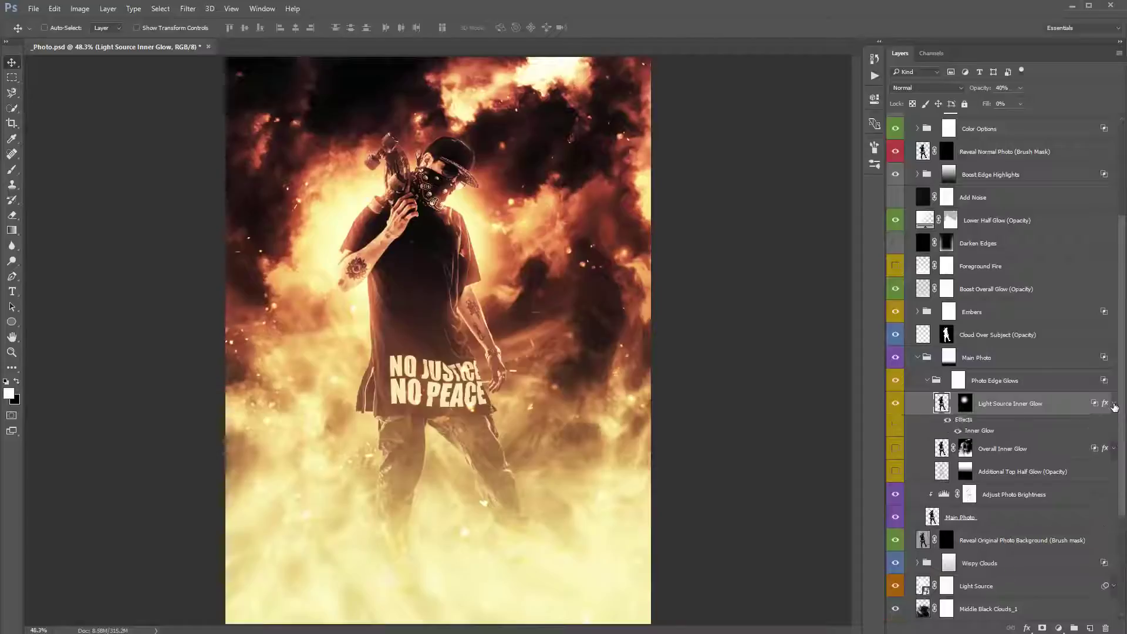
pyautogui.doubleClick(976, 433)
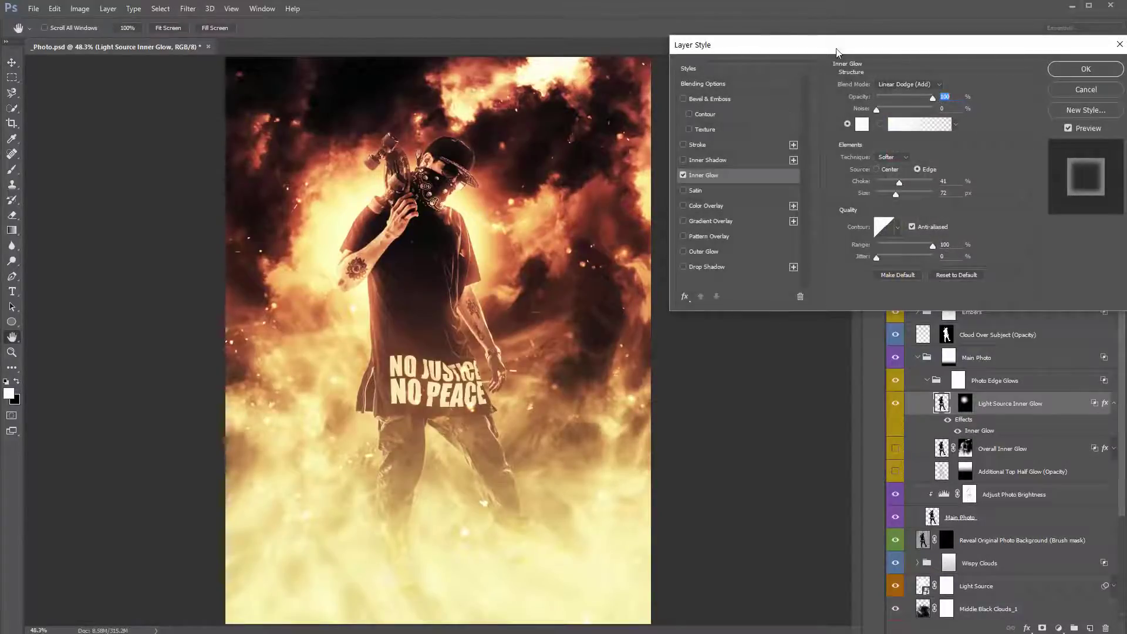
pyautogui.moveTo(839, 53); pyautogui.dragTo(703, 102)
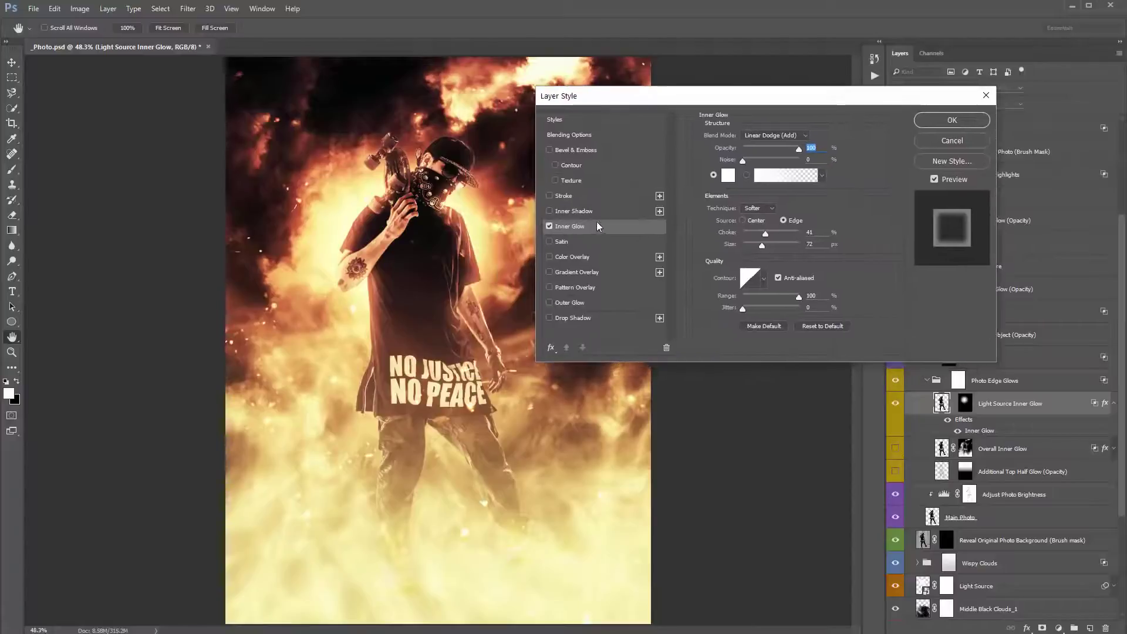
pyautogui.moveTo(762, 245)
pyautogui.mouseDown()
pyautogui.moveTo(786, 249)
pyautogui.moveTo(746, 230)
pyautogui.moveTo(766, 233)
pyautogui.mouseUp()
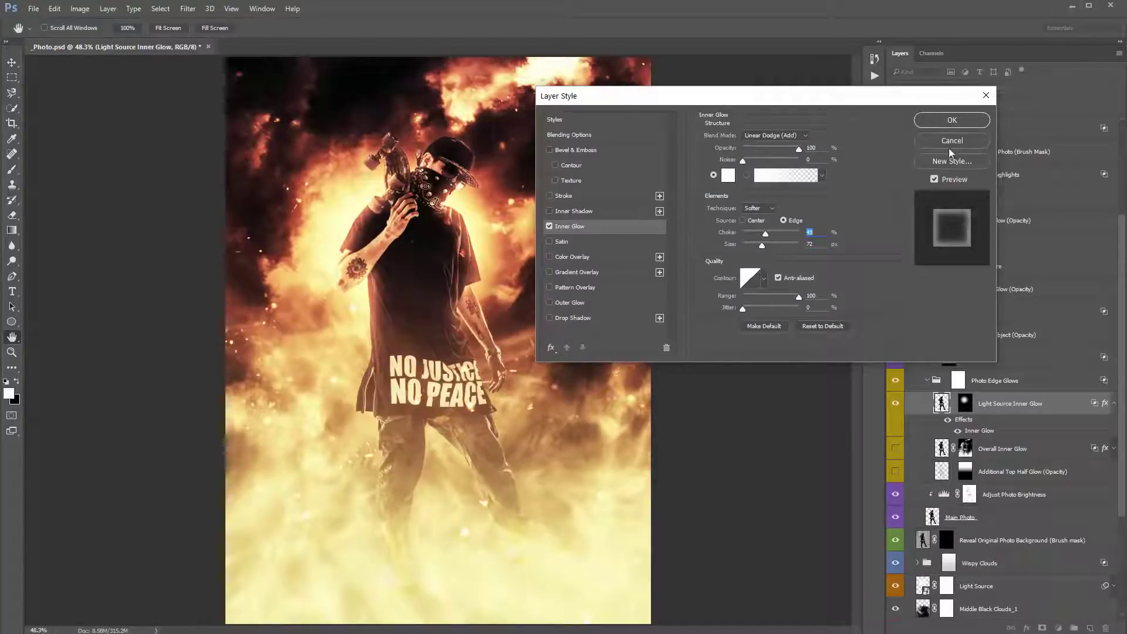
pyautogui.click(951, 141)
pyautogui.click(928, 380)
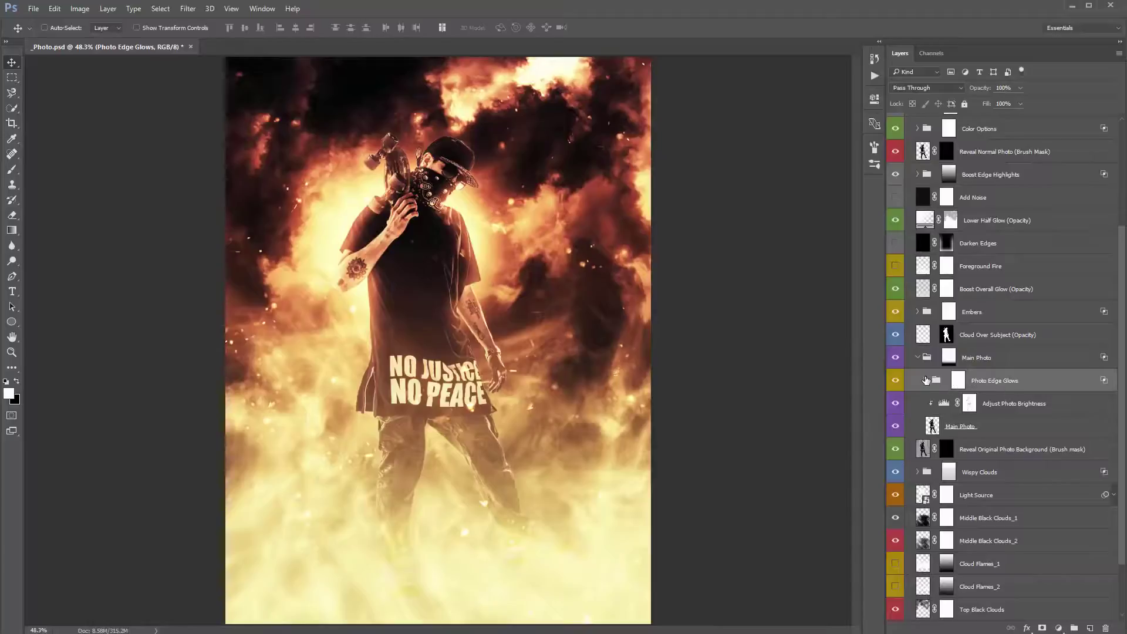
pyautogui.click(927, 381)
pyautogui.click(1110, 409)
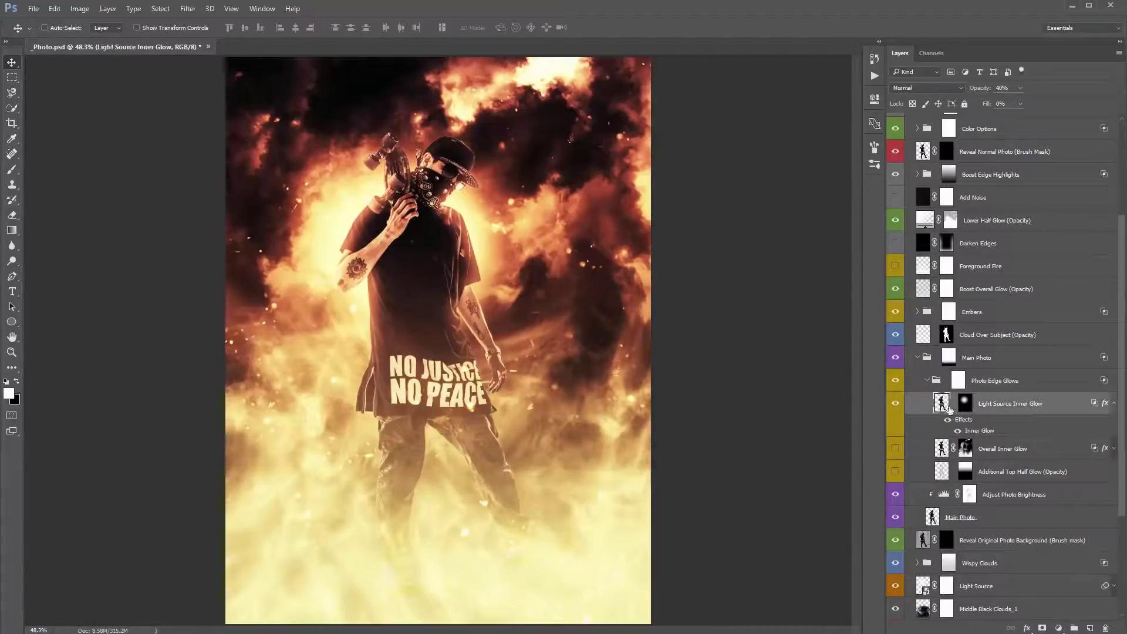
pyautogui.click(1114, 404)
# Show the Overall Inner Glow and Additional Top Half Glow layers in the Photo Edge Glows group
pyautogui.click(1012, 426)
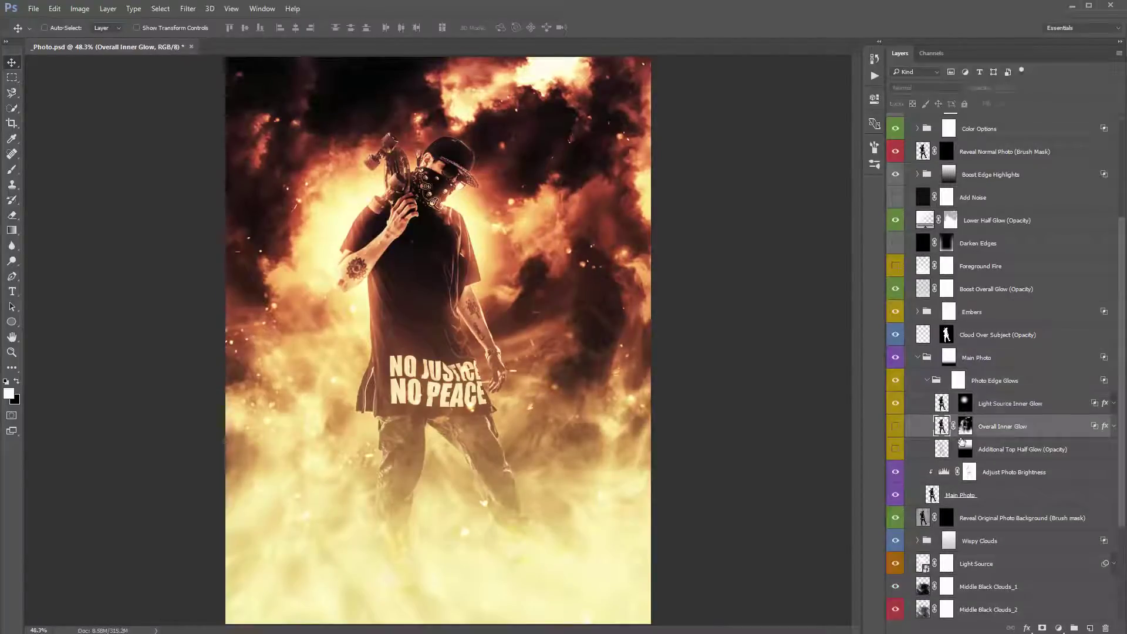
pyautogui.click(895, 427)
pyautogui.click(1016, 454)
pyautogui.click(894, 450)
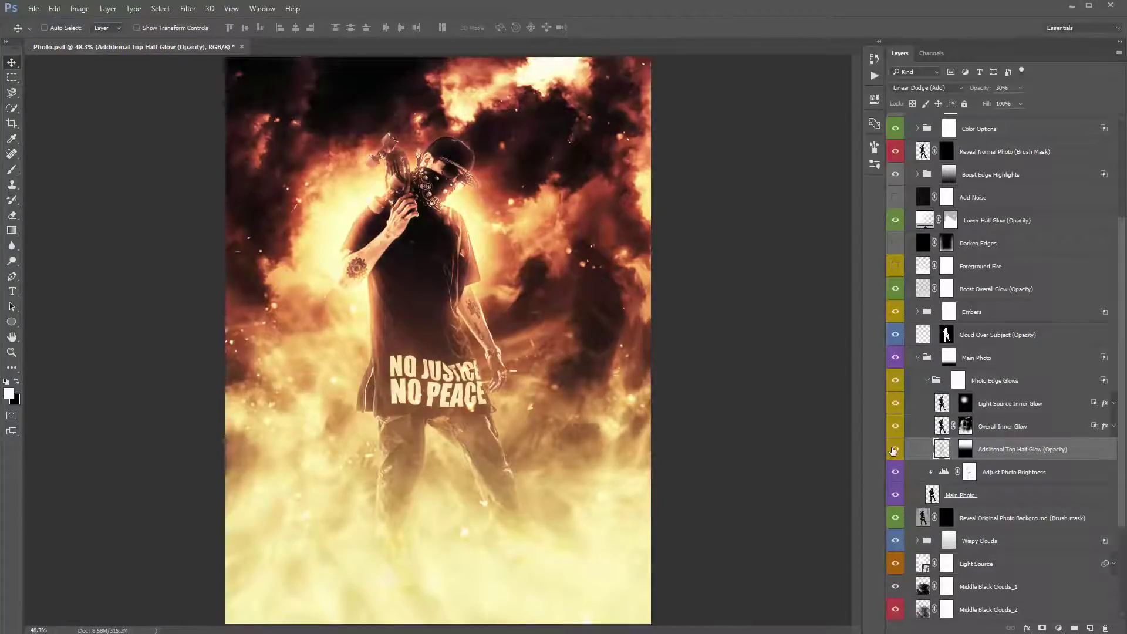
# Toggle the Additional Top Half Glow layer to compare its effect, leave it visible, and collapse the Photo Edge Glows and Main Photo groups
pyautogui.click(895, 450)
pyautogui.click(895, 450)
pyautogui.click(895, 450)
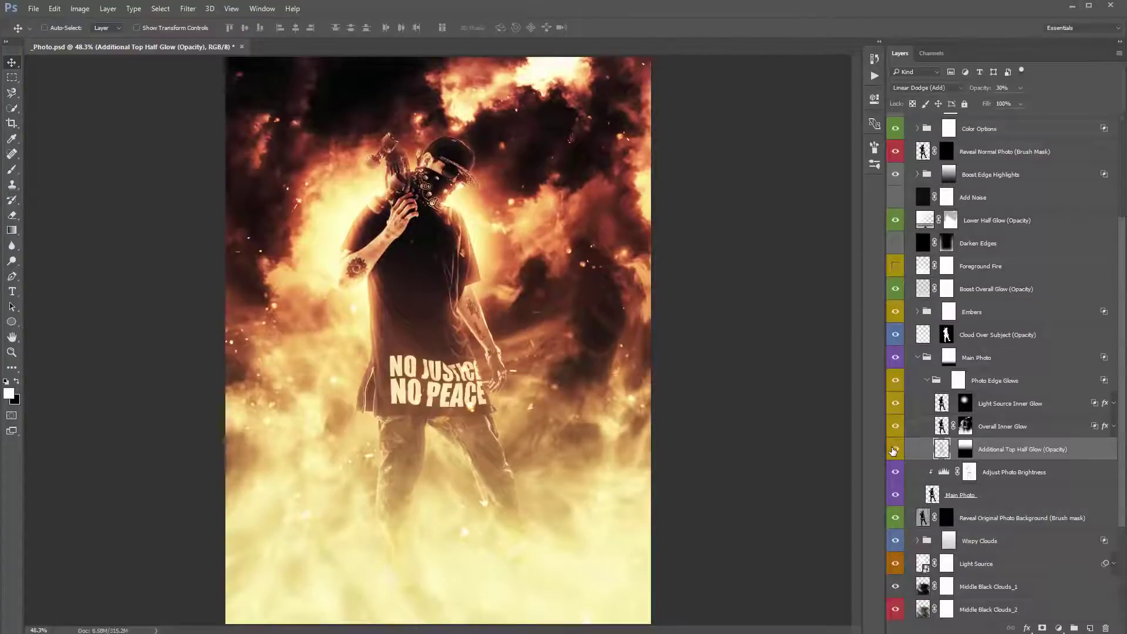
pyautogui.click(895, 450)
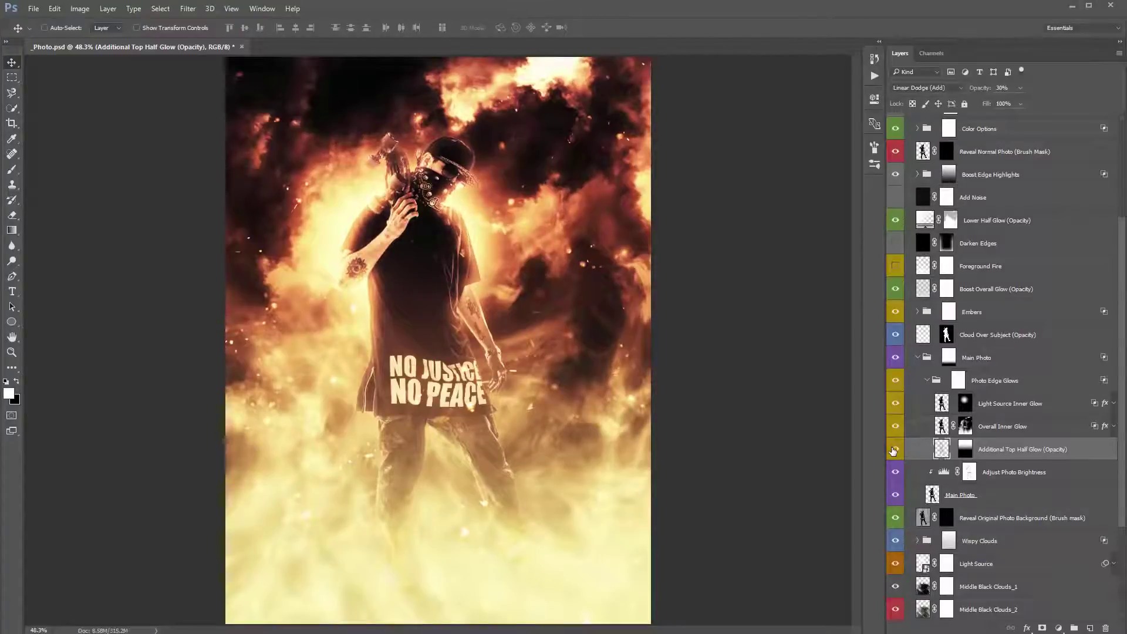
pyautogui.click(929, 382)
pyautogui.click(918, 357)
# Toggle the Boost Edge Highlights group's visibility repeatedly to compare its effect on the man's edges, leaving it visible
pyautogui.scroll(2, 973, 266)
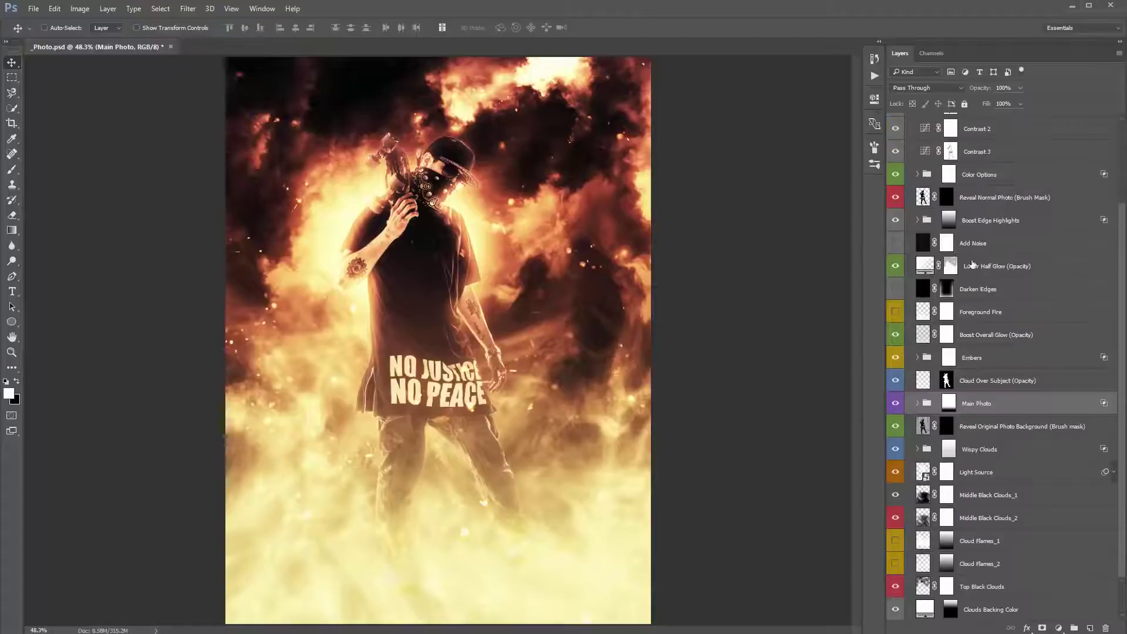
pyautogui.click(955, 224)
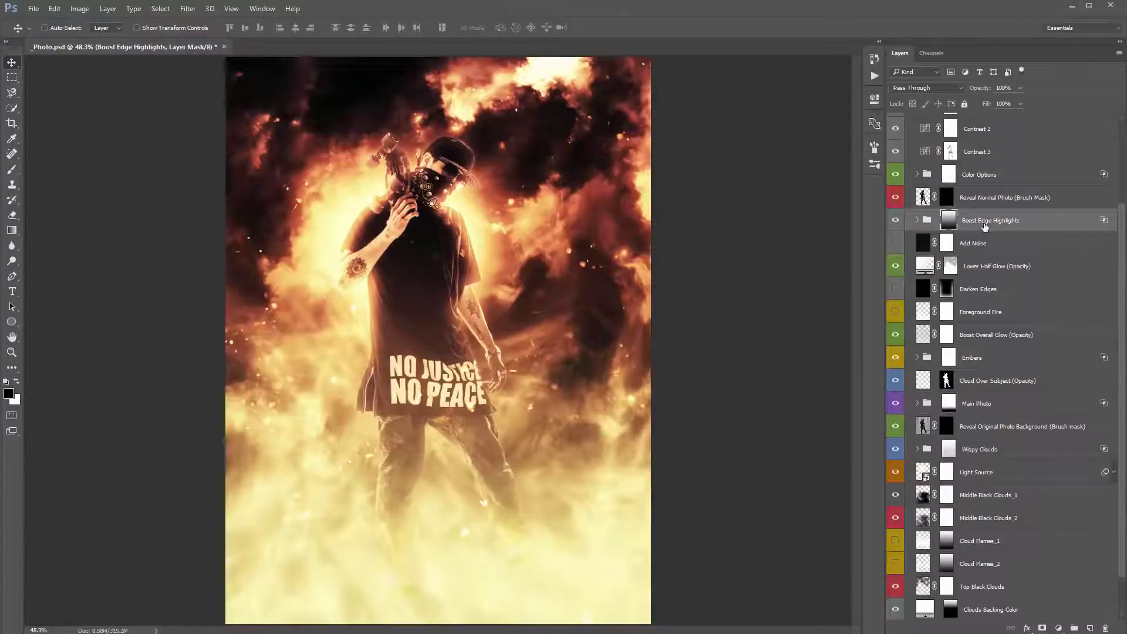
pyautogui.click(896, 221)
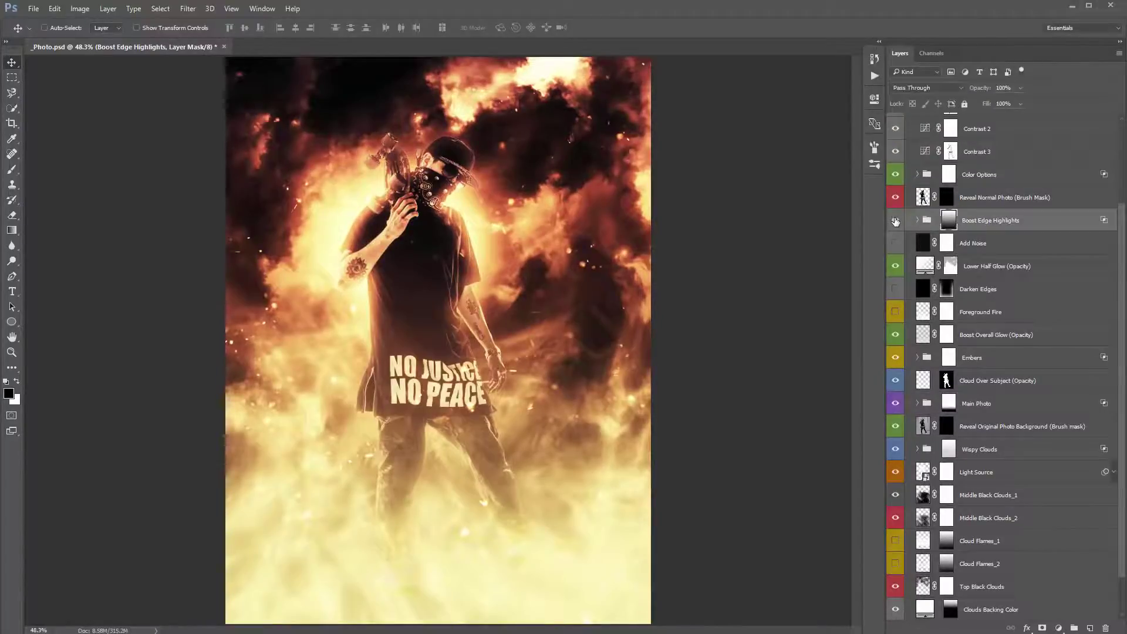
pyautogui.click(896, 221)
pyautogui.click(896, 221)
pyautogui.click(896, 220)
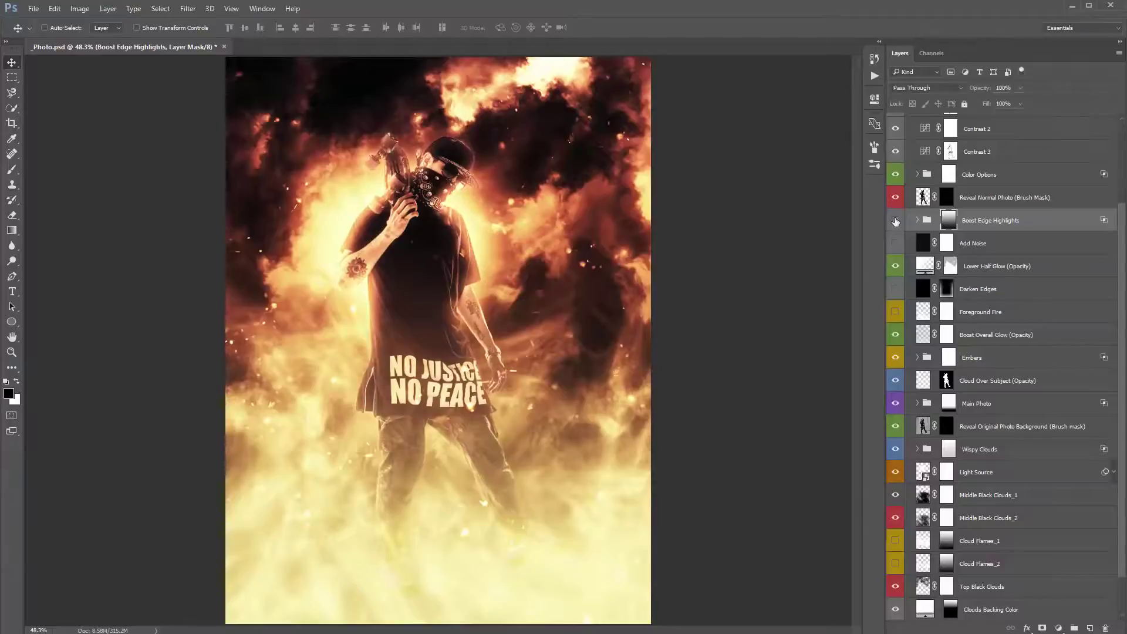
pyautogui.click(896, 221)
pyautogui.click(896, 220)
pyautogui.click(896, 221)
pyautogui.click(896, 221)
pyautogui.click(896, 221)
pyautogui.click(896, 221)
pyautogui.click(897, 221)
pyautogui.click(896, 221)
# Expand the Boost Edge Highlights group to examine its two layers and collapse it again
pyautogui.click(918, 220)
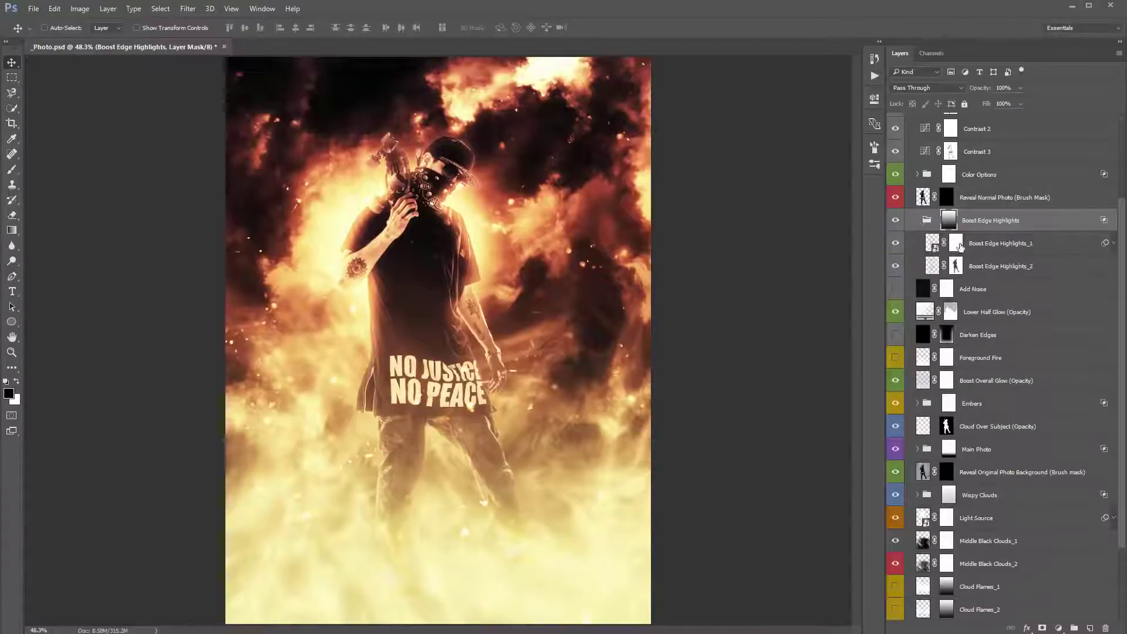
pyautogui.click(896, 242)
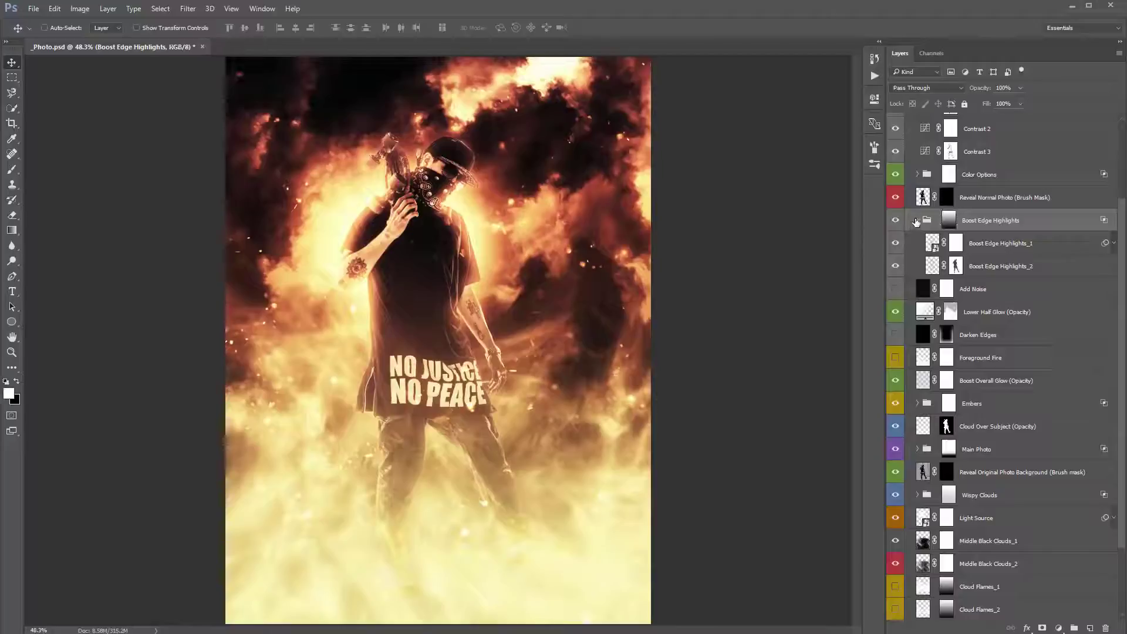
pyautogui.click(916, 221)
# Toggle the Embers group's visibility to compare the image with and without the embers, leaving the group visible
pyautogui.click(963, 289)
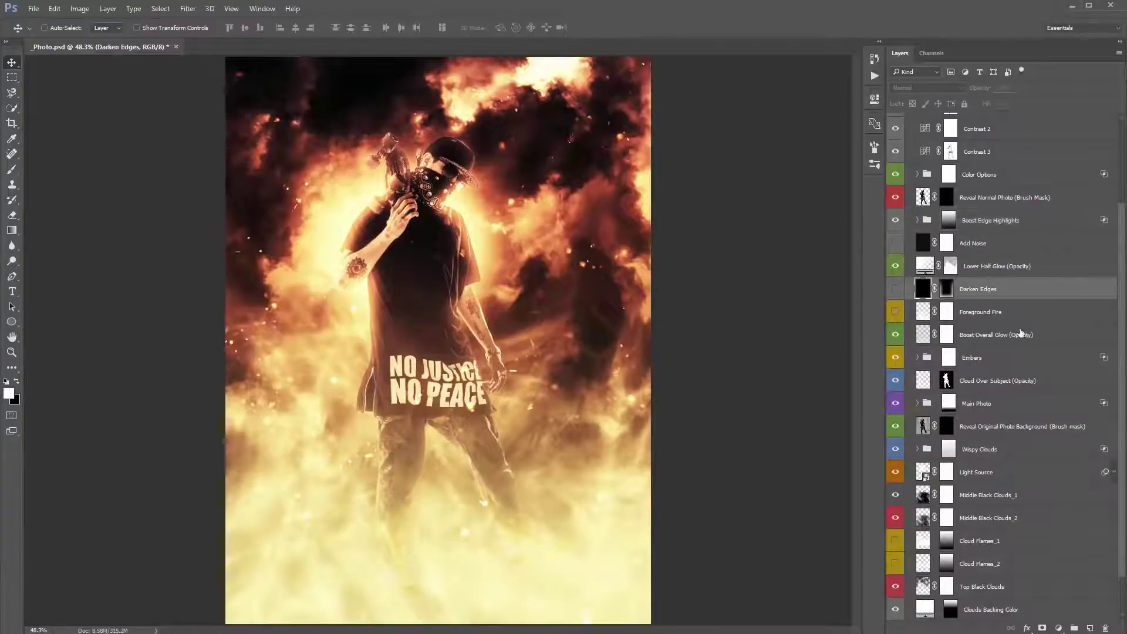
pyautogui.click(986, 356)
pyautogui.scroll(-2, 984, 311)
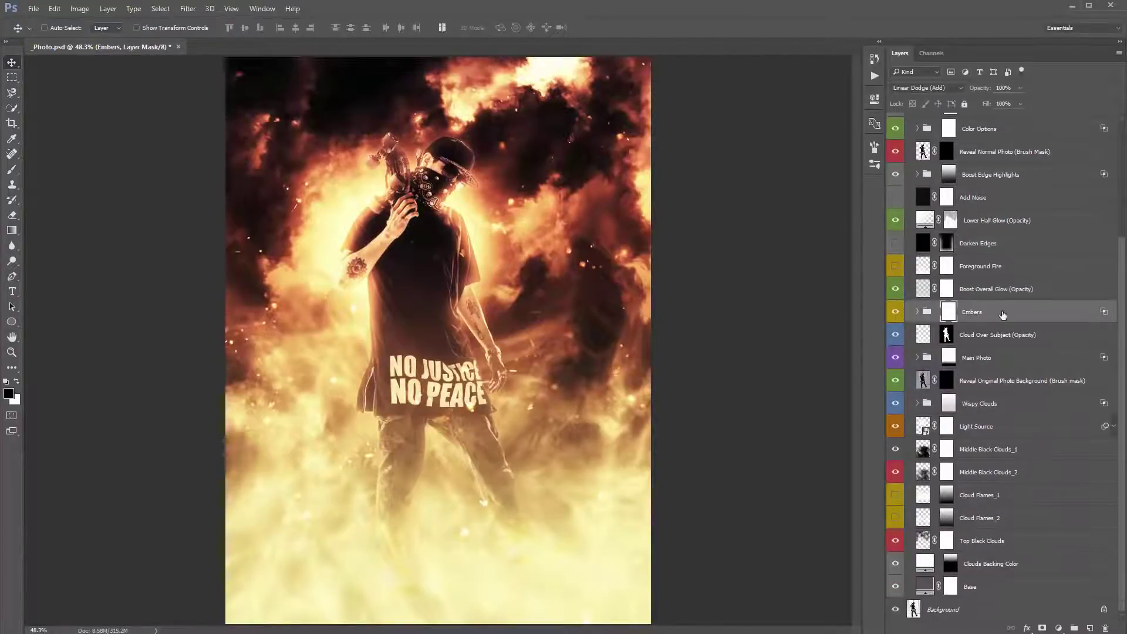
pyautogui.click(894, 311)
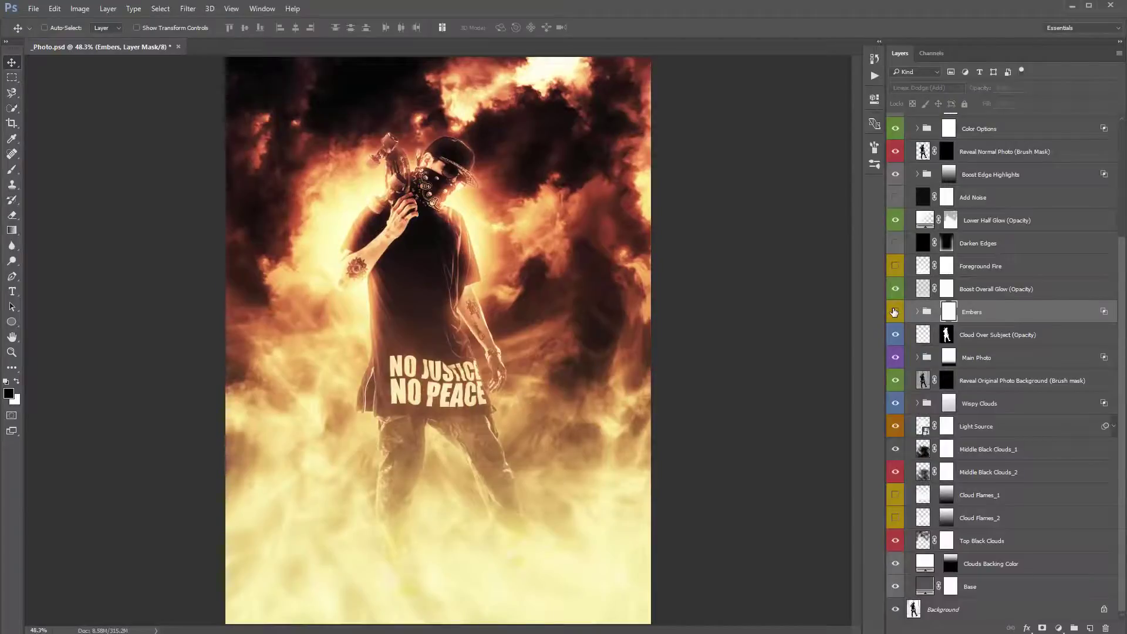
pyautogui.click(895, 312)
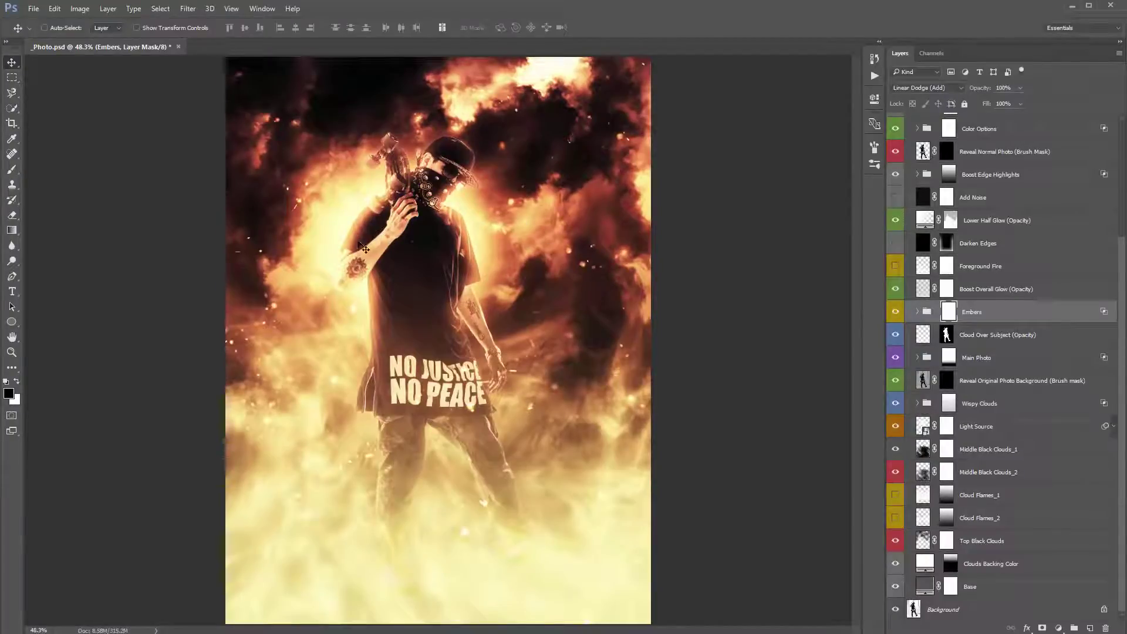
pyautogui.click(894, 312)
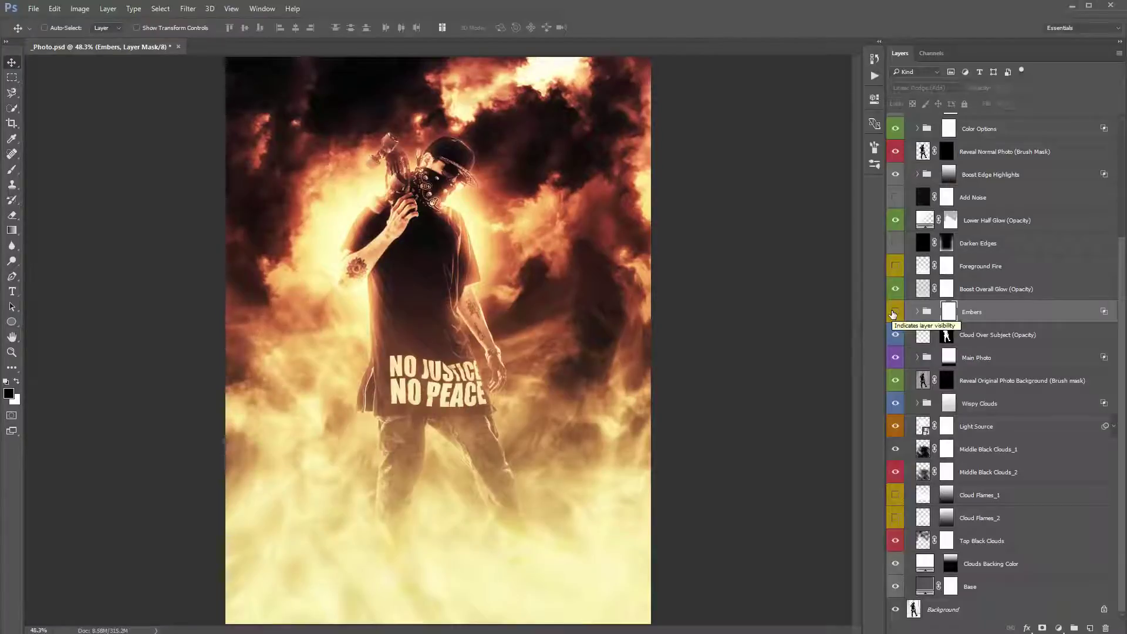
pyautogui.click(894, 312)
pyautogui.click(894, 313)
pyautogui.click(895, 313)
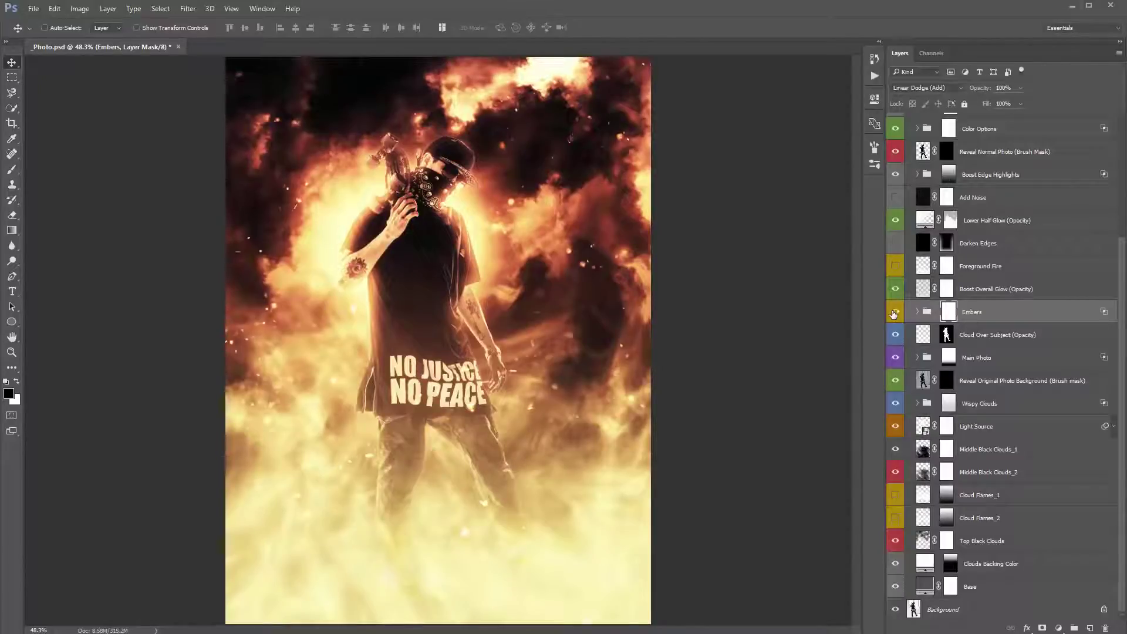
# Expand the Embers group, review the layers emb_1 to emb_5 and select only emb_1
pyautogui.click(918, 311)
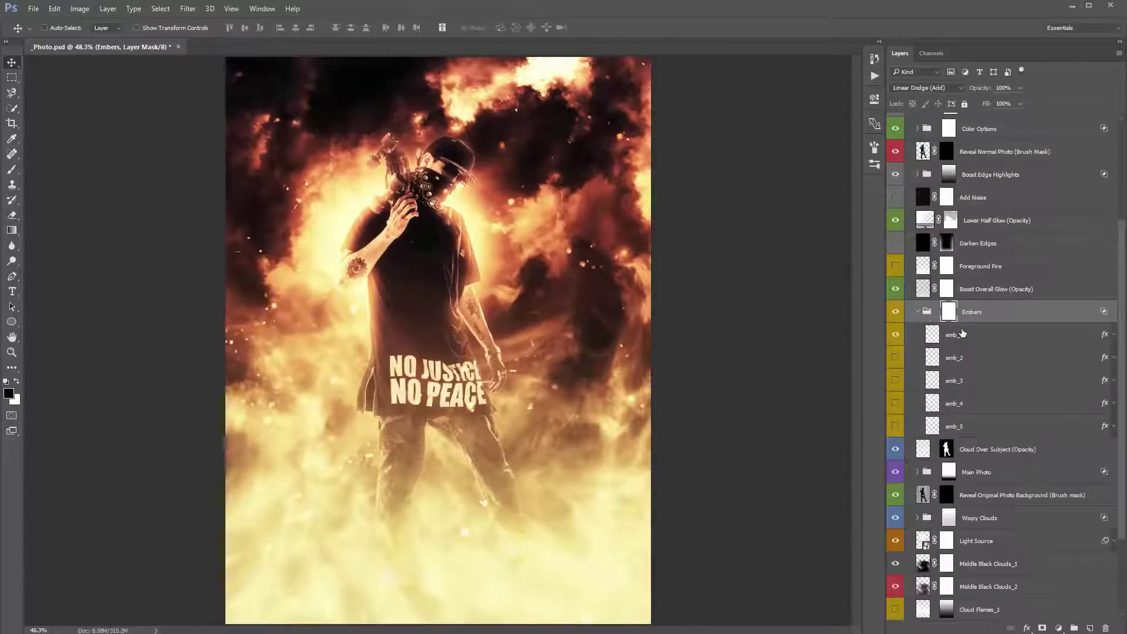
pyautogui.click(956, 346)
pyautogui.keyDown('shift'); pyautogui.click(980, 416); pyautogui.keyUp('shift')
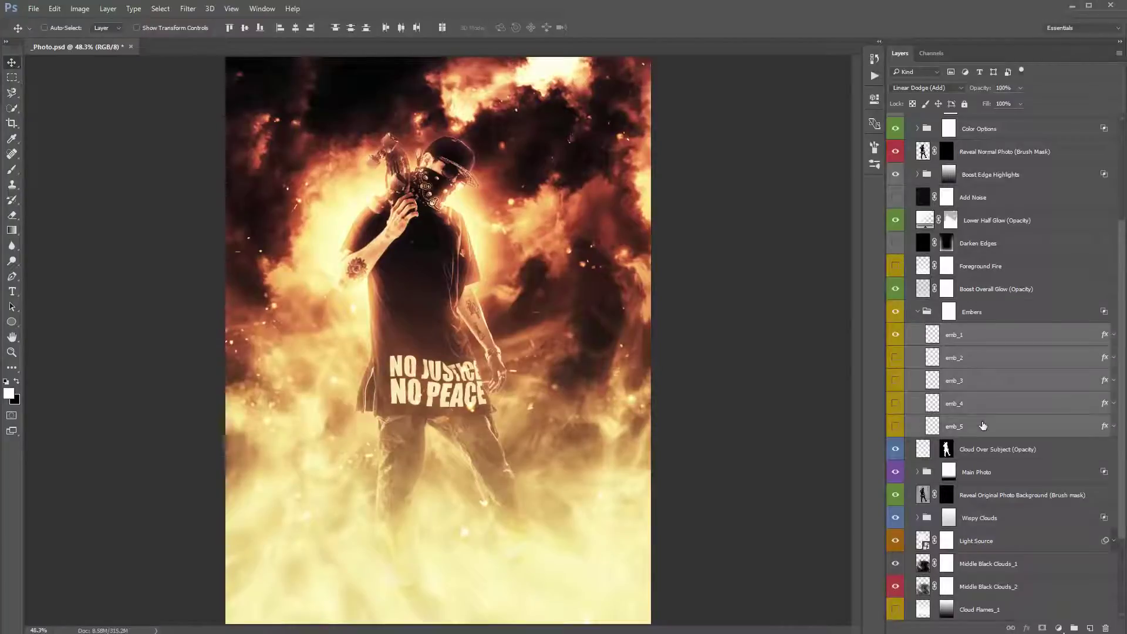
pyautogui.click(973, 339)
pyautogui.keyDown('shift'); pyautogui.click(990, 430); pyautogui.keyUp('shift')
pyautogui.click(969, 339)
# Toggle the emb_1 layer's visibility to compare its embers, leaving it visible
pyautogui.click(895, 335)
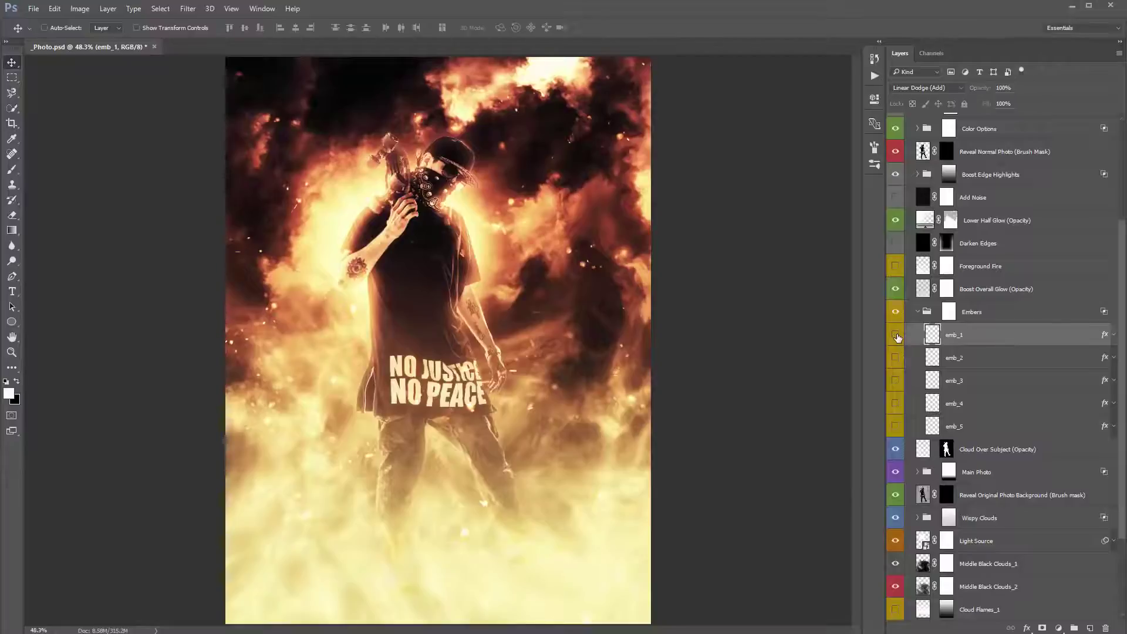
pyautogui.click(896, 334)
pyautogui.click(895, 334)
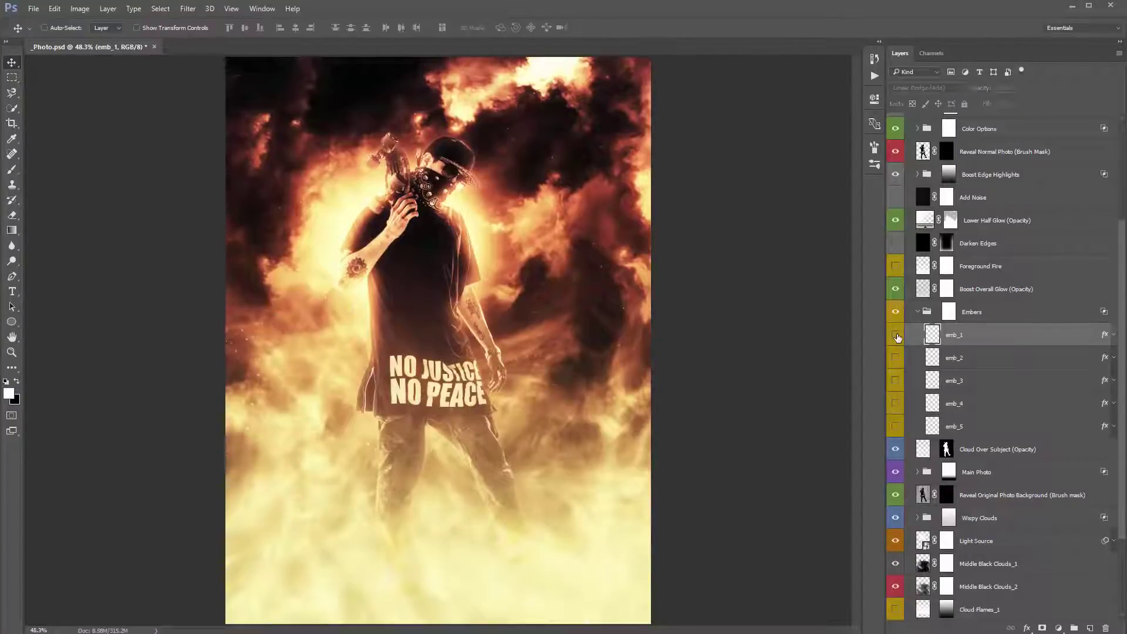
pyautogui.click(896, 335)
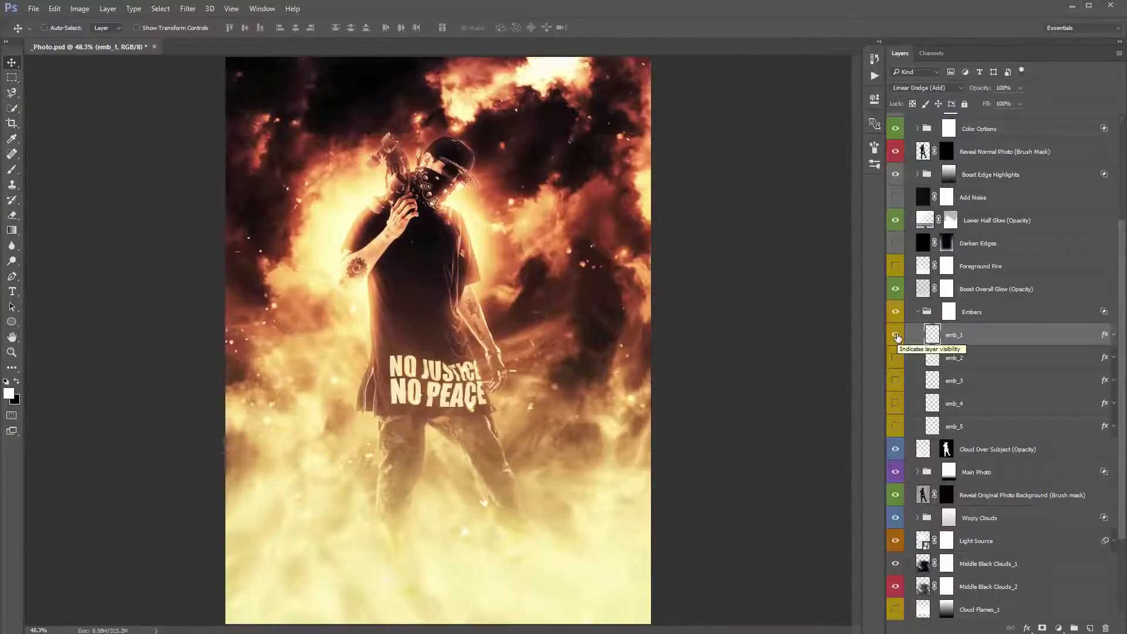
# Preview the alternative ember layers in place of emb_1, ending with only emb_1 visible
pyautogui.click(896, 336)
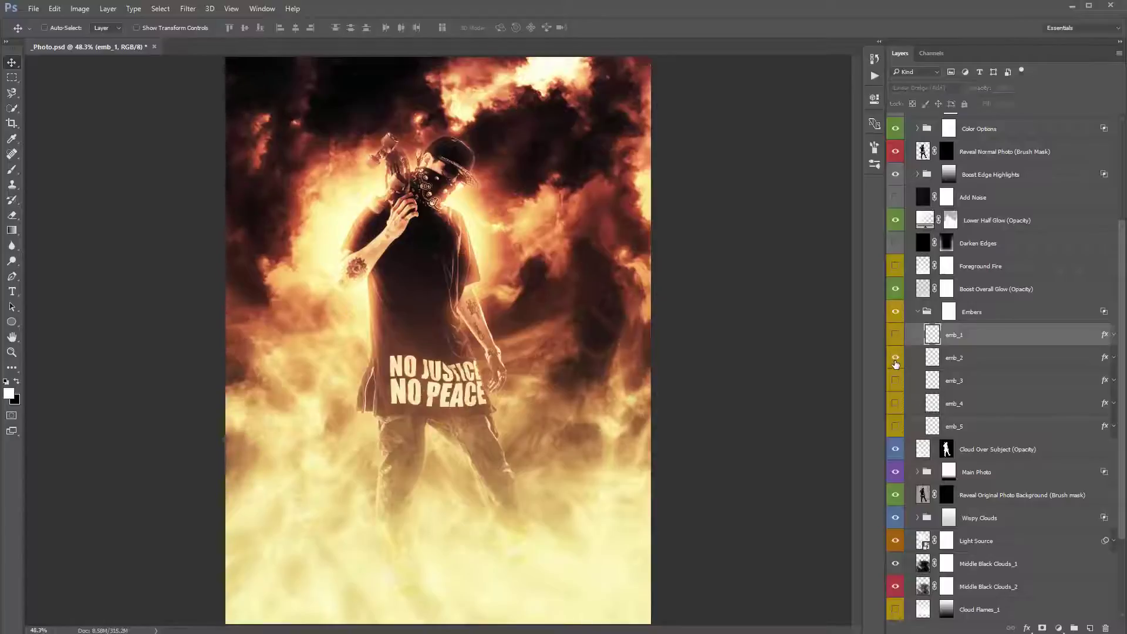
pyautogui.click(896, 357)
pyautogui.click(896, 380)
pyautogui.click(896, 381)
pyautogui.click(896, 421)
pyautogui.click(892, 390)
pyautogui.click(895, 335)
pyautogui.click(917, 312)
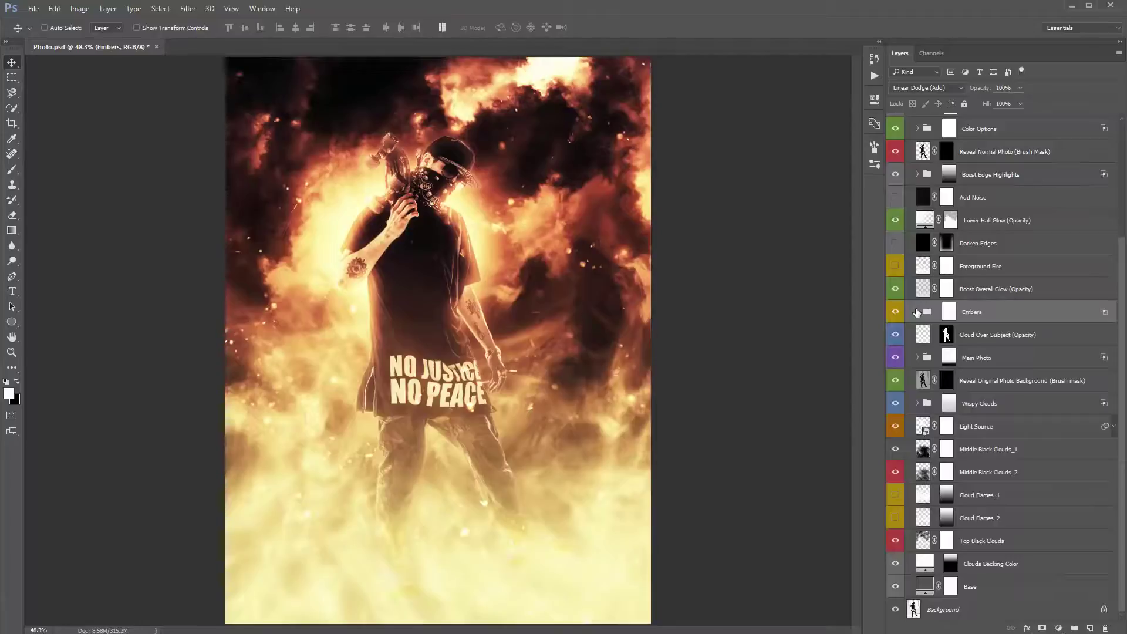
pyautogui.click(917, 313)
pyautogui.moveTo(978, 338); pyautogui.dragTo(976, 356)
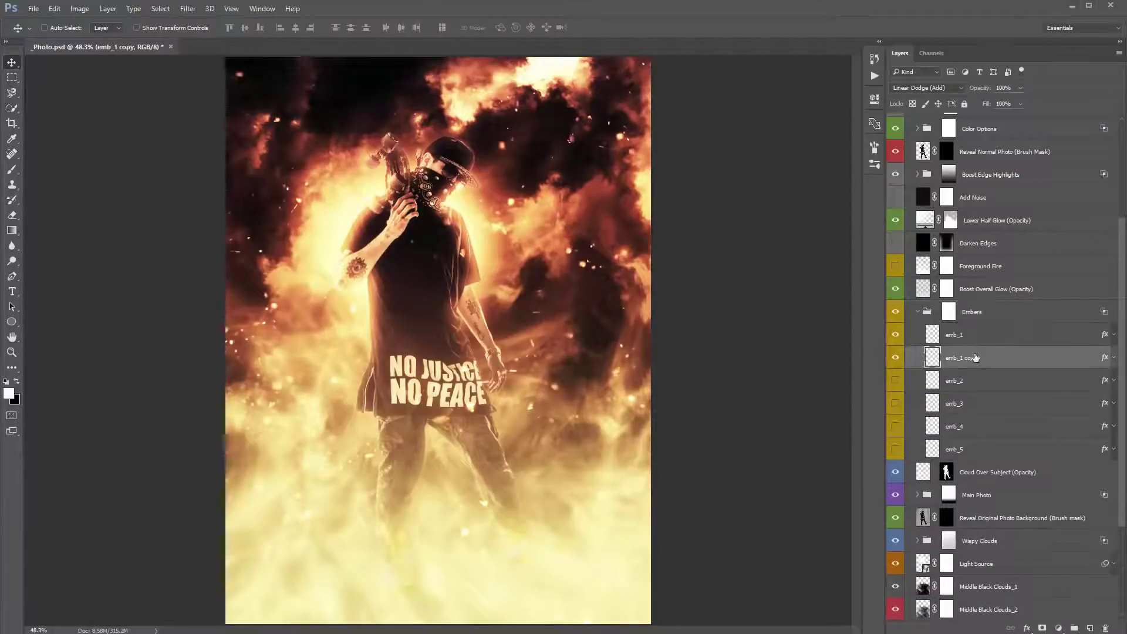
pyautogui.hotkey('ctrl', 'z')
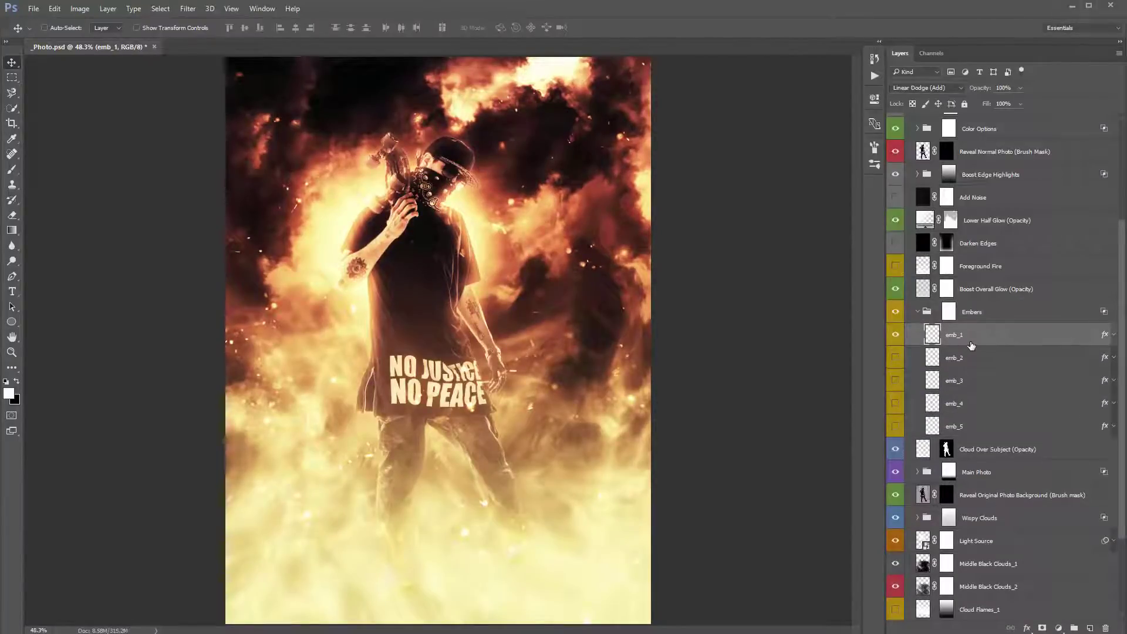
# Duplicate the emb_1 layer, rotate the copy about 47° counterclockwise and enlarge it around the canvas
pyautogui.hotkey('ctrl', 'j')
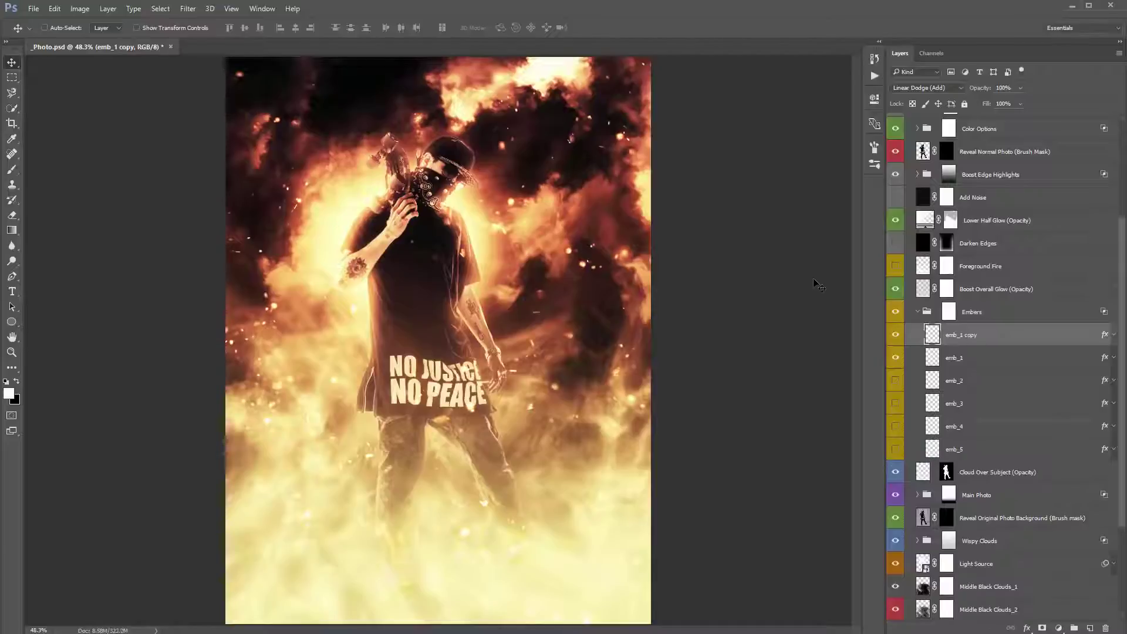
pyautogui.hotkey('ctrl', '-')
pyautogui.hotkey('ctrl', '-')
pyautogui.hotkey('ctrl', 't')
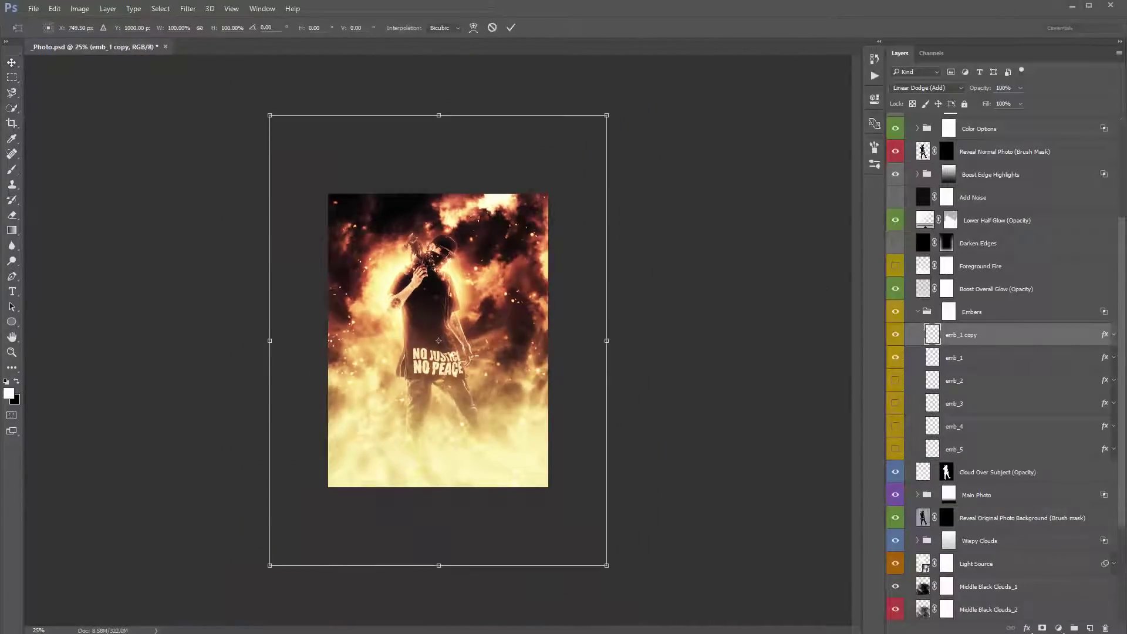
pyautogui.moveTo(696, 188); pyautogui.dragTo(495, 82)
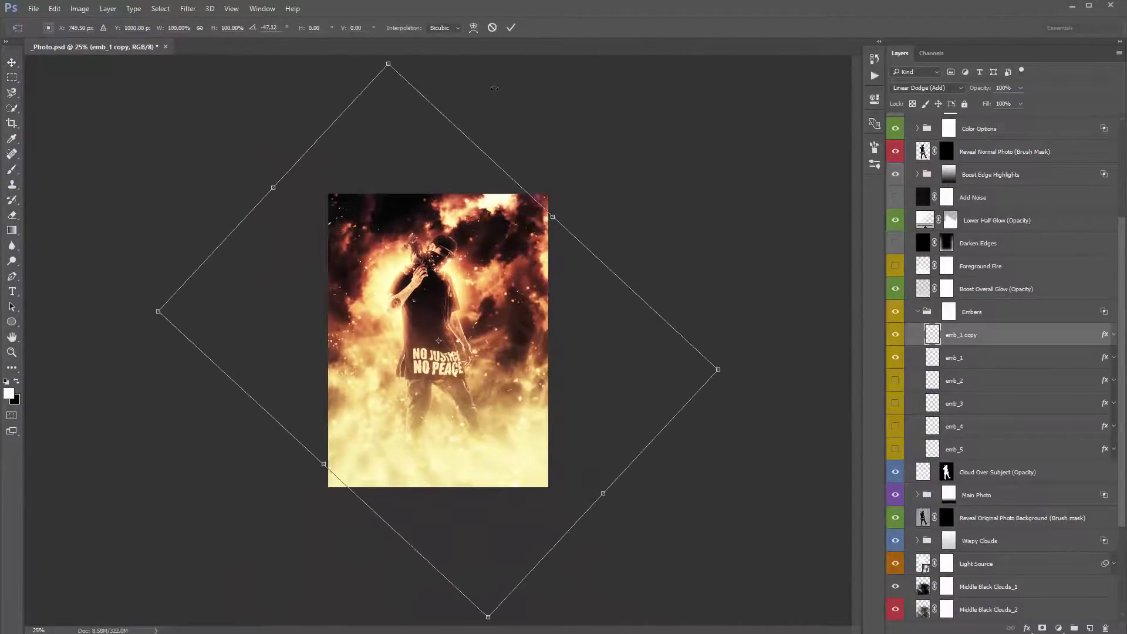
pyautogui.moveTo(719, 369); pyautogui.dragTo(796, 378)
pyautogui.press('Return')
pyautogui.hotkey('ctrl', '0')
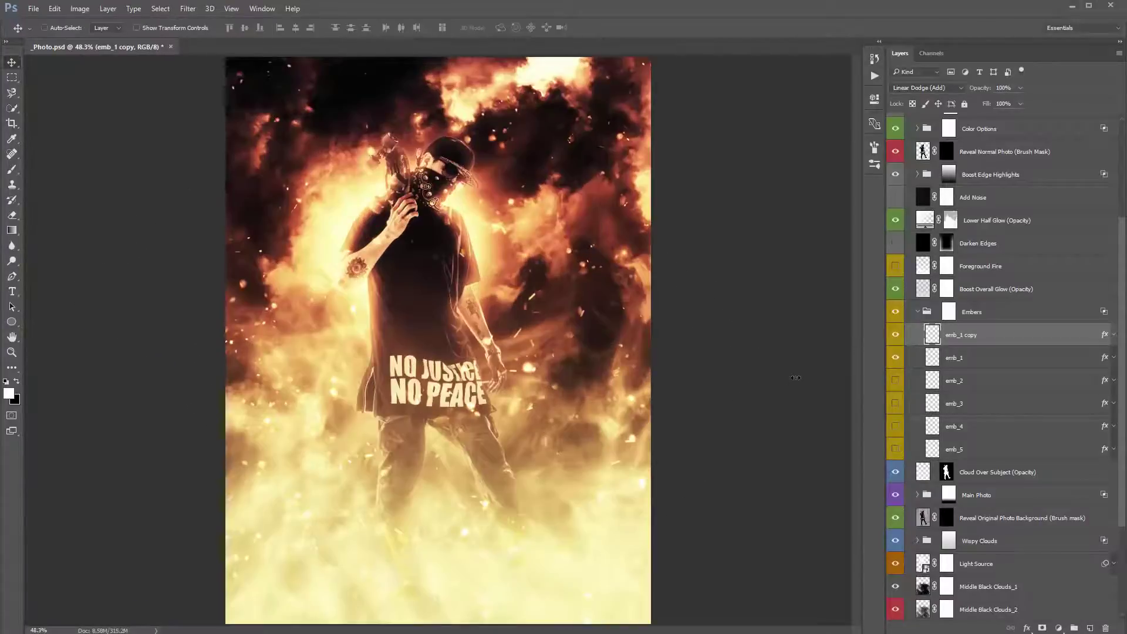
# Collapse the Embers group, select the Boost Overall Glow (Opacity) layer and move on to the Lower Half Glow (Opacity) layer
pyautogui.click(916, 314)
pyautogui.click(967, 293)
pyautogui.scroll(5, 969, 290)
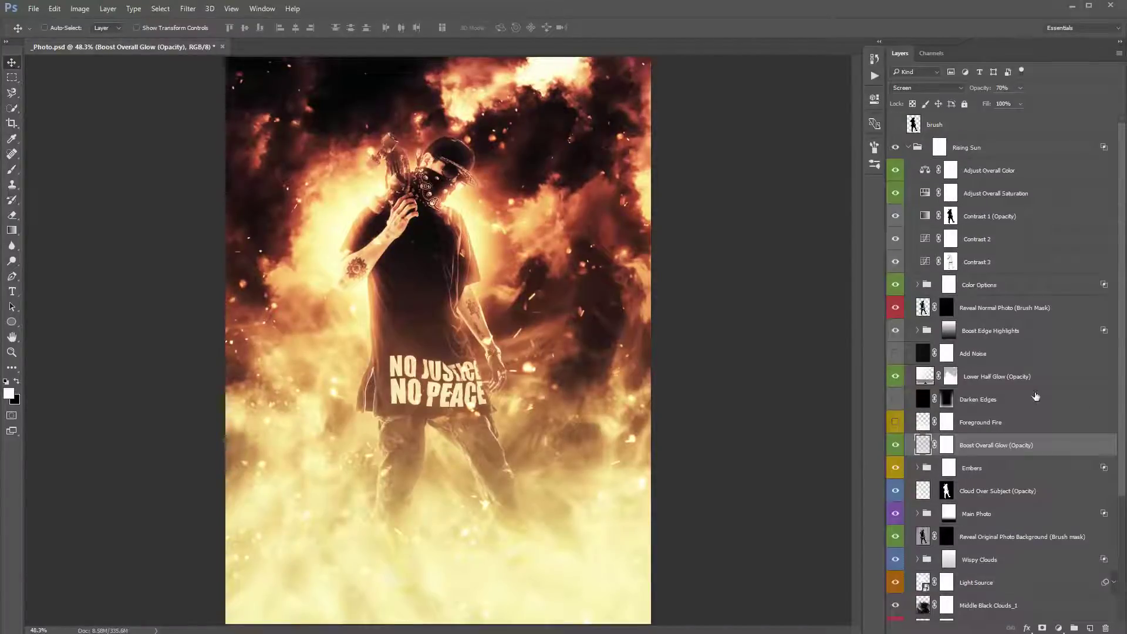
pyautogui.click(1001, 376)
pyautogui.scroll(-3, 1001, 375)
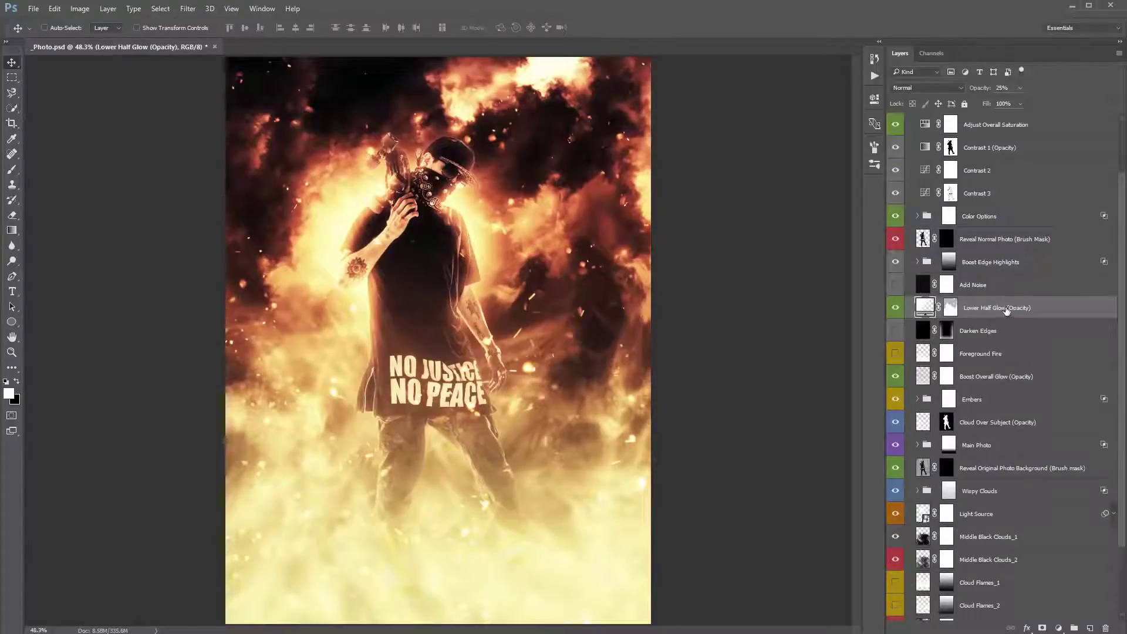
# Toggle the Lower Half Glow layer's visibility several times to compare the image with and without it, leaving it visible
pyautogui.click(895, 308)
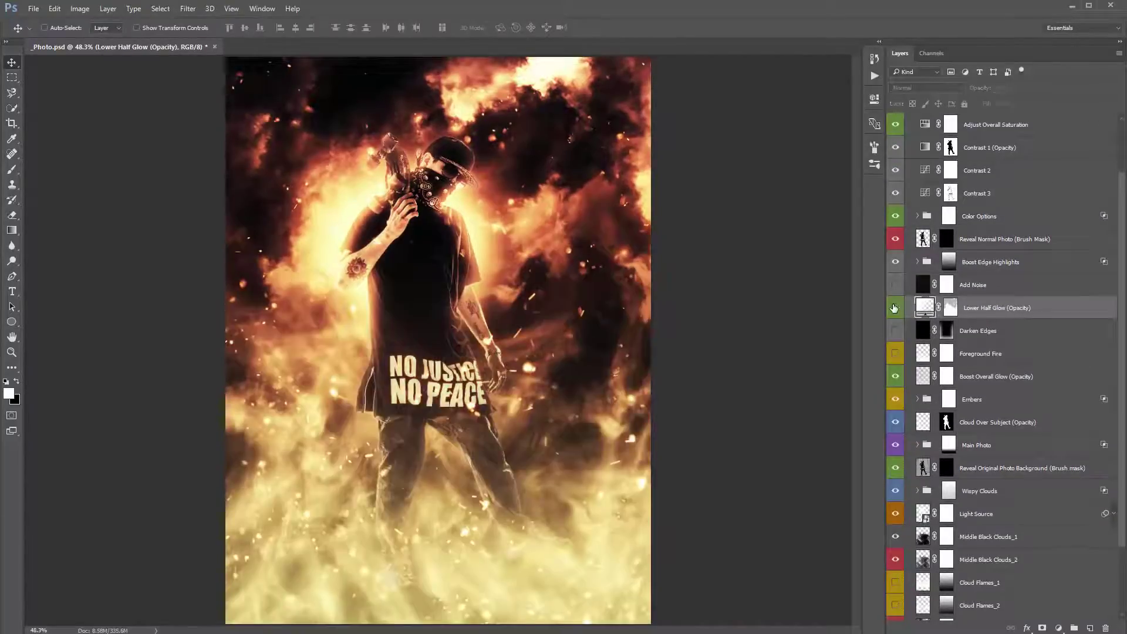
pyautogui.click(895, 308)
pyautogui.click(894, 308)
pyautogui.click(894, 308)
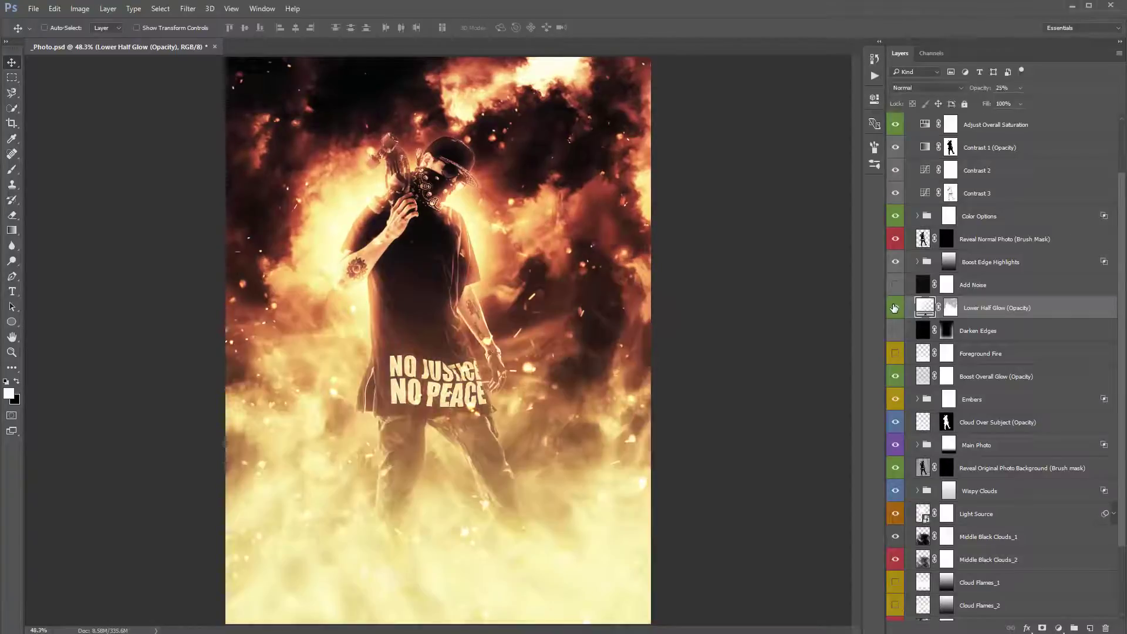
pyautogui.click(895, 308)
pyautogui.click(895, 308)
# Open the Lower Half Glow layer's gradient fill settings, rotate the gradient angle and accept the settings
pyautogui.doubleClick(921, 311)
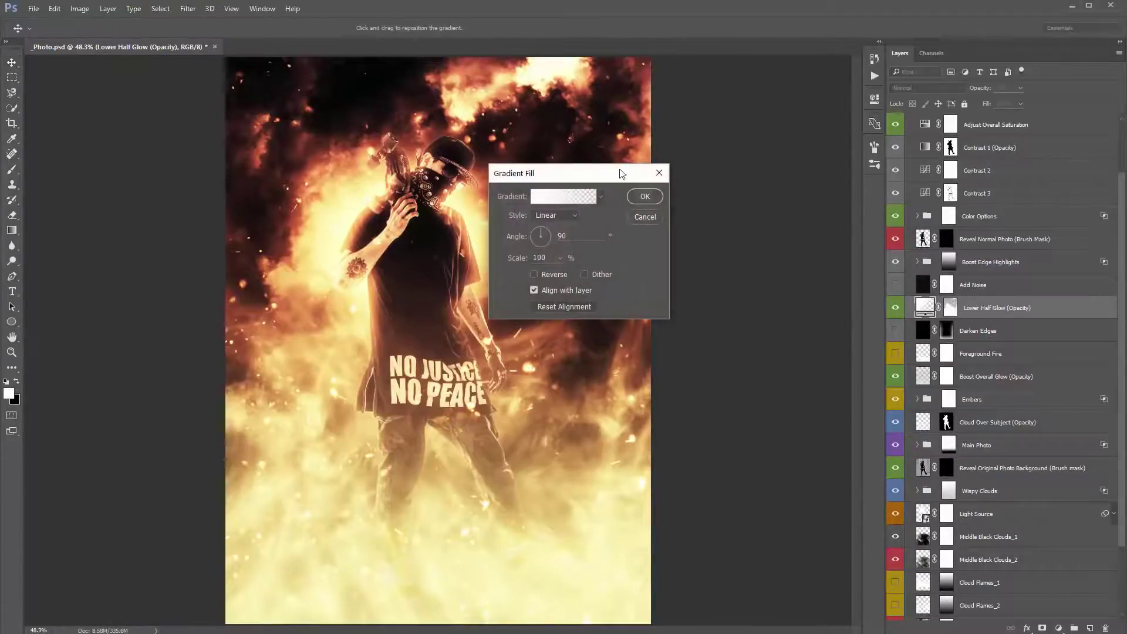
pyautogui.moveTo(556, 174); pyautogui.dragTo(724, 110)
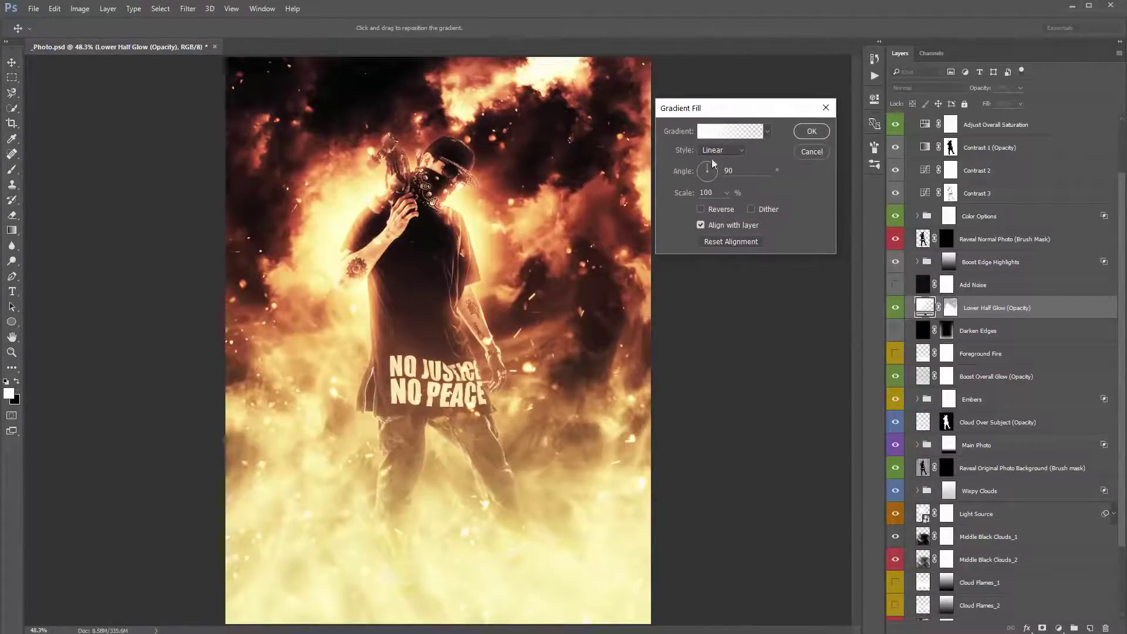
pyautogui.moveTo(714, 175); pyautogui.dragTo(712, 175)
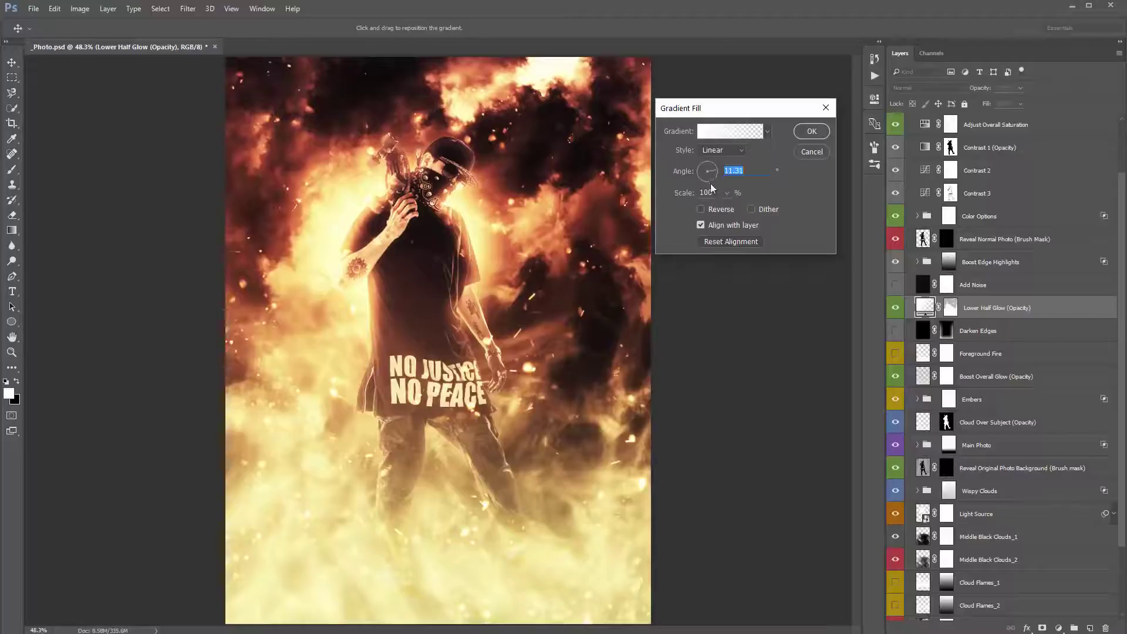
pyautogui.click(811, 131)
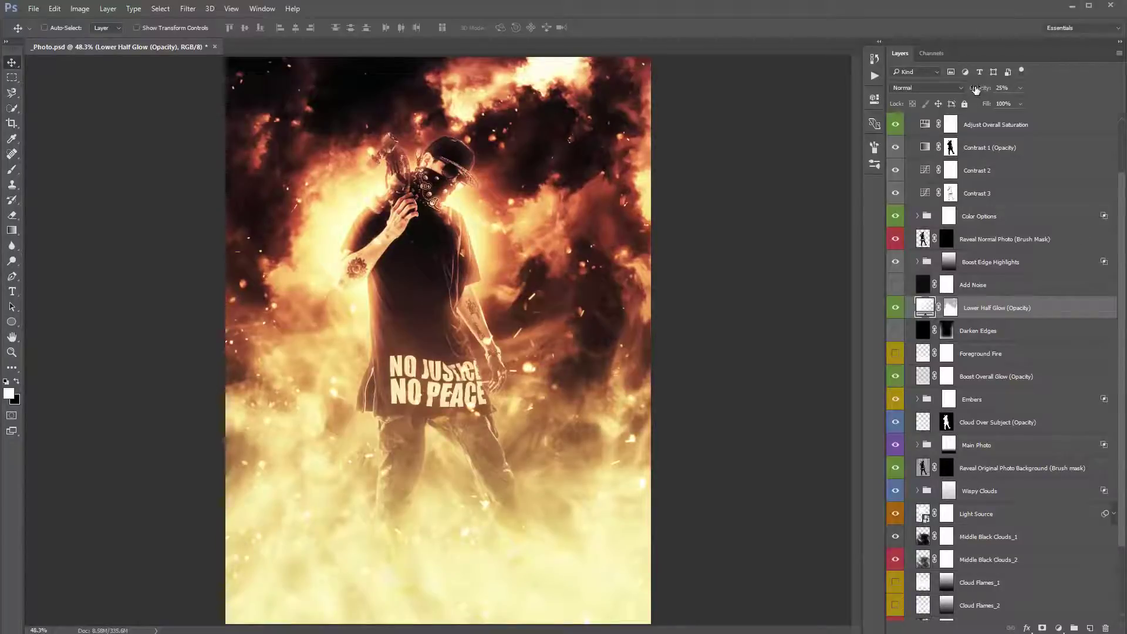
# Try the Lower Half Glow layer at about 57% and 0% opacity, and return it to 25%
pyautogui.moveTo(972, 89); pyautogui.dragTo(992, 91)
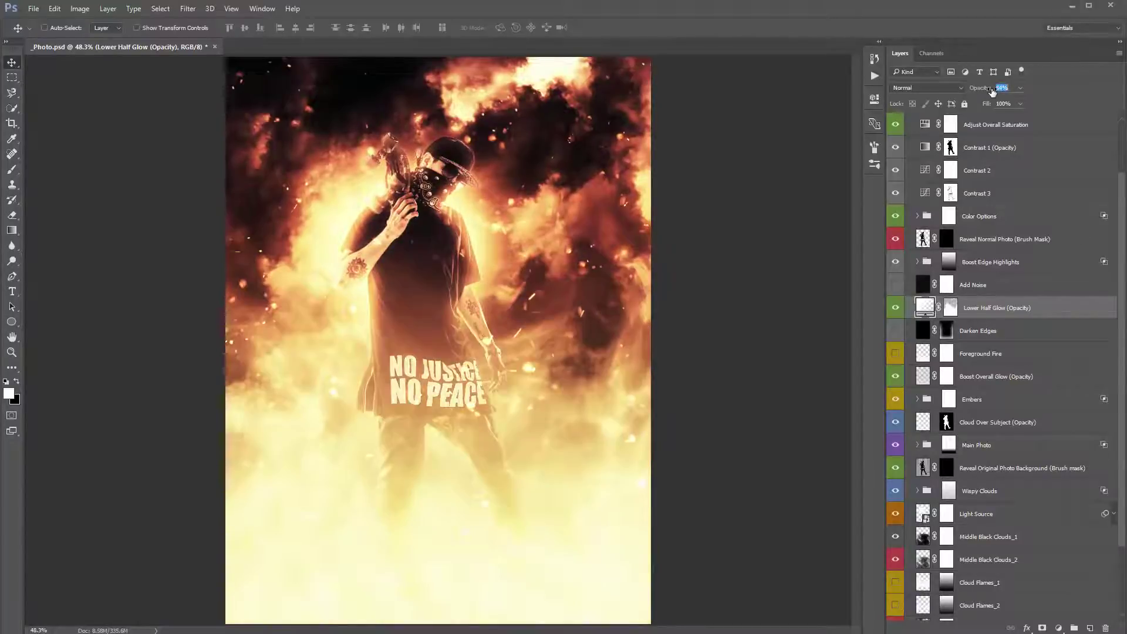
pyautogui.click(416, 450)
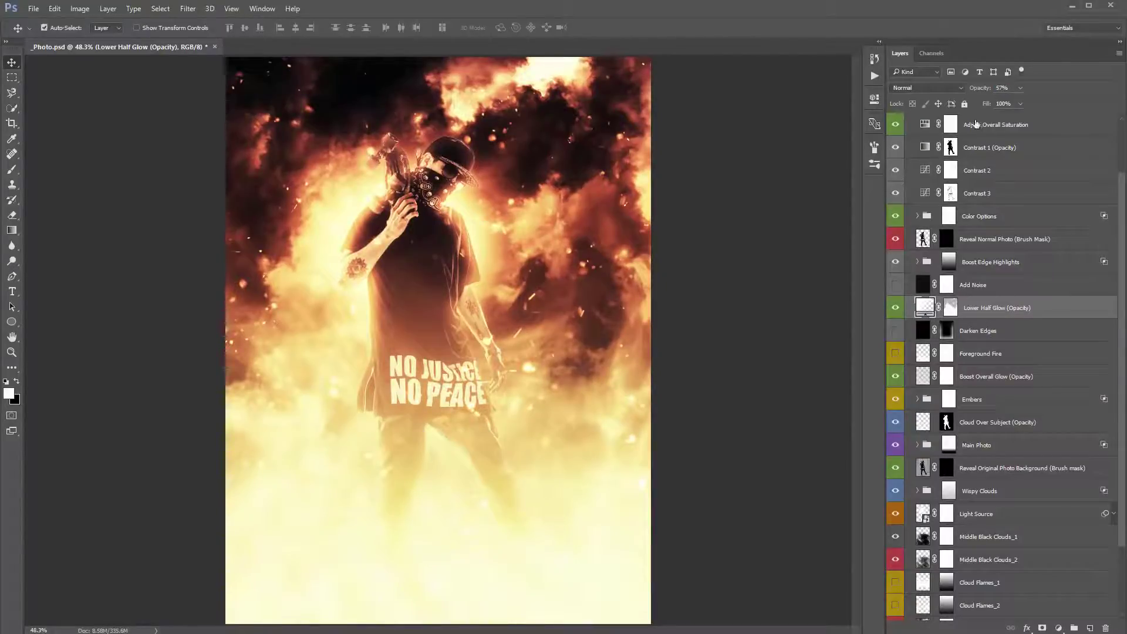
pyautogui.hotkey('ctrl', 'z')
pyautogui.moveTo(983, 88); pyautogui.dragTo(975, 88)
pyautogui.write('25')
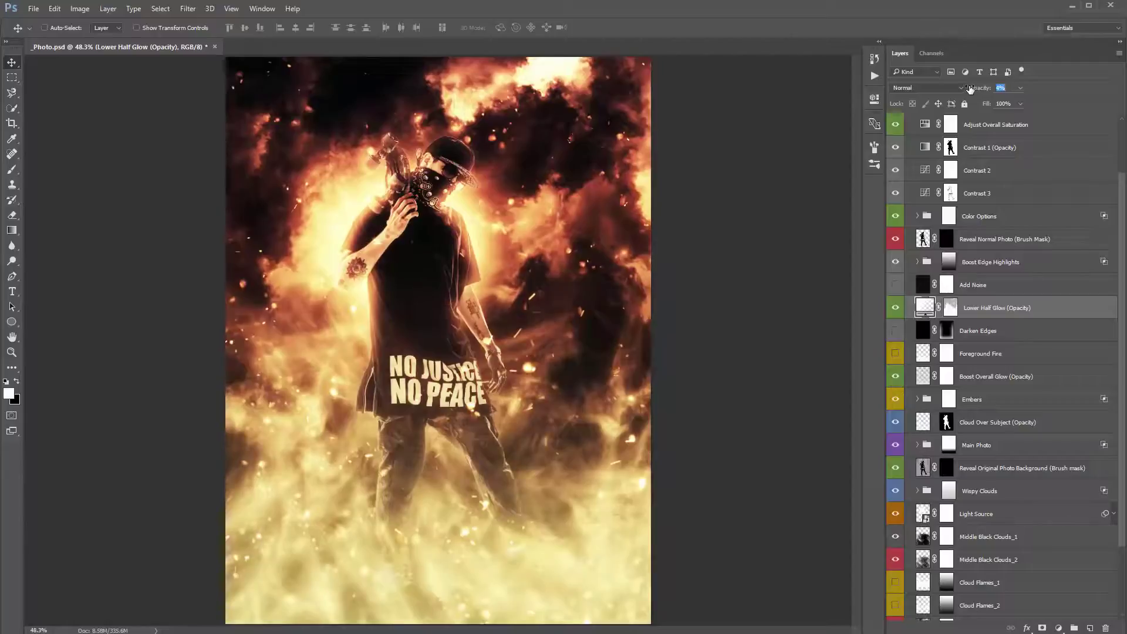
pyautogui.press('Return')
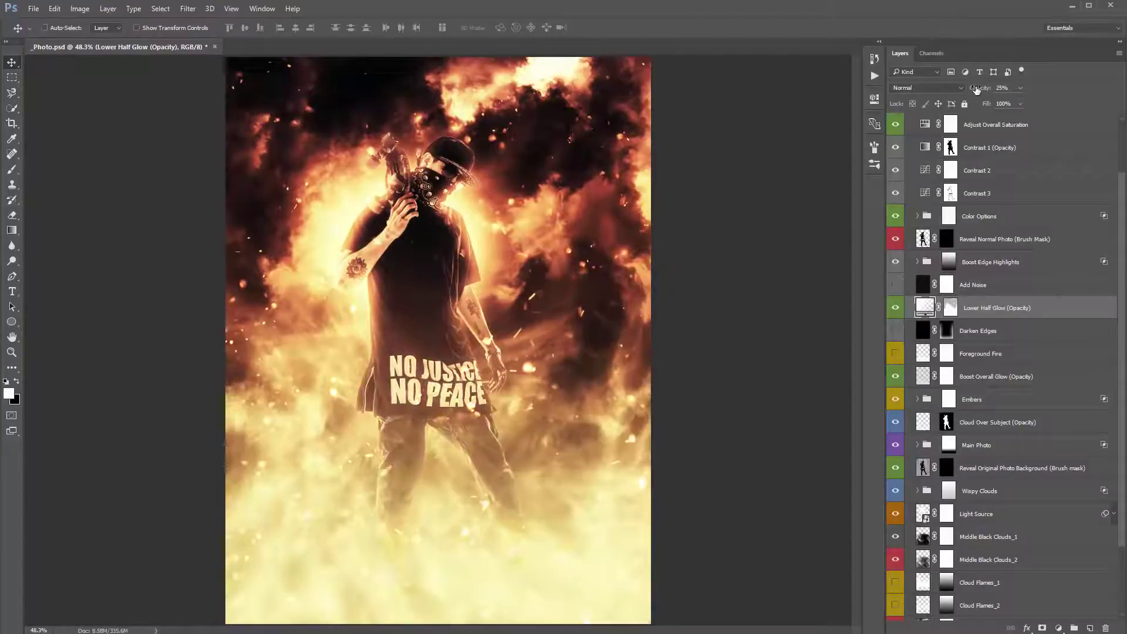
pyautogui.moveTo(976, 89); pyautogui.dragTo(962, 93)
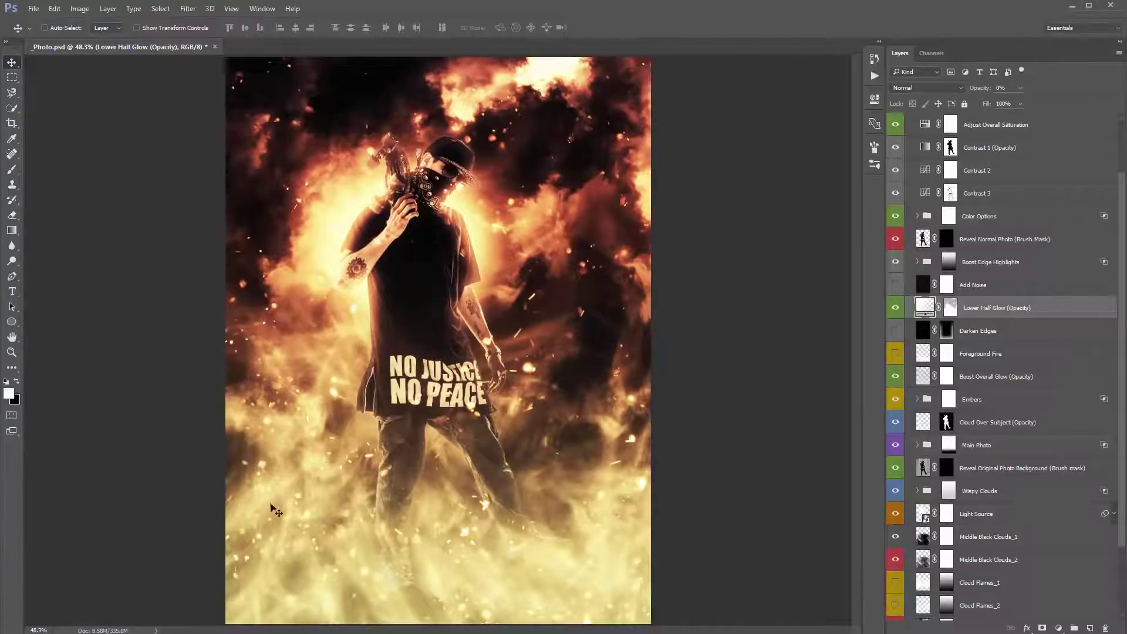
pyautogui.press('2')
pyautogui.press('5')
# Select the Lower Half Glow layer's mask, open its mask properties and raise the density to about 78%
pyautogui.click(950, 310)
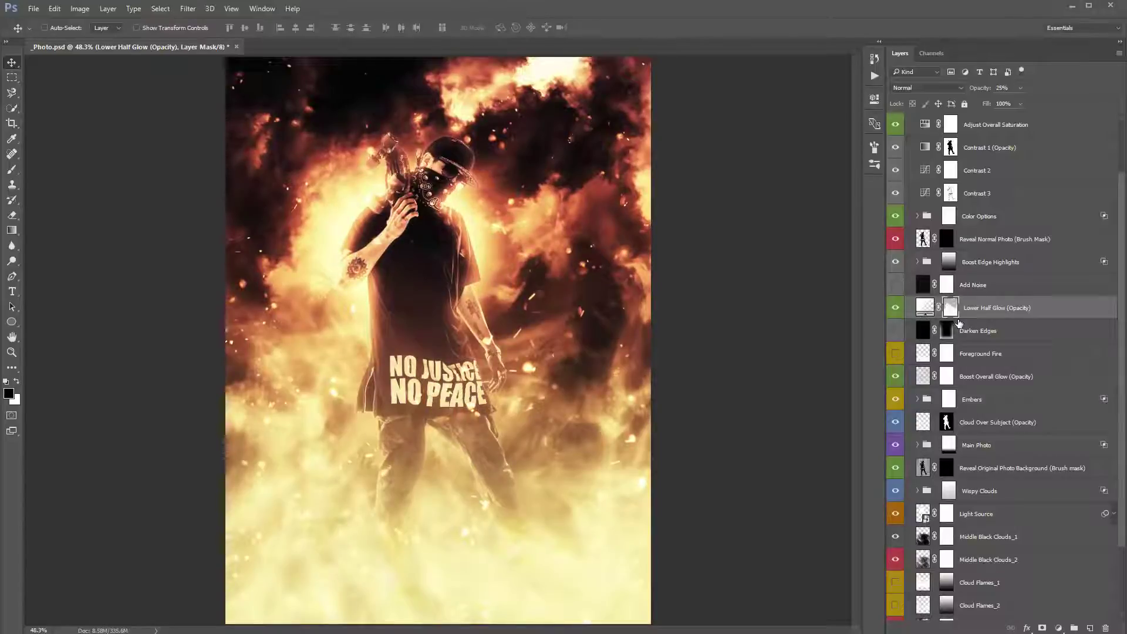
pyautogui.press('b')
pyautogui.moveTo(579, 327); pyautogui.dragTo(589, 358)
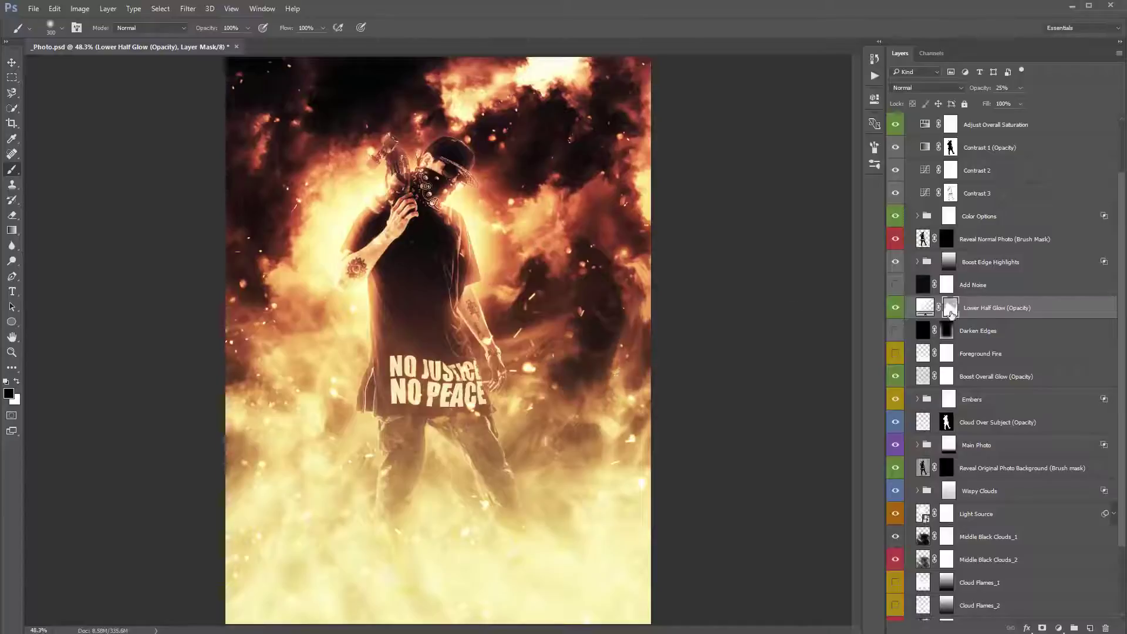
pyautogui.doubleClick(956, 310)
pyautogui.click(841, 94)
pyautogui.click(874, 99)
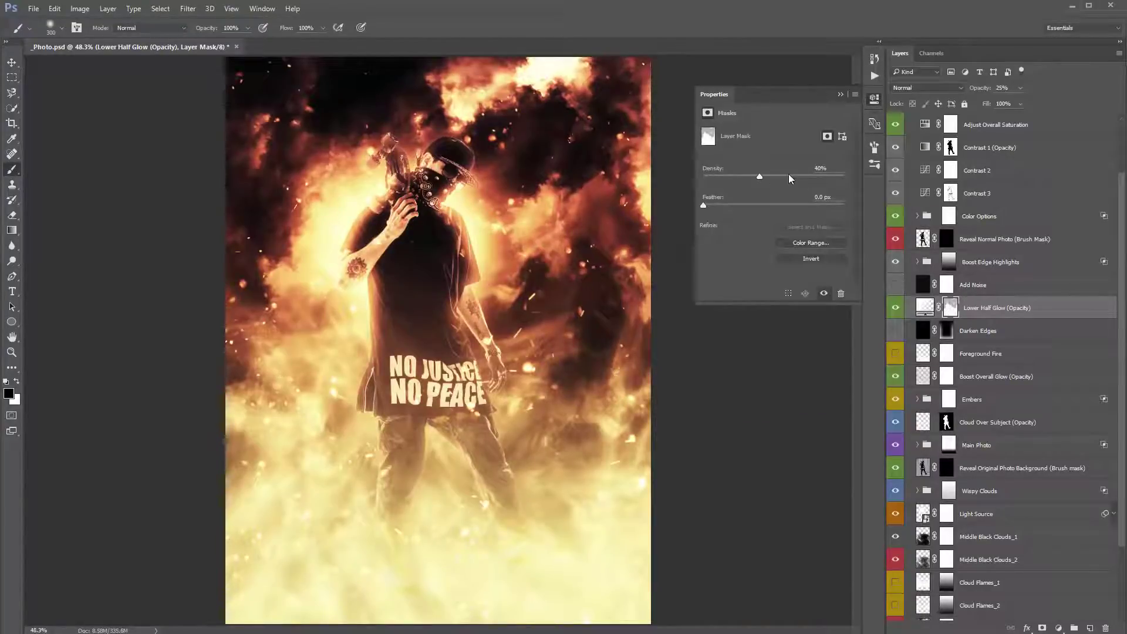
pyautogui.moveTo(761, 177); pyautogui.dragTo(814, 180)
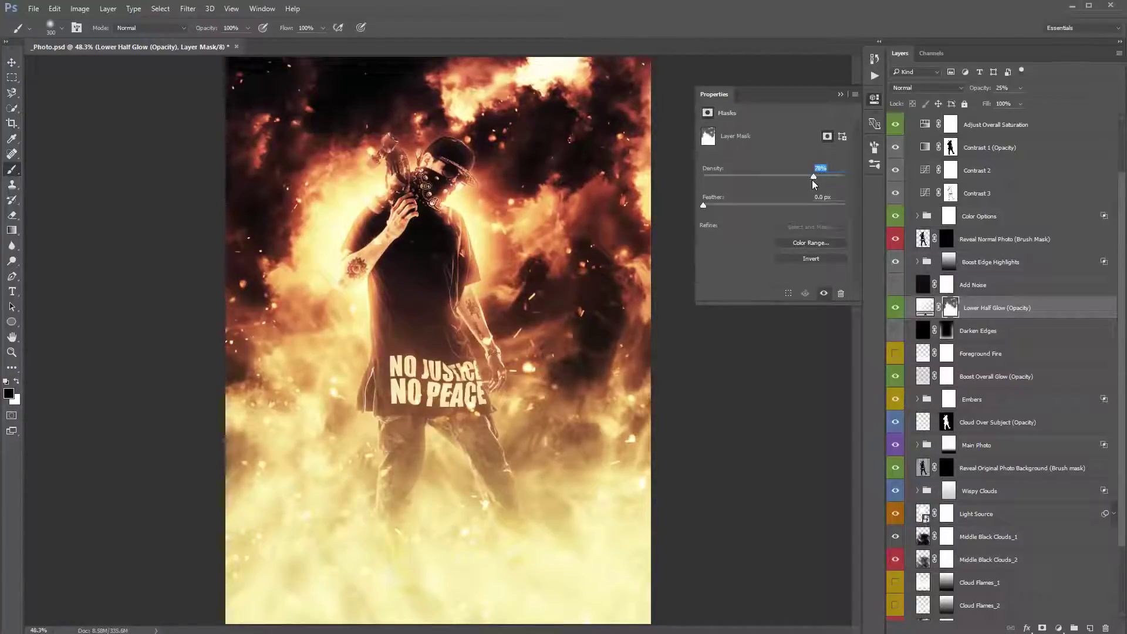
pyautogui.click(840, 94)
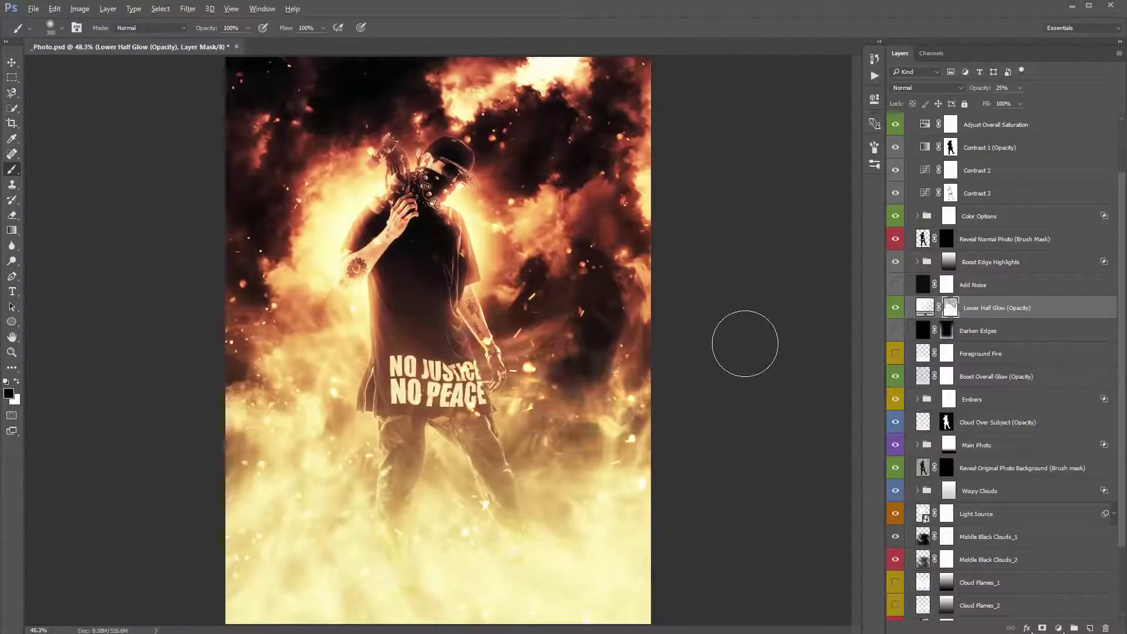
pyautogui.press('v')
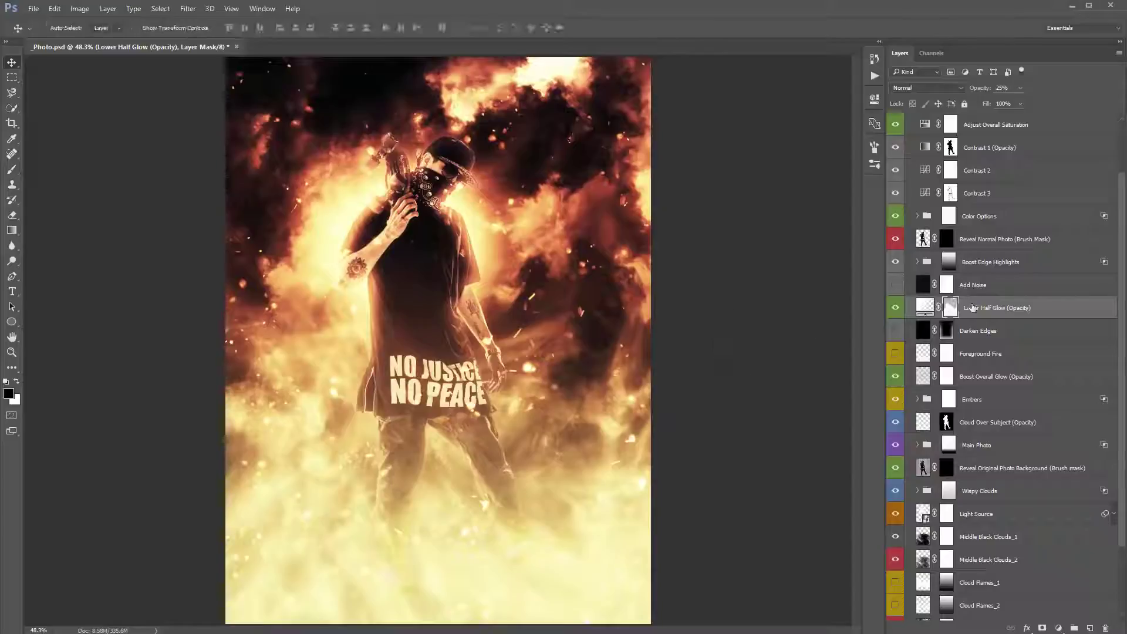
# Select the Reveal Normal Photo (Brush Mask) layer and make its layer mask active
pyautogui.click(972, 308)
pyautogui.scroll(2, 990, 329)
pyautogui.click(990, 282)
pyautogui.scroll(1, 990, 290)
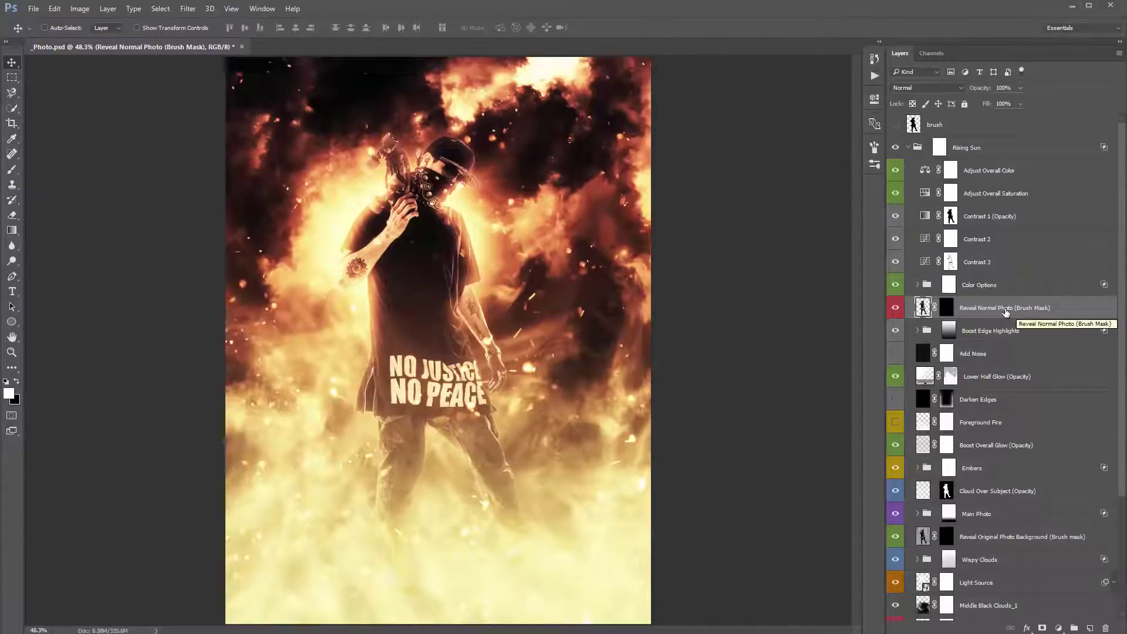
pyautogui.click(947, 308)
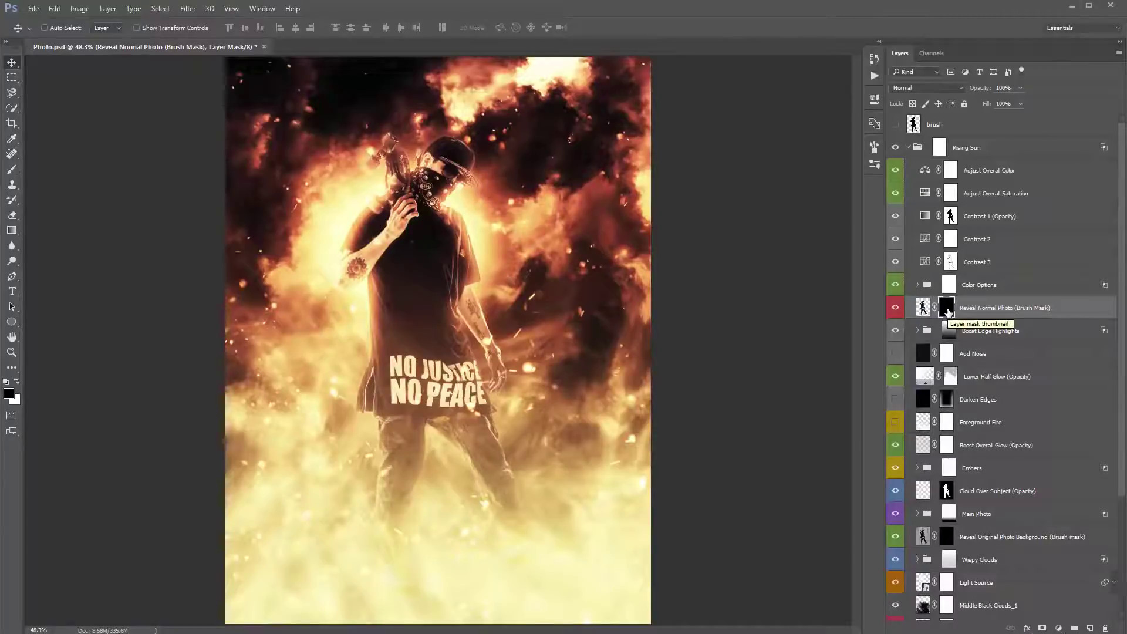
# Temporarily disable the Reveal Normal Photo mask, compare the revealed man with the brush layer's silhouette, and re-enable the mask
pyautogui.keyDown('shift'); pyautogui.click(948, 311); pyautogui.keyUp('shift')
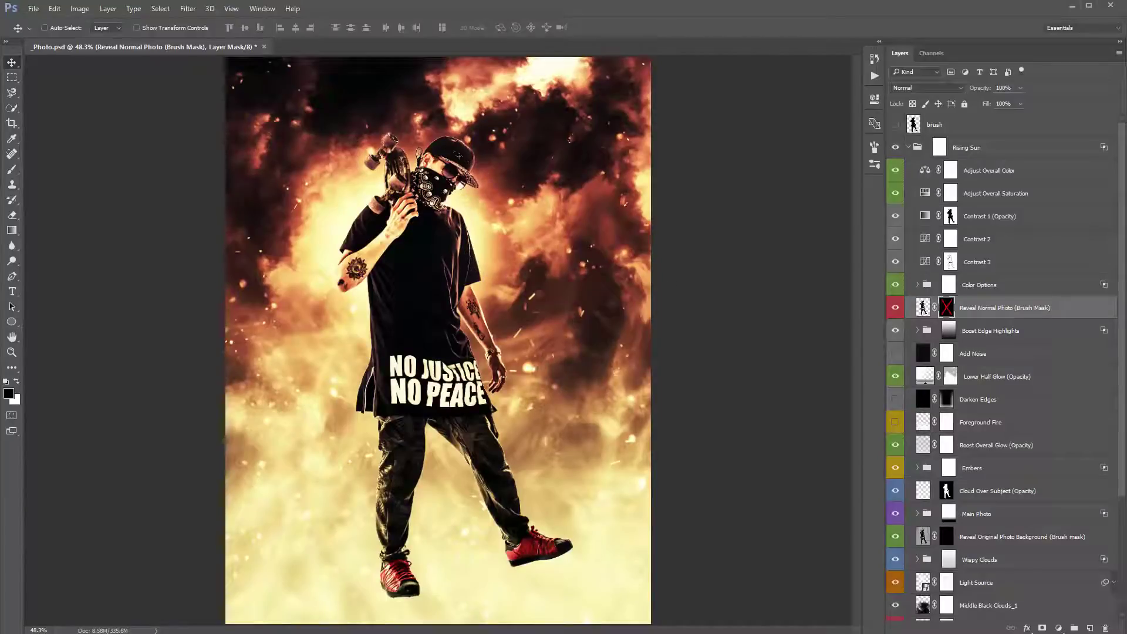
pyautogui.click(896, 125)
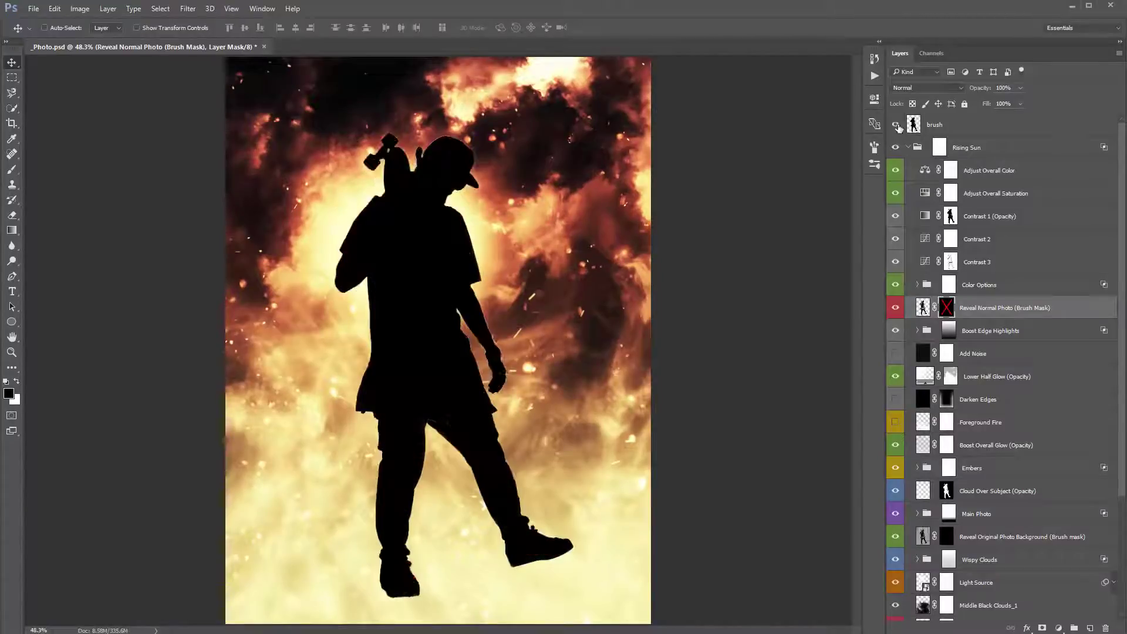
pyautogui.click(896, 126)
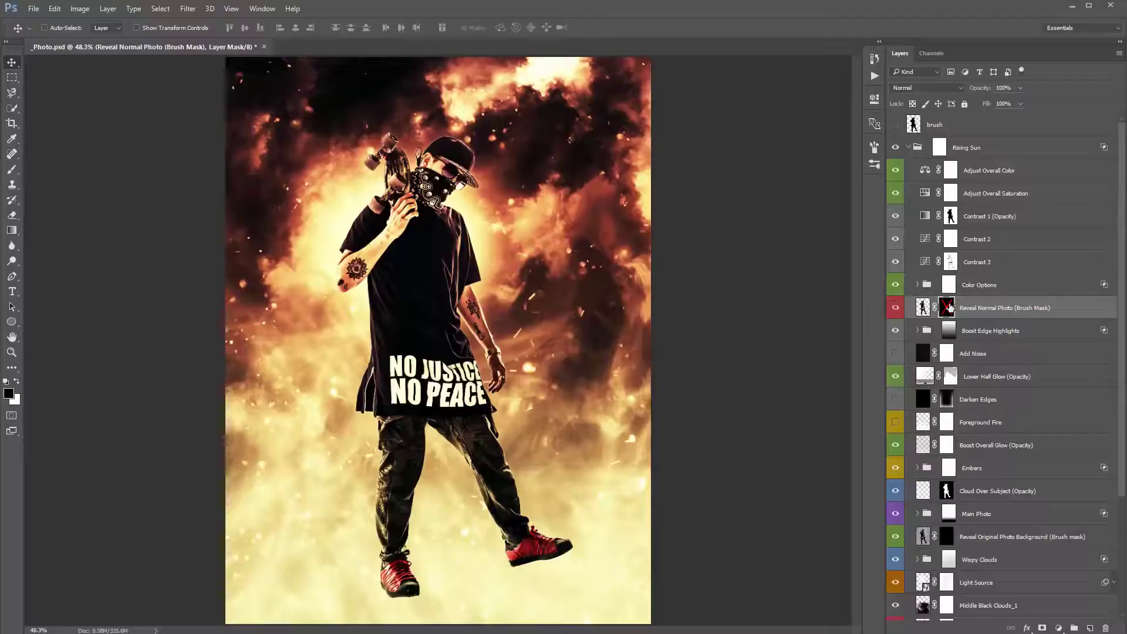
pyautogui.keyDown('shift'); pyautogui.click(947, 308); pyautogui.keyUp('shift')
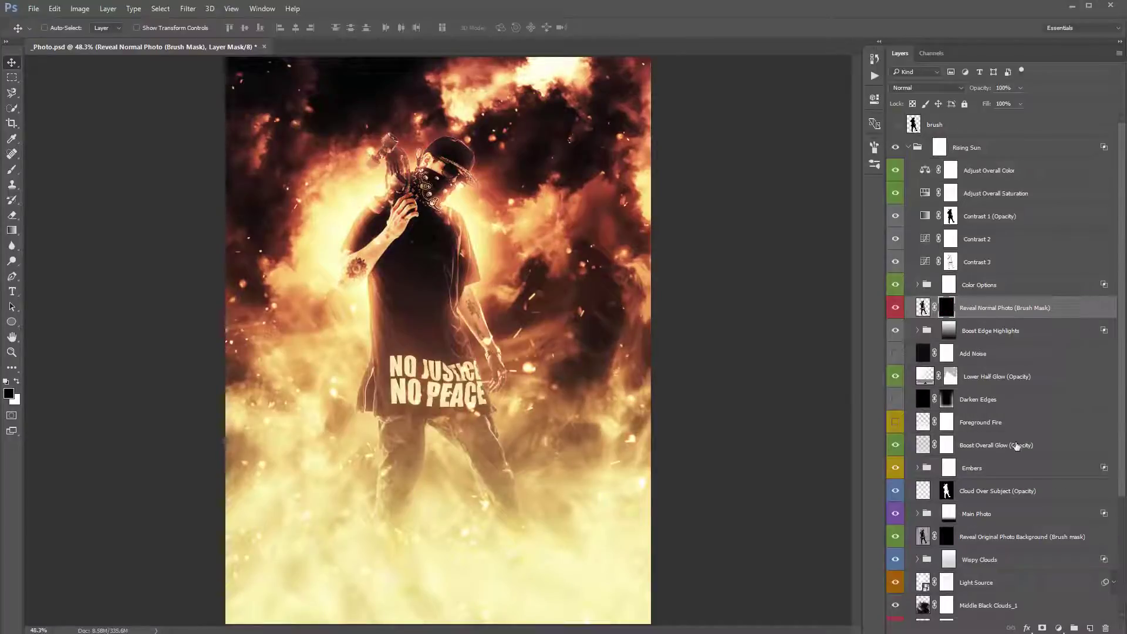
# Paint white on the Reveal Normal Photo mask over the man's masked face, shirt side and lowered arm
pyautogui.press('b')
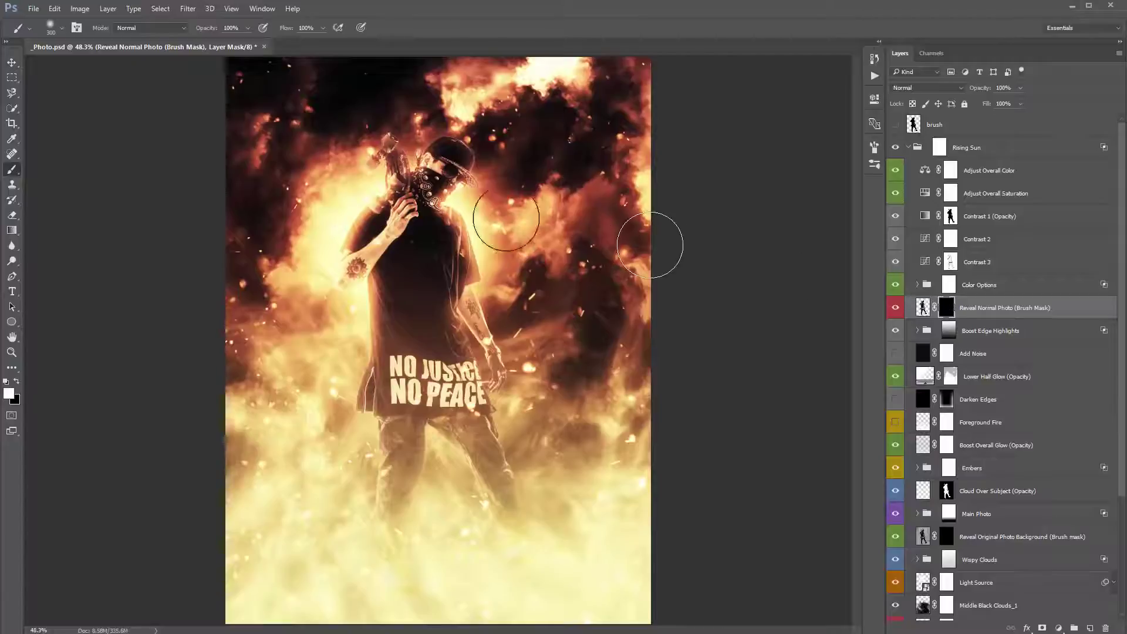
pyautogui.press('x')
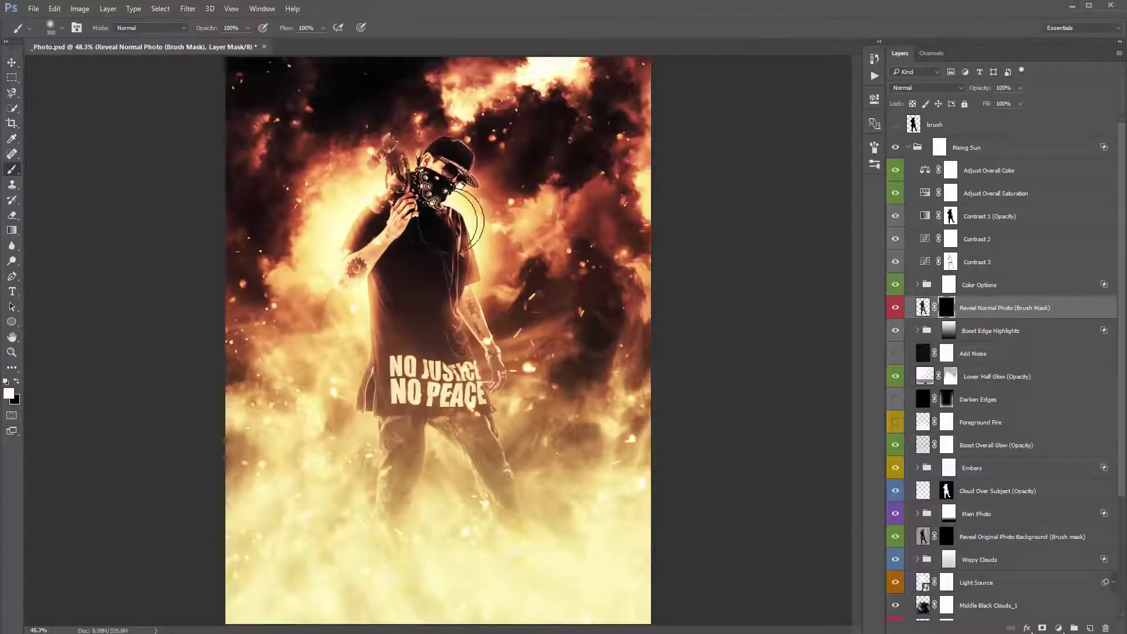
pyautogui.moveTo(453, 176)
pyautogui.mouseDown()
pyautogui.moveTo(475, 368)
pyautogui.moveTo(411, 528)
pyautogui.moveTo(525, 487)
pyautogui.moveTo(626, 587)
pyautogui.moveTo(604, 549)
pyautogui.moveTo(504, 540)
pyautogui.moveTo(417, 452)
pyautogui.moveTo(448, 466)
pyautogui.moveTo(461, 516)
pyautogui.moveTo(528, 523)
pyautogui.moveTo(446, 494)
pyautogui.moveTo(377, 448)
pyautogui.moveTo(491, 365)
pyautogui.moveTo(513, 371)
pyautogui.mouseUp()
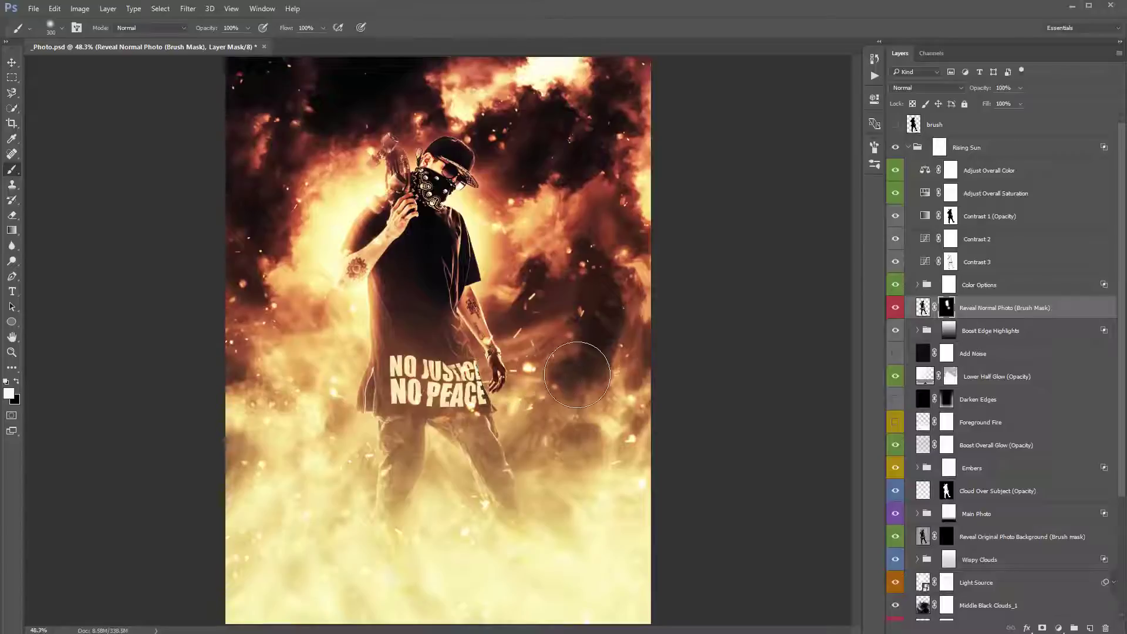
# Paint both red shoes back in on the Reveal Normal Photo mask, and undo the stroke over the lower shoe
pyautogui.moveTo(551, 556); pyautogui.dragTo(537, 549)
pyautogui.moveTo(408, 594); pyautogui.dragTo(403, 580)
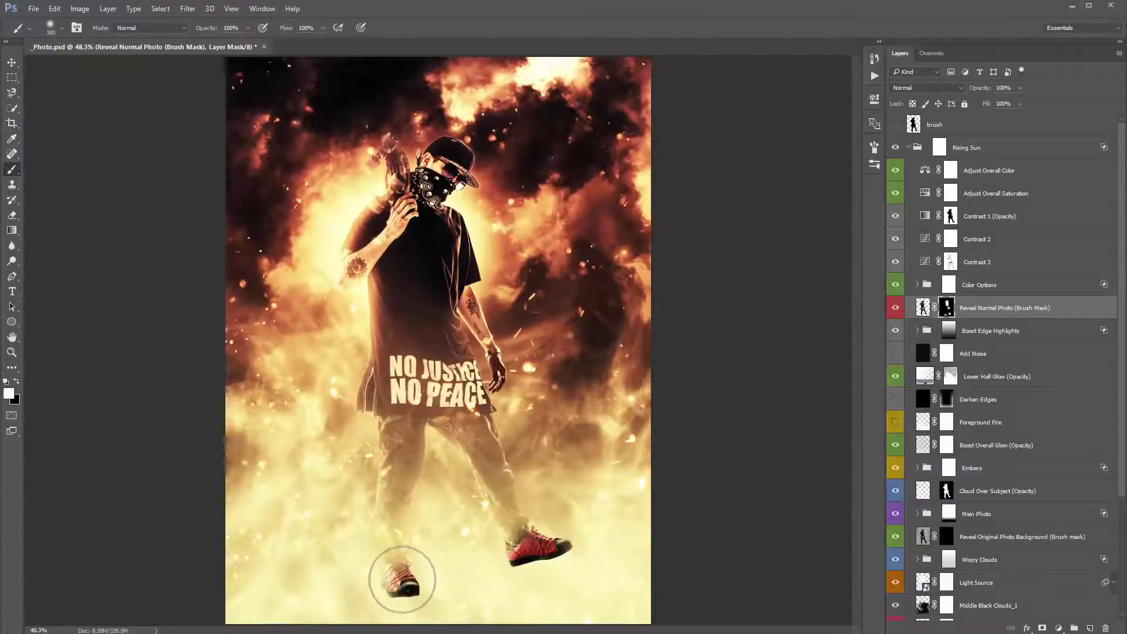
pyautogui.hotkey('ctrl', 'z')
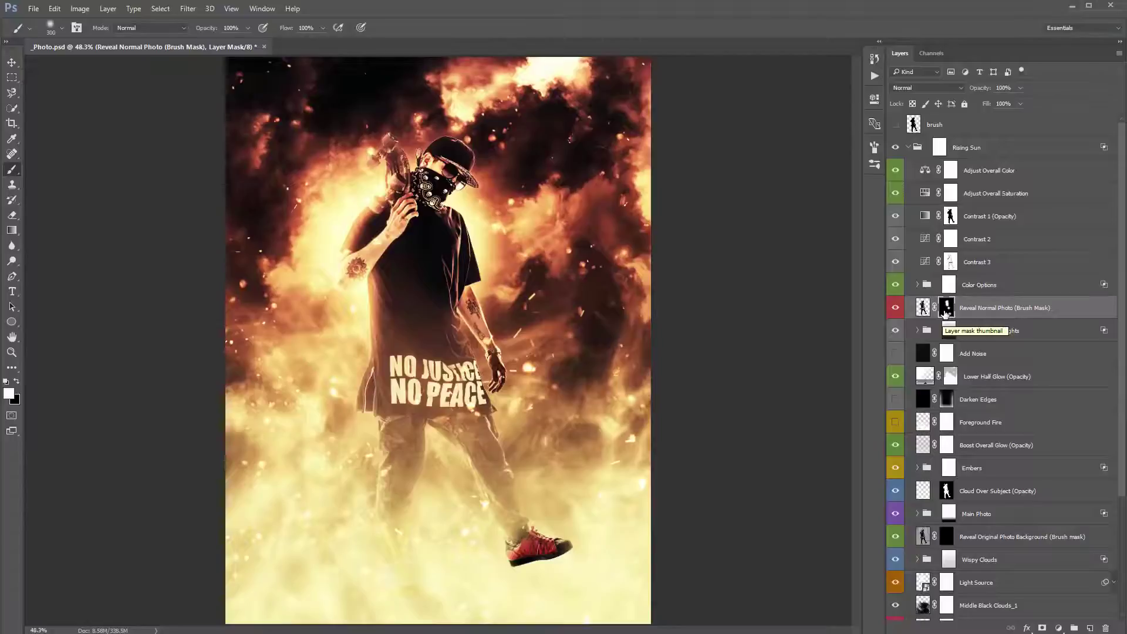
# View the Reveal Normal Photo mask on its own to examine the painted areas, and return to the image
pyautogui.keyDown('alt'); pyautogui.click(946, 311); pyautogui.keyUp('alt')
pyautogui.keyDown('alt'); pyautogui.click(946, 311); pyautogui.keyUp('alt')
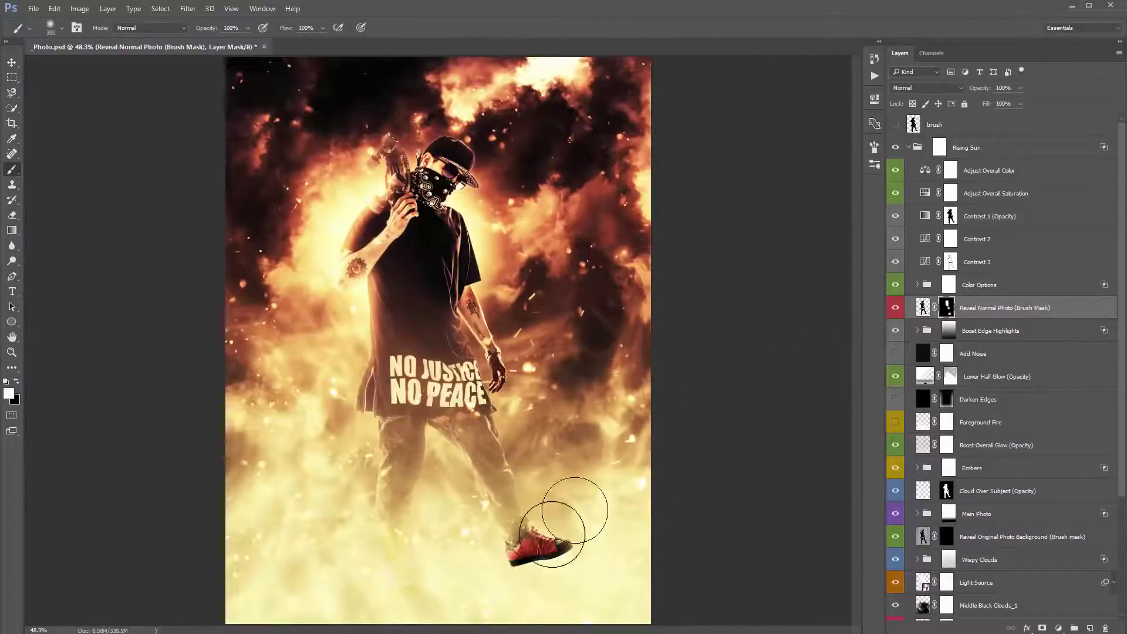
pyautogui.press('v')
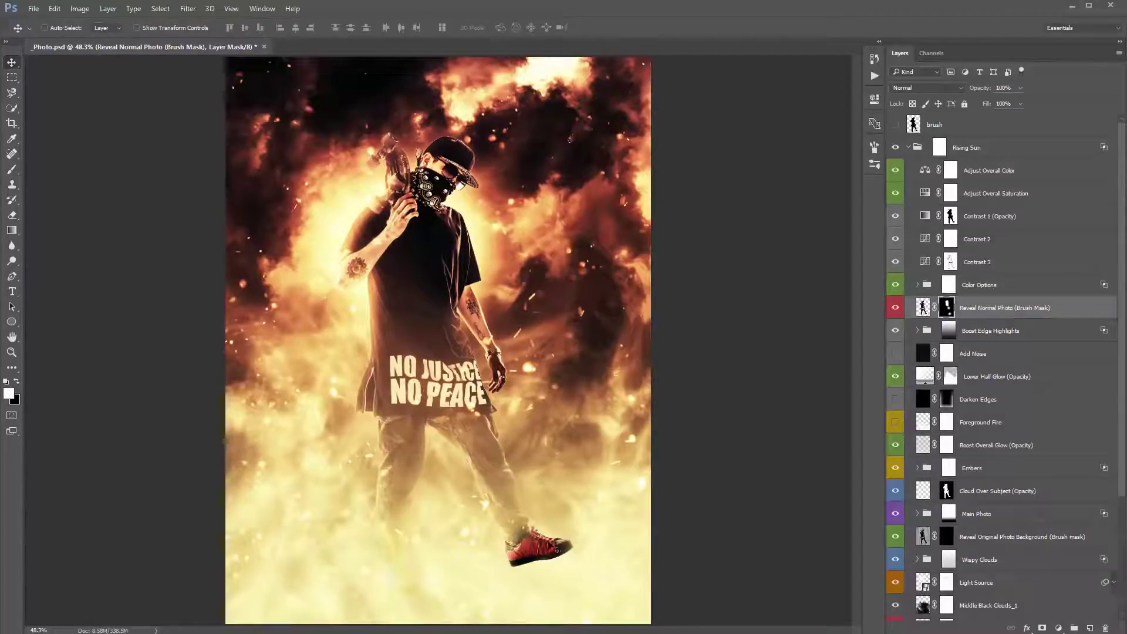
# Reduce the mask brush's opacity to 30%, try it over the man's raised arm, and set the opacity to 33%
pyautogui.press('b')
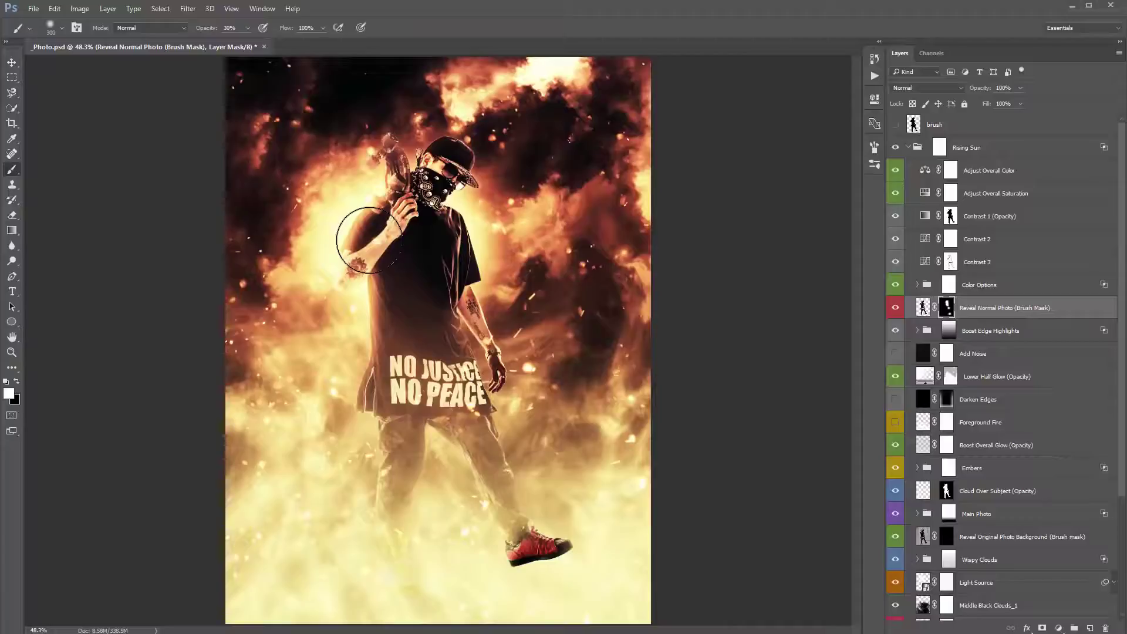
pyautogui.moveTo(369, 240); pyautogui.dragTo(354, 195)
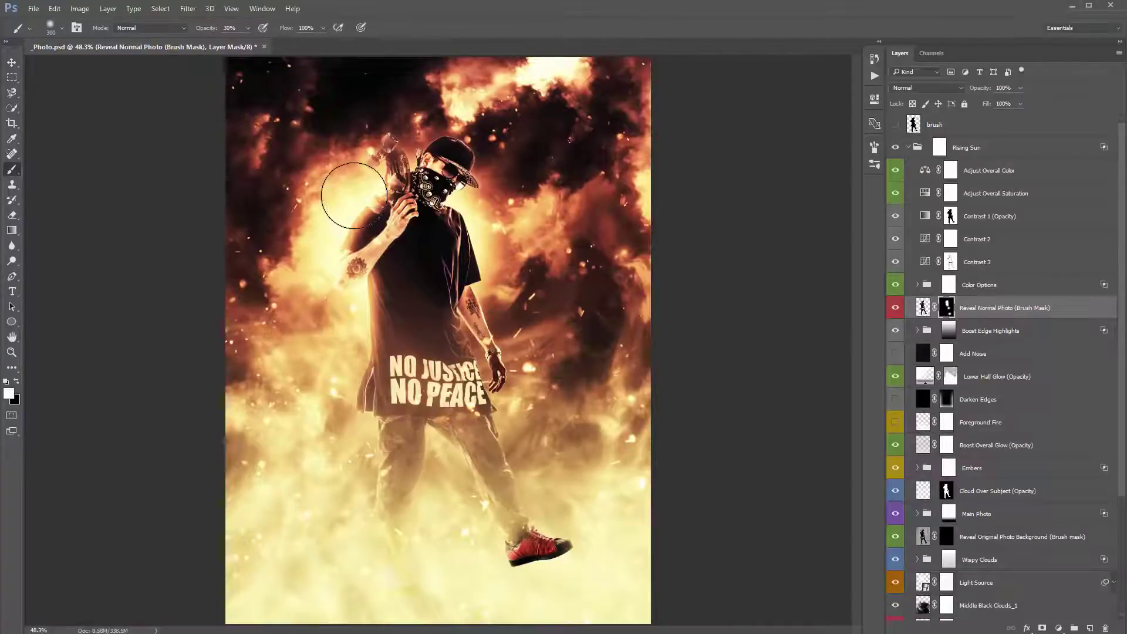
pyautogui.press('3')
pyautogui.press('3')
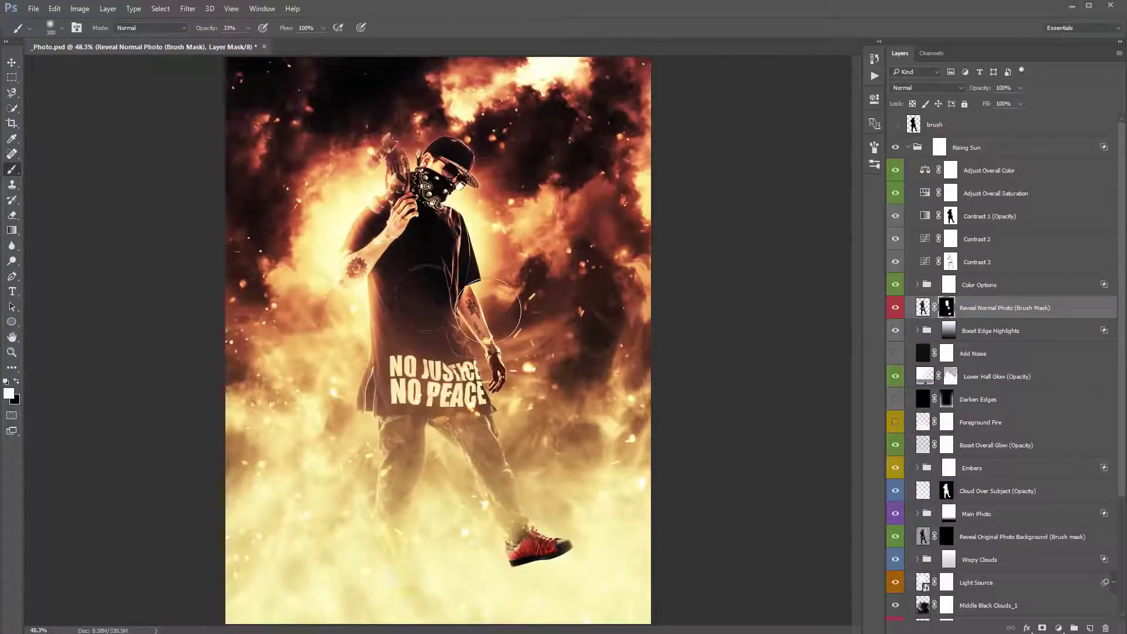
# Paint black at 33% opacity on the Reveal Normal Photo mask to hide the remaining red shoe
pyautogui.press('x')
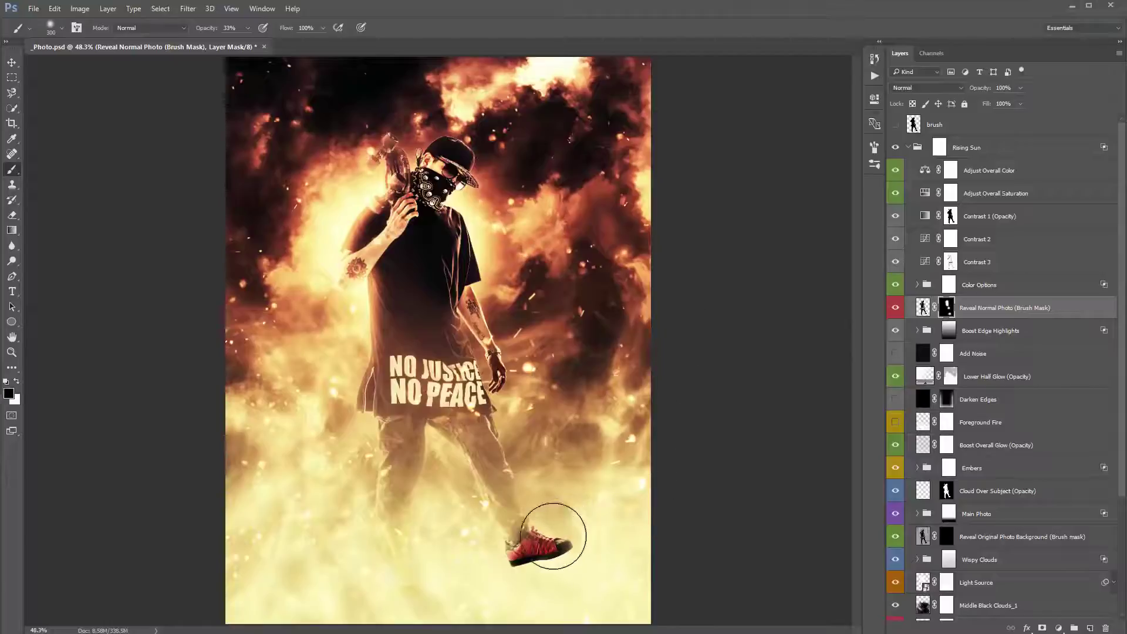
pyautogui.moveTo(556, 534)
pyautogui.mouseDown()
pyautogui.moveTo(505, 545)
pyautogui.moveTo(536, 520)
pyautogui.moveTo(500, 565)
pyautogui.moveTo(532, 577)
pyautogui.moveTo(523, 569)
pyautogui.moveTo(549, 519)
pyautogui.moveTo(641, 533)
pyautogui.moveTo(524, 542)
pyautogui.moveTo(490, 567)
pyautogui.mouseUp()
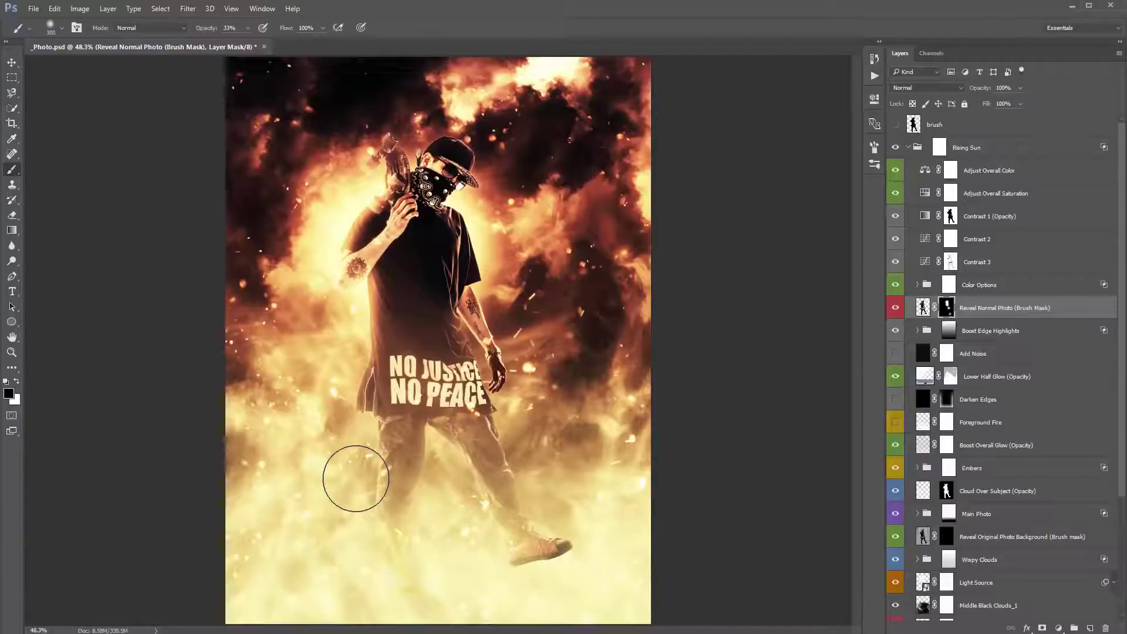
pyautogui.press('v')
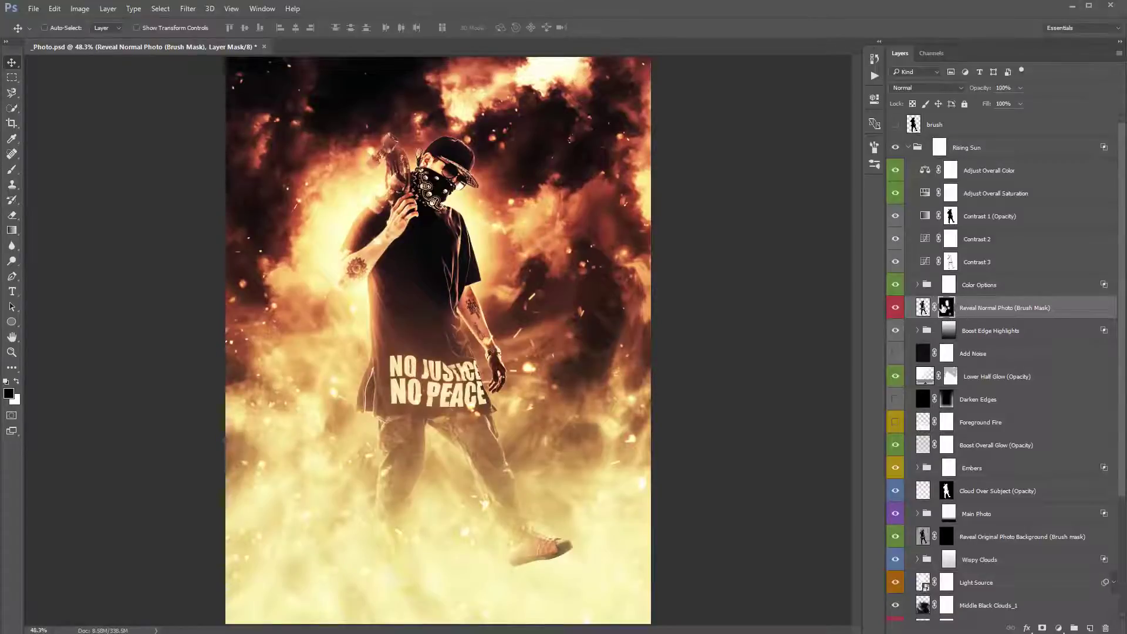
# Disable and re-enable the Reveal Normal Photo mask to compare the man with and without it, and hide the layer
pyautogui.keyDown('shift'); pyautogui.click(948, 308); pyautogui.keyUp('shift')
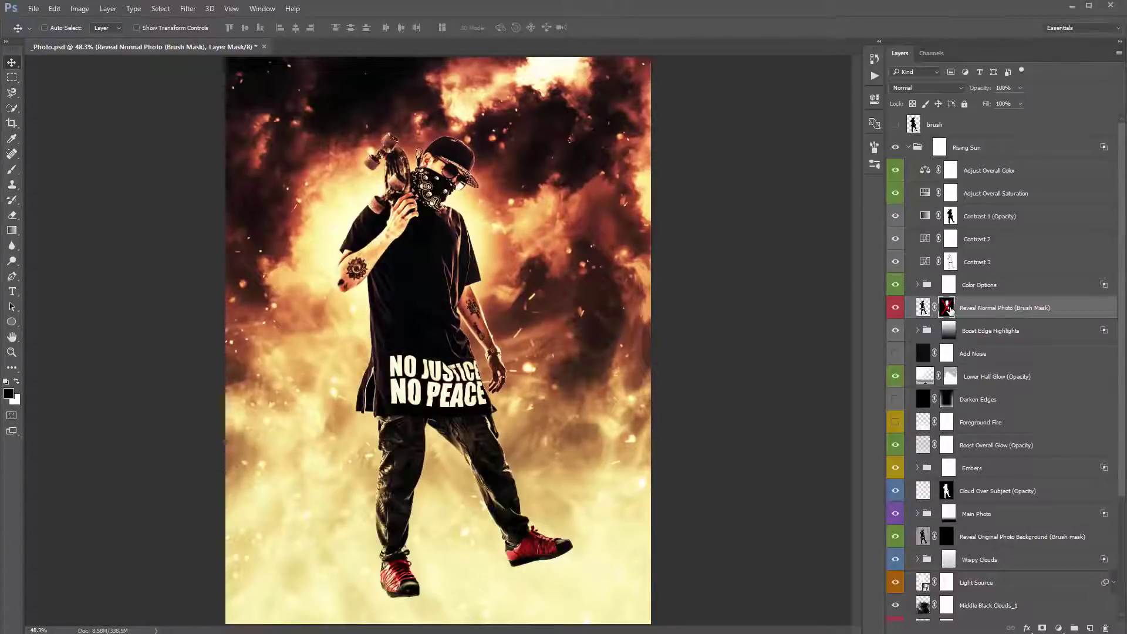
pyautogui.keyDown('shift'); pyautogui.click(948, 307); pyautogui.keyUp('shift')
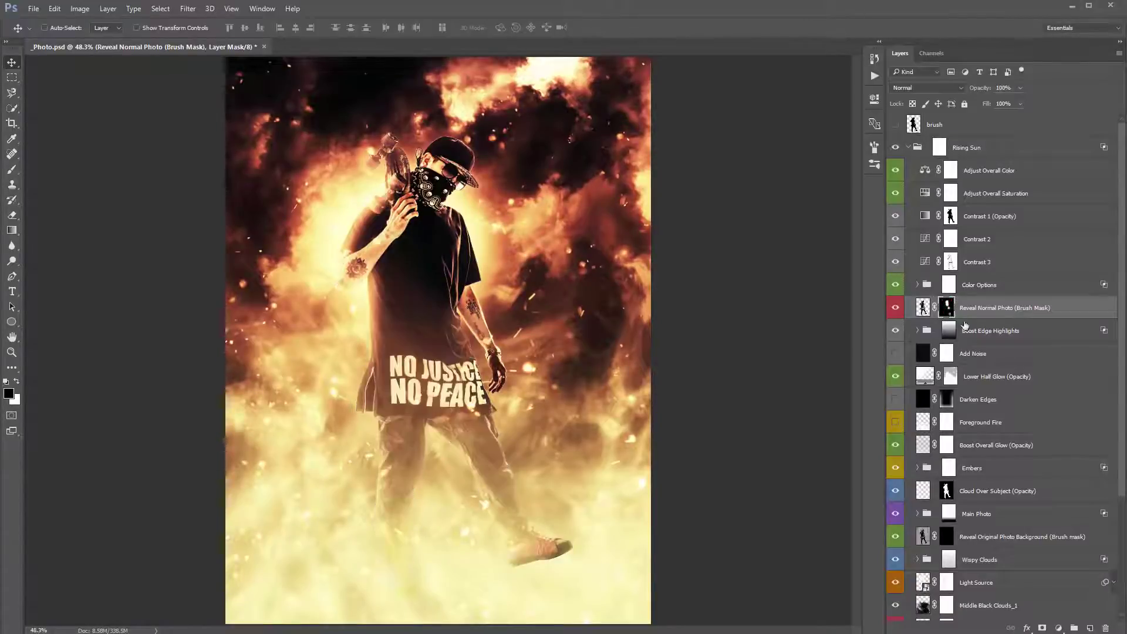
pyautogui.click(896, 306)
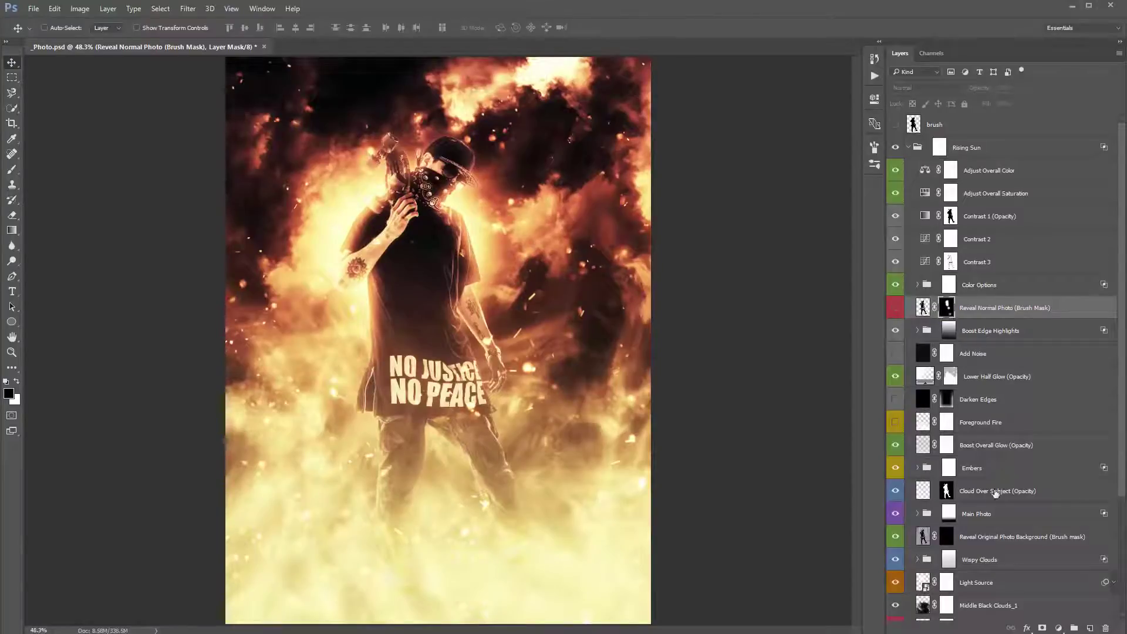
# Expand the Main Photo group and toggle the Main Photo layer off and on to examine what it contributes
pyautogui.click(984, 511)
pyautogui.click(918, 514)
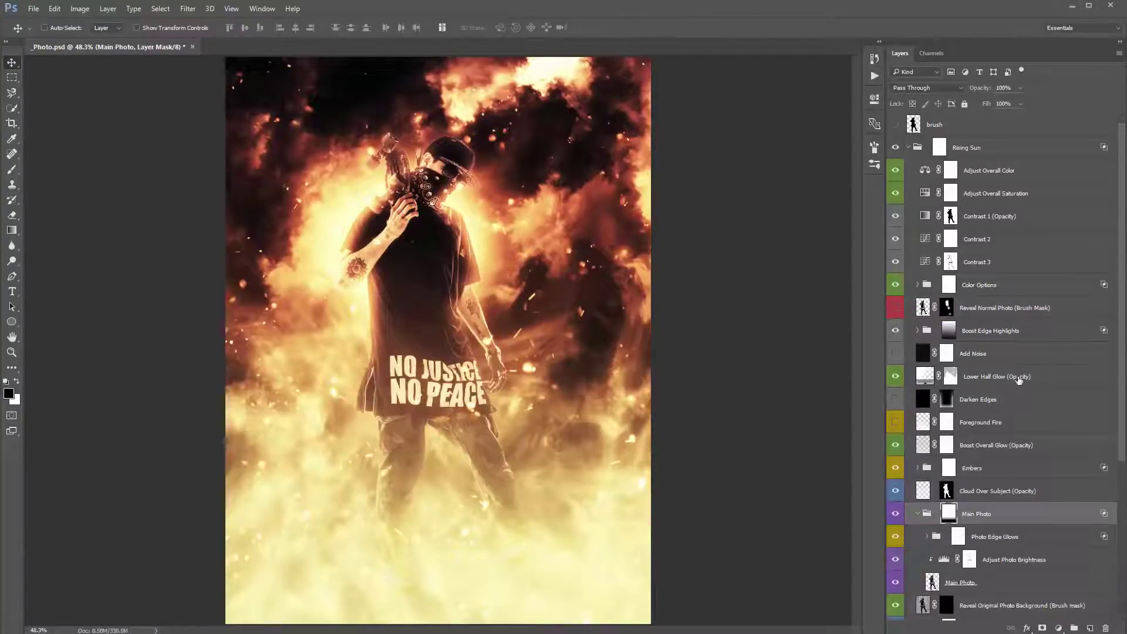
pyautogui.scroll(-3, 1000, 447)
pyautogui.click(1000, 446)
pyautogui.hotkey('shift', 'alt', '[')
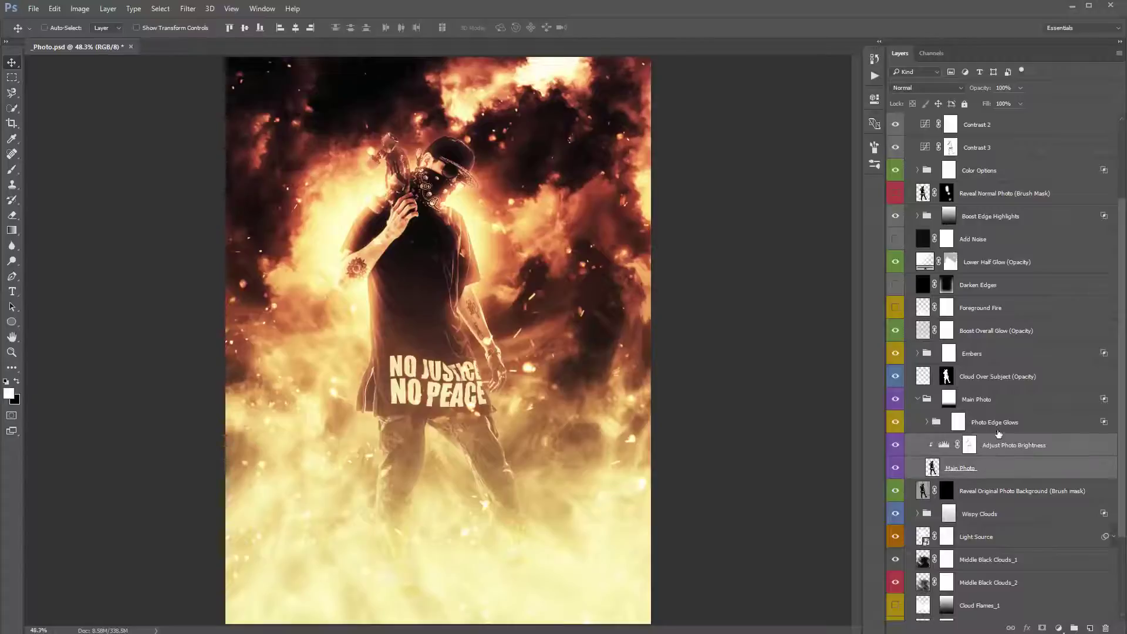
pyautogui.click(1002, 404)
pyautogui.click(995, 468)
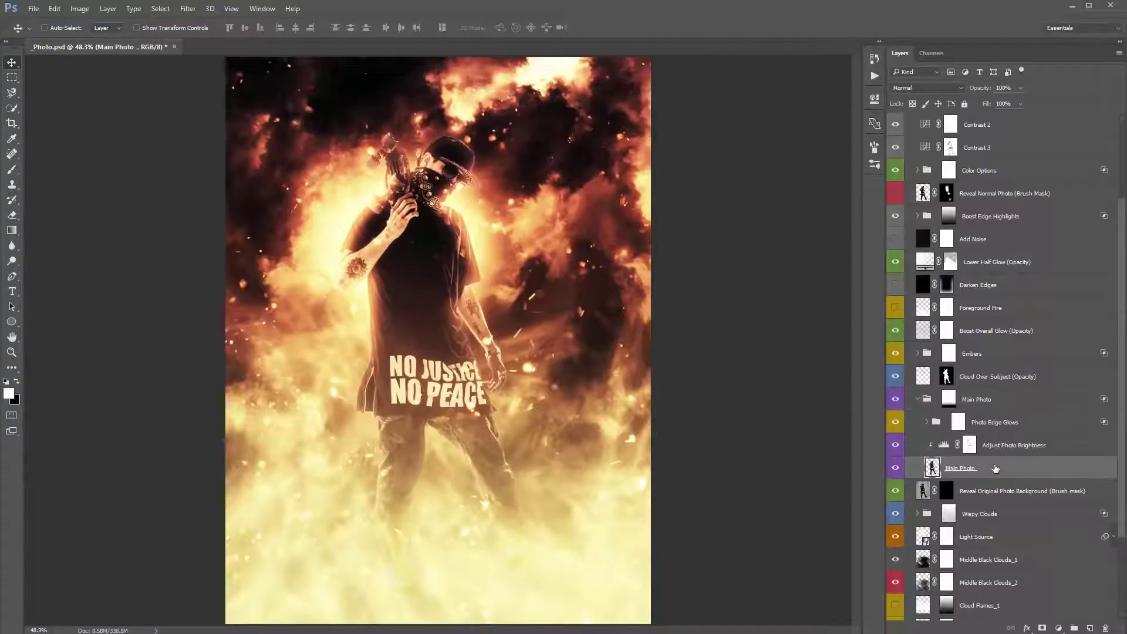
pyautogui.click(894, 468)
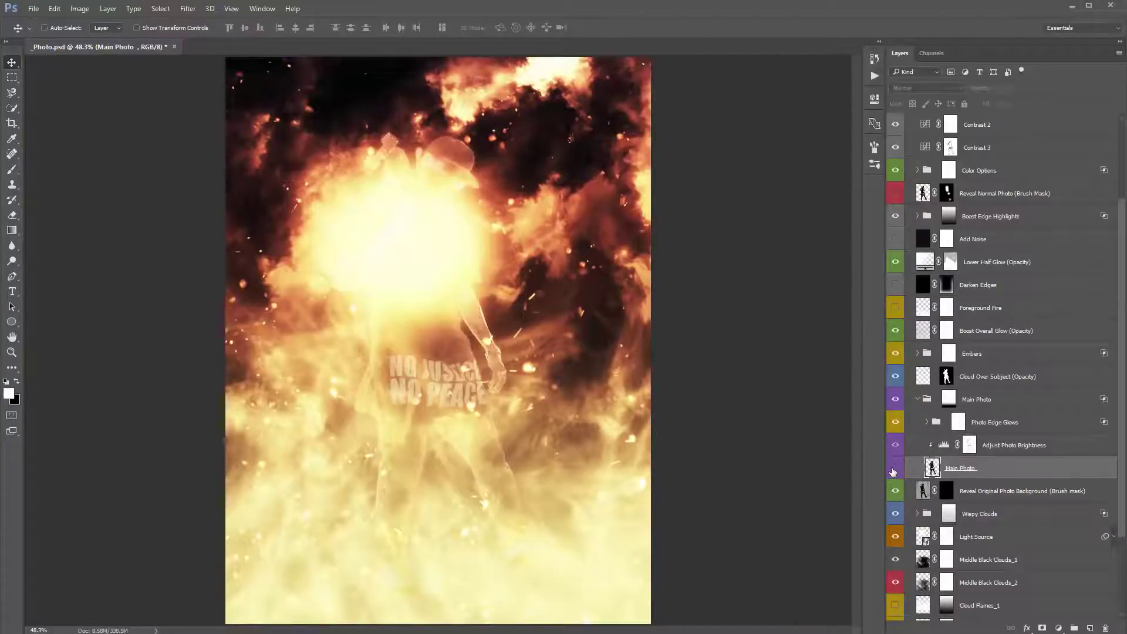
pyautogui.click(894, 469)
pyautogui.click(893, 470)
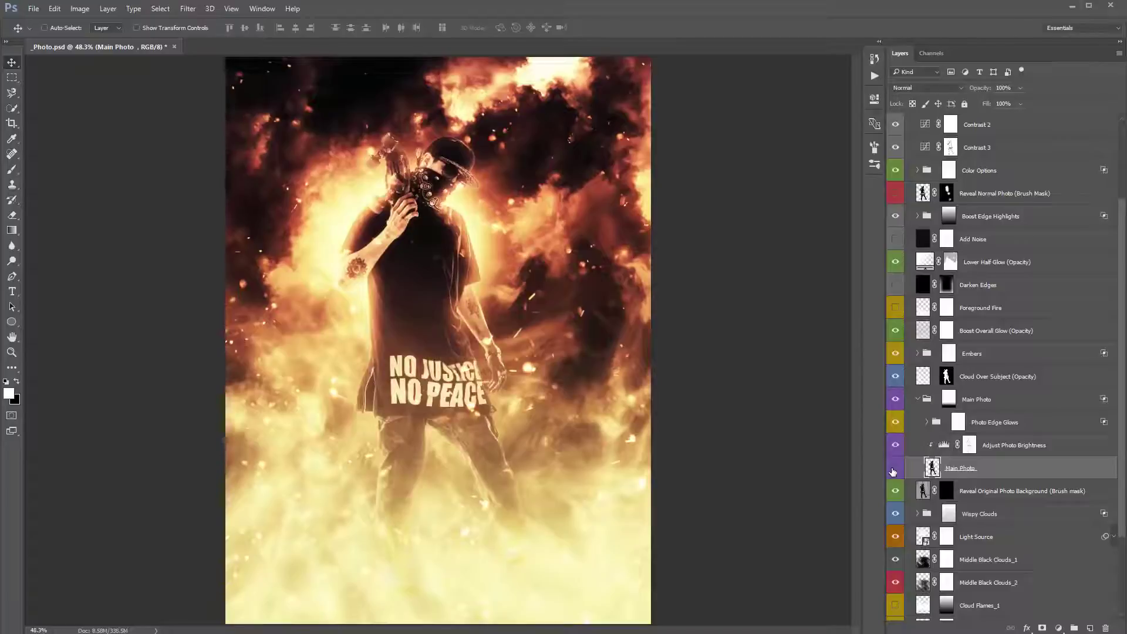
pyautogui.click(894, 469)
# Adjust the white output level of the Adjust Photo Brightness layer, trying 255 and 44, and close its Levels settings
pyautogui.click(943, 449)
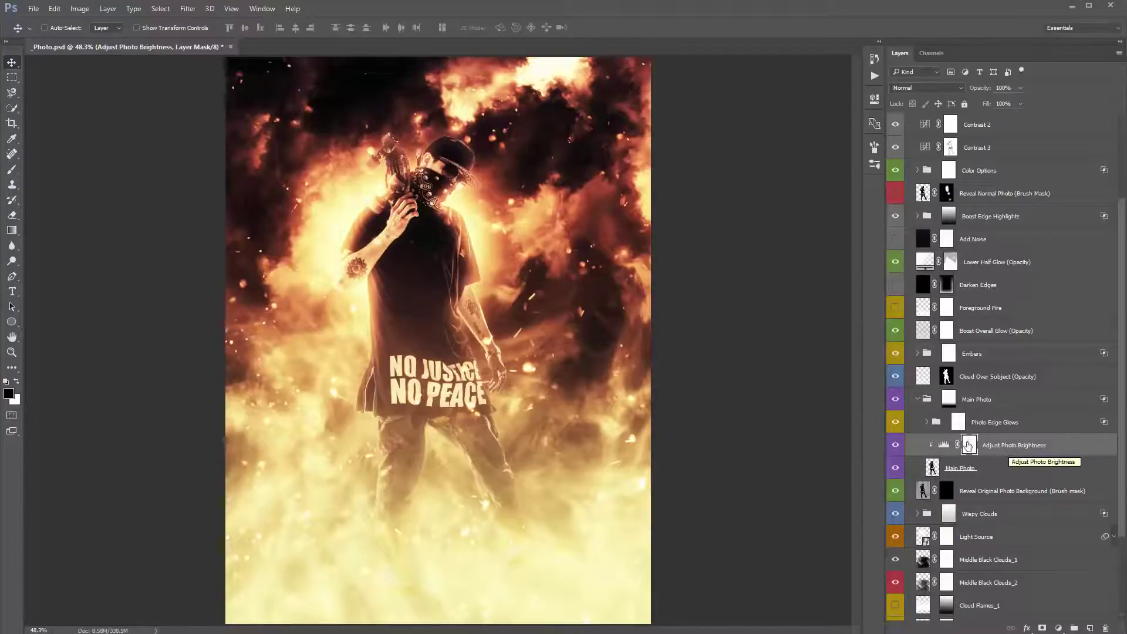
pyautogui.doubleClick(946, 446)
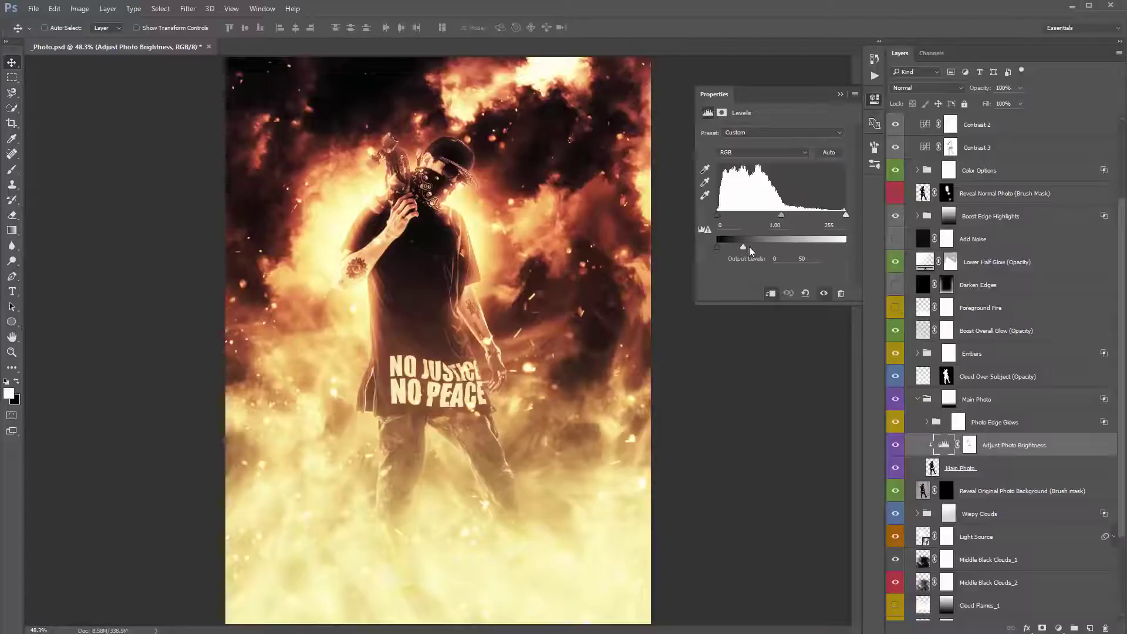
pyautogui.moveTo(850, 252); pyautogui.dragTo(850, 252)
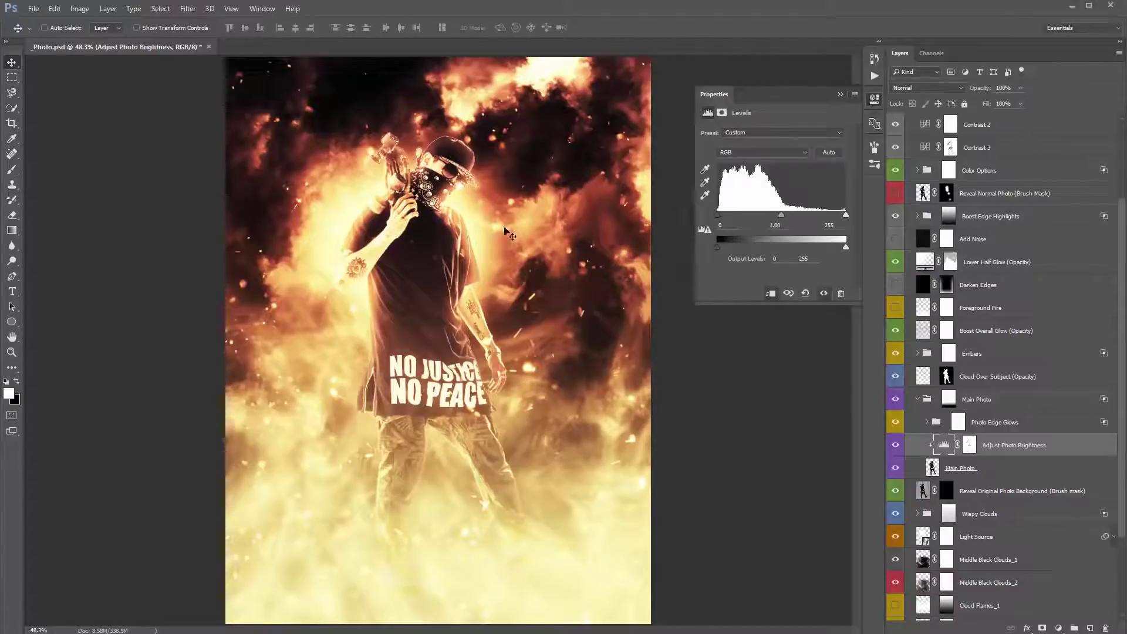
pyautogui.moveTo(760, 241); pyautogui.dragTo(739, 240)
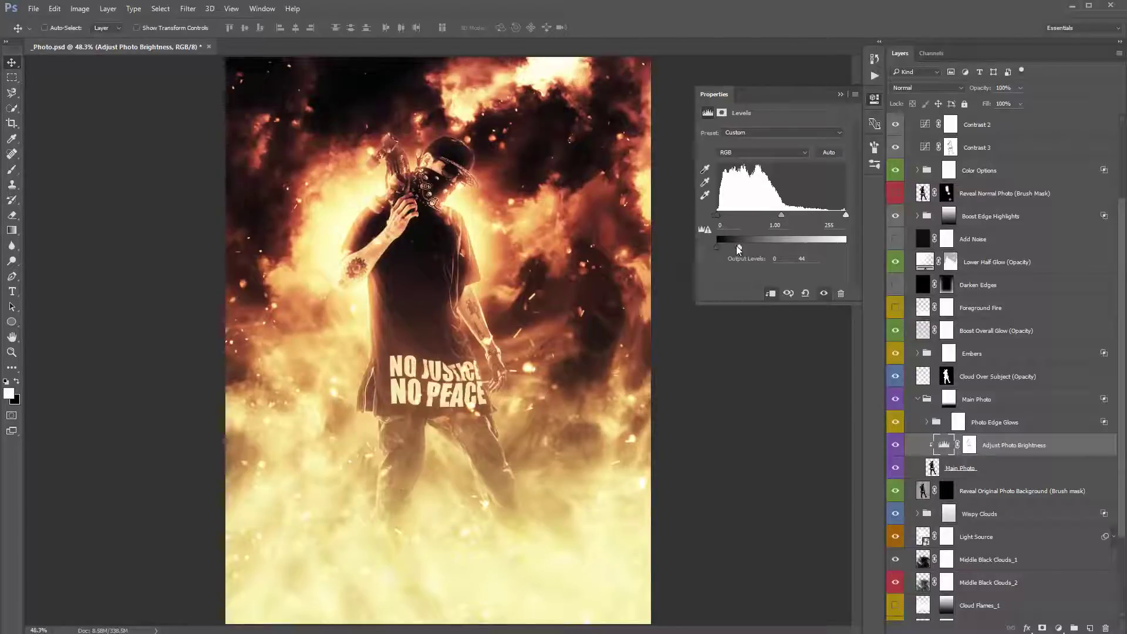
pyautogui.moveTo(745, 246)
pyautogui.mouseDown()
pyautogui.moveTo(813, 249)
pyautogui.moveTo(735, 247)
pyautogui.moveTo(746, 249)
pyautogui.mouseUp()
pyautogui.click(840, 94)
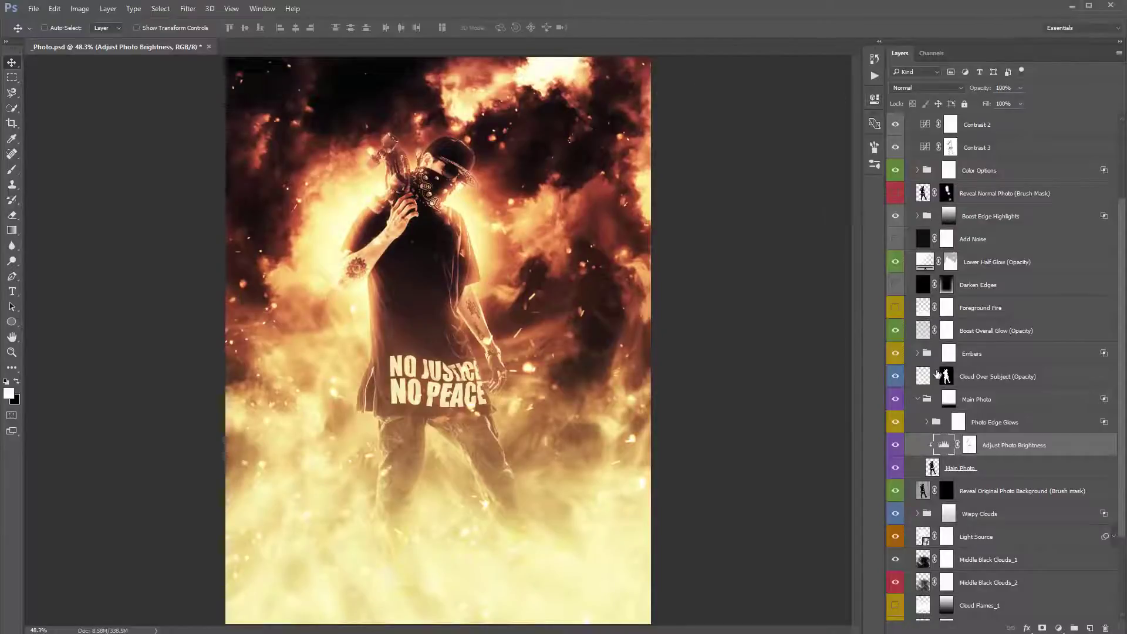
# Collapse the Main Photo group, locate the Lower Half Glow and Boost Overall Glow layers, and select Boost Overall Glow
pyautogui.click(919, 399)
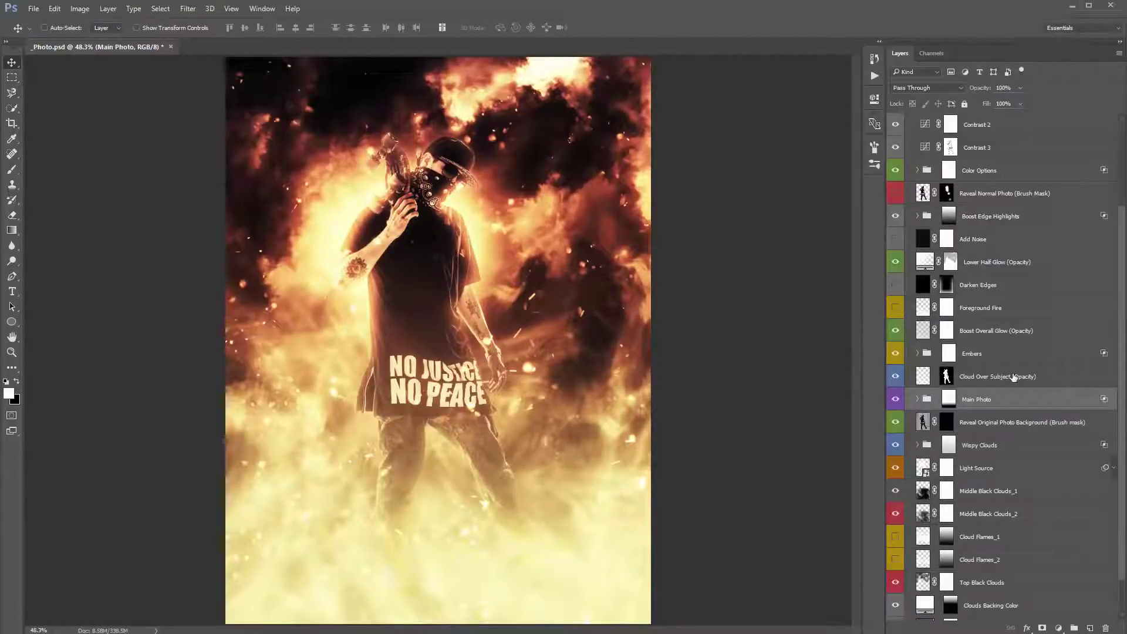
pyautogui.click(989, 339)
pyautogui.scroll(2, 986, 333)
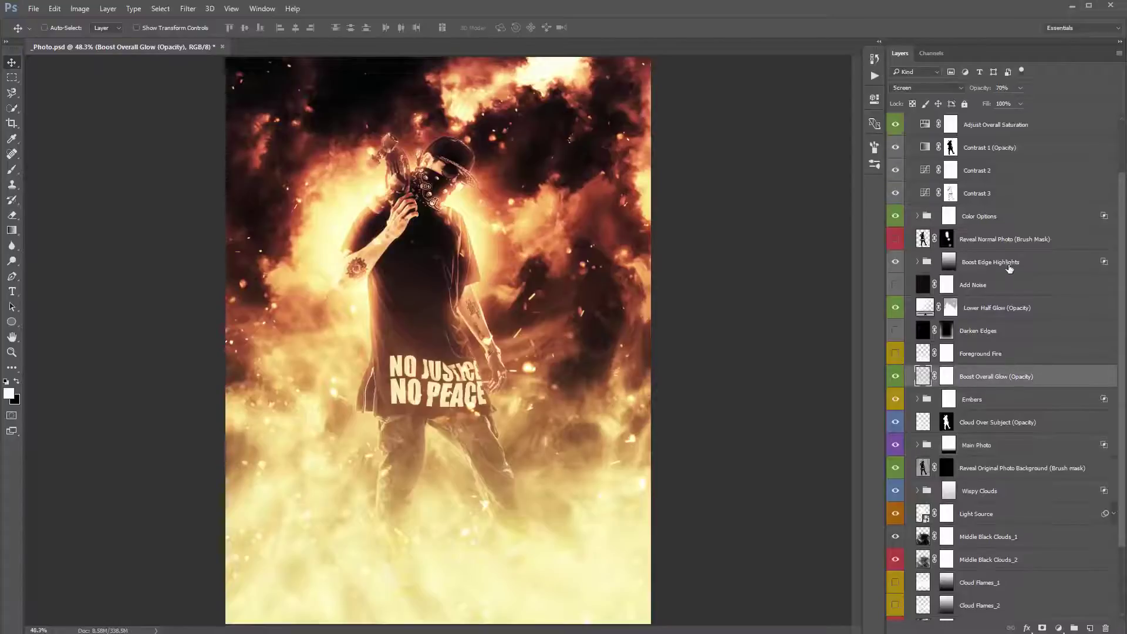
pyautogui.click(1010, 265)
pyautogui.keyDown('ctrl'); pyautogui.click(995, 311); pyautogui.keyUp('ctrl')
pyautogui.click(1001, 379)
pyautogui.moveTo(1008, 382); pyautogui.dragTo(992, 370)
pyautogui.keyDown('ctrl'); pyautogui.click(1024, 312); pyautogui.keyUp('ctrl')
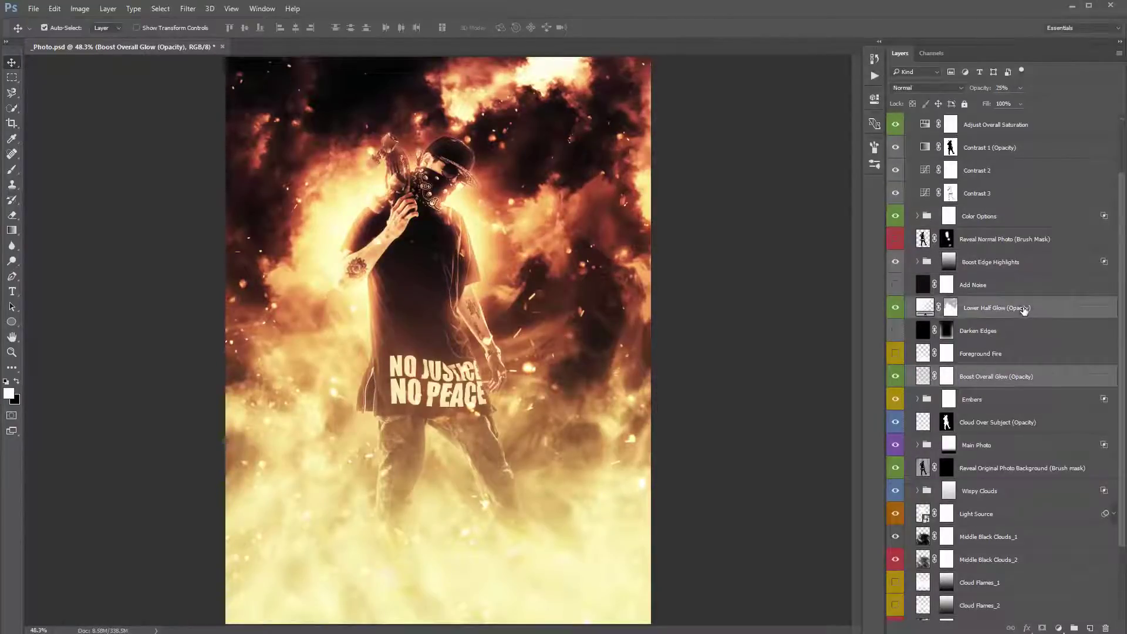
pyautogui.click(979, 378)
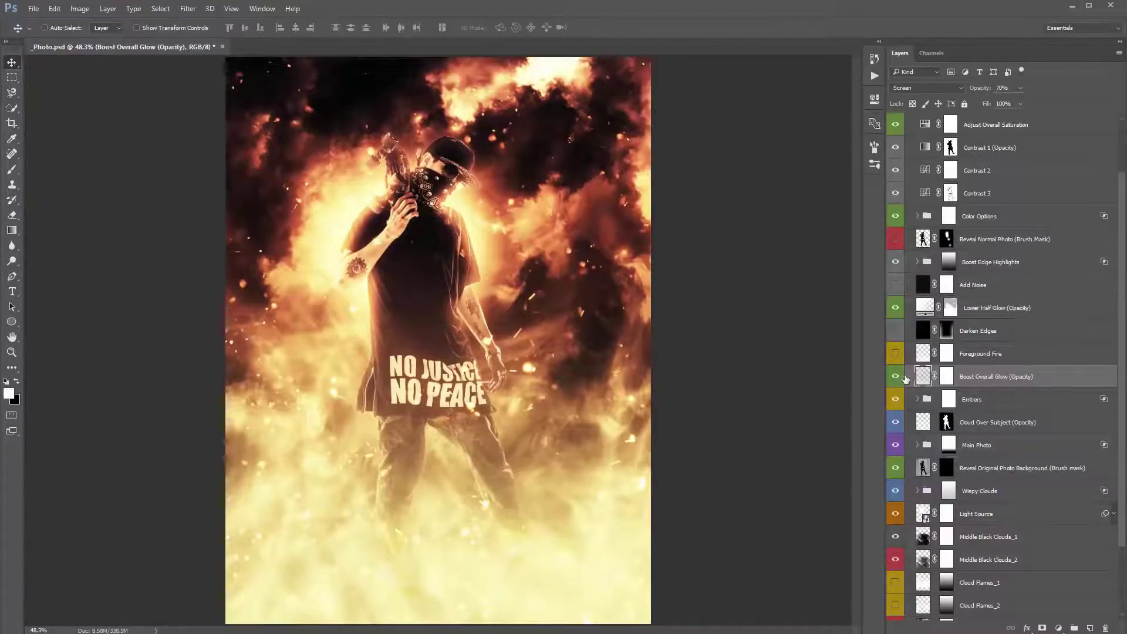
# Toggle the Boost Overall Glow layer off and on repeatedly to compare the image with and without the glow
pyautogui.click(896, 378)
pyautogui.click(897, 379)
pyautogui.click(897, 379)
pyautogui.scroll(1, 897, 387)
pyautogui.click(897, 400)
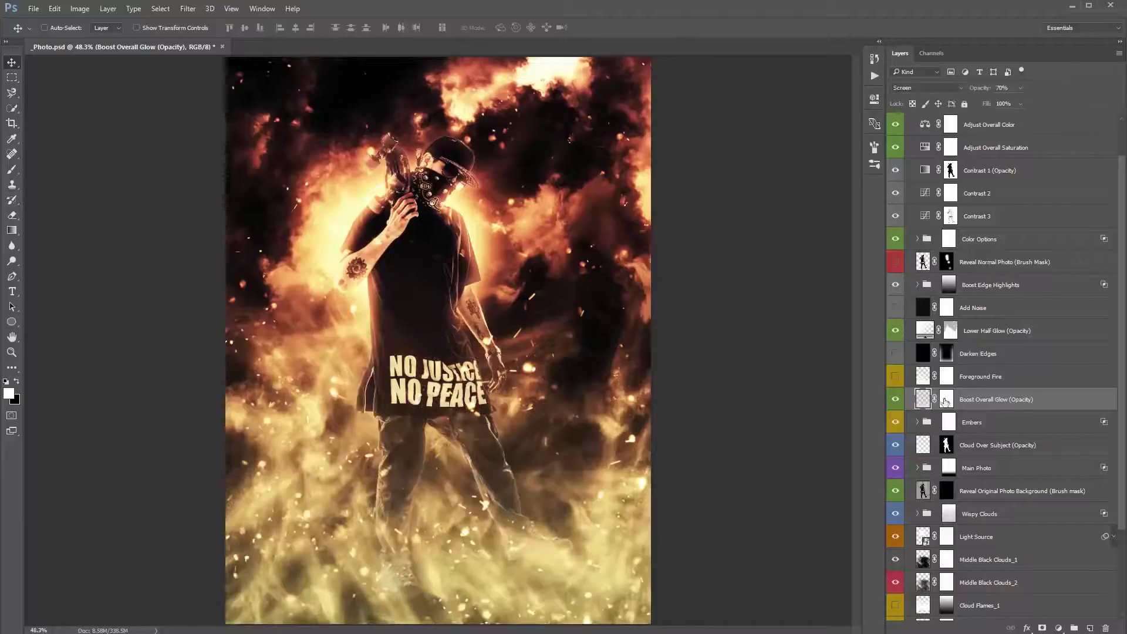
pyautogui.click(896, 399)
pyautogui.scroll(-1, 1007, 385)
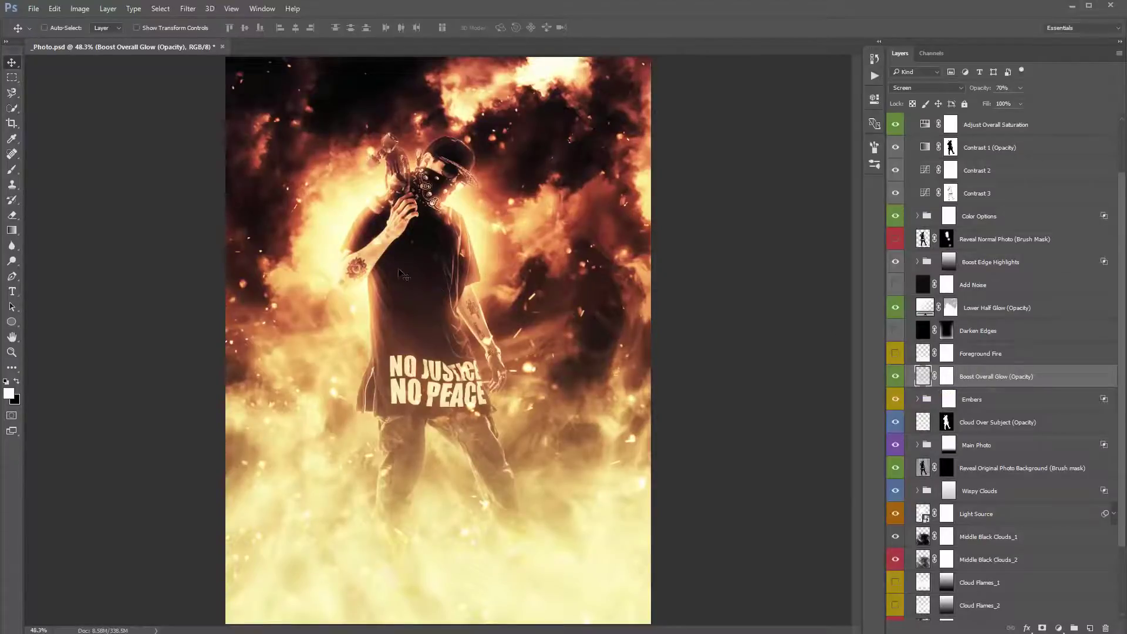
pyautogui.click(896, 377)
pyautogui.click(896, 377)
pyautogui.click(896, 377)
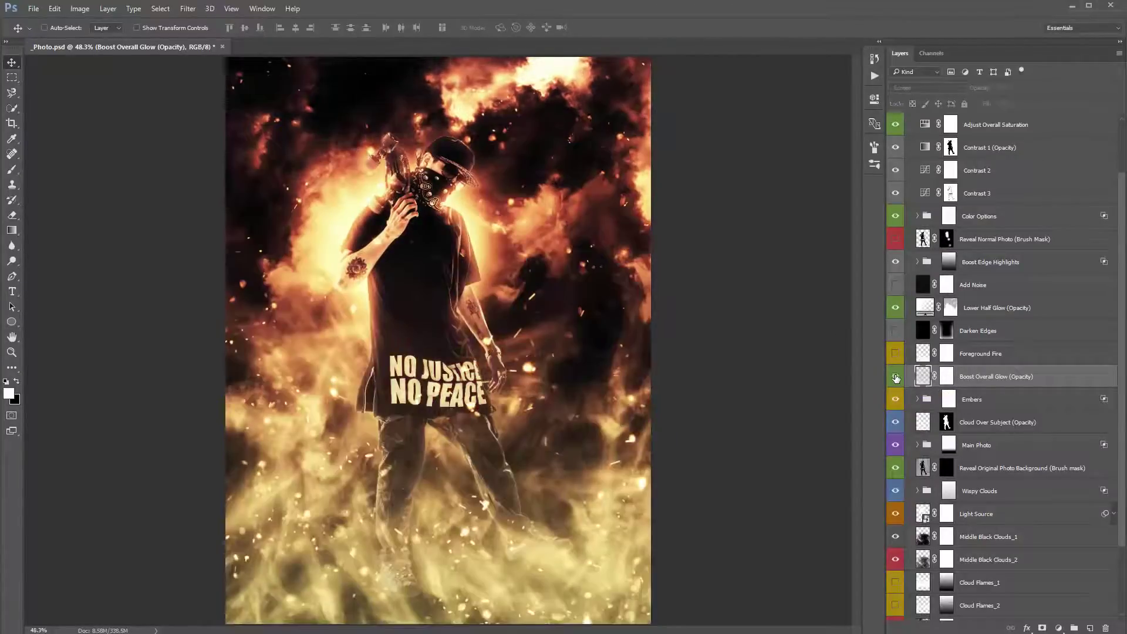
pyautogui.click(896, 377)
pyautogui.click(896, 377)
pyautogui.click(897, 377)
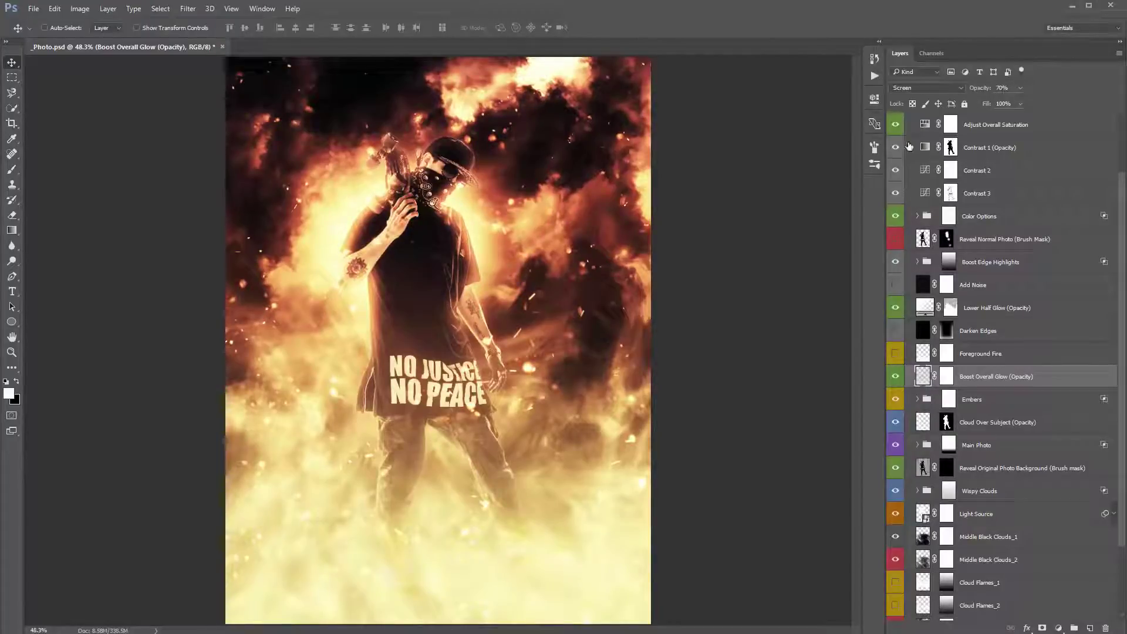
# Try the Boost Overall Glow layer at 25% and 18% opacity, and set it back to 70%
pyautogui.moveTo(989, 86); pyautogui.dragTo(960, 86)
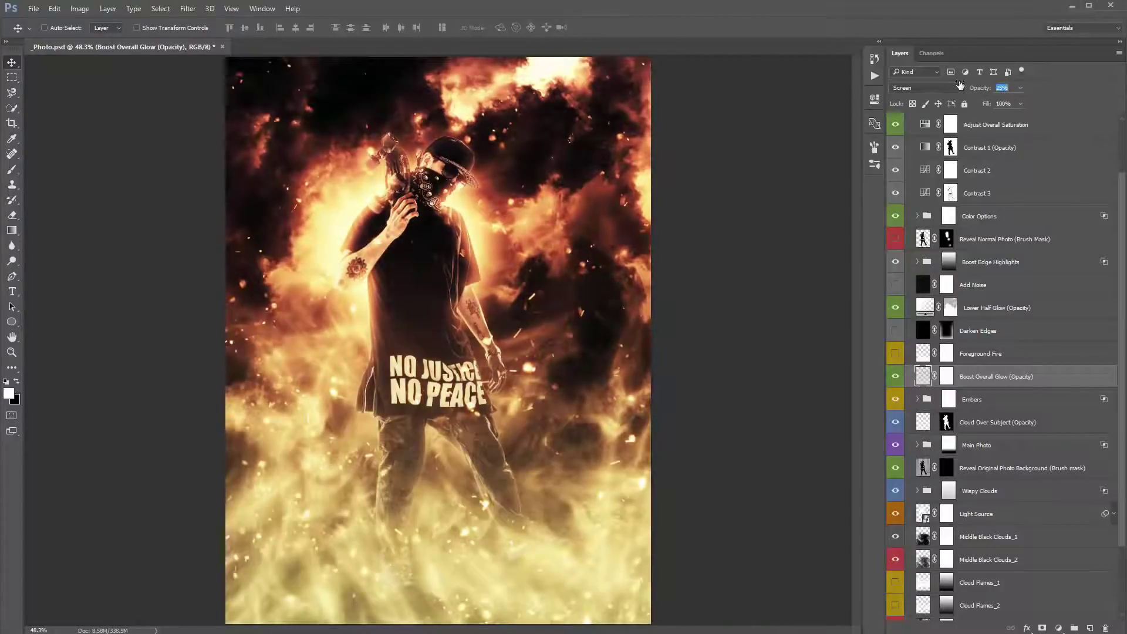
pyautogui.press('7')
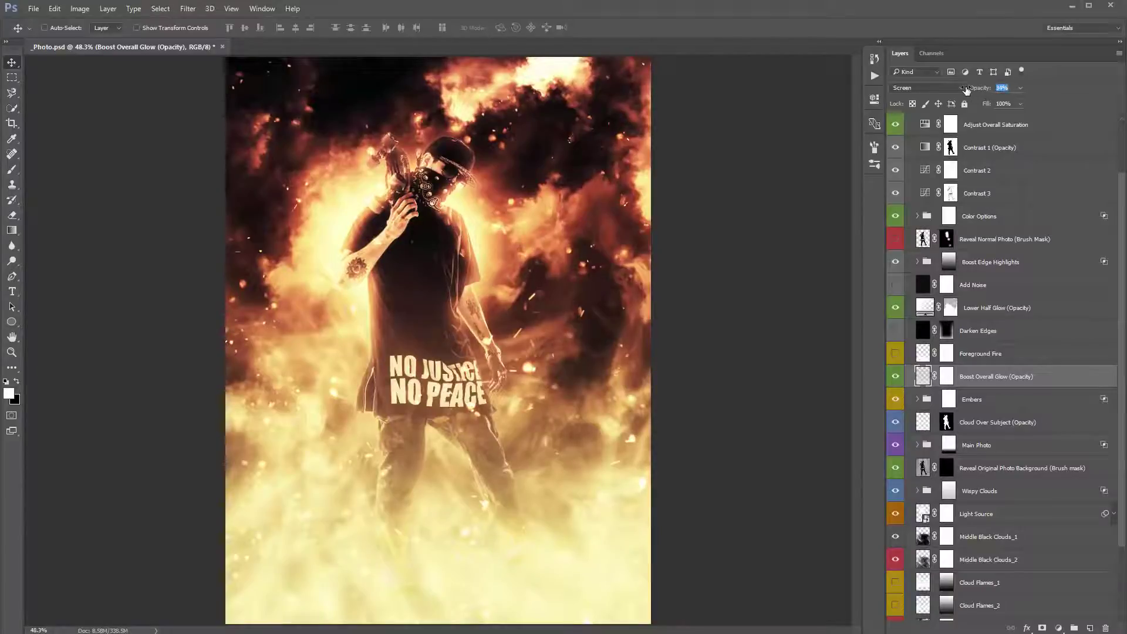
pyautogui.moveTo(977, 87); pyautogui.dragTo(949, 88)
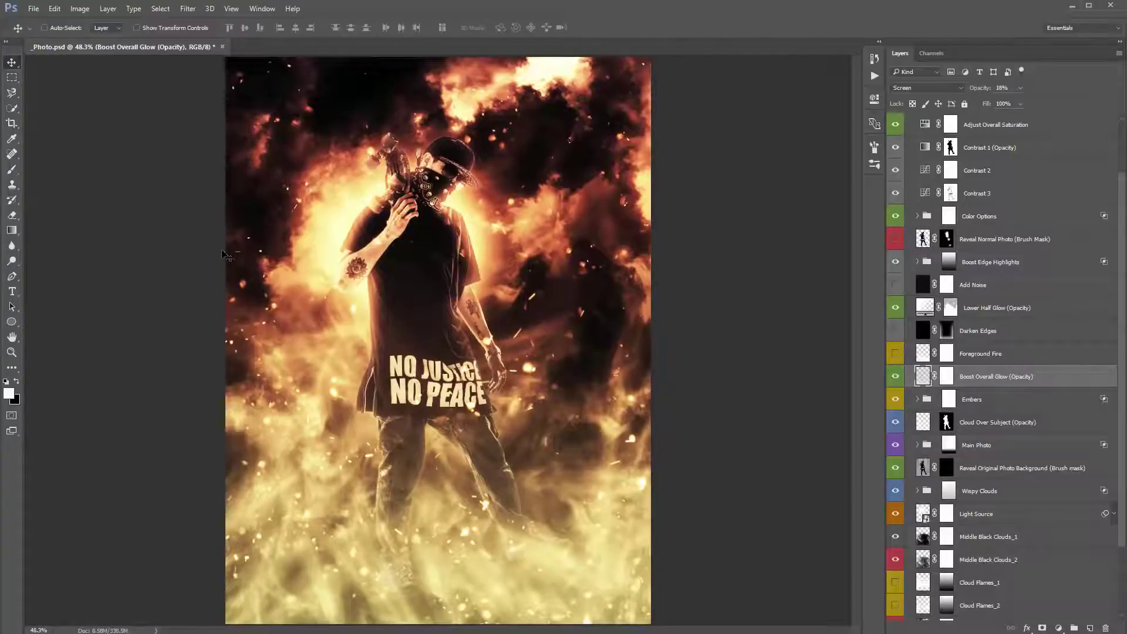
pyautogui.press('7')
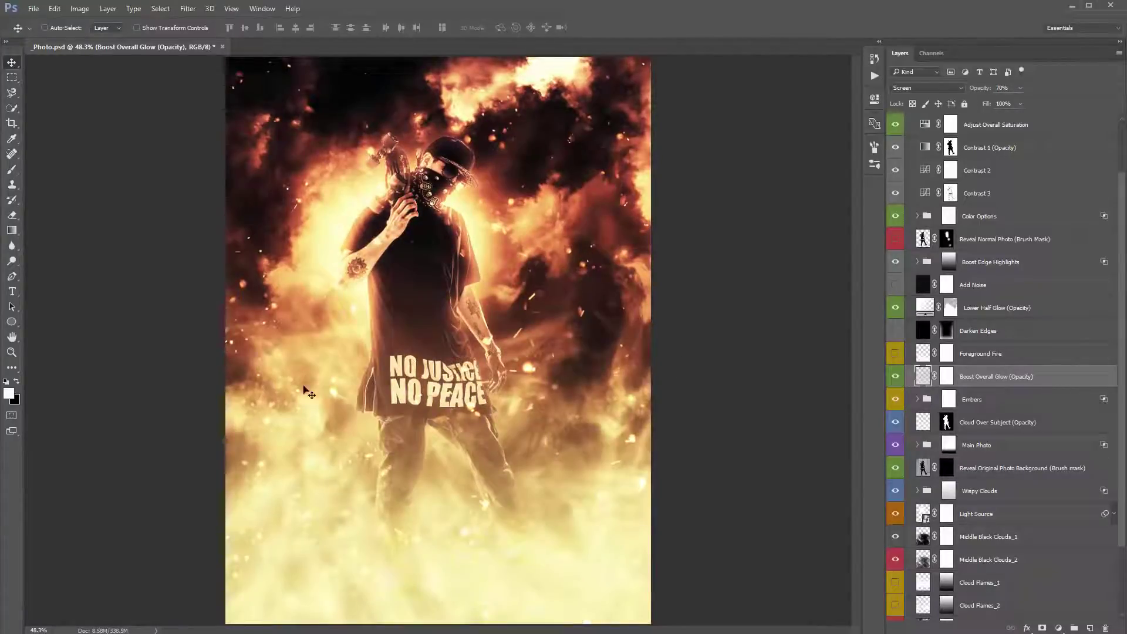
# Paint black on the Boost Overall Glow mask with an 800 px brush over the image's left and right edges
pyautogui.click(946, 376)
pyautogui.press('x')
pyautogui.press('b')
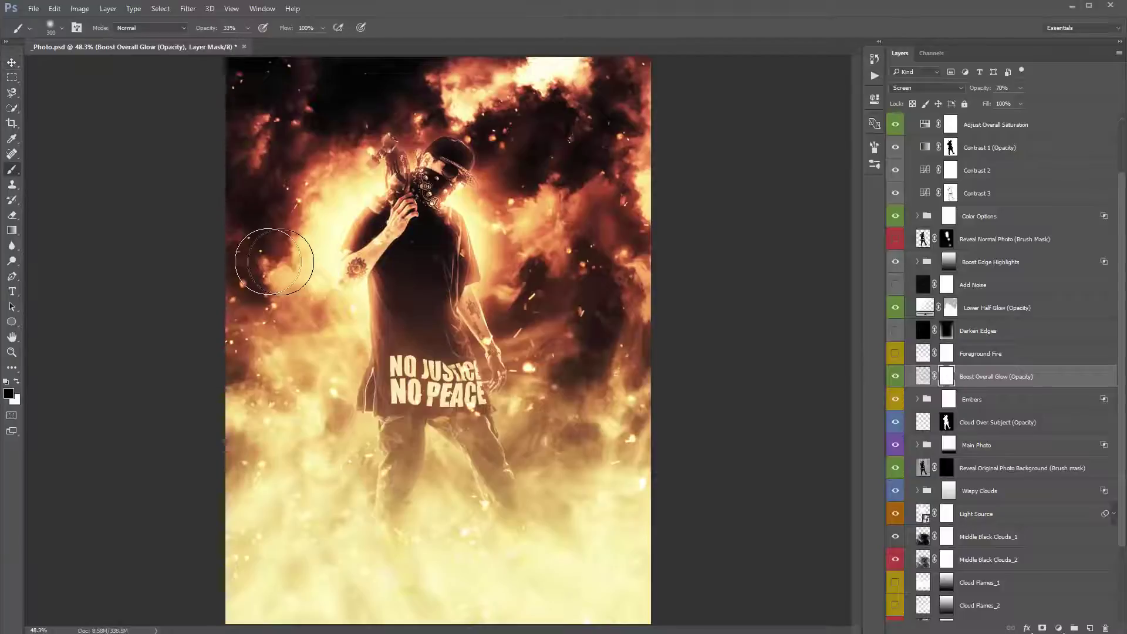
pyautogui.press(']')
pyautogui.press(']')
pyautogui.press(']')
pyautogui.press(']')
pyautogui.press(']')
pyautogui.moveTo(226, 309)
pyautogui.mouseDown()
pyautogui.moveTo(227, 339)
pyautogui.moveTo(231, 282)
pyautogui.mouseUp()
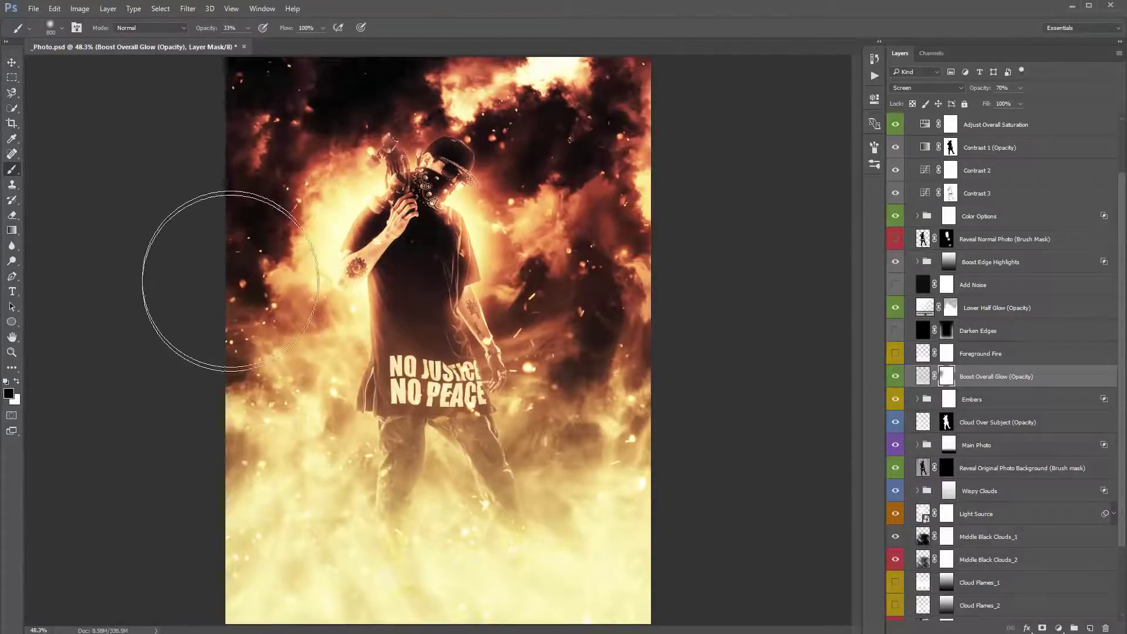
pyautogui.moveTo(712, 302)
pyautogui.mouseDown()
pyautogui.moveTo(717, 332)
pyautogui.moveTo(650, 327)
pyautogui.mouseUp()
pyautogui.press('v')
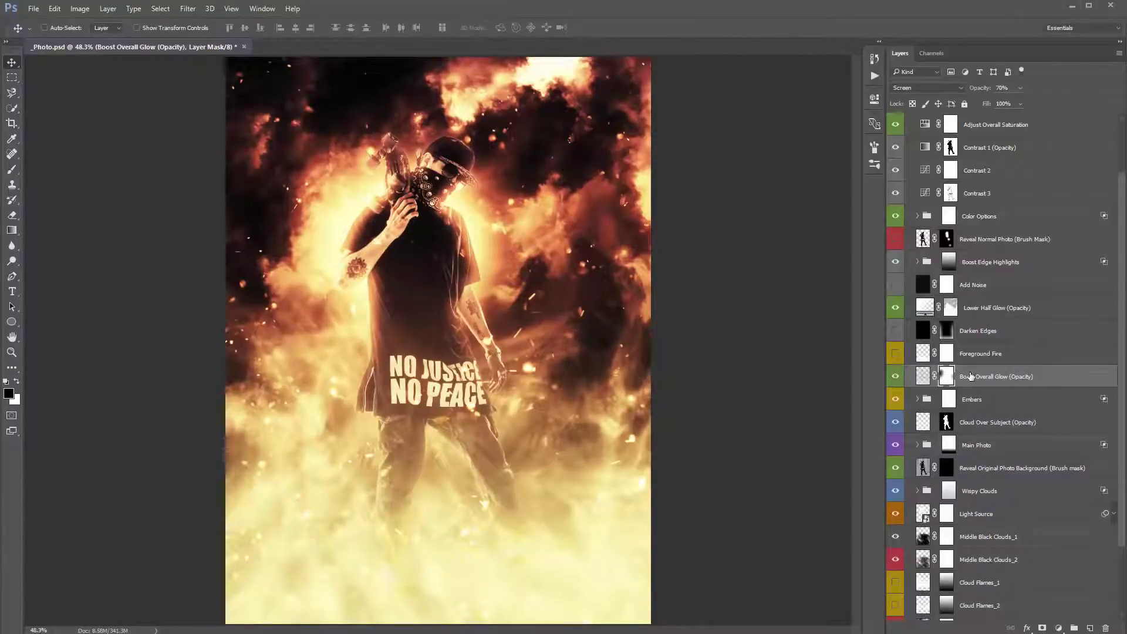
# Preview the Add Noise layer and hide it again, and show the Darken Edges layer
pyautogui.click(982, 291)
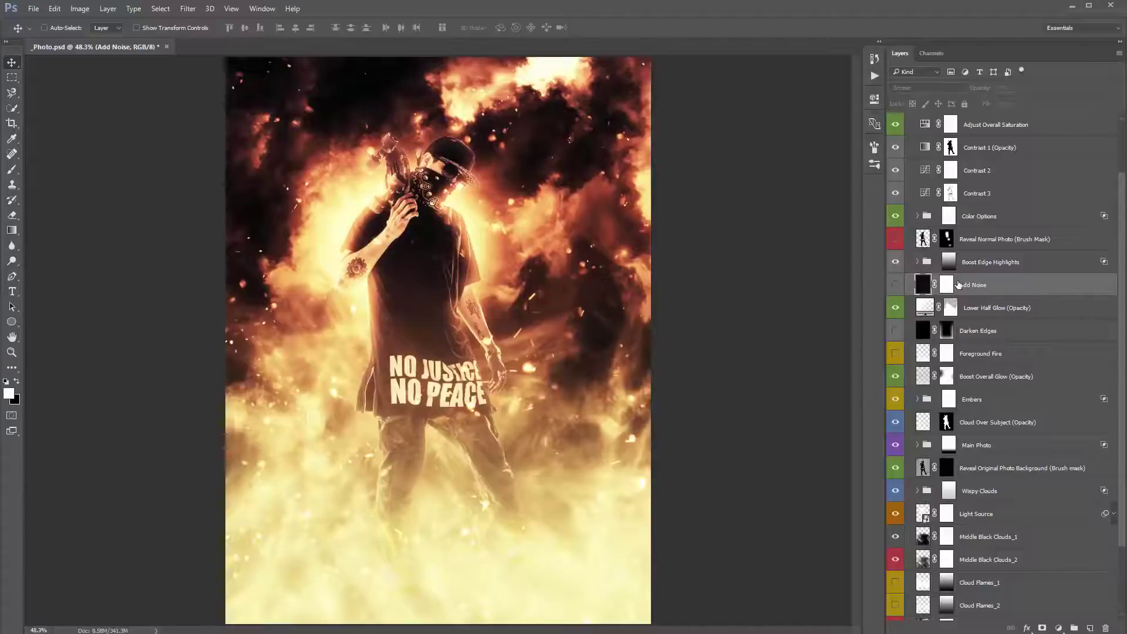
pyautogui.click(900, 285)
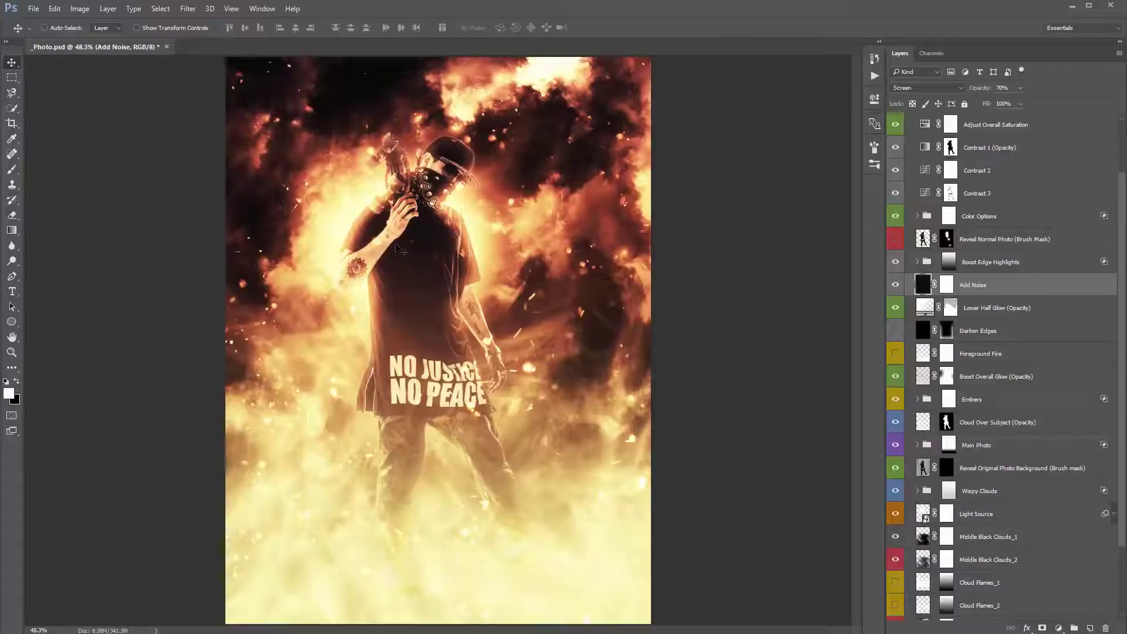
pyautogui.click(895, 285)
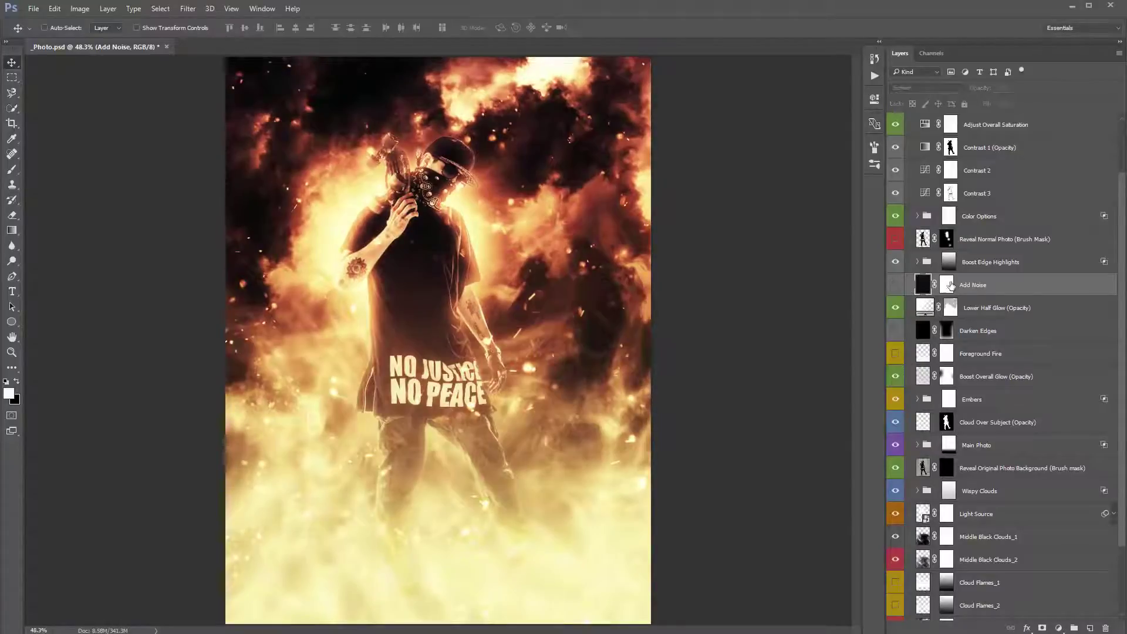
pyautogui.click(974, 337)
pyautogui.click(897, 331)
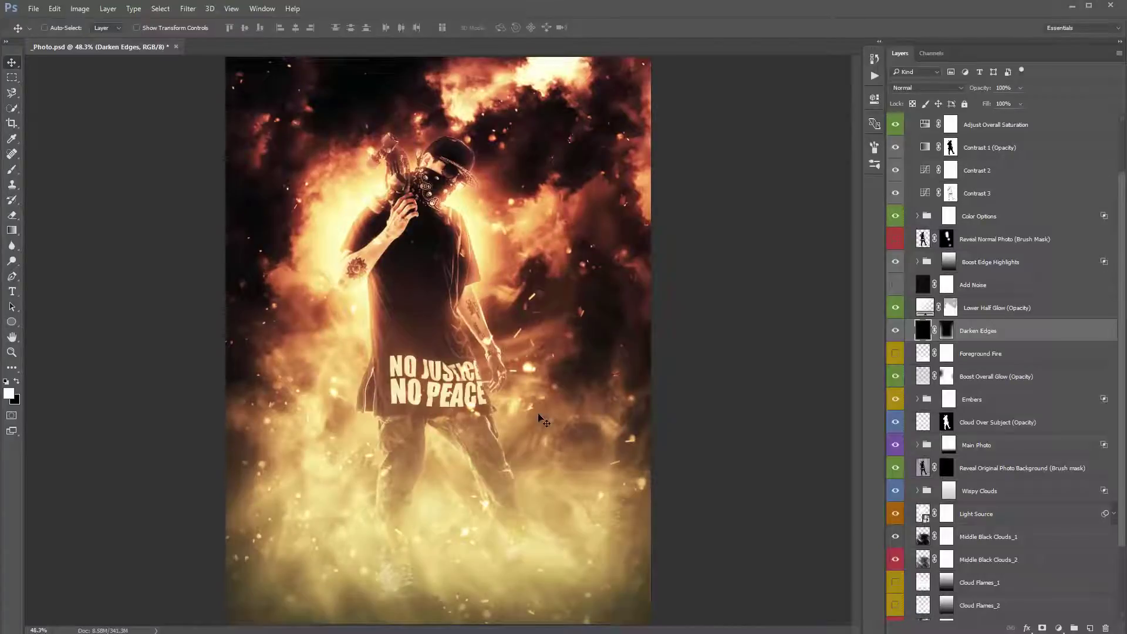
# Hide the Darken Edges layer, show the Foreground Fire layer and set its opacity to 60%
pyautogui.click(895, 331)
pyautogui.click(1005, 361)
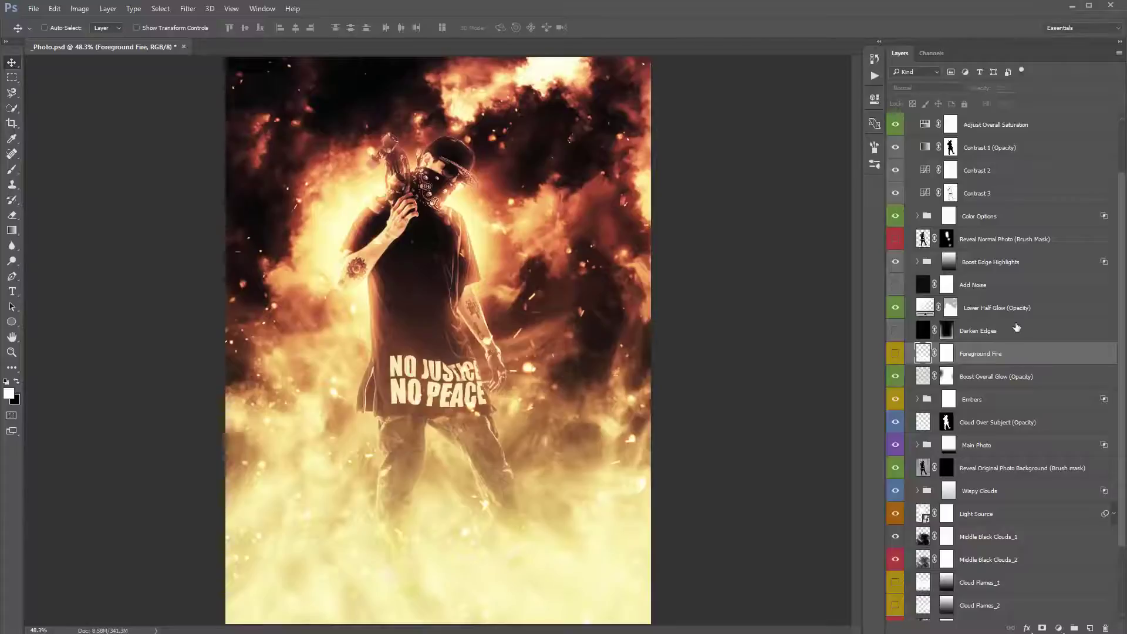
pyautogui.click(896, 354)
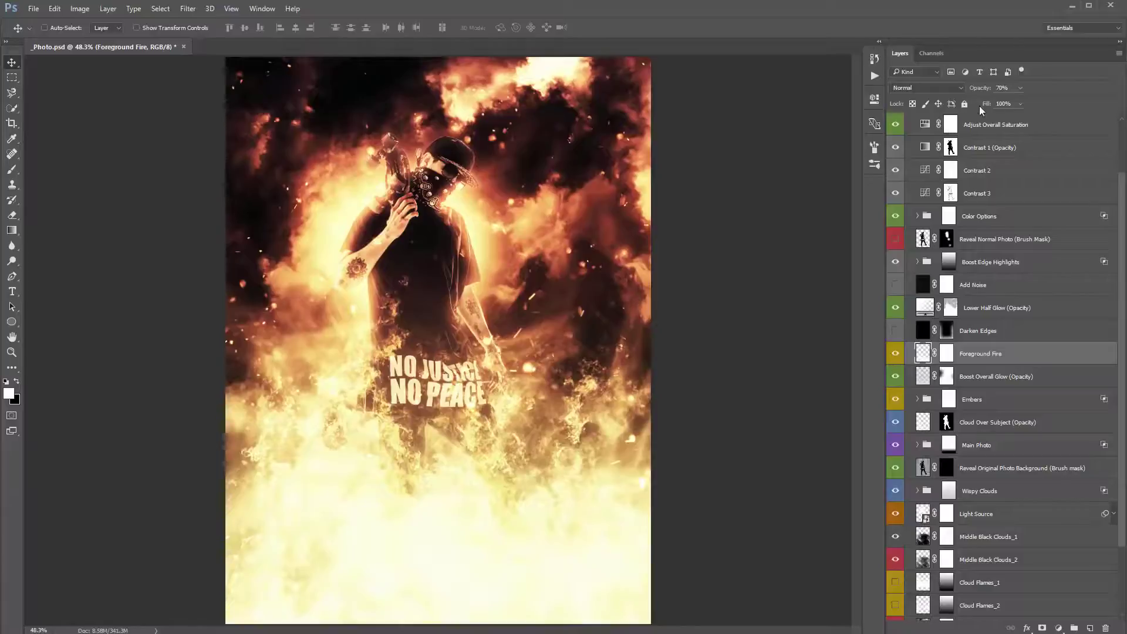
pyautogui.moveTo(987, 88)
pyautogui.mouseDown()
pyautogui.moveTo(969, 90)
pyautogui.moveTo(979, 93)
pyautogui.mouseUp()
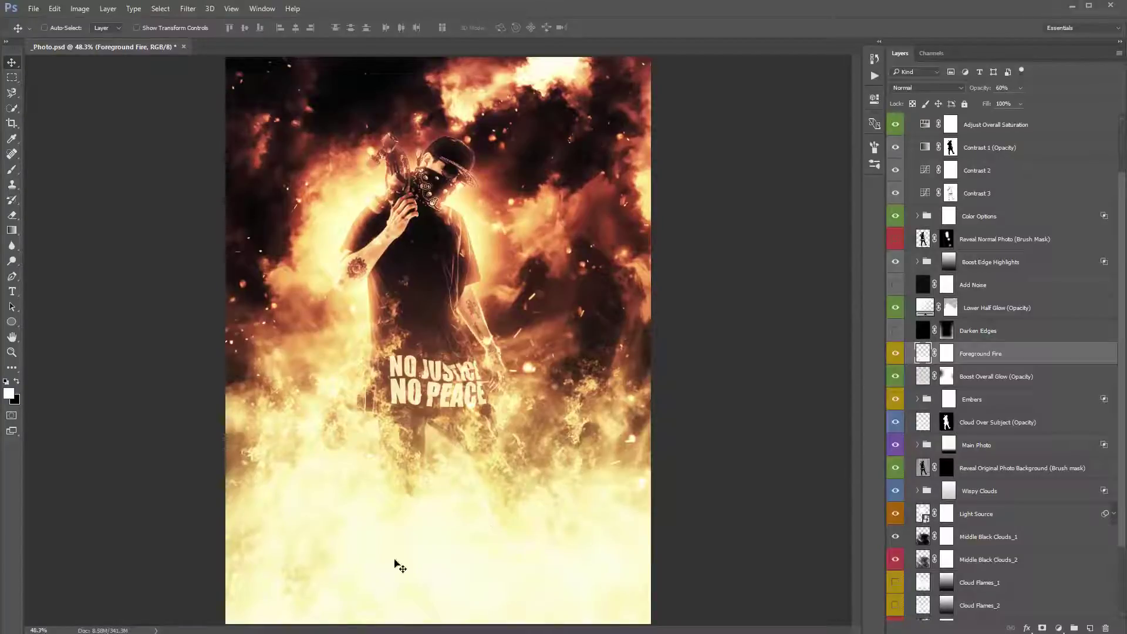
# Paint black on the Foreground Fire mask with an 800 px brush at 33% opacity across the lower part of the image
pyautogui.click(947, 353)
pyautogui.press('b')
pyautogui.press('x')
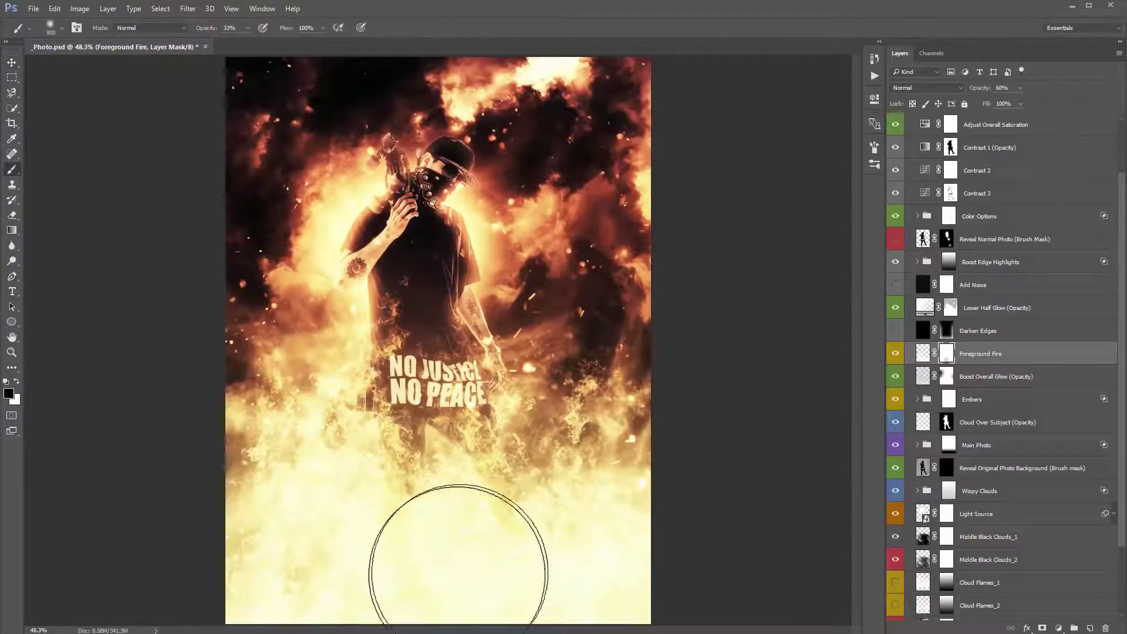
pyautogui.moveTo(530, 577)
pyautogui.mouseDown()
pyautogui.moveTo(693, 591)
pyautogui.moveTo(615, 589)
pyautogui.moveTo(633, 606)
pyautogui.moveTo(367, 583)
pyautogui.moveTo(269, 533)
pyautogui.mouseUp()
pyautogui.press('v')
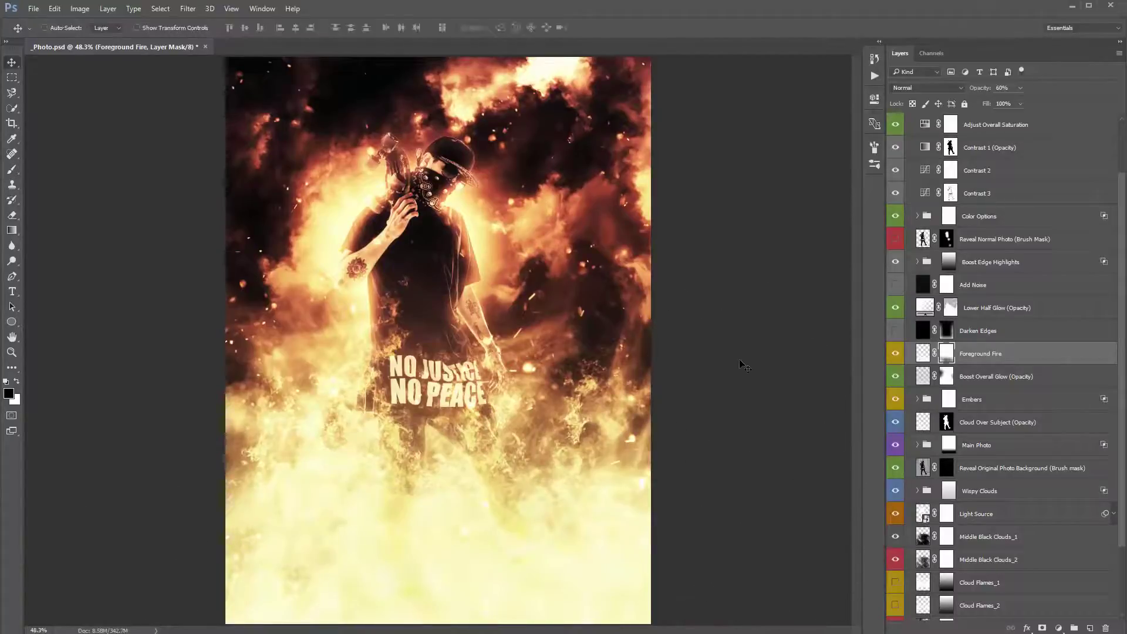
# Move the Foreground Fire layer directly below the Main Photo group, and transform its fire with the mask unlinked
pyautogui.scroll(-4, 1009, 327)
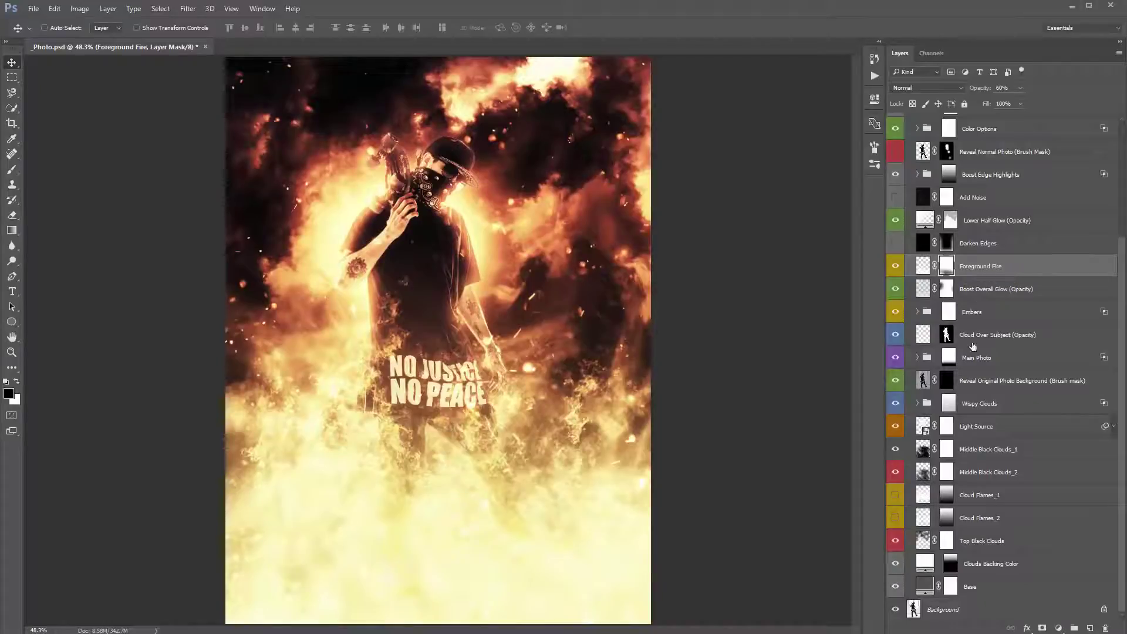
pyautogui.moveTo(977, 267); pyautogui.dragTo(997, 362)
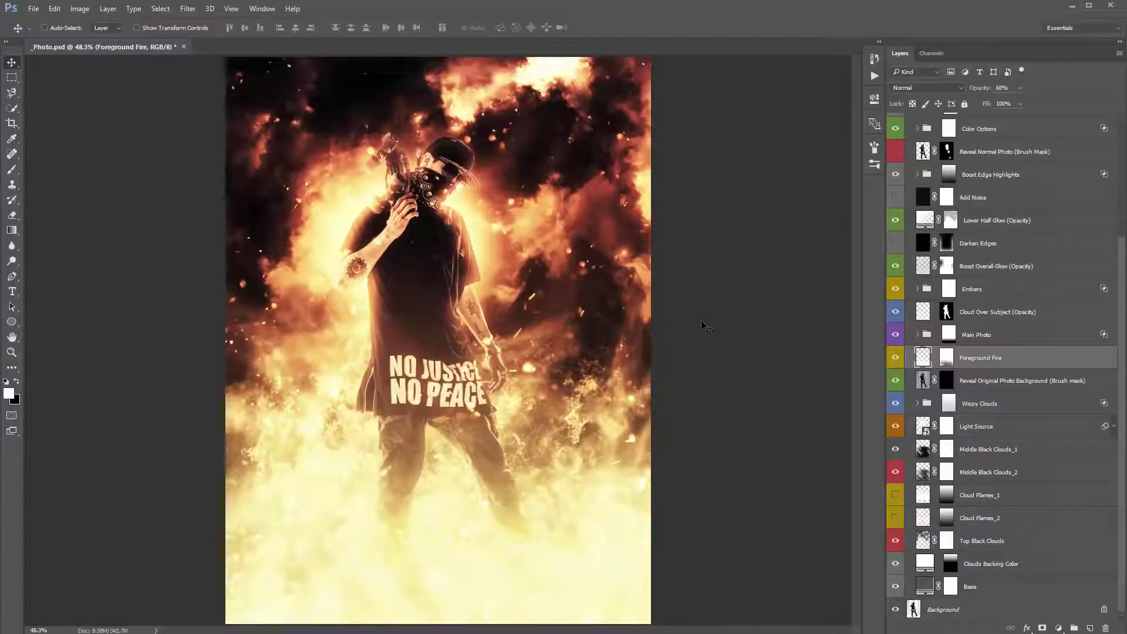
pyautogui.click(55, 9)
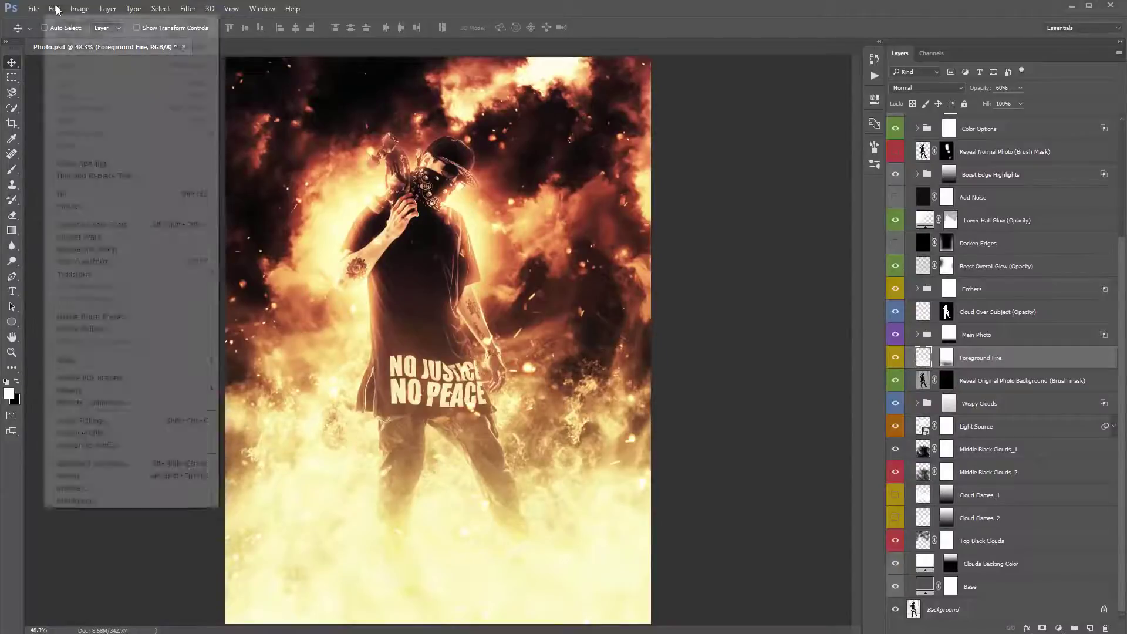
pyautogui.moveTo(103, 276)
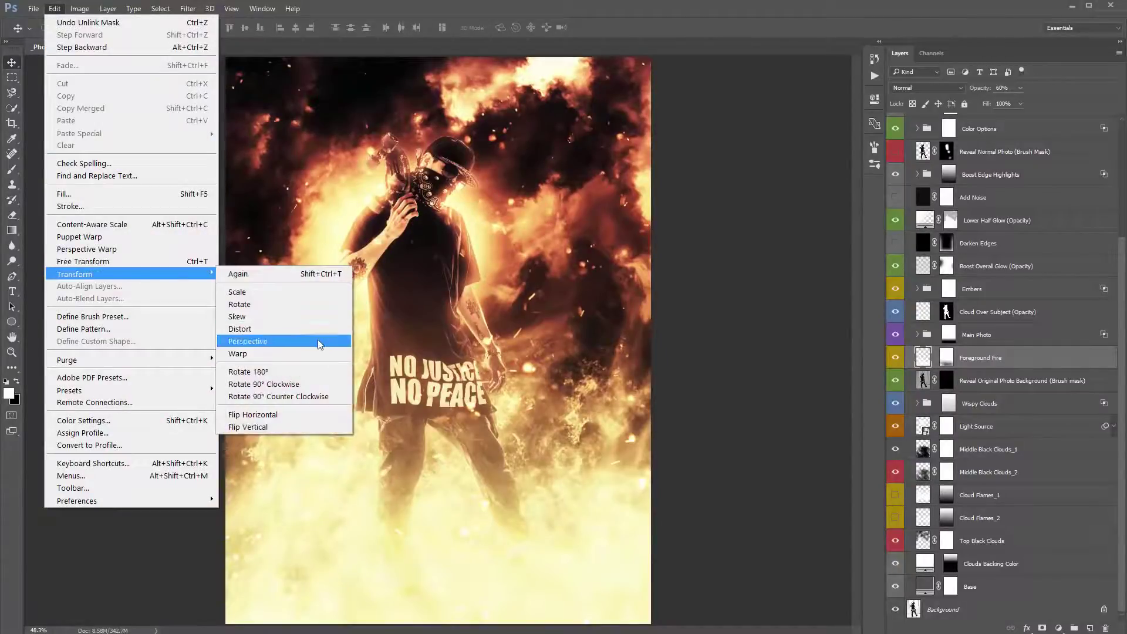
pyautogui.press('Return')
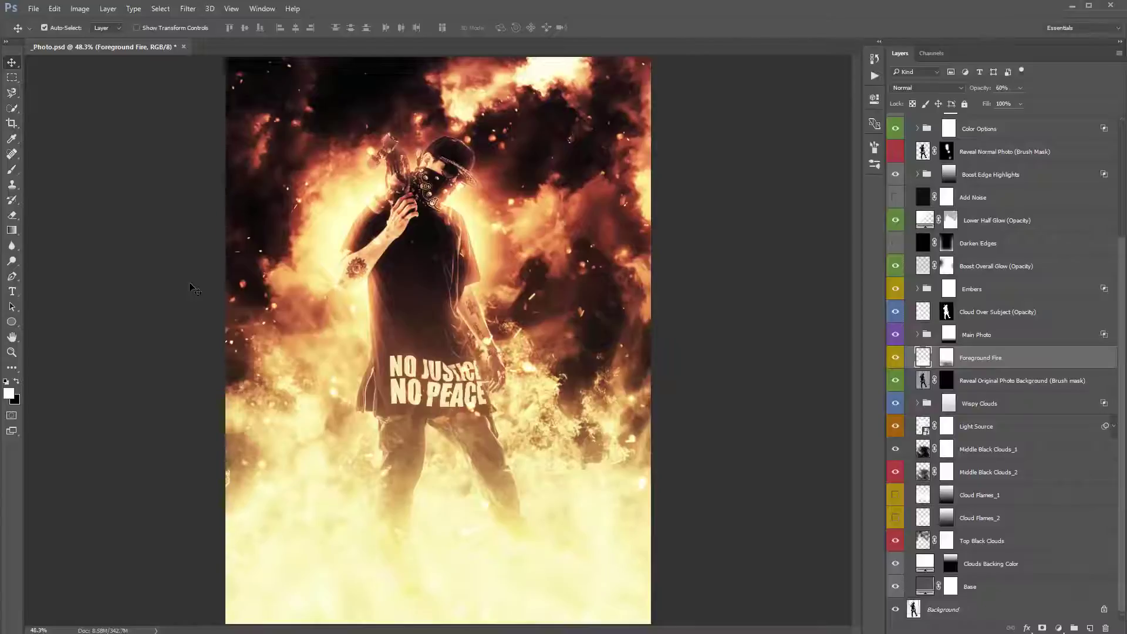
# Undo and redo the Foreground Fire transform repeatedly to compare the flames around the man before and after it
pyautogui.hotkey('ctrl', 'z')
pyautogui.hotkey('ctrl', 'z')
pyautogui.hotkey('ctrl', 'z')
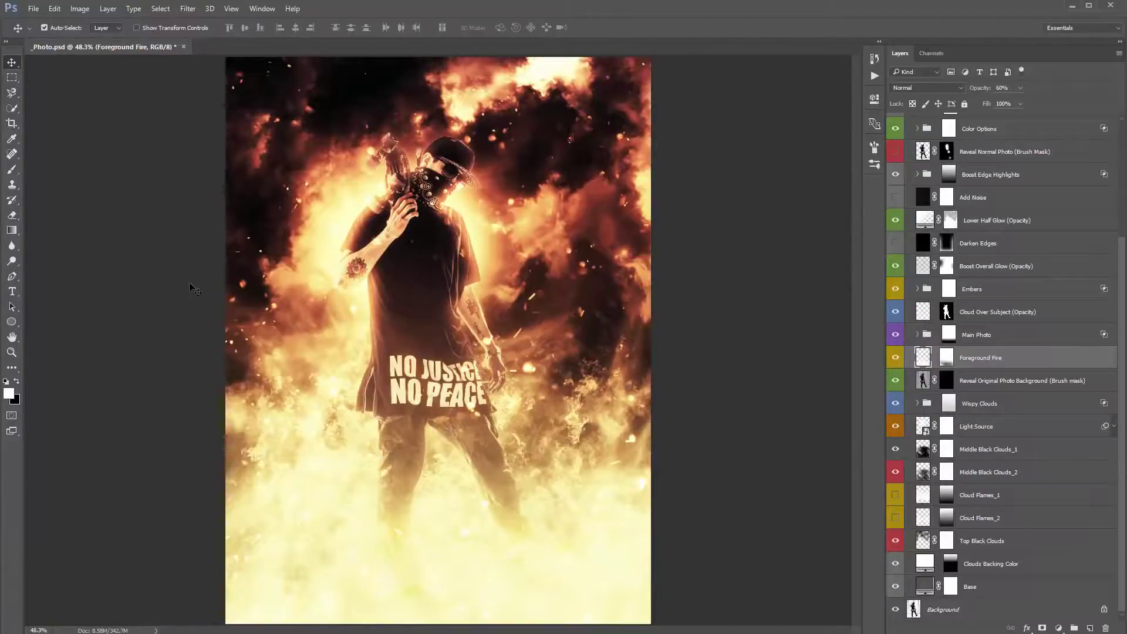
pyautogui.hotkey('ctrl', 'z')
pyautogui.hotkey('ctrl', 'z')
pyautogui.hotkey('ctrl', 'z')
pyautogui.hotkey('ctrl', 'z')
pyautogui.hotkey('ctrl', 'z')
pyautogui.hotkey('ctrl', 'z')
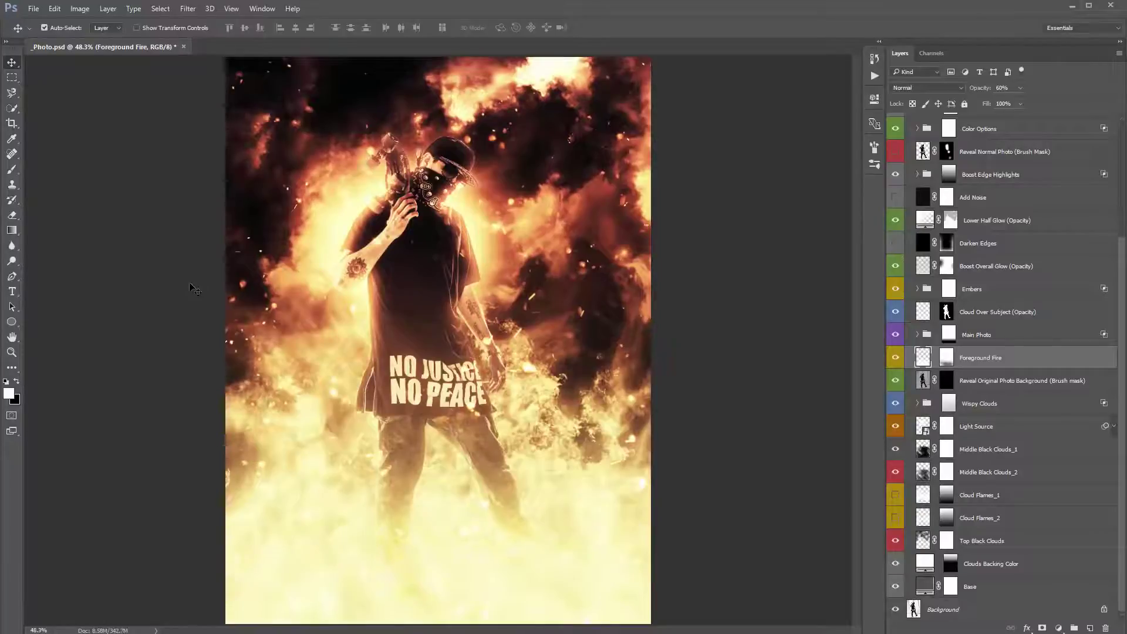
pyautogui.hotkey('ctrl', 'z')
pyautogui.hotkey('ctrl', 'z')
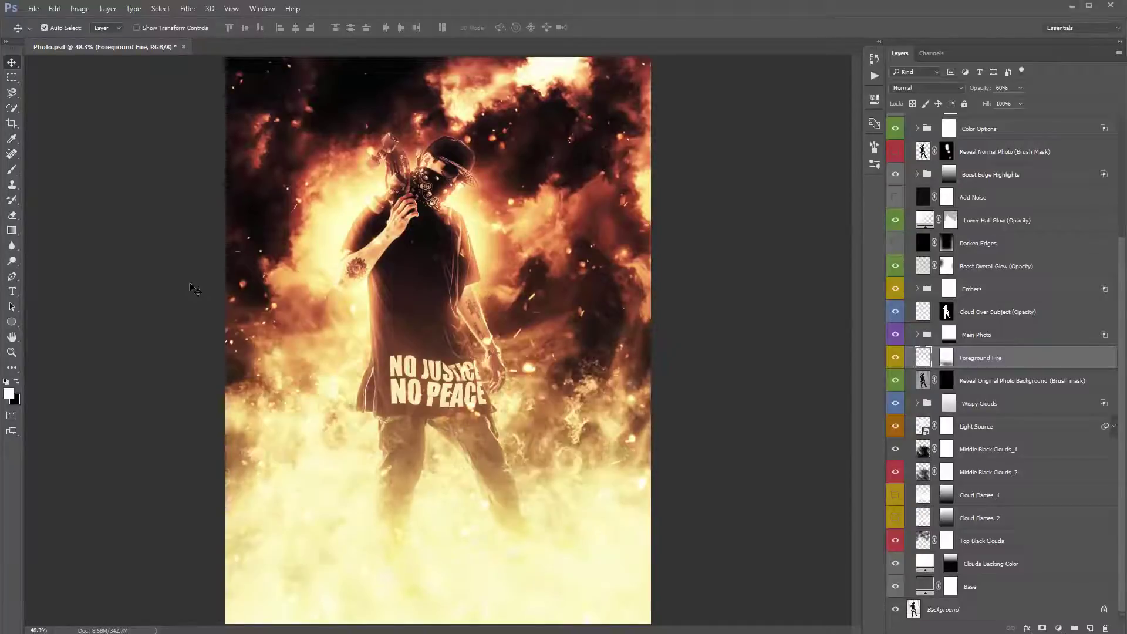
pyautogui.hotkey('ctrl', 'z')
pyautogui.hotkey('ctrl', 'z')
pyautogui.hotkey('ctrl', 'z')
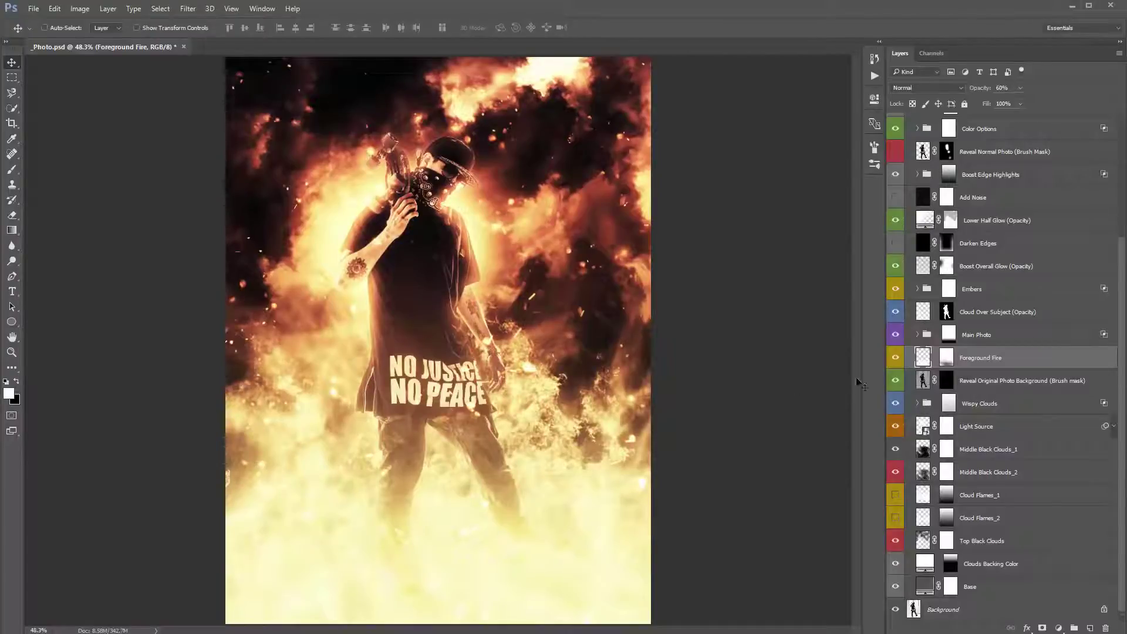
# Toggle the Foreground Fire layer to compare the image with and without it, and leave the layer hidden
pyautogui.click(898, 359)
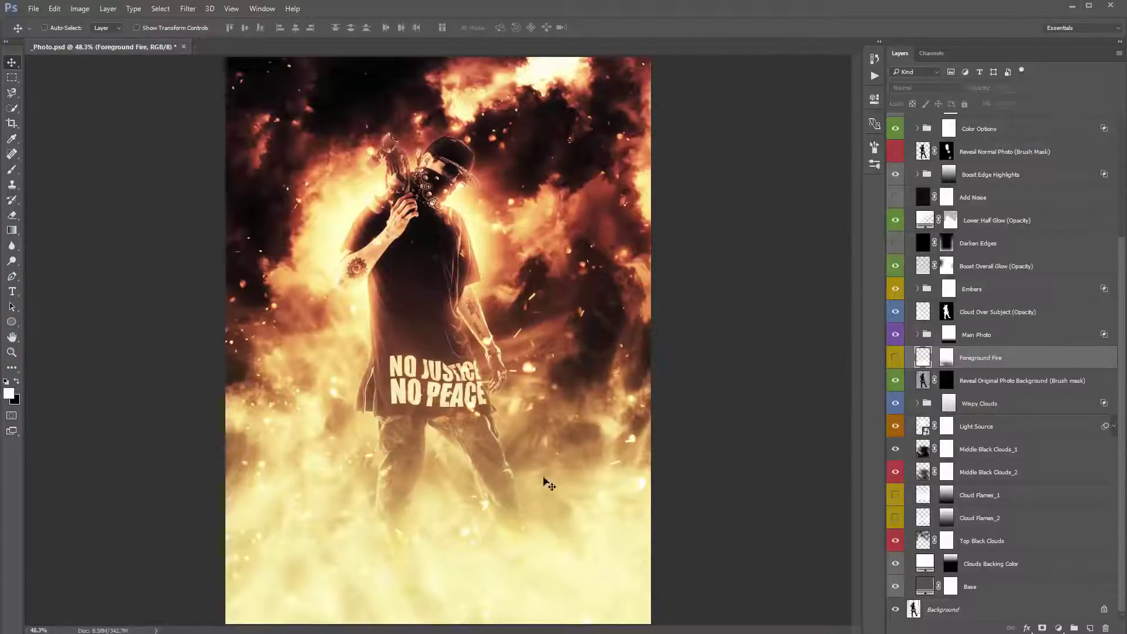
pyautogui.click(897, 357)
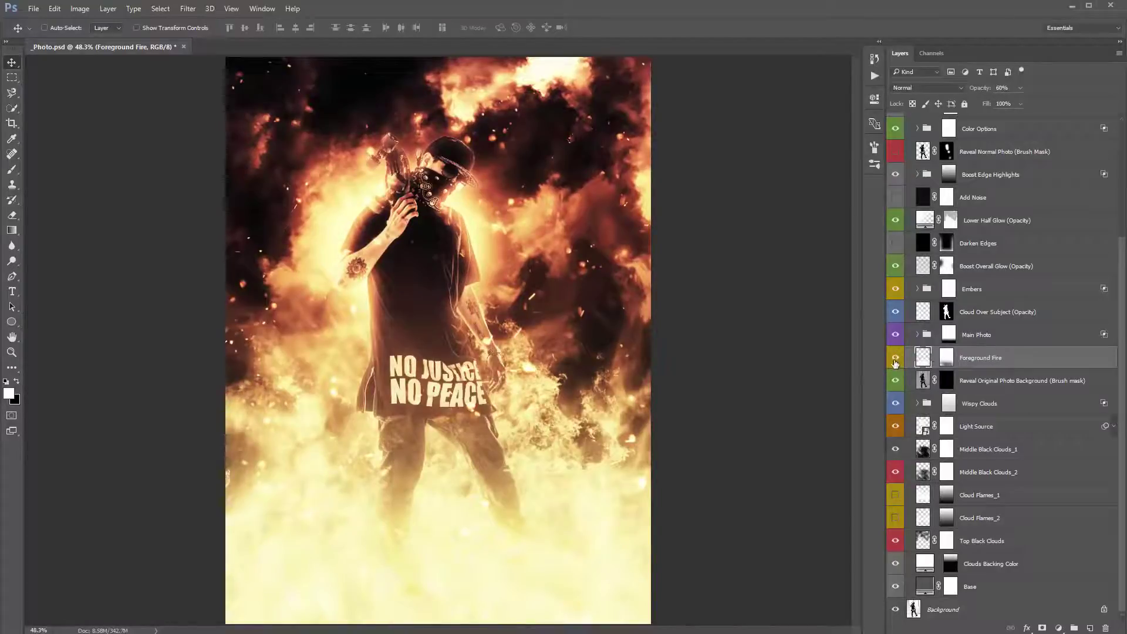
pyautogui.click(894, 359)
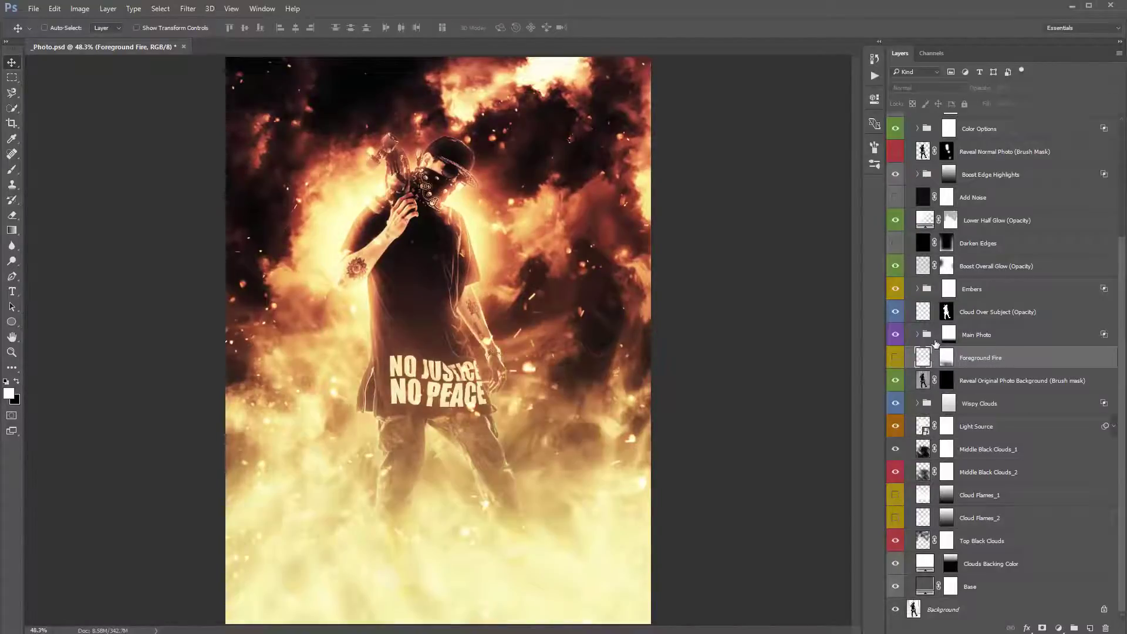
# Try the Cloud Over Subject layer at 100% and 46% opacity
pyautogui.scroll(2, 936, 343)
pyautogui.click(936, 341)
pyautogui.click(992, 360)
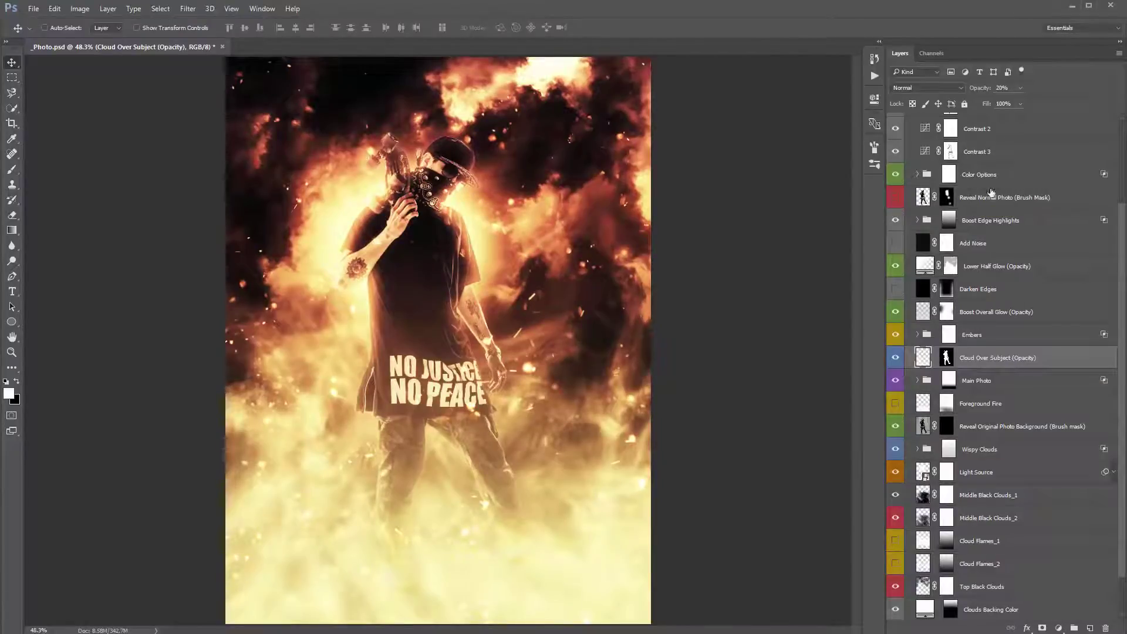
pyautogui.moveTo(973, 90); pyautogui.dragTo(1037, 100)
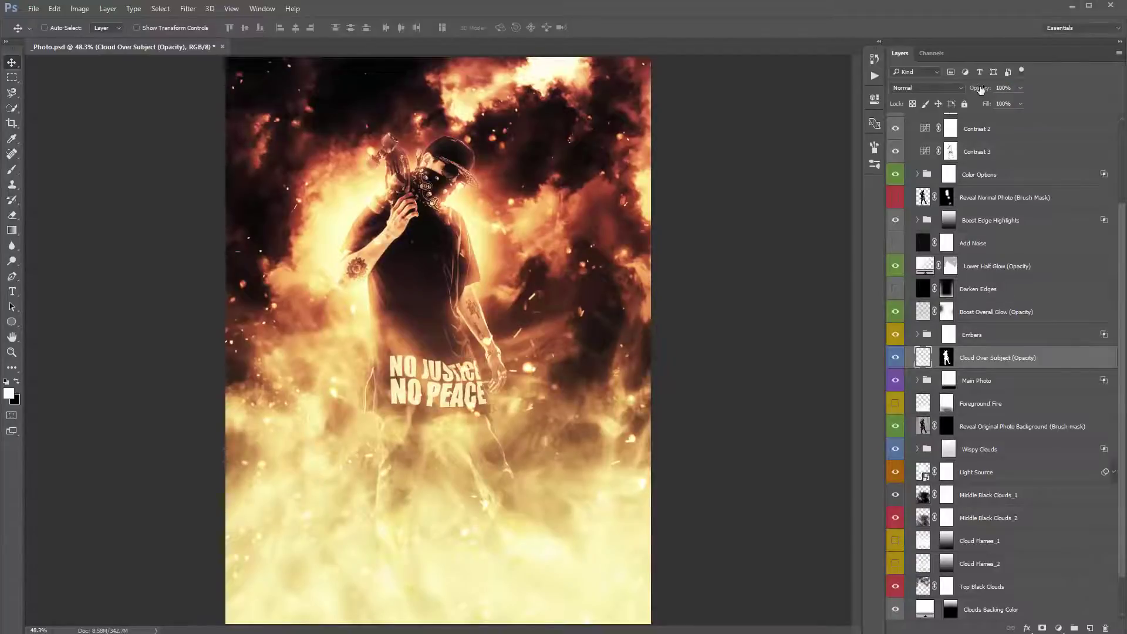
pyautogui.write('42')
pyautogui.write('100')
pyautogui.write('420420')
pyautogui.write('46')
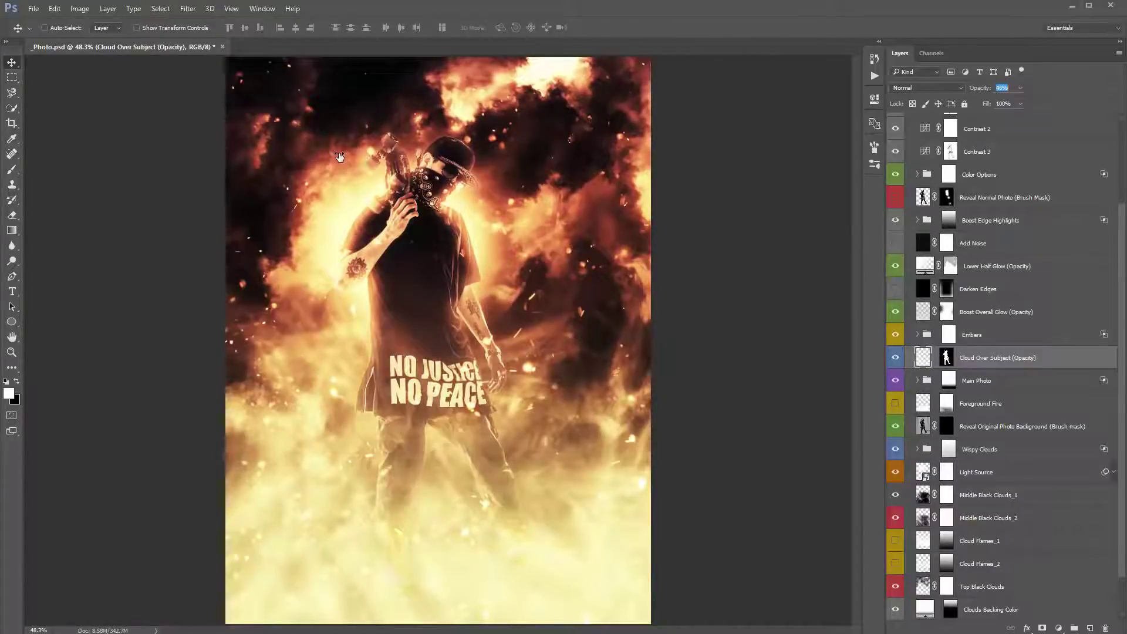
# View the Cloud Over Subject mask on its own, return to the image and set the layer's opacity to 37%
pyautogui.click(948, 360)
pyautogui.keyDown('alt'); pyautogui.click(948, 359); pyautogui.keyUp('alt')
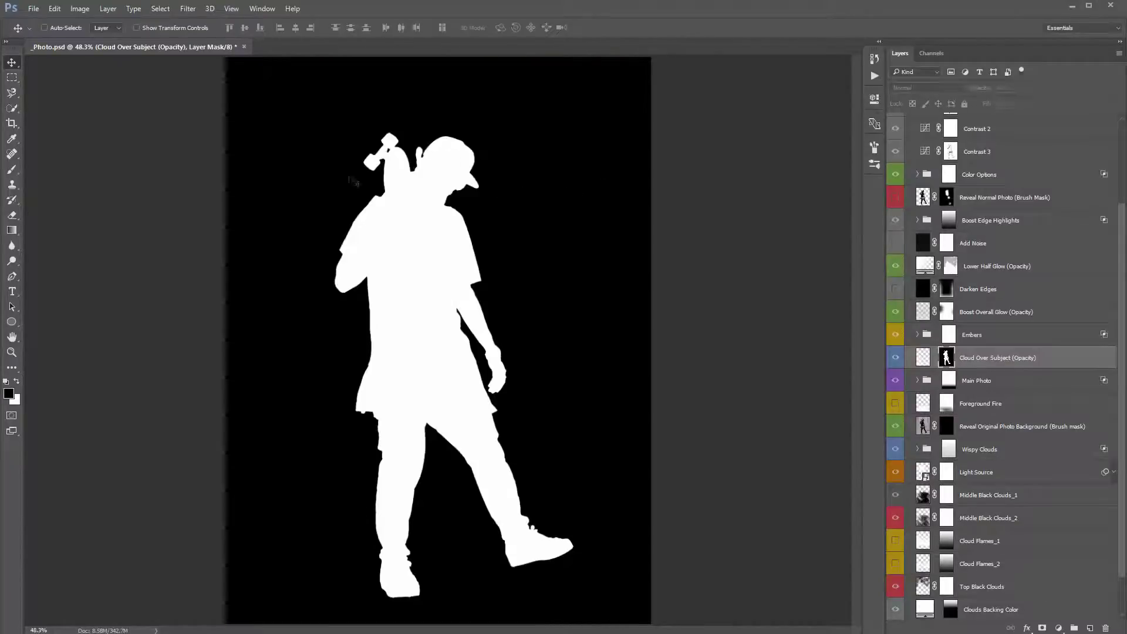
pyautogui.click(920, 360)
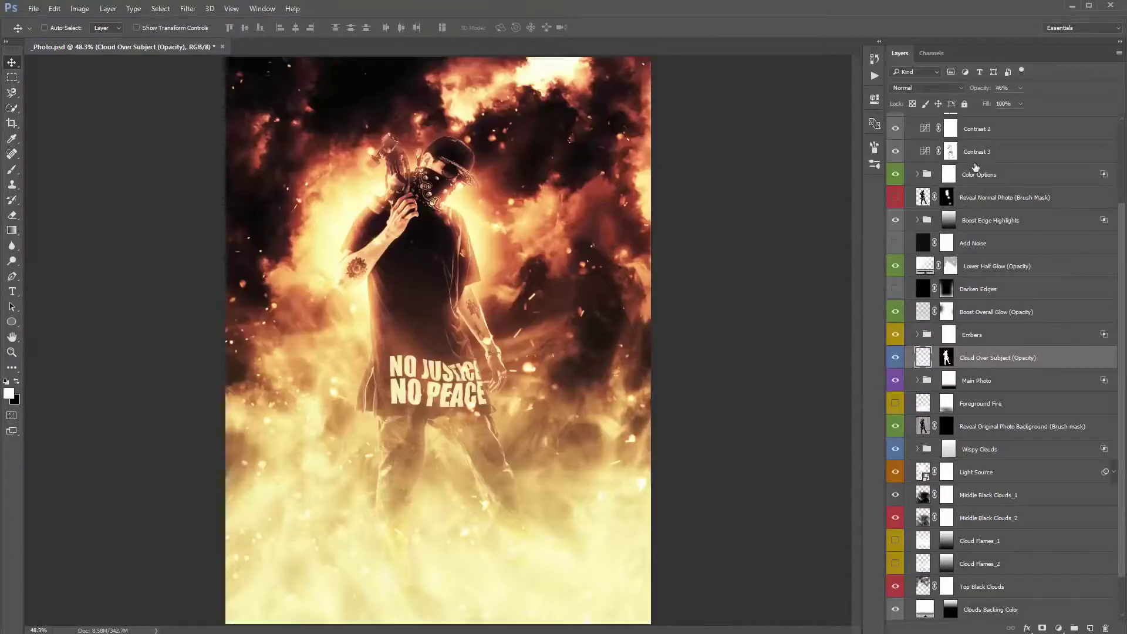
pyautogui.click(989, 93)
pyautogui.moveTo(990, 93); pyautogui.dragTo(970, 94)
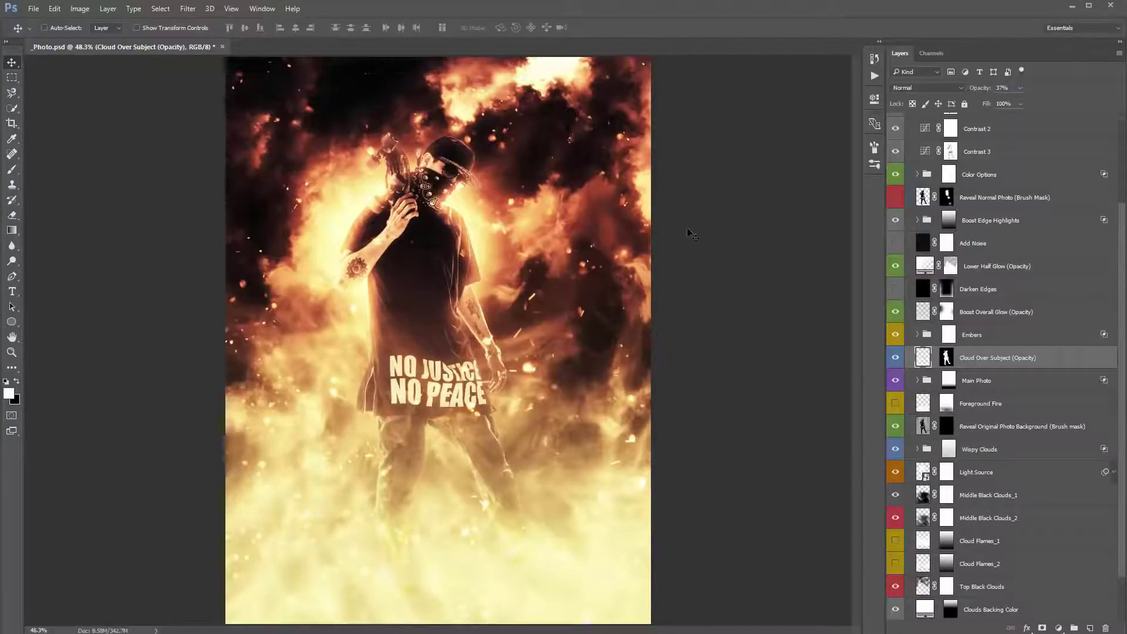
# Select the Reveal Original Photo Background mask, and briefly hide the Rising Sun group to view the original photo
pyautogui.click(974, 380)
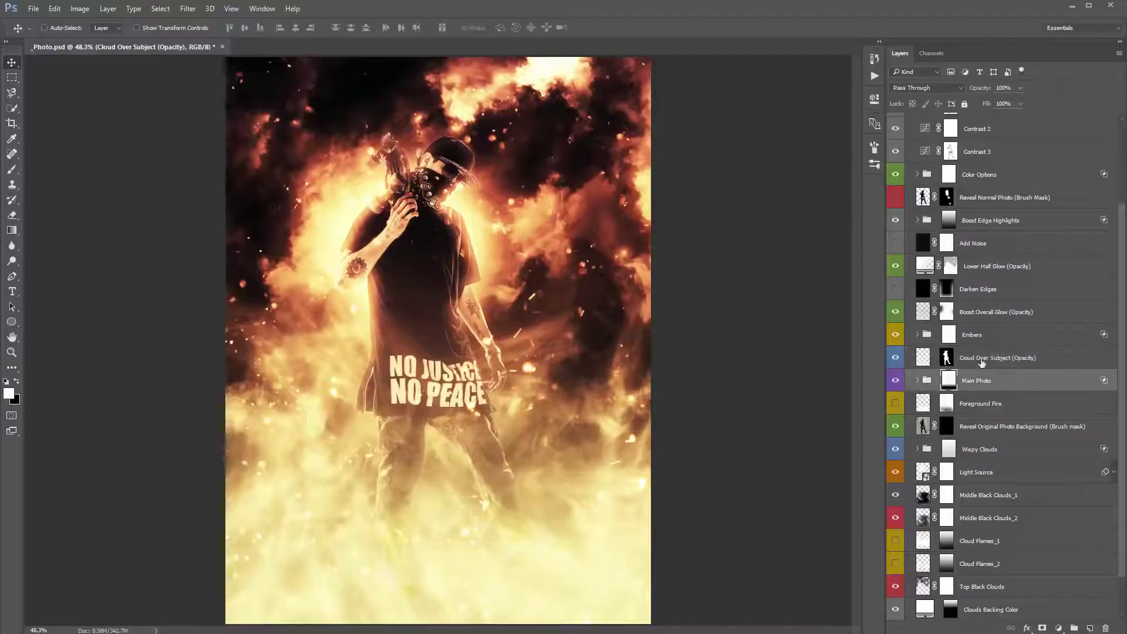
pyautogui.click(986, 401)
pyautogui.scroll(-2, 987, 401)
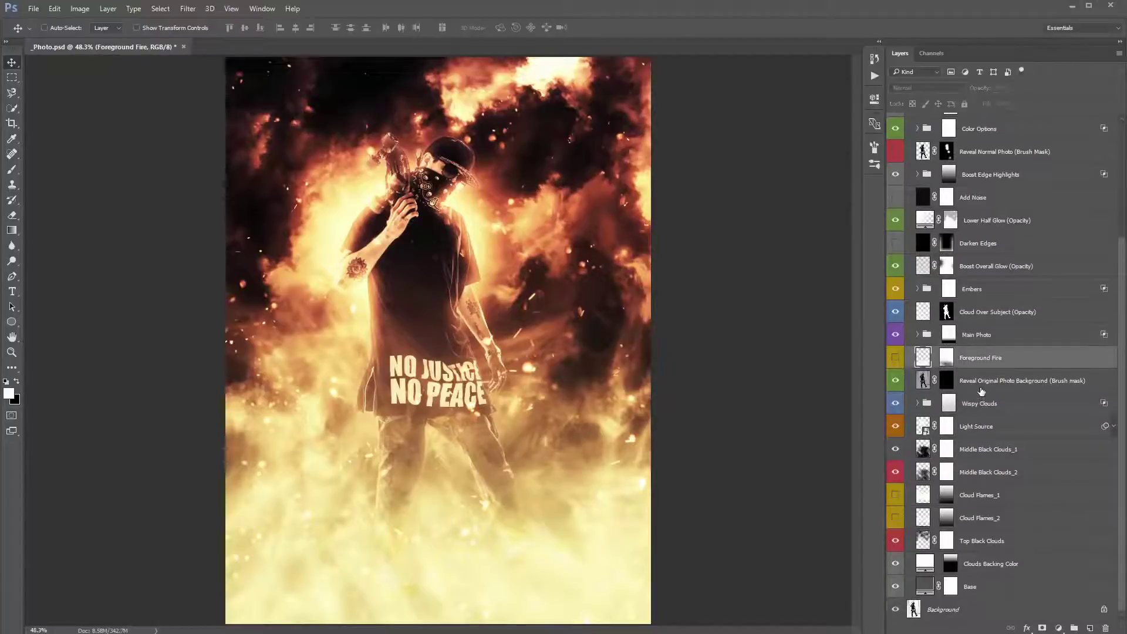
pyautogui.click(966, 383)
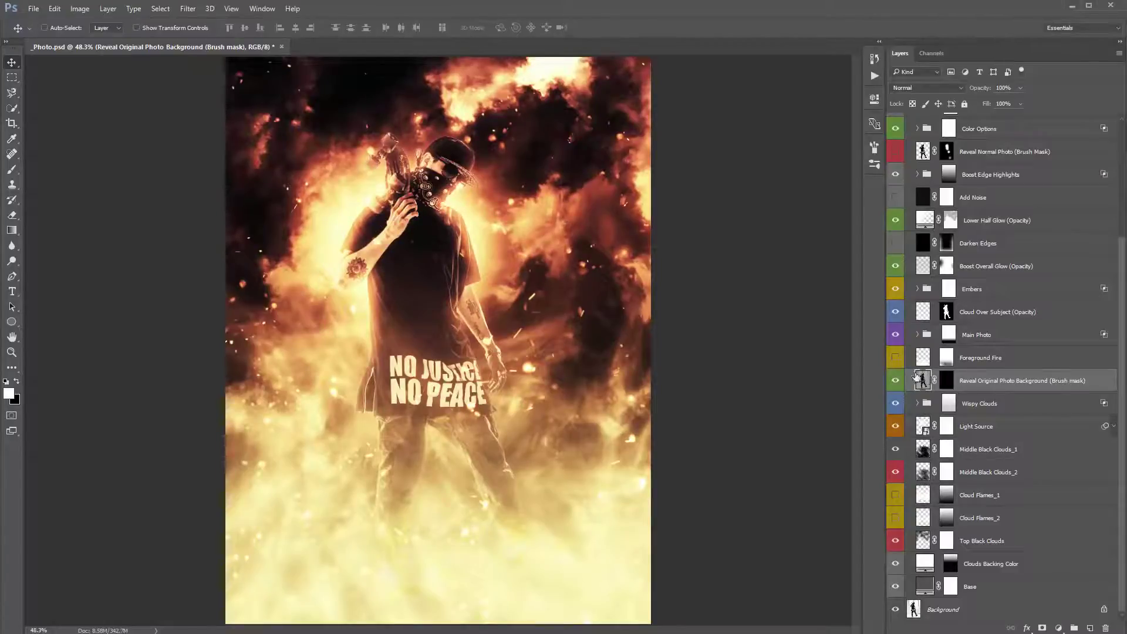
pyautogui.click(950, 382)
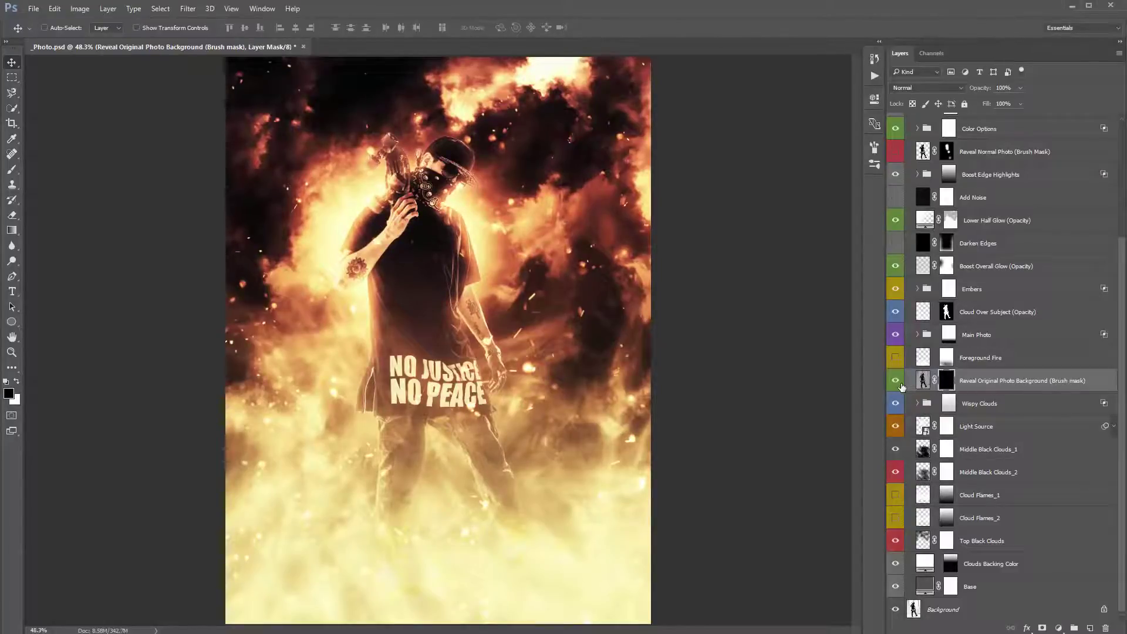
pyautogui.scroll(5, 910, 282)
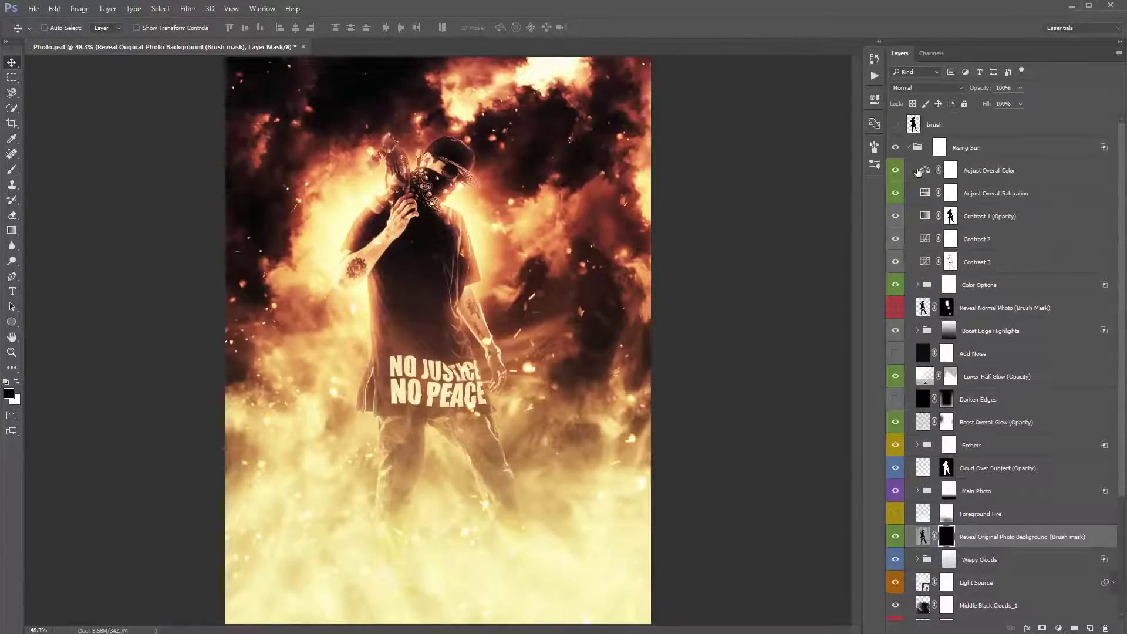
pyautogui.click(897, 148)
pyautogui.scroll(-2, 977, 444)
pyautogui.scroll(-5, 977, 444)
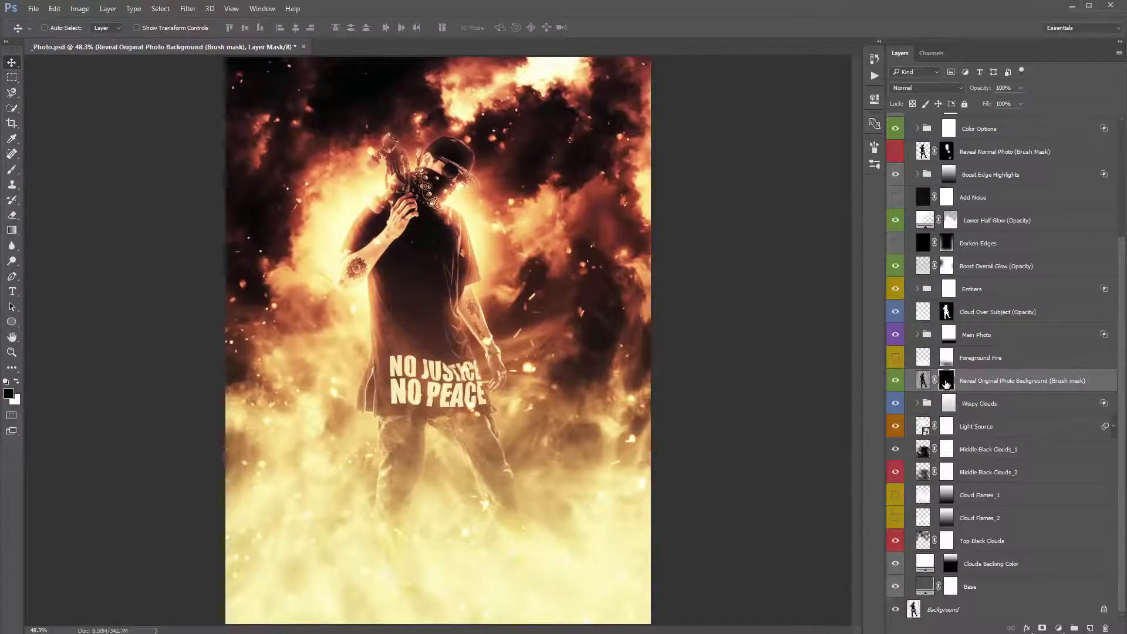
# Paint white on the Reveal Original Photo Background mask with a 400 px brush at 33% opacity along the ground around the man's feet
pyautogui.press('b')
pyautogui.press('x')
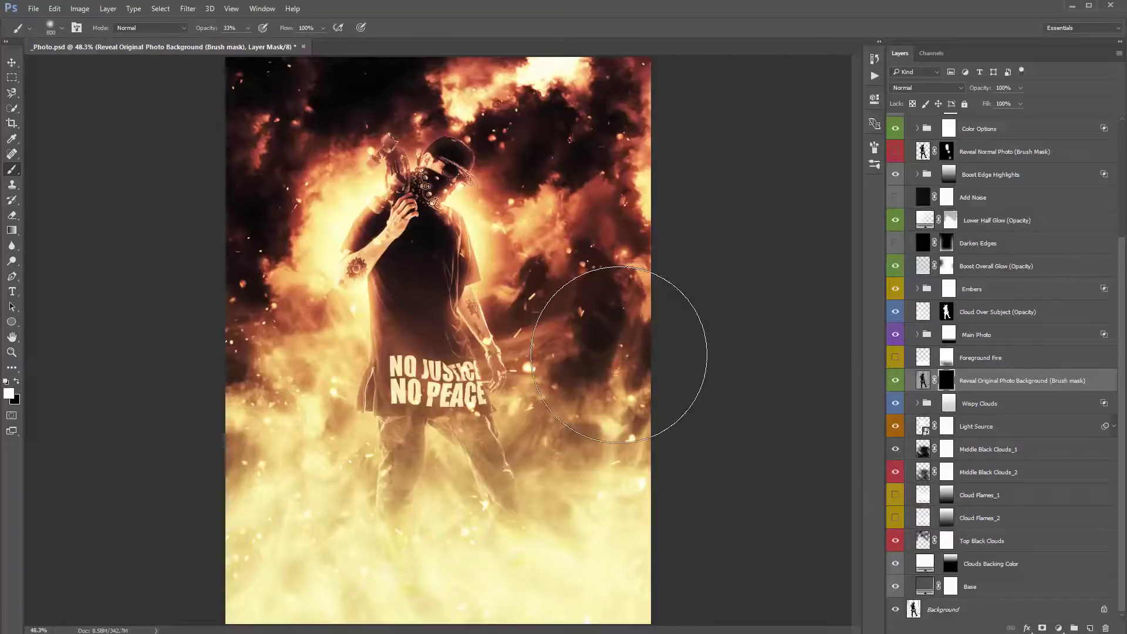
pyautogui.press('[')
pyautogui.press('[')
pyautogui.press('[')
pyautogui.press('[')
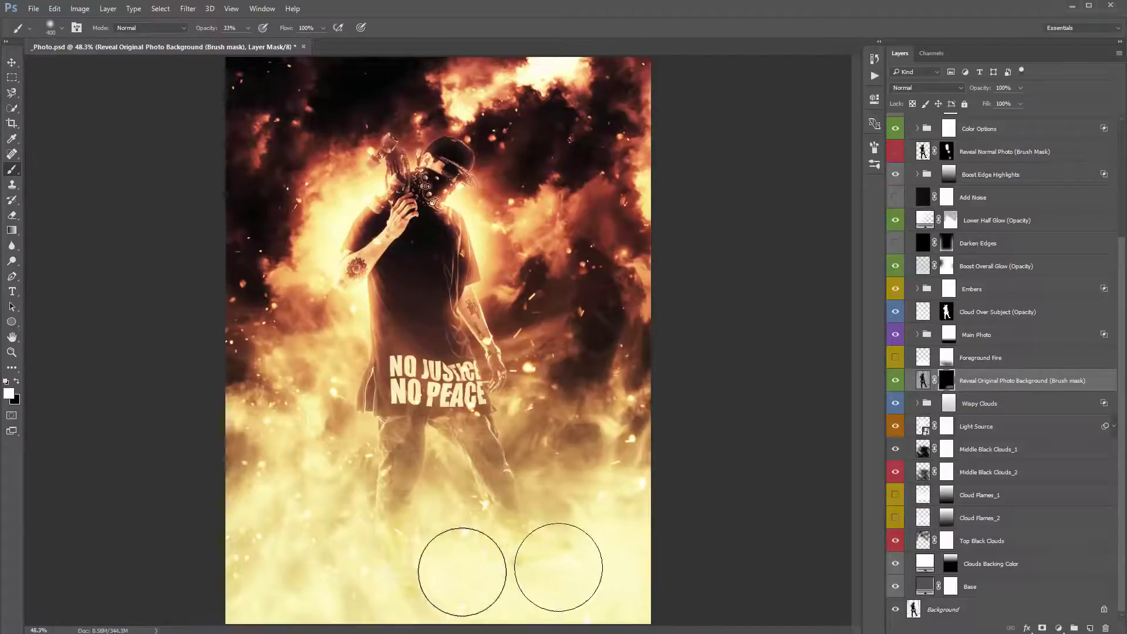
pyautogui.moveTo(462, 573)
pyautogui.mouseDown()
pyautogui.moveTo(331, 566)
pyautogui.moveTo(463, 565)
pyautogui.moveTo(194, 539)
pyautogui.moveTo(355, 566)
pyautogui.mouseUp()
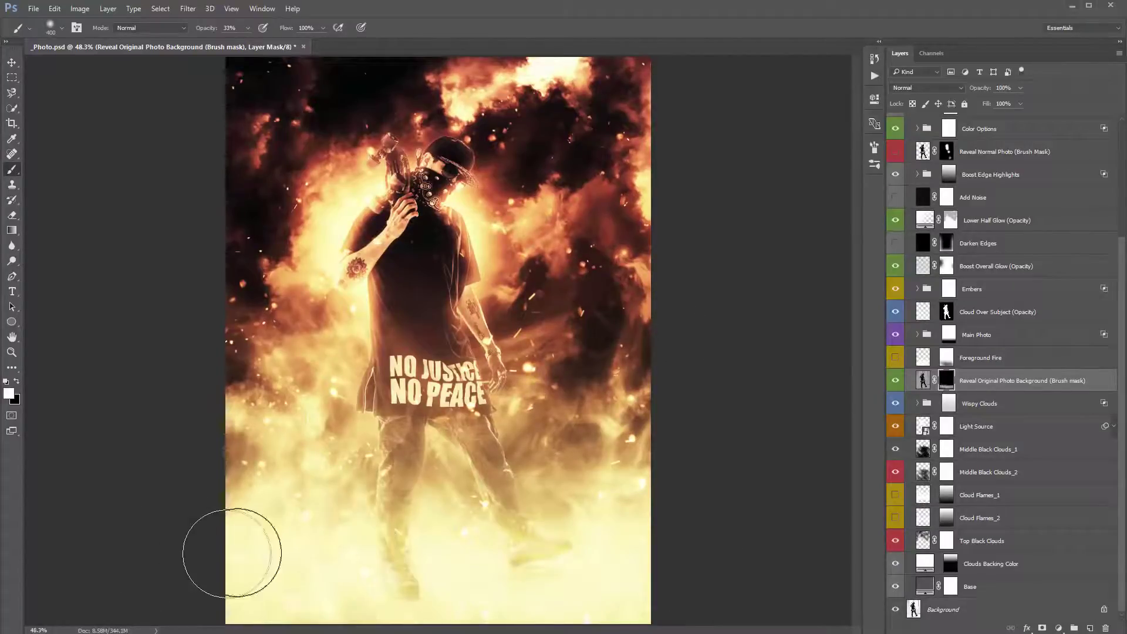
pyautogui.moveTo(233, 553)
pyautogui.mouseDown()
pyautogui.moveTo(421, 512)
pyautogui.moveTo(595, 512)
pyautogui.moveTo(497, 549)
pyautogui.moveTo(561, 569)
pyautogui.moveTo(411, 560)
pyautogui.mouseUp()
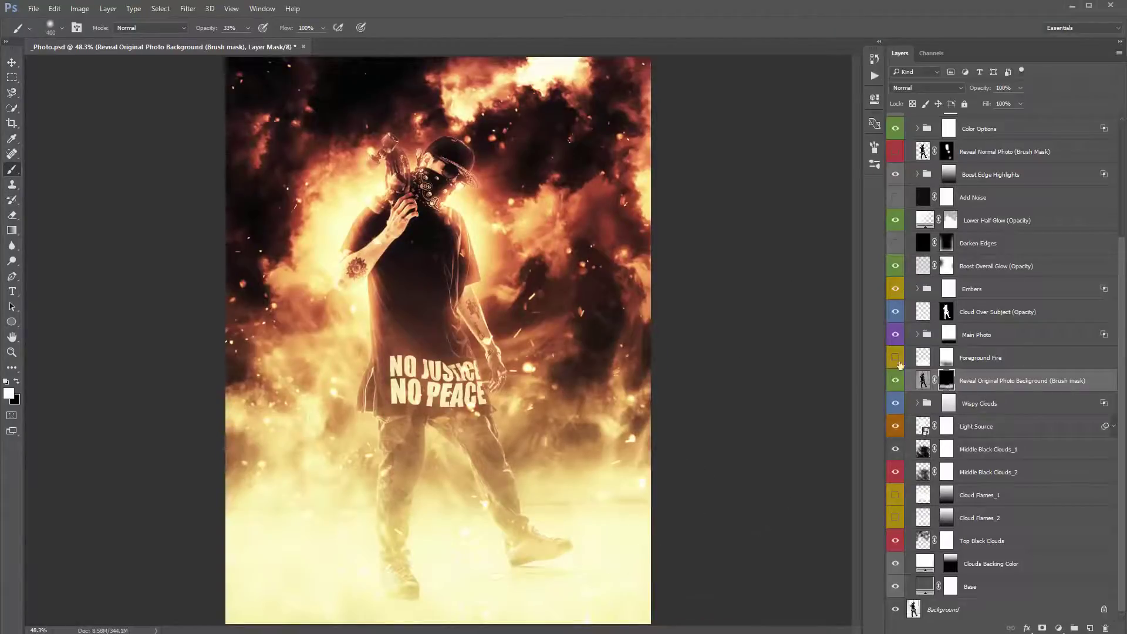
# Paint white on the Reveal Original Photo Background mask over the background on both sides of the man's upper body
pyautogui.moveTo(558, 276)
pyautogui.mouseDown()
pyautogui.moveTo(514, 129)
pyautogui.moveTo(601, 126)
pyautogui.moveTo(556, 160)
pyautogui.moveTo(596, 113)
pyautogui.moveTo(615, 110)
pyautogui.moveTo(550, 259)
pyautogui.mouseUp()
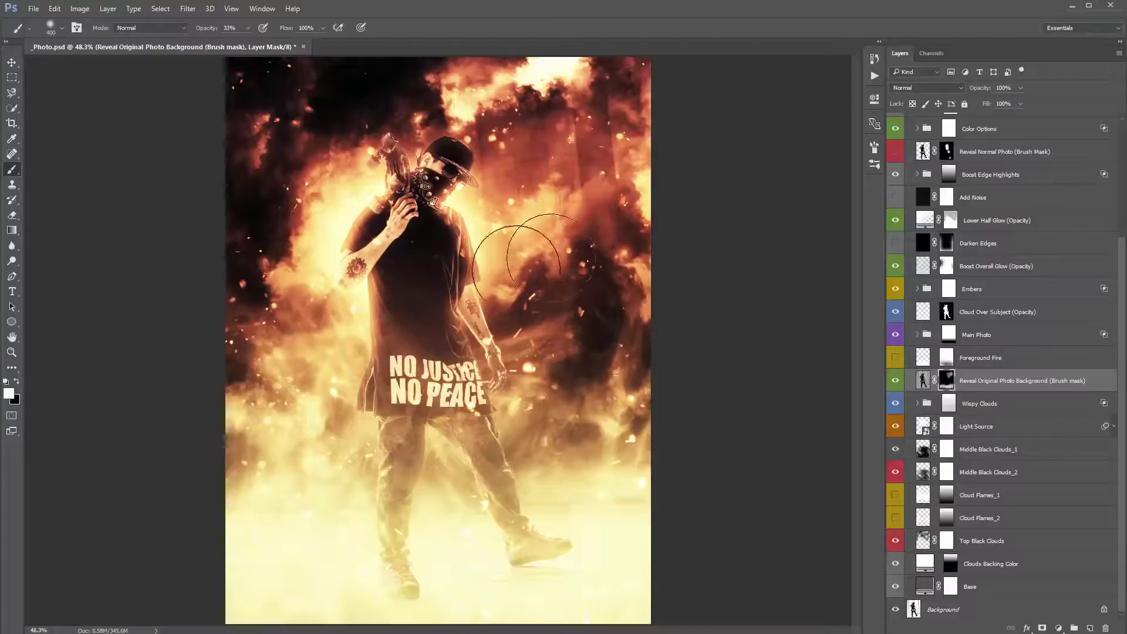
pyautogui.moveTo(332, 270); pyautogui.dragTo(276, 352)
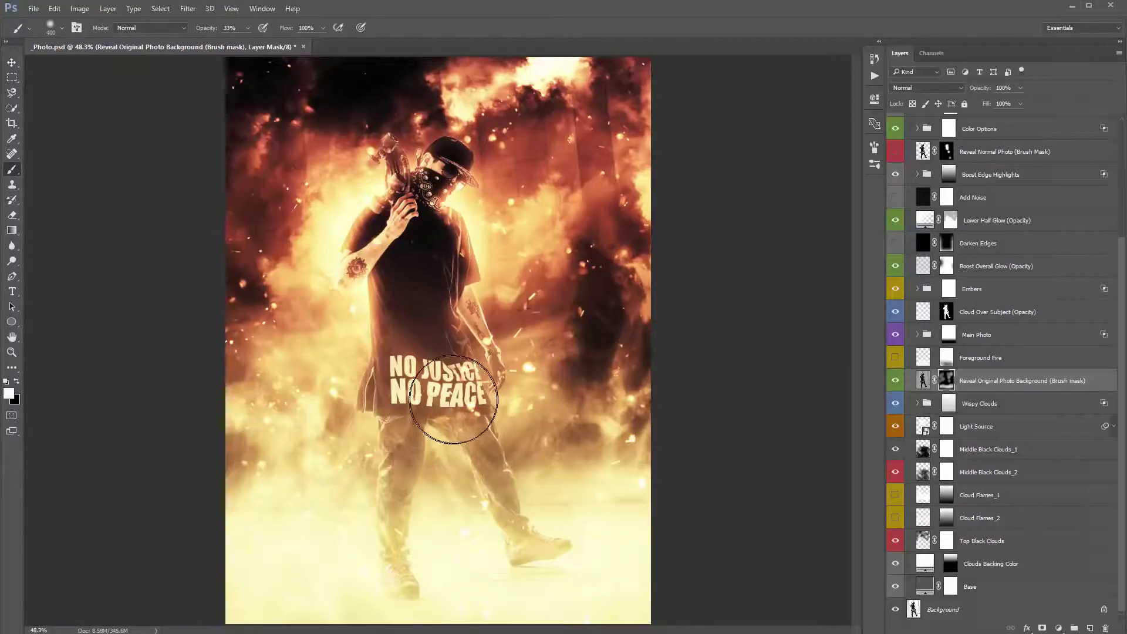
# Undo the white brush strokes on the Reveal Original Photo Background mask over the background beside the man's upper body
pyautogui.moveTo(590, 100)
pyautogui.mouseDown()
pyautogui.moveTo(529, 202)
pyautogui.moveTo(583, 264)
pyautogui.moveTo(639, 295)
pyautogui.mouseUp()
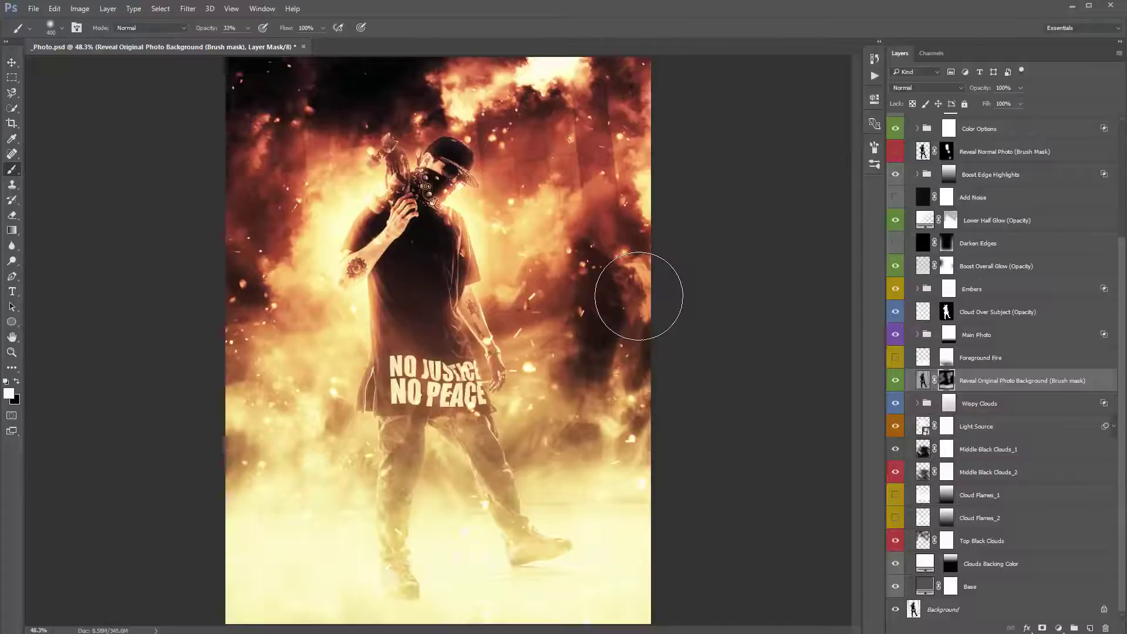
pyautogui.hotkey('ctrl', 'alt', 'z')
pyautogui.hotkey('ctrl', 'alt', 'z')
pyautogui.hotkey('ctrl', 'alt', 'z')
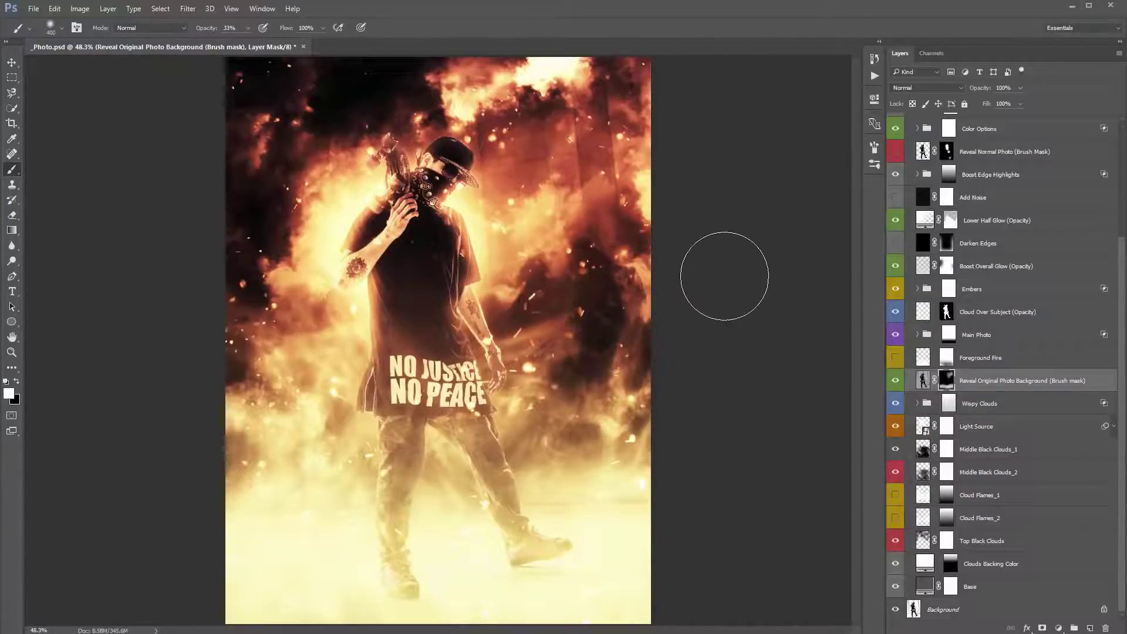
pyautogui.press('v')
pyautogui.hotkey('ctrl', 'alt', 'z')
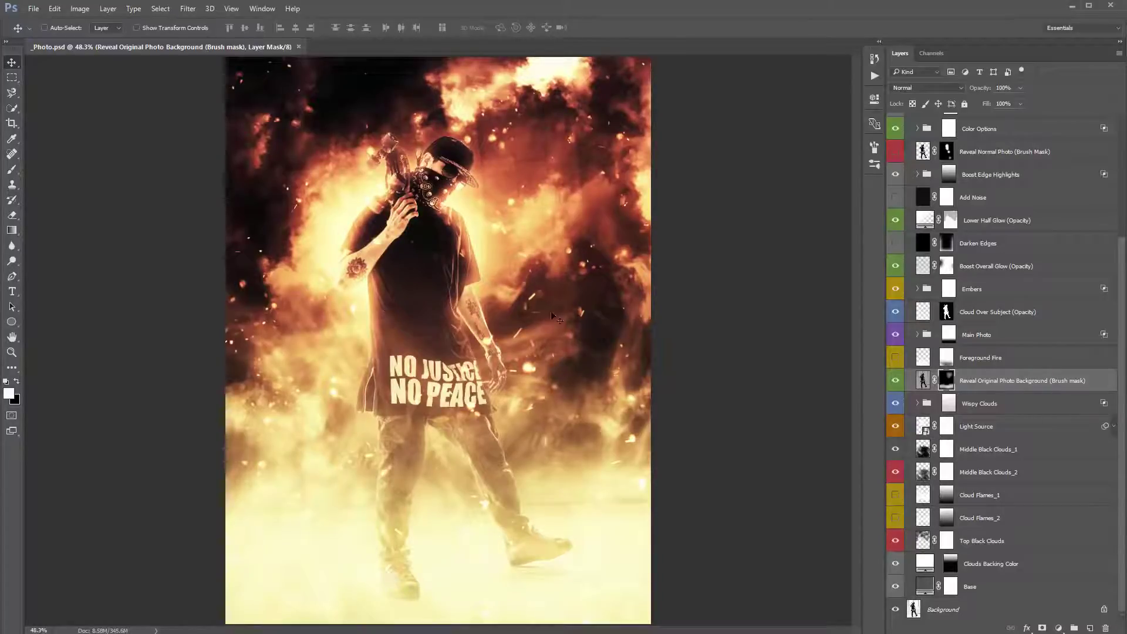
# Hide the Reveal Original Photo Background layer and place the xyCity image from the Rising Sun folder as an embedded layer above it
pyautogui.click(896, 383)
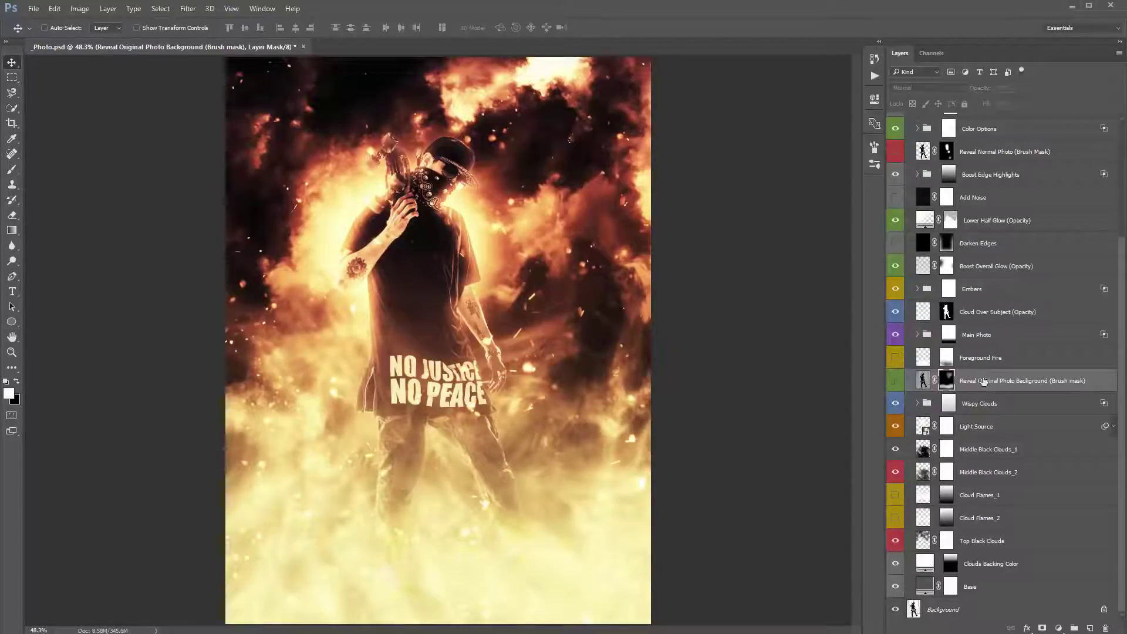
pyautogui.click(34, 9)
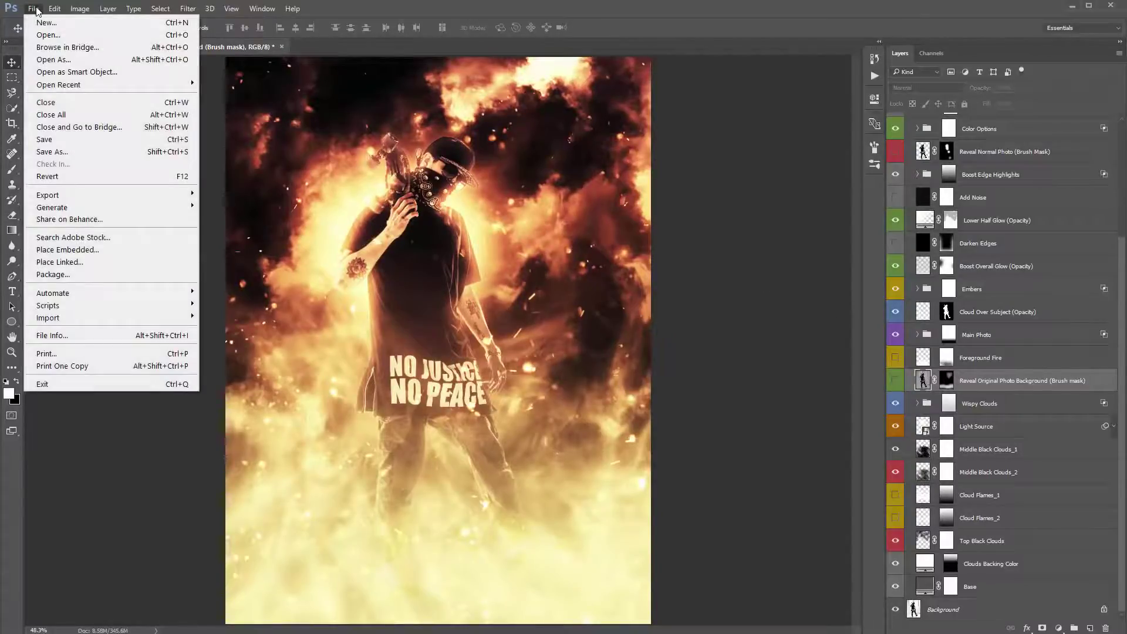
pyautogui.click(131, 250)
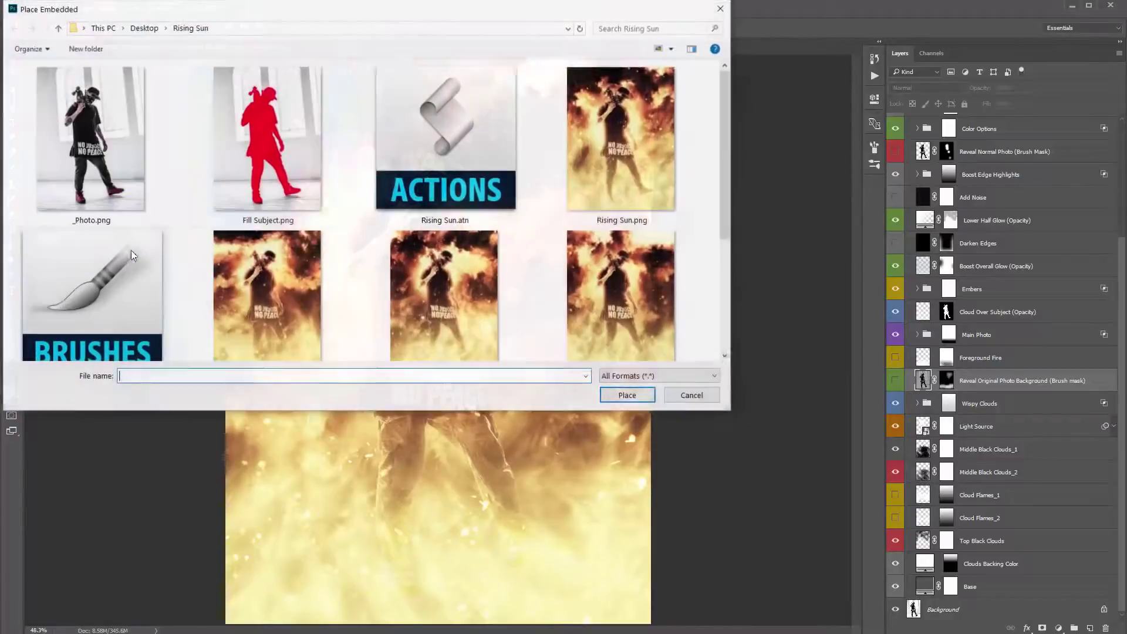
pyautogui.moveTo(322, 19); pyautogui.dragTo(377, 42)
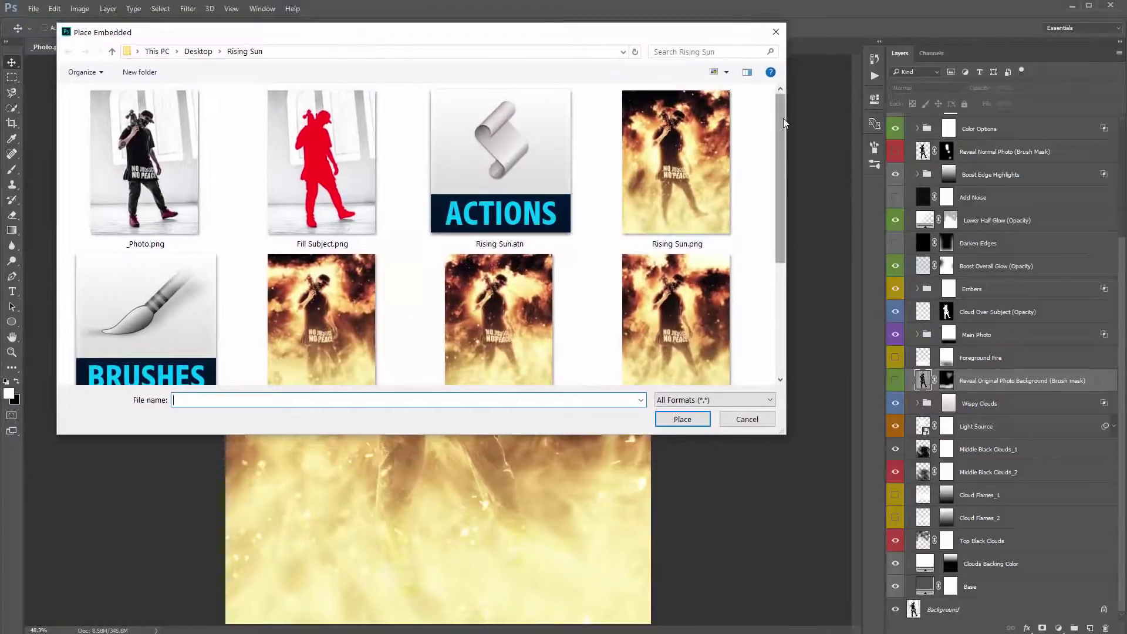
pyautogui.moveTo(783, 118); pyautogui.dragTo(772, 244)
pyautogui.doubleClick(159, 316)
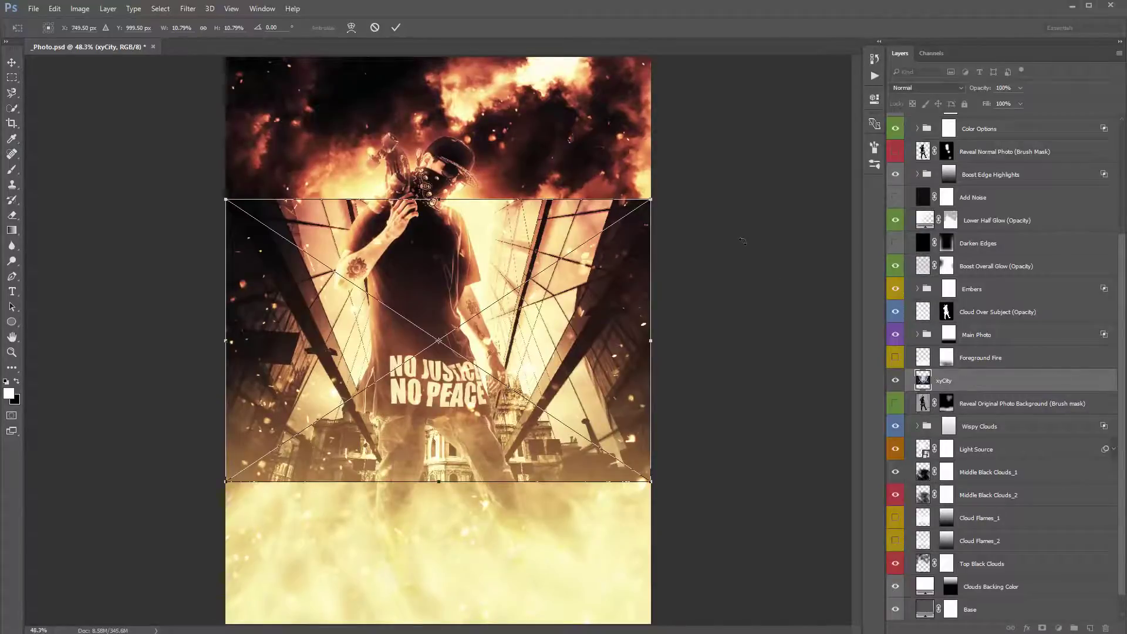
# Move the xyCity image up behind the man and enlarge it to about 1906 x 1270 px, covering the canvas's upper part and full width
pyautogui.hotkey('ctrl', '-')
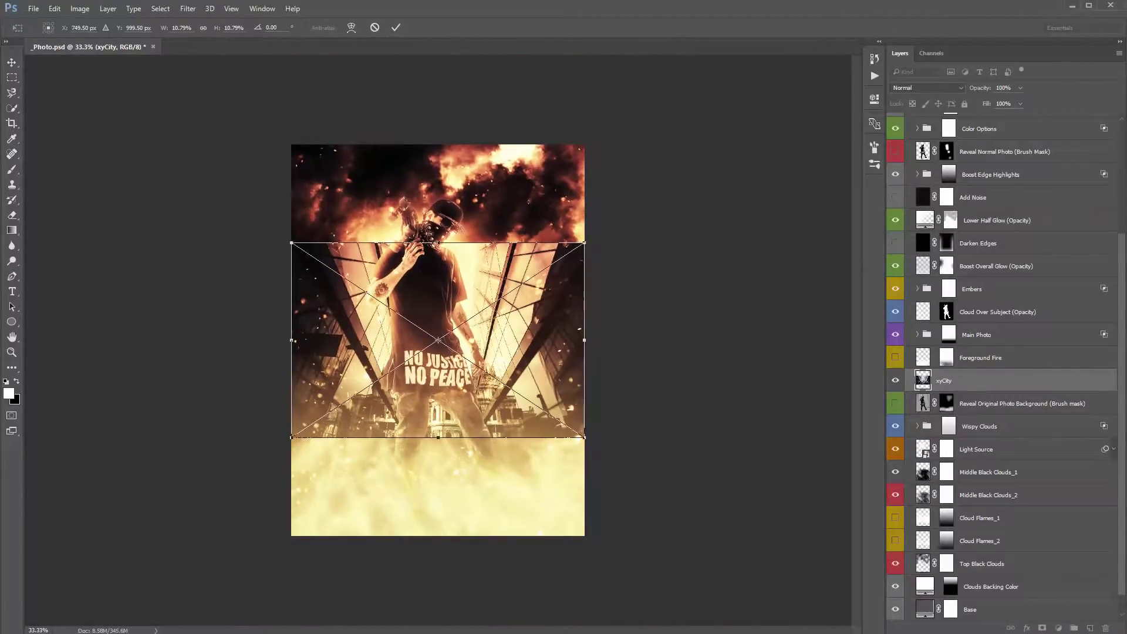
pyautogui.moveTo(428, 295)
pyautogui.mouseDown()
pyautogui.moveTo(413, 266)
pyautogui.moveTo(450, 284)
pyautogui.moveTo(427, 276)
pyautogui.mouseUp()
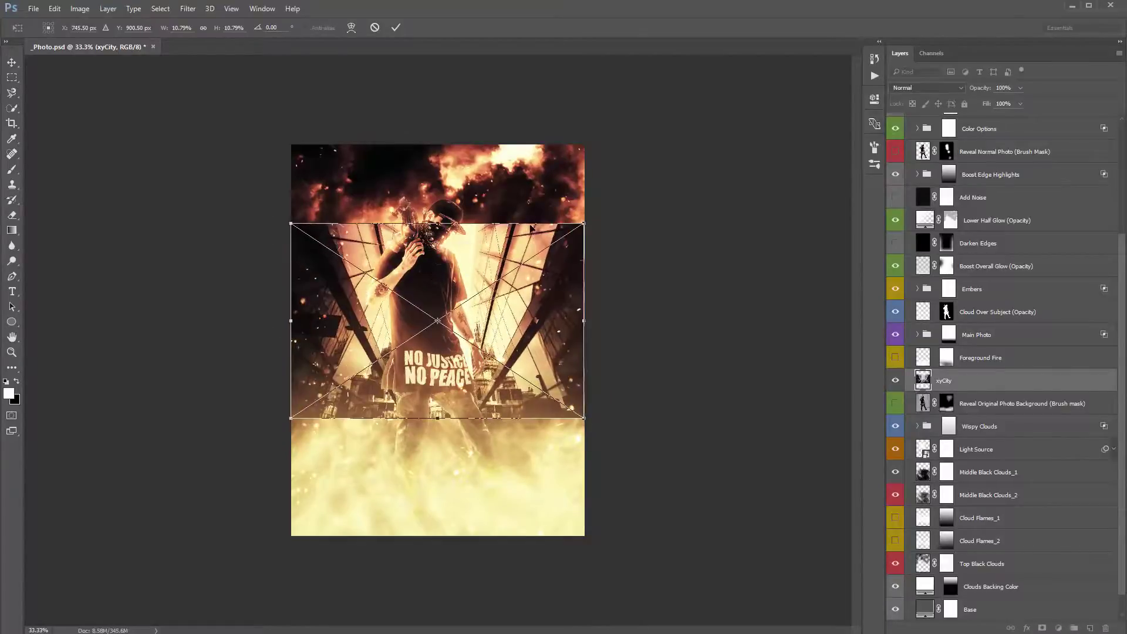
pyautogui.moveTo(583, 224); pyautogui.dragTo(617, 197)
pyautogui.moveTo(515, 246); pyautogui.dragTo(514, 194)
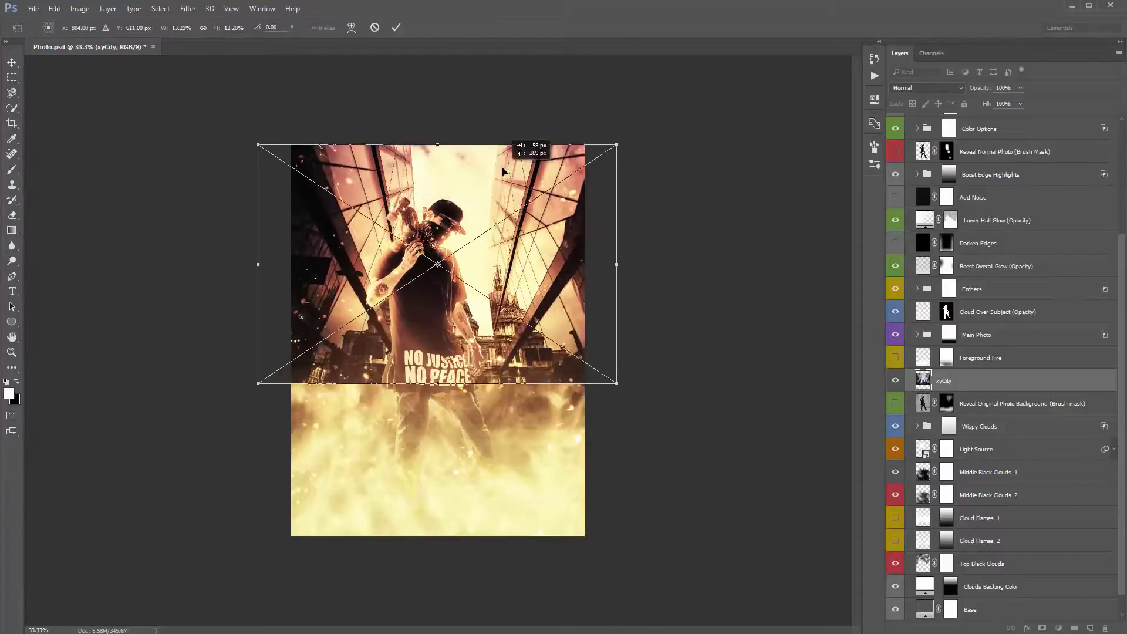
pyautogui.moveTo(616, 383); pyautogui.dragTo(625, 392)
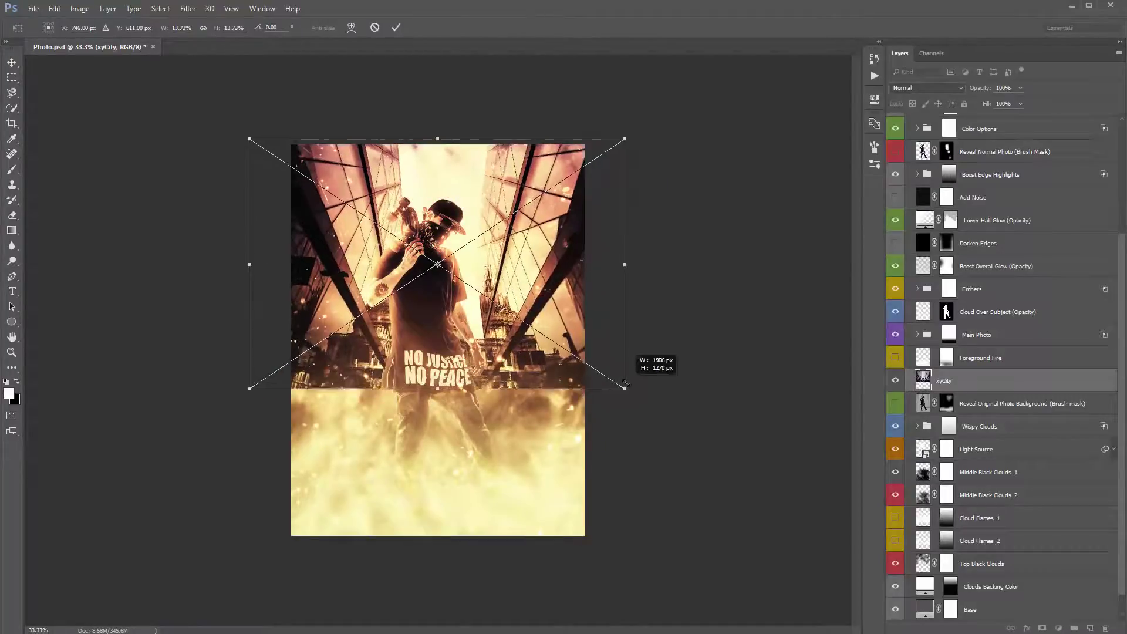
# Position the placed xyCity image along the canvas's upper edge, commit the transform and compare the picture with and without it
pyautogui.moveTo(601, 339); pyautogui.dragTo(600, 343)
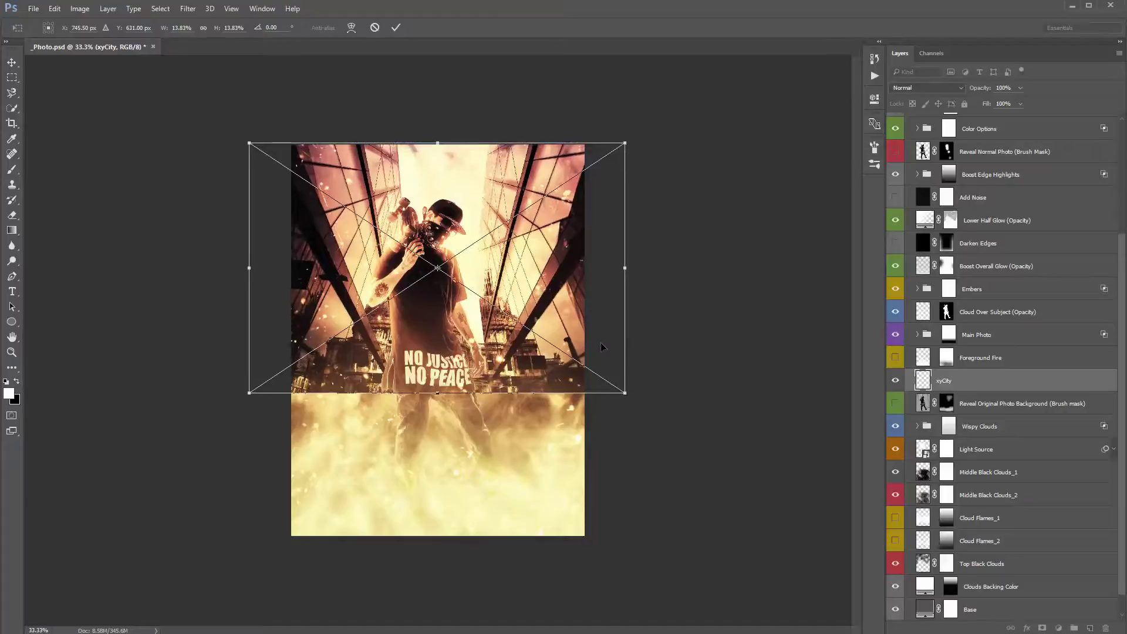
pyautogui.press('Return')
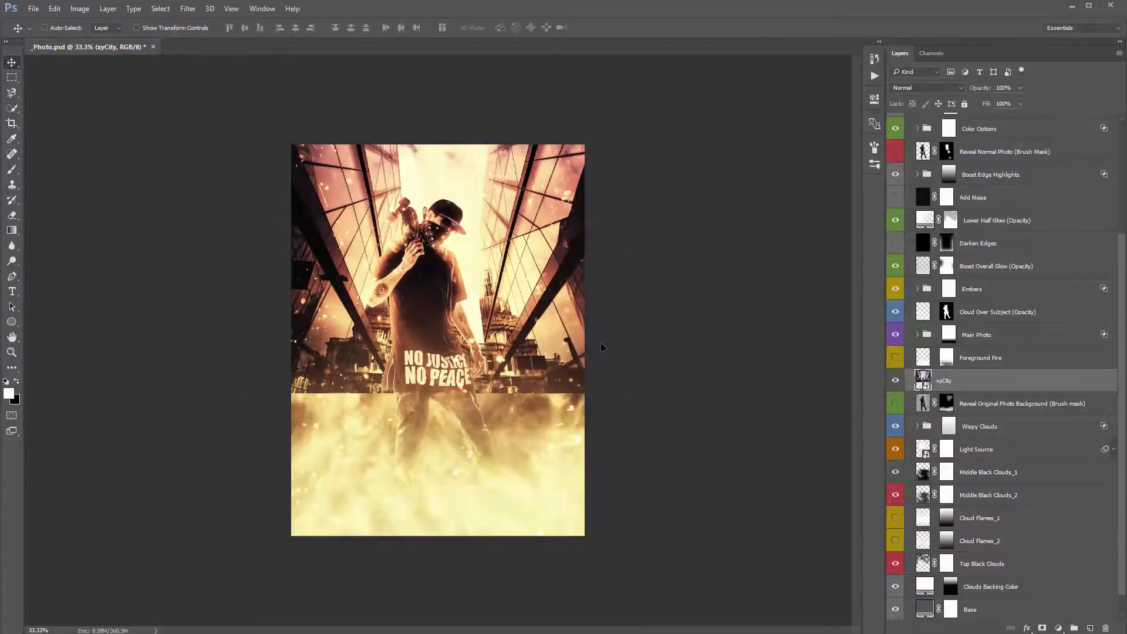
pyautogui.hotkey('ctrl', '+')
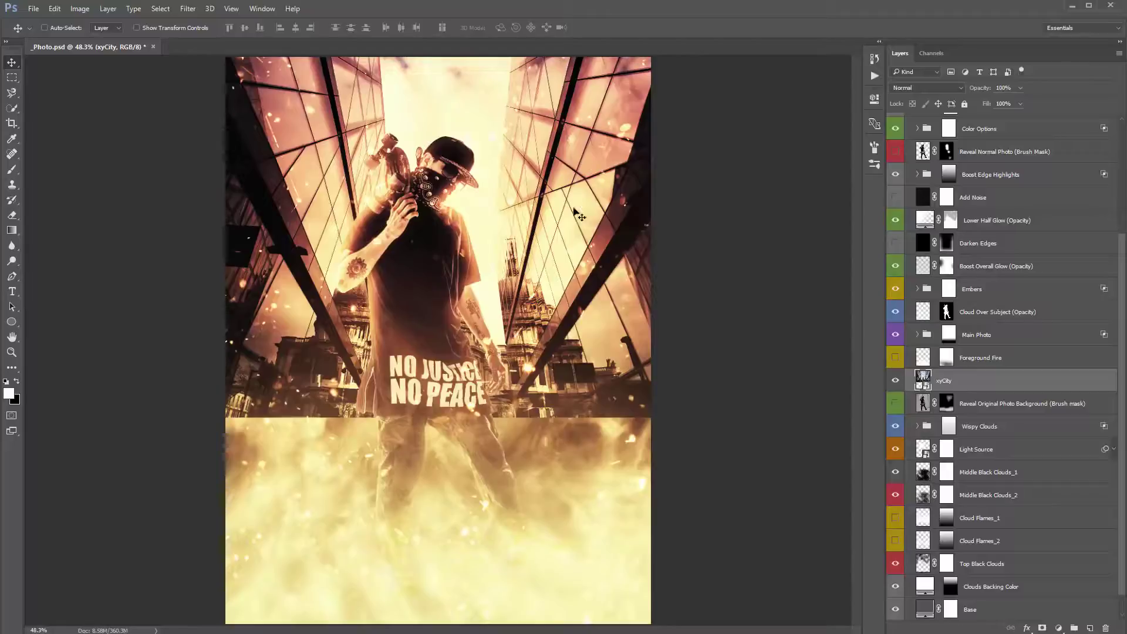
pyautogui.click(898, 381)
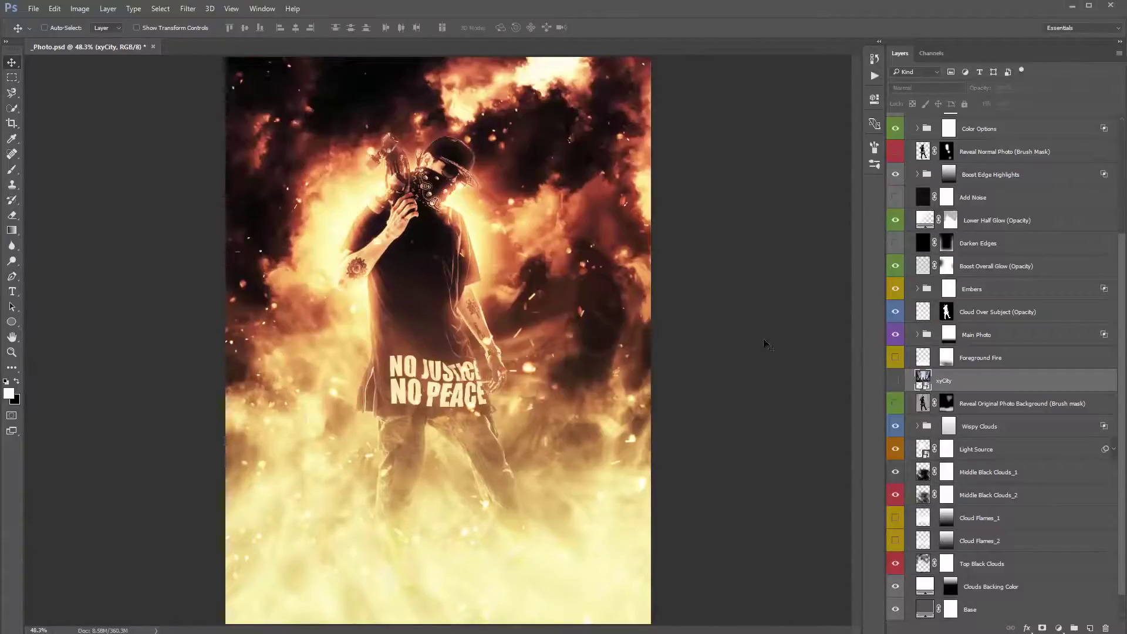
pyautogui.click(897, 381)
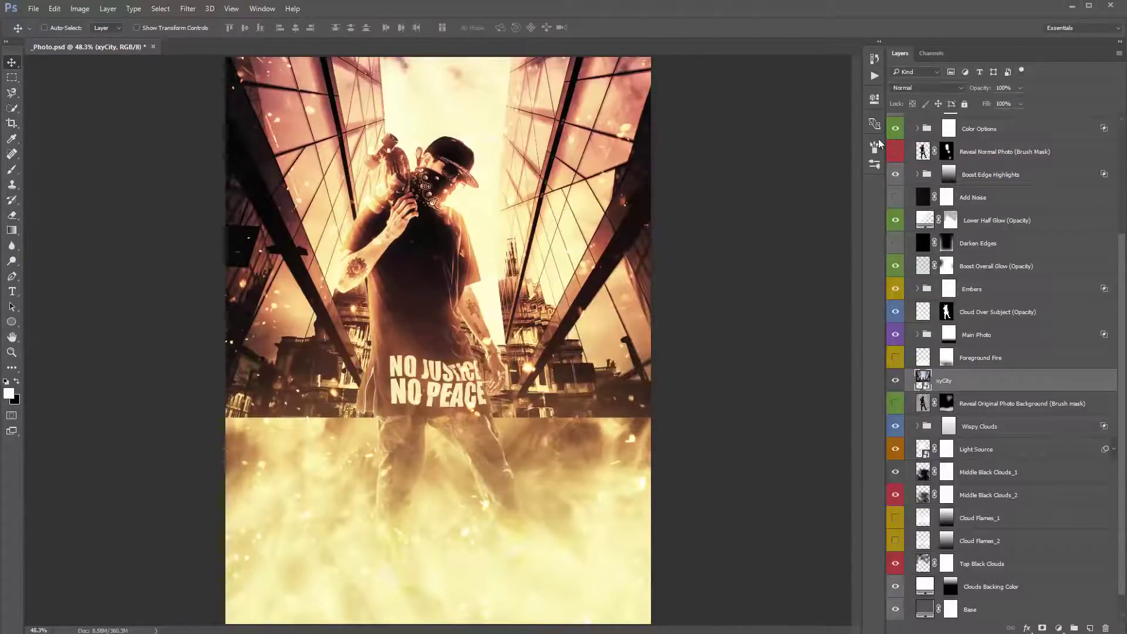
# Set the xyCity layer's blend mode to Soft Light and add a layer mask to it
pyautogui.click(904, 88)
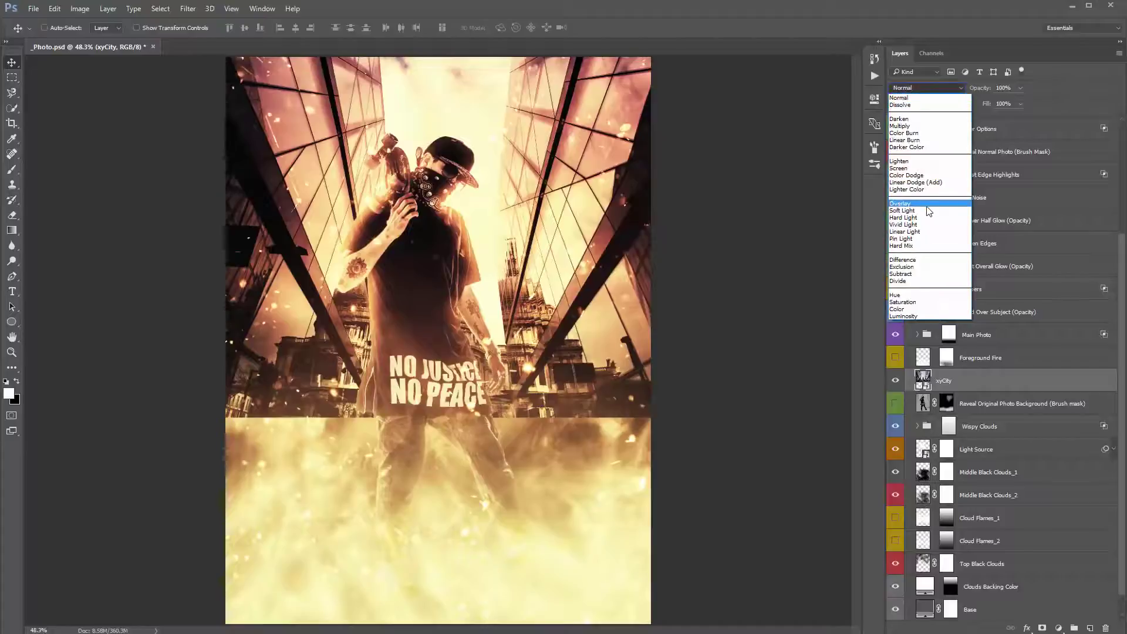
pyautogui.click(925, 207)
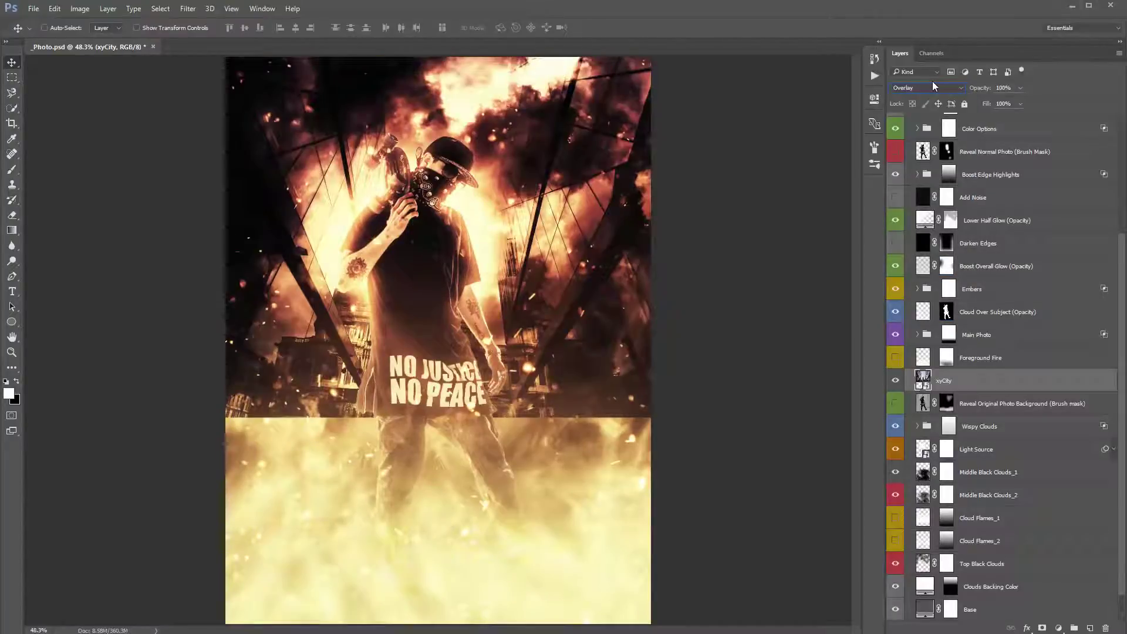
pyautogui.scroll(1, 923, 90)
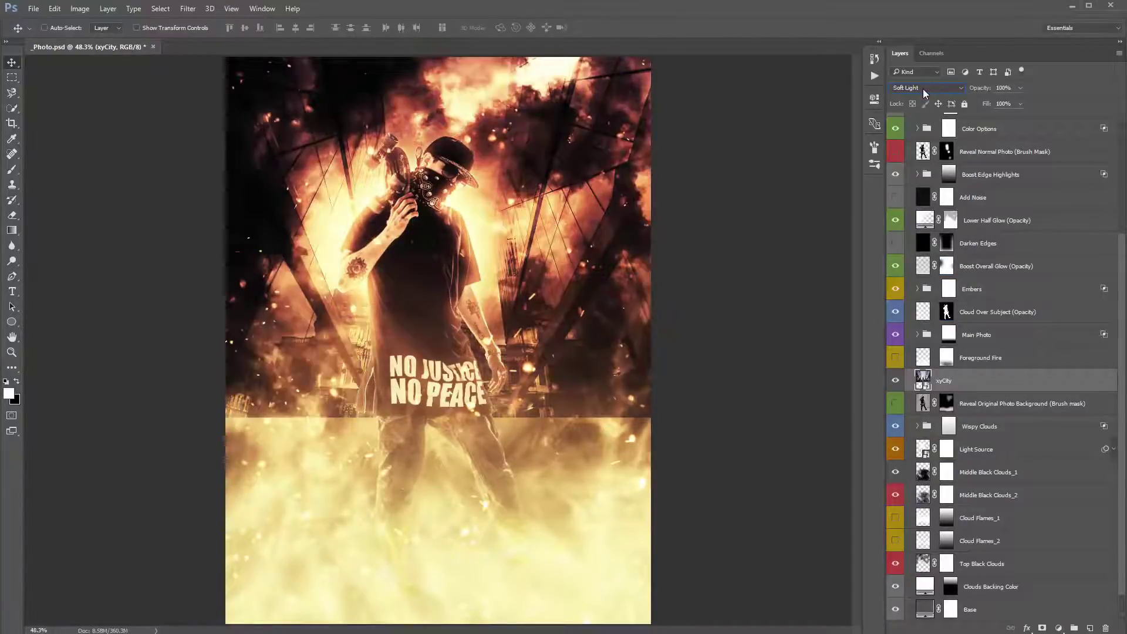
pyautogui.scroll(1, 924, 89)
pyautogui.scroll(-1, 923, 90)
pyautogui.click(1041, 628)
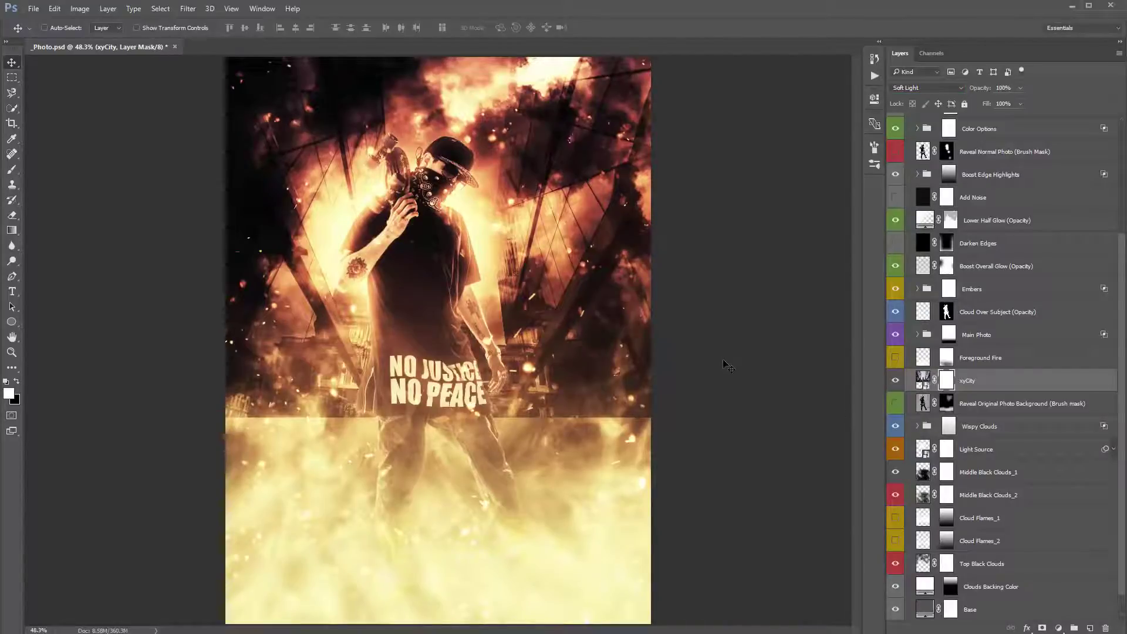
# Try hiding the city image's hard lower edge by painting black on the xyCity mask with a soft 90% opacity brush
pyautogui.press('b')
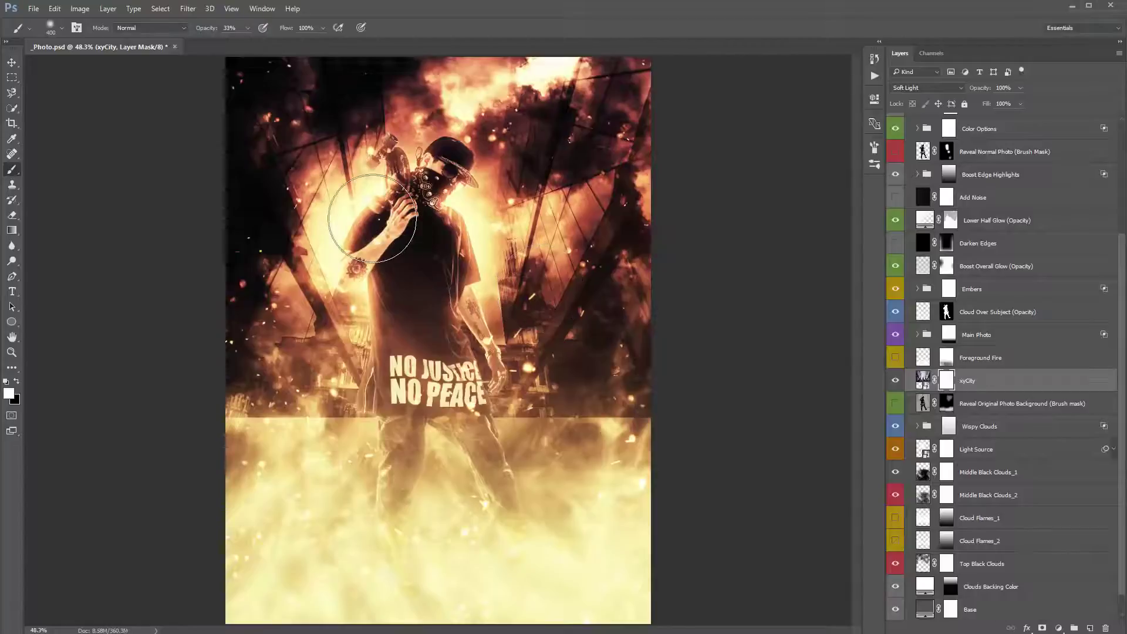
pyautogui.rightClick(377, 219)
pyautogui.doubleClick(404, 328)
pyautogui.press('x')
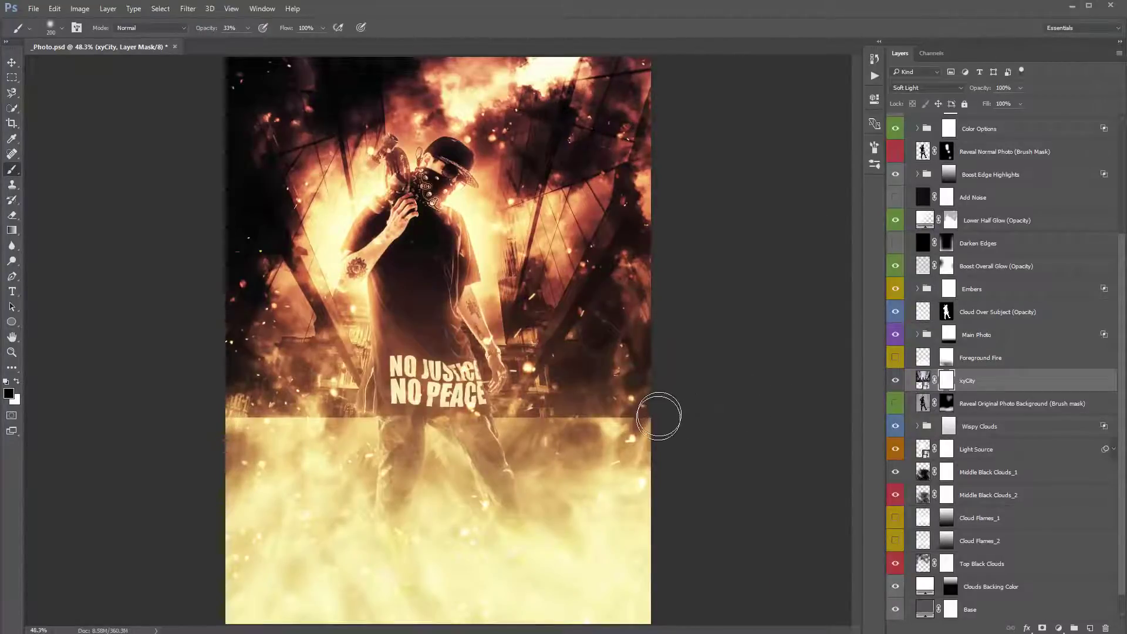
pyautogui.press(']')
pyautogui.press(']')
pyautogui.press('[')
pyautogui.press('[')
pyautogui.press('[')
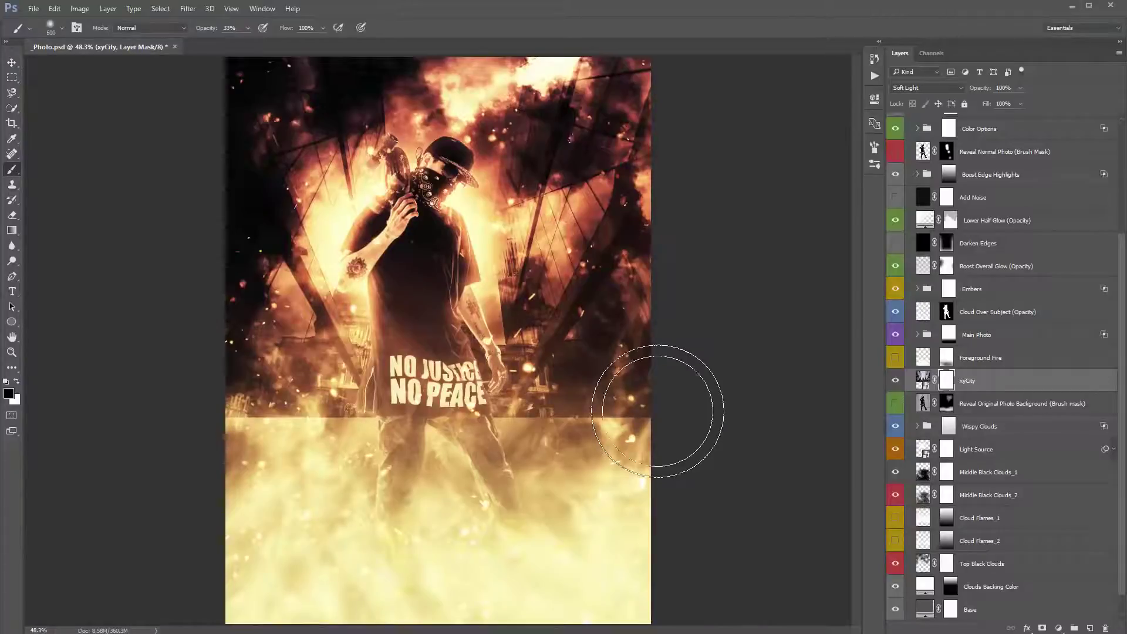
pyautogui.press(']')
pyautogui.press(']')
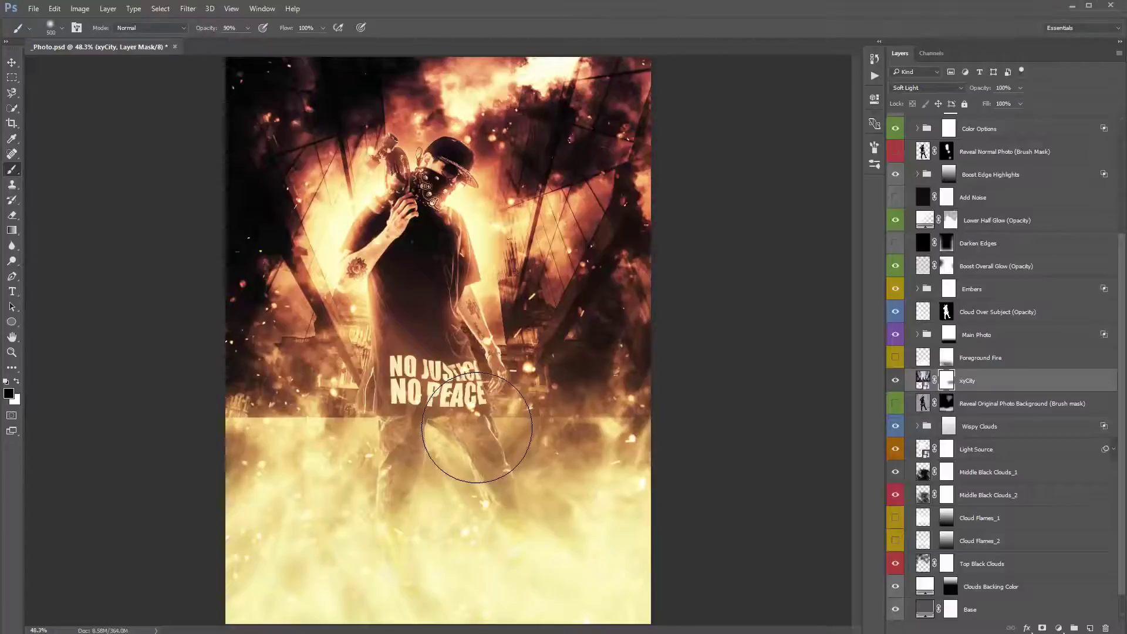
pyautogui.press('9')
pyautogui.moveTo(692, 432); pyautogui.dragTo(609, 416)
pyautogui.moveTo(201, 415); pyautogui.dragTo(170, 400)
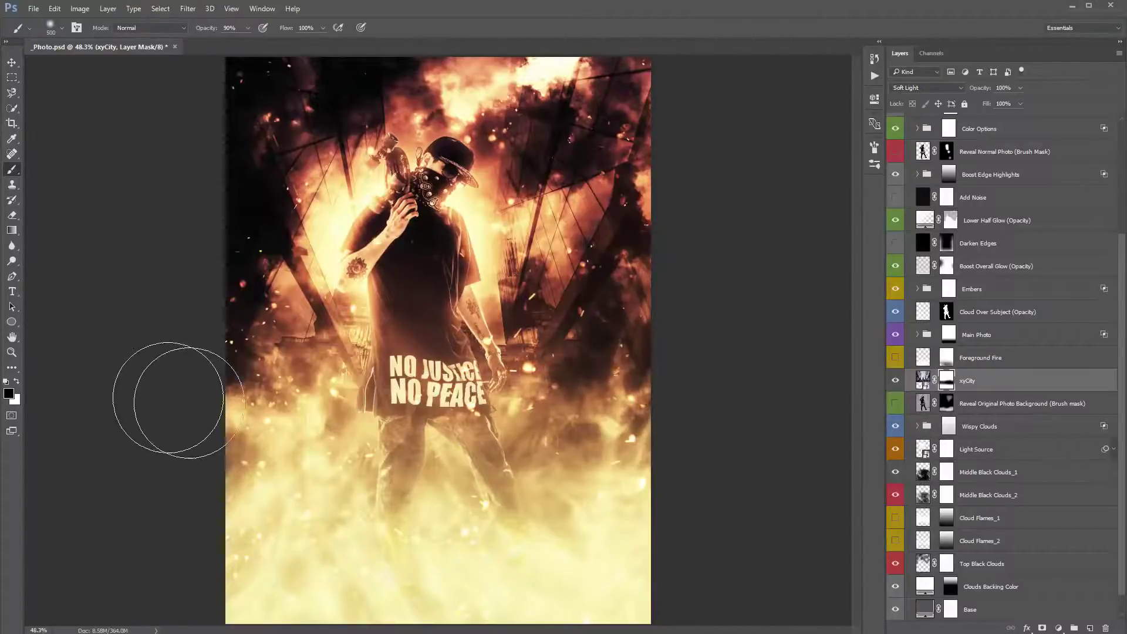
pyautogui.keyDown('shift'); pyautogui.click(948, 381); pyautogui.keyUp('shift')
# Fade out the city's lower edge by drawing a vertical black-to-white Foreground to Background gradient on the xyCity mask
pyautogui.press('g')
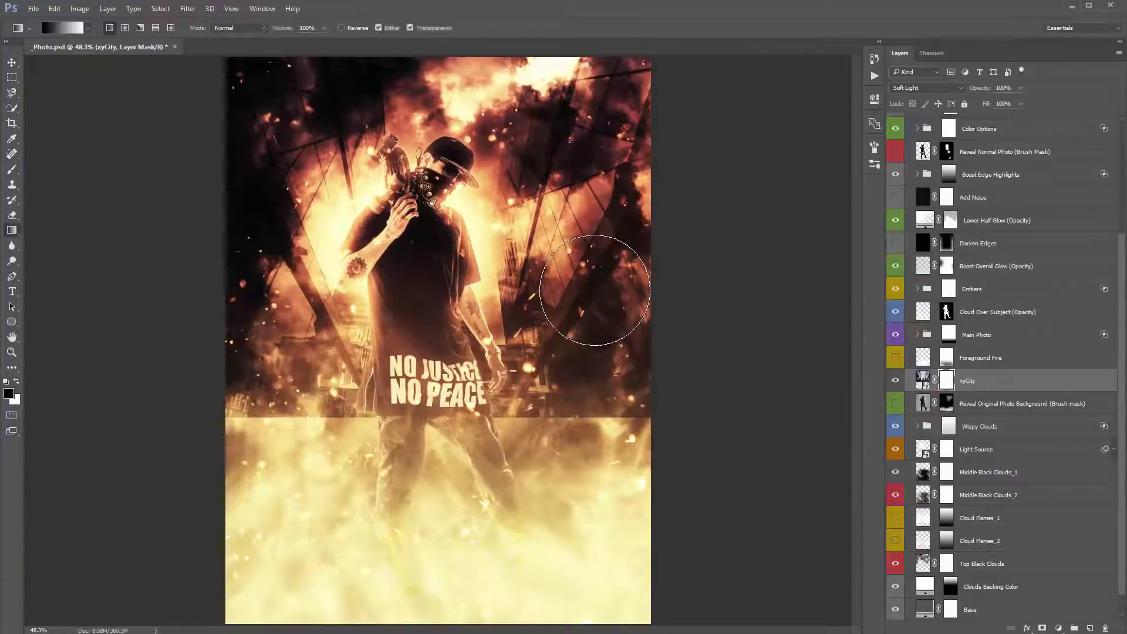
pyautogui.rightClick(15, 237)
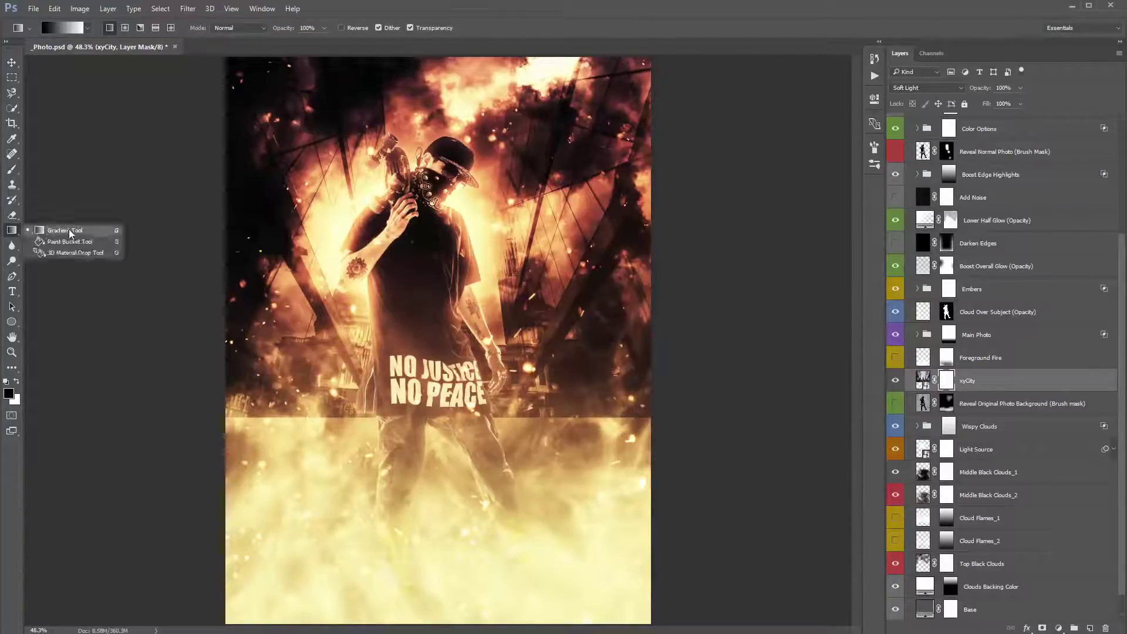
pyautogui.click(75, 231)
pyautogui.click(64, 28)
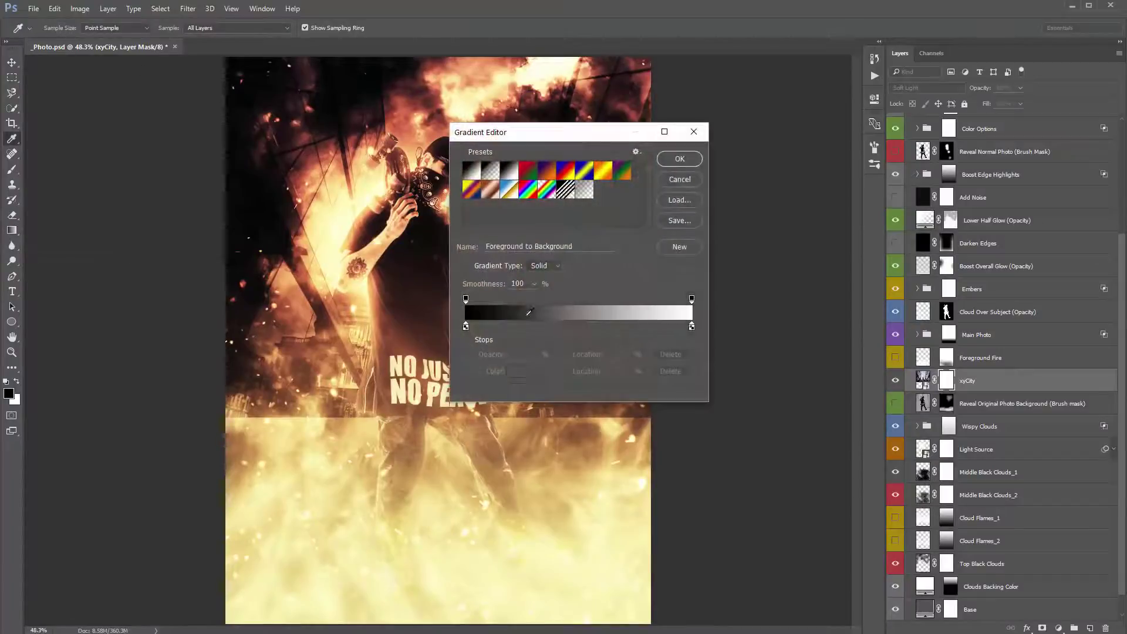
pyautogui.click(679, 159)
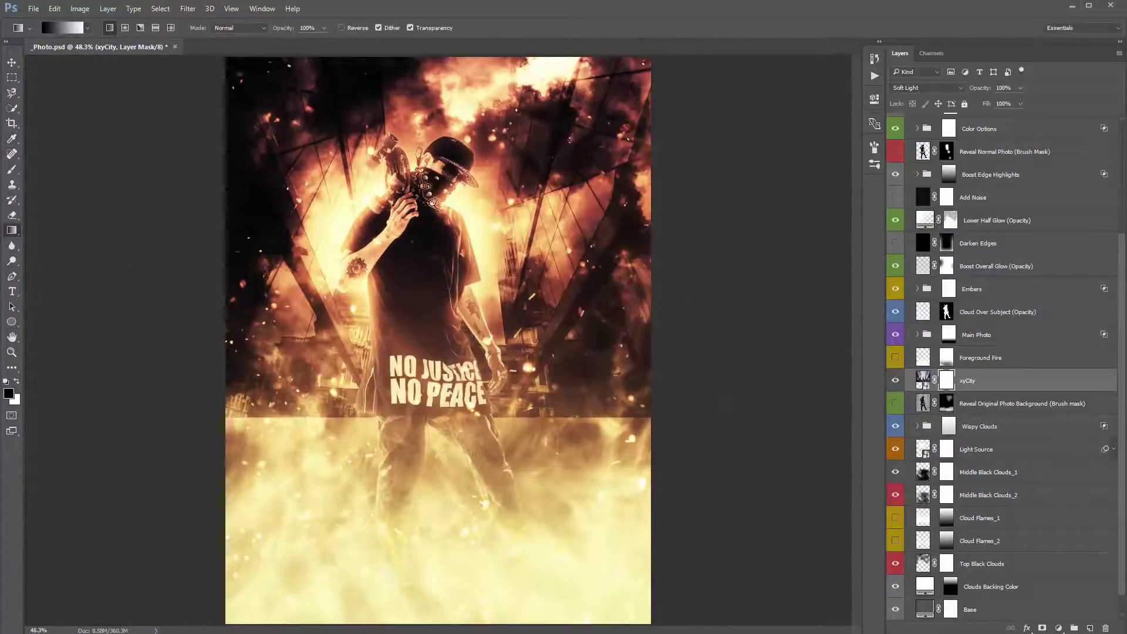
pyautogui.moveTo(564, 409); pyautogui.dragTo(564, 235)
pyautogui.press('v')
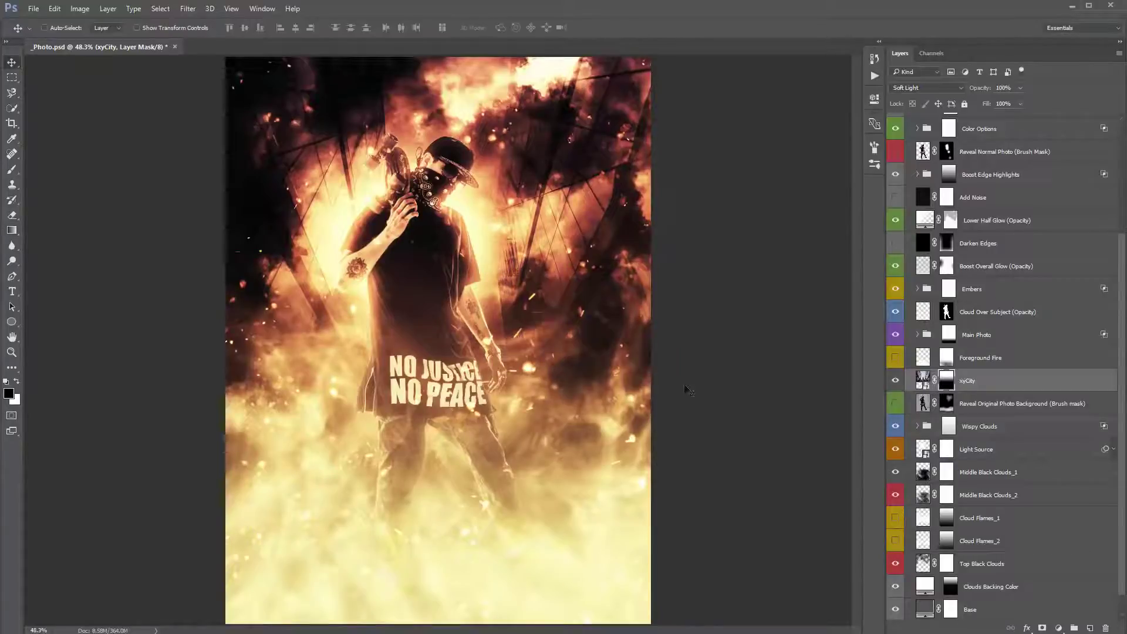
# View the xyCity layer's gradient mask on its own, return to the composite and test the layer's opacity
pyautogui.keyDown('alt'); pyautogui.click(945, 378); pyautogui.keyUp('alt')
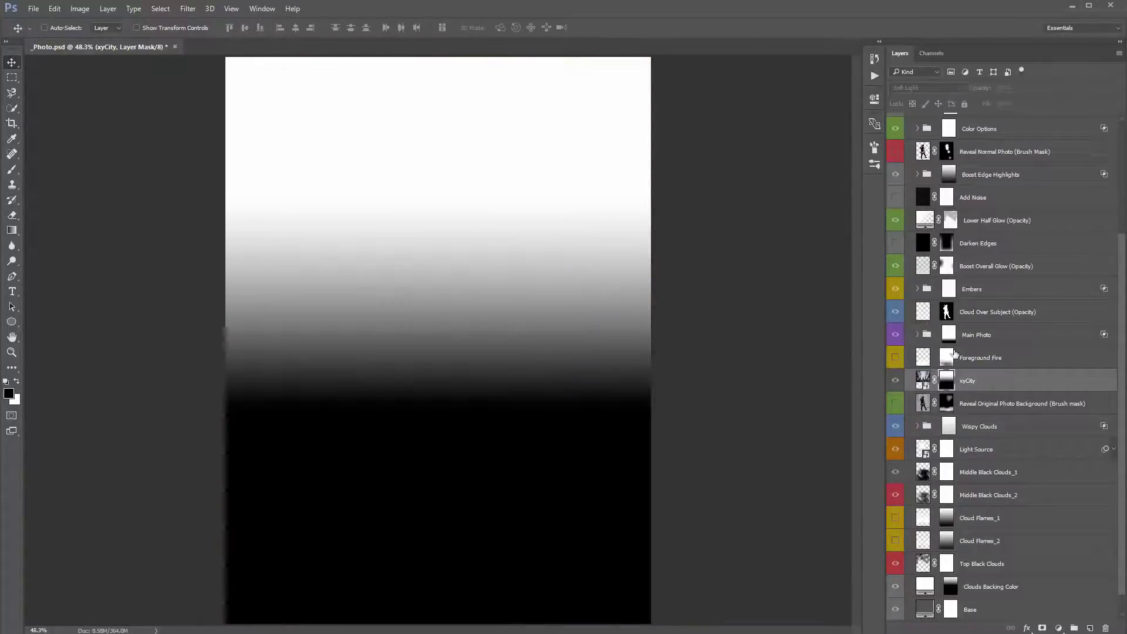
pyautogui.click(928, 380)
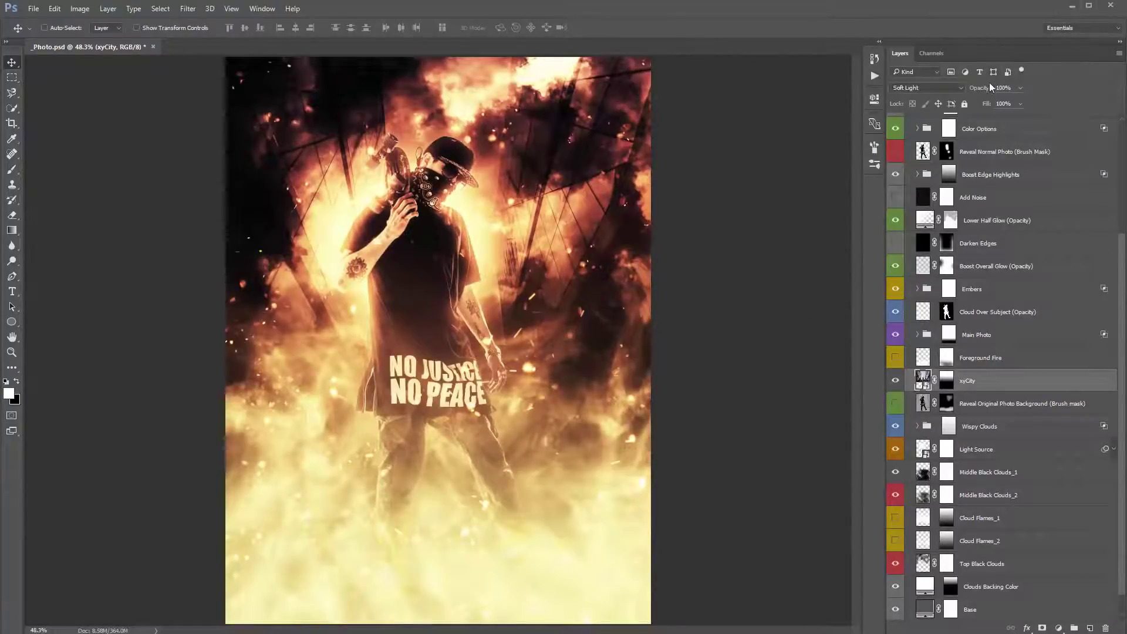
pyautogui.moveTo(987, 89); pyautogui.dragTo(1075, 96)
# Try painting black on the xyCity mask with the 90% opacity brush to hide the buildings beside the skateboard
pyautogui.click(946, 380)
pyautogui.press('x')
pyautogui.press('b')
pyautogui.moveTo(379, 166)
pyautogui.mouseDown()
pyautogui.moveTo(282, 118)
pyautogui.moveTo(201, 277)
pyautogui.moveTo(258, 358)
pyautogui.mouseUp()
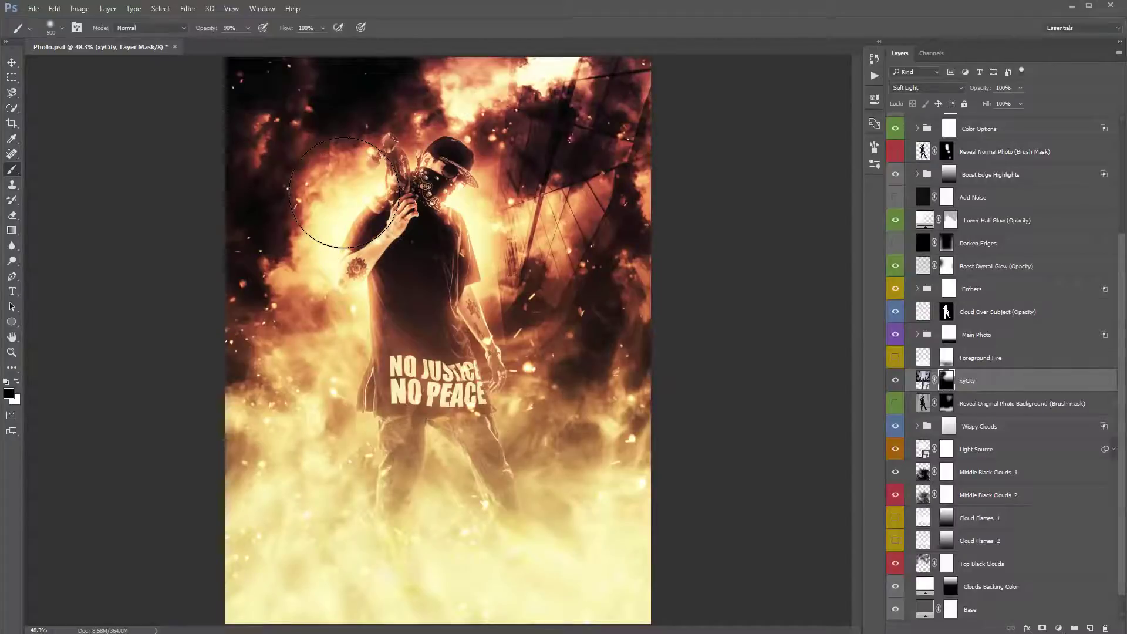
pyautogui.click(344, 193)
pyautogui.moveTo(343, 193); pyautogui.dragTo(382, 141)
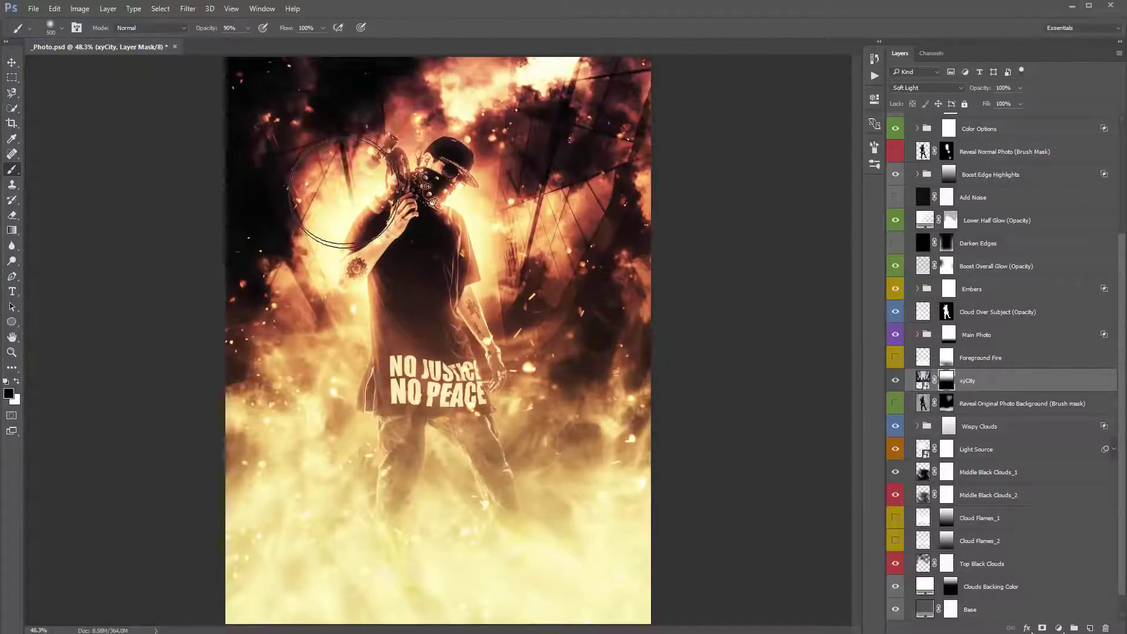
pyautogui.press('v')
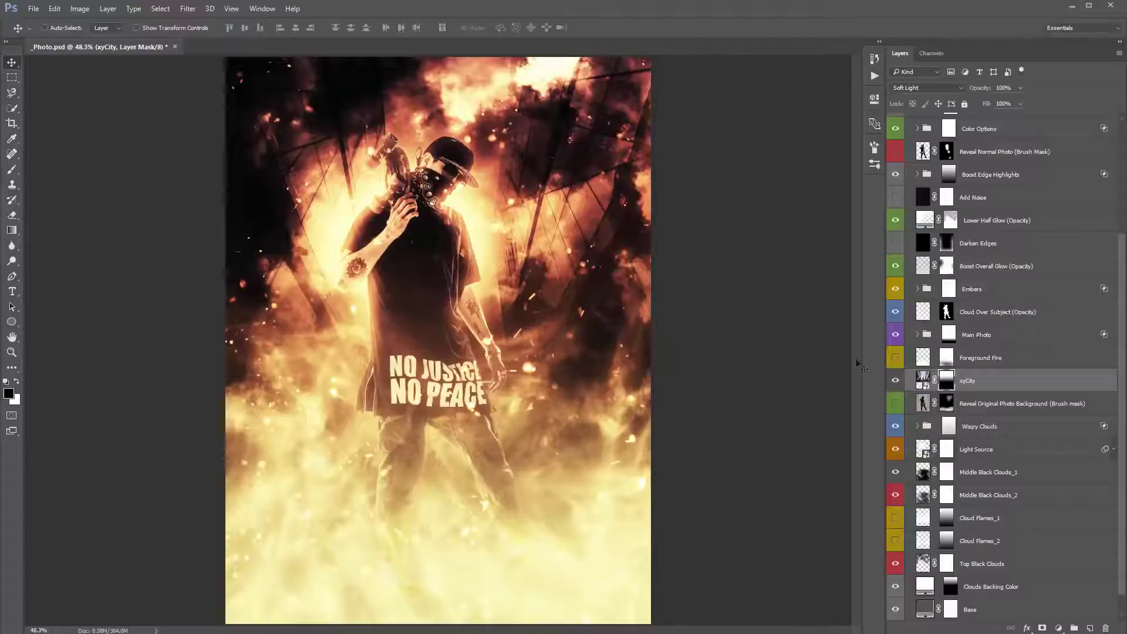
# Select the Wispy Clouds group and compare the picture with the group hidden and shown
pyautogui.click(975, 380)
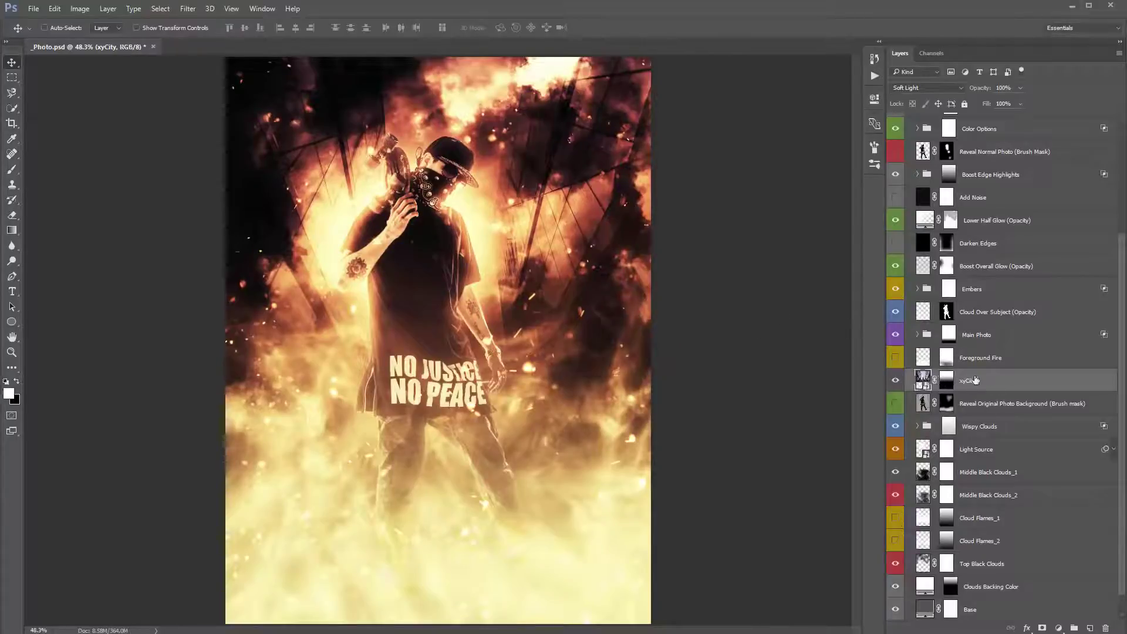
pyautogui.scroll(-1, 975, 381)
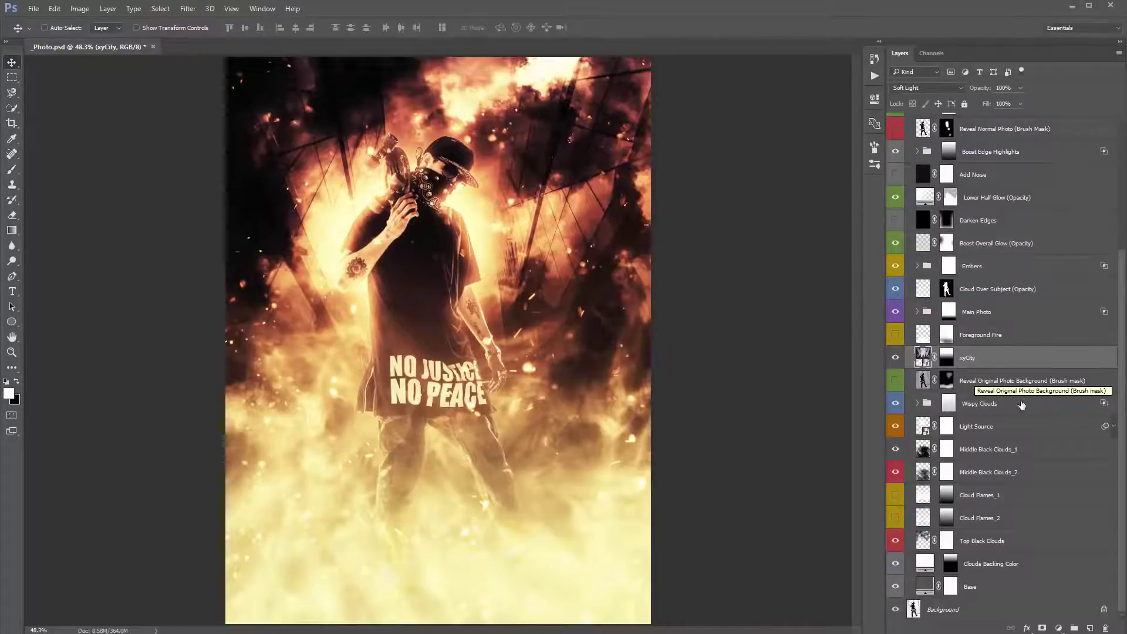
pyautogui.click(1005, 410)
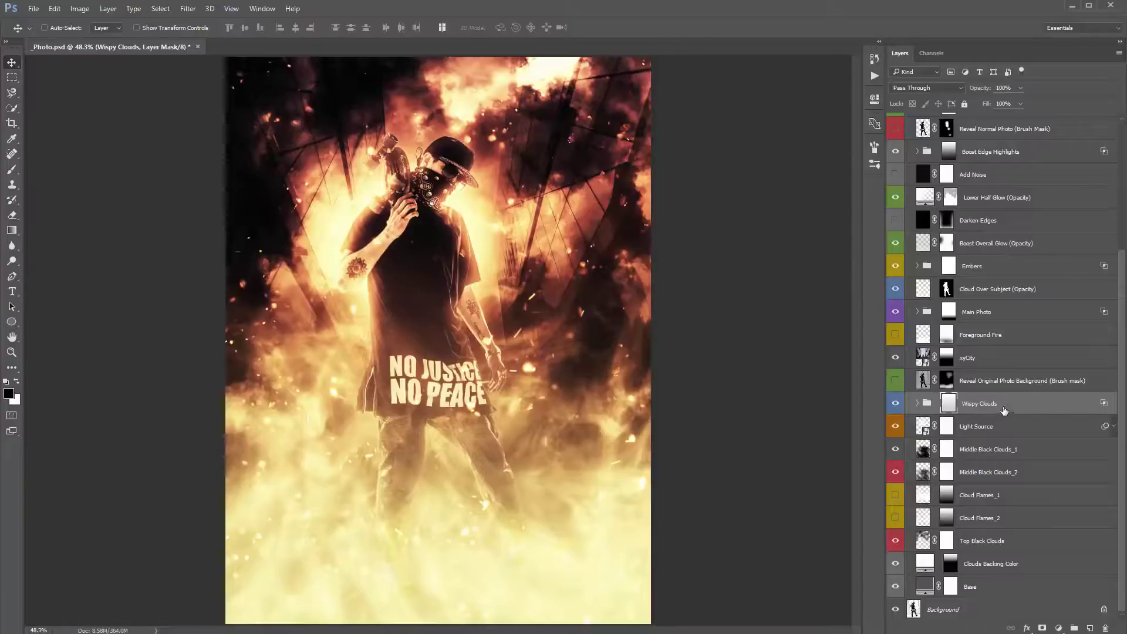
pyautogui.click(968, 410)
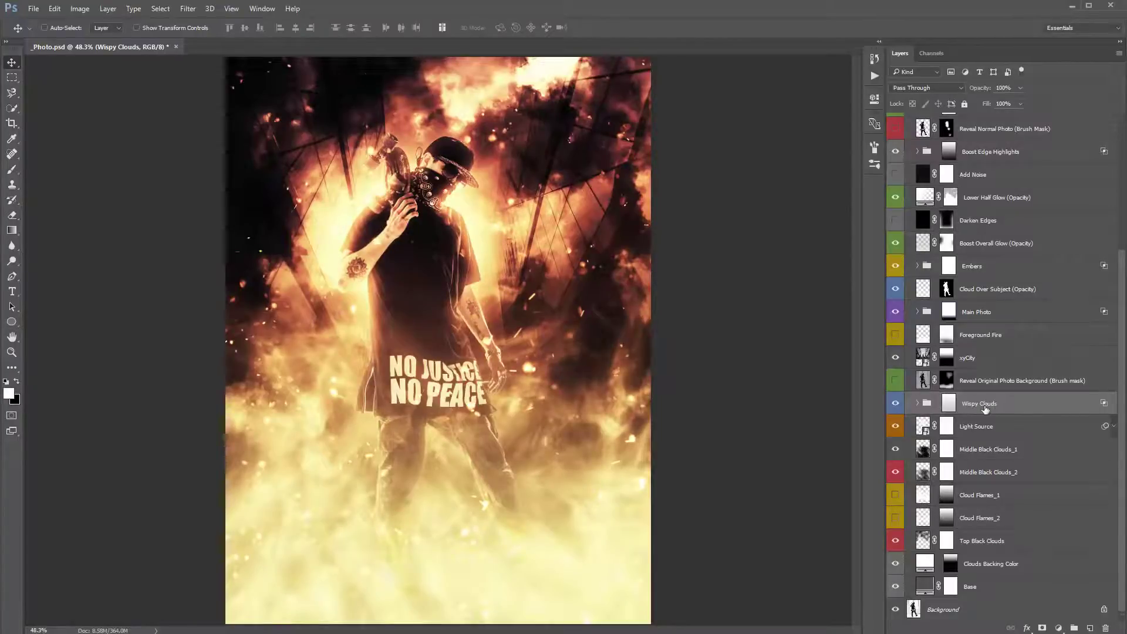
pyautogui.click(896, 403)
pyautogui.click(896, 403)
pyautogui.click(896, 404)
pyautogui.click(896, 403)
# Try lowering the Wispy Clouds group's opacity
pyautogui.moveTo(976, 92); pyautogui.dragTo(963, 90)
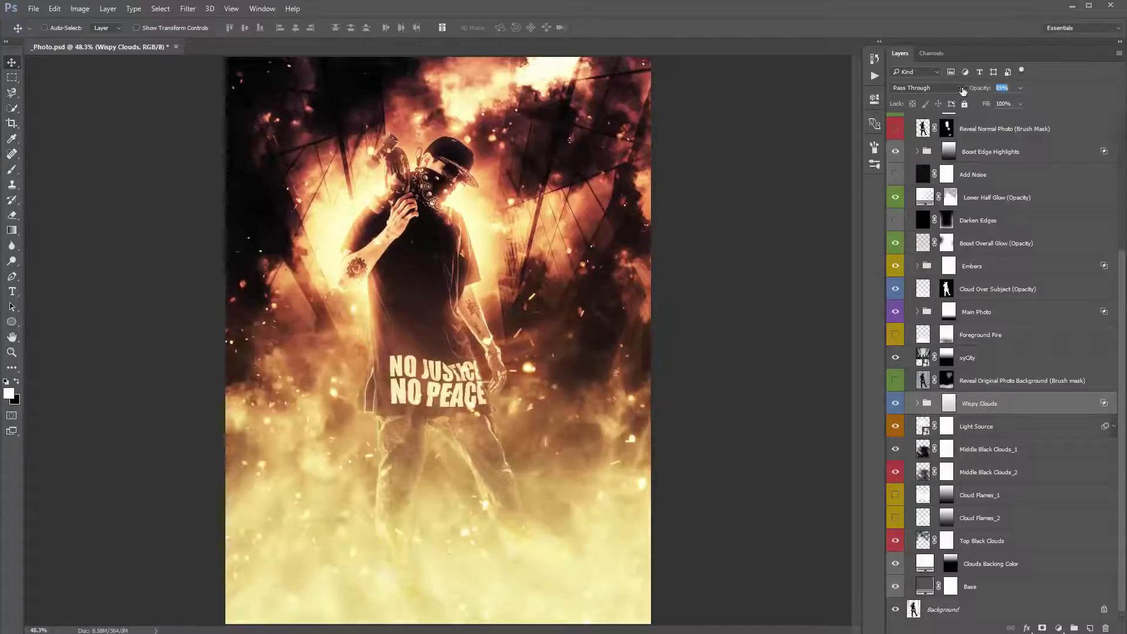
pyautogui.hotkey('ctrl', 'z')
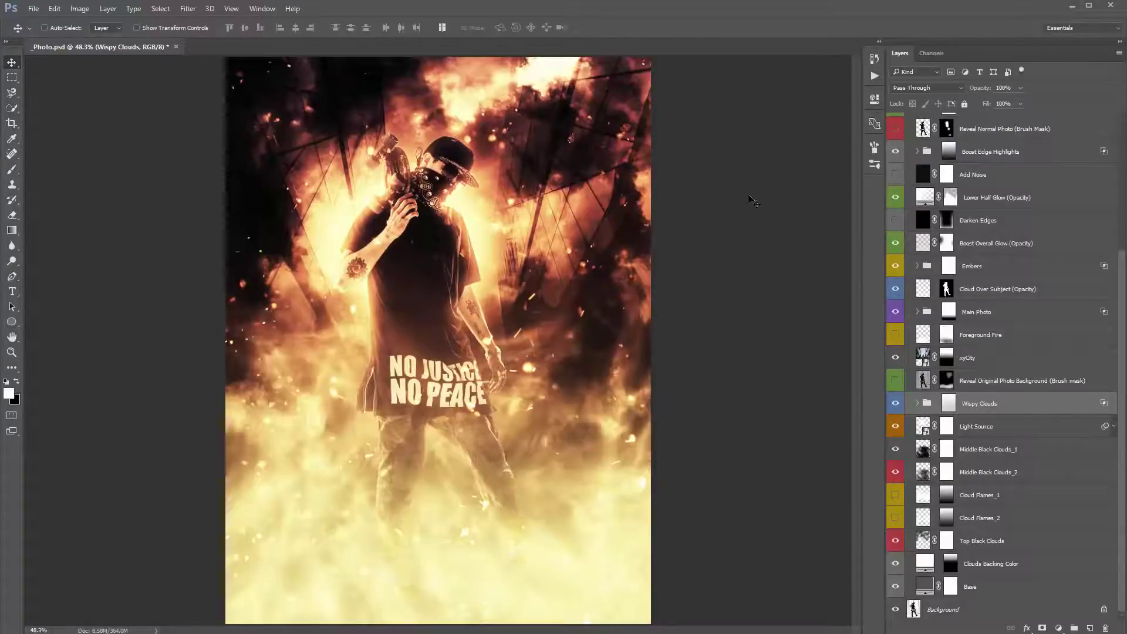
pyautogui.click(895, 381)
# Expand the Wispy Clouds group, select Wispy Clouds_1 and Wispy Clouds_2, and check the effect of hiding and showing Wispy Clouds_2
pyautogui.click(918, 404)
pyautogui.click(989, 426)
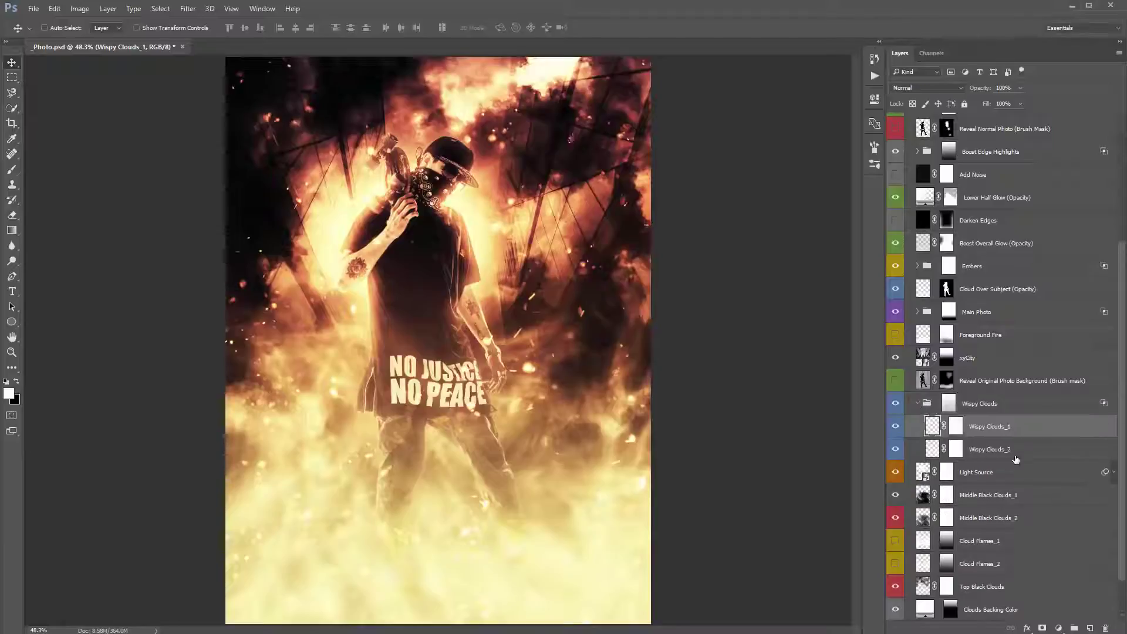
pyautogui.keyDown('shift'); pyautogui.click(989, 449); pyautogui.keyUp('shift')
pyautogui.click(896, 450)
pyautogui.click(896, 450)
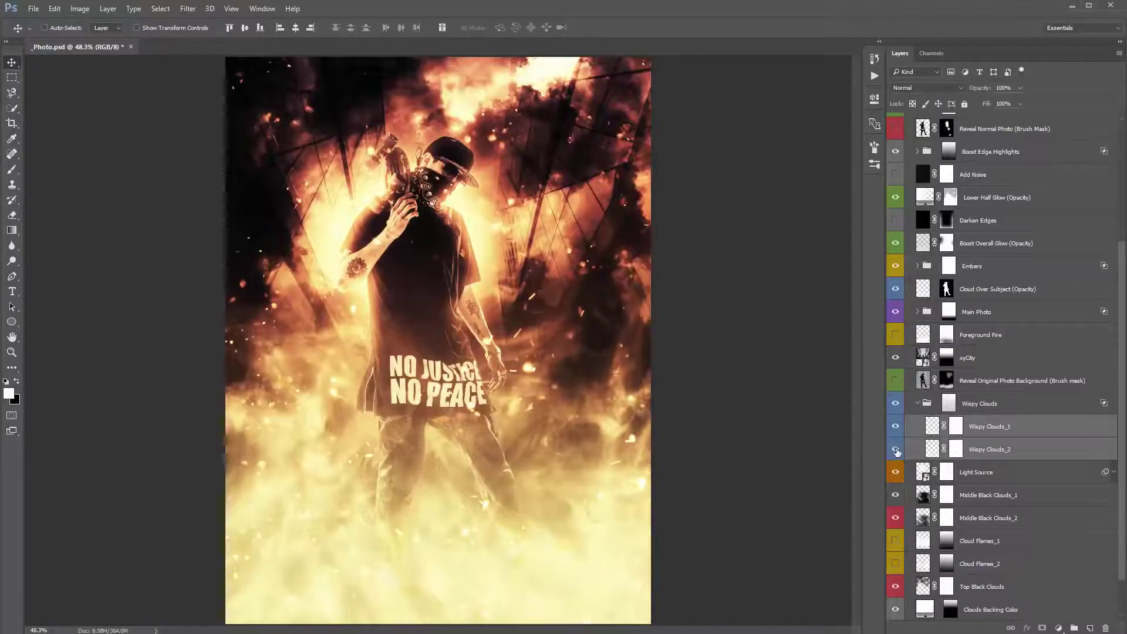
pyautogui.click(896, 450)
pyautogui.click(896, 450)
# Select only the Wispy Clouds_1 layer and move its clouds across the picture
pyautogui.click(992, 429)
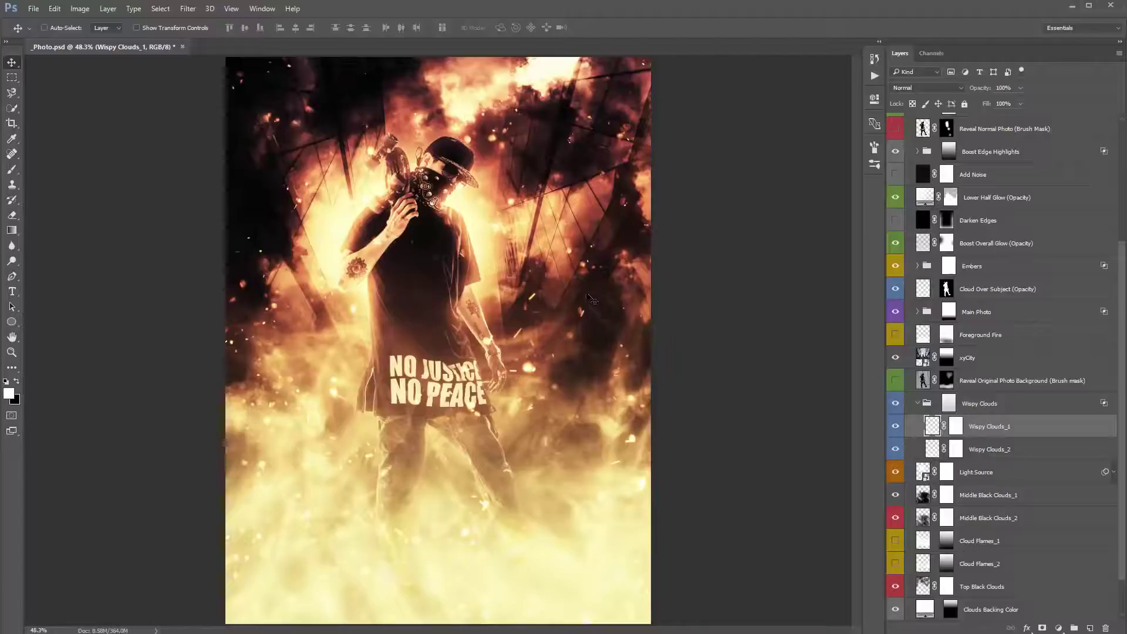
pyautogui.hotkey('alt', 'e')
pyautogui.press('a')
pyautogui.press('a')
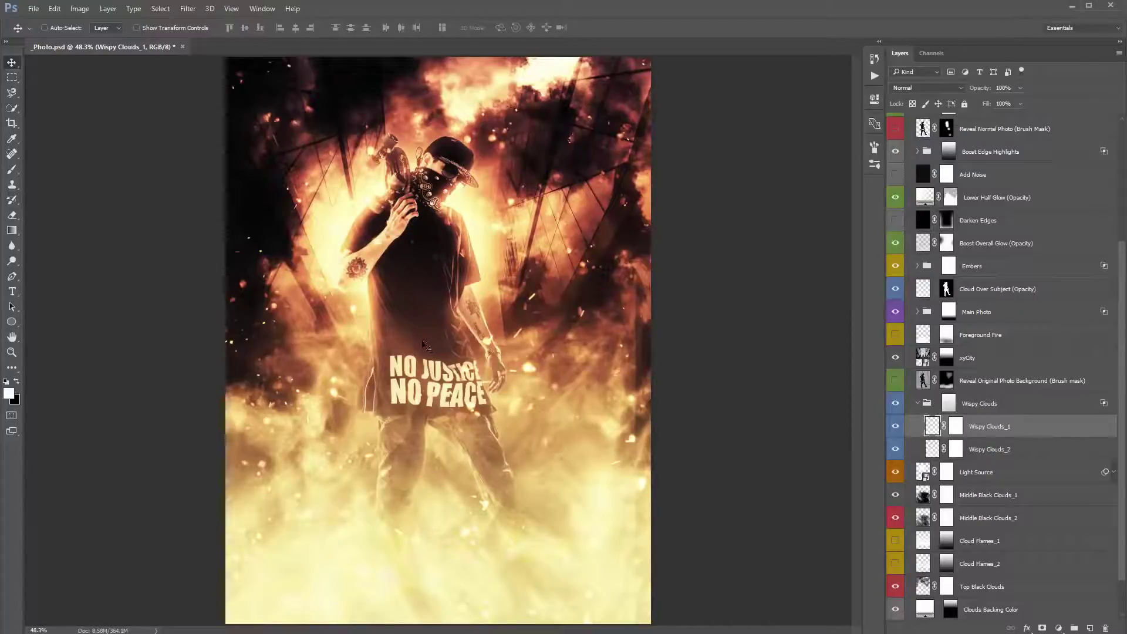
pyautogui.moveTo(421, 341); pyautogui.dragTo(532, 317)
# Try aligning Wispy Clouds_1 to the vertical and horizontal centers of the whole canvas, and clear the selection
pyautogui.hotkey('ctrl', 'a')
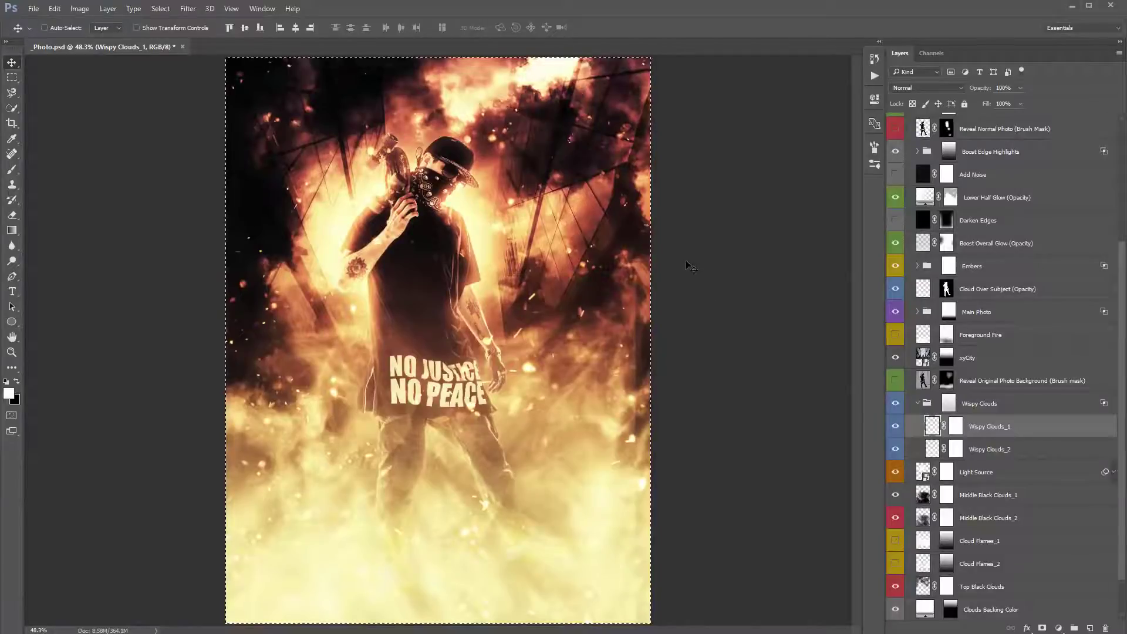
pyautogui.click(245, 31)
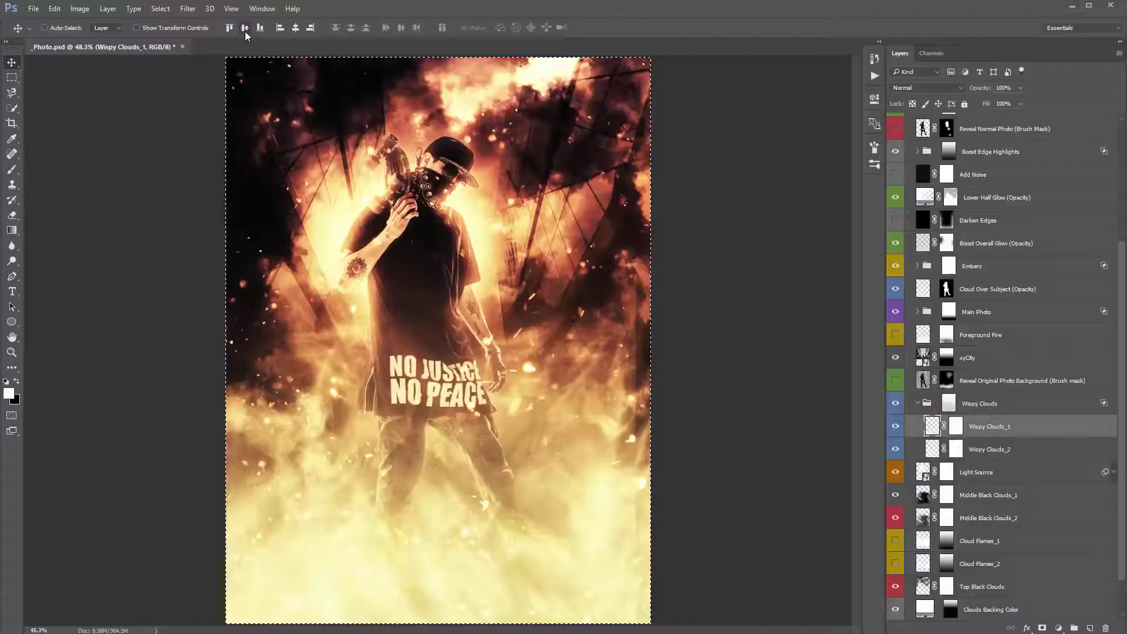
pyautogui.click(296, 28)
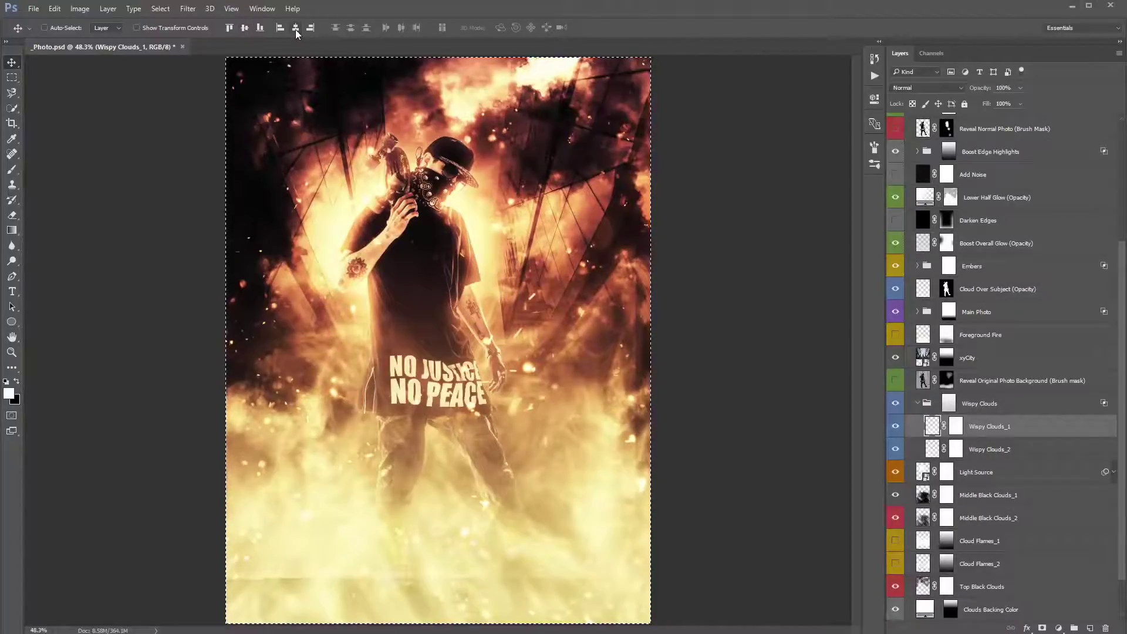
pyautogui.click(295, 29)
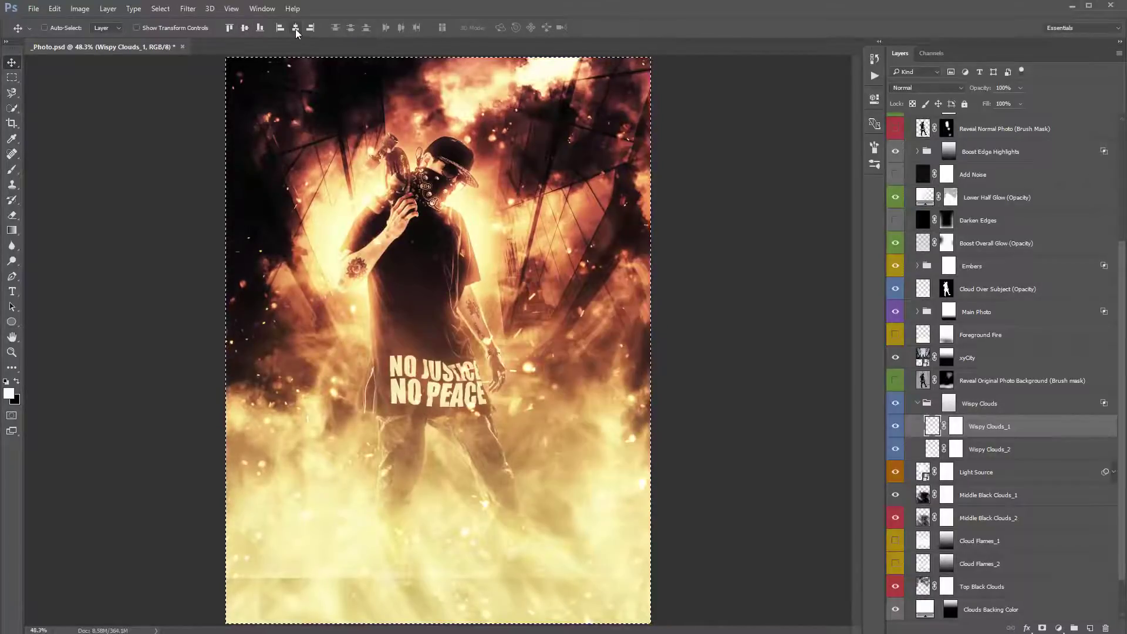
pyautogui.hotkey('ctrl', 'd')
pyautogui.hotkey('ctrl', 'a')
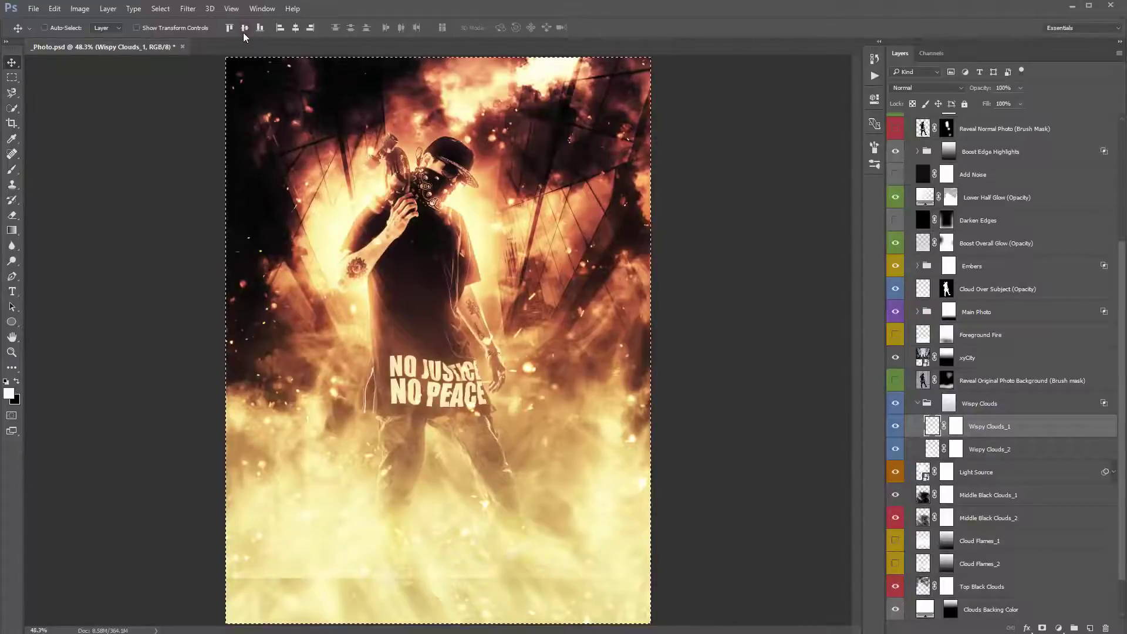
pyautogui.click(244, 29)
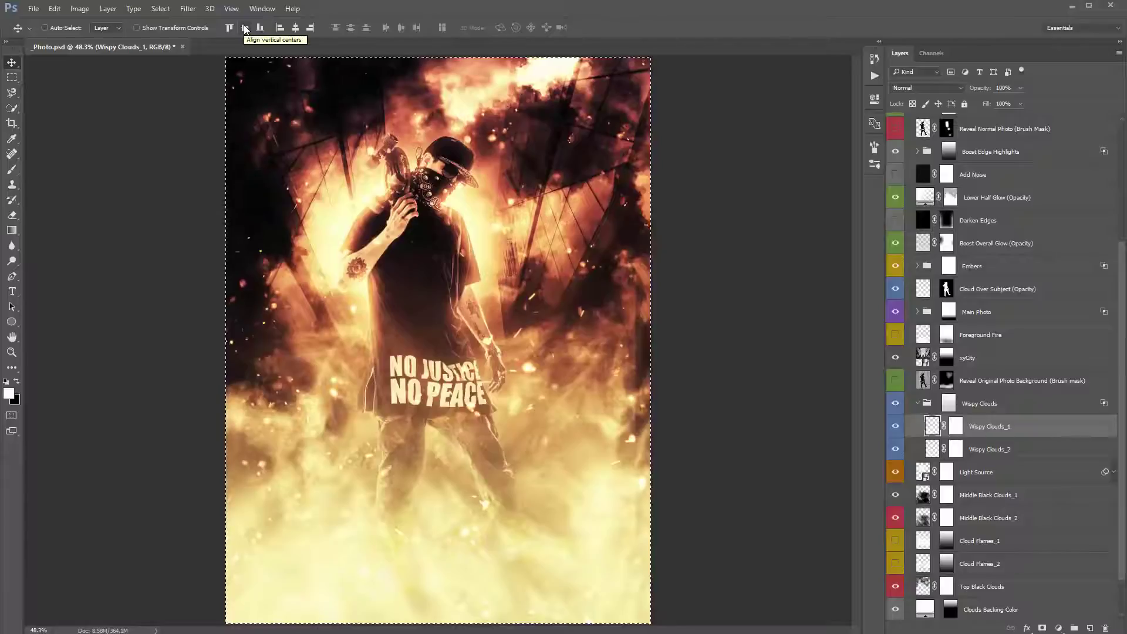
pyautogui.click(294, 28)
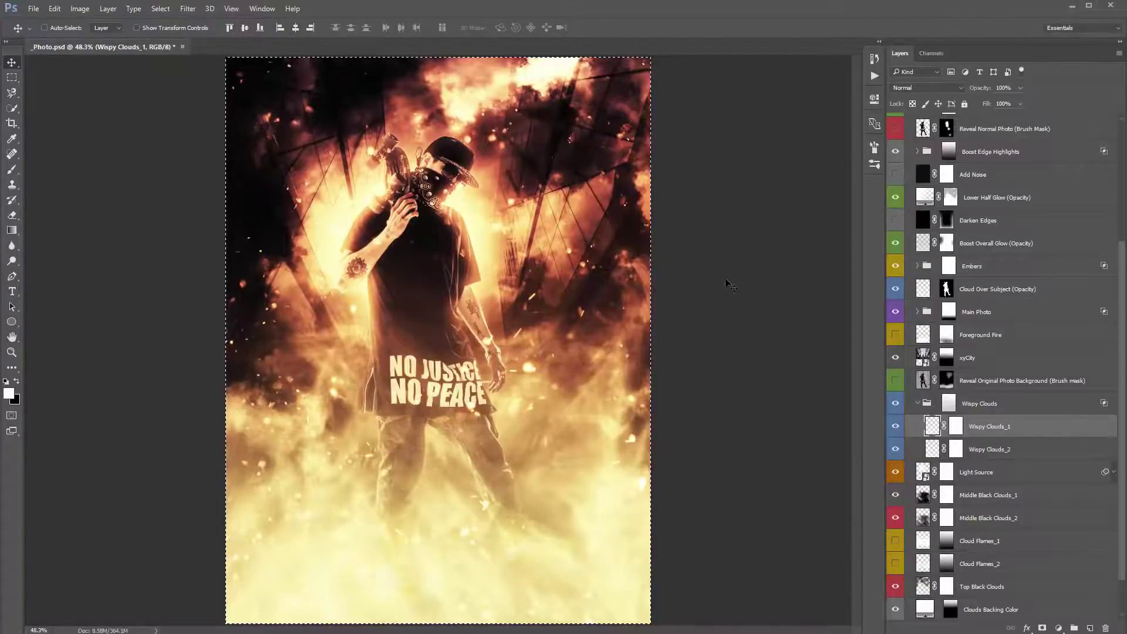
pyautogui.hotkey('ctrl', 'd')
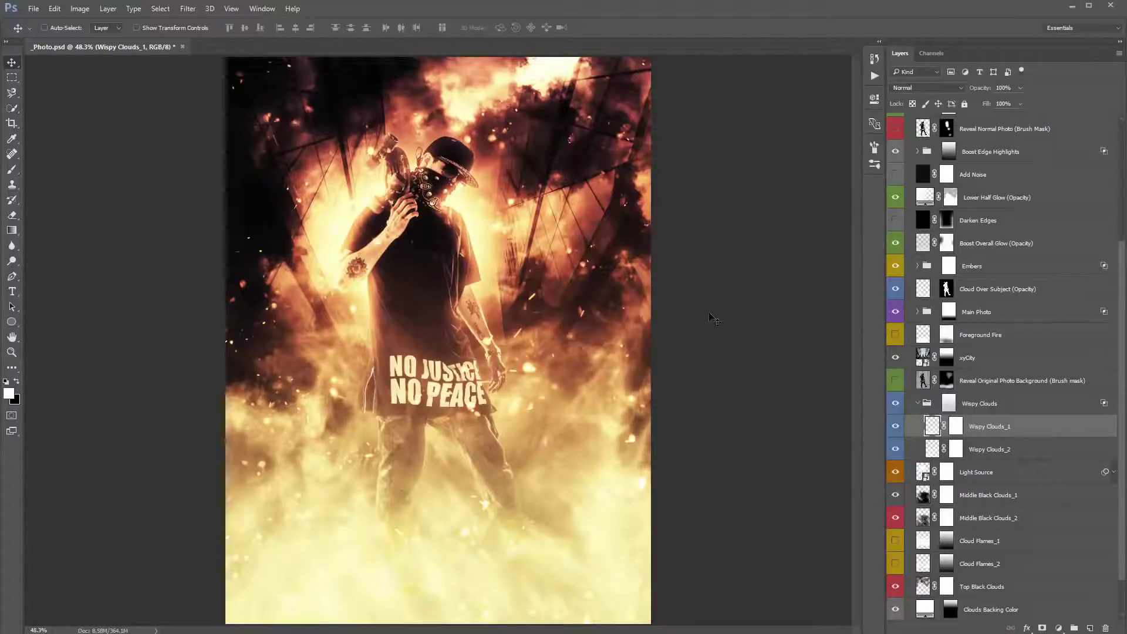
# Undo the last changes to Wispy Clouds_1 and clear the canvas selection
pyautogui.press('ctrl')
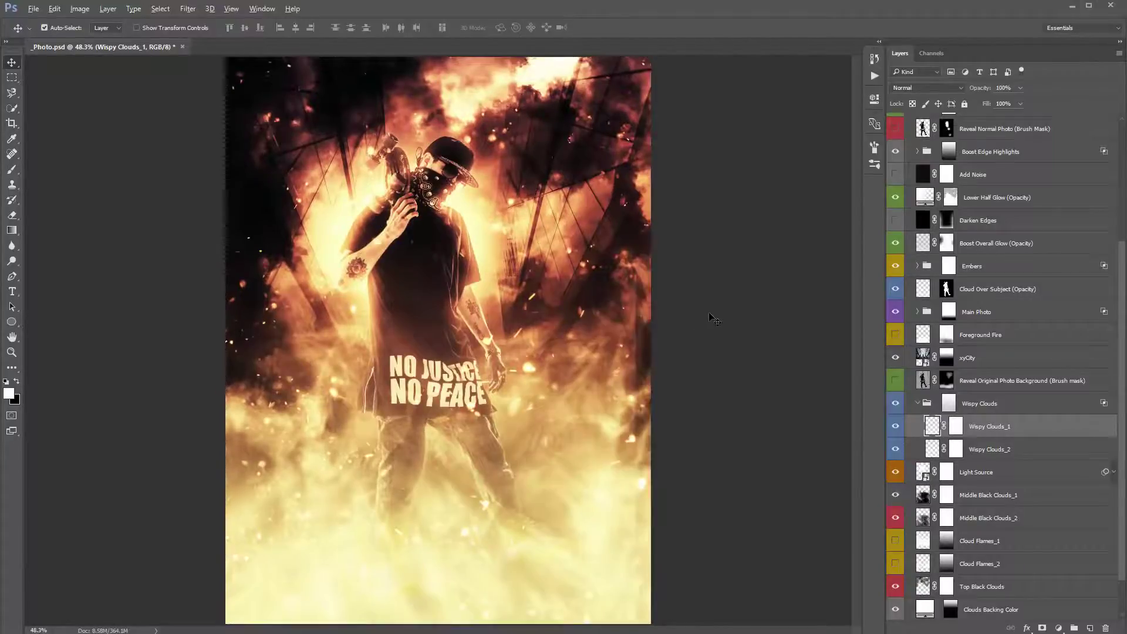
pyautogui.hotkey('ctrl', 'z')
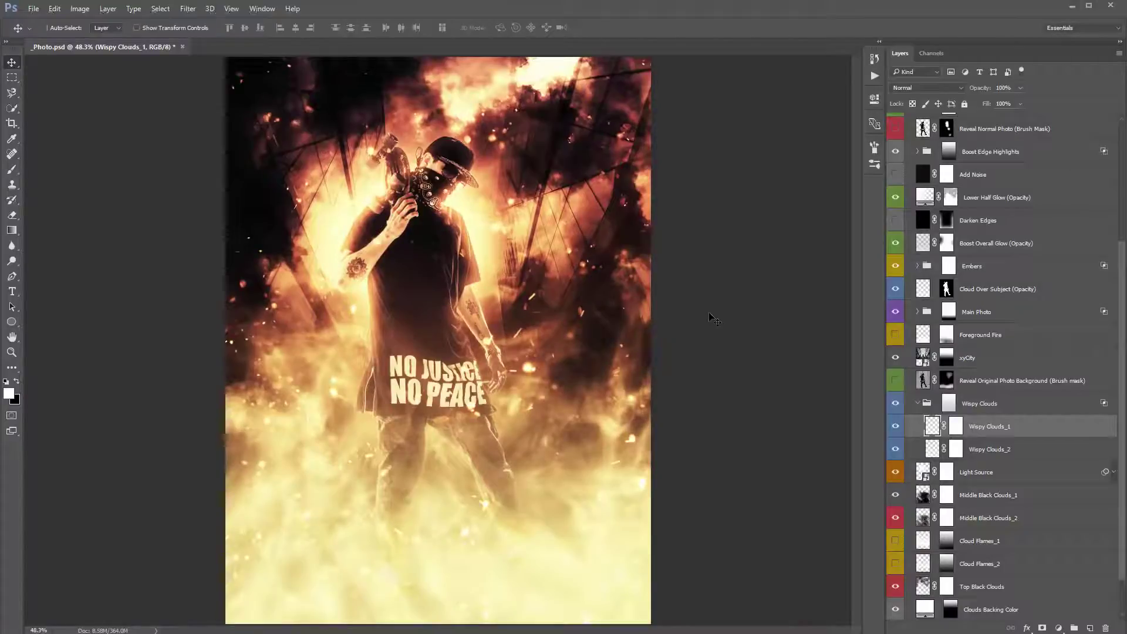
pyautogui.hotkey('ctrl', 'z')
pyautogui.hotkey('ctrl', 'a')
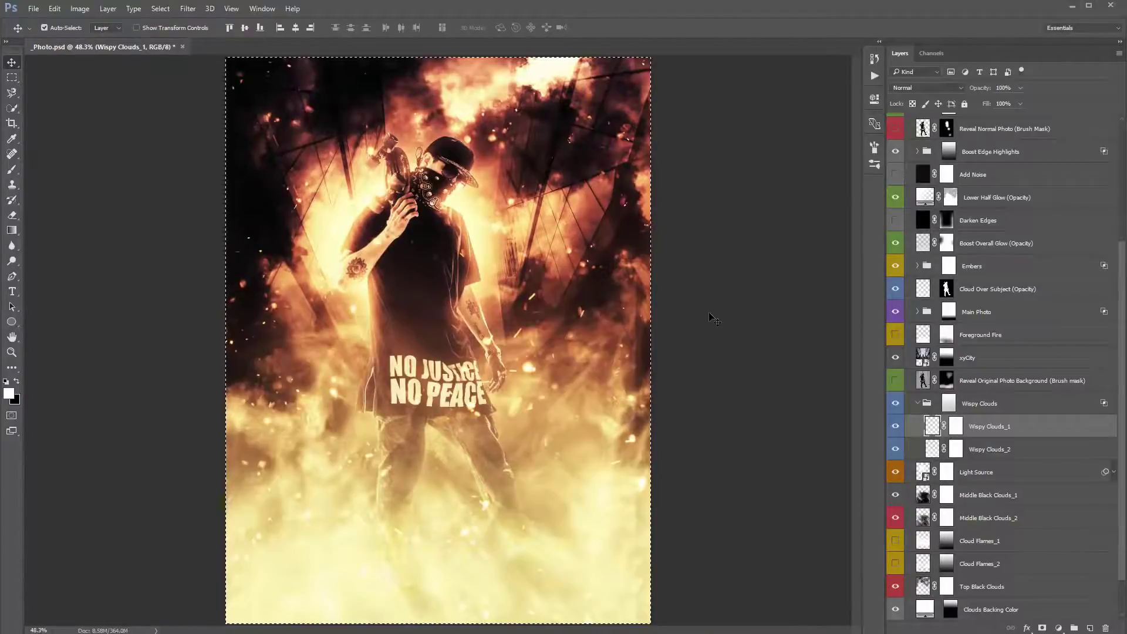
pyautogui.hotkey('ctrl', 'd')
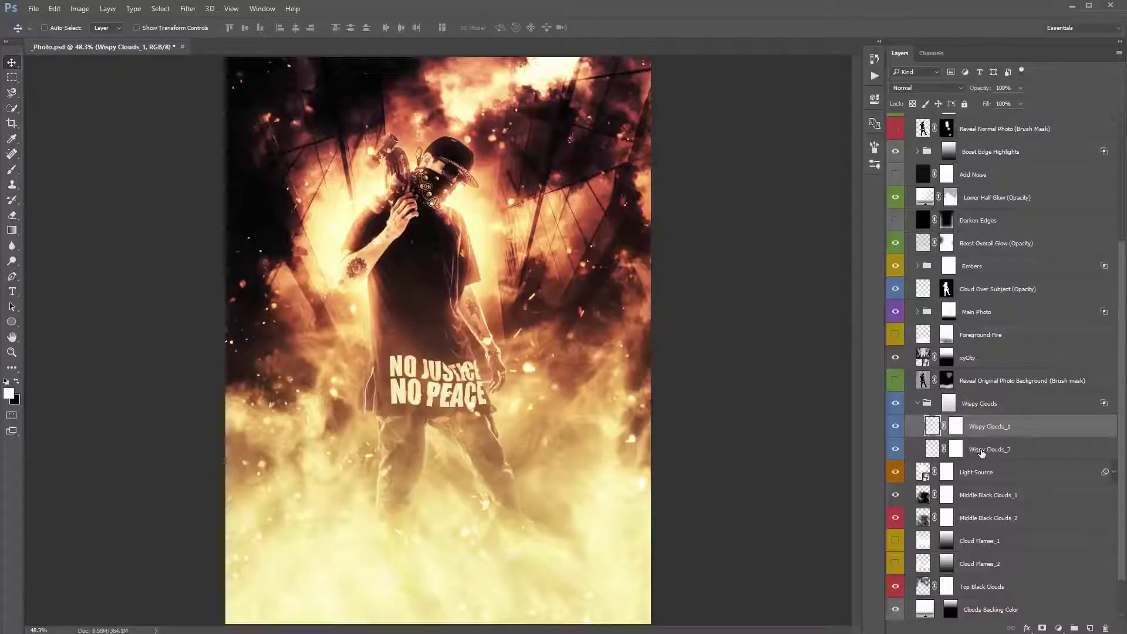
# Adjust the Wispy Clouds_2 layer with Free Transform and apply the transformation
pyautogui.hotkey('ctrl', '-')
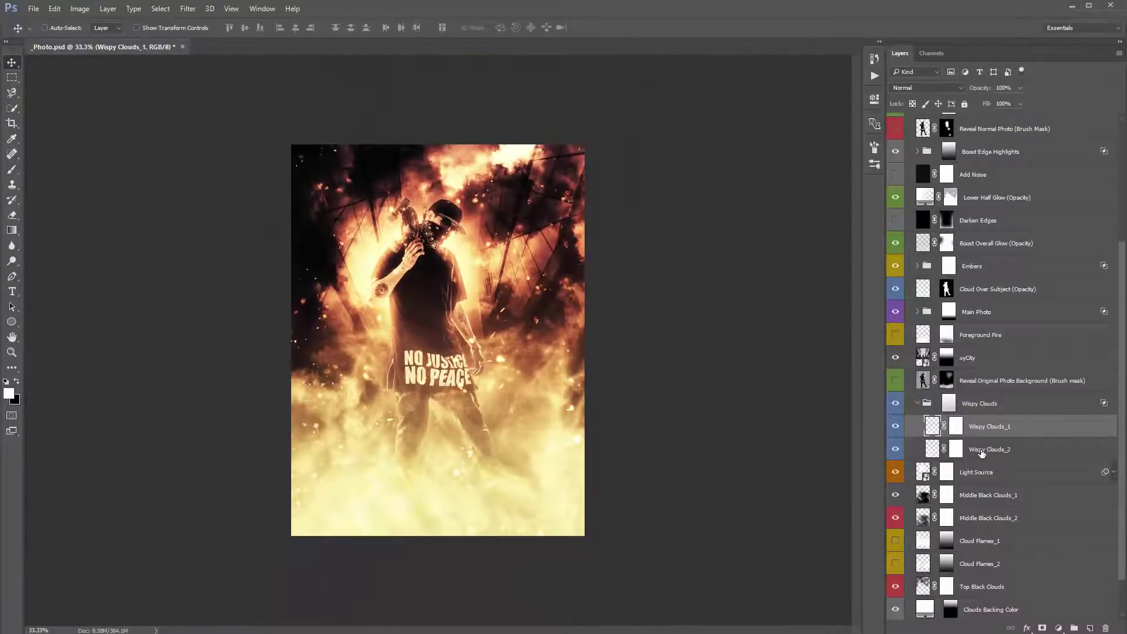
pyautogui.click(982, 451)
pyautogui.hotkey('ctrl', 't')
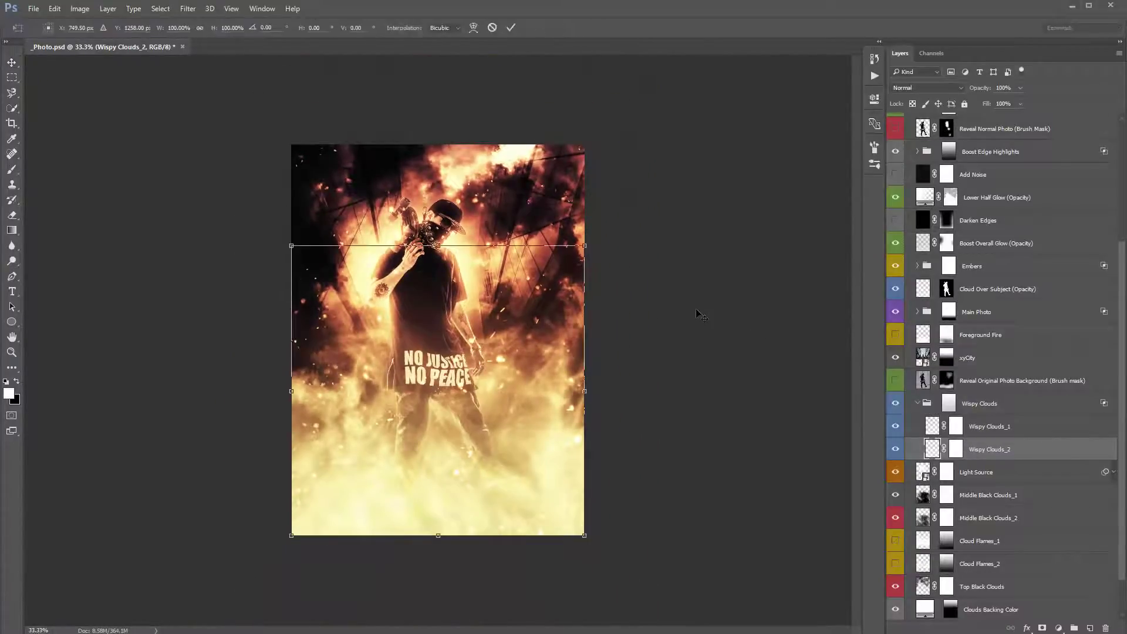
pyautogui.moveTo(434, 183); pyautogui.dragTo(414, 144)
pyautogui.press('Return')
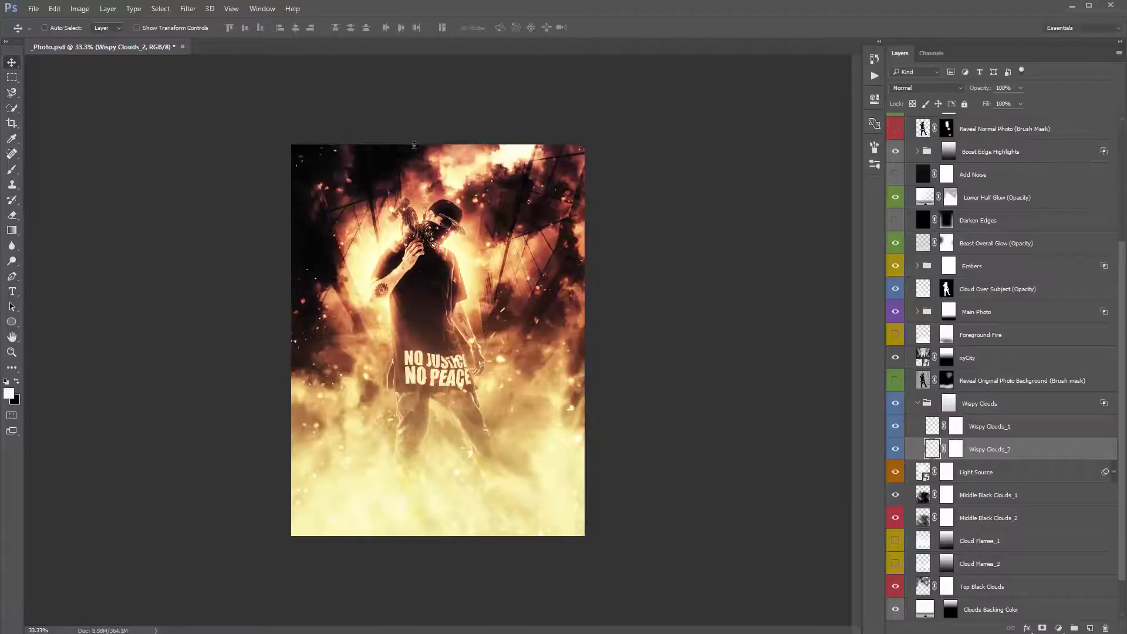
pyautogui.hotkey('ctrl', '0')
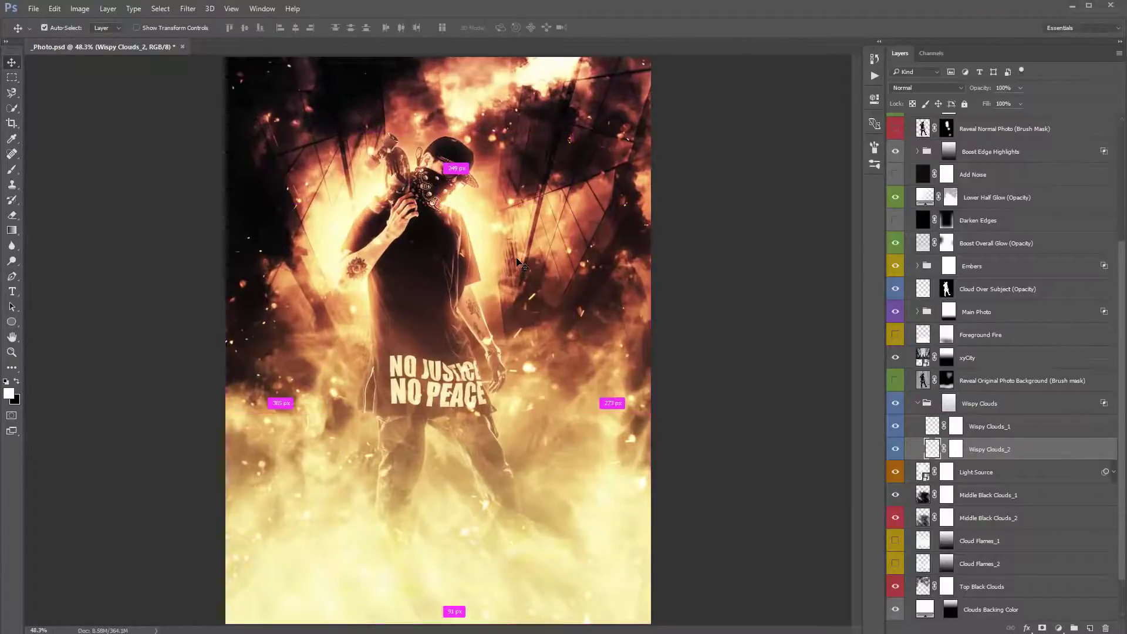
# Collapse the Wispy Clouds group, try moving it directly above the Main Photo group, and undo the move
pyautogui.click(927, 404)
pyautogui.click(918, 403)
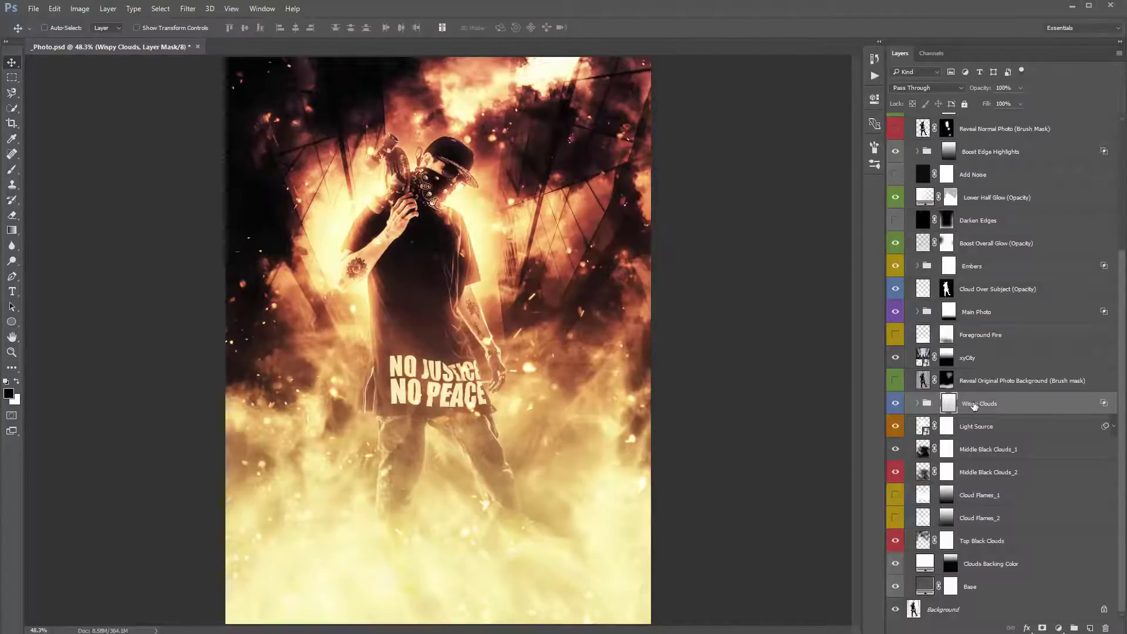
pyautogui.moveTo(975, 405); pyautogui.dragTo(953, 310)
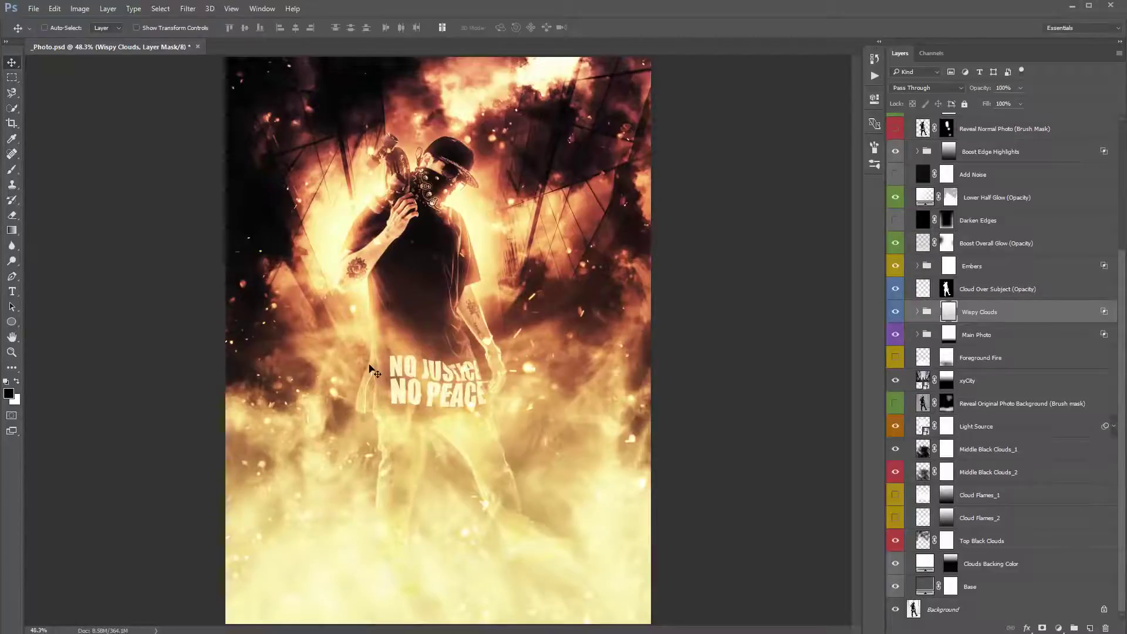
pyautogui.hotkey('ctrl', 'z')
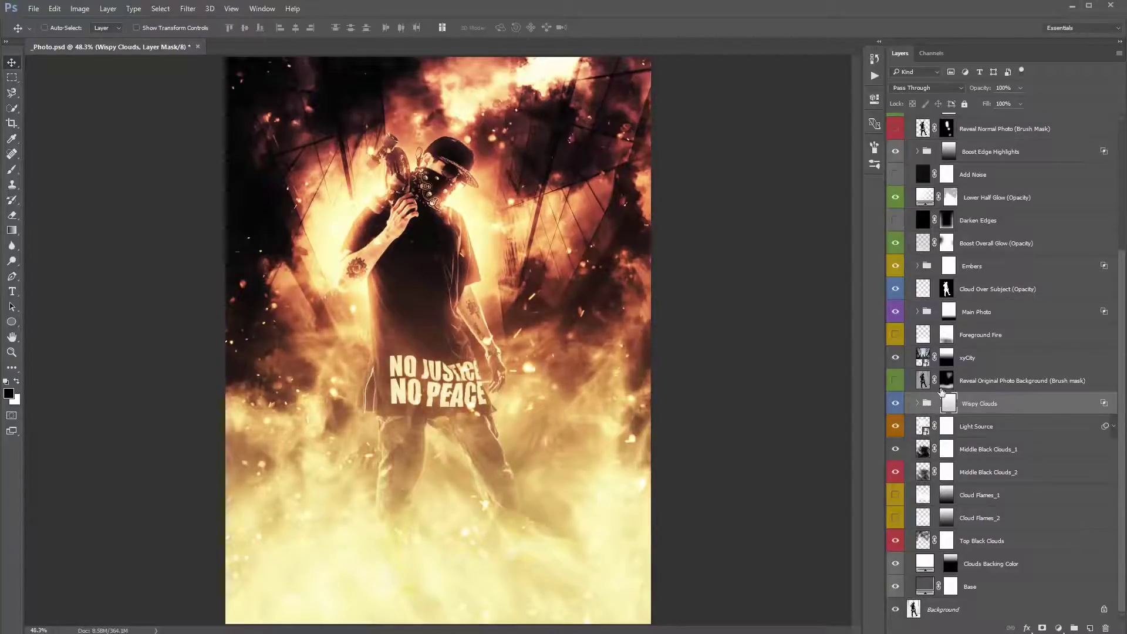
# Compare the picture with the Light Source layer hidden and shown, and move the glow slightly upward behind the subject
pyautogui.click(981, 432)
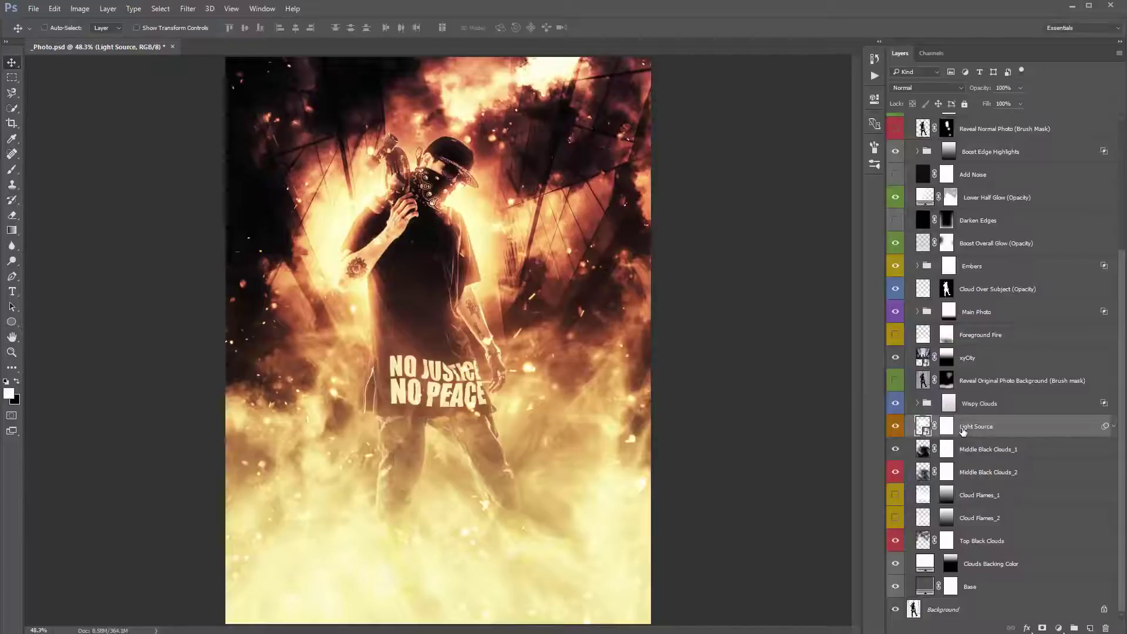
pyautogui.click(894, 427)
pyautogui.click(892, 427)
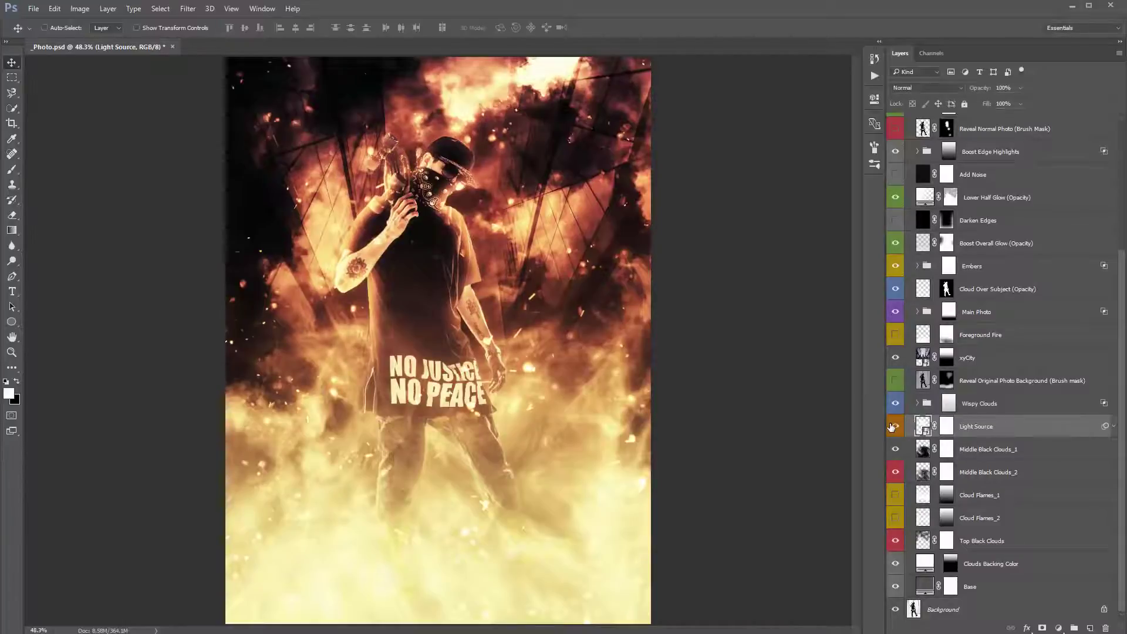
pyautogui.click(892, 427)
pyautogui.click(892, 426)
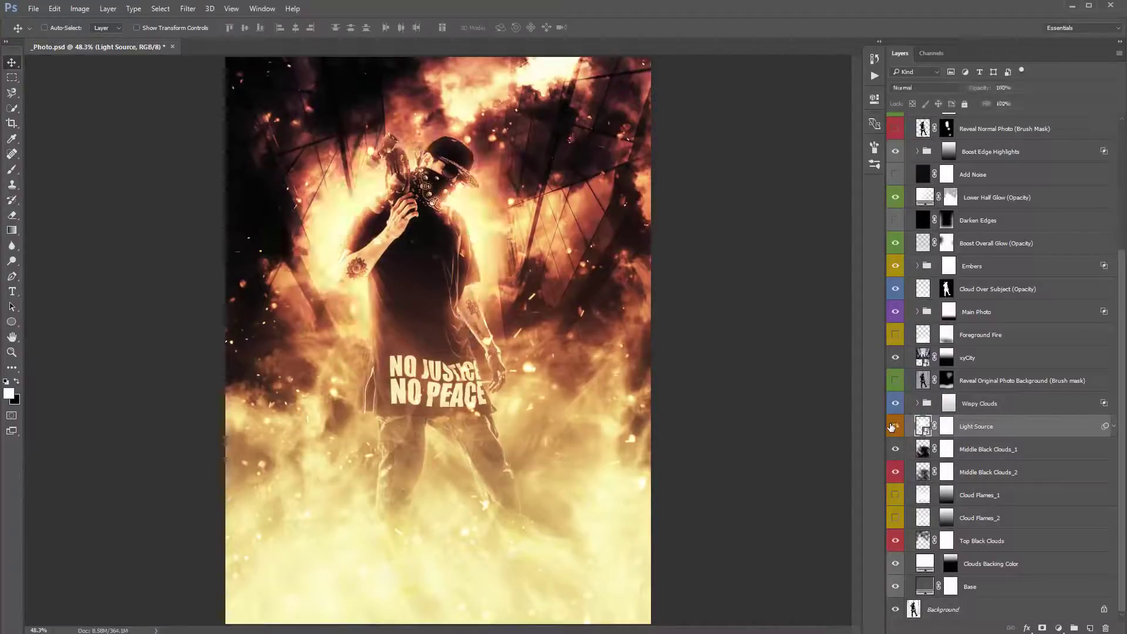
pyautogui.click(892, 426)
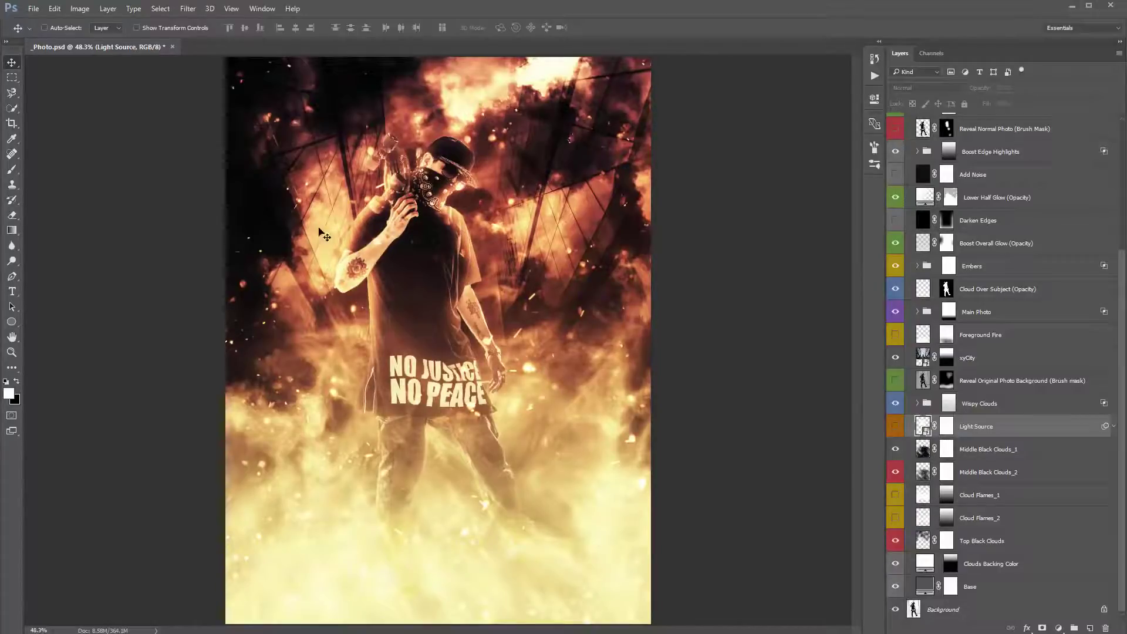
pyautogui.click(895, 429)
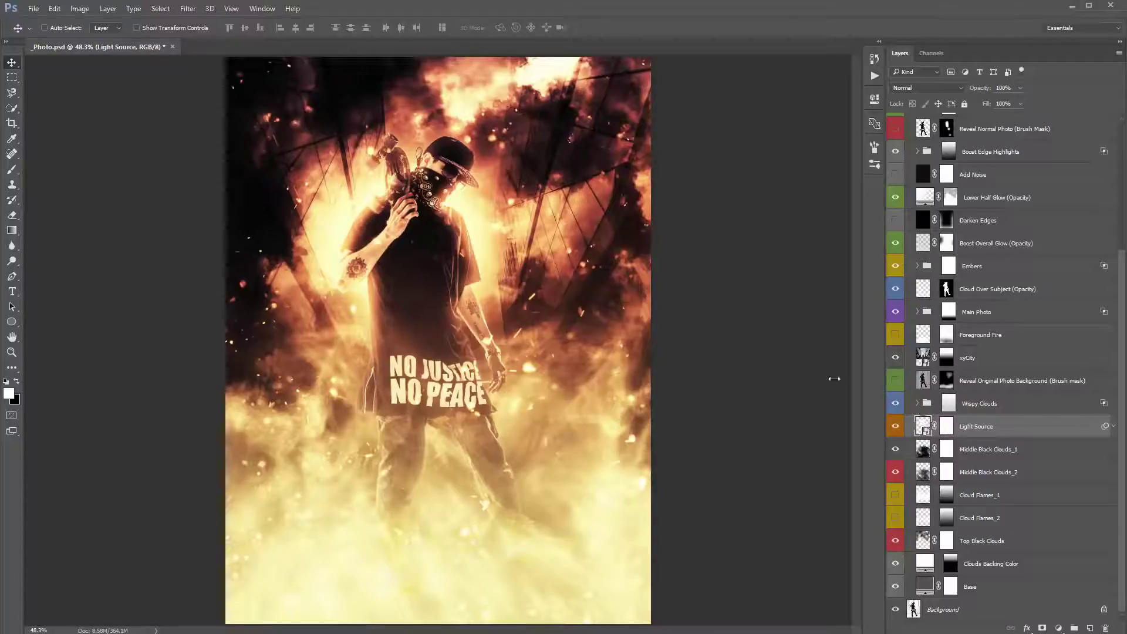
pyautogui.moveTo(481, 221)
pyautogui.mouseDown()
pyautogui.moveTo(500, 249)
pyautogui.moveTo(526, 252)
pyautogui.moveTo(517, 186)
pyautogui.moveTo(490, 181)
pyautogui.moveTo(467, 197)
pyautogui.moveTo(479, 205)
pyautogui.mouseUp()
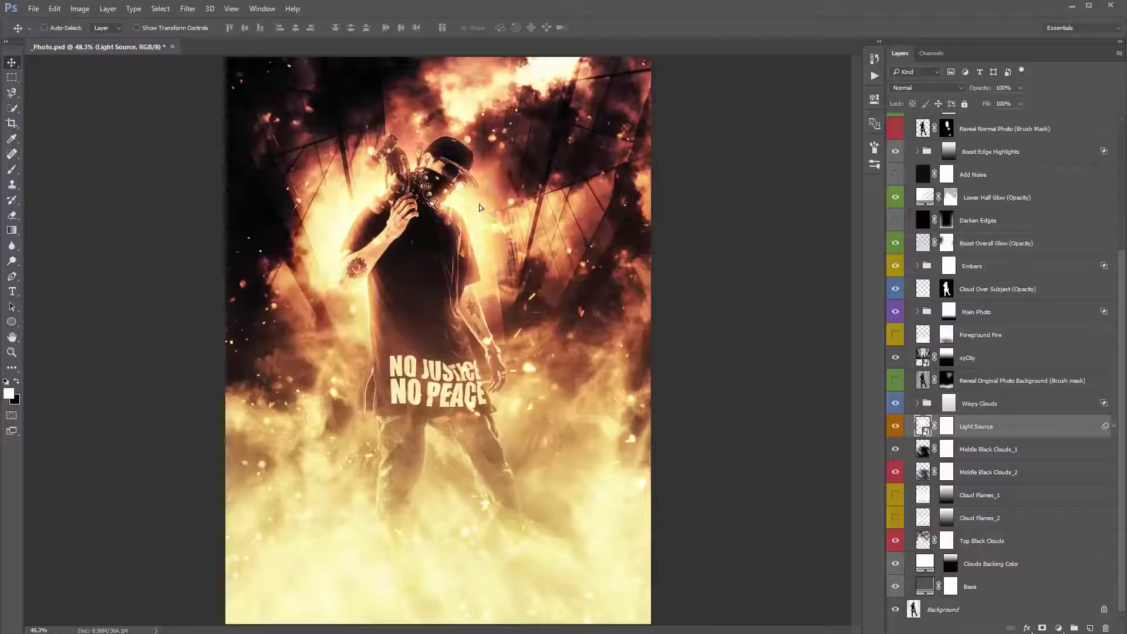
# Set the Gaussian Blur smart filter on the Light Source layer to a radius of 56.2 pixels and collapse its filter list
pyautogui.click(1113, 426)
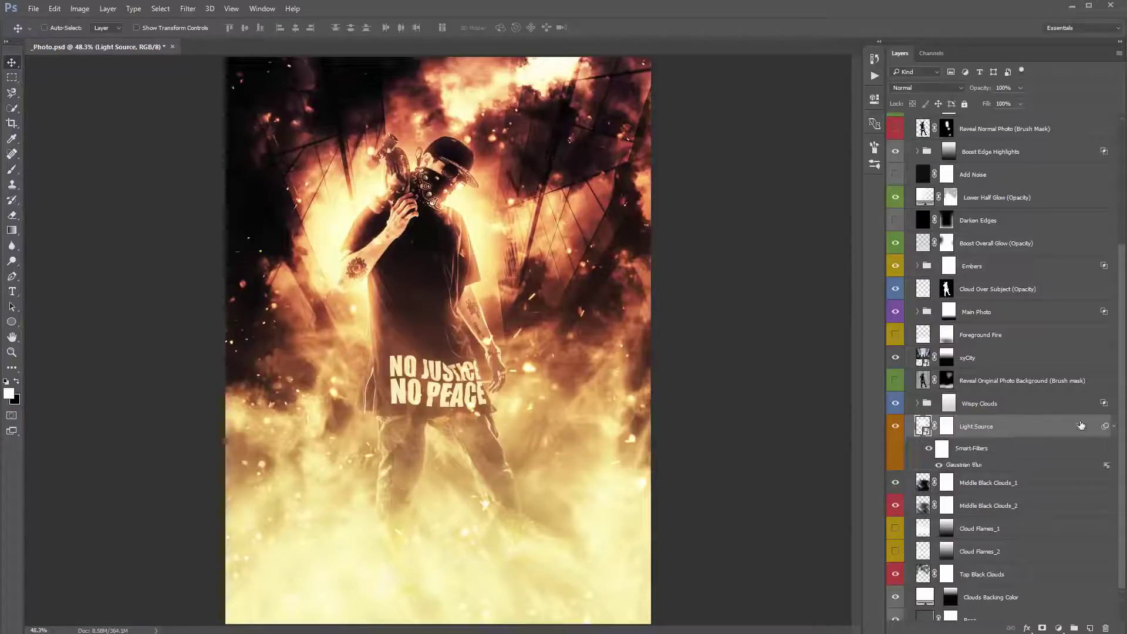
pyautogui.doubleClick(963, 465)
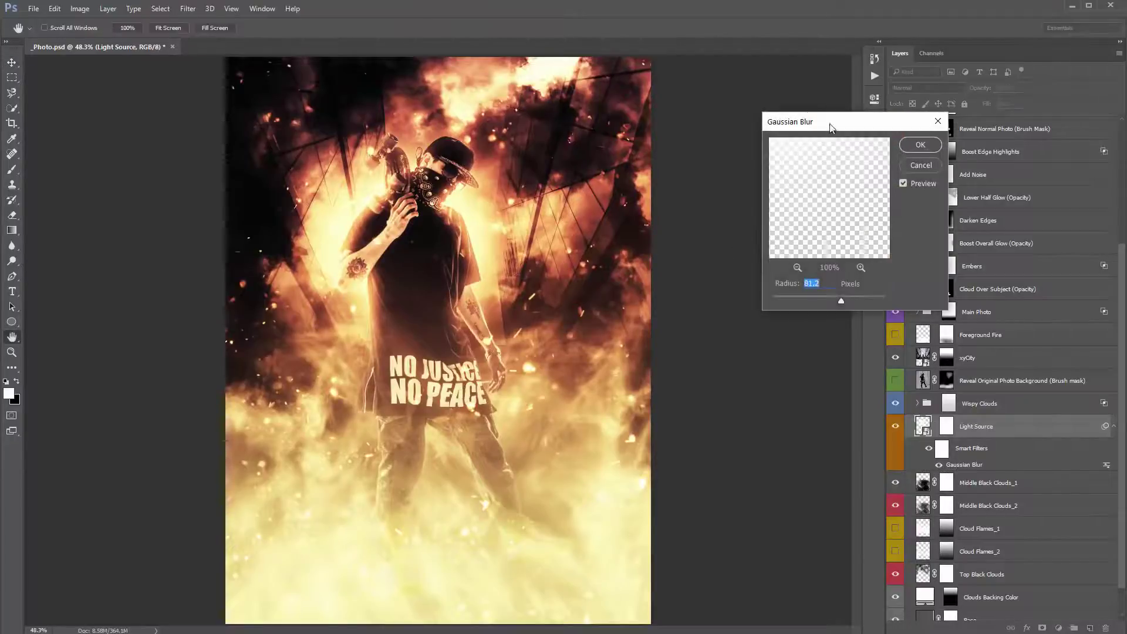
pyautogui.moveTo(828, 123); pyautogui.dragTo(668, 119)
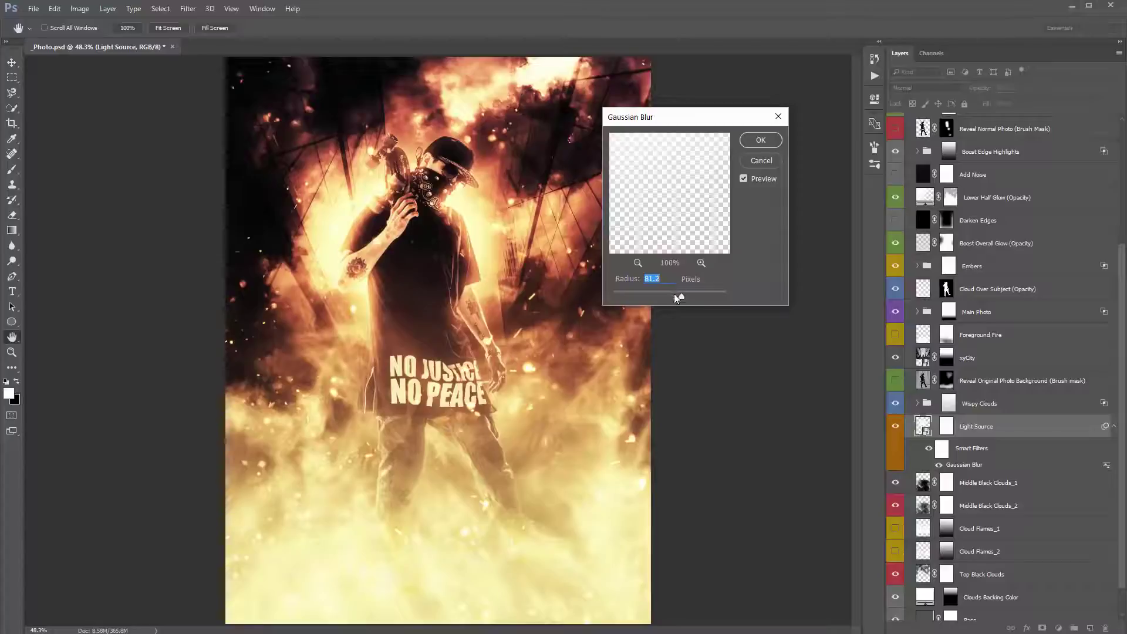
pyautogui.moveTo(678, 295); pyautogui.dragTo(566, 290)
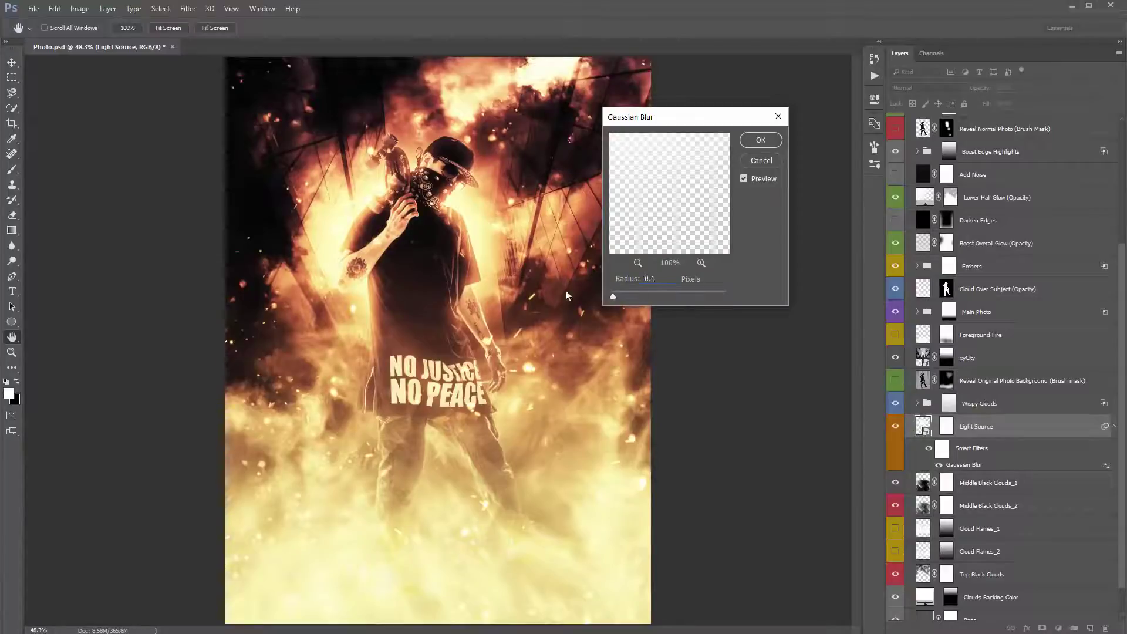
pyautogui.click(625, 297)
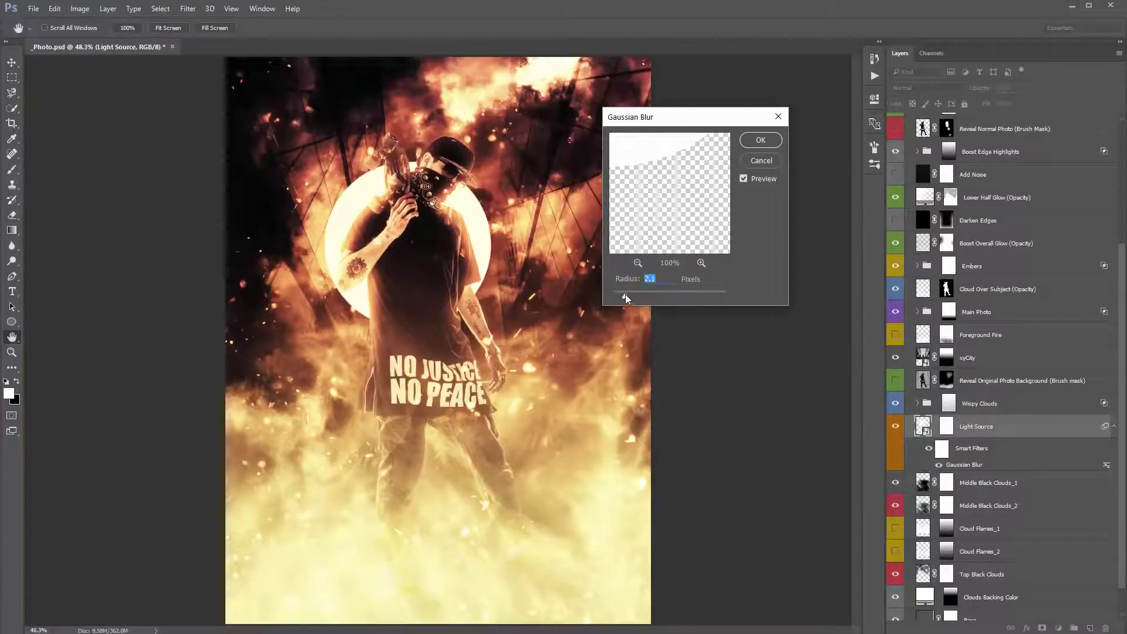
pyautogui.moveTo(626, 294); pyautogui.dragTo(678, 295)
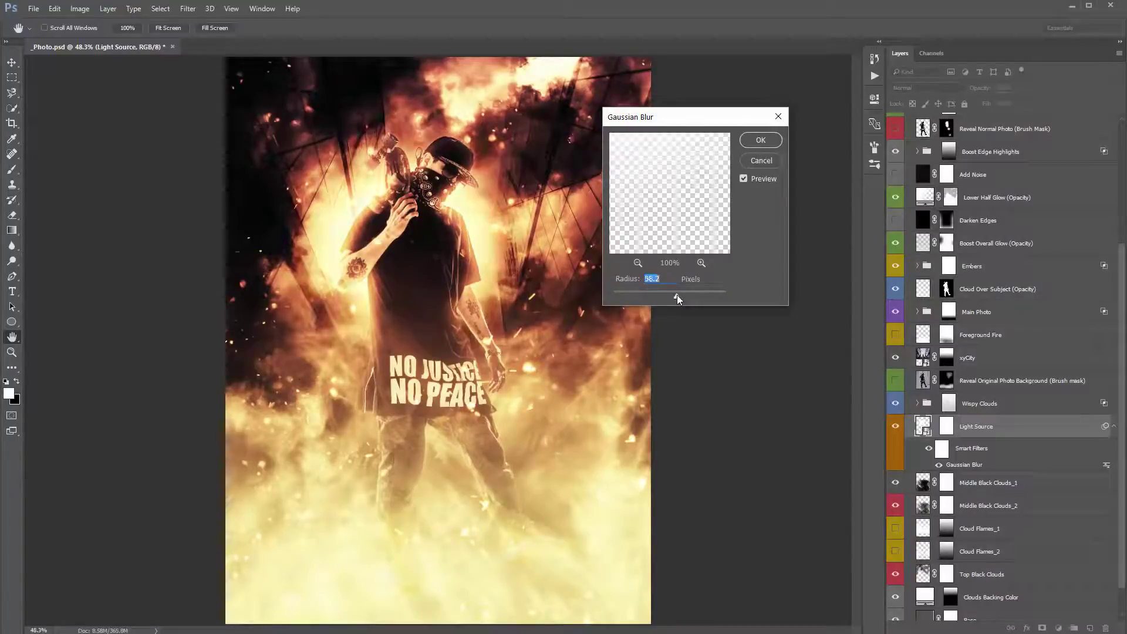
pyautogui.click(760, 141)
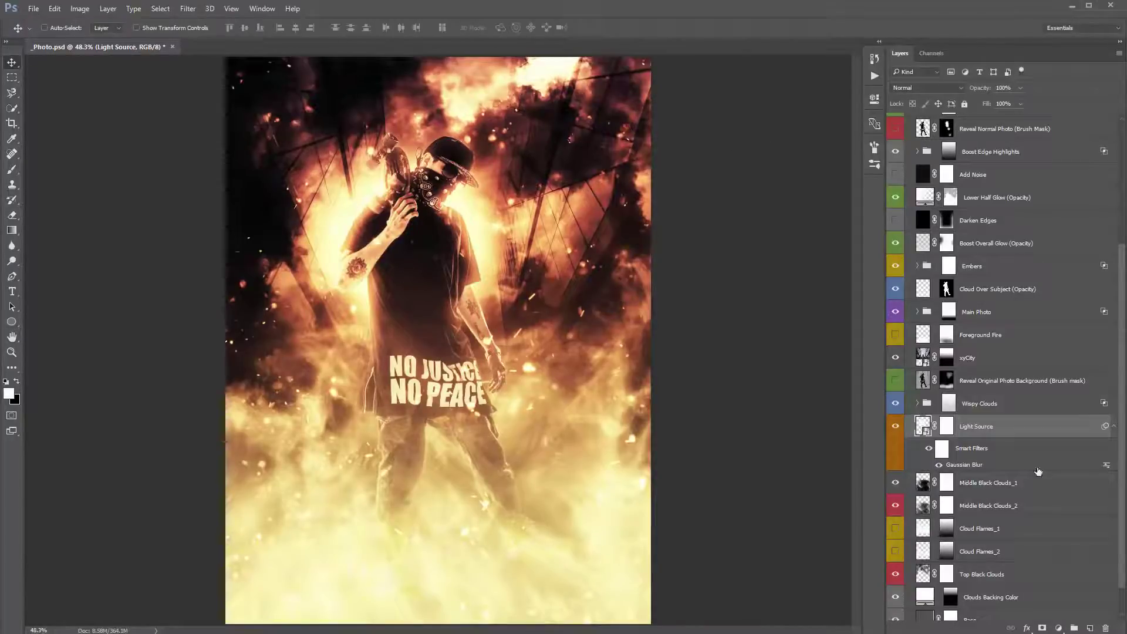
pyautogui.click(1114, 427)
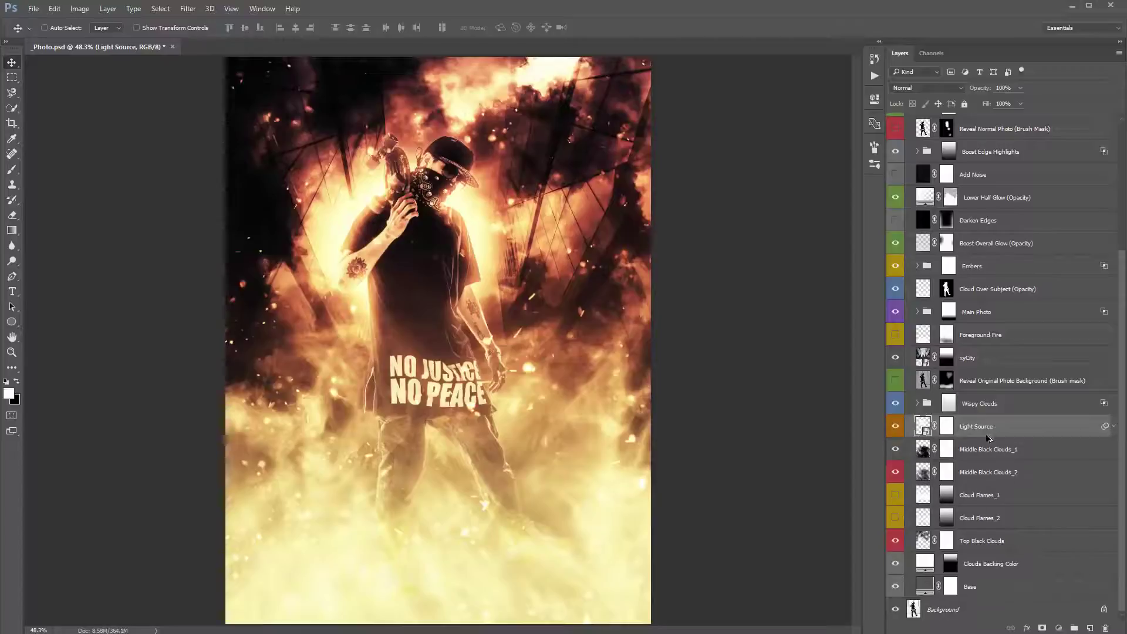
# Try duplicating the Light Source layer directly below the original and moving the copy, then delete the copy
pyautogui.moveTo(989, 438); pyautogui.dragTo(976, 451)
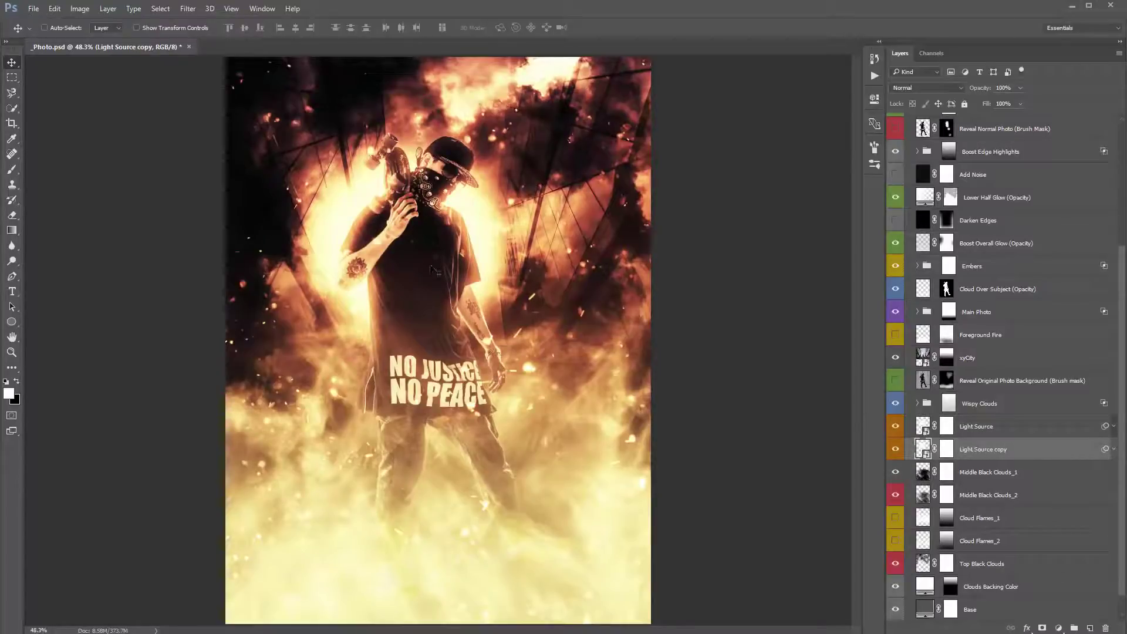
pyautogui.moveTo(469, 373); pyautogui.dragTo(488, 347)
pyautogui.hotkey('ctrl', 'z')
pyautogui.press('Delete')
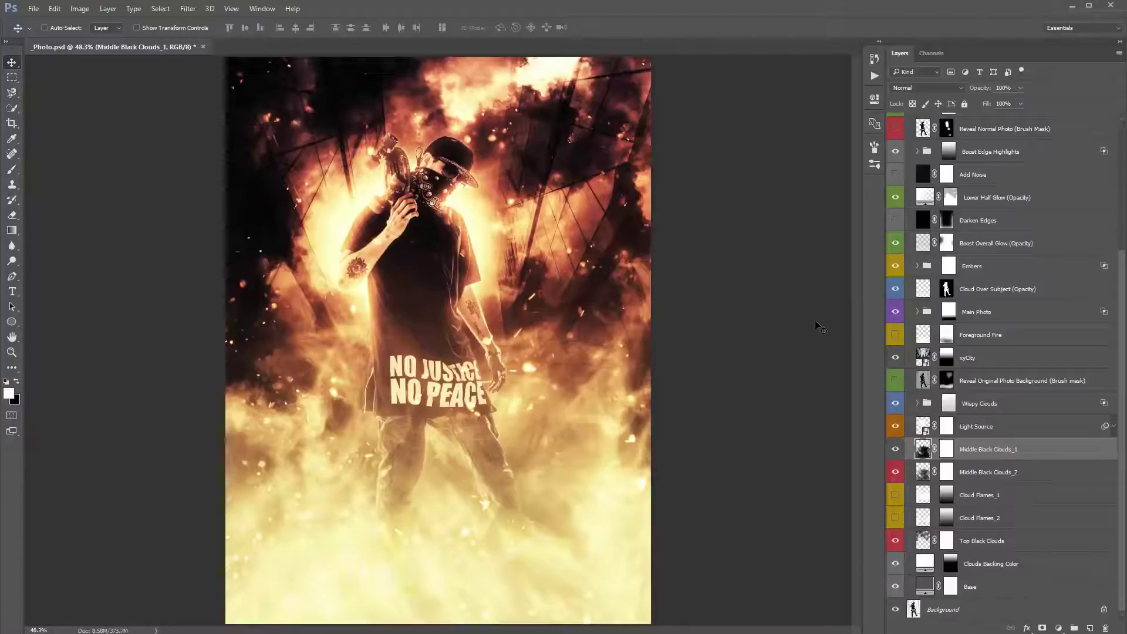
# Compare the picture with the Middle Black Clouds_1 and Middle Black Clouds_2 layers hidden and shown
pyautogui.click(978, 378)
pyautogui.click(995, 453)
pyautogui.click(995, 474)
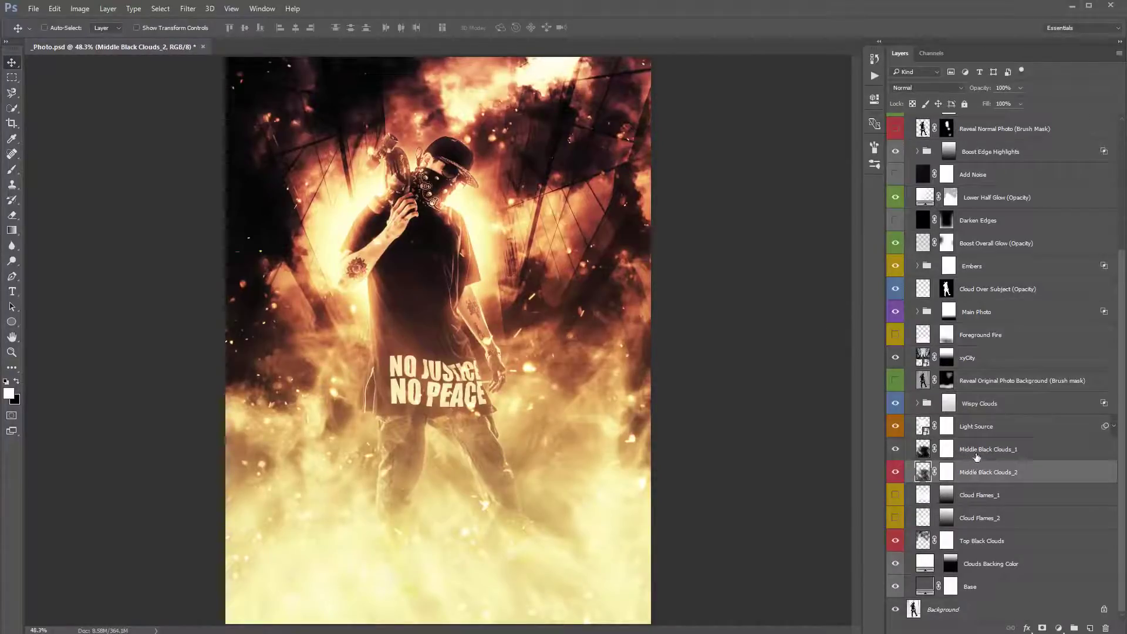
pyautogui.click(1011, 457)
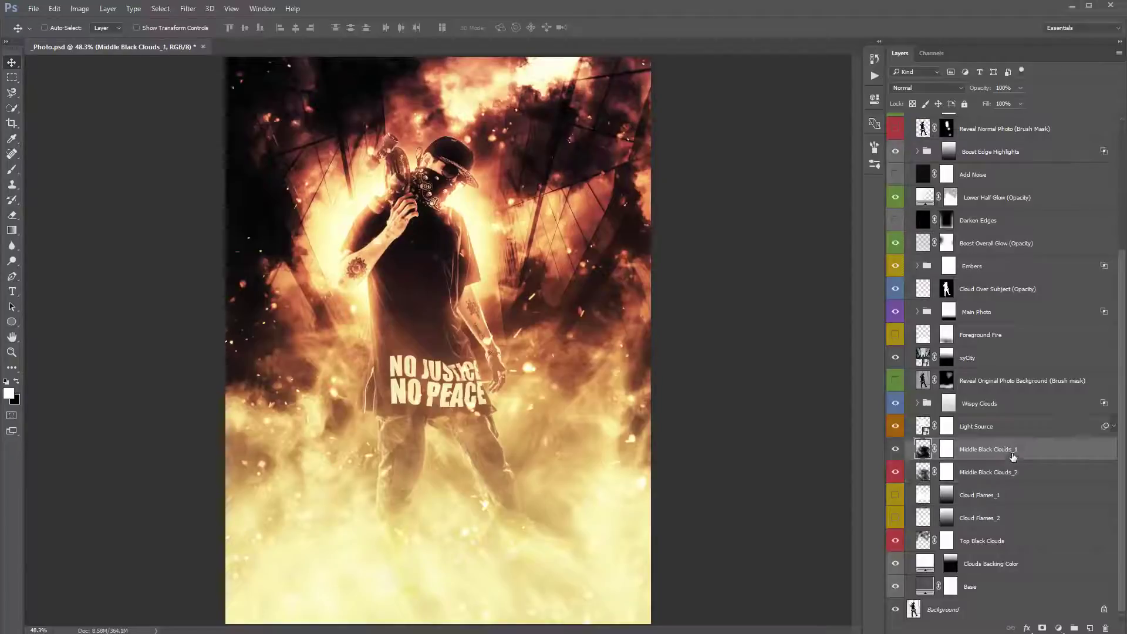
pyautogui.click(896, 449)
pyautogui.click(896, 472)
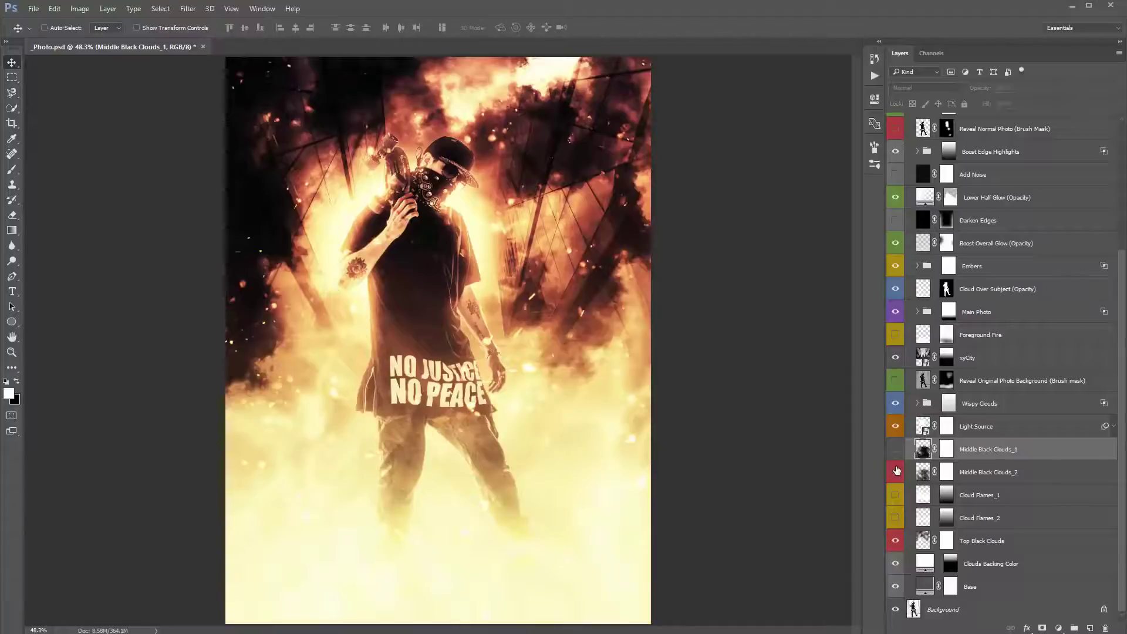
pyautogui.click(896, 472)
pyautogui.click(895, 449)
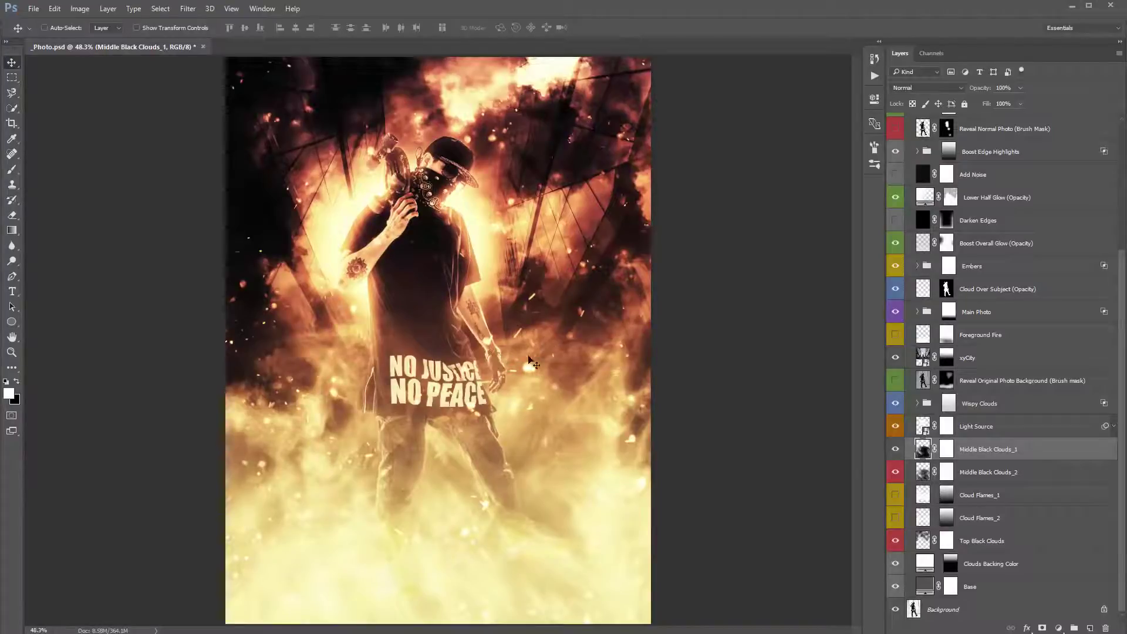
pyautogui.click(895, 450)
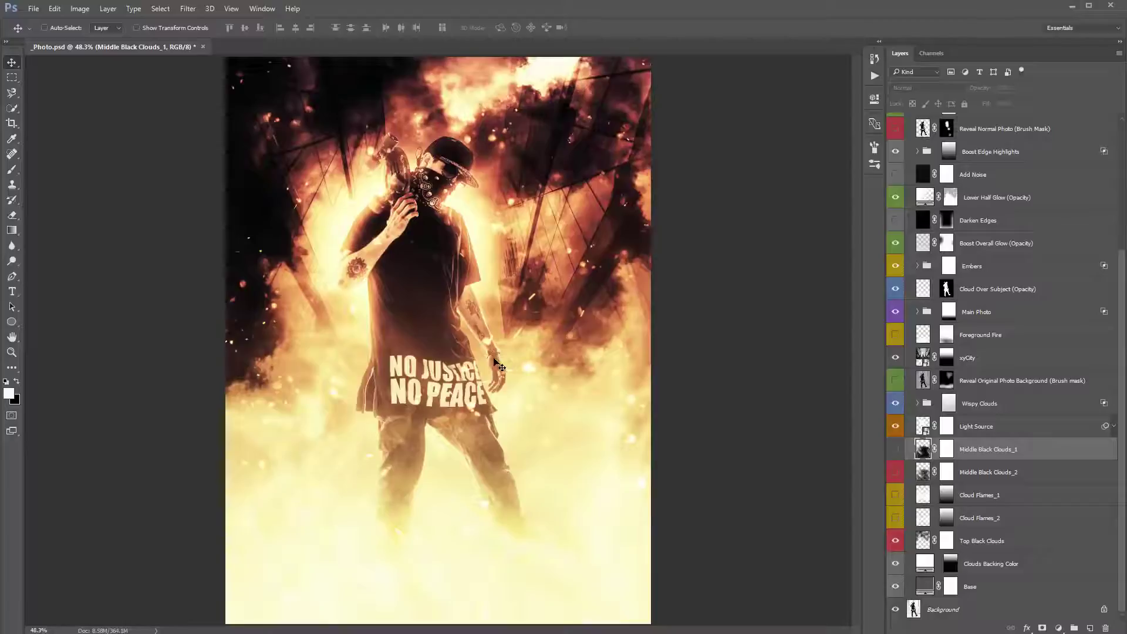
pyautogui.moveTo(903, 449); pyautogui.dragTo(894, 477)
pyautogui.click(895, 450)
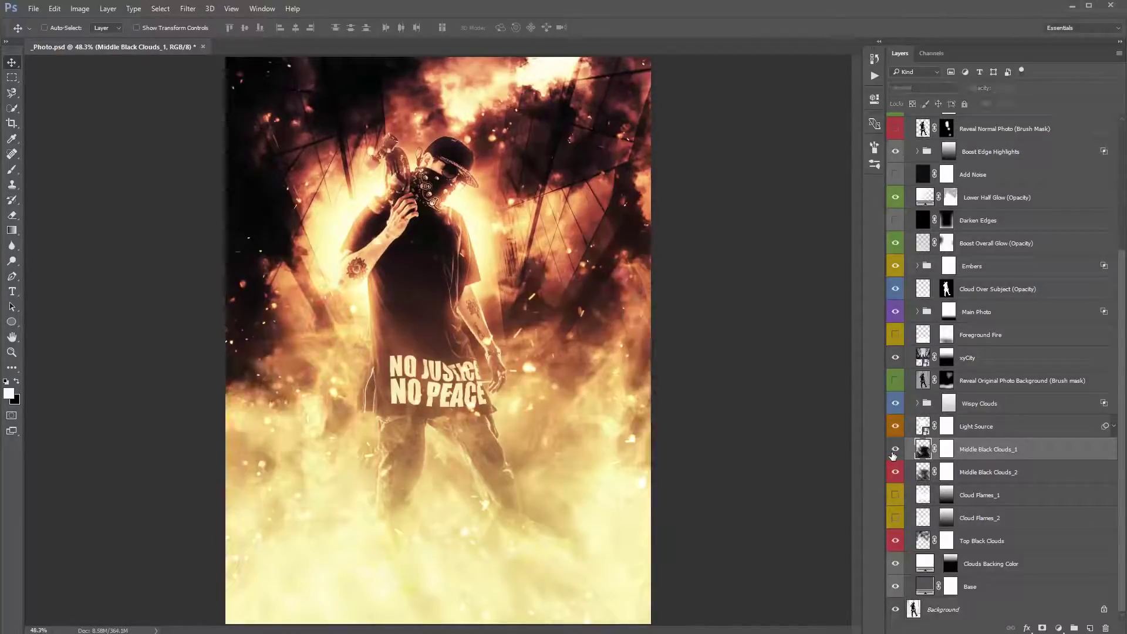
pyautogui.click(896, 450)
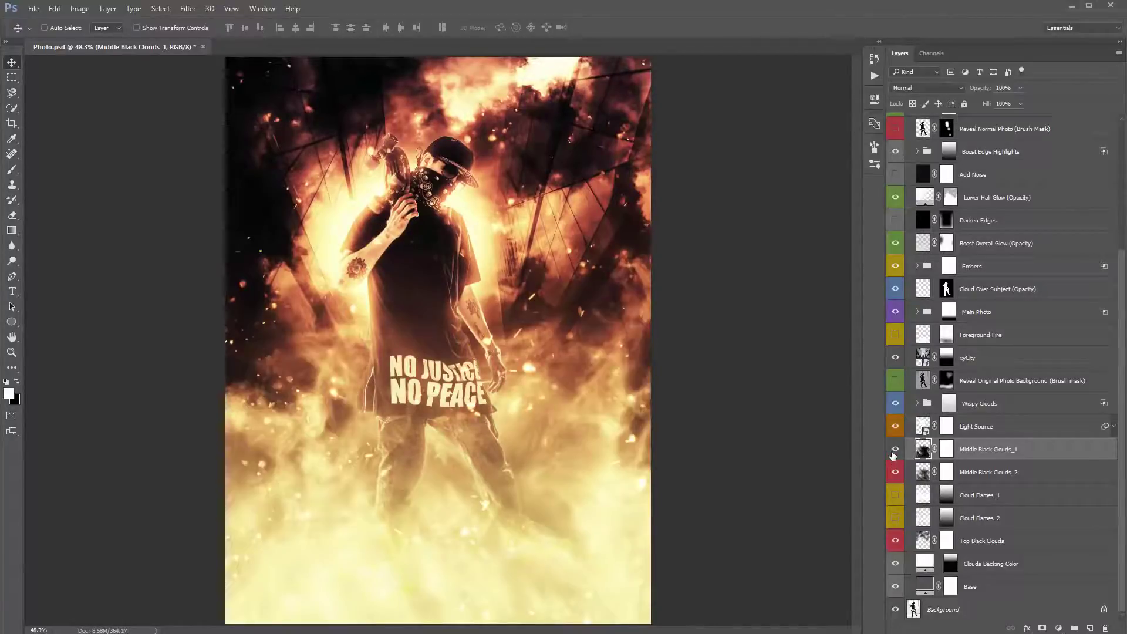
# Try duplicating Middle Black Clouds_1 and Middle Black Clouds_2 together twice, and undo both duplications
pyautogui.keyDown('shift'); pyautogui.click(984, 473); pyautogui.keyUp('shift')
pyautogui.hotkey('ctrl', 'j')
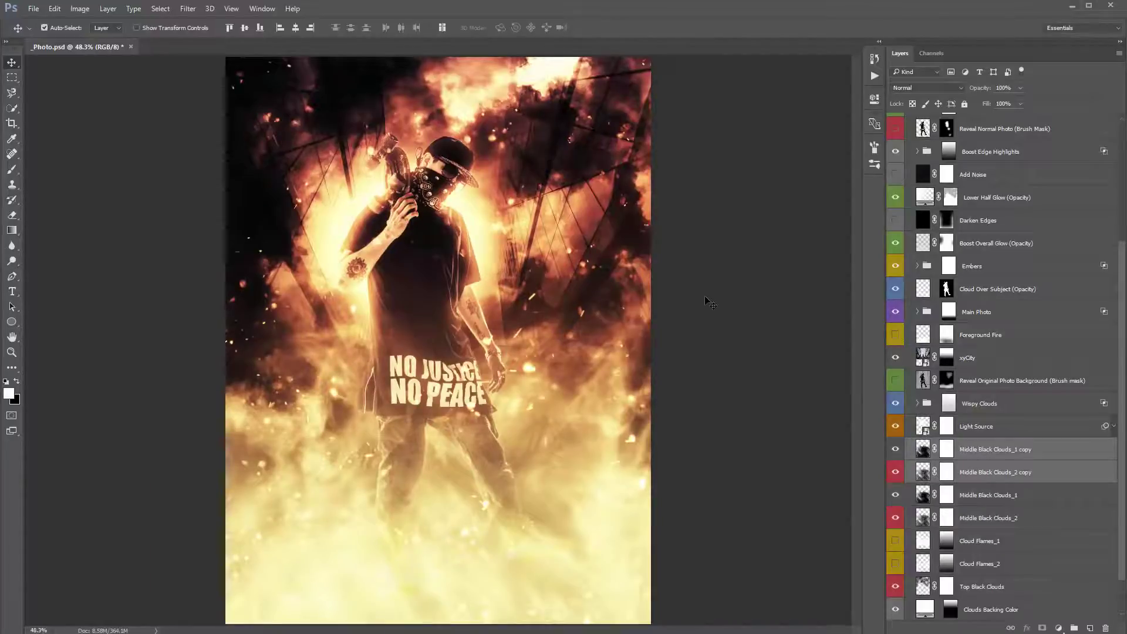
pyautogui.hotkey('ctrl', 'j')
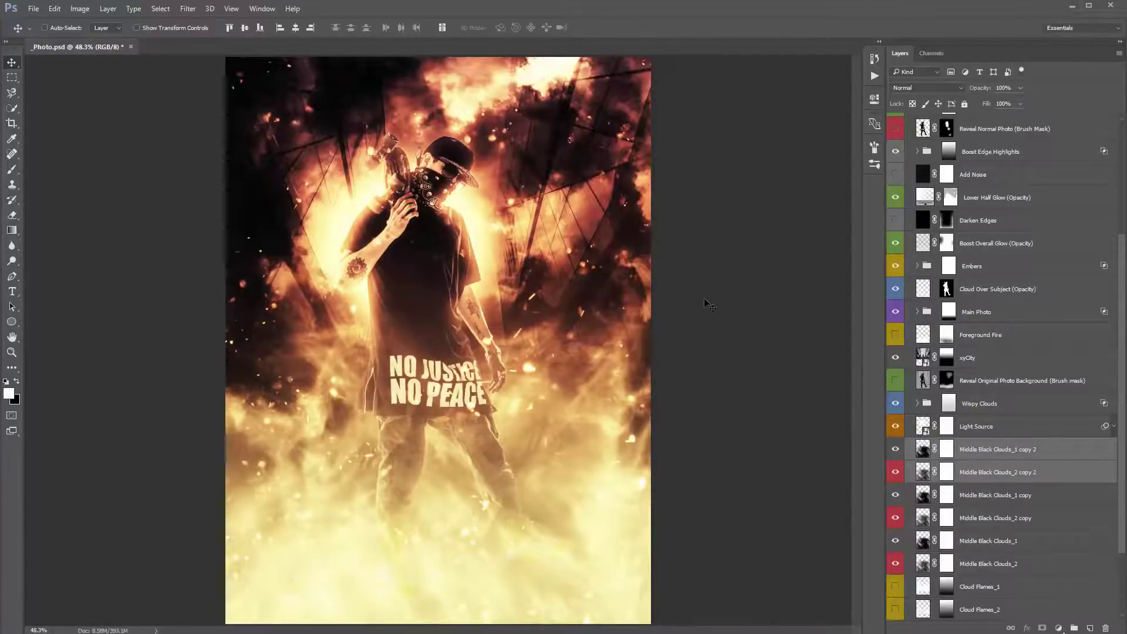
pyautogui.hotkey('ctrl', 'alt', 'z')
pyautogui.hotkey('ctrl', 'alt', 'z')
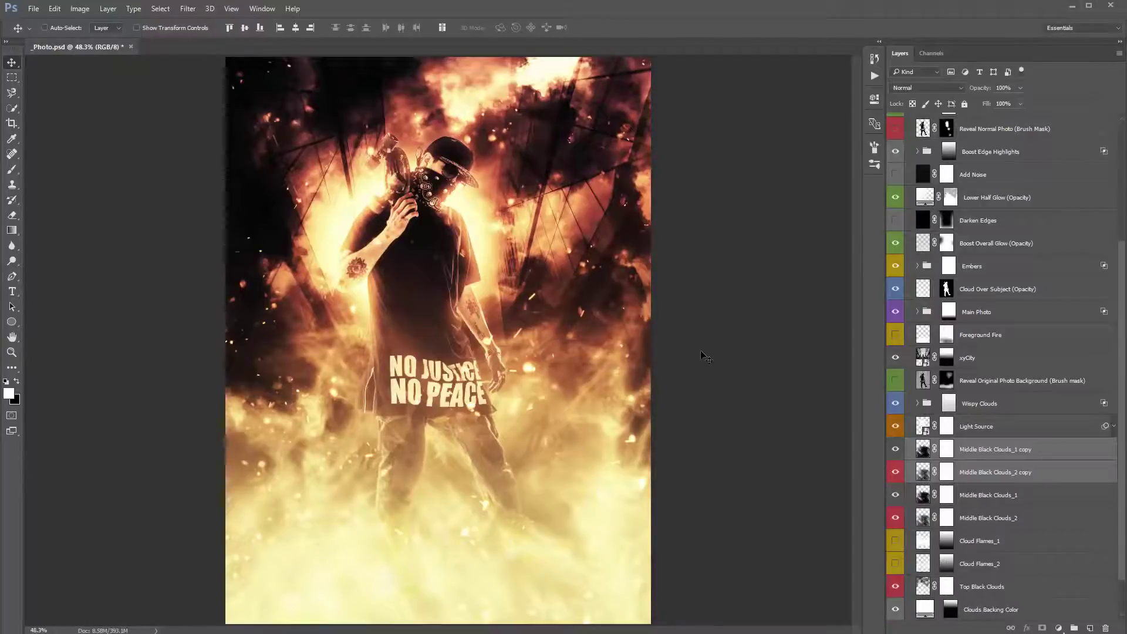
# Turn on the visibility of the Cloud Flames_1 and Cloud Flames_2 layers
pyautogui.click(997, 471)
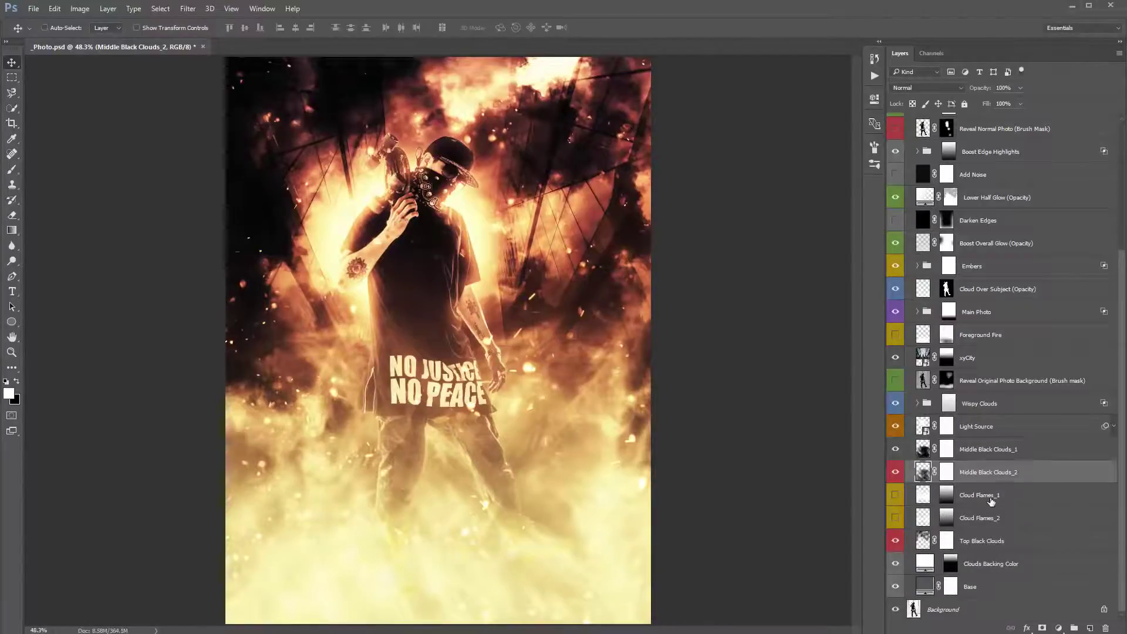
pyautogui.click(998, 500)
pyautogui.click(998, 517)
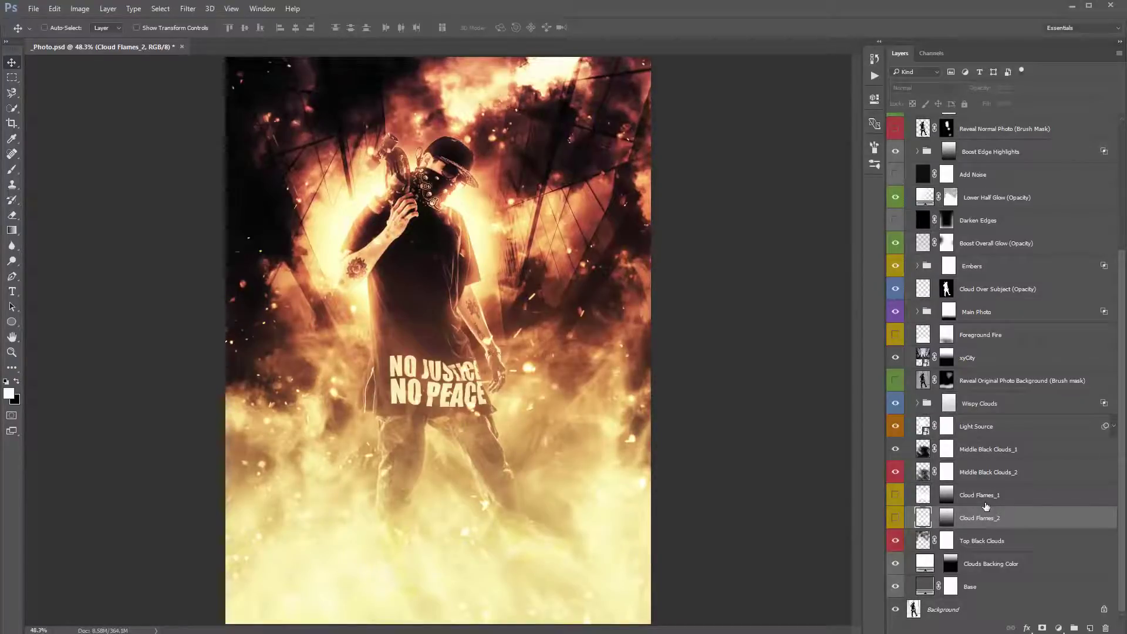
pyautogui.moveTo(893, 500); pyautogui.dragTo(894, 518)
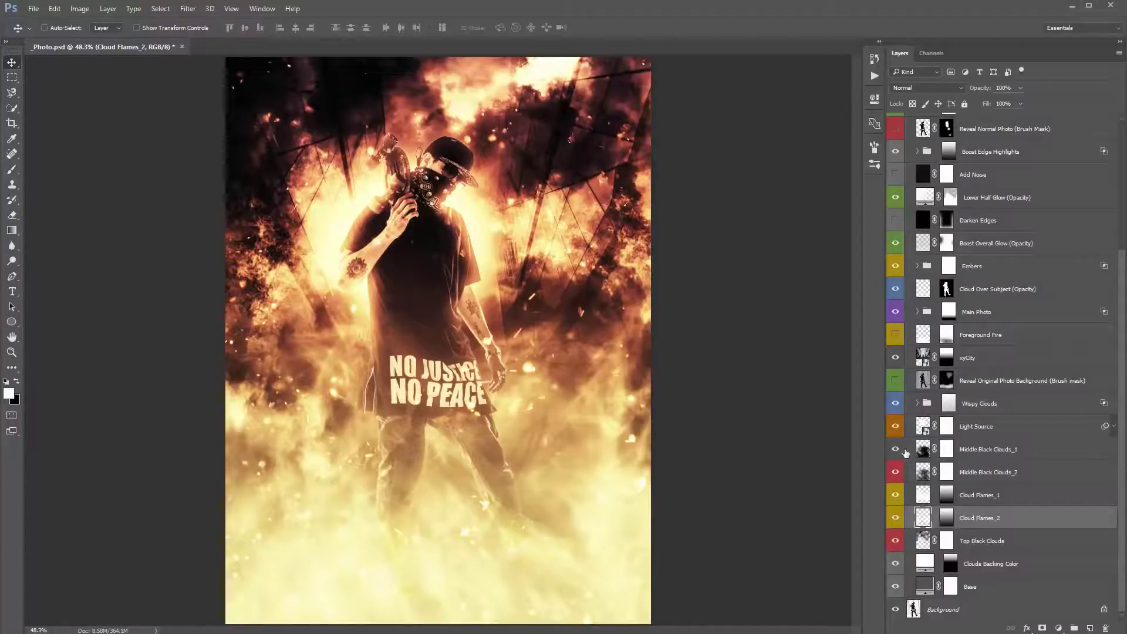
# View the Cloud Flames_1 layer mask on its own and compare the picture with that mask disabled and enabled
pyautogui.click(948, 498)
pyautogui.keyDown('alt'); pyautogui.click(949, 498); pyautogui.keyUp('alt')
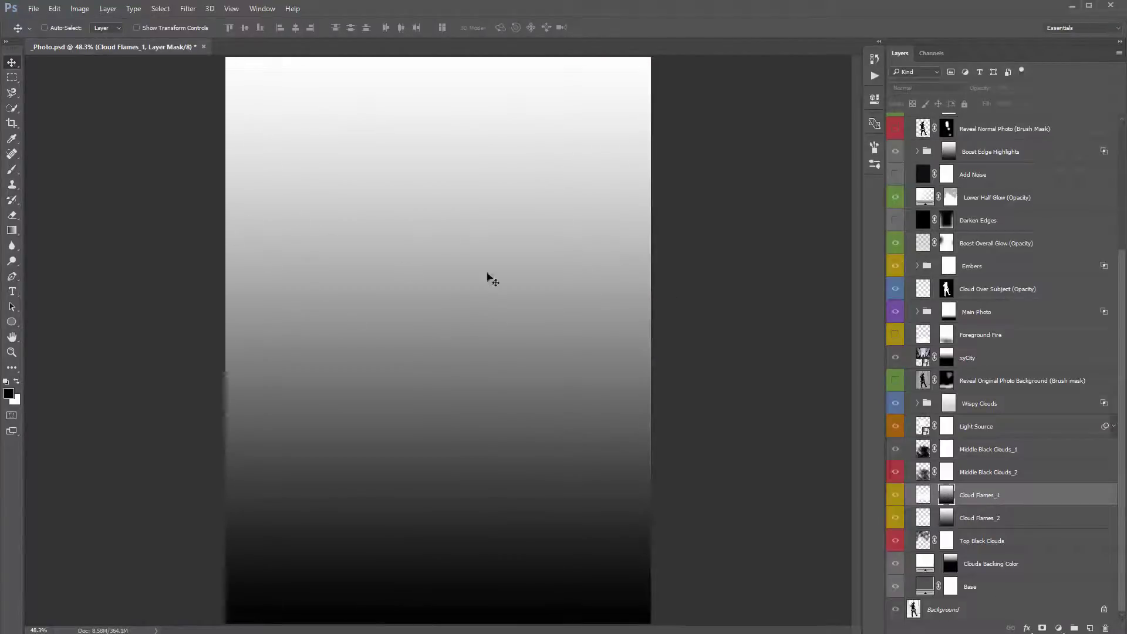
pyautogui.click(934, 498)
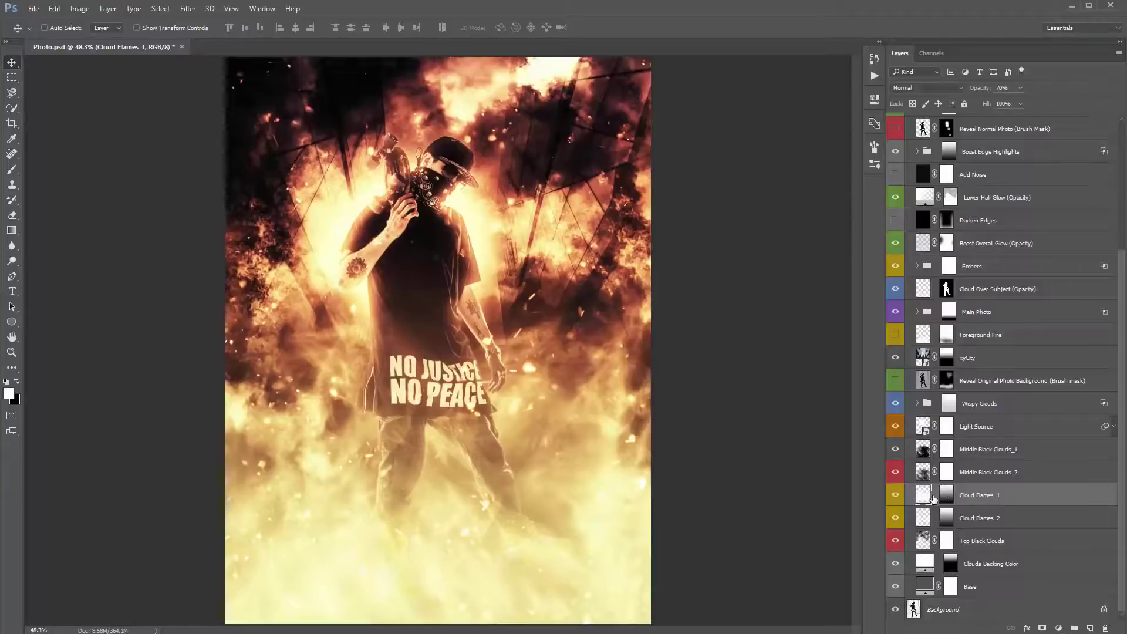
pyautogui.keyDown('shift'); pyautogui.click(947, 498); pyautogui.keyUp('shift')
pyautogui.keyDown('shift'); pyautogui.click(948, 498); pyautogui.keyUp('shift')
pyautogui.keyDown('shift'); pyautogui.click(947, 498); pyautogui.keyUp('shift')
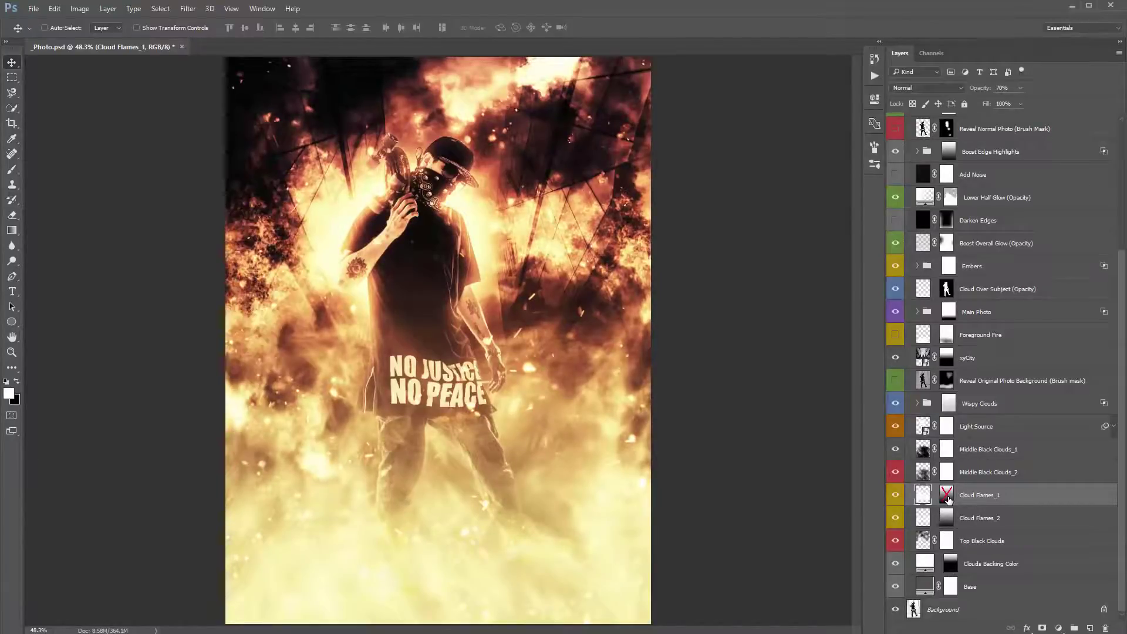
pyautogui.keyDown('shift'); pyautogui.click(947, 498); pyautogui.keyUp('shift')
# Try moving Cloud Flames_1 and Cloud Flames_2 together above the Middle Black Clouds layers, and undo the move
pyautogui.keyDown('shift'); pyautogui.click(999, 522); pyautogui.keyUp('shift')
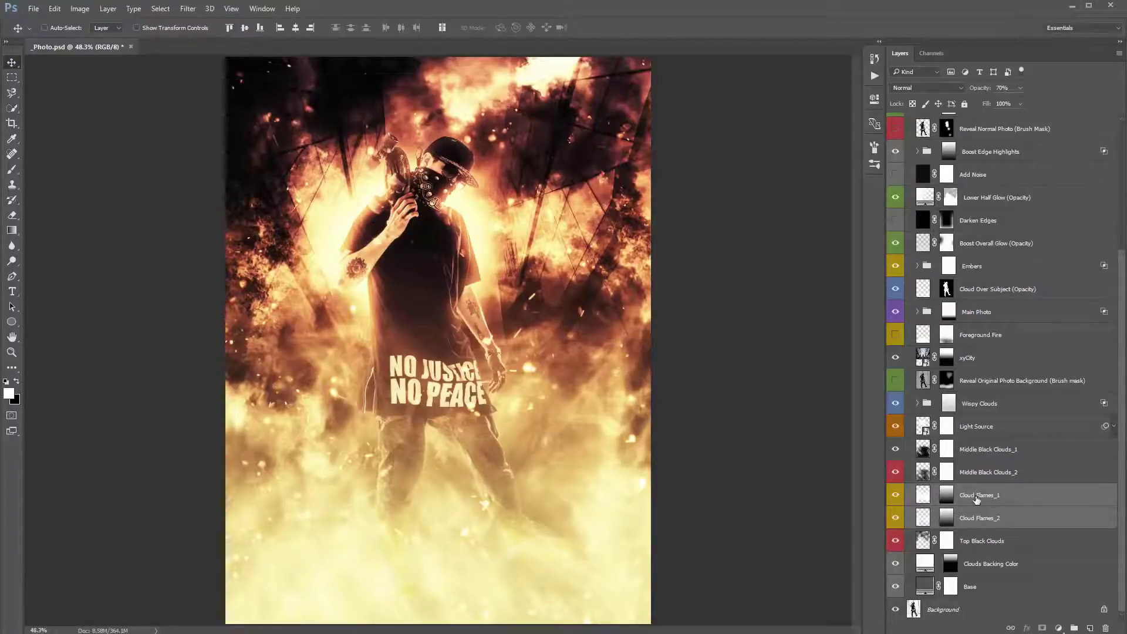
pyautogui.moveTo(979, 488); pyautogui.dragTo(990, 439)
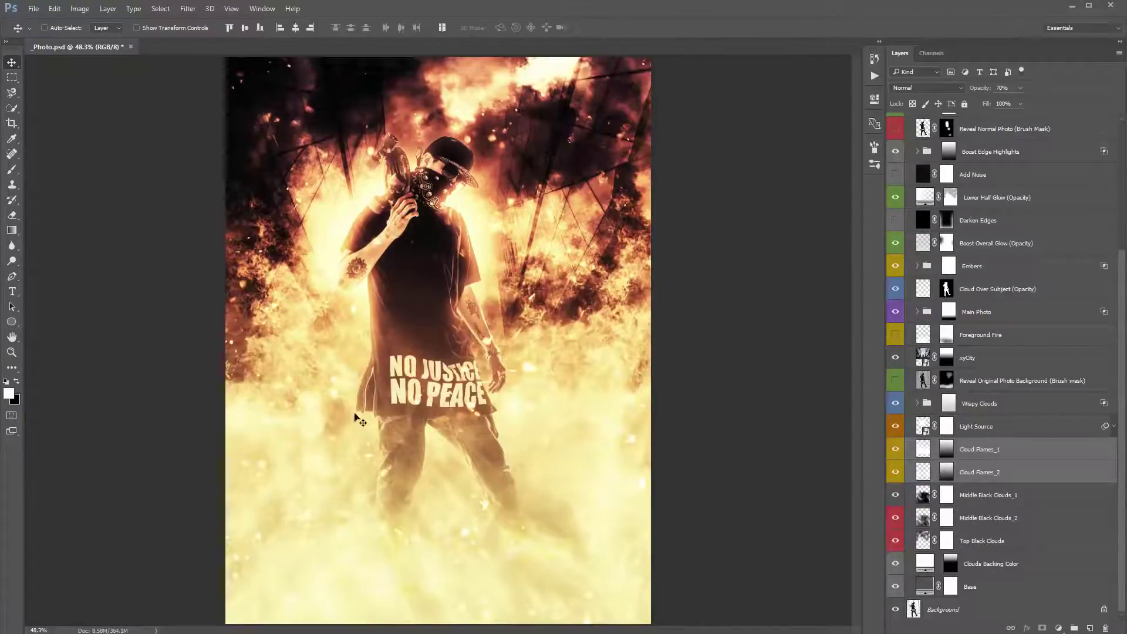
pyautogui.hotkey('ctrl', 'z')
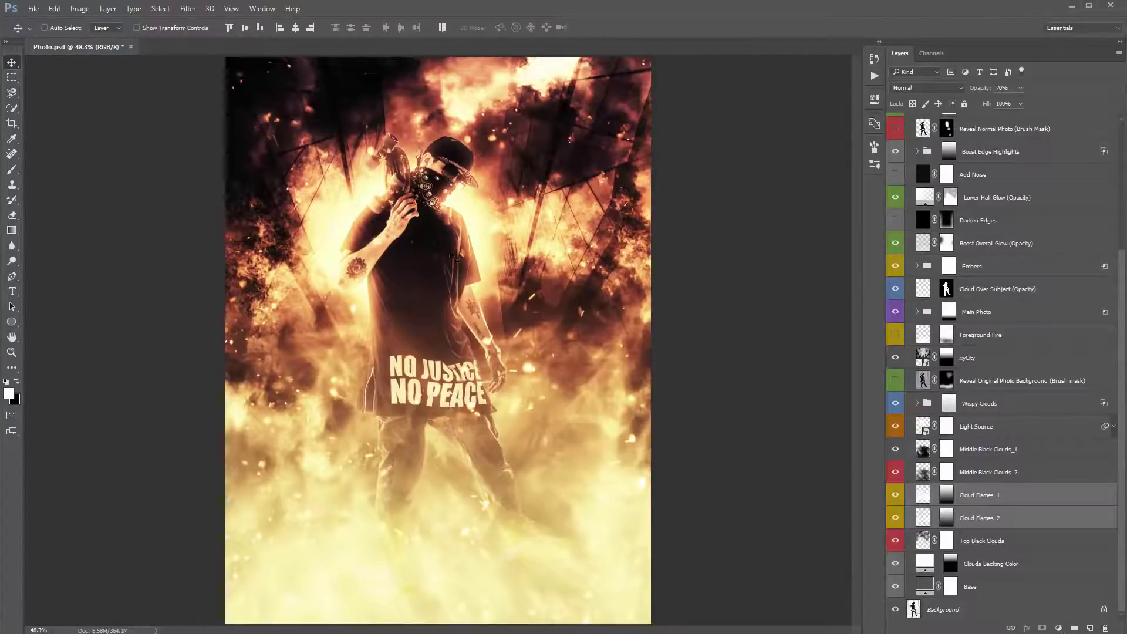
# Hide the Cloud Flames_1 and Cloud Flames_2 layers
pyautogui.click(996, 504)
pyautogui.click(896, 495)
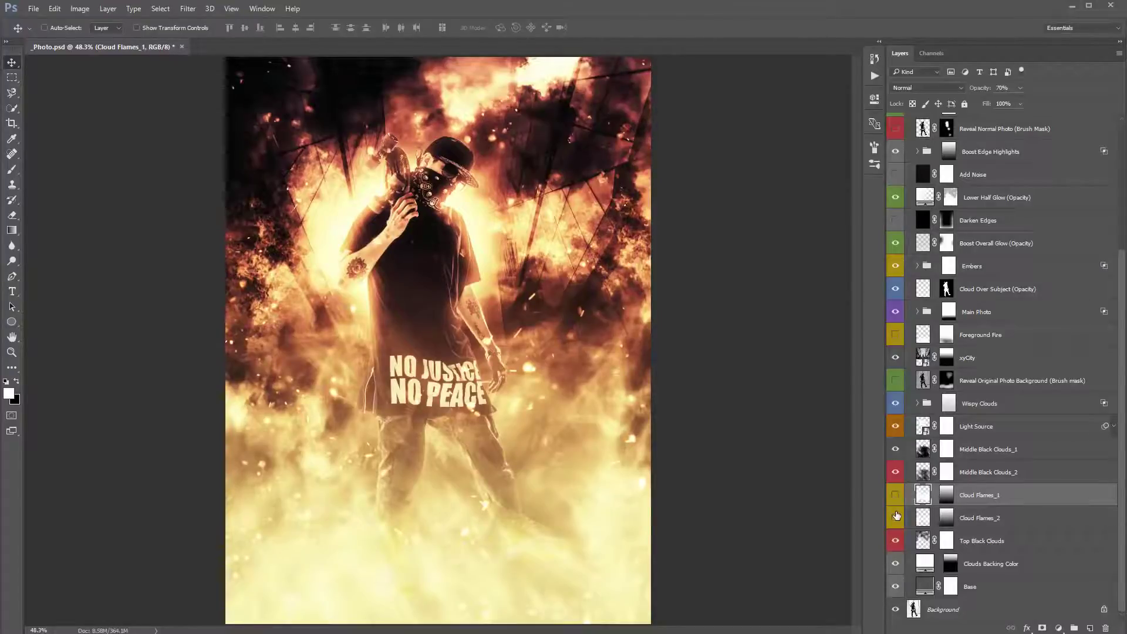
pyautogui.click(896, 515)
# Compare the picture with the Top Black Clouds layer hidden and shown, leaving the layer visible
pyautogui.click(982, 544)
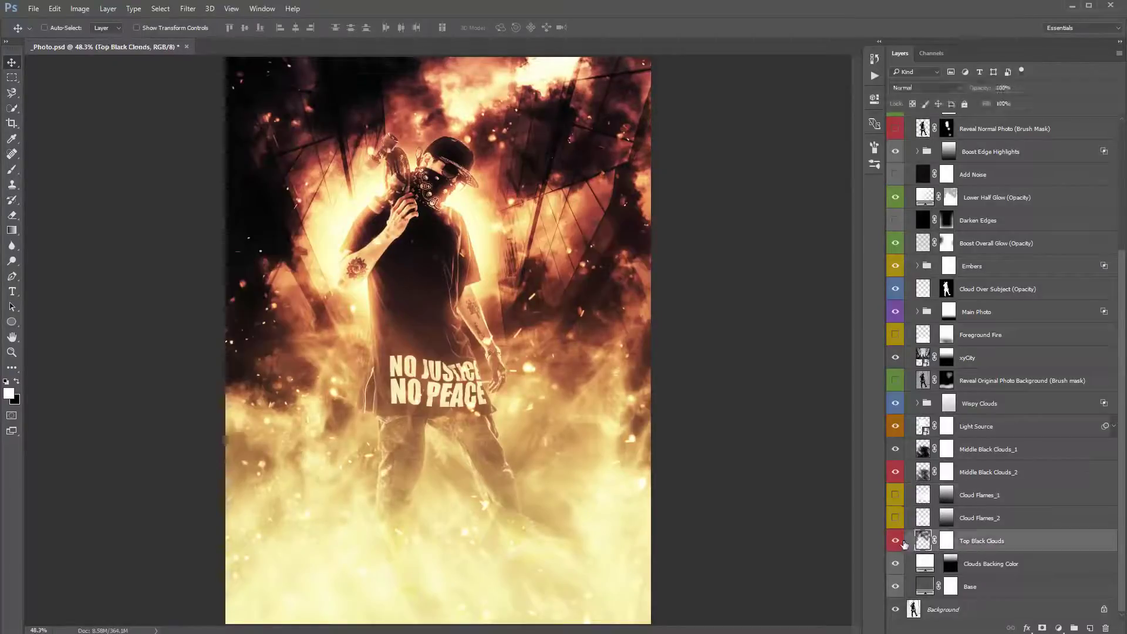
pyautogui.click(896, 541)
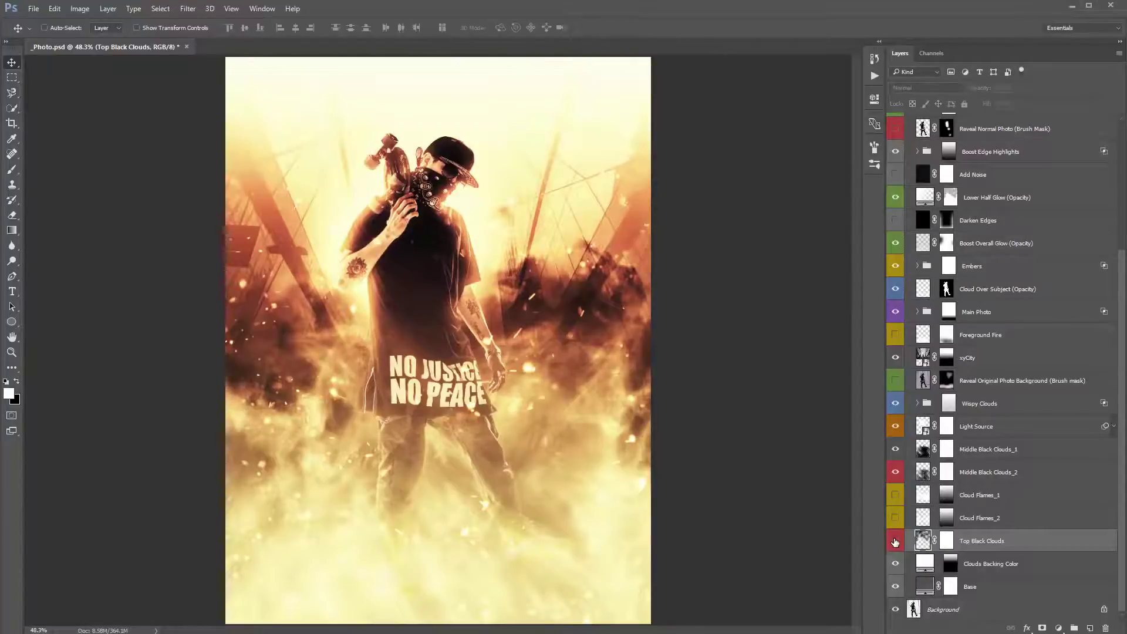
pyautogui.click(896, 541)
pyautogui.click(896, 542)
pyautogui.click(895, 542)
pyautogui.click(895, 541)
pyautogui.click(895, 541)
pyautogui.click(895, 542)
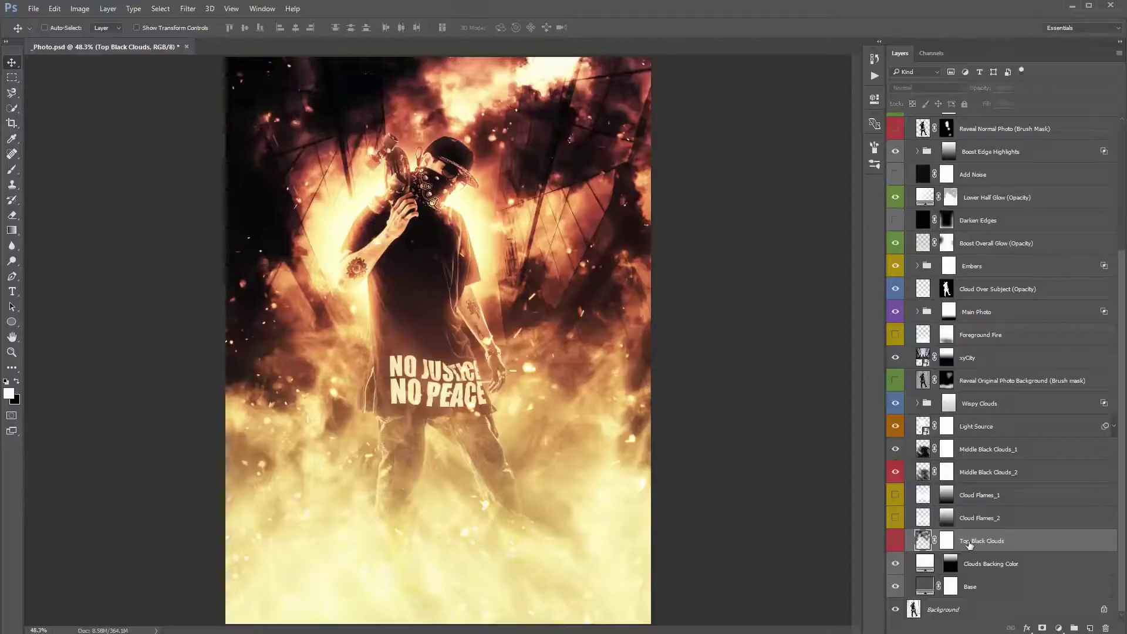
pyautogui.click(895, 541)
# Try lowering the opacity of the Top Black Clouds layer and restore it to 100%
pyautogui.moveTo(984, 91); pyautogui.dragTo(947, 89)
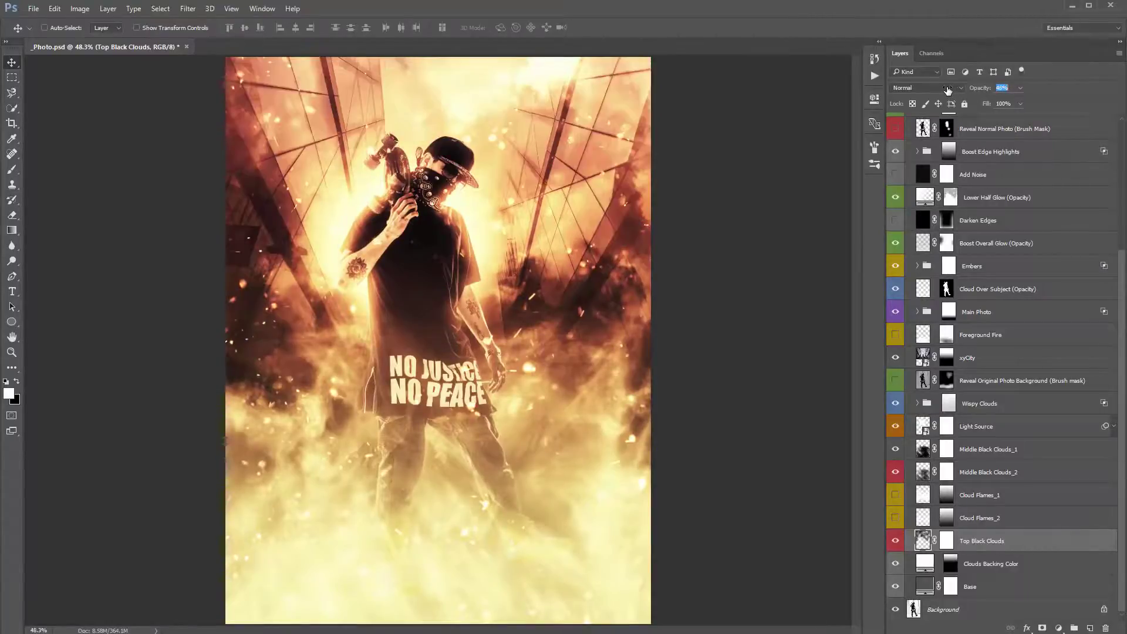
pyautogui.write('100')
pyautogui.press('Return')
pyautogui.moveTo(1096, 95); pyautogui.dragTo(1076, 95)
pyautogui.hotkey('ctrl', 'z')
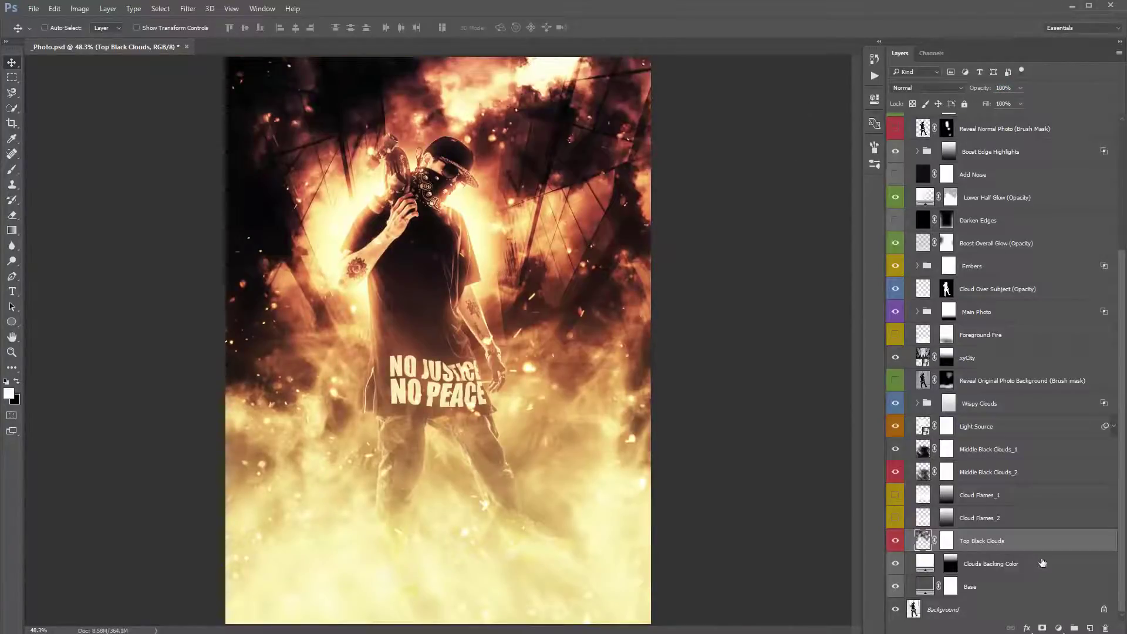
# Check the Free Transform bounds of the Top Black Clouds layer without altering it, and hide the xyCity layer
pyautogui.hotkey('ctrl', '-')
pyautogui.hotkey('ctrl', '-')
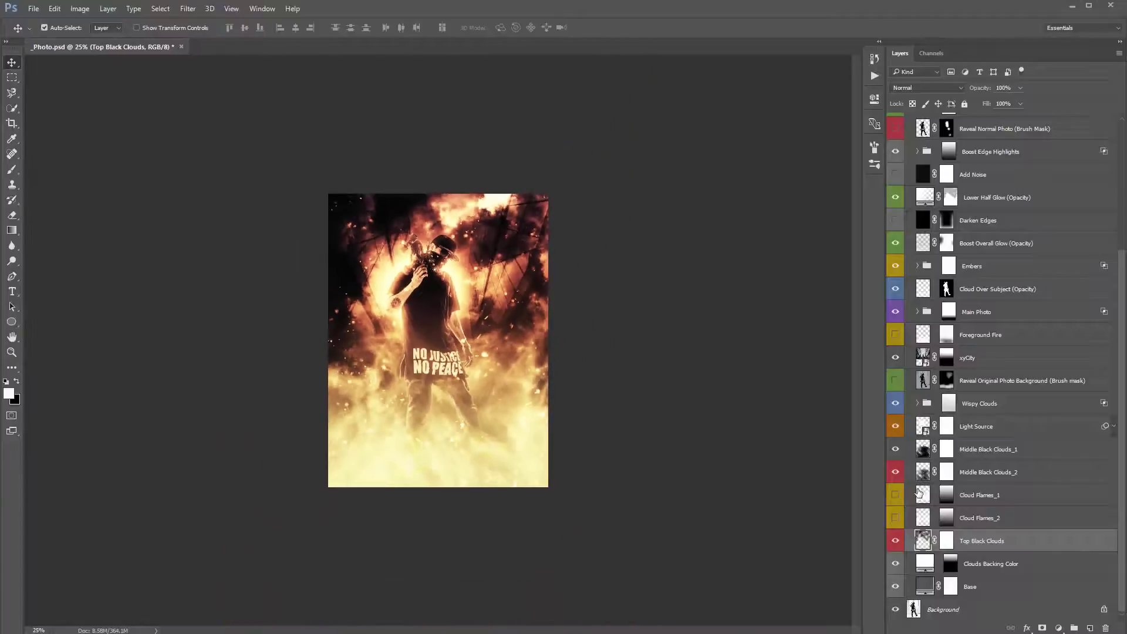
pyautogui.hotkey('ctrl', 't')
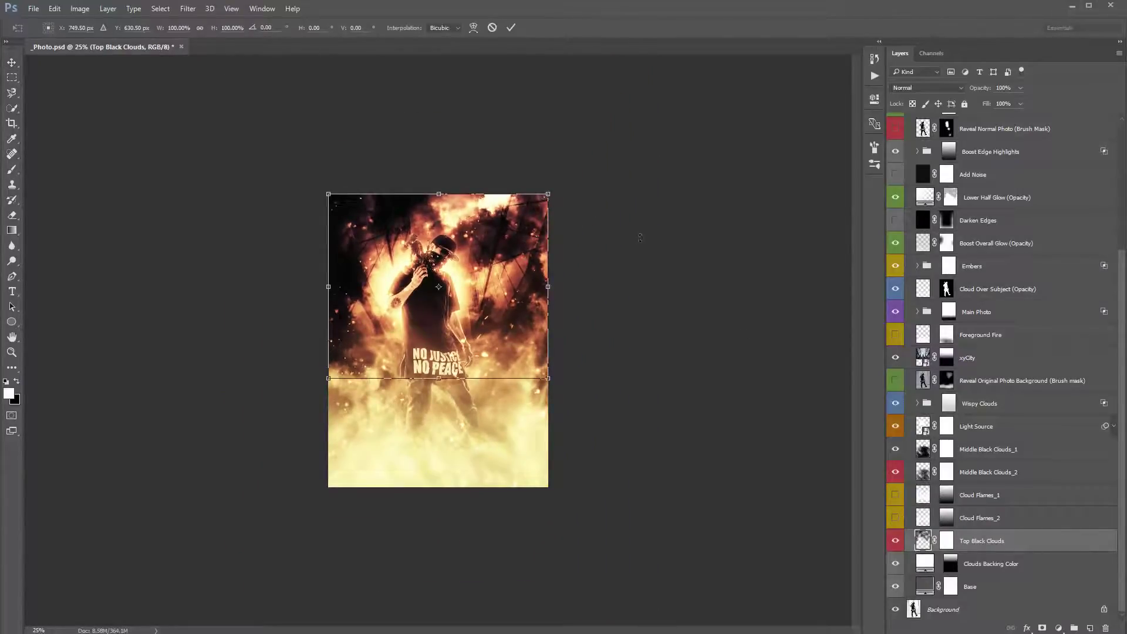
pyautogui.press('Return')
pyautogui.click(896, 358)
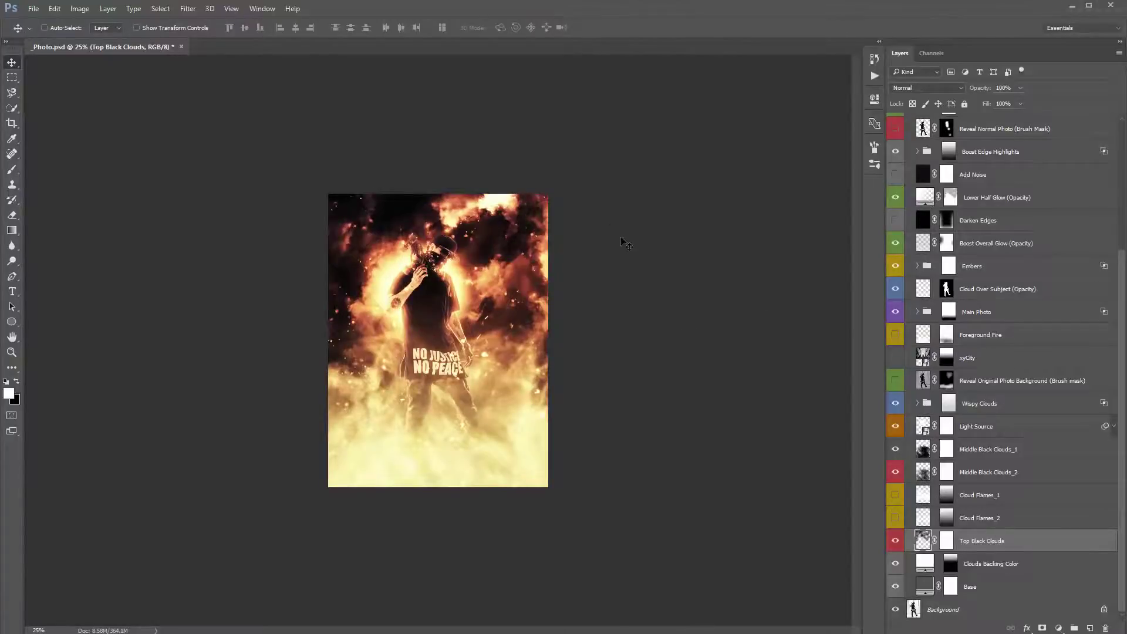
# Try enlarging the Top Black Clouds layer to about 128% and repositioning it with Free Transform
pyautogui.hotkey('ctrl', 't')
pyautogui.moveTo(552, 190); pyautogui.dragTo(582, 167)
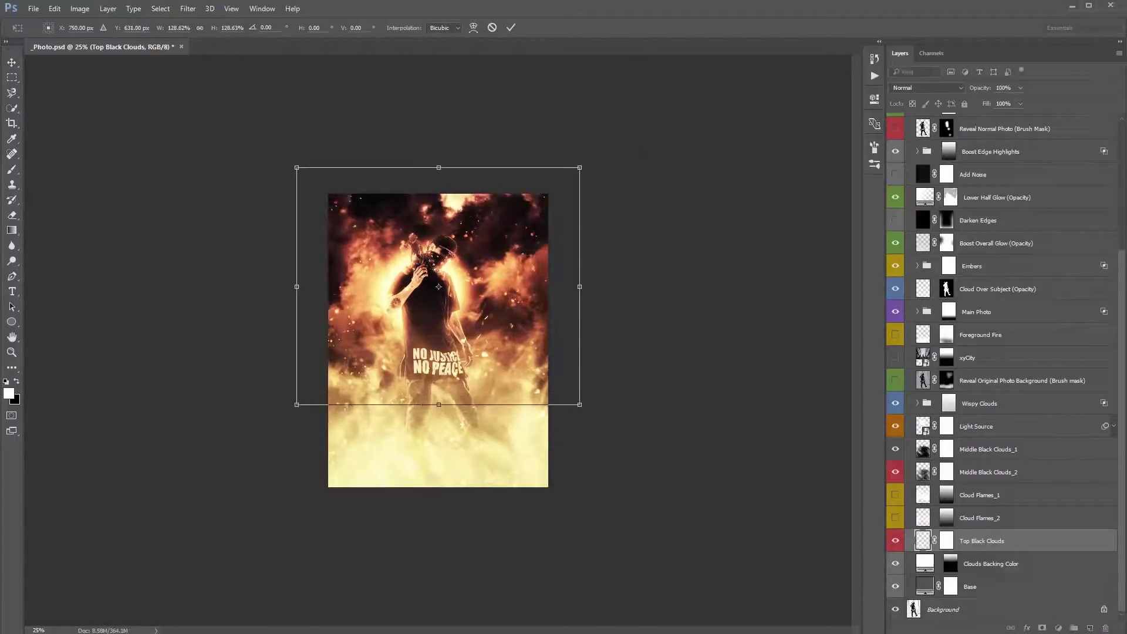
pyautogui.moveTo(713, 240); pyautogui.dragTo(611, 170)
pyautogui.moveTo(527, 124); pyautogui.dragTo(535, 73)
pyautogui.moveTo(681, 111); pyautogui.dragTo(630, 438)
pyautogui.press('Return')
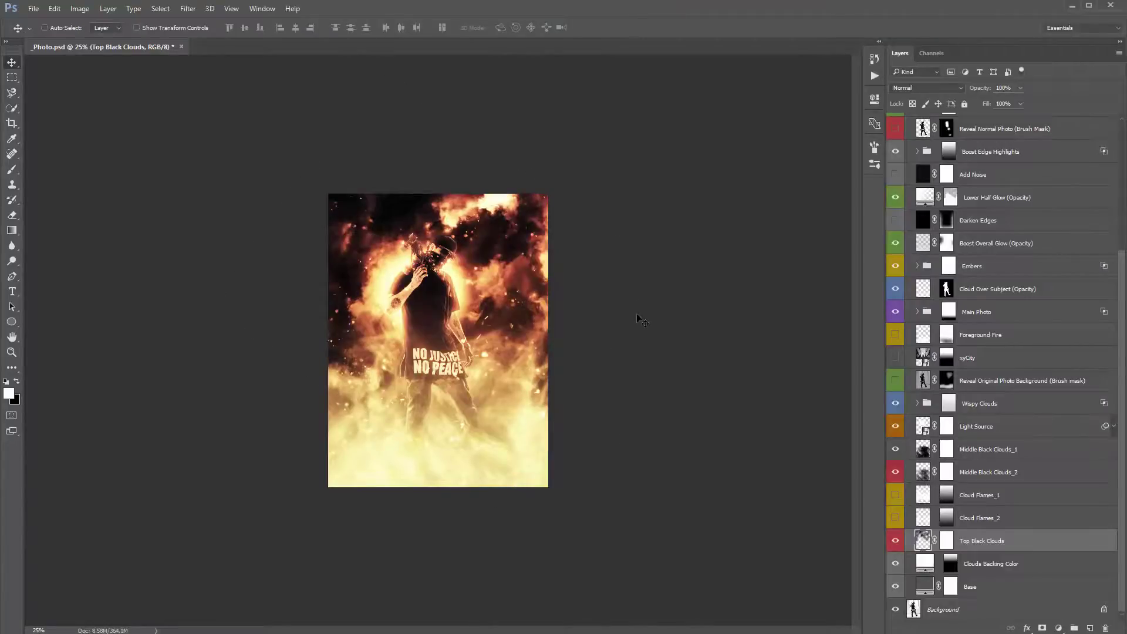
# Hide the Clouds Backing Color layer with the whole picture in view
pyautogui.hotkey('ctrl', '0')
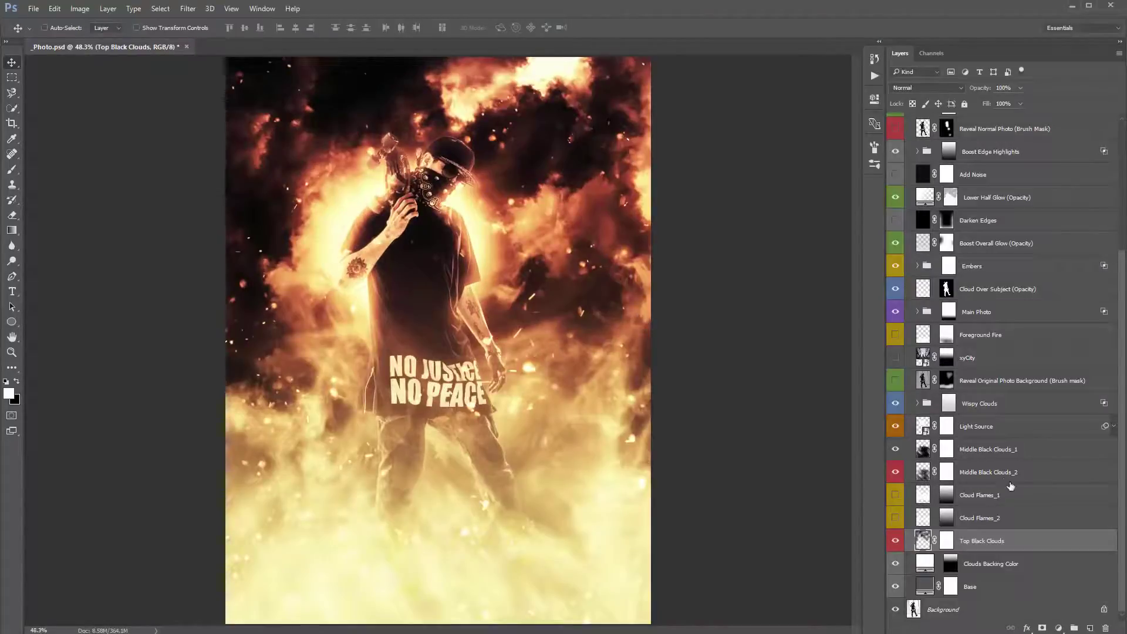
pyautogui.click(984, 564)
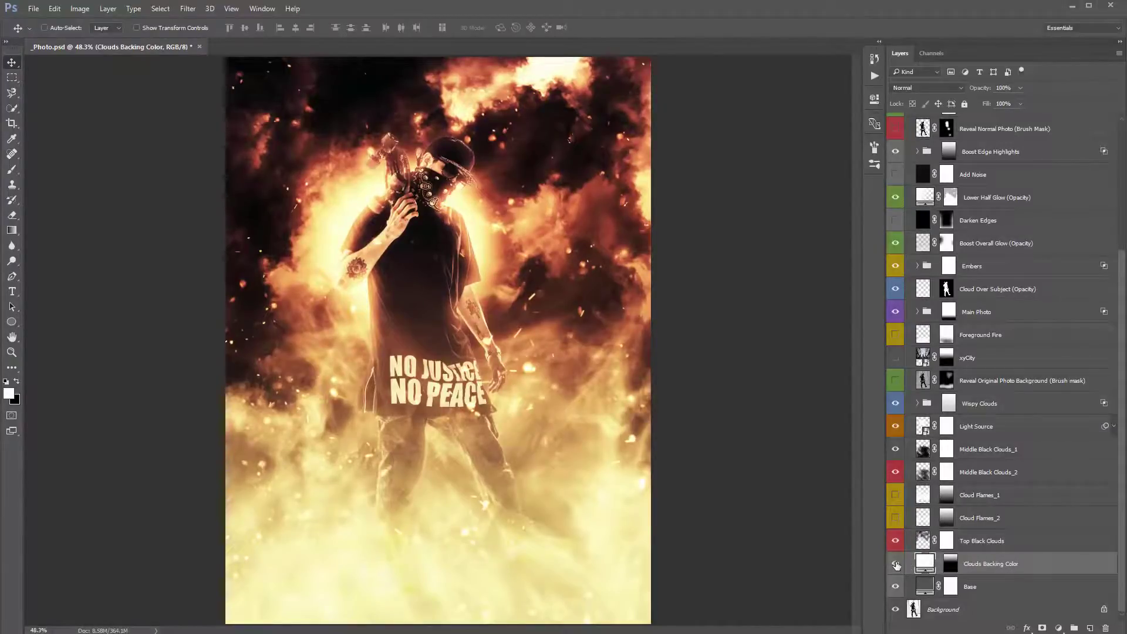
pyautogui.click(896, 564)
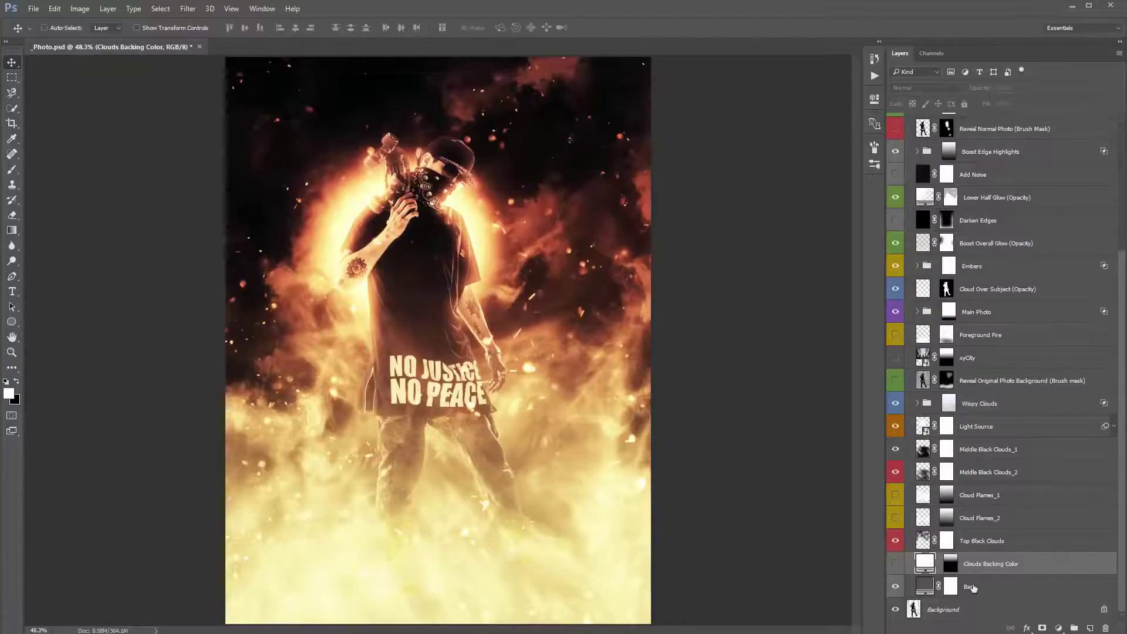
# Try white (#ffffff) as the fill color of the Base layer and cancel the color change
pyautogui.click(993, 595)
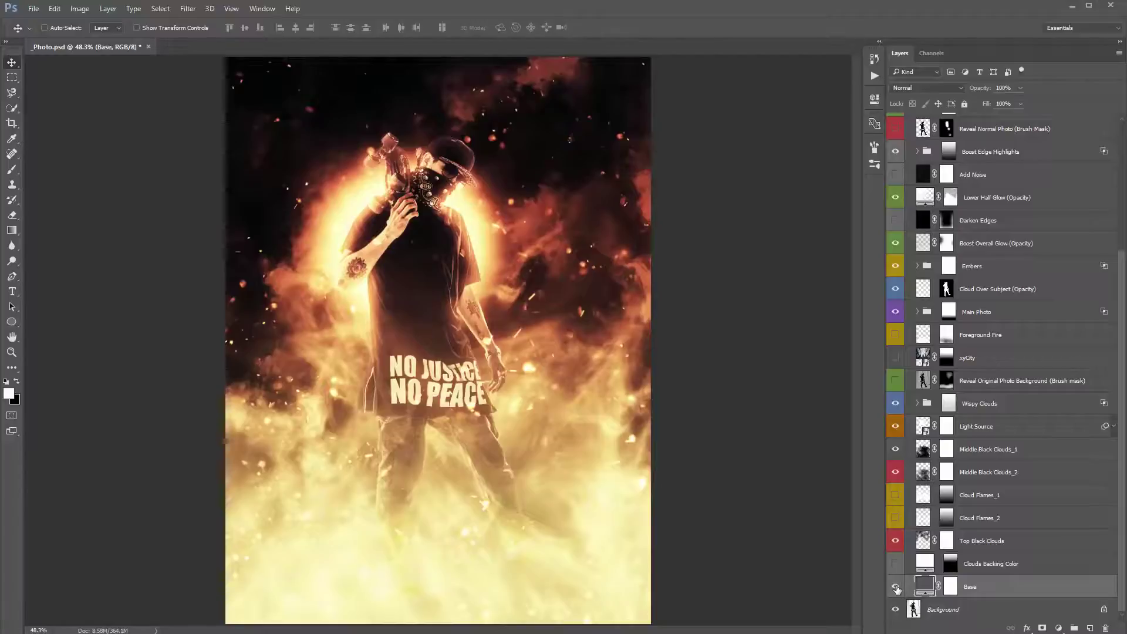
pyautogui.doubleClick(925, 587)
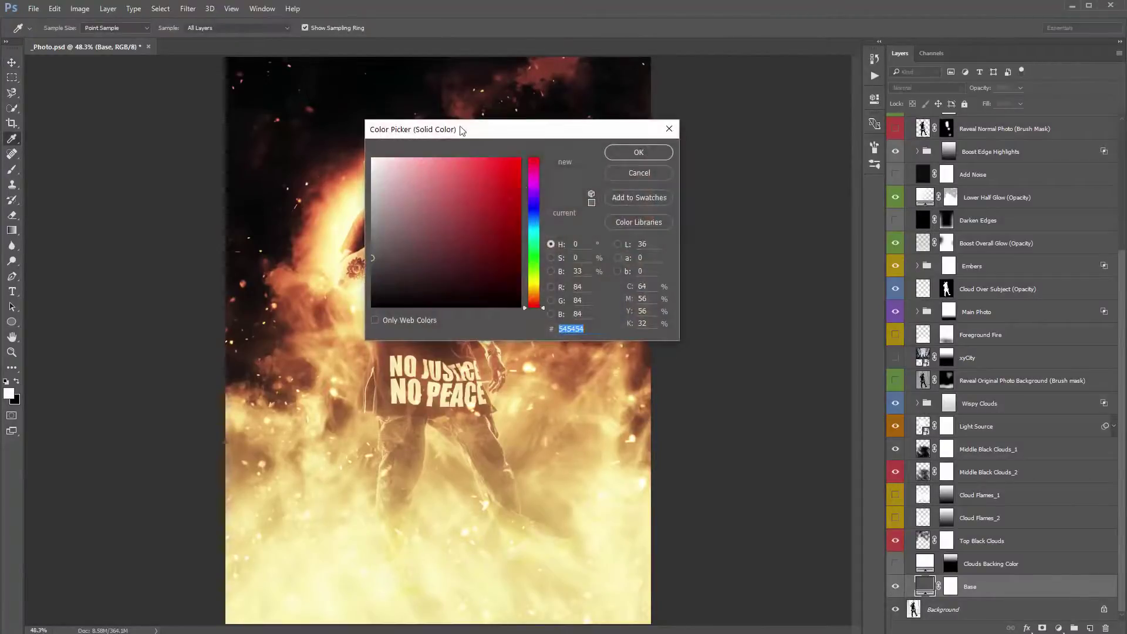
pyautogui.moveTo(461, 126); pyautogui.dragTo(695, 137)
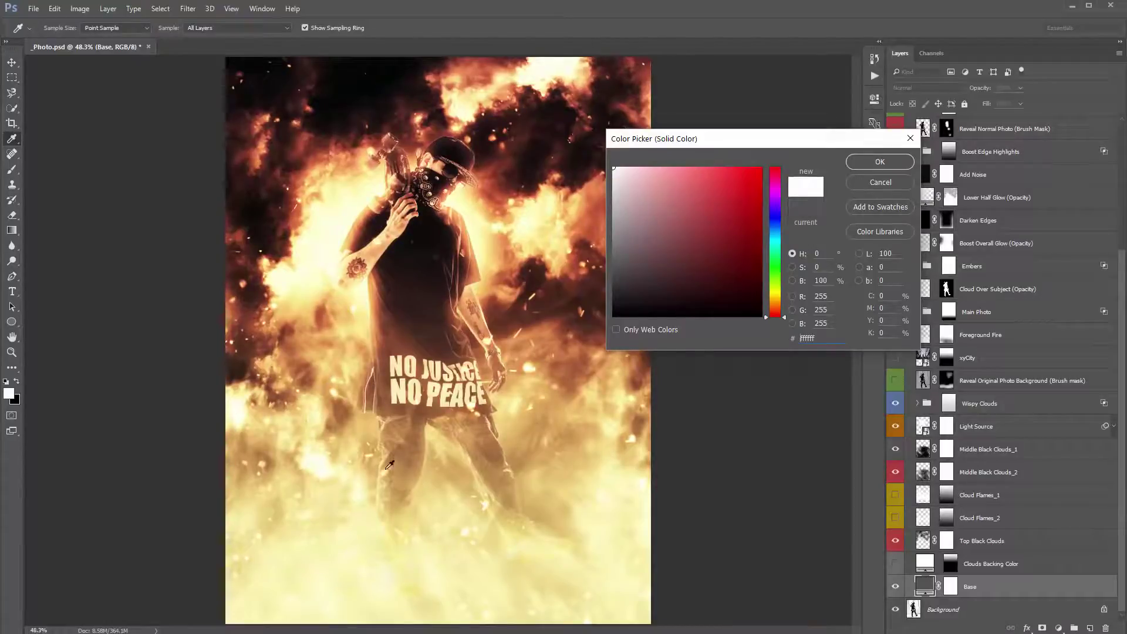
pyautogui.click(894, 185)
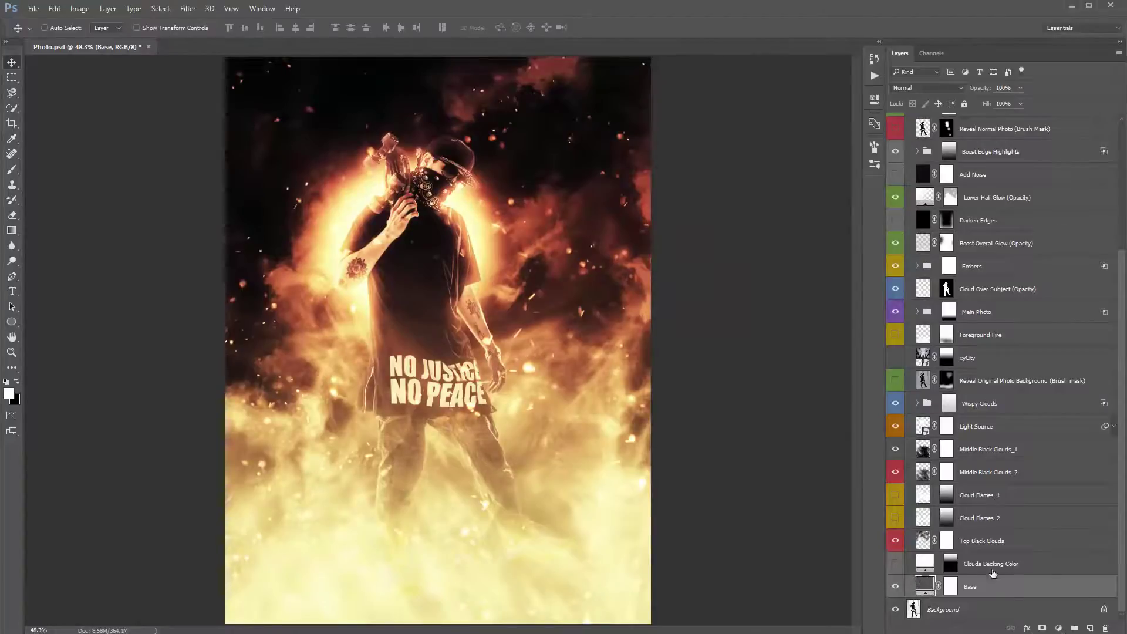
# Show the Clouds Backing Color layer and view its layer mask on its own
pyautogui.click(896, 567)
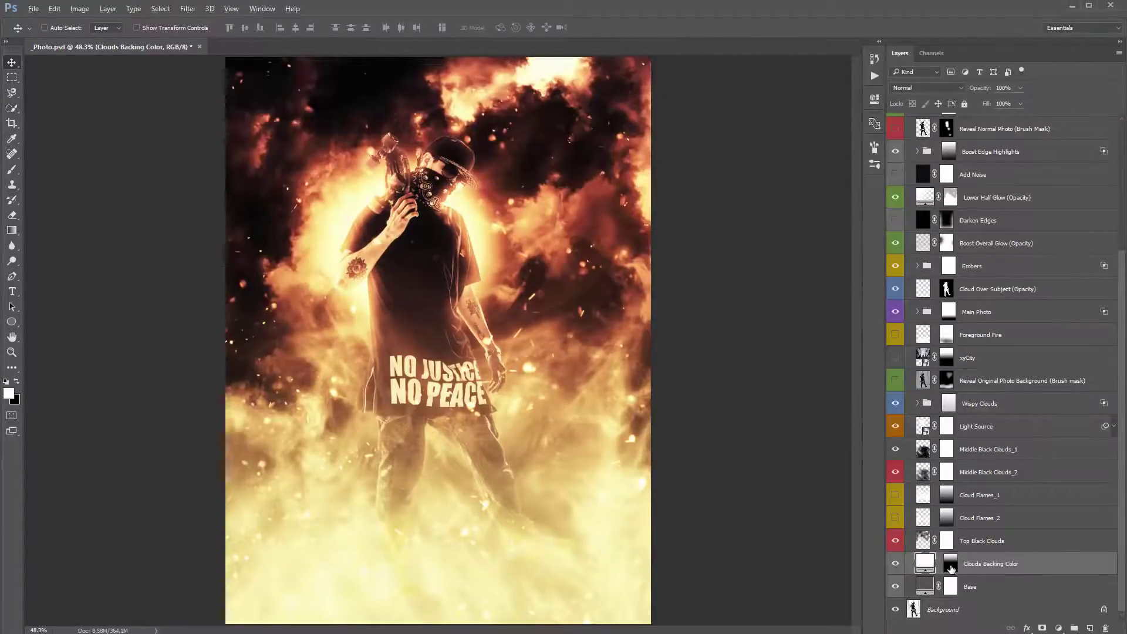
pyautogui.keyDown('alt'); pyautogui.click(951, 565); pyautogui.keyUp('alt')
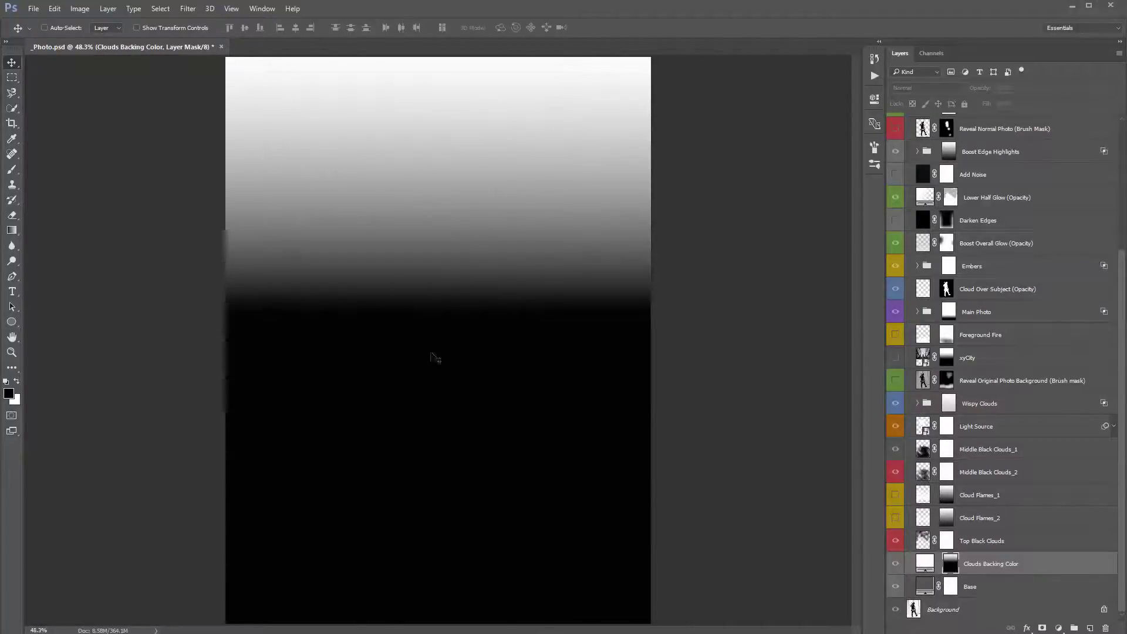
pyautogui.click(924, 559)
# Compare the picture with the Clouds Backing Color layer hidden and shown
pyautogui.click(897, 564)
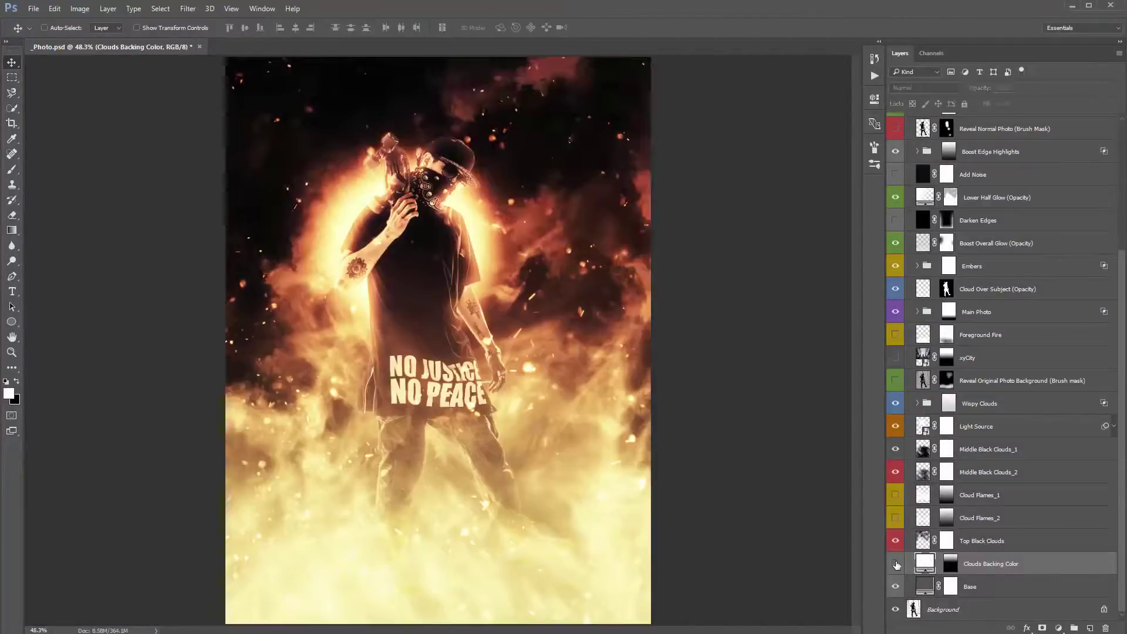
pyautogui.click(896, 565)
pyautogui.click(897, 564)
pyautogui.click(897, 565)
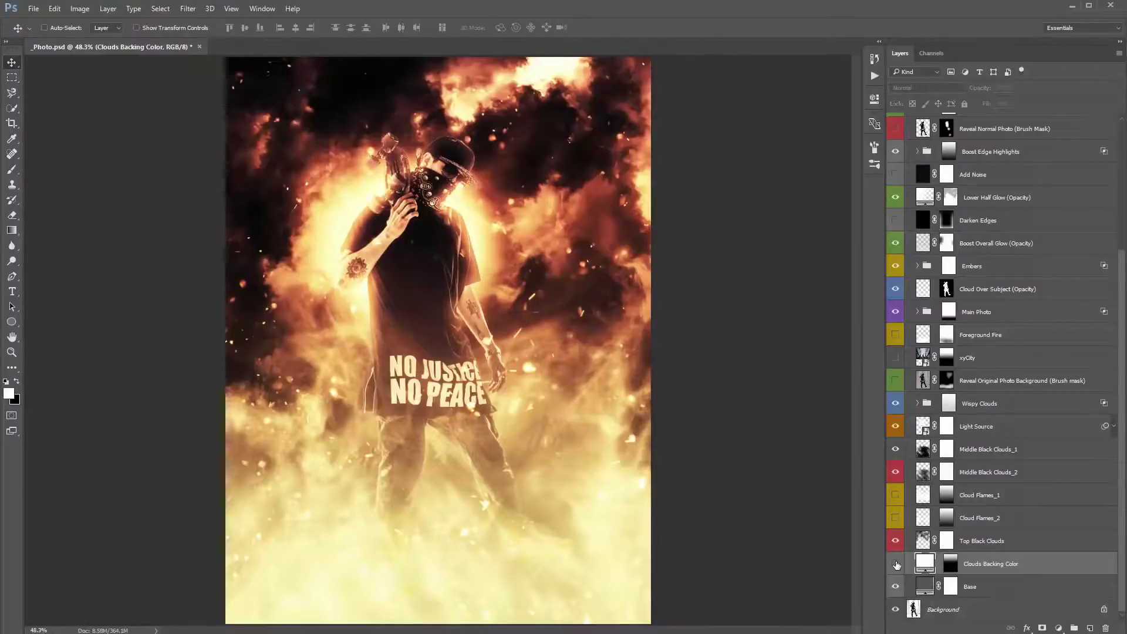
pyautogui.click(897, 565)
pyautogui.click(897, 565)
# Compare the picture with the layer mask of Clouds Backing Color disabled and enabled
pyautogui.click(956, 565)
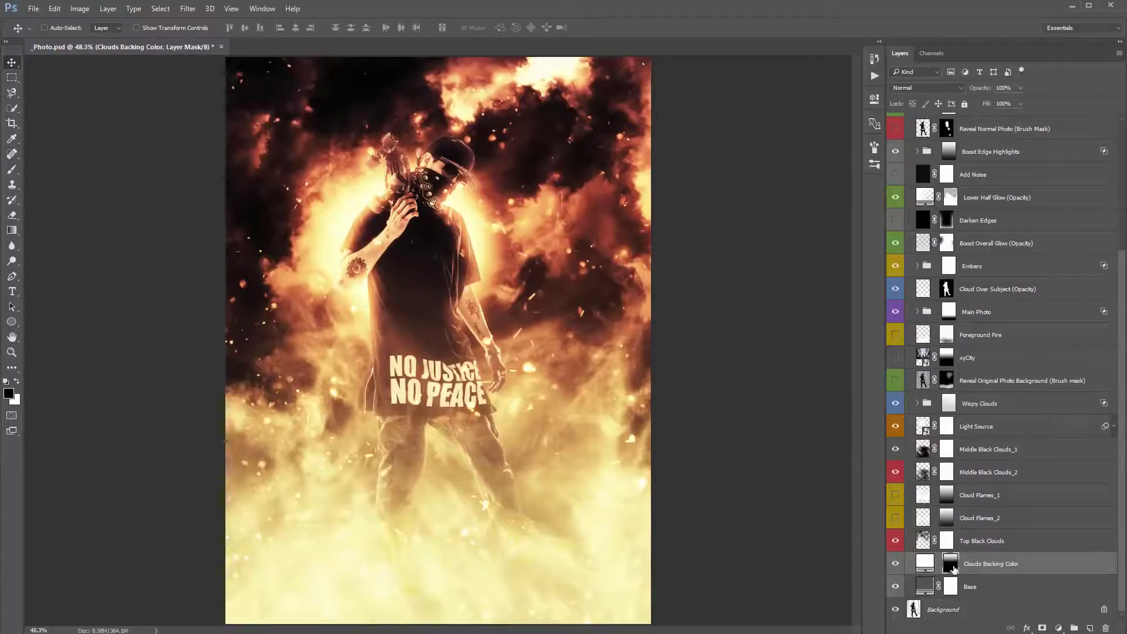
pyautogui.keyDown('shift'); pyautogui.click(954, 566); pyautogui.keyUp('shift')
pyautogui.keyDown('shift'); pyautogui.click(954, 569); pyautogui.keyUp('shift')
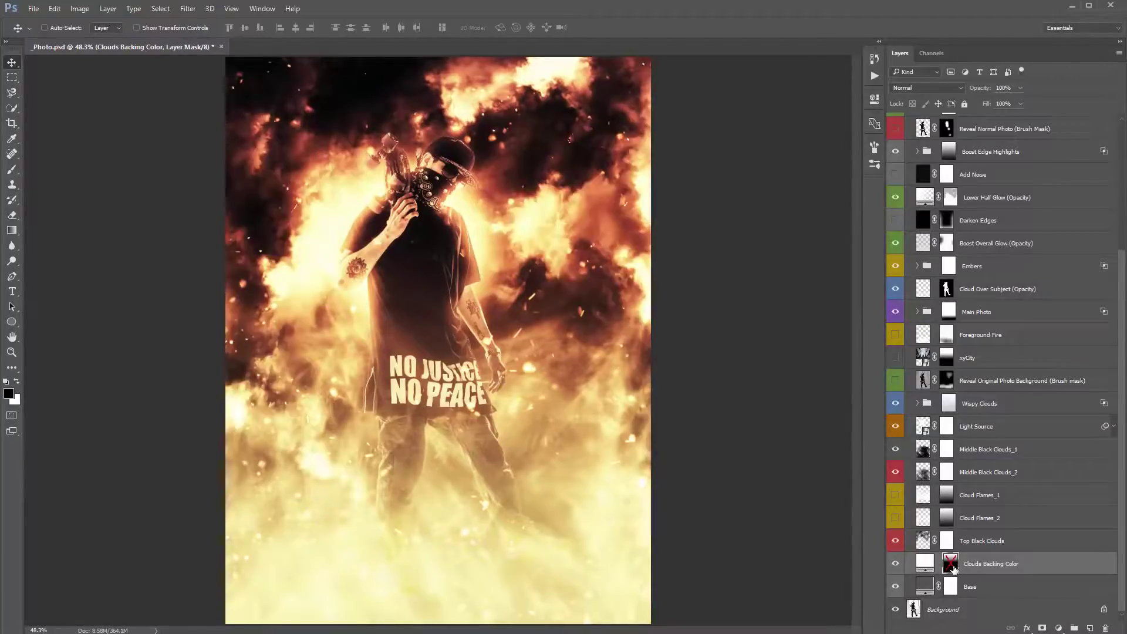
pyautogui.keyDown('shift'); pyautogui.click(954, 568); pyautogui.keyUp('shift')
pyautogui.keyDown('shift'); pyautogui.click(954, 569); pyautogui.keyUp('shift')
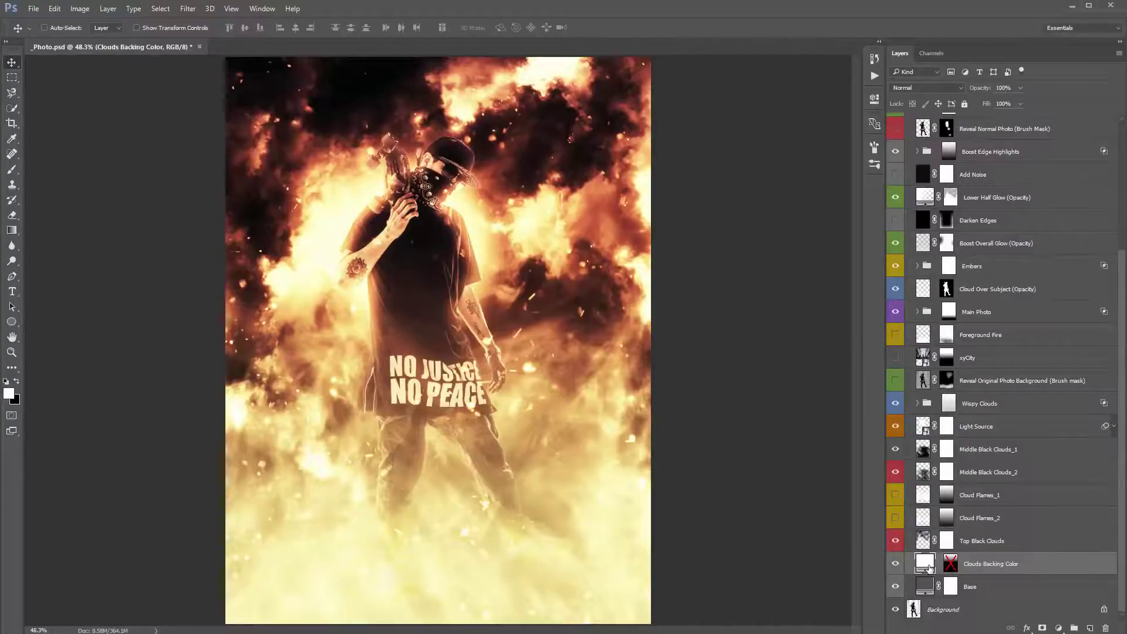
pyautogui.keyDown('shift'); pyautogui.click(953, 565); pyautogui.keyUp('shift')
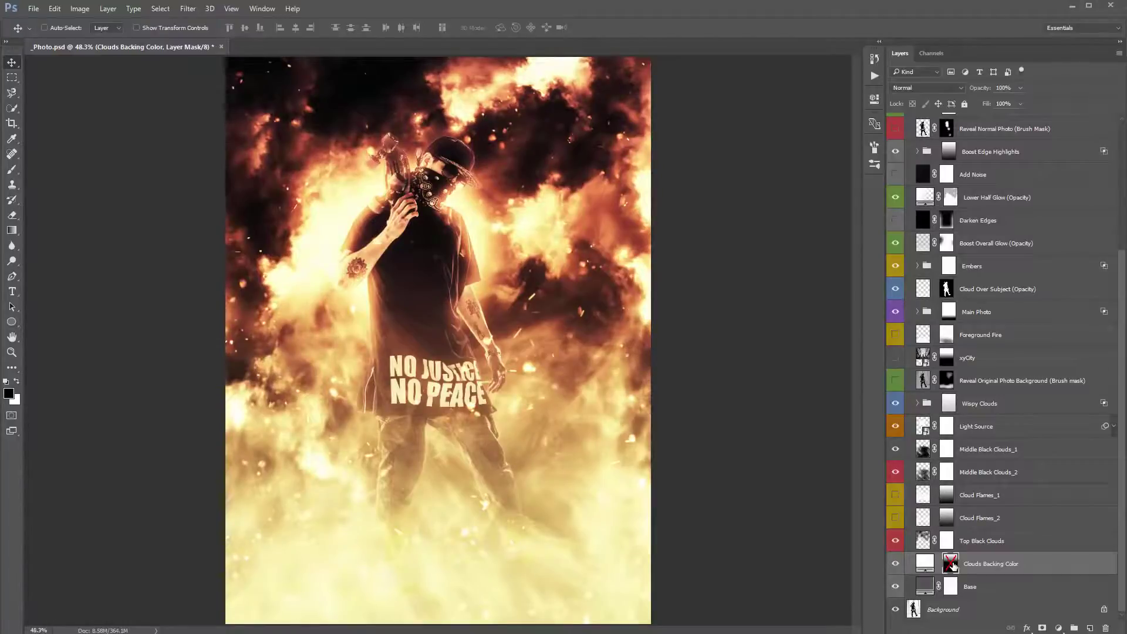
pyautogui.keyDown('shift'); pyautogui.click(951, 563); pyautogui.keyUp('shift')
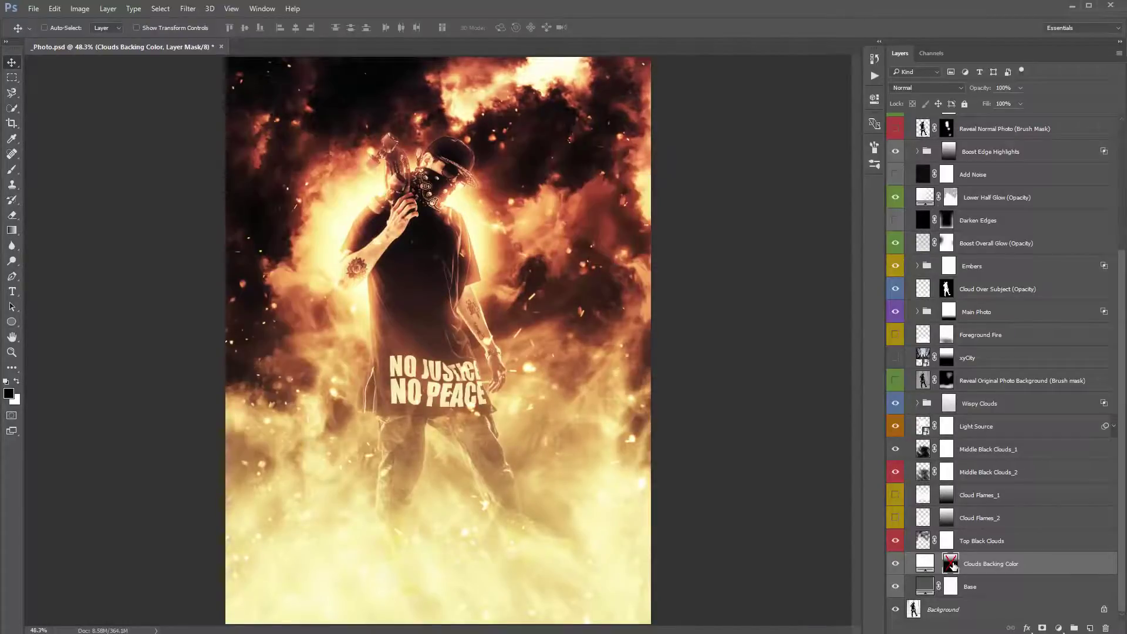
pyautogui.keyDown('shift'); pyautogui.click(951, 563); pyautogui.keyUp('shift')
pyautogui.keyDown('shift'); pyautogui.click(950, 563); pyautogui.keyUp('shift')
pyautogui.keyDown('shift'); pyautogui.click(951, 563); pyautogui.keyUp('shift')
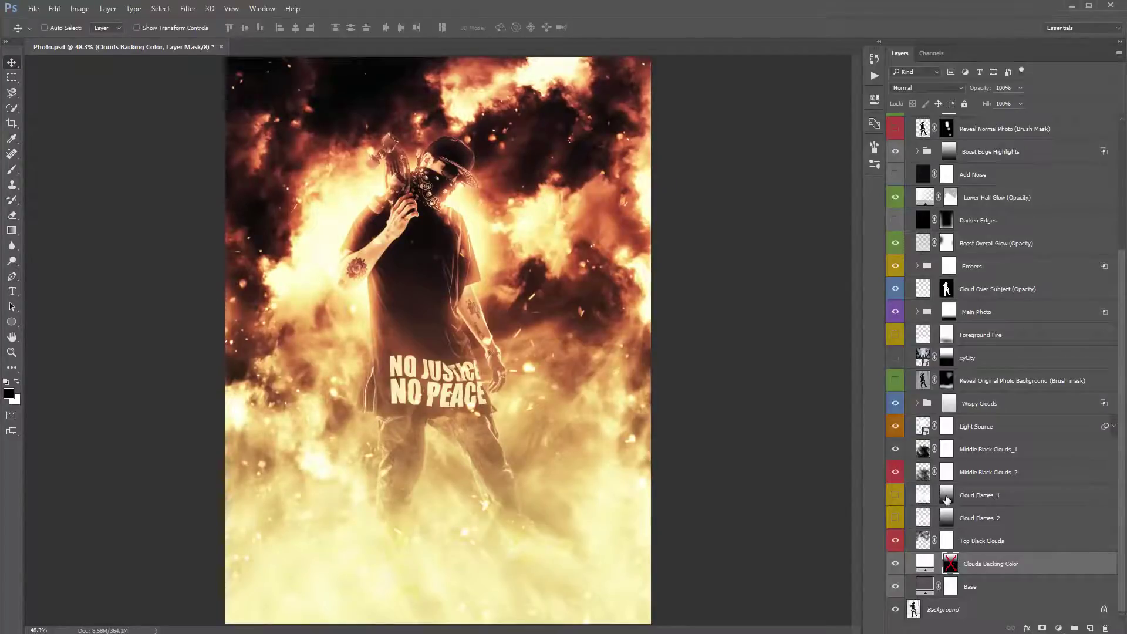
pyautogui.keyDown('shift'); pyautogui.click(951, 560); pyautogui.keyUp('shift')
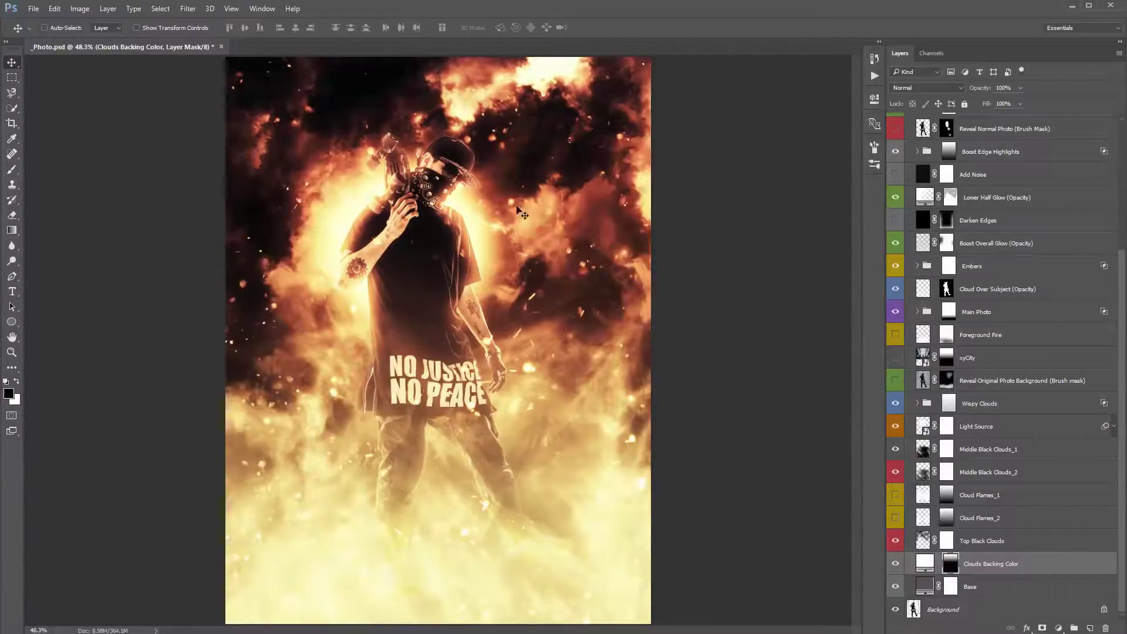
pyautogui.keyDown('shift'); pyautogui.click(954, 564); pyautogui.keyUp('shift')
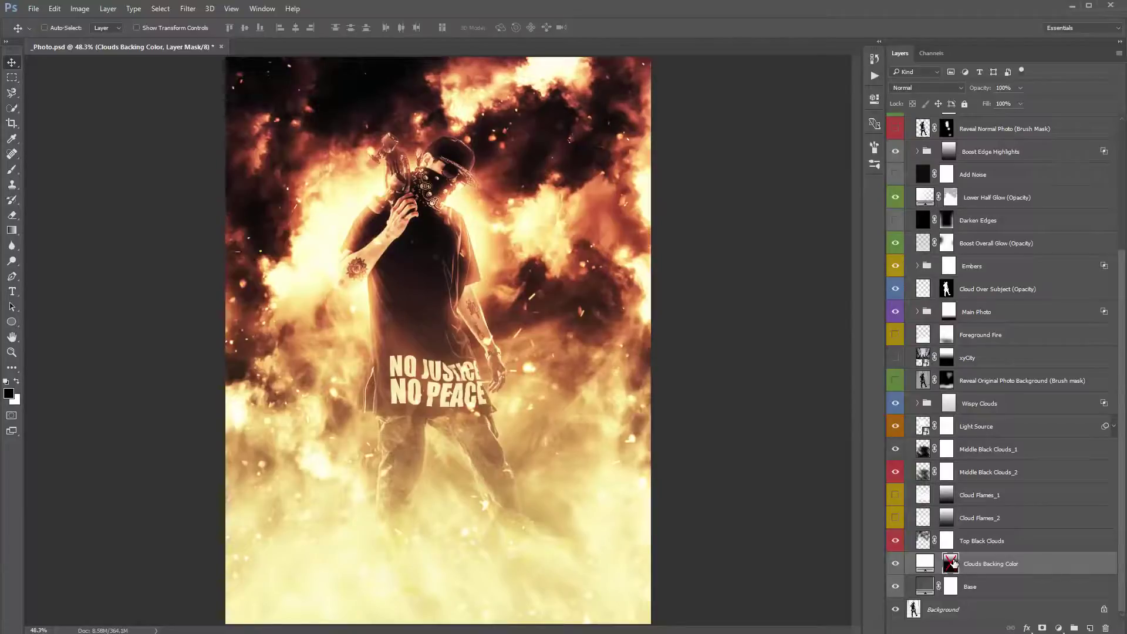
pyautogui.keyDown('shift'); pyautogui.click(954, 563); pyautogui.keyUp('shift')
pyautogui.keyDown('shift'); pyautogui.click(954, 564); pyautogui.keyUp('shift')
pyautogui.keyDown('shift'); pyautogui.click(954, 564); pyautogui.keyUp('shift')
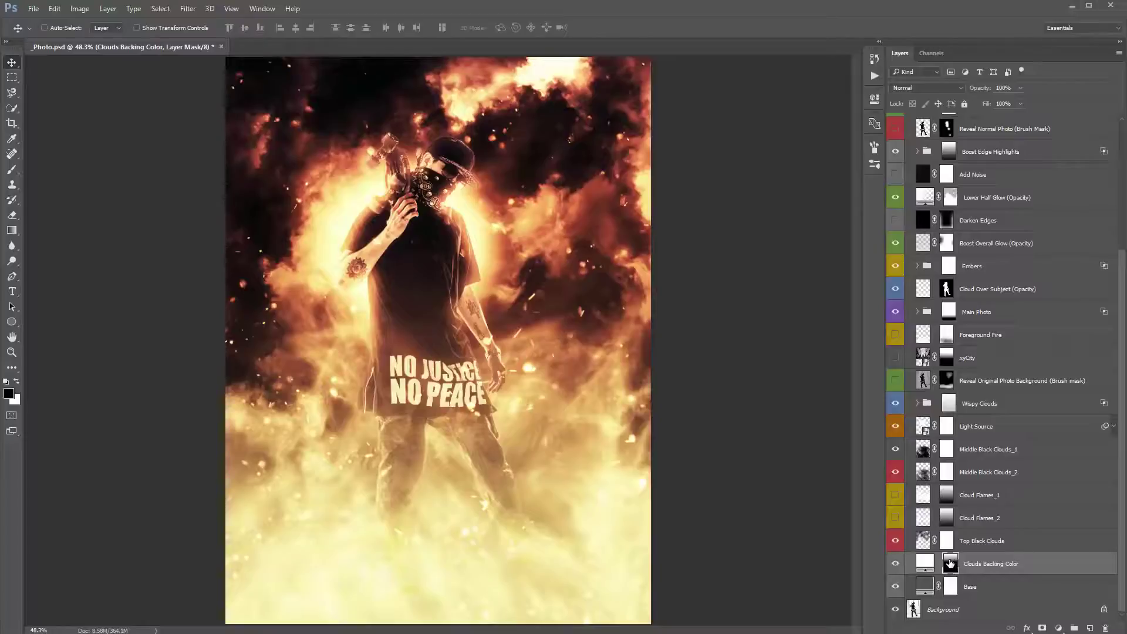
# Paint white with a soft 90% opacity brush on the Clouds Backing Color mask over the clouds on both sides of the subject
pyautogui.press('b')
pyautogui.press('x')
pyautogui.press('[')
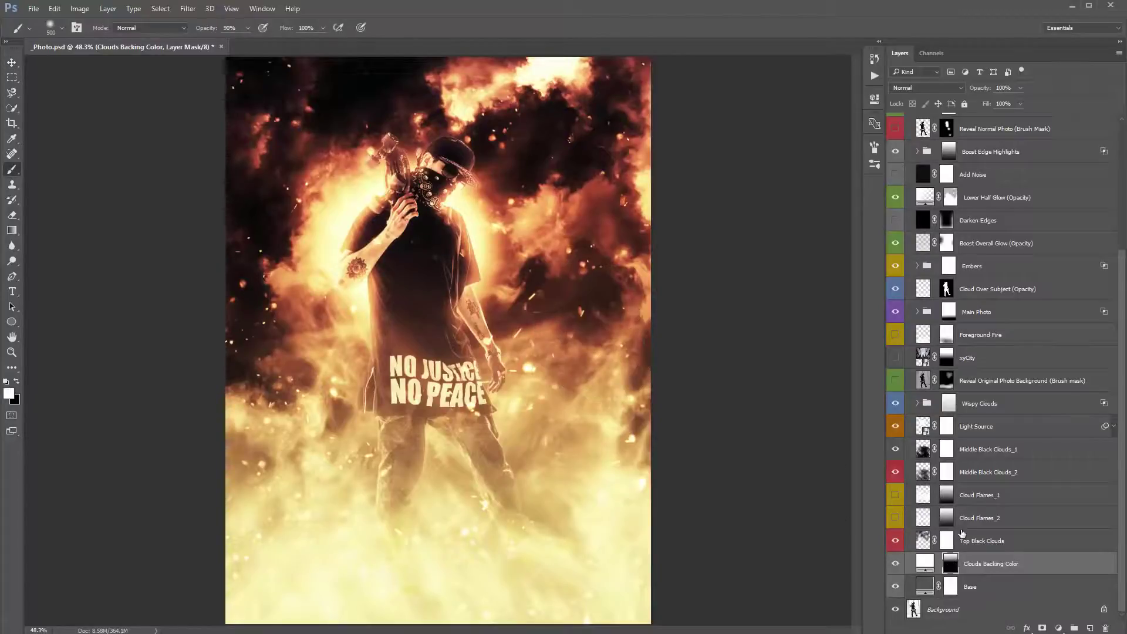
pyautogui.press('[')
pyautogui.moveTo(523, 221)
pyautogui.mouseDown()
pyautogui.moveTo(525, 210)
pyautogui.moveTo(591, 222)
pyautogui.moveTo(605, 272)
pyautogui.moveTo(523, 239)
pyautogui.moveTo(599, 318)
pyautogui.moveTo(589, 309)
pyautogui.moveTo(617, 221)
pyautogui.moveTo(611, 259)
pyautogui.mouseUp()
pyautogui.press(']')
pyautogui.moveTo(483, 295)
pyautogui.mouseDown()
pyautogui.moveTo(310, 320)
pyautogui.moveTo(411, 347)
pyautogui.mouseUp()
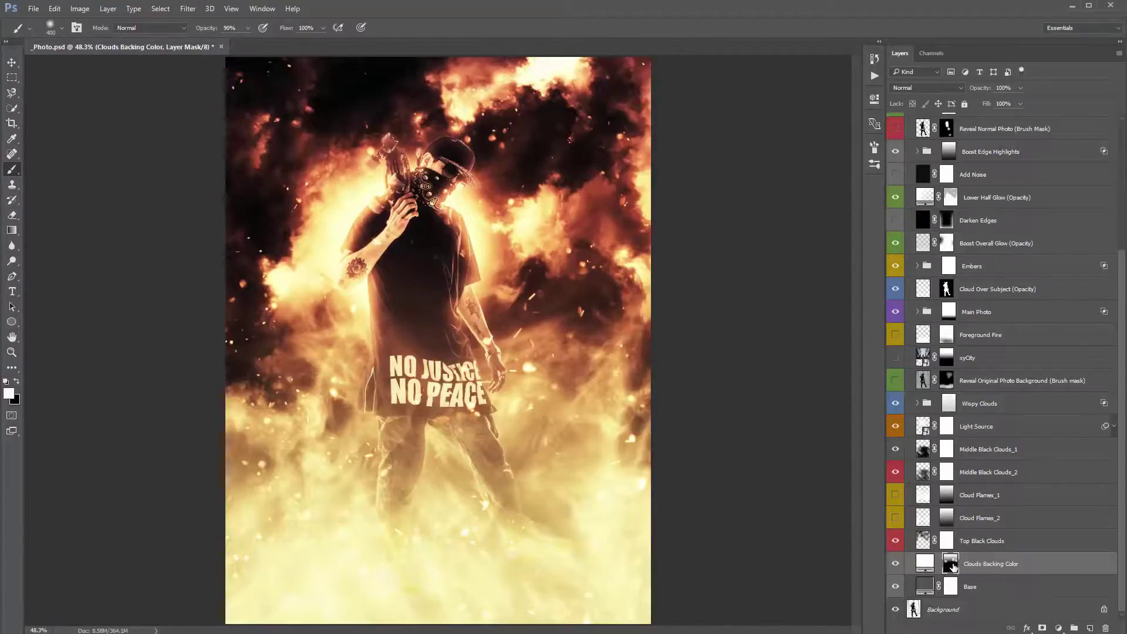
# Inspect the painted Clouds Backing Color mask on its own and return to the full picture with the Move tool
pyautogui.keyDown('alt'); pyautogui.click(950, 565); pyautogui.keyUp('alt')
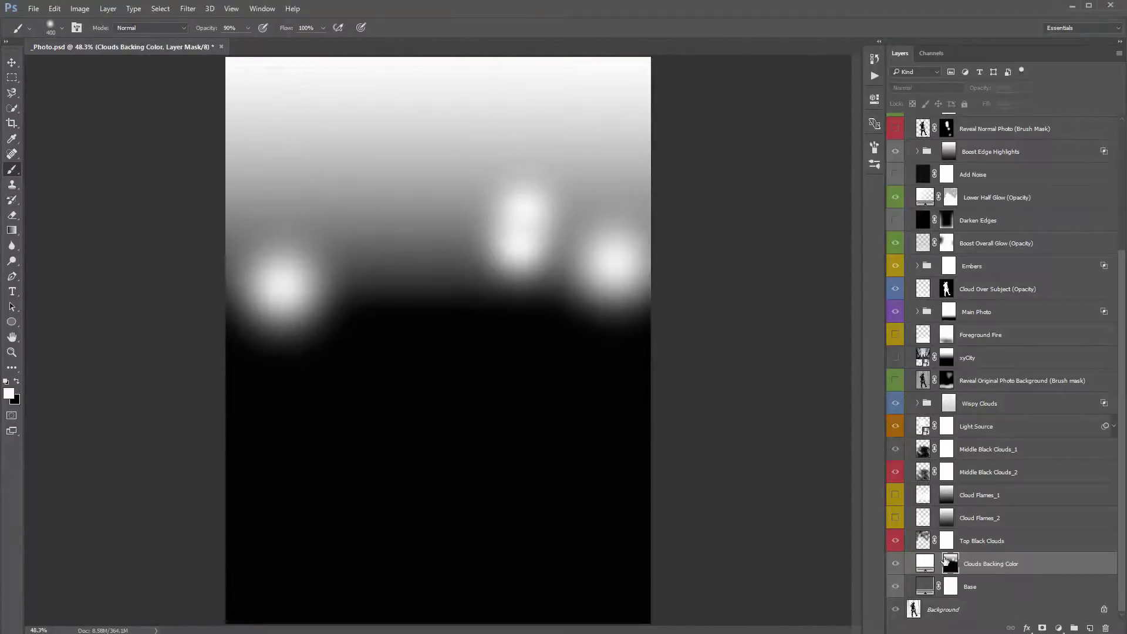
pyautogui.keyDown('alt'); pyautogui.click(952, 564); pyautogui.keyUp('alt')
pyautogui.click(952, 565)
pyautogui.press('v')
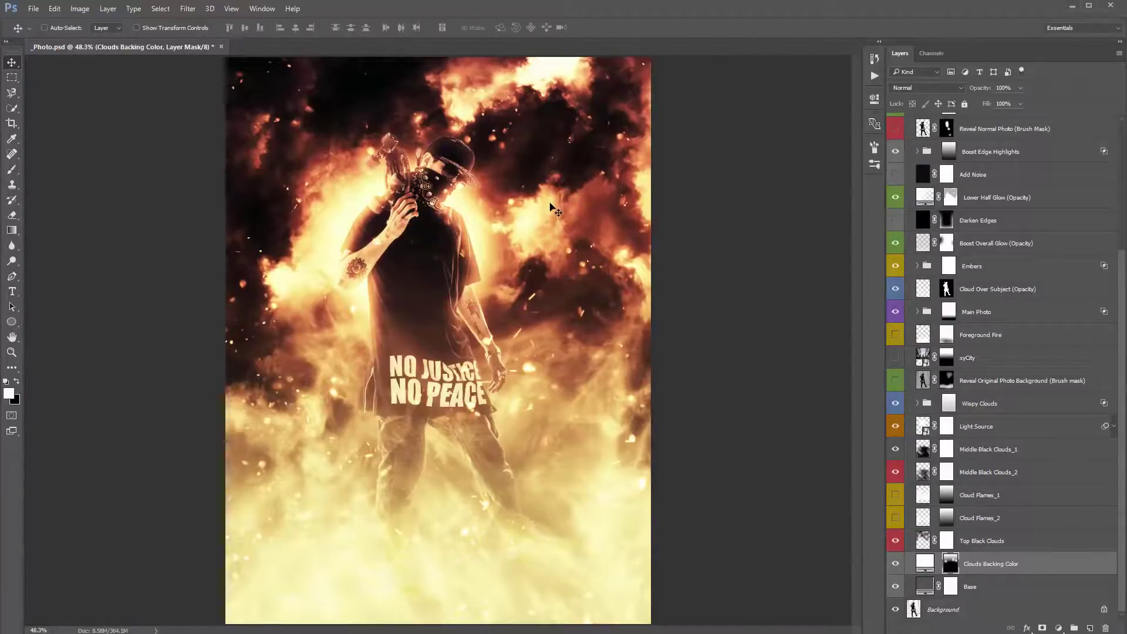
# Adjust the midtones cyan-red balance of the Adjust Overall Color layer, try a bluer balance and undo that last change
pyautogui.click(1020, 569)
pyautogui.scroll(3, 998, 534)
pyautogui.scroll(5, 996, 532)
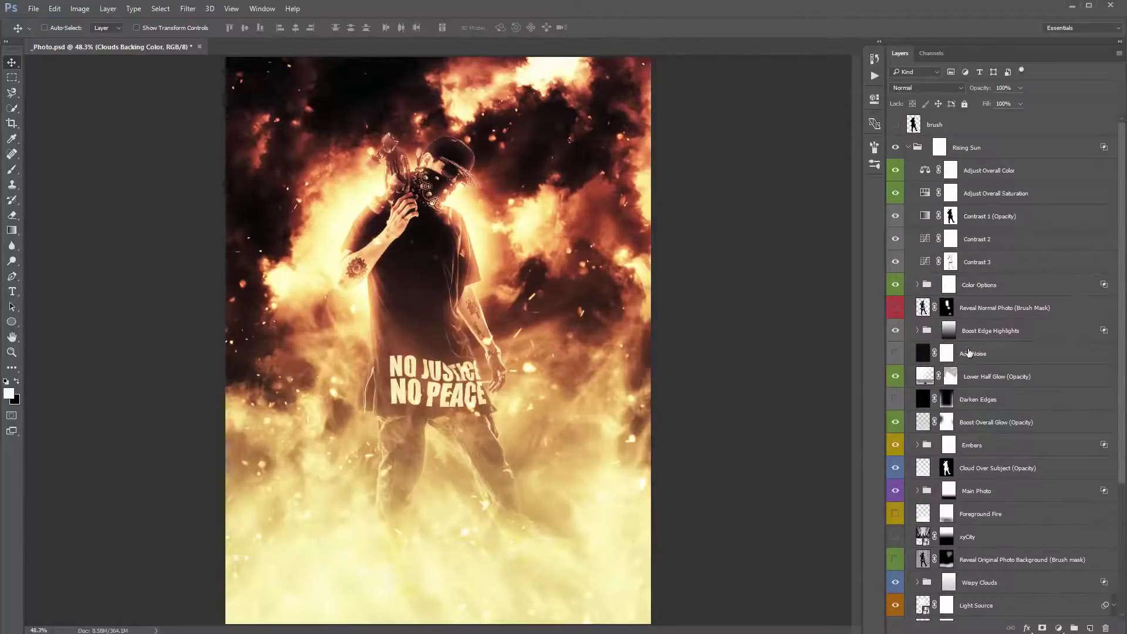
pyautogui.click(966, 174)
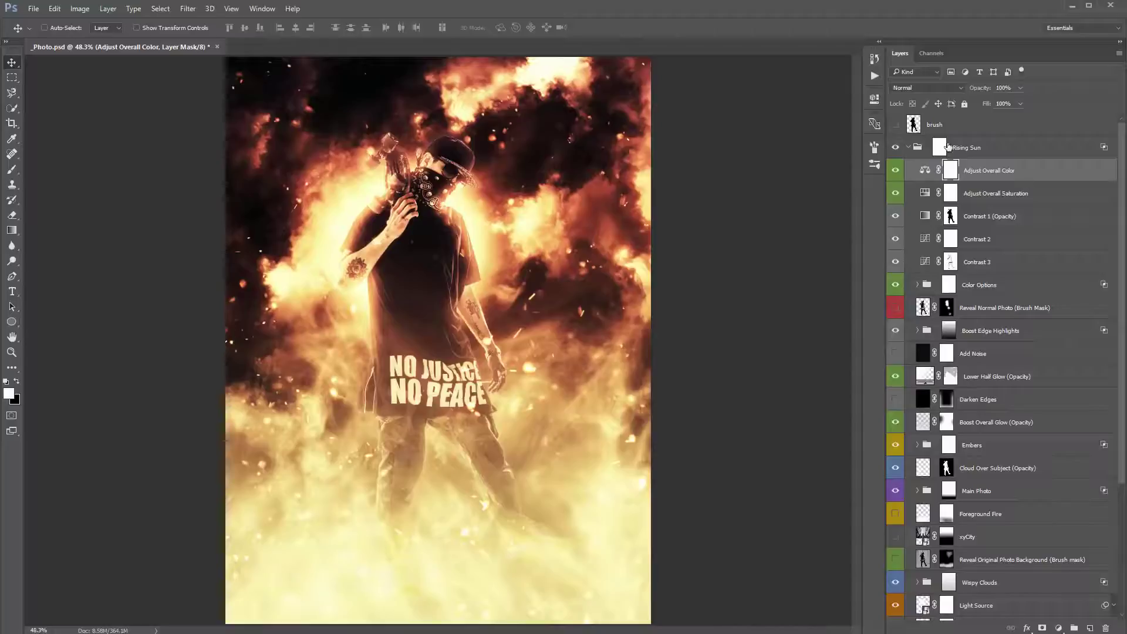
pyautogui.doubleClick(925, 171)
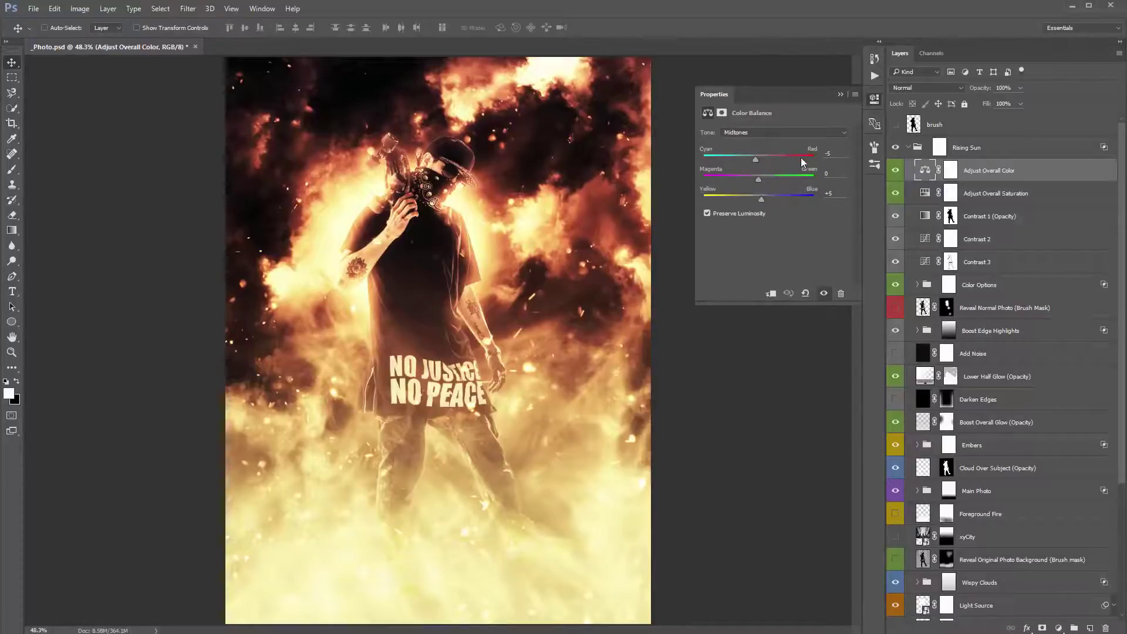
pyautogui.click(731, 133)
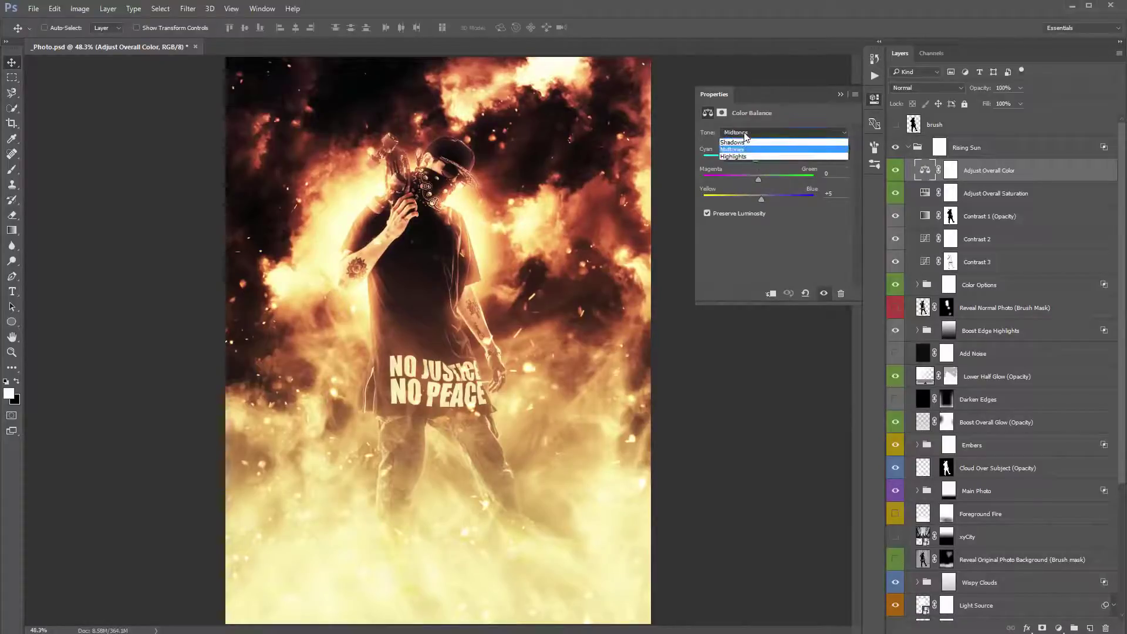
pyautogui.click(748, 150)
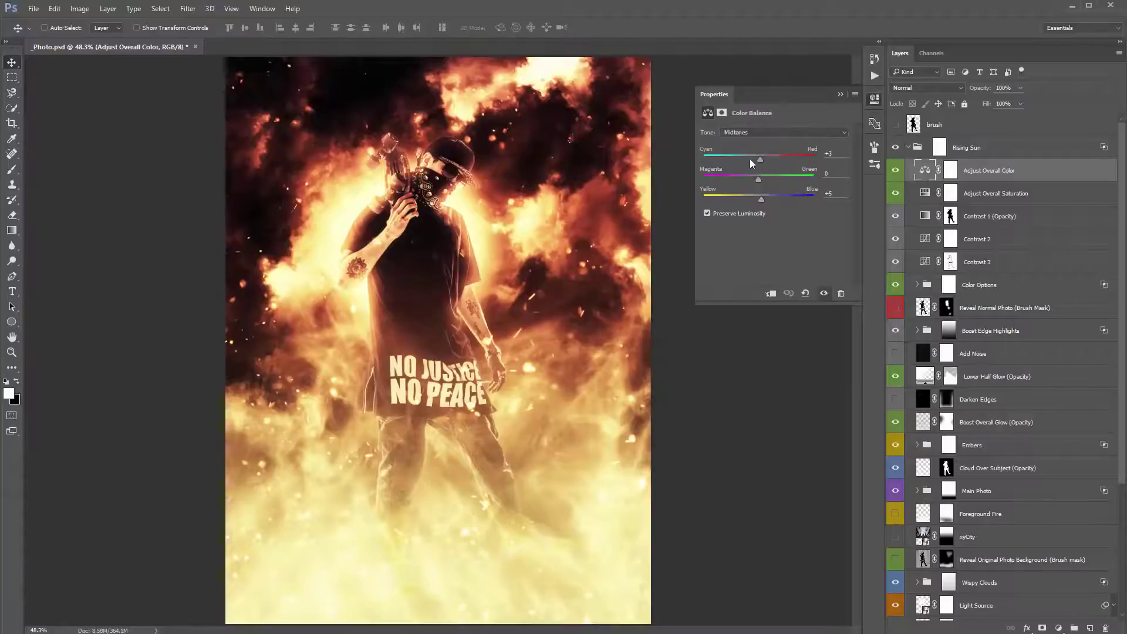
pyautogui.moveTo(749, 159)
pyautogui.mouseDown()
pyautogui.moveTo(783, 161)
pyautogui.moveTo(739, 155)
pyautogui.moveTo(769, 168)
pyautogui.moveTo(743, 177)
pyautogui.moveTo(783, 181)
pyautogui.moveTo(758, 179)
pyautogui.mouseUp()
pyautogui.moveTo(762, 202)
pyautogui.mouseDown()
pyautogui.moveTo(778, 201)
pyautogui.moveTo(752, 196)
pyautogui.moveTo(776, 201)
pyautogui.mouseUp()
pyautogui.hotkey('ctrl', 'z')
pyautogui.click(841, 94)
# Try lowering the saturation in the Adjust Overall Saturation layer to about -17 and bring it back close to neutral
pyautogui.click(926, 194)
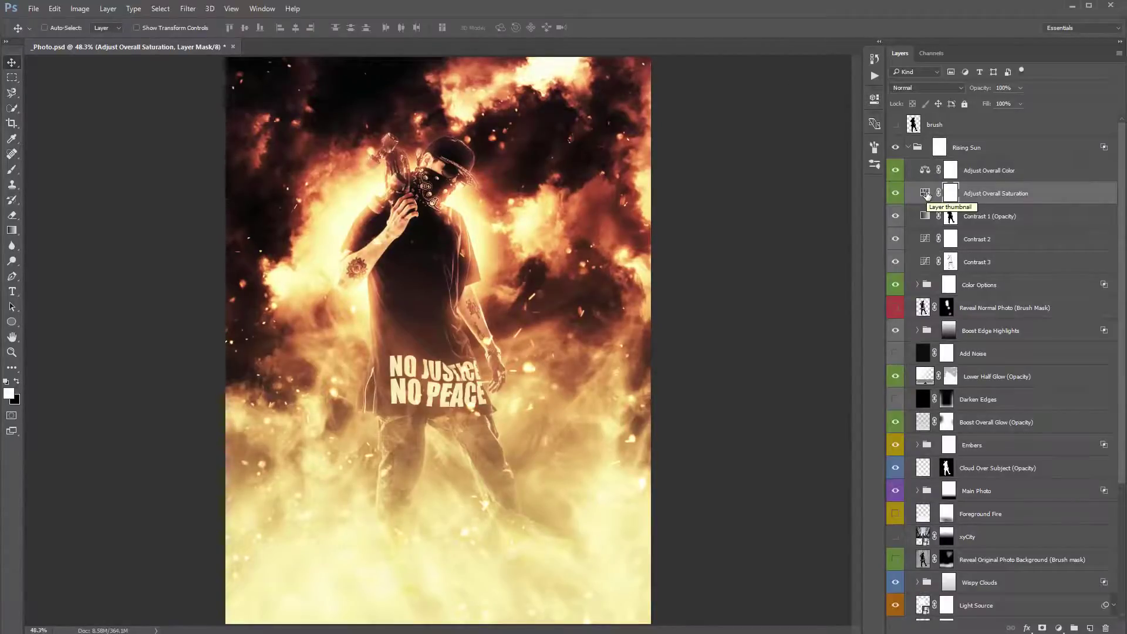
pyautogui.doubleClick(926, 194)
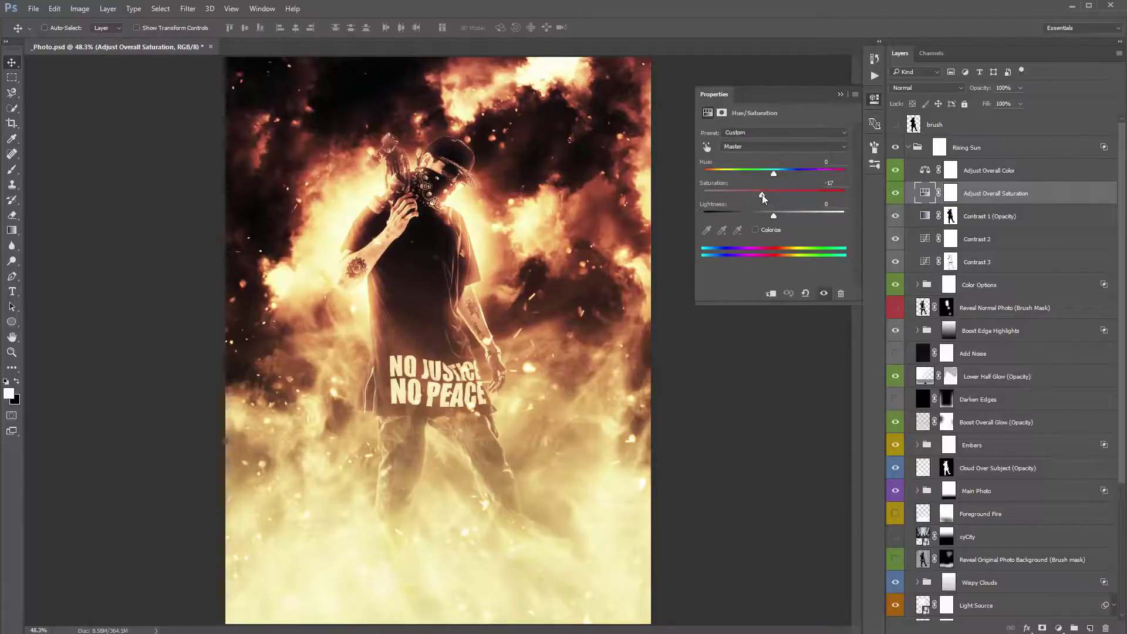
pyautogui.moveTo(760, 195); pyautogui.dragTo(771, 195)
pyautogui.click(840, 95)
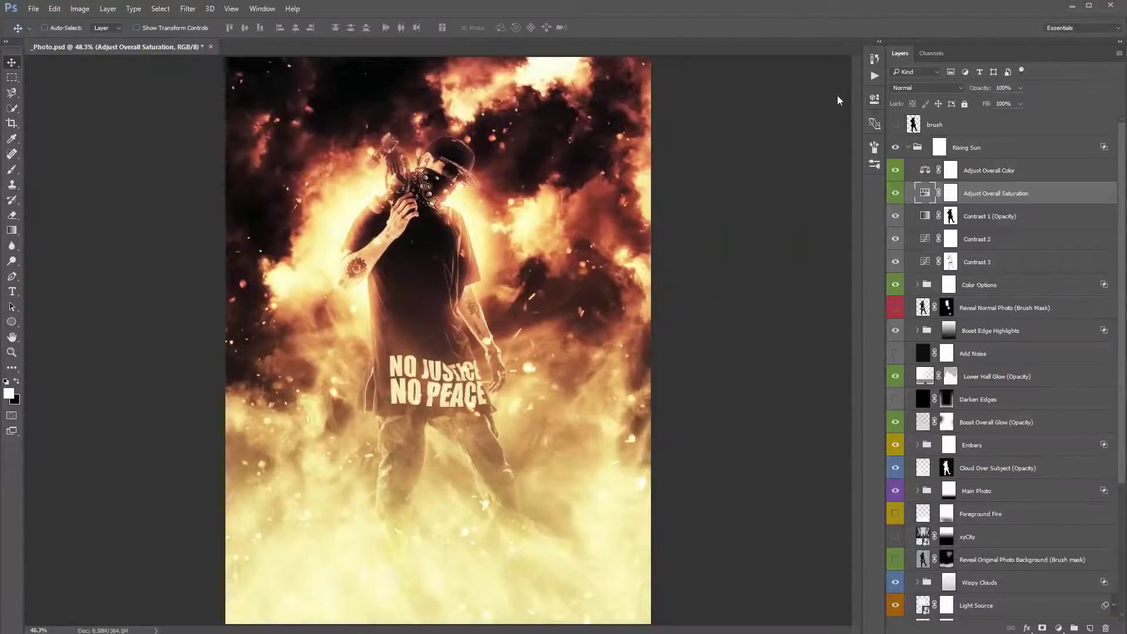
# Compare the picture with the Contrast 1 (Opacity) layer hidden and shown
pyautogui.click(978, 217)
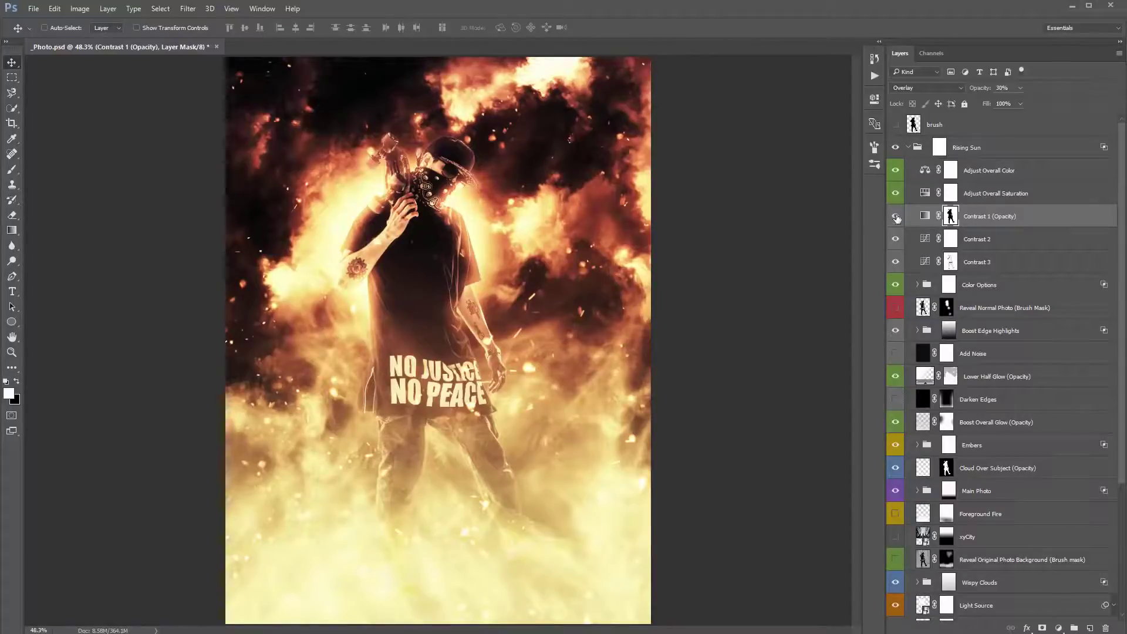
pyautogui.click(896, 217)
pyautogui.click(896, 216)
pyautogui.click(896, 217)
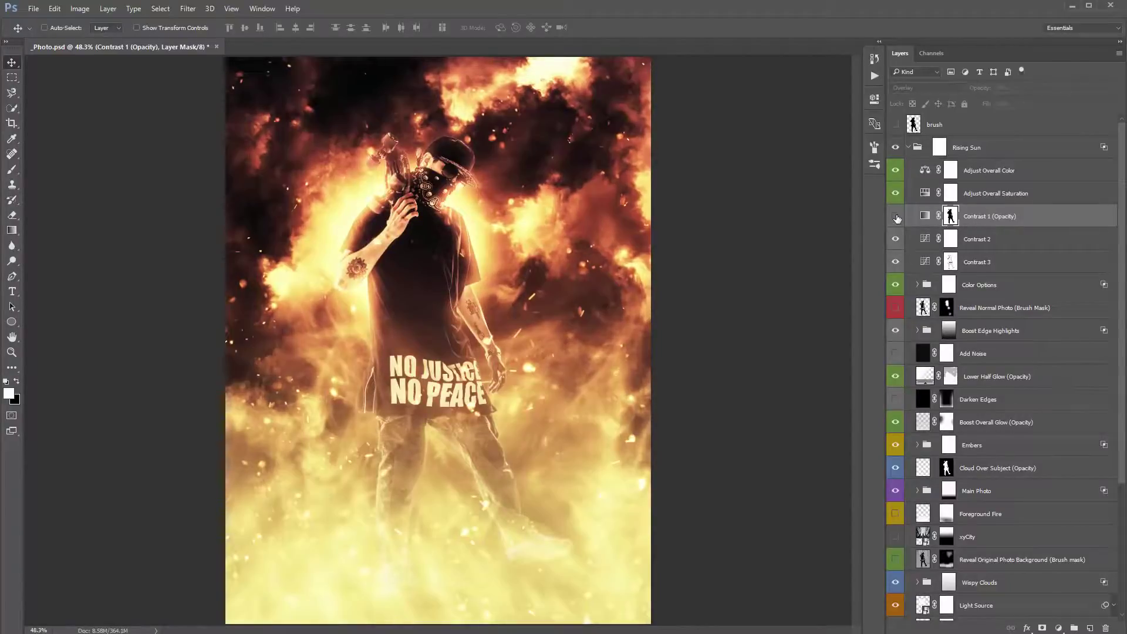
pyautogui.click(896, 217)
pyautogui.click(896, 216)
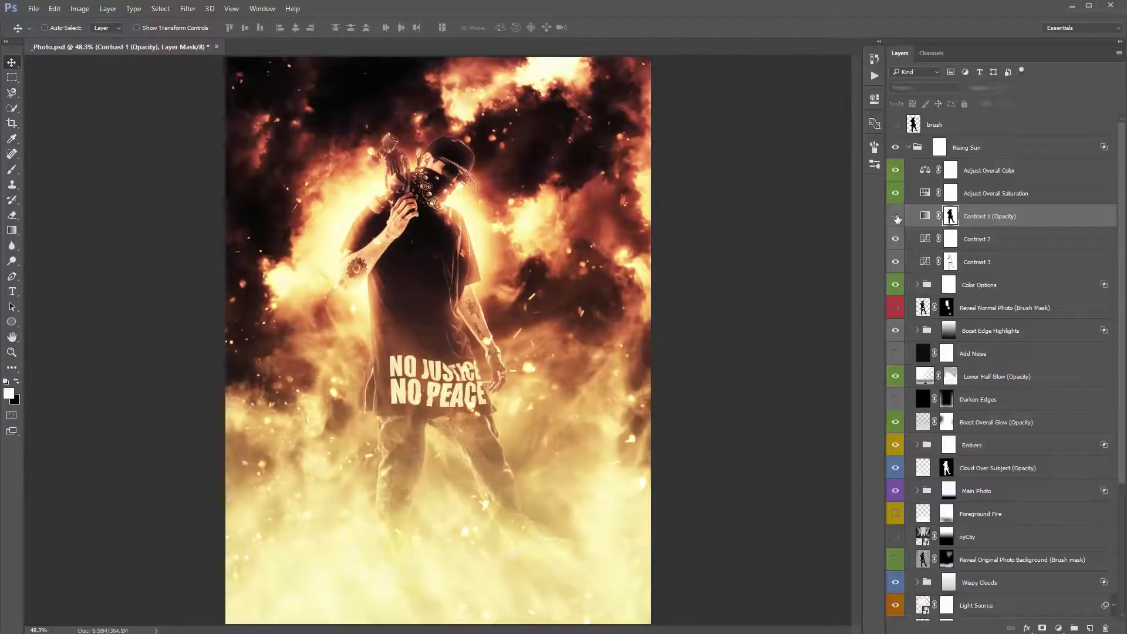
pyautogui.click(897, 216)
# Try the Contrast 1 (Opacity) layer at 100% and 0% opacity and restore it to 30%
pyautogui.press('0')
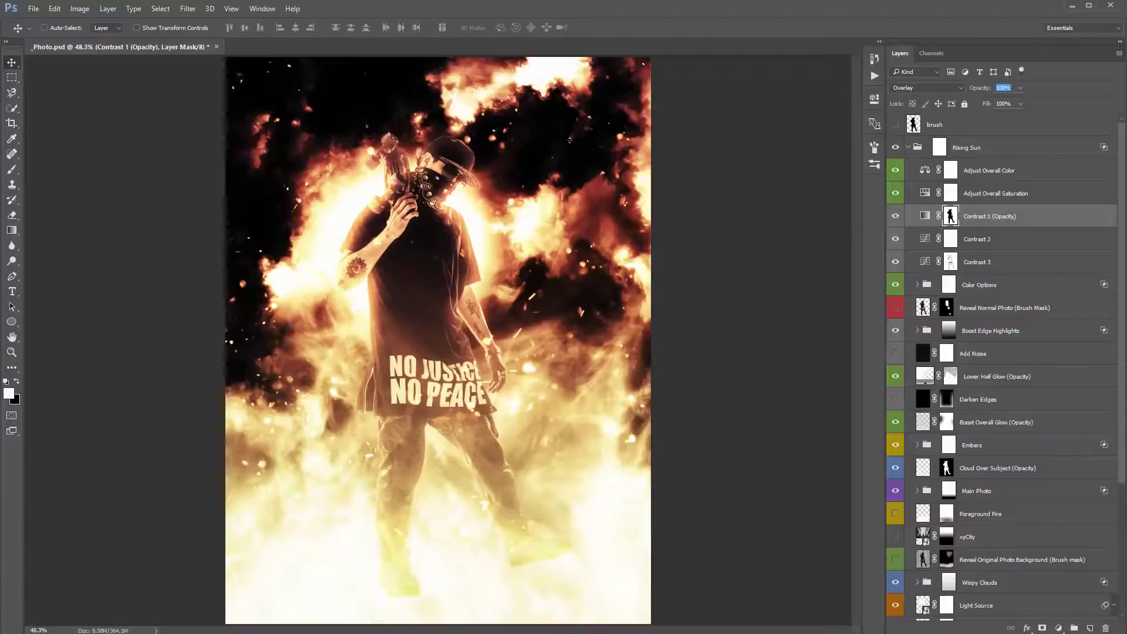
pyautogui.press('0')
pyautogui.press('0')
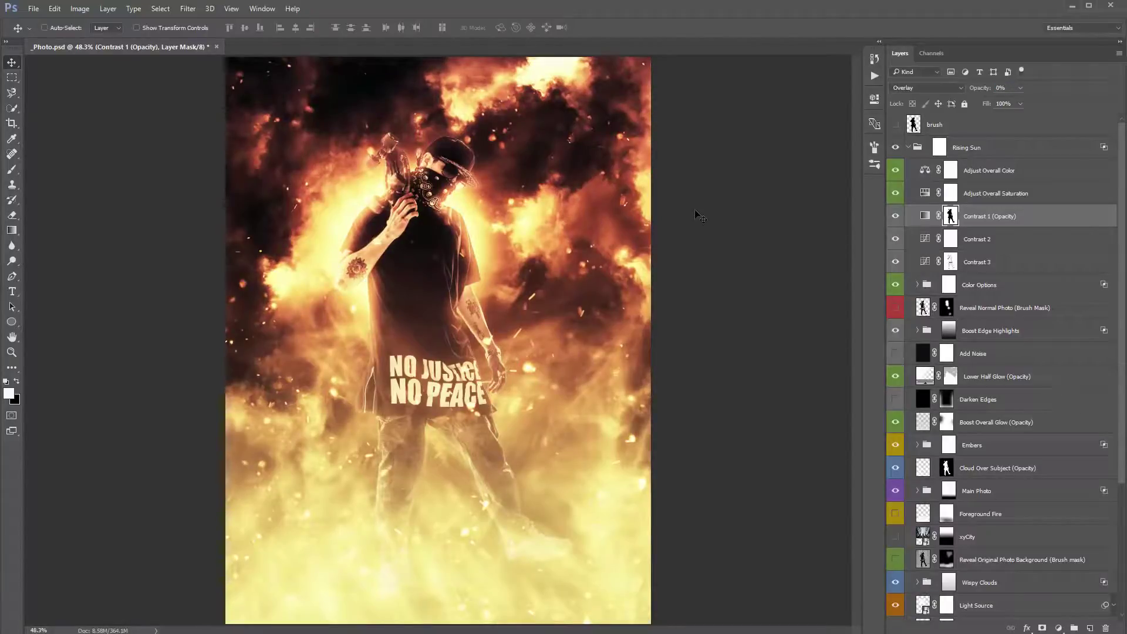
pyautogui.press('3')
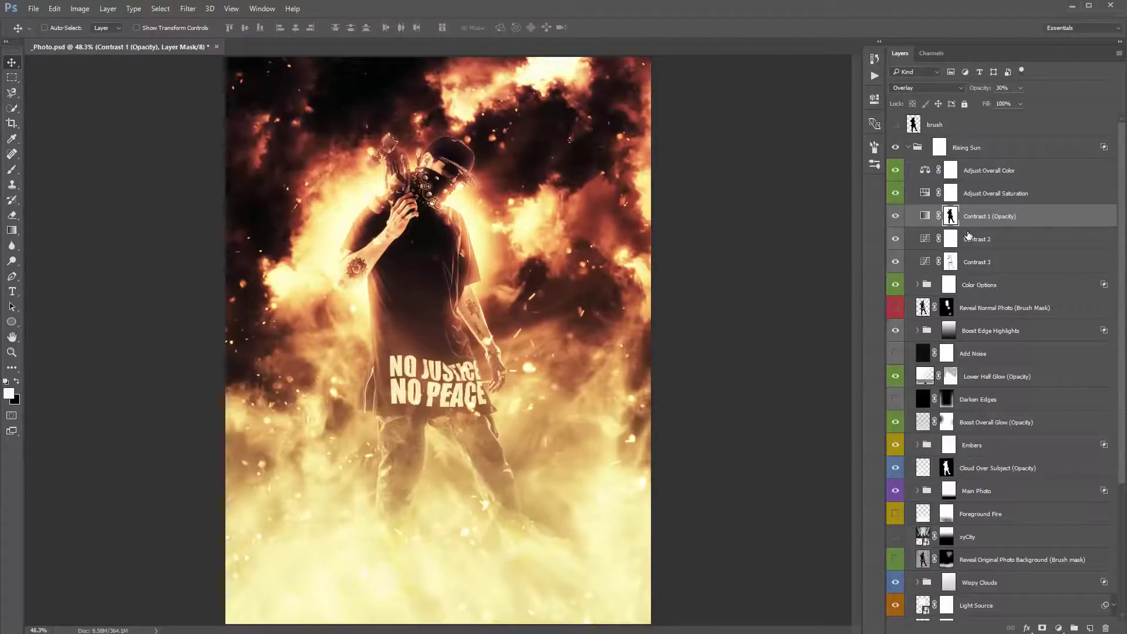
# Compare the picture with the Contrast 2 and Contrast 3 layers hidden and shown
pyautogui.click(993, 240)
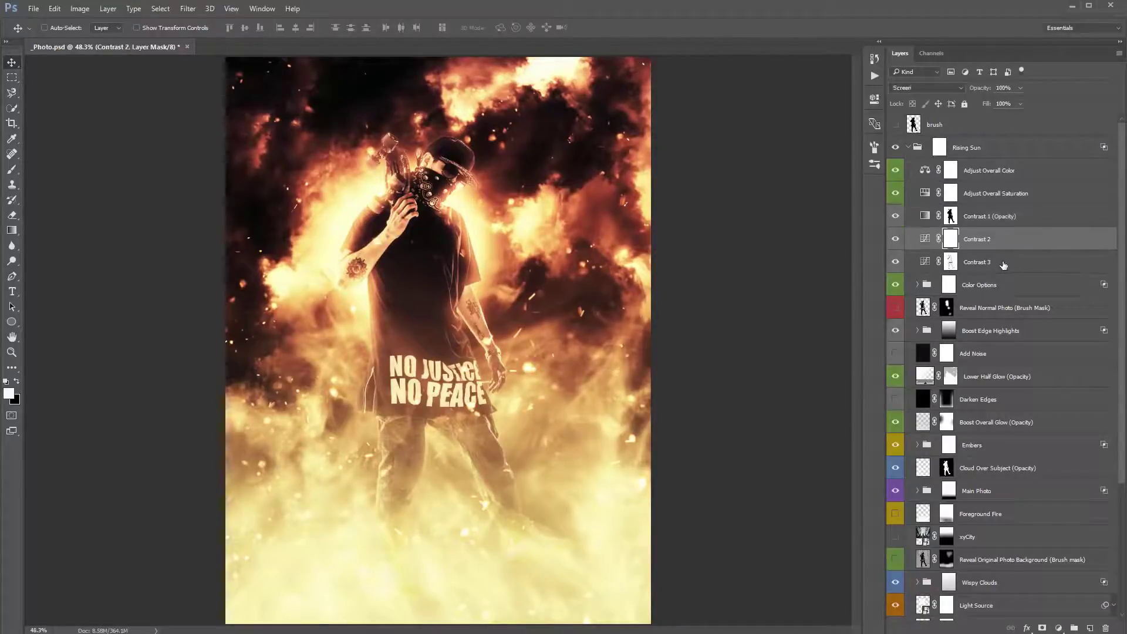
pyautogui.keyDown('shift'); pyautogui.click(1004, 265); pyautogui.keyUp('shift')
pyautogui.moveTo(895, 239); pyautogui.dragTo(895, 264)
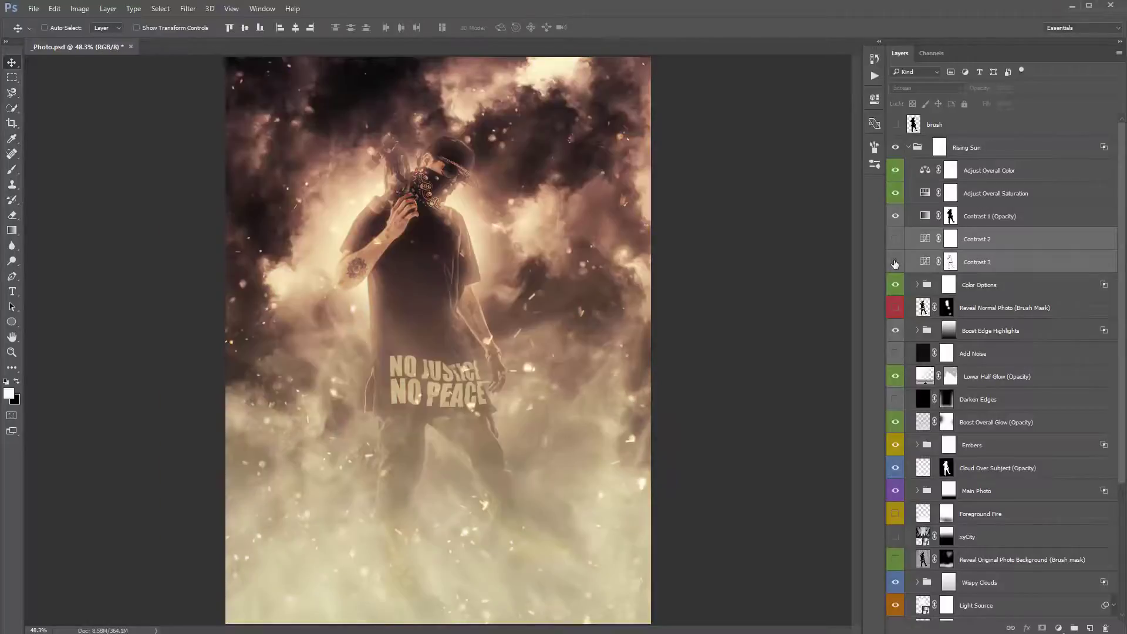
pyautogui.click(951, 241)
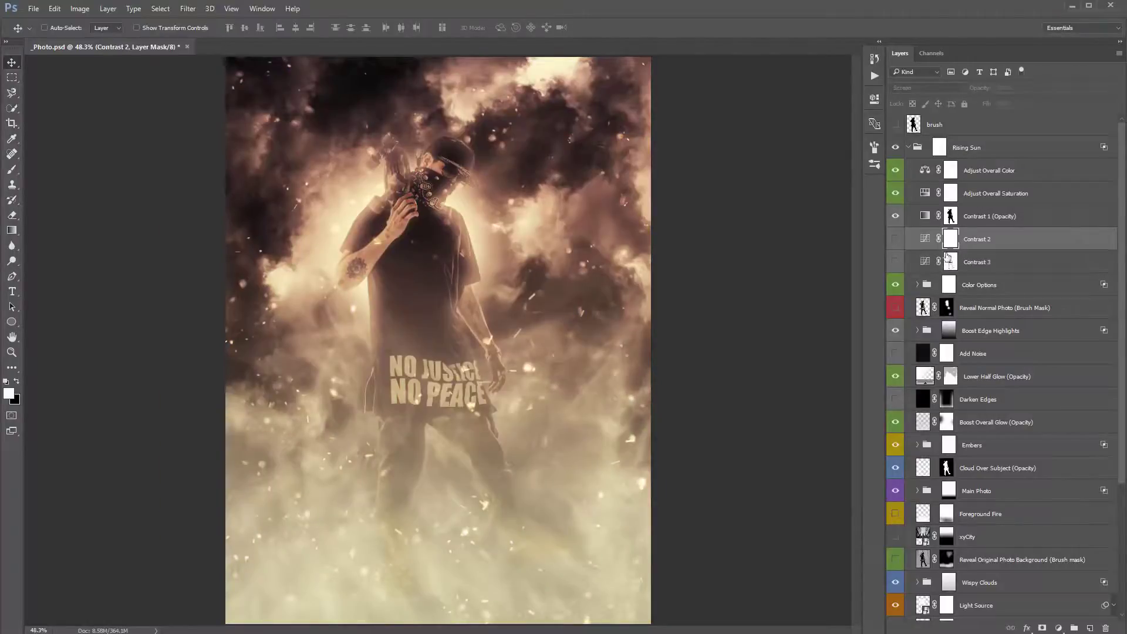
pyautogui.click(896, 262)
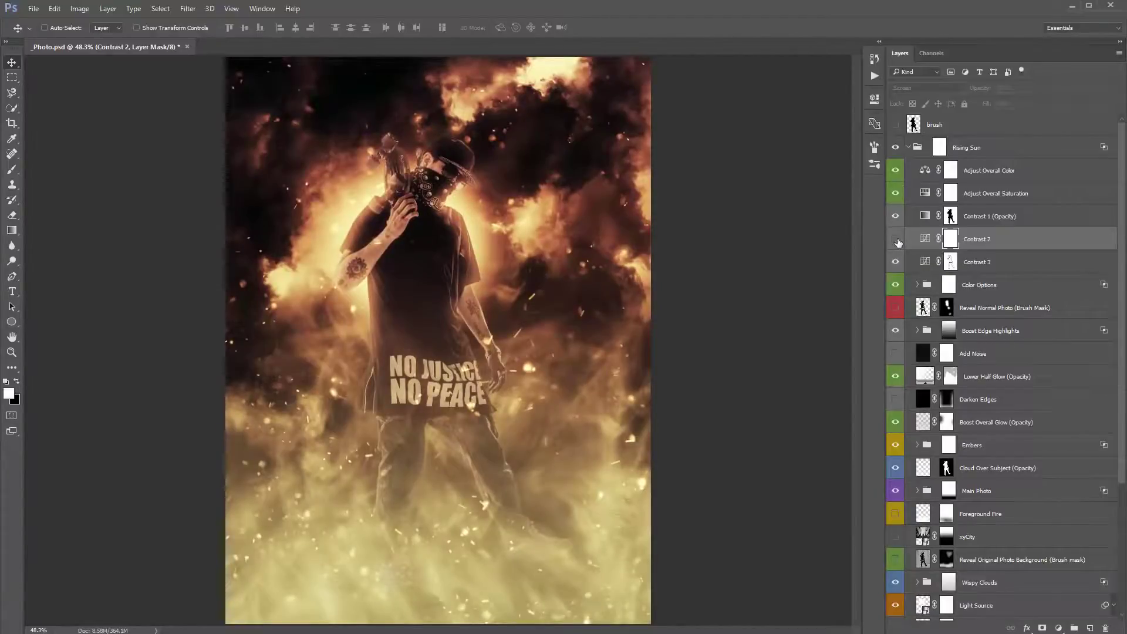
pyautogui.click(896, 239)
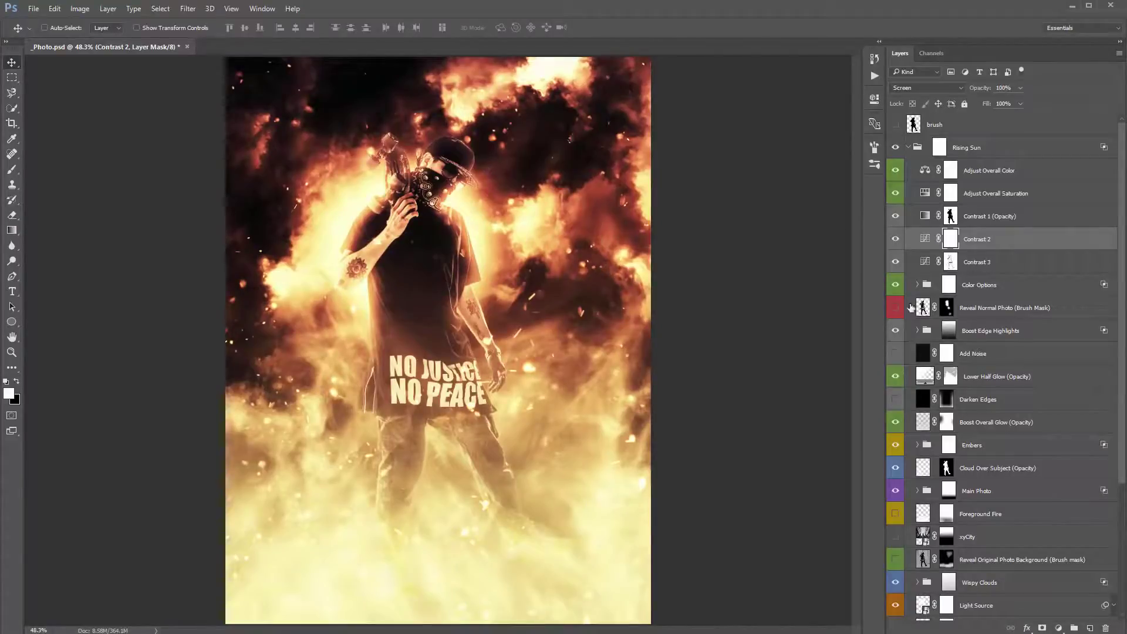
# Expand the Color Options group and compare the picture with Color Option 1 hidden and shown
pyautogui.click(998, 260)
pyautogui.scroll(-1, 993, 238)
pyautogui.click(984, 216)
pyautogui.scroll(1, 998, 246)
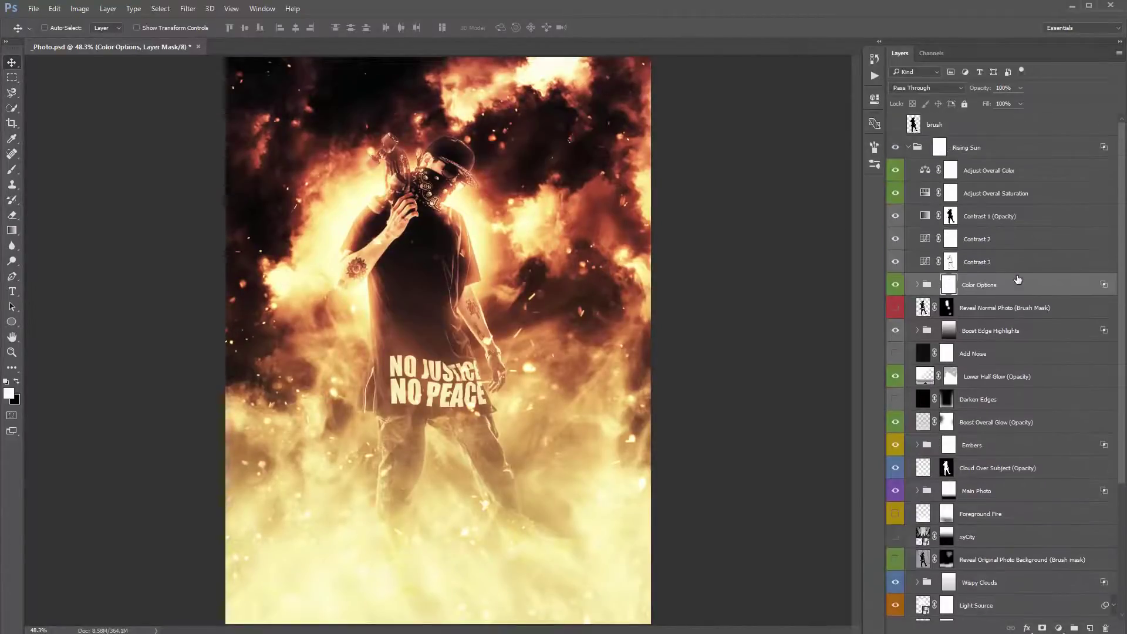
pyautogui.click(917, 286)
pyautogui.scroll(-1, 993, 277)
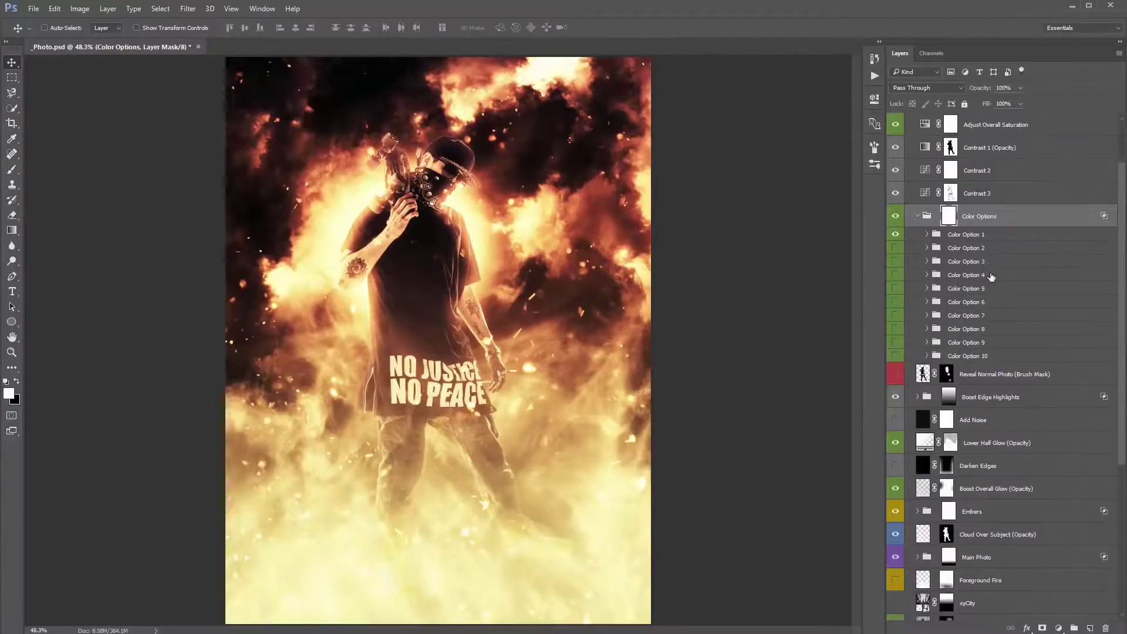
pyautogui.click(963, 236)
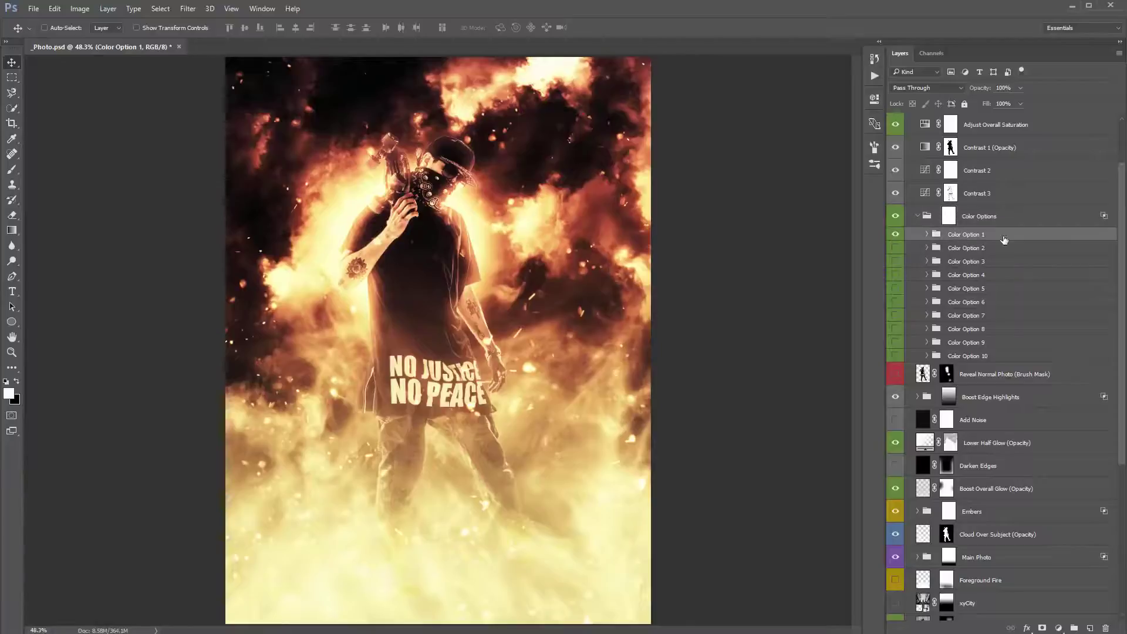
pyautogui.click(896, 235)
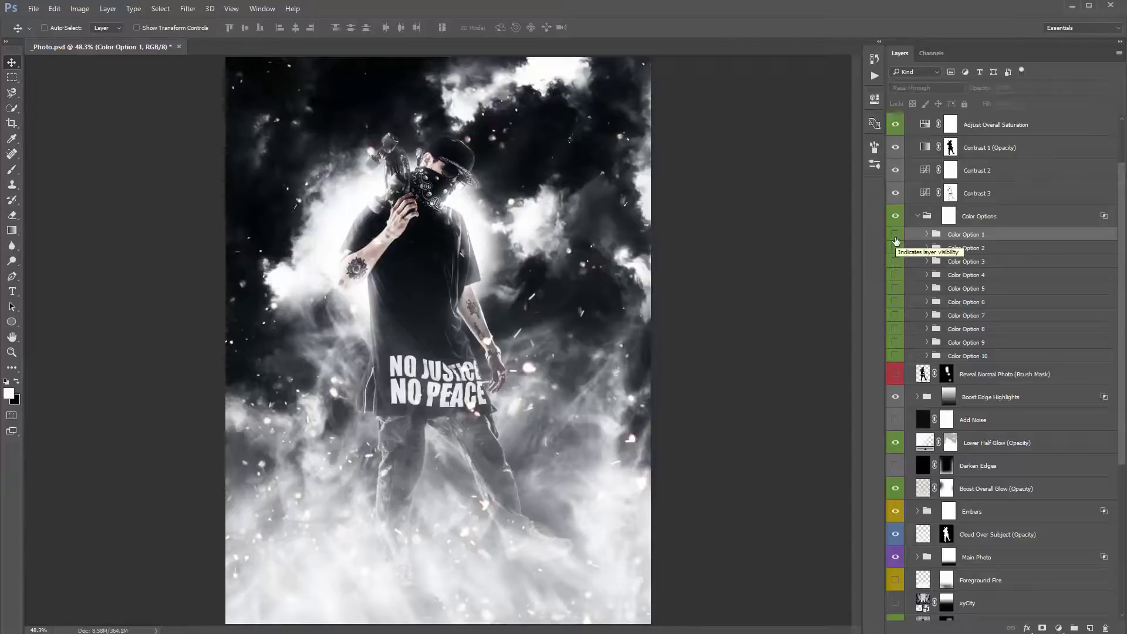
pyautogui.click(896, 238)
pyautogui.click(896, 238)
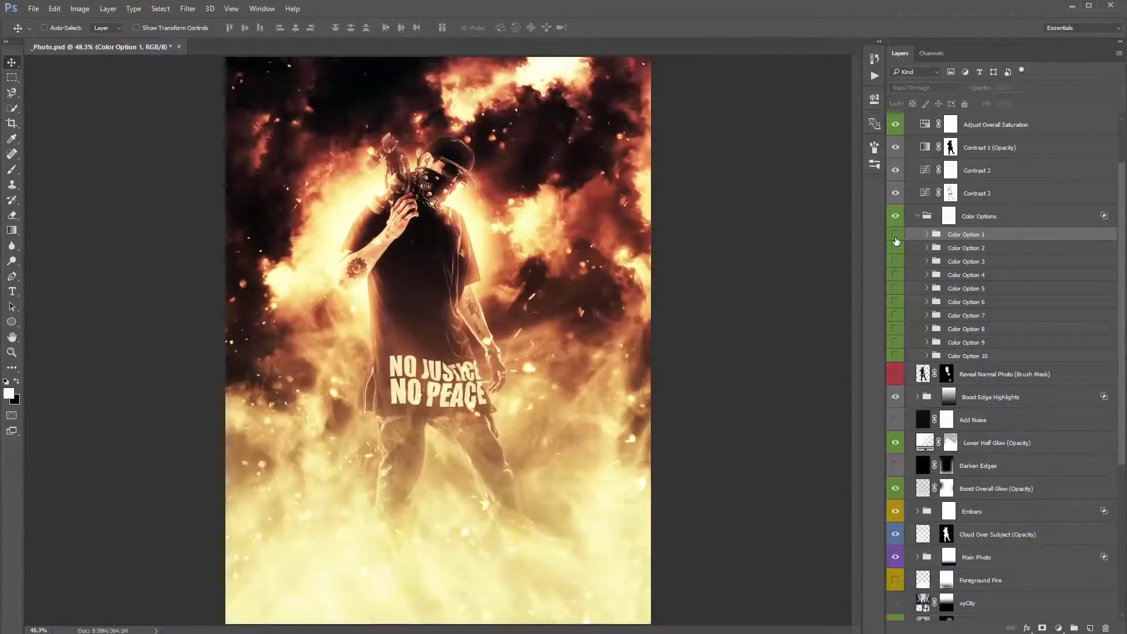
pyautogui.click(896, 238)
pyautogui.scroll(2, 930, 276)
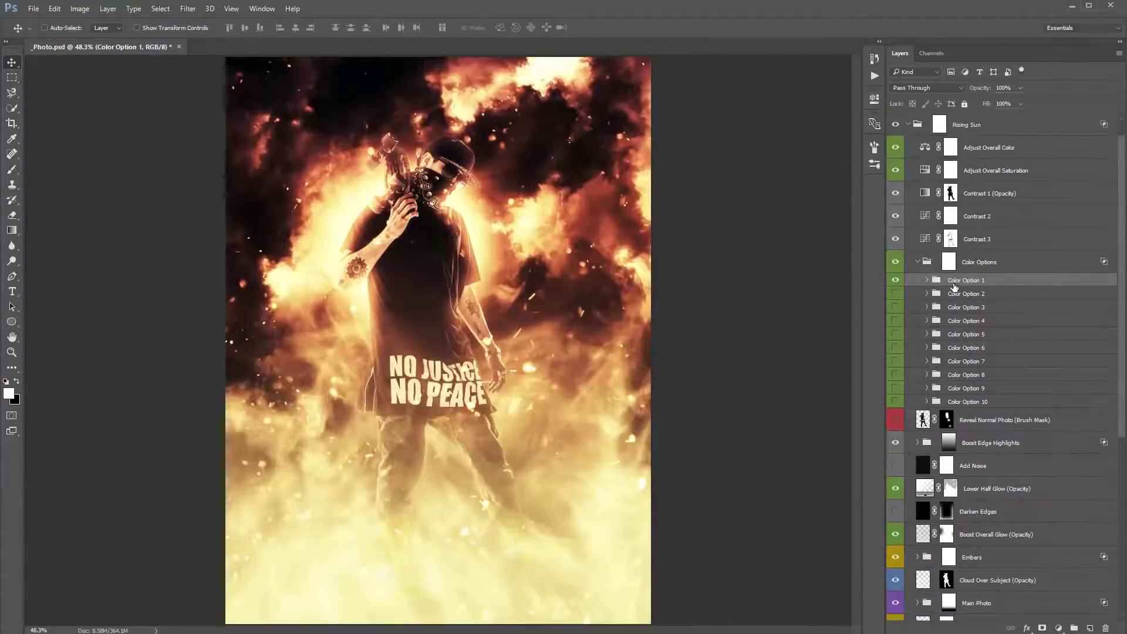
# Try recoloring the Color_Top Half fill layer inside Color Option 1 to the muted blue #618398
pyautogui.click(928, 281)
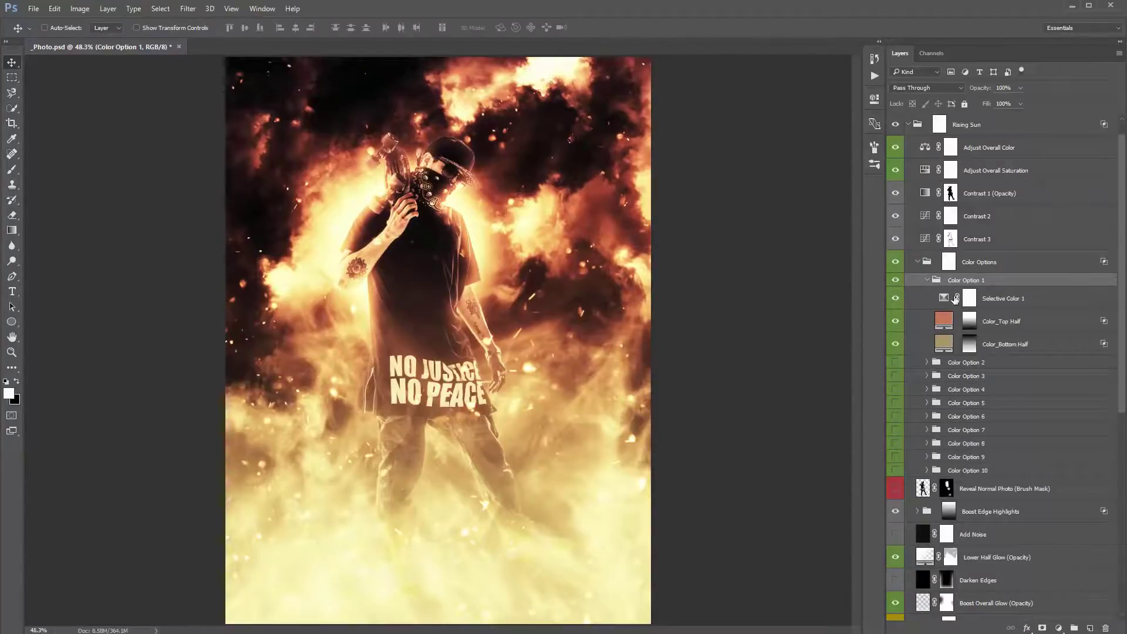
pyautogui.click(1019, 320)
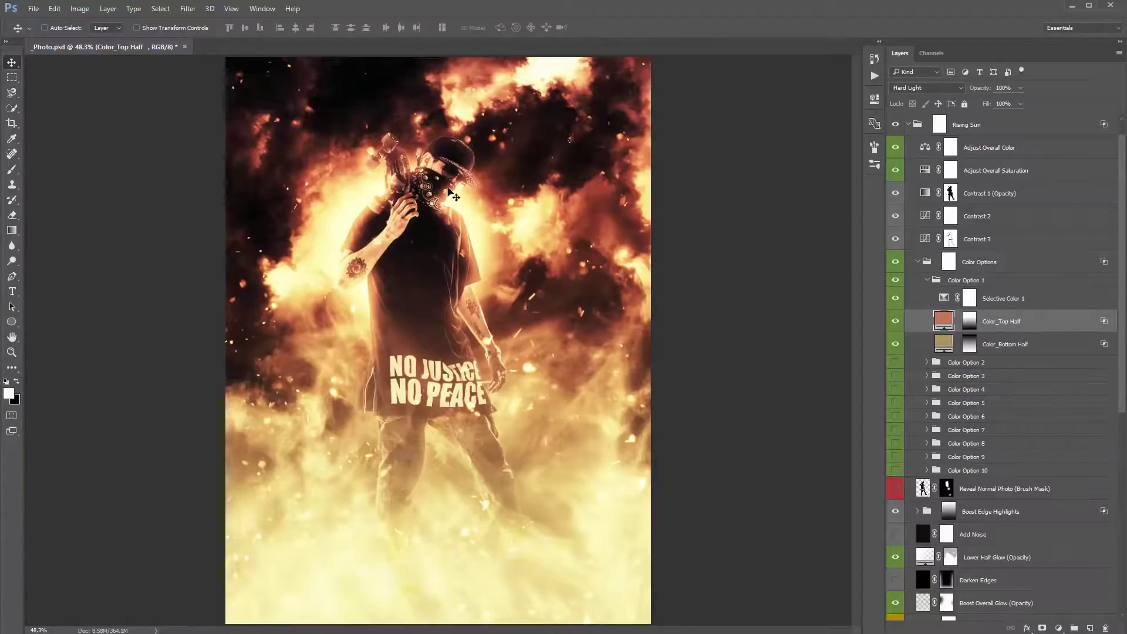
pyautogui.click(991, 346)
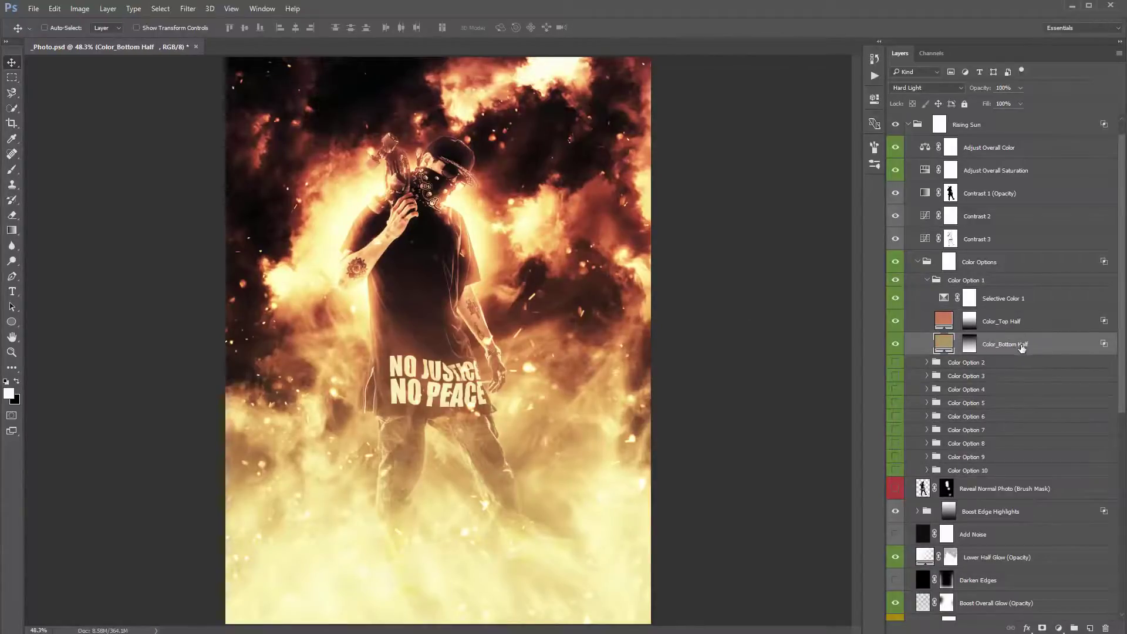
pyautogui.click(944, 326)
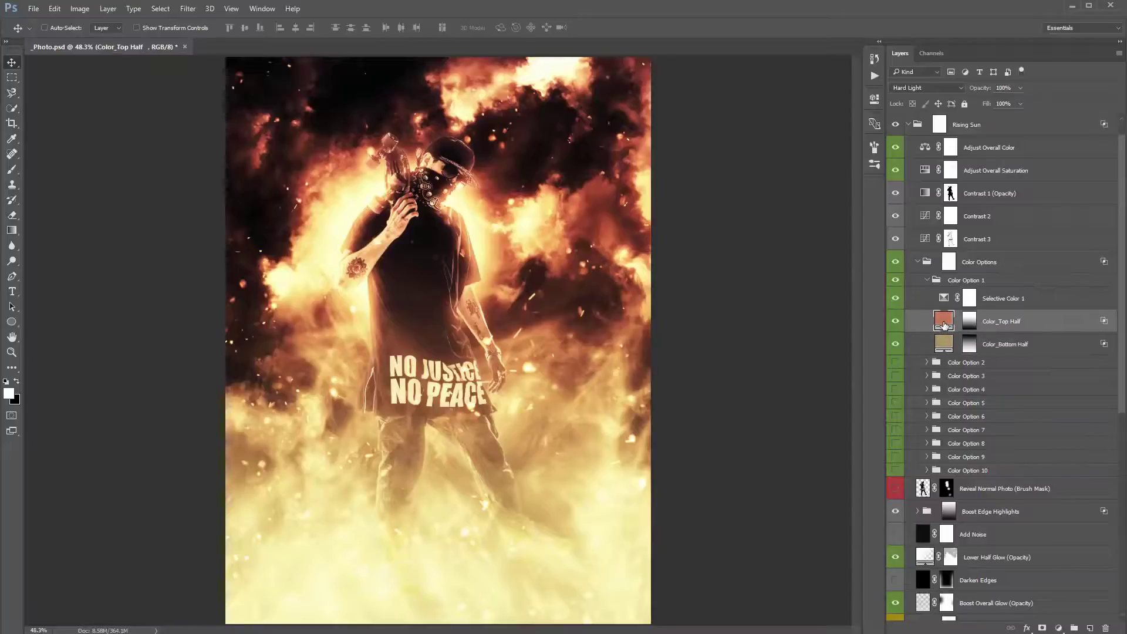
pyautogui.doubleClick(944, 325)
pyautogui.moveTo(791, 203); pyautogui.dragTo(788, 224)
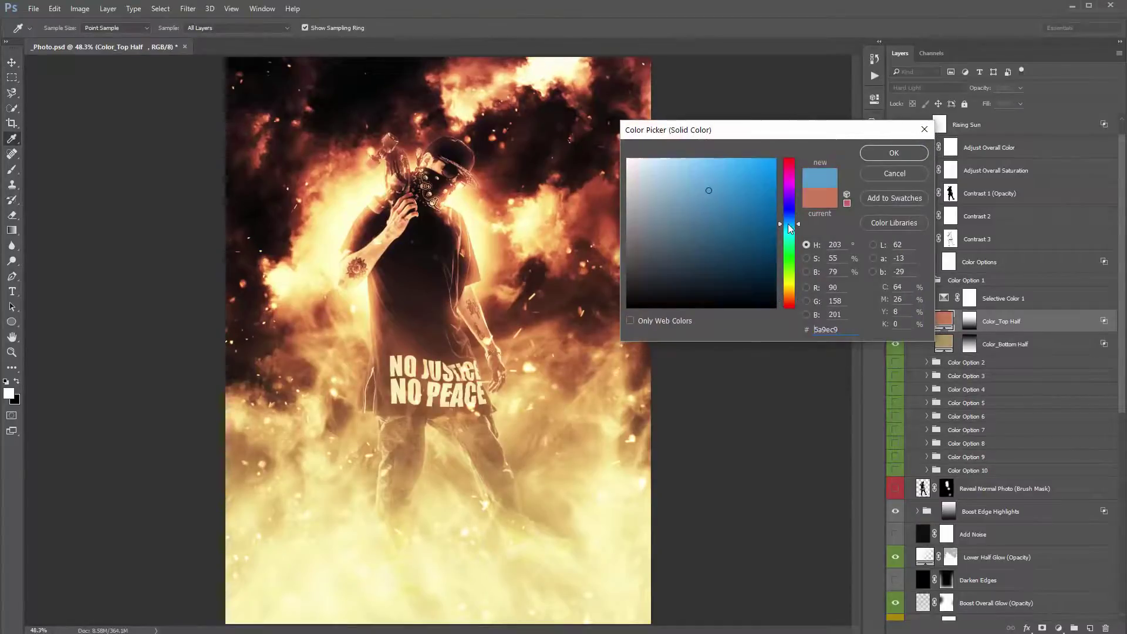
pyautogui.moveTo(707, 211); pyautogui.dragTo(681, 218)
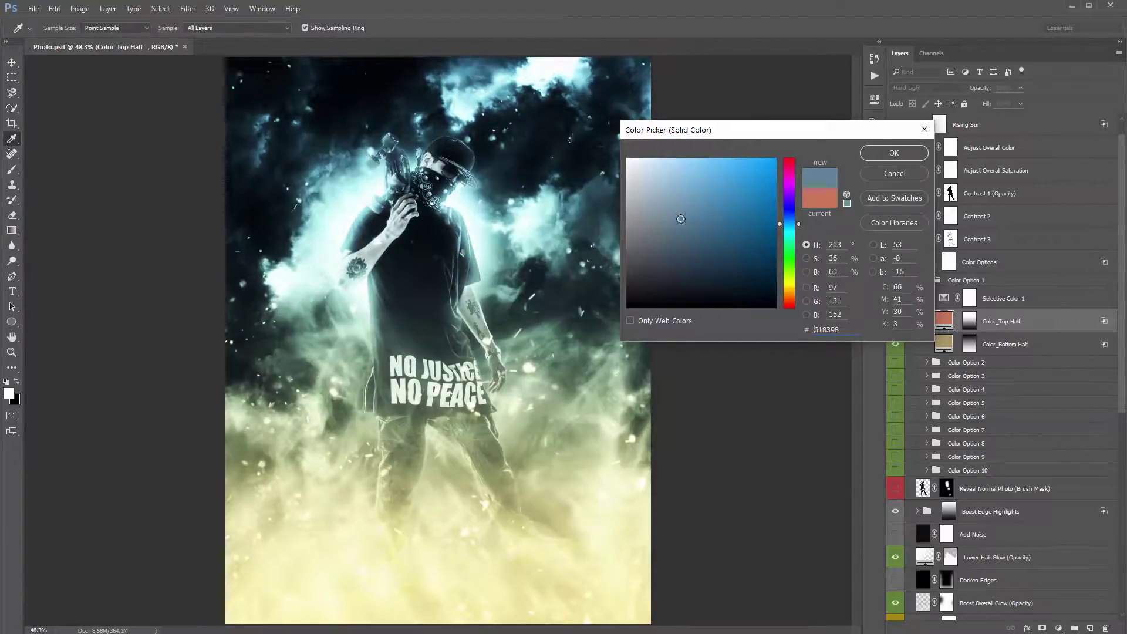
pyautogui.click(880, 159)
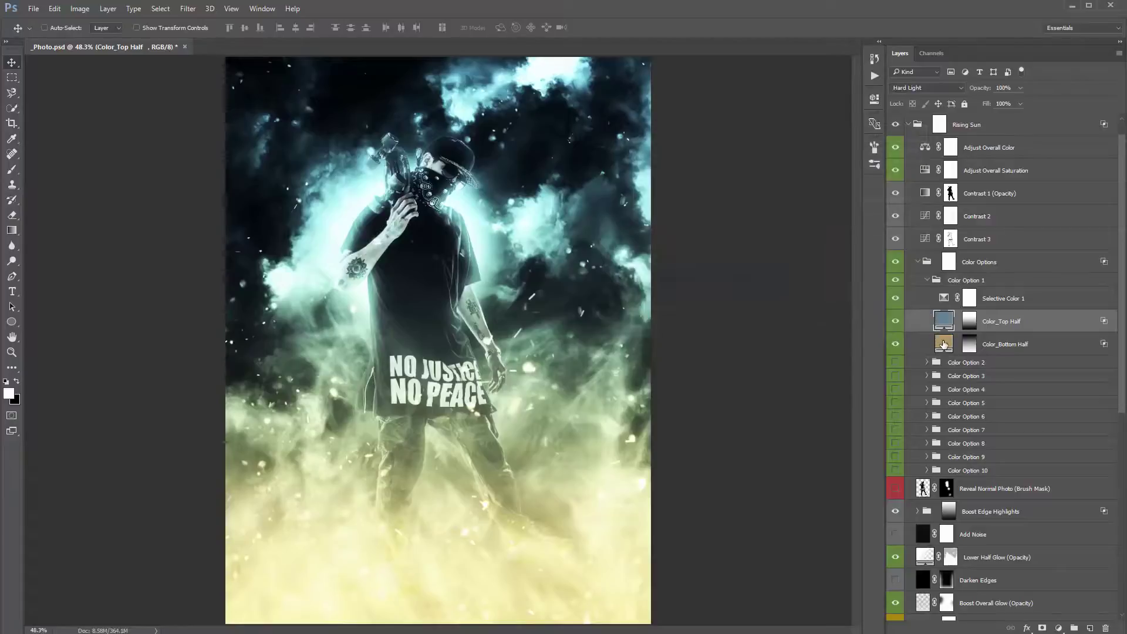
# Try recoloring the Color_Bottom Half fill layer to the muted purple #7f678c
pyautogui.doubleClick(944, 344)
pyautogui.click(788, 193)
pyautogui.moveTo(673, 222); pyautogui.dragTo(666, 227)
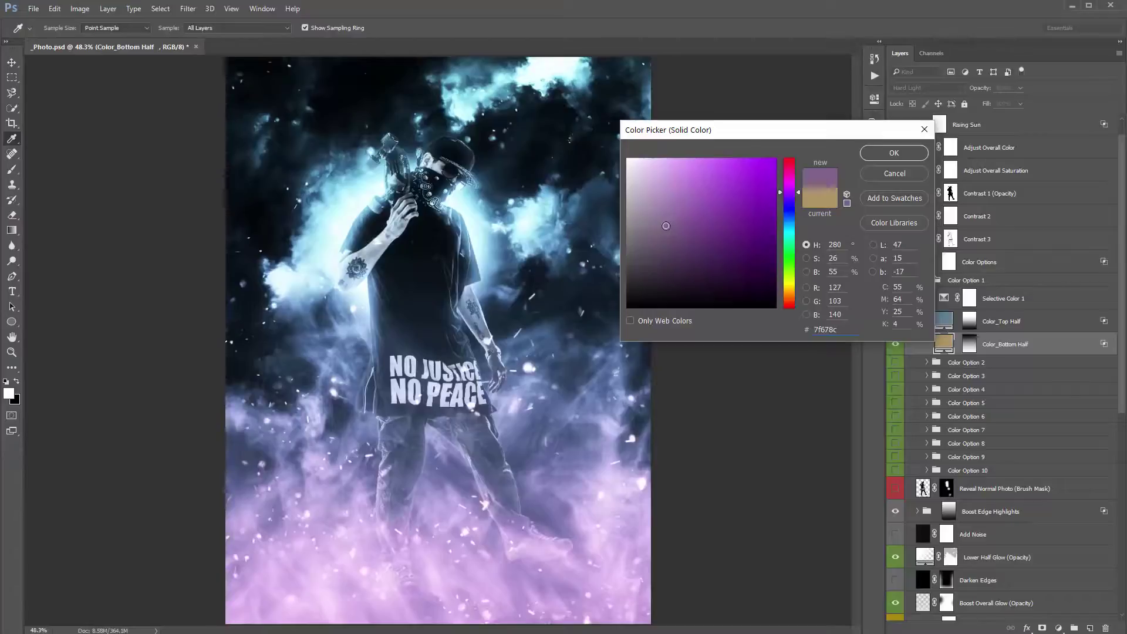
pyautogui.click(894, 154)
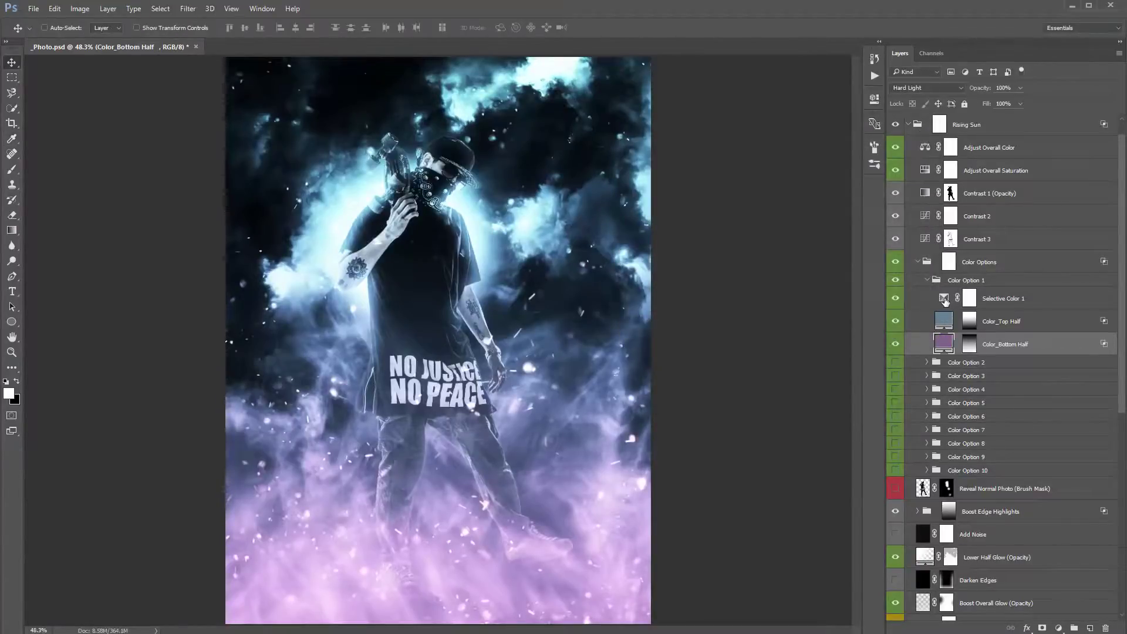
# Examine the Neutrals settings of the Selective Color 1 adjustment in Color Option 1
pyautogui.doubleClick(945, 299)
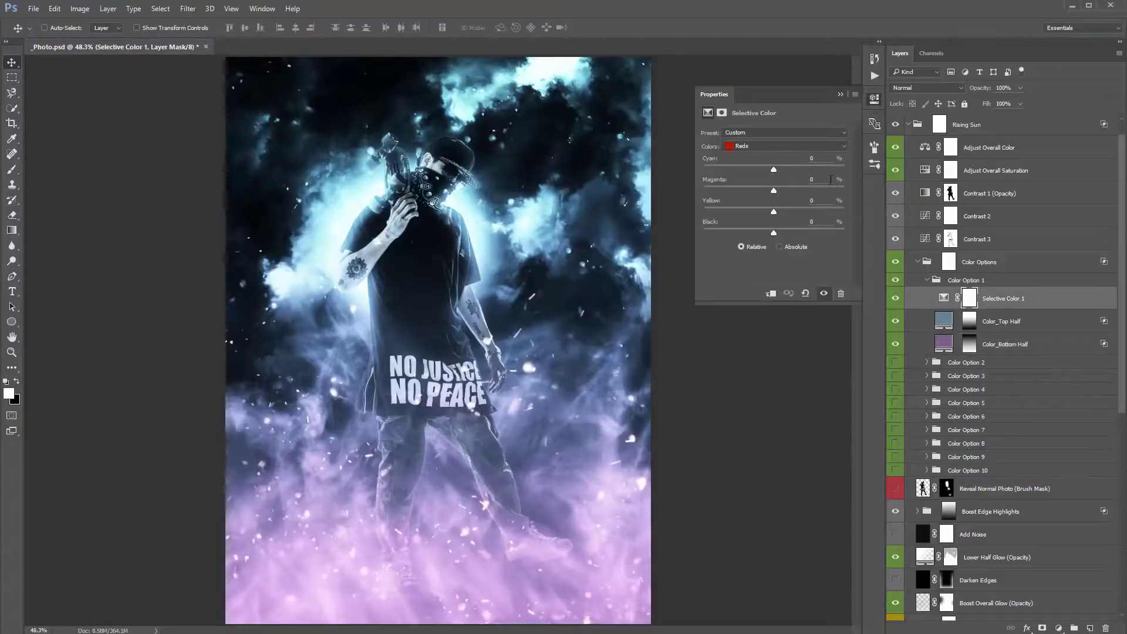
pyautogui.click(744, 147)
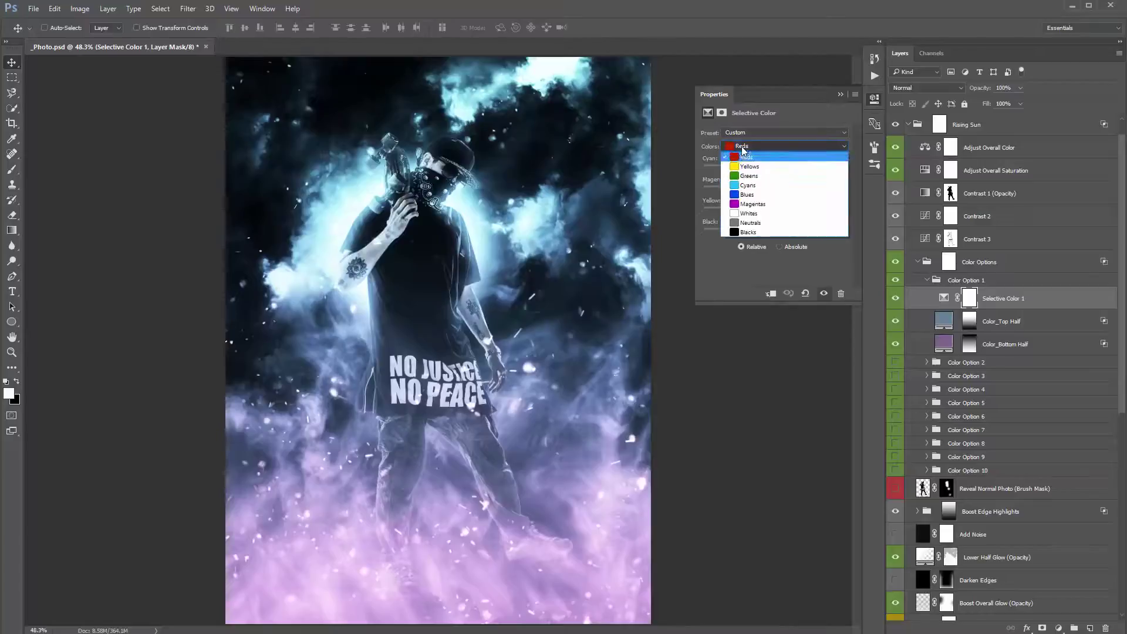
pyautogui.click(763, 223)
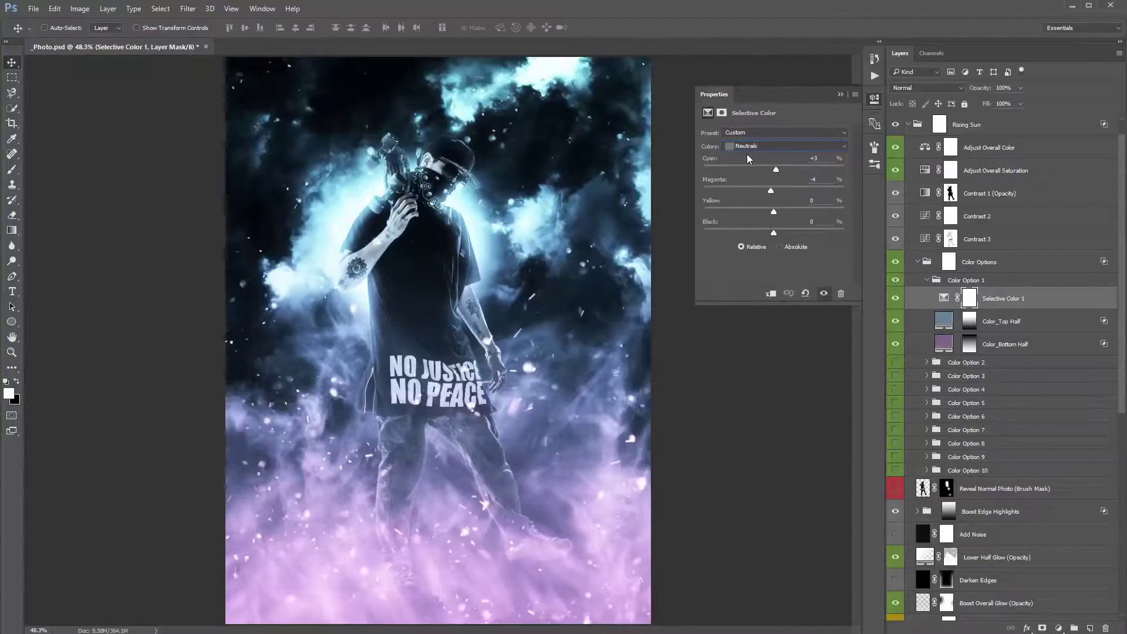
pyautogui.click(840, 94)
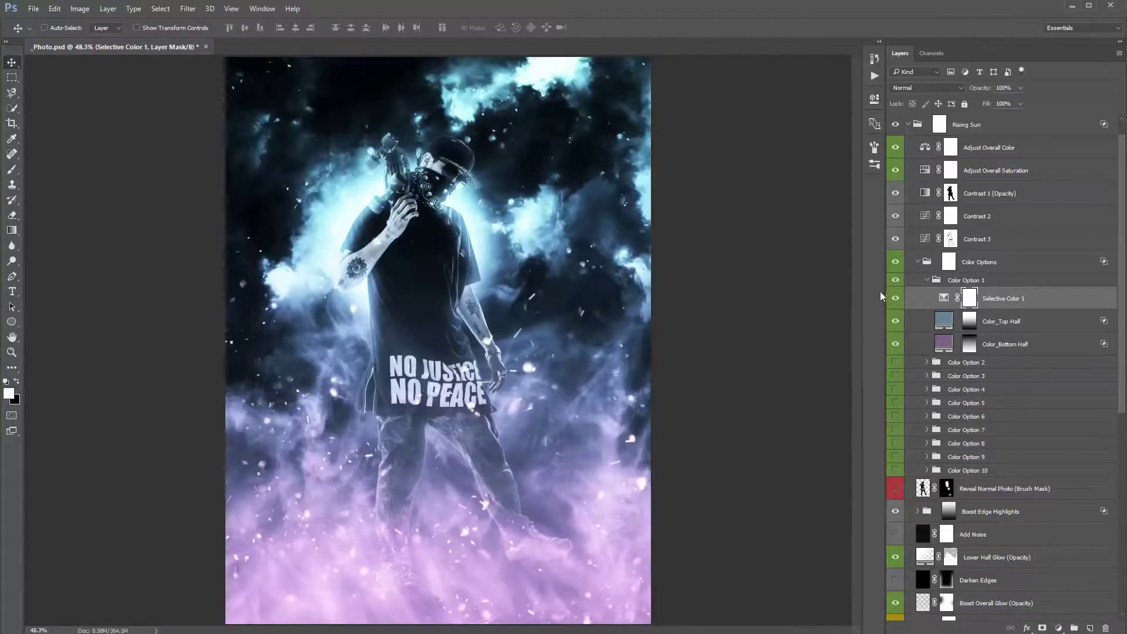
# Compare the picture with the Selective Color 1 layer hidden and shown
pyautogui.click(894, 299)
pyautogui.click(894, 299)
pyautogui.click(893, 299)
pyautogui.click(894, 299)
pyautogui.click(893, 298)
pyautogui.click(895, 299)
# Undo the recoloring of the Color_Top Half and Color_Bottom Half fills and collapse the Color Option 1 group
pyautogui.hotkey('ctrl', 'F2')
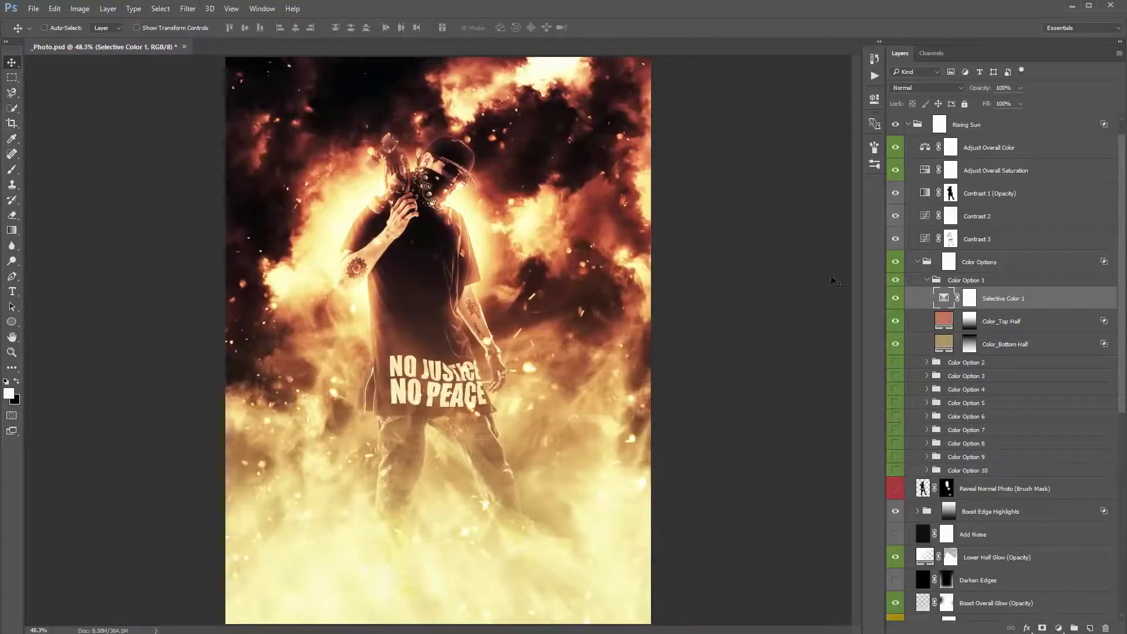
pyautogui.click(932, 282)
pyautogui.click(928, 281)
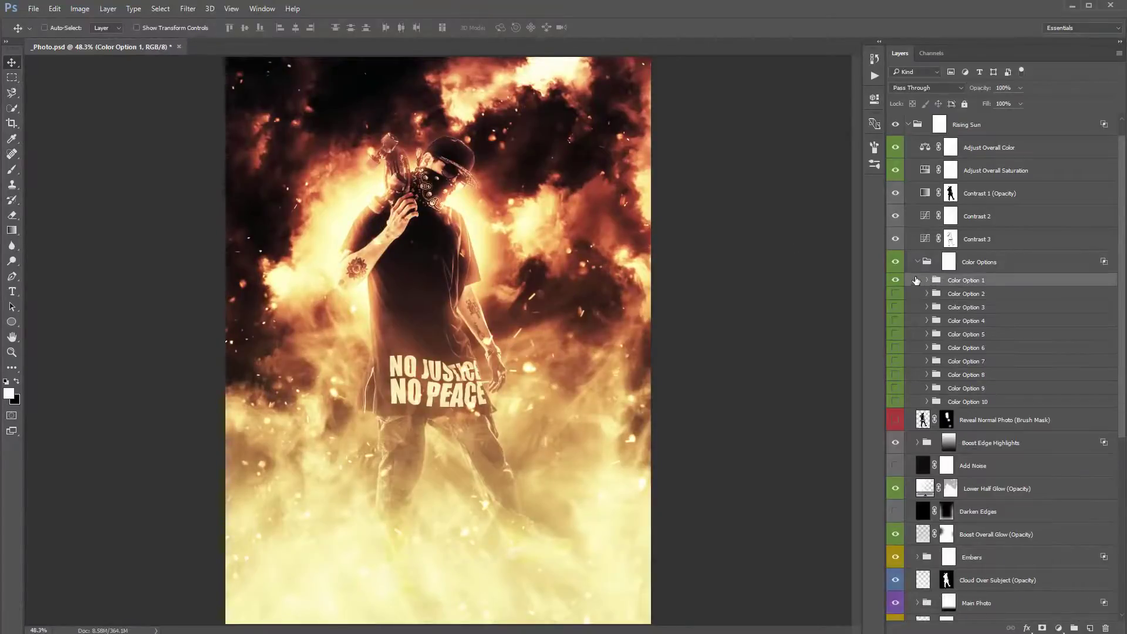
# Hide Color Option 1 and preview Color Option 2, Color Option 3 and Color Option 9 one at a time
pyautogui.click(895, 280)
pyautogui.click(896, 294)
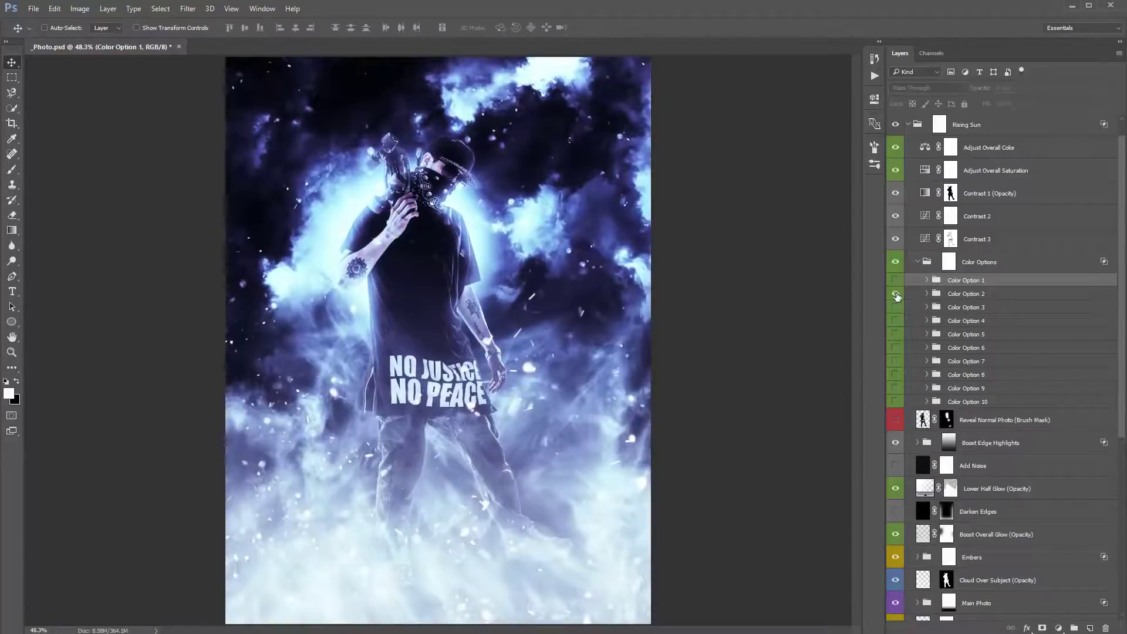
pyautogui.click(896, 294)
pyautogui.click(896, 308)
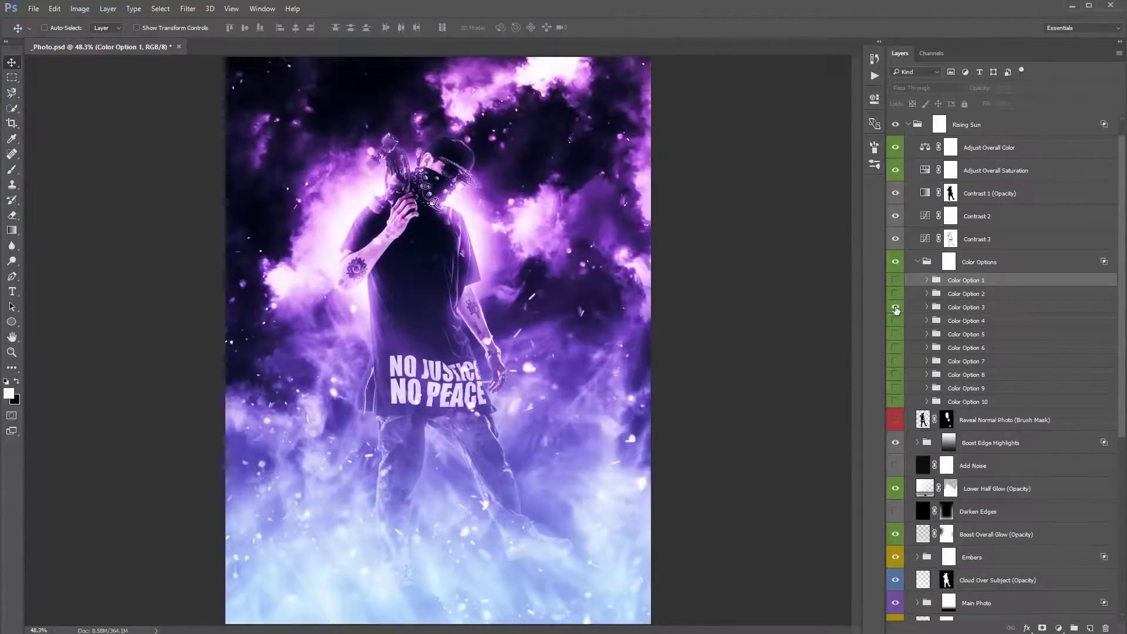
pyautogui.click(896, 374)
pyautogui.click(896, 388)
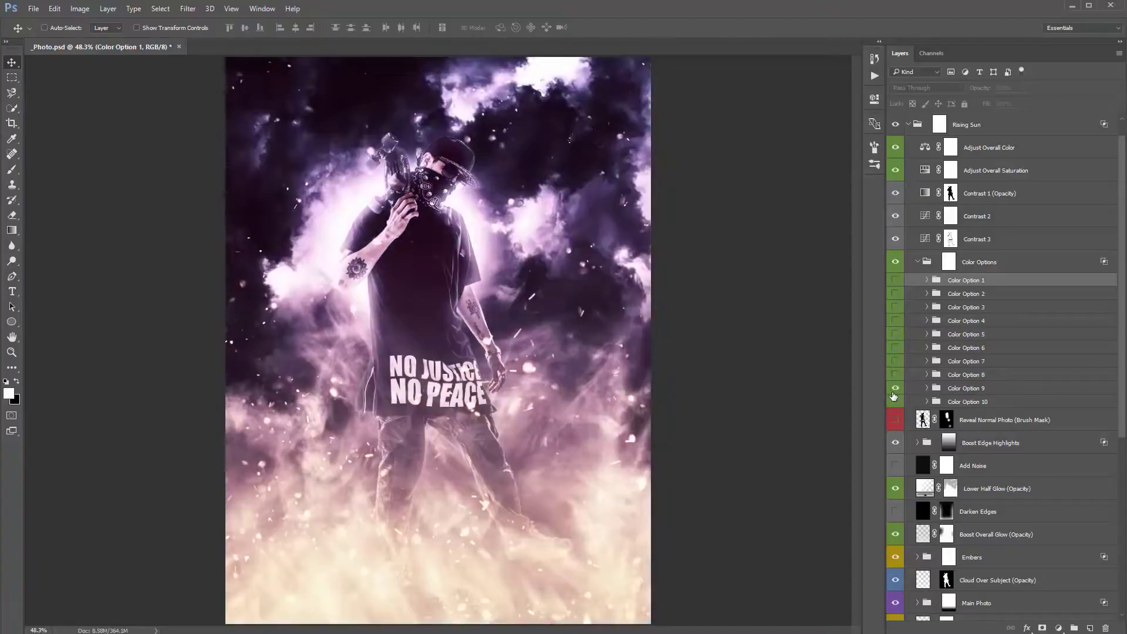
# Examine the layers inside Color Option 9 and switch the picture back to Color Option 1
pyautogui.click(926, 388)
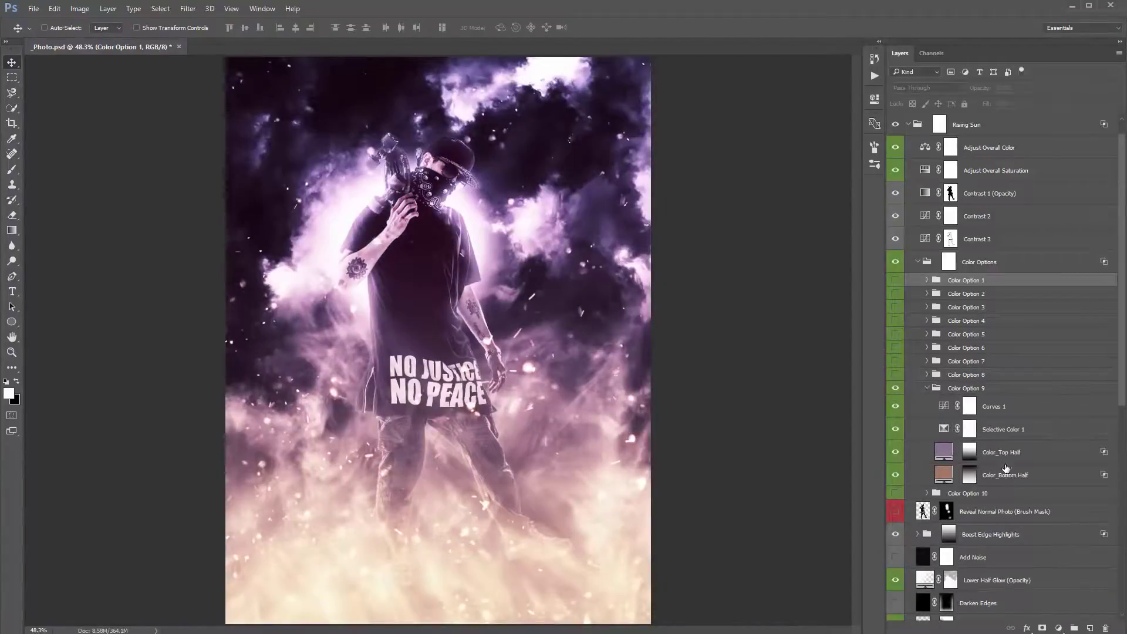
pyautogui.click(928, 389)
pyautogui.click(896, 388)
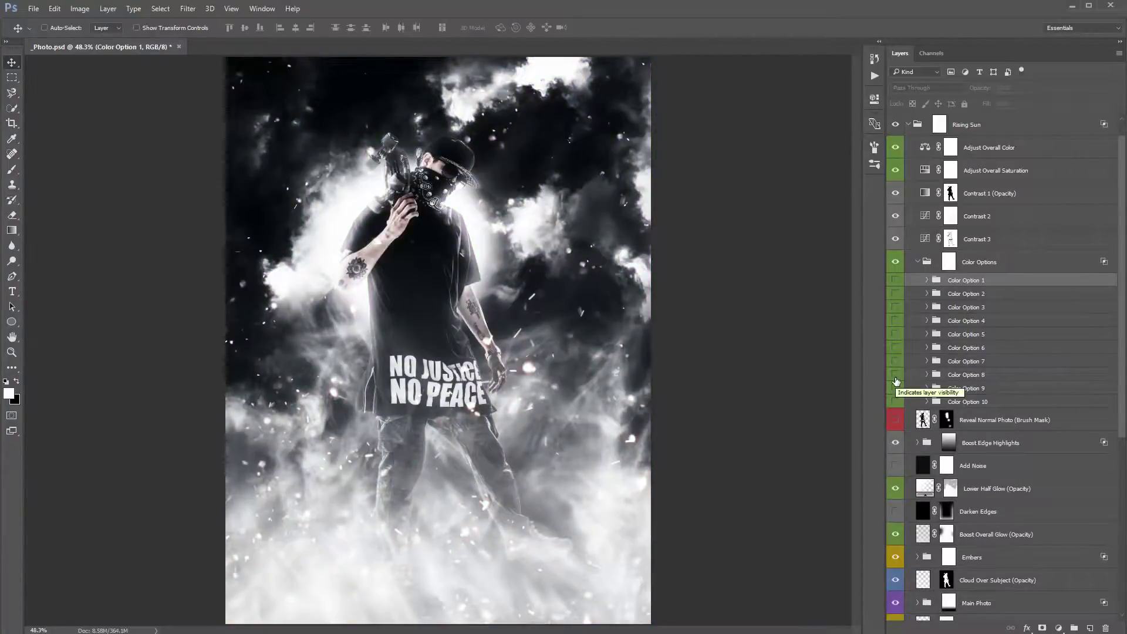
pyautogui.click(896, 280)
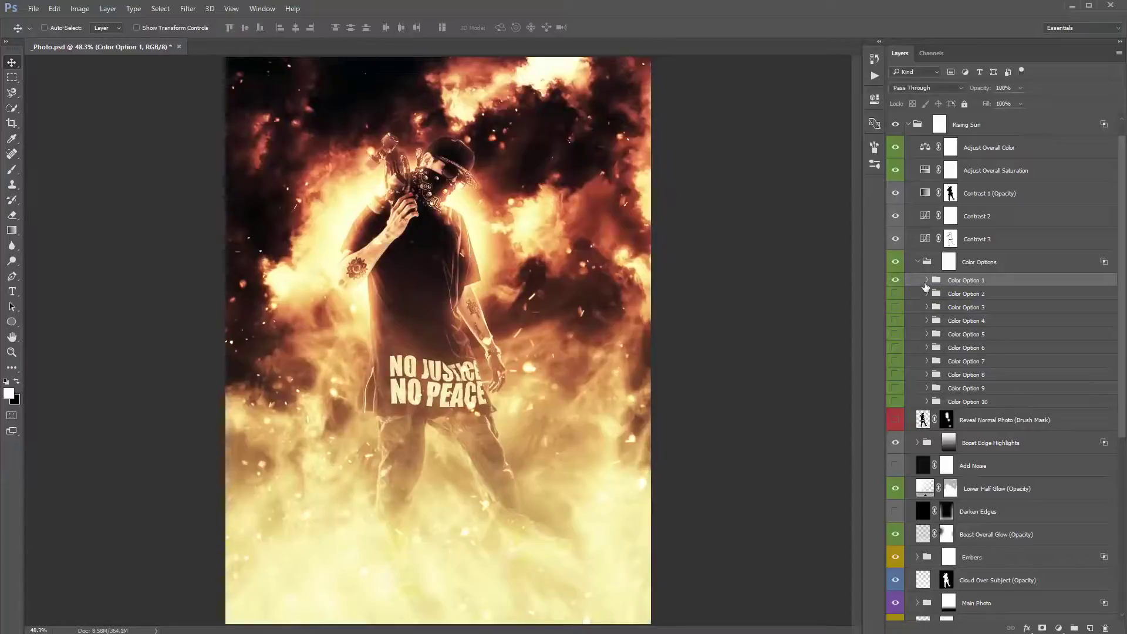
# Review the layers inside Color Option 1, collapse the Color Options group and select the Adjust Overall Color layer
pyautogui.click(927, 280)
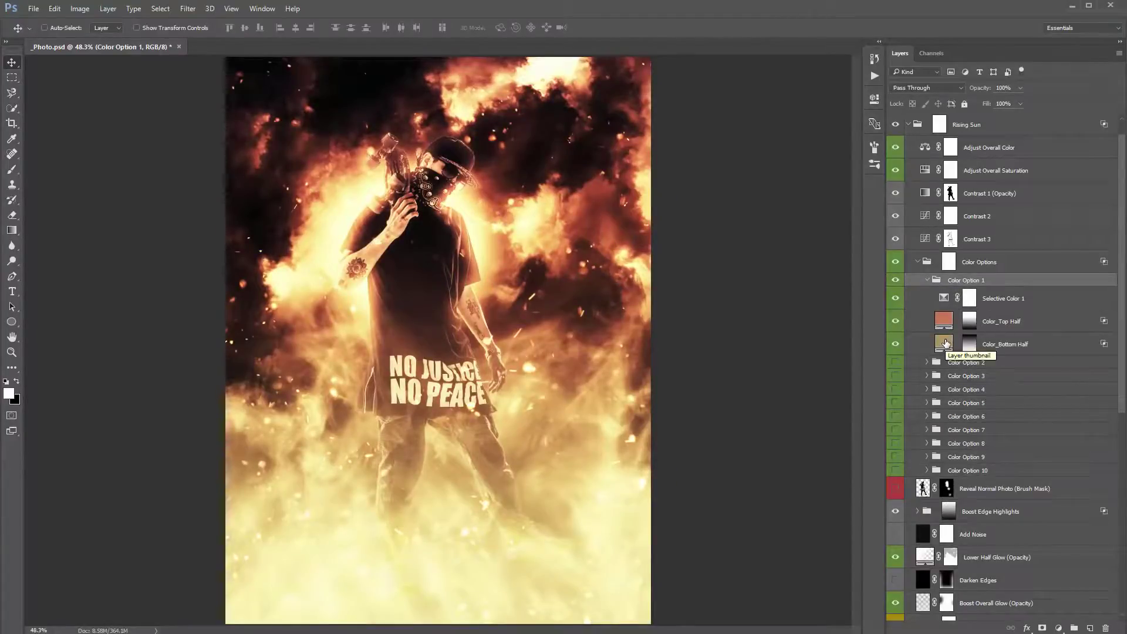
pyautogui.click(928, 280)
pyautogui.click(919, 263)
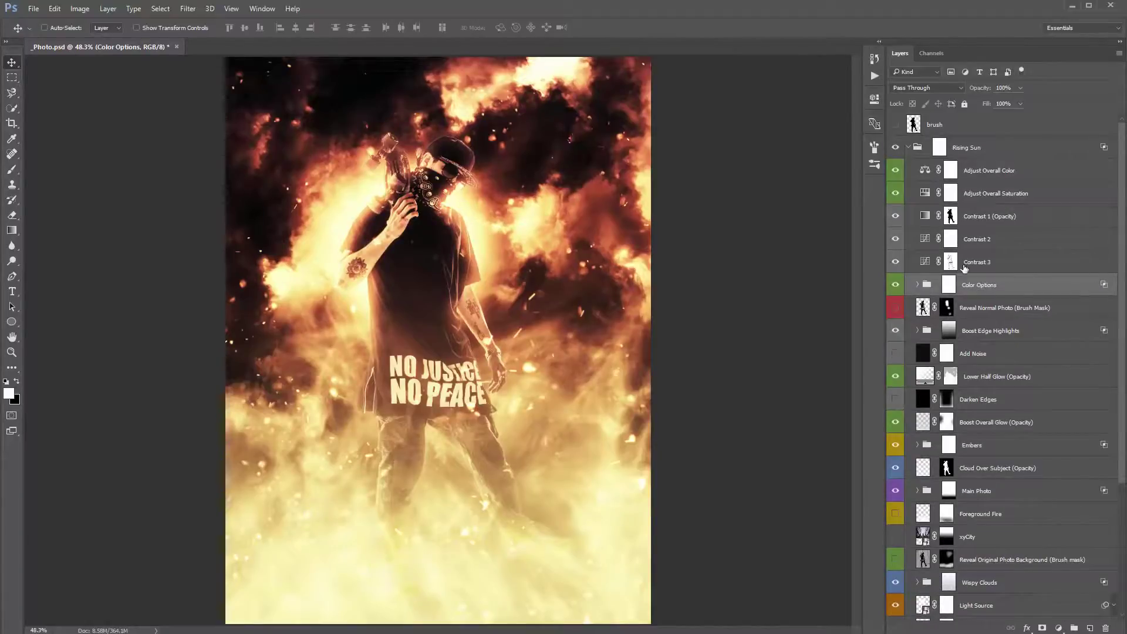
pyautogui.click(983, 181)
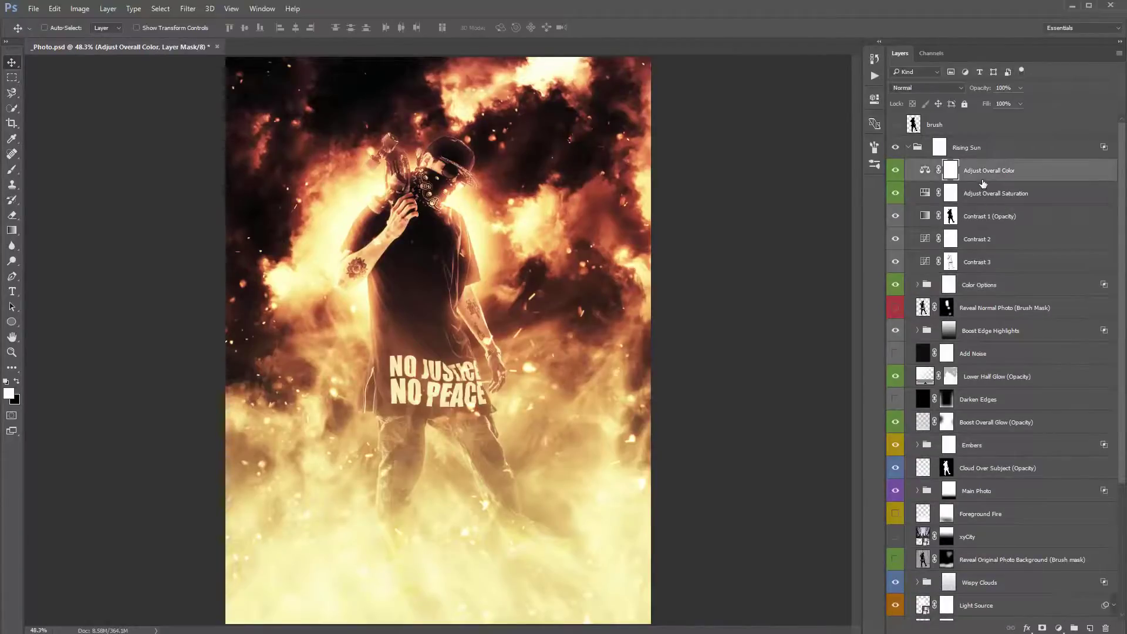
# Add a new layer above the Adjust Overall Color layer and set its blend mode to Color
pyautogui.hotkey('ctrl', 'shift', 'n')
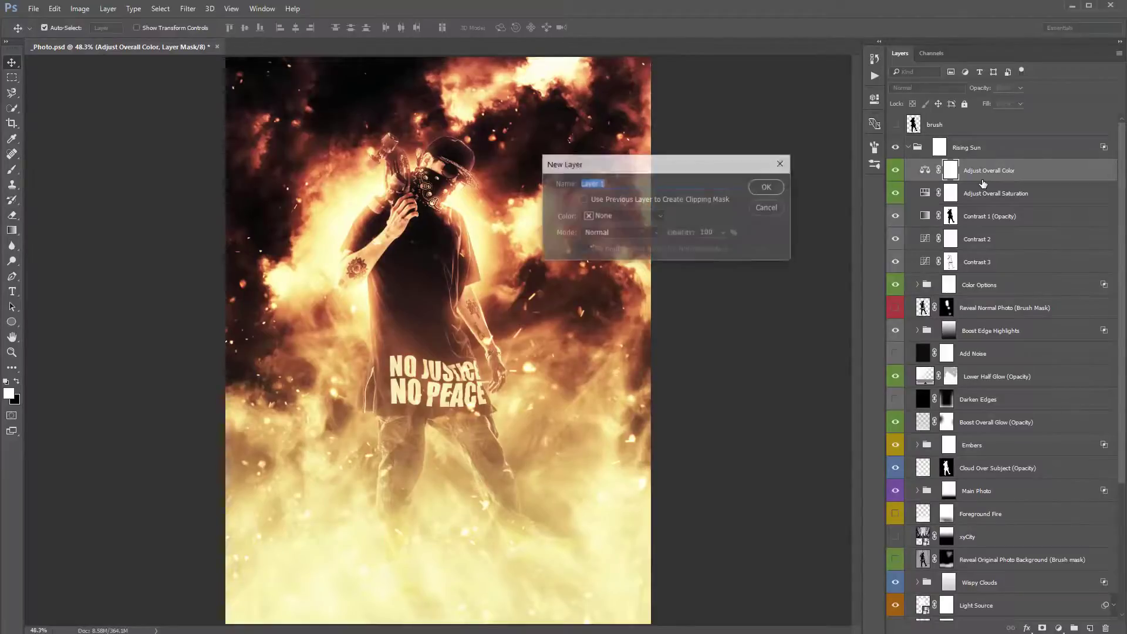
pyautogui.press('Return')
pyautogui.click(914, 90)
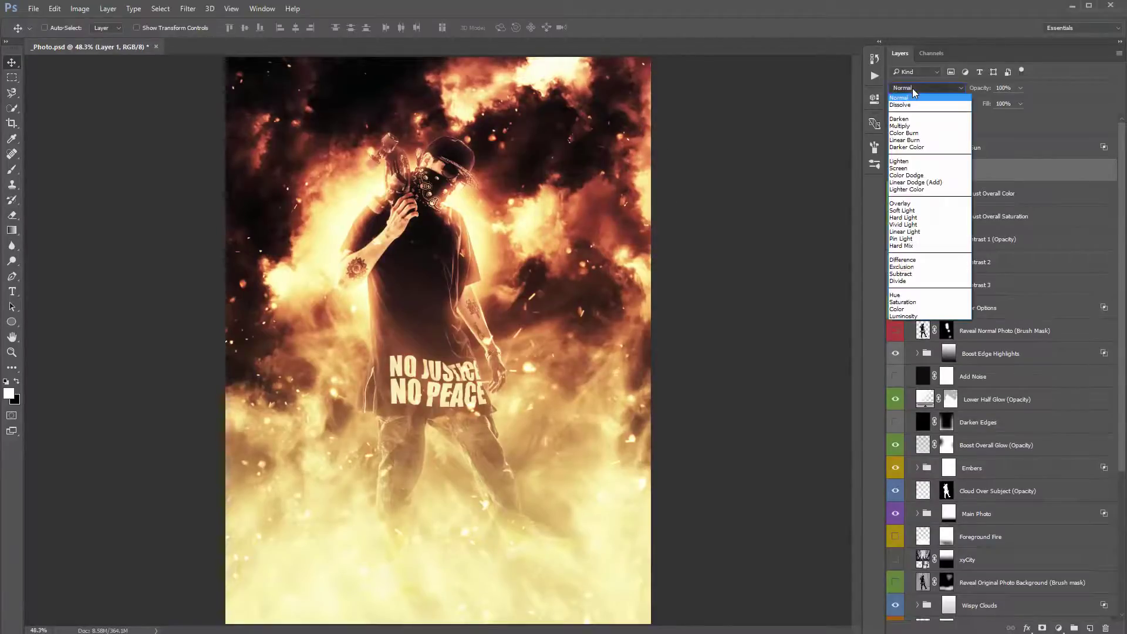
pyautogui.click(919, 310)
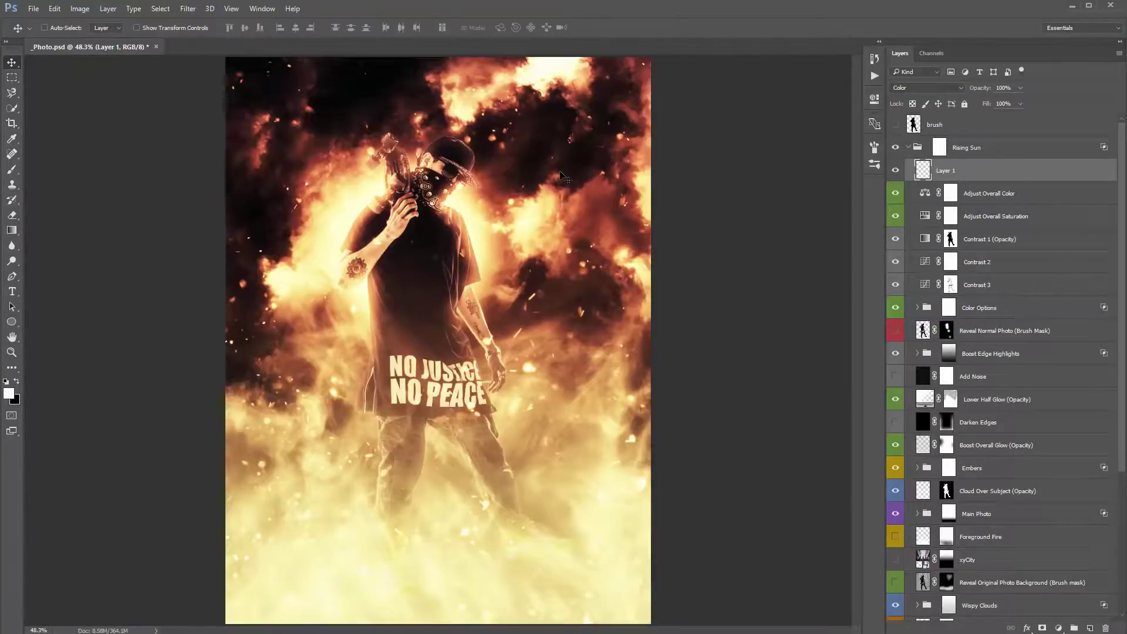
# Choose a muted light blue as the foreground color for the Brush tool
pyautogui.press('i')
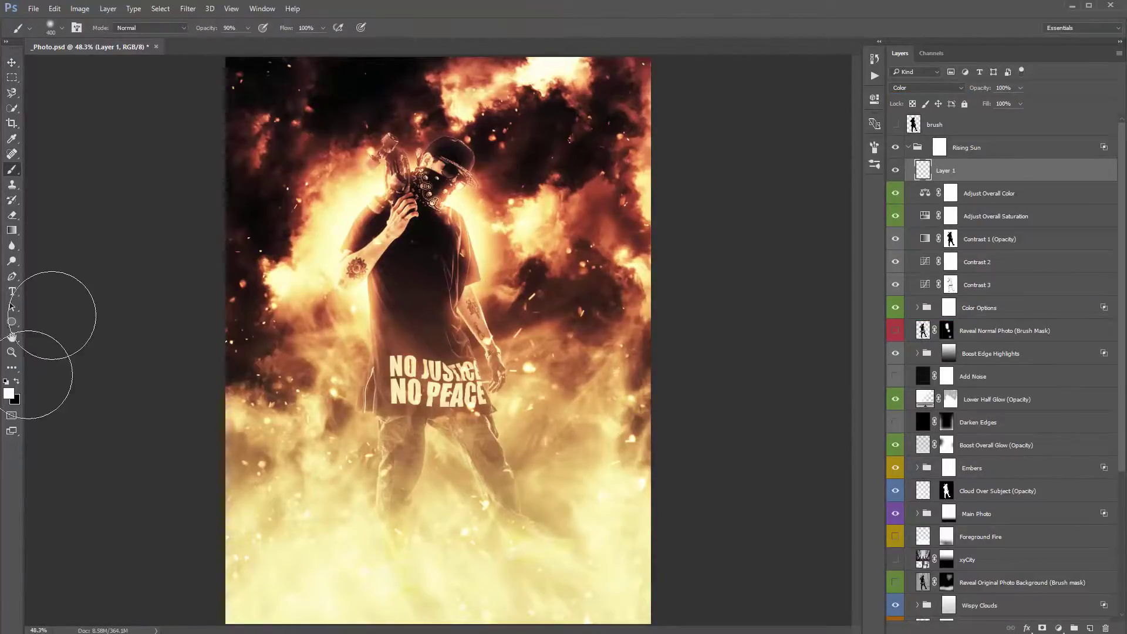
pyautogui.click(9, 393)
pyautogui.moveTo(791, 238); pyautogui.dragTo(791, 226)
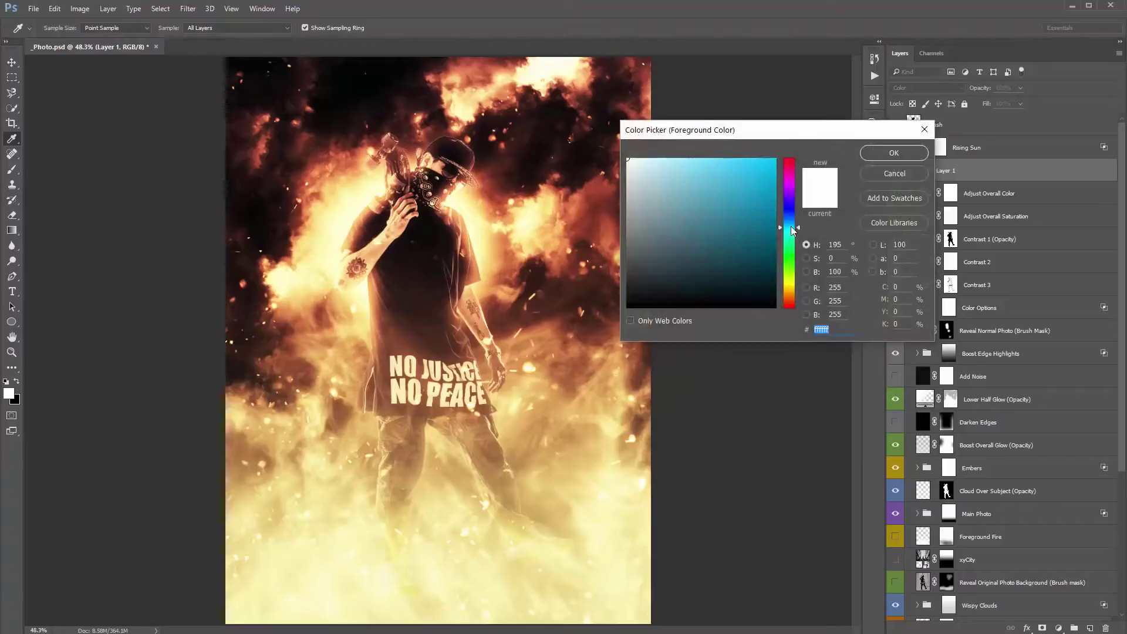
pyautogui.click(691, 184)
pyautogui.click(893, 153)
pyautogui.press('b')
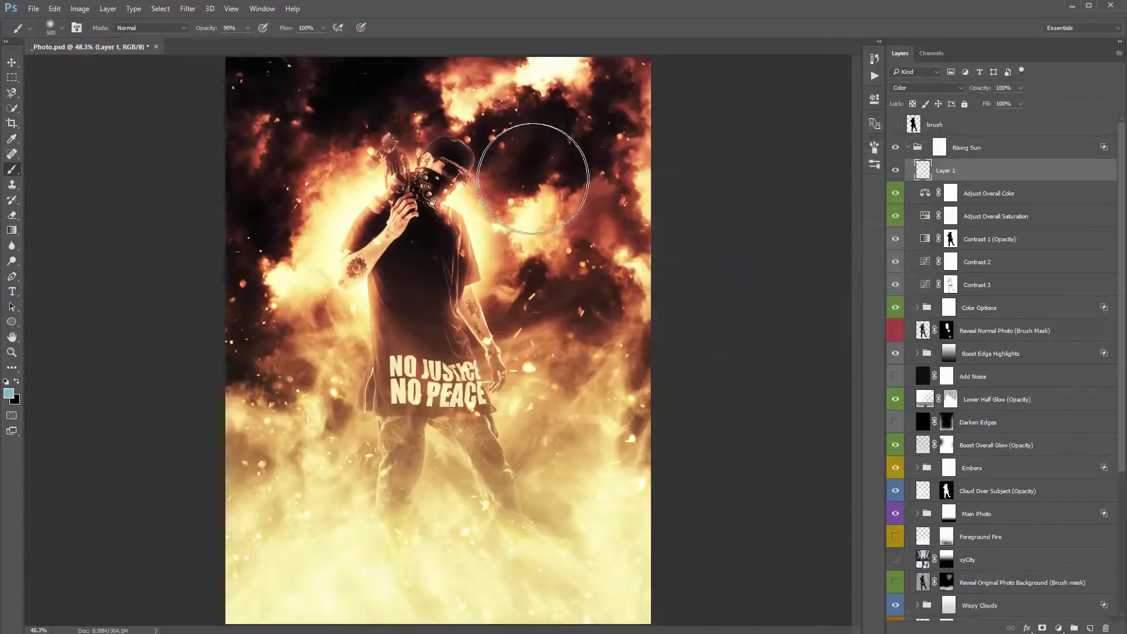
# Paint light blue over the clouds beside the head, across the shirt, and on the smoke beside the legs
pyautogui.moveTo(559, 138)
pyautogui.mouseDown()
pyautogui.moveTo(559, 163)
pyautogui.moveTo(415, 365)
pyautogui.mouseUp()
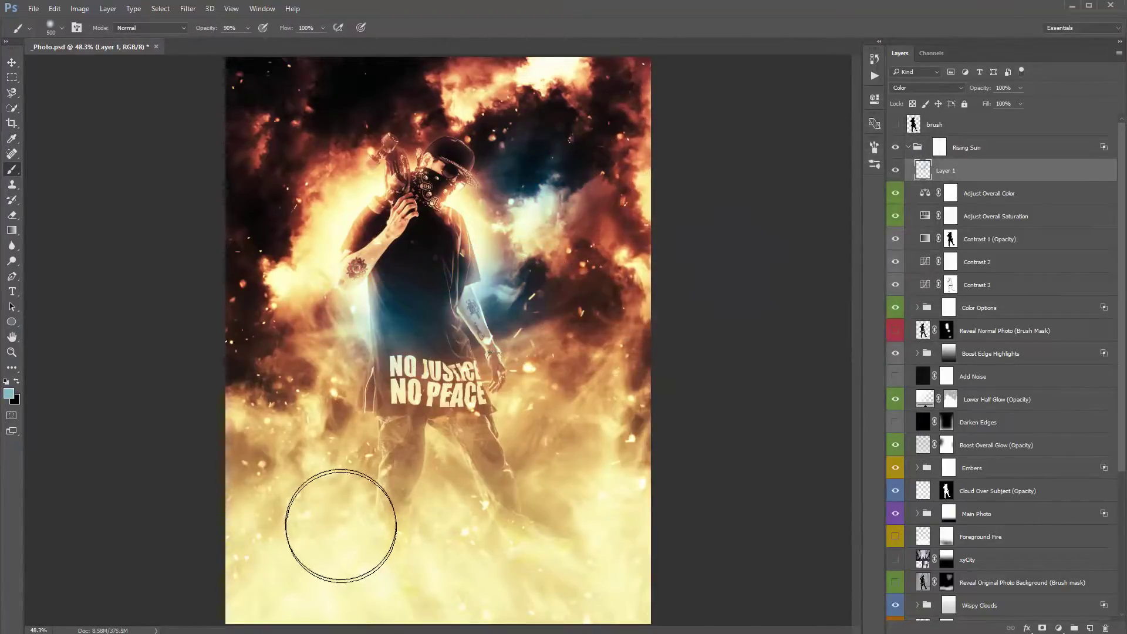
pyautogui.moveTo(340, 521); pyautogui.dragTo(328, 440)
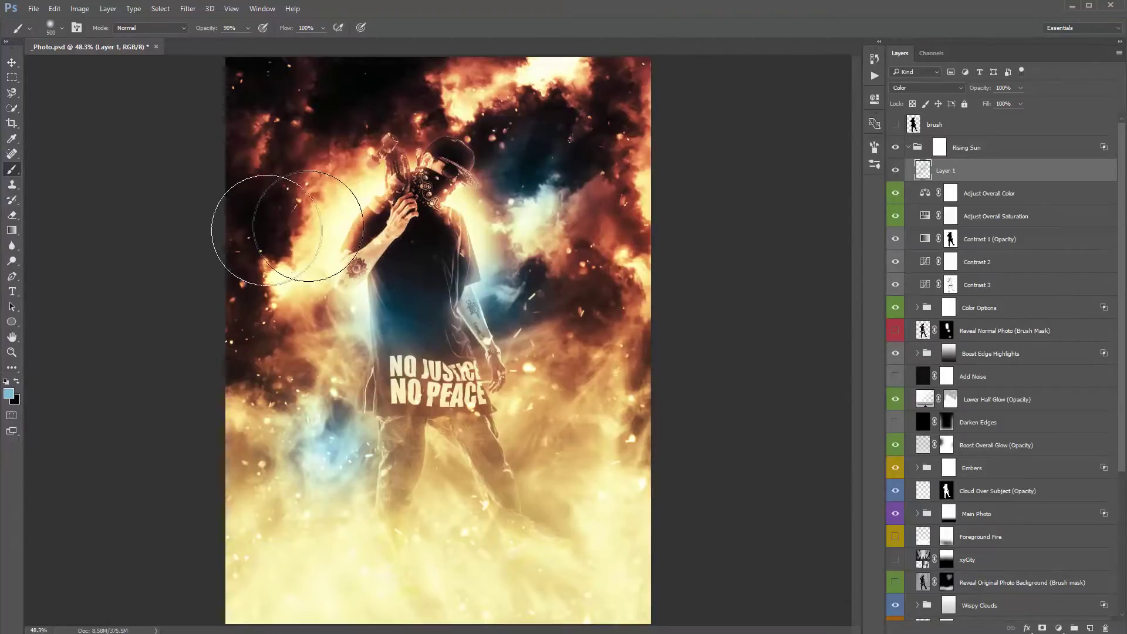
pyautogui.press('v')
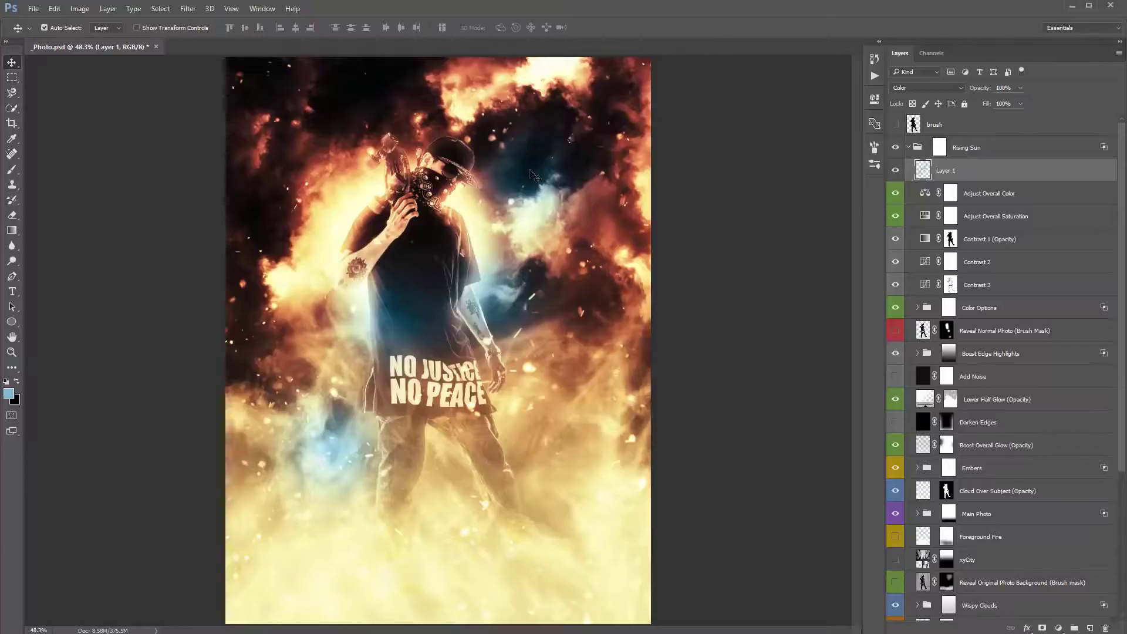
# Try recoloring the blue strokes on Layer 1 with Hue/Saturation
pyautogui.hotkey('ctrl', 'u')
pyautogui.moveTo(913, 82); pyautogui.dragTo(729, 81)
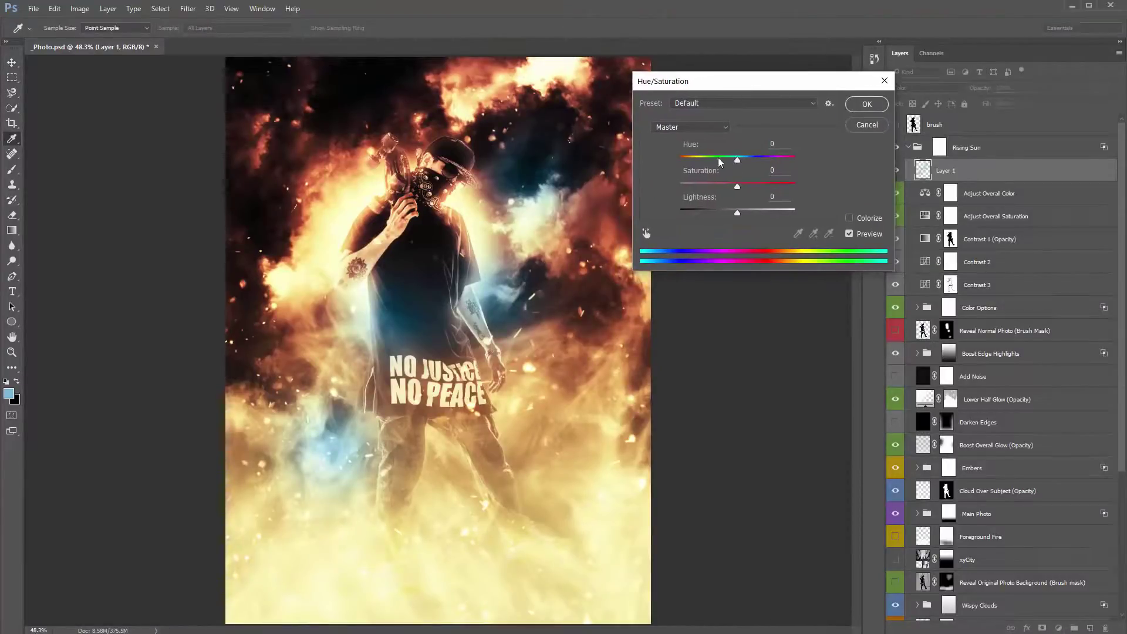
pyautogui.moveTo(721, 162); pyautogui.dragTo(737, 212)
pyautogui.click(867, 125)
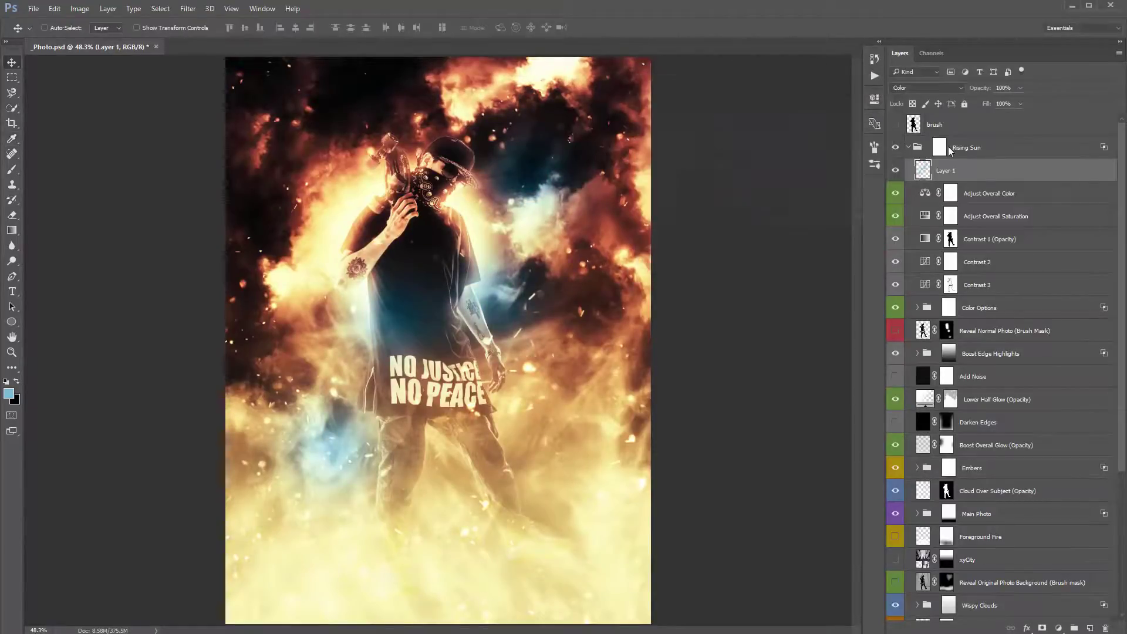
# Compare the picture with and without the blue paint layer, then delete that layer
pyautogui.click(895, 172)
pyautogui.click(896, 171)
pyautogui.press('Delete')
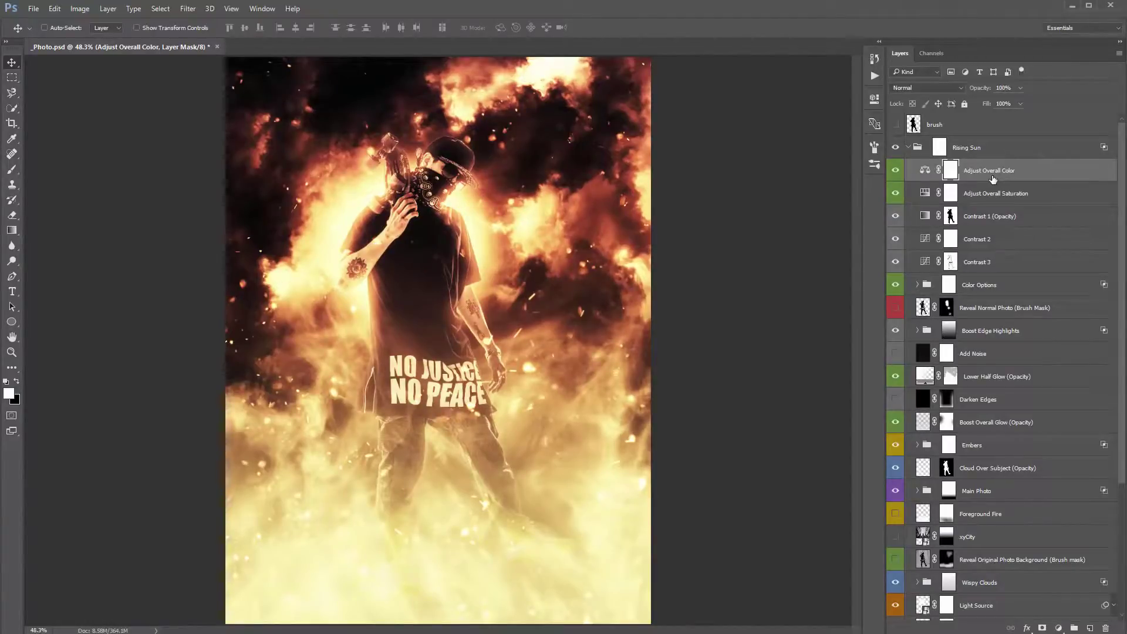
# Add a new layer above the Adjust Overall Color layer and set its blend mode to Screen
pyautogui.hotkey('ctrl', 'shift', 'n')
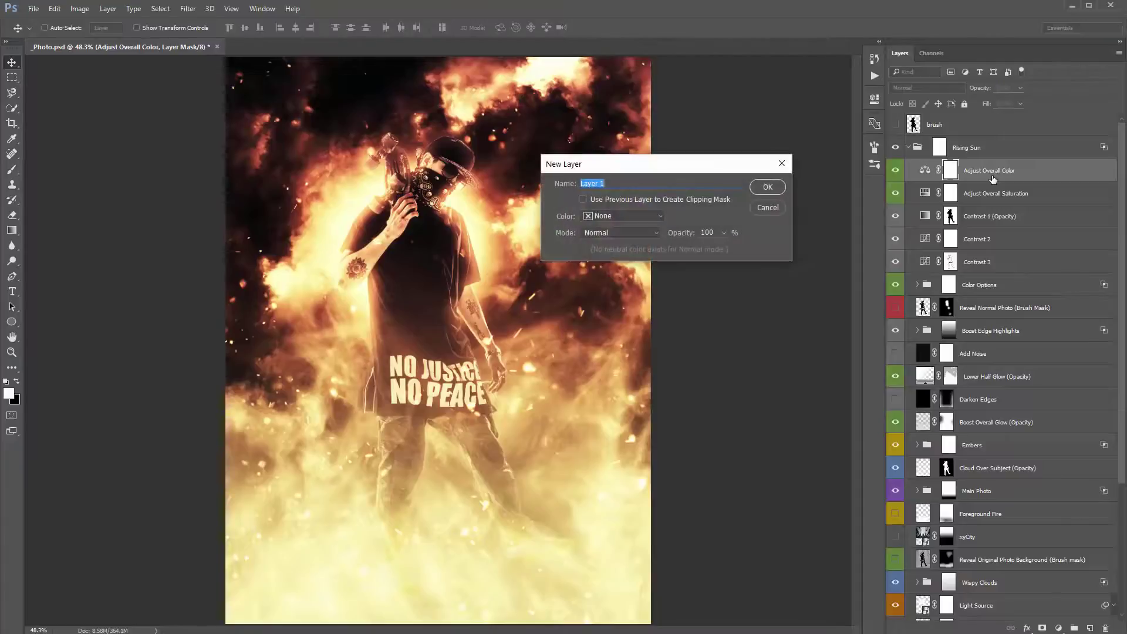
pyautogui.press('Return')
pyautogui.click(927, 88)
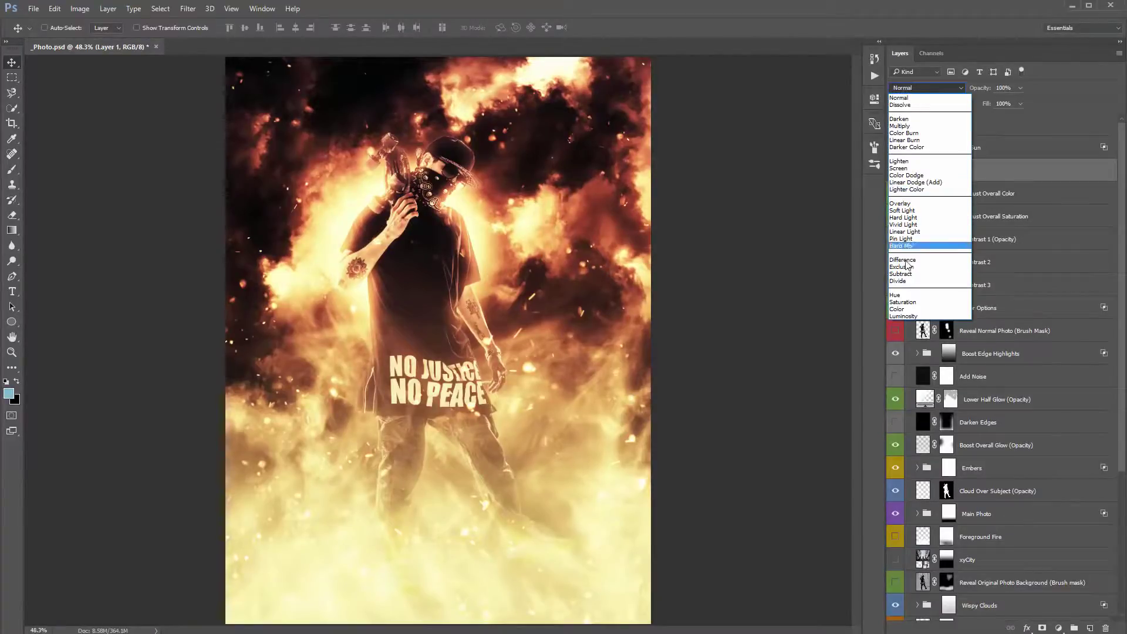
pyautogui.click(923, 169)
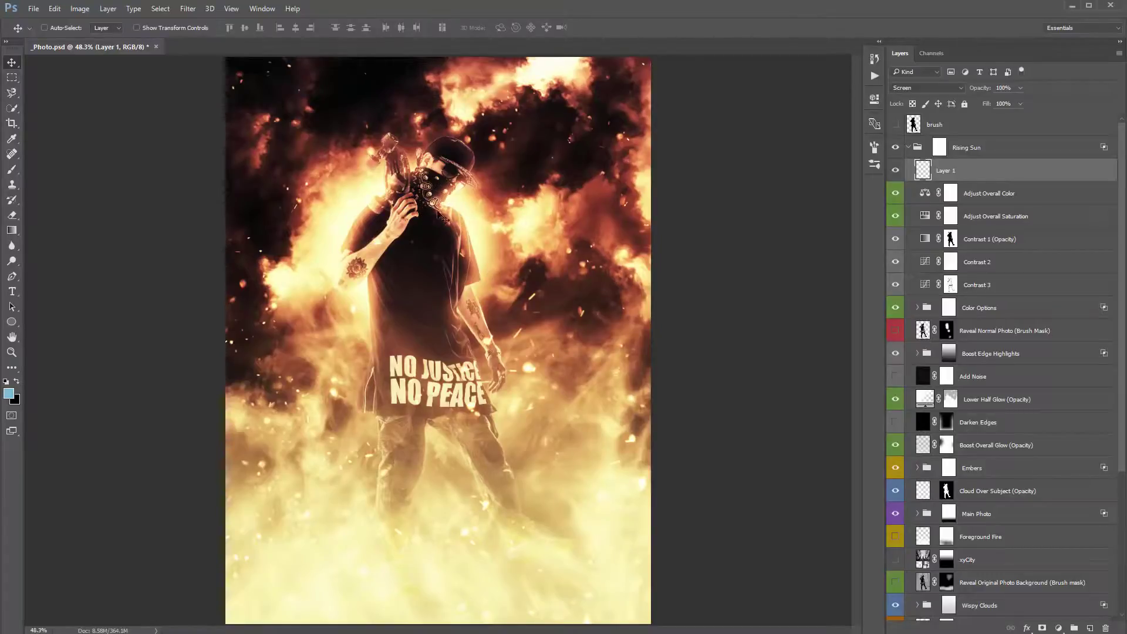
# Pick a salmon-orange foreground color (#f57f4b) for the Brush tool and reduce the brush size to 400
pyautogui.press('b')
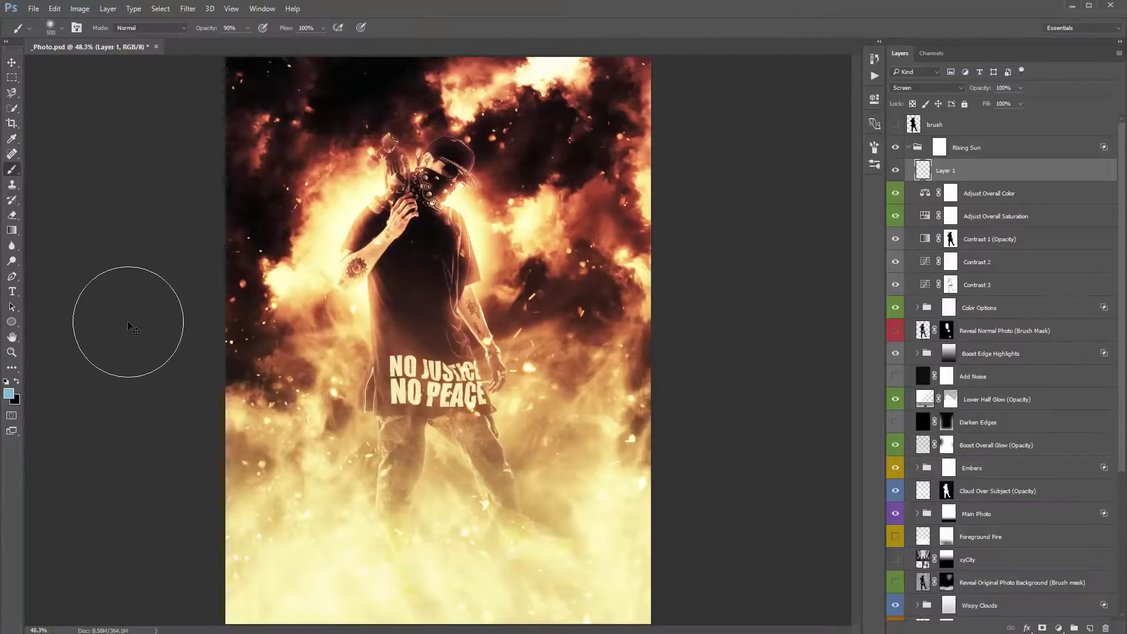
pyautogui.click(9, 393)
pyautogui.moveTo(797, 294); pyautogui.dragTo(796, 302)
pyautogui.click(731, 164)
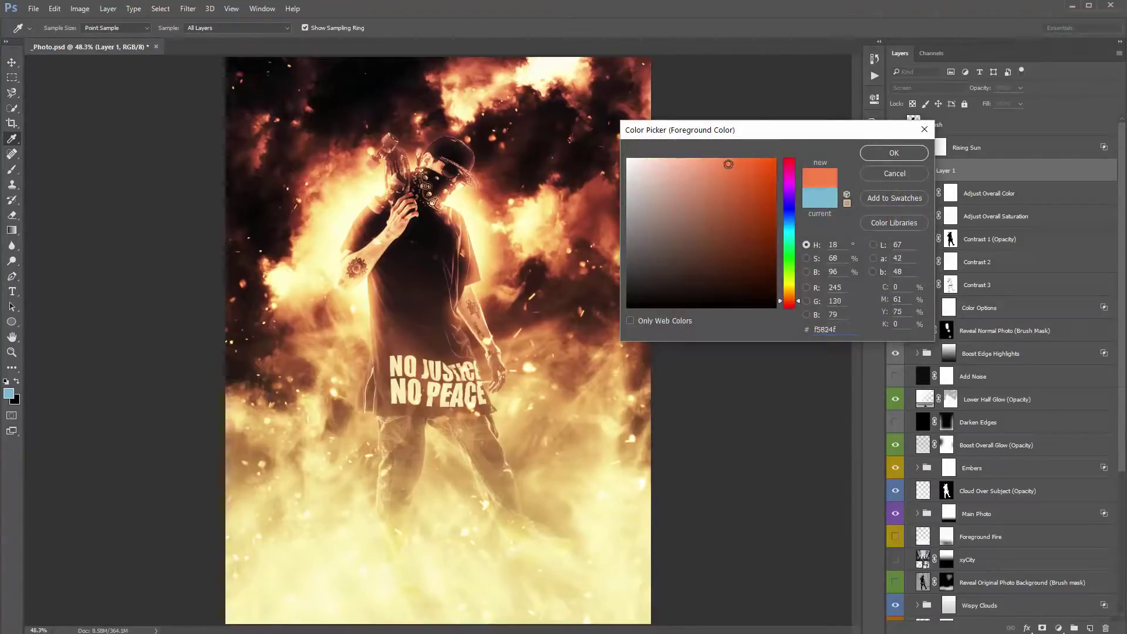
pyautogui.click(894, 153)
pyautogui.press('[')
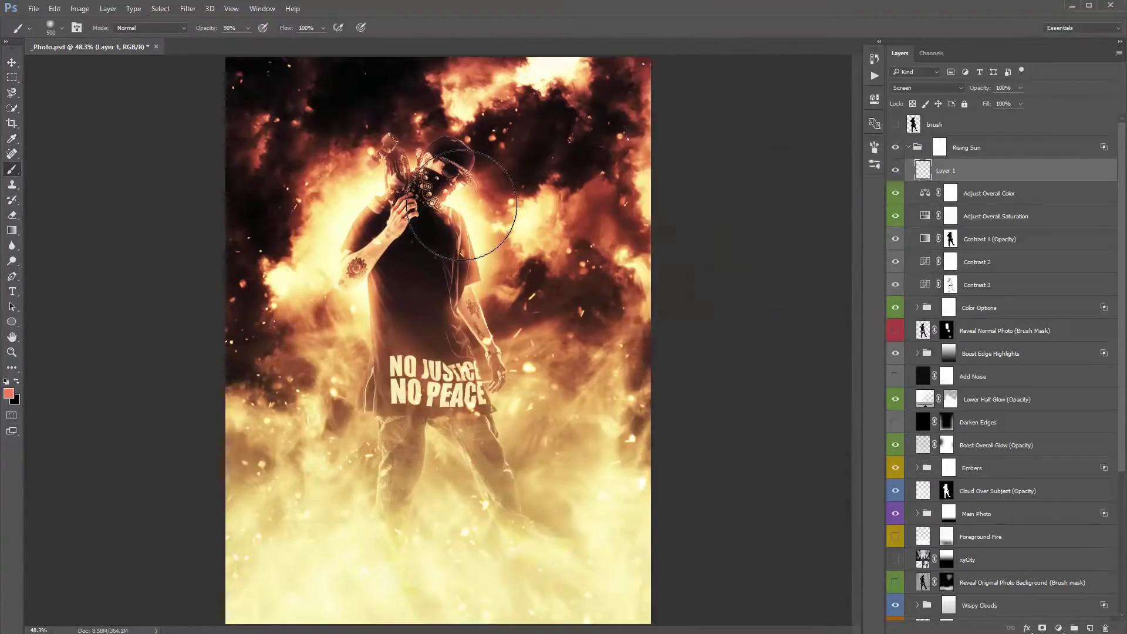
# Try salmon-orange glow dabs over the subject's neck and upper chest
pyautogui.click(451, 206)
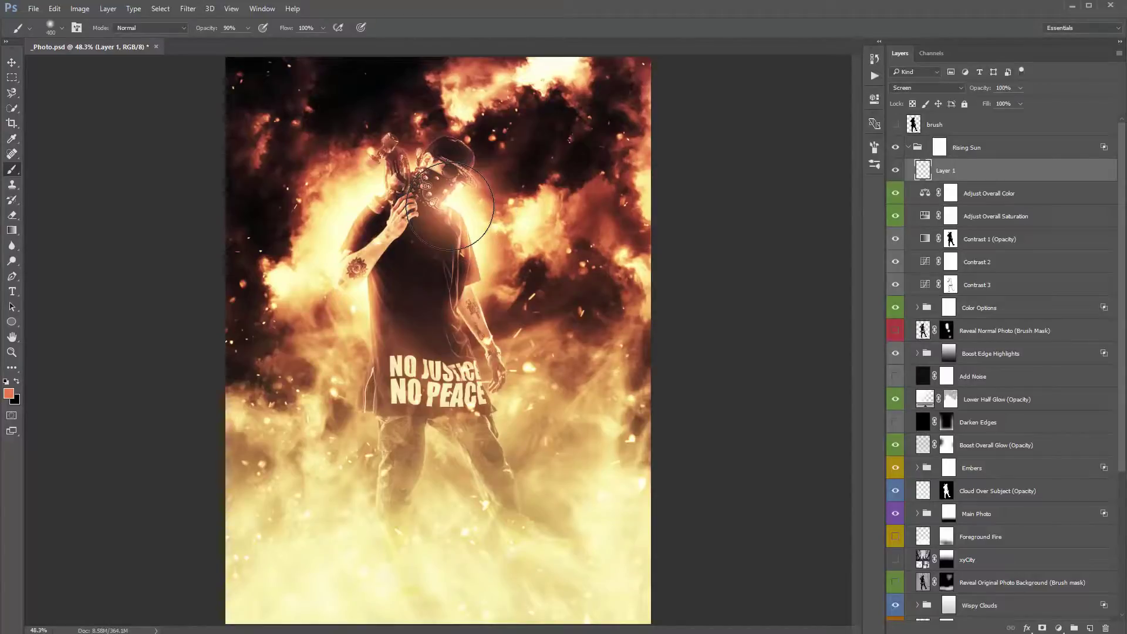
pyautogui.hotkey('ctrl', 'z')
pyautogui.click(454, 202)
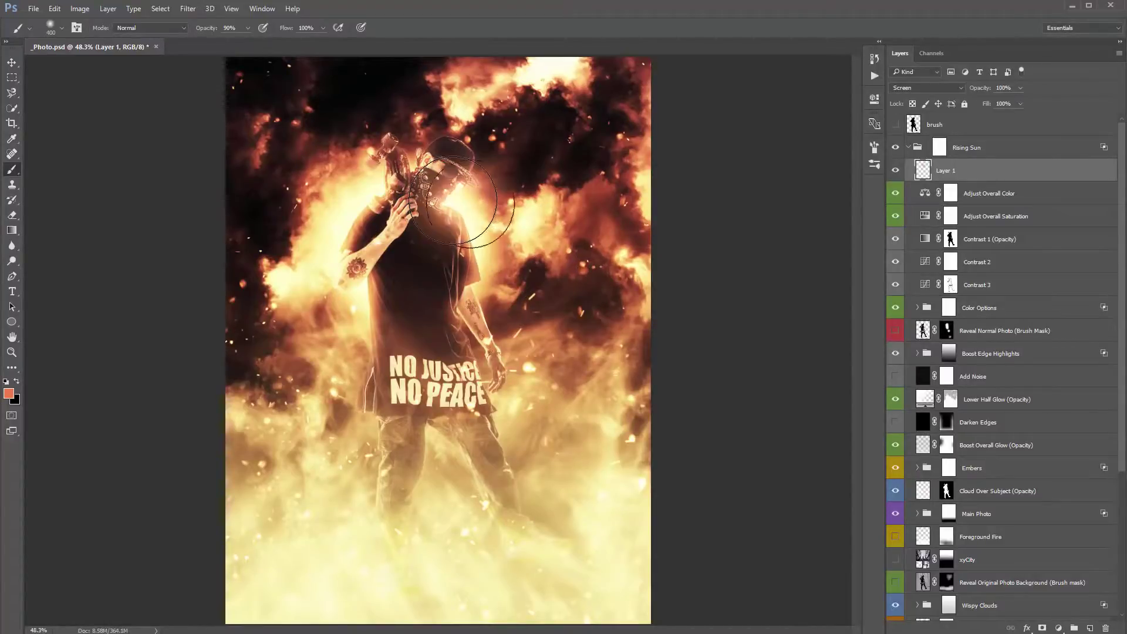
pyautogui.hotkey('ctrl', 'z')
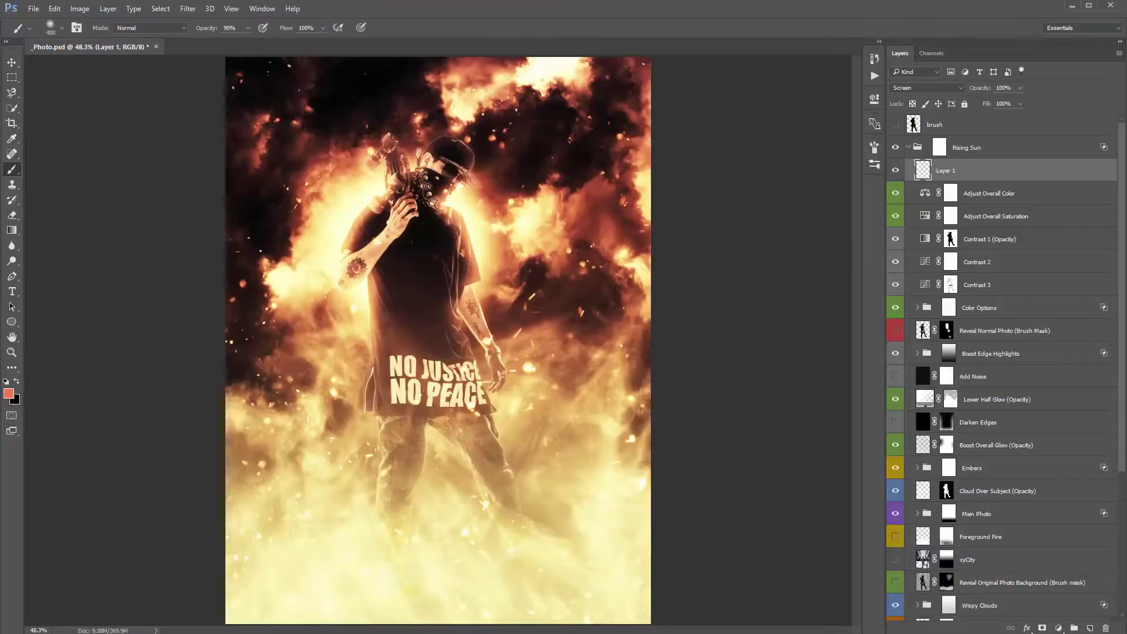
# Shift the foreground hue to a yellower orange and dab a soft glow over the subject's upper chest beside the shoulder
pyautogui.click(8, 393)
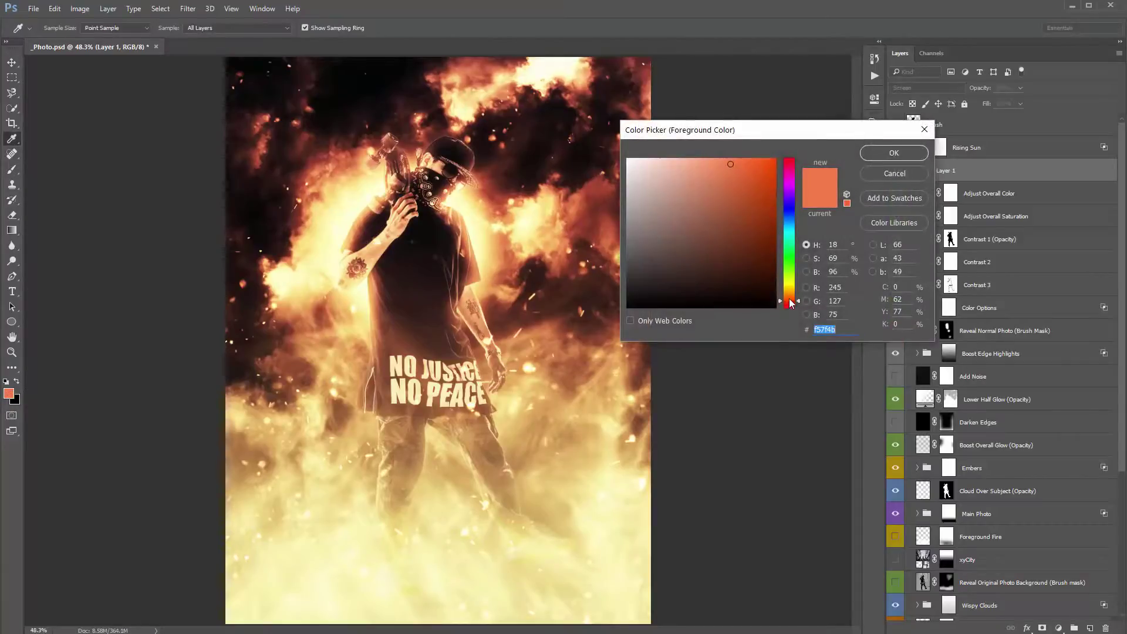
pyautogui.moveTo(790, 299); pyautogui.dragTo(790, 294)
pyautogui.click(894, 153)
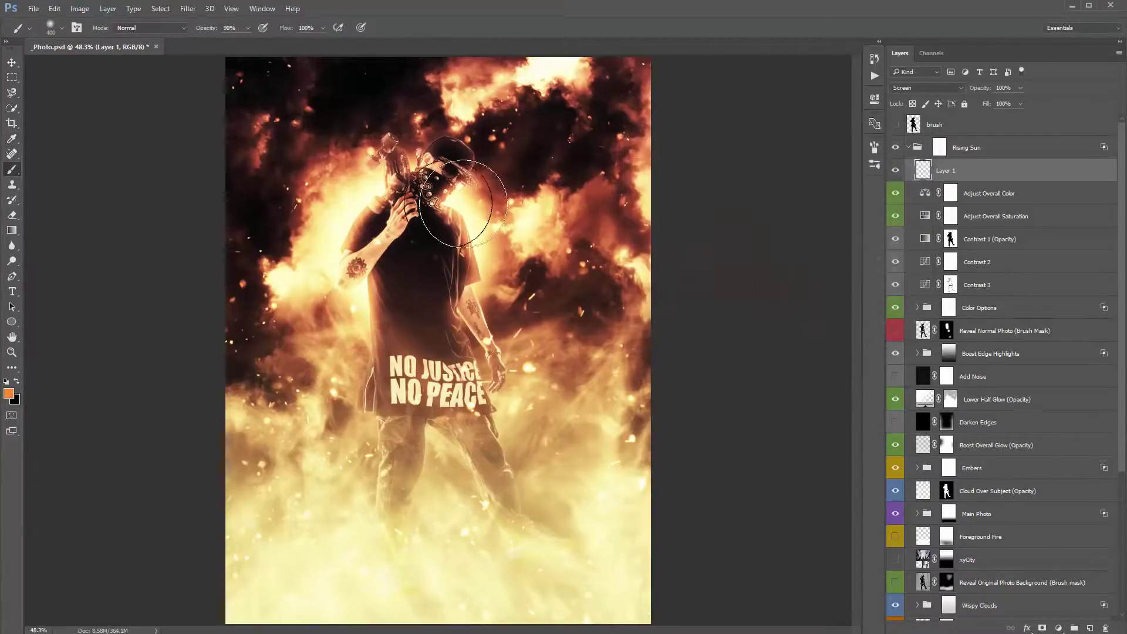
pyautogui.click(456, 205)
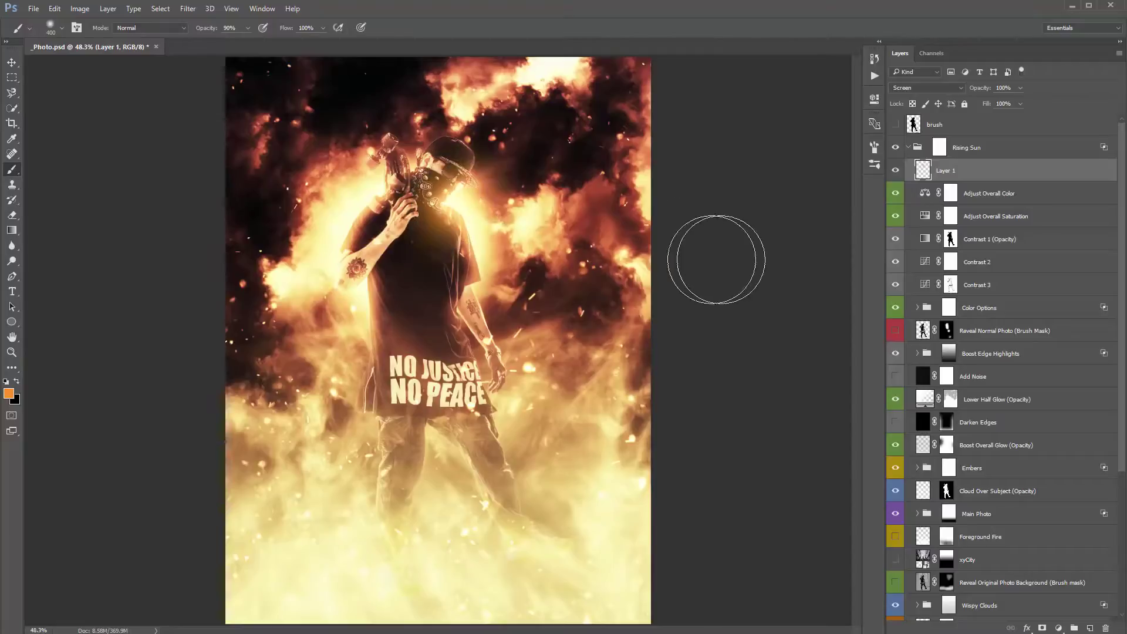
pyautogui.hotkey('ctrl', 'z')
pyautogui.click(468, 237)
pyautogui.press('v')
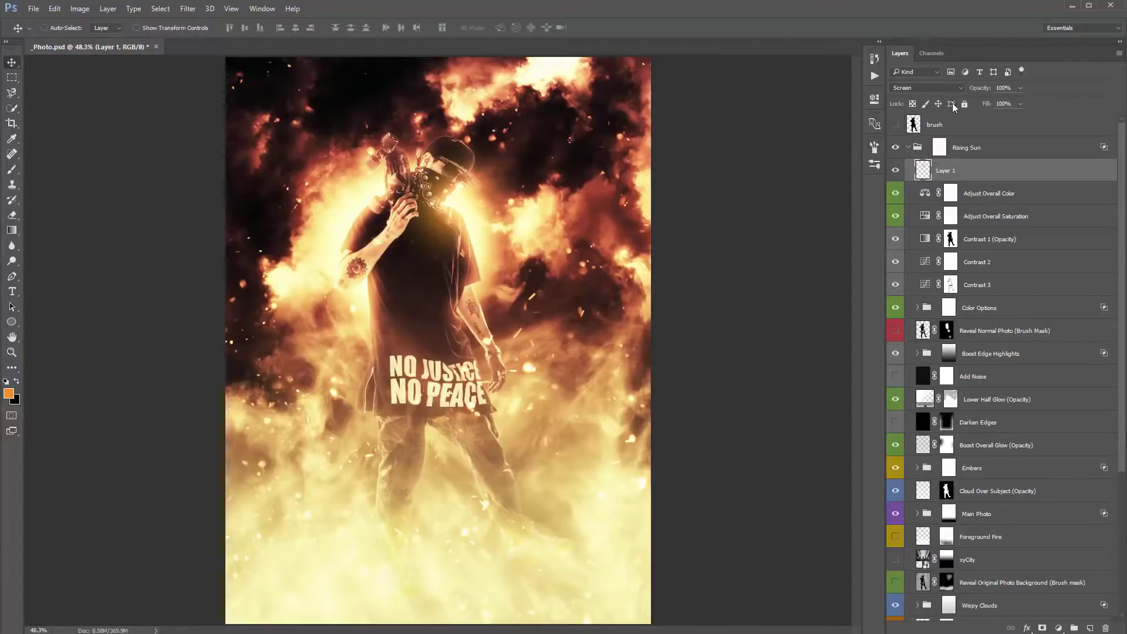
# Lower Layer 1's opacity to 63% and paint more orange glow over the subject's raised arm
pyautogui.press('b')
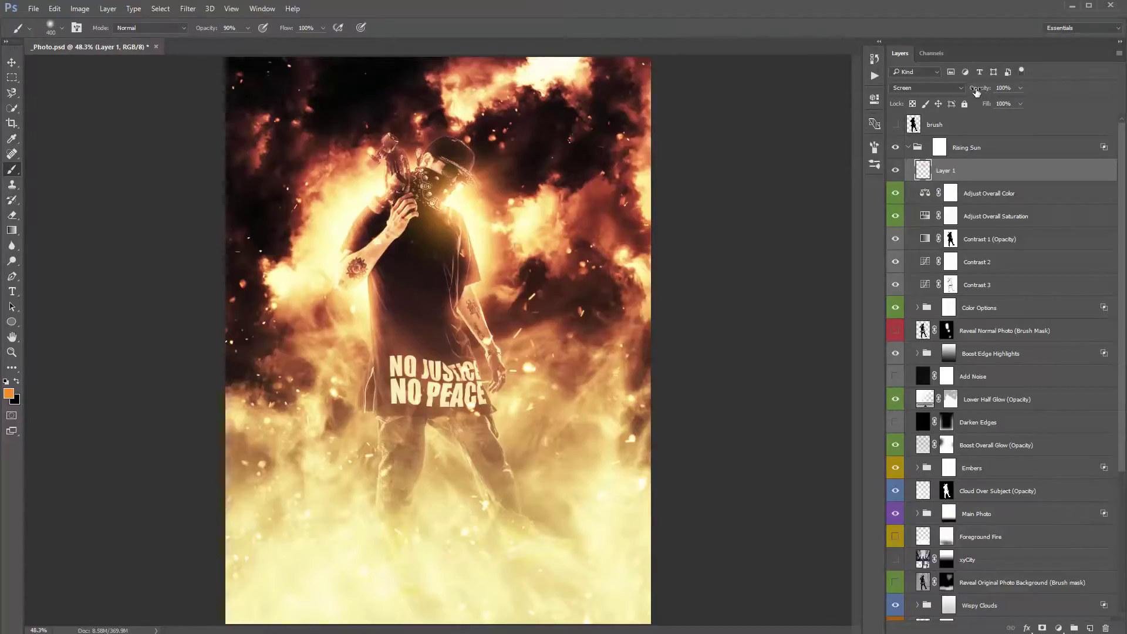
pyautogui.moveTo(979, 89)
pyautogui.mouseDown()
pyautogui.moveTo(948, 86)
pyautogui.moveTo(964, 87)
pyautogui.mouseUp()
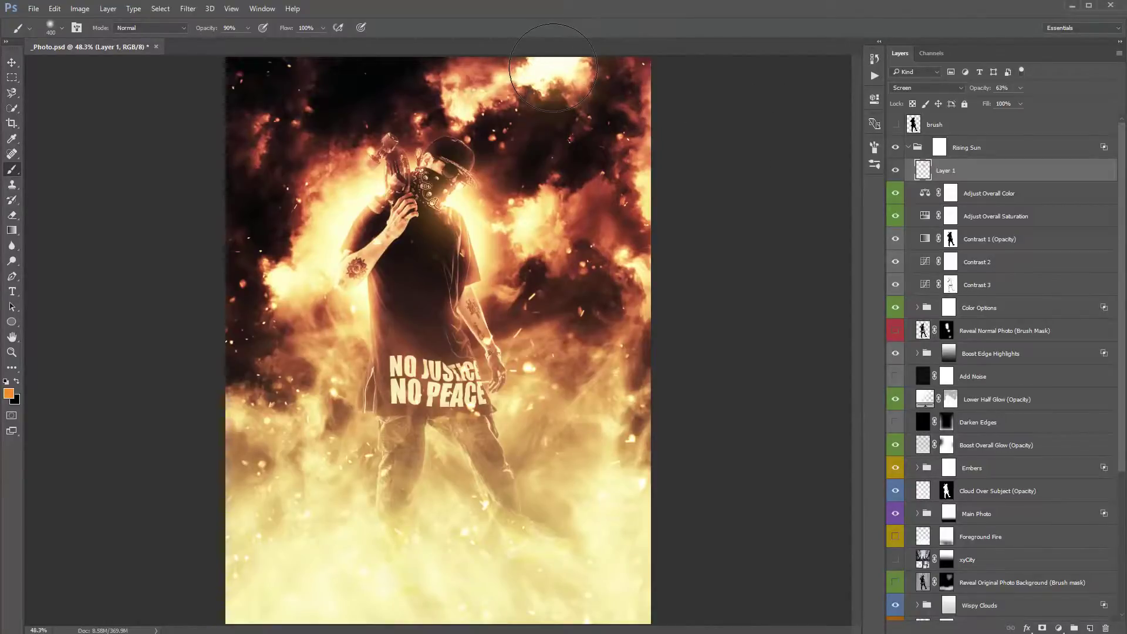
pyautogui.moveTo(353, 252); pyautogui.dragTo(352, 244)
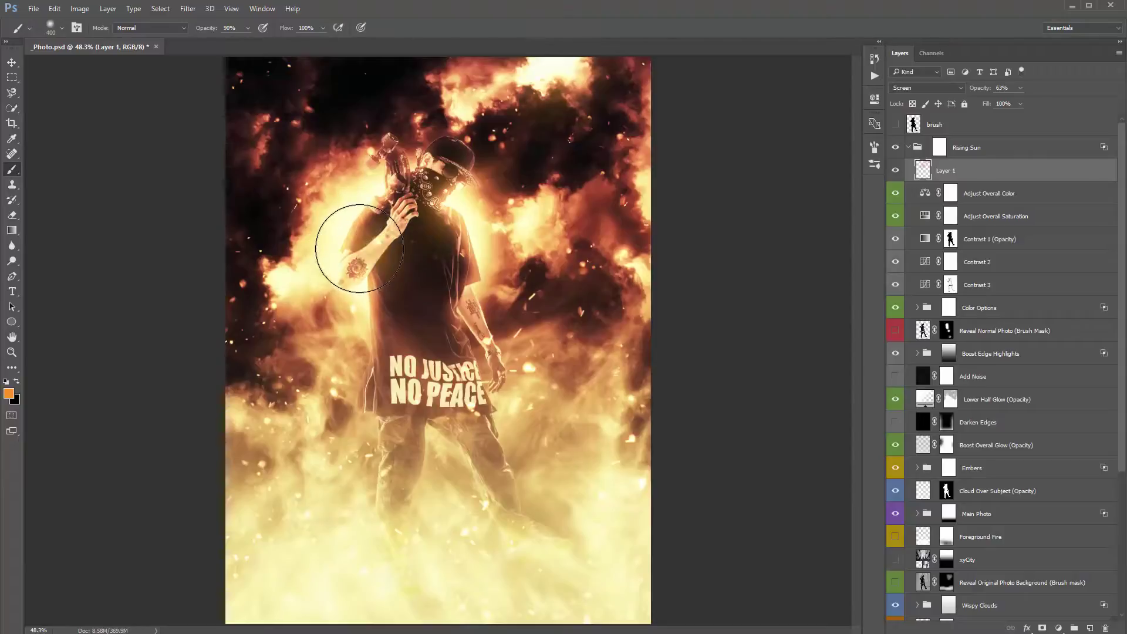
# Save the document and shift the hue of the glow on Layer 1 by -16 with Hue/Saturation
pyautogui.press('v')
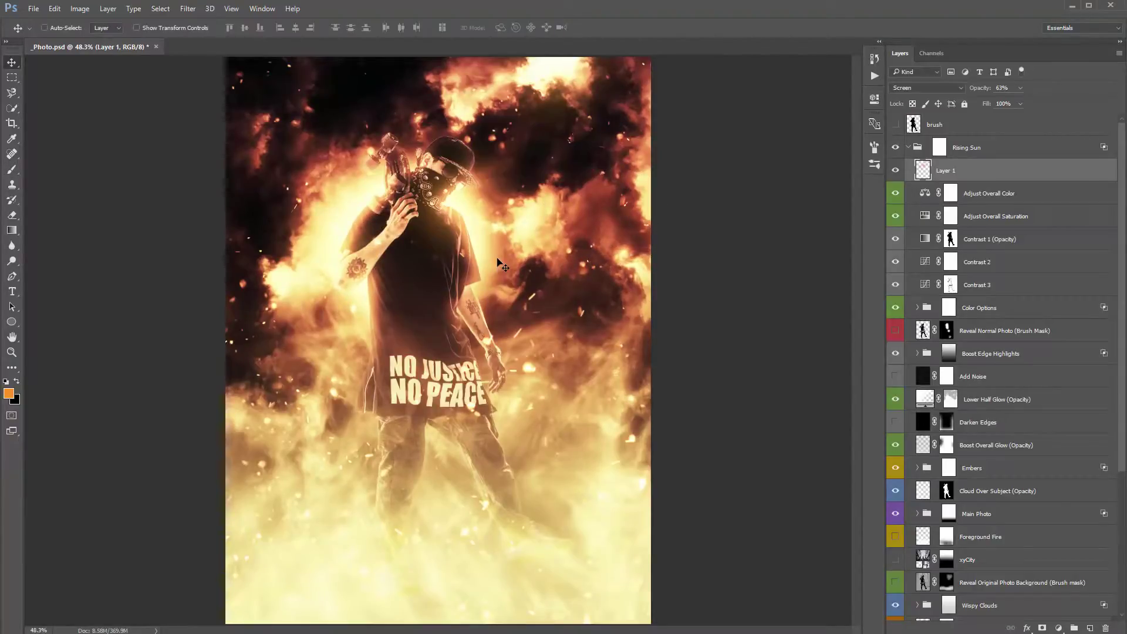
pyautogui.hotkey('ctrl', 's')
pyautogui.hotkey('ctrl', 'u')
pyautogui.moveTo(768, 86); pyautogui.dragTo(828, 220)
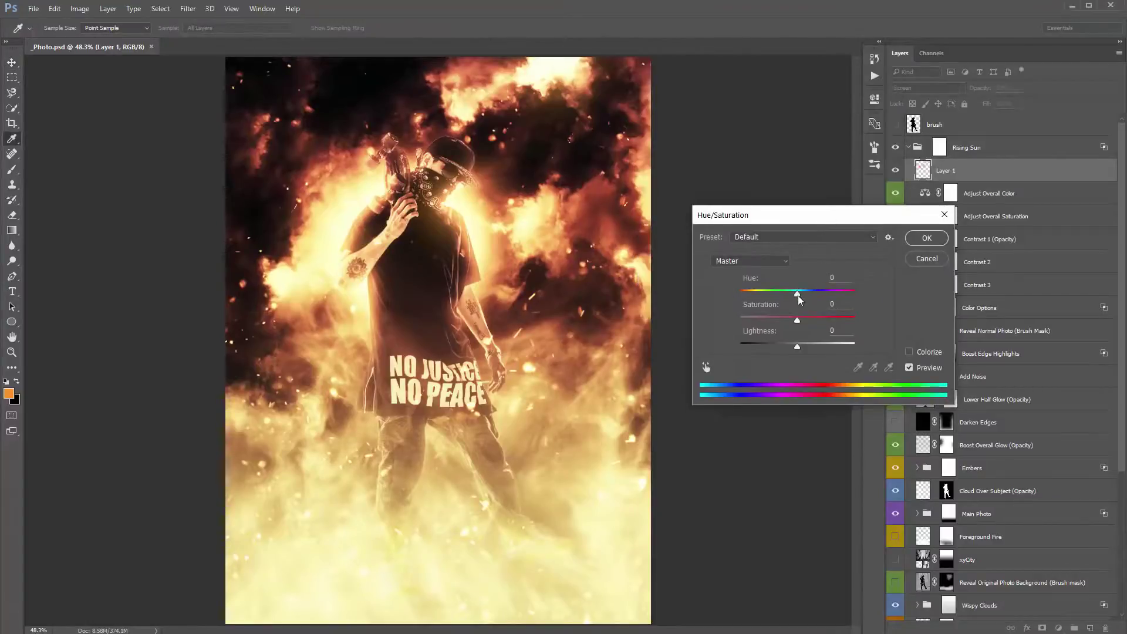
pyautogui.moveTo(798, 294)
pyautogui.mouseDown()
pyautogui.moveTo(780, 294)
pyautogui.moveTo(837, 300)
pyautogui.moveTo(789, 297)
pyautogui.mouseUp()
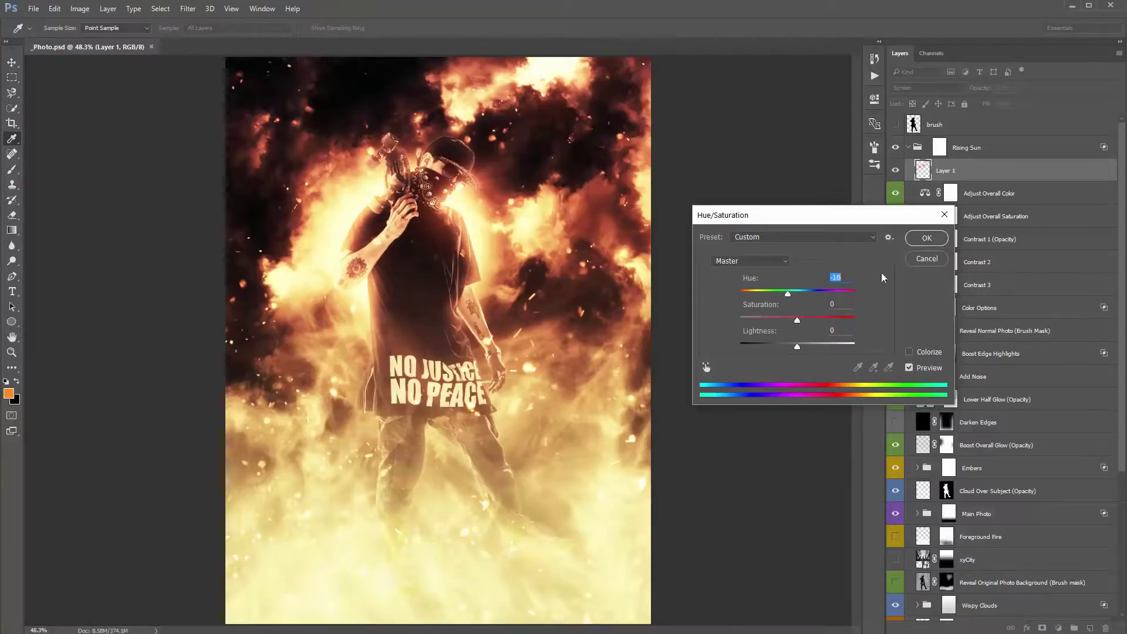
pyautogui.click(924, 240)
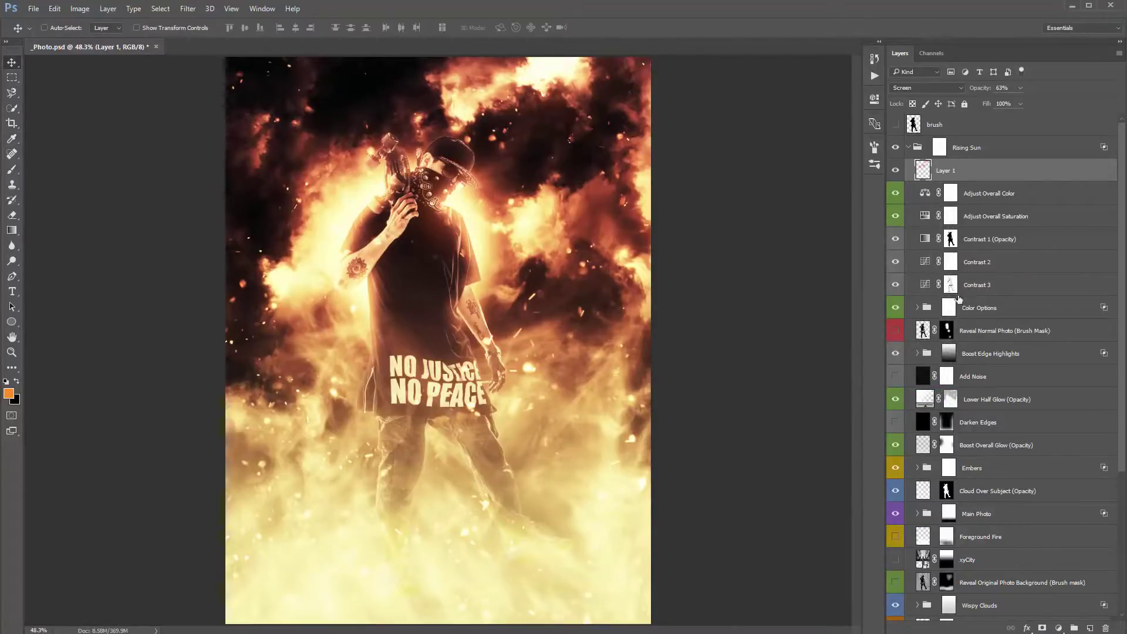
# Show the xyCity layer and the Reveal Original Photo Background (Brush mask) layer
pyautogui.scroll(-5, 987, 312)
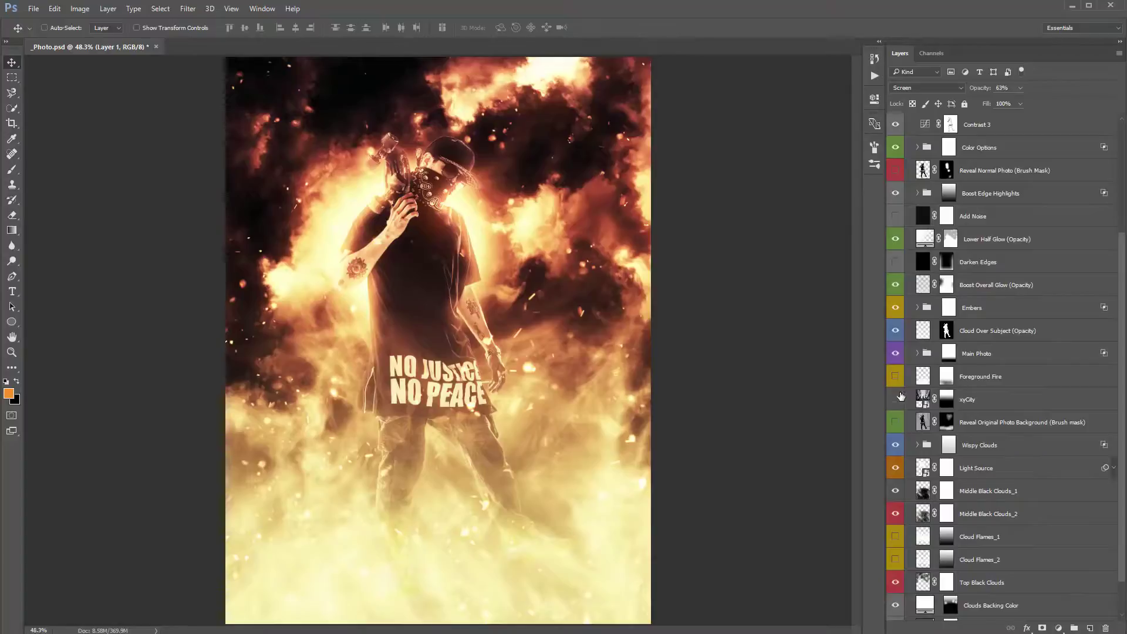
pyautogui.click(896, 400)
pyautogui.scroll(-2, 937, 447)
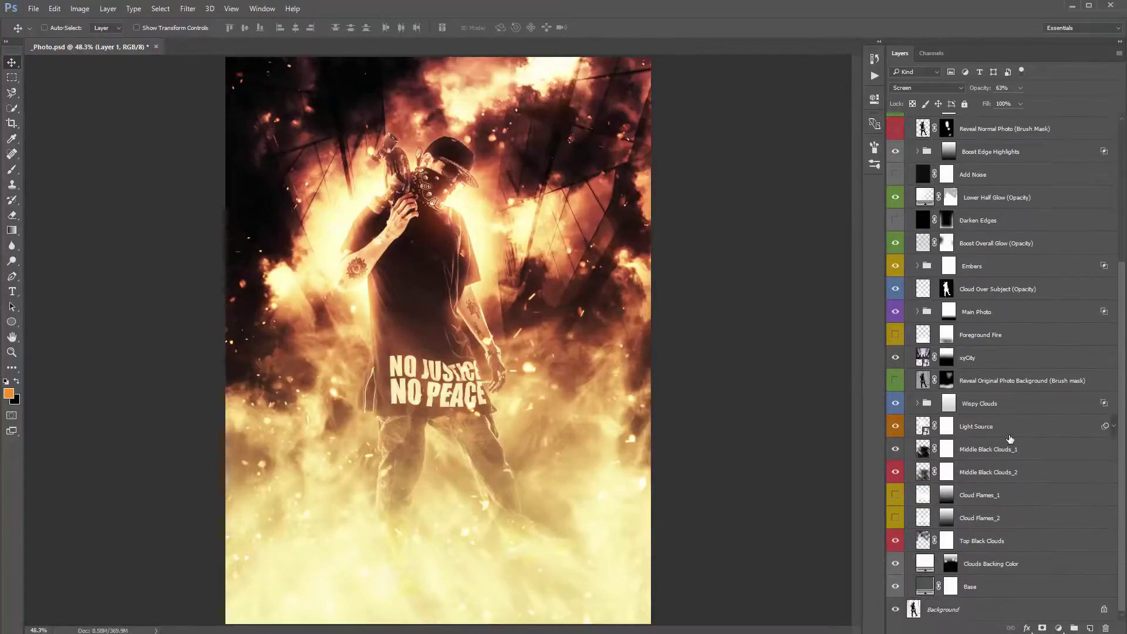
pyautogui.click(896, 383)
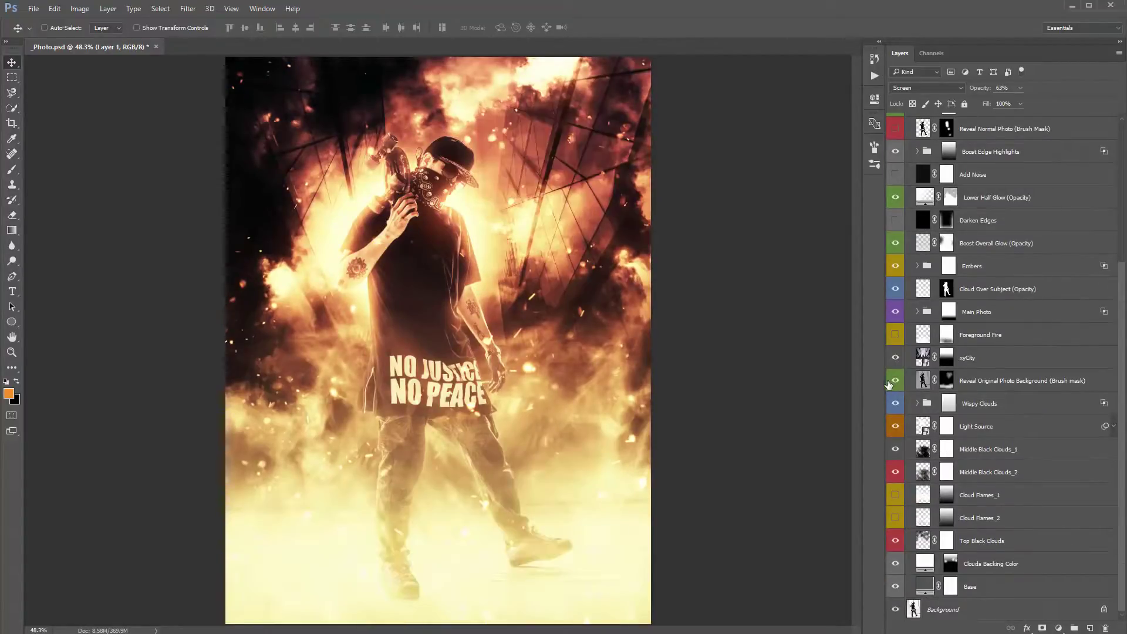
# Fill the Reveal Original Photo Background (Brush mask) layer's mask with black to hide the original background entirely
pyautogui.click(971, 381)
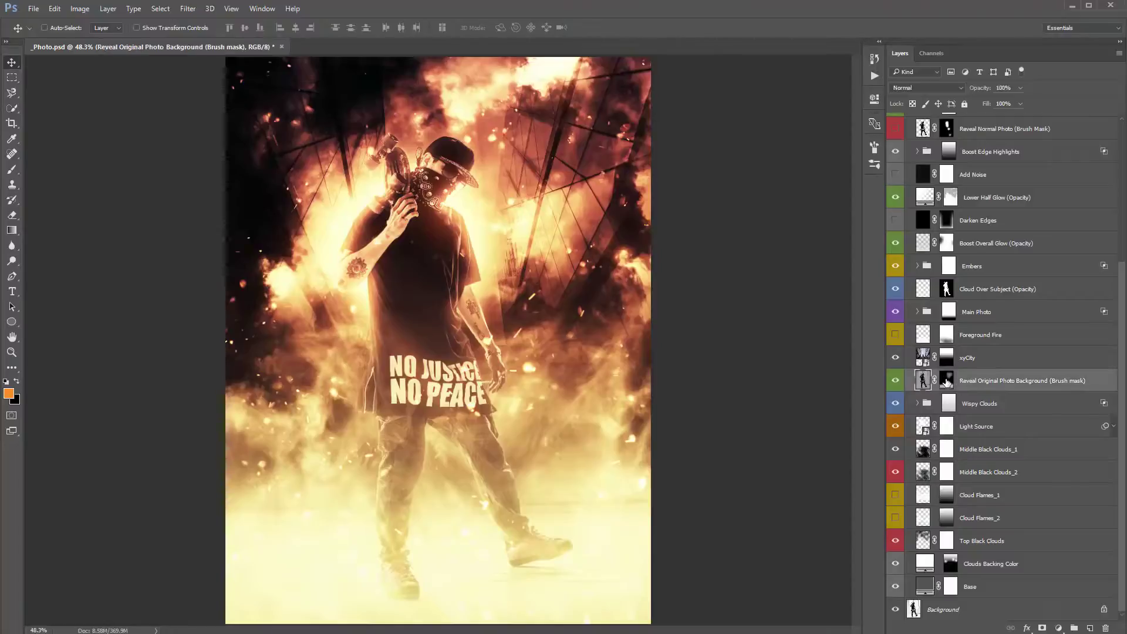
pyautogui.click(947, 381)
pyautogui.press('b')
pyautogui.moveTo(593, 246)
pyautogui.mouseDown()
pyautogui.moveTo(528, 189)
pyautogui.moveTo(554, 239)
pyautogui.moveTo(516, 214)
pyautogui.mouseUp()
pyautogui.press('d')
pyautogui.press(']')
pyautogui.press(']')
pyautogui.press(']')
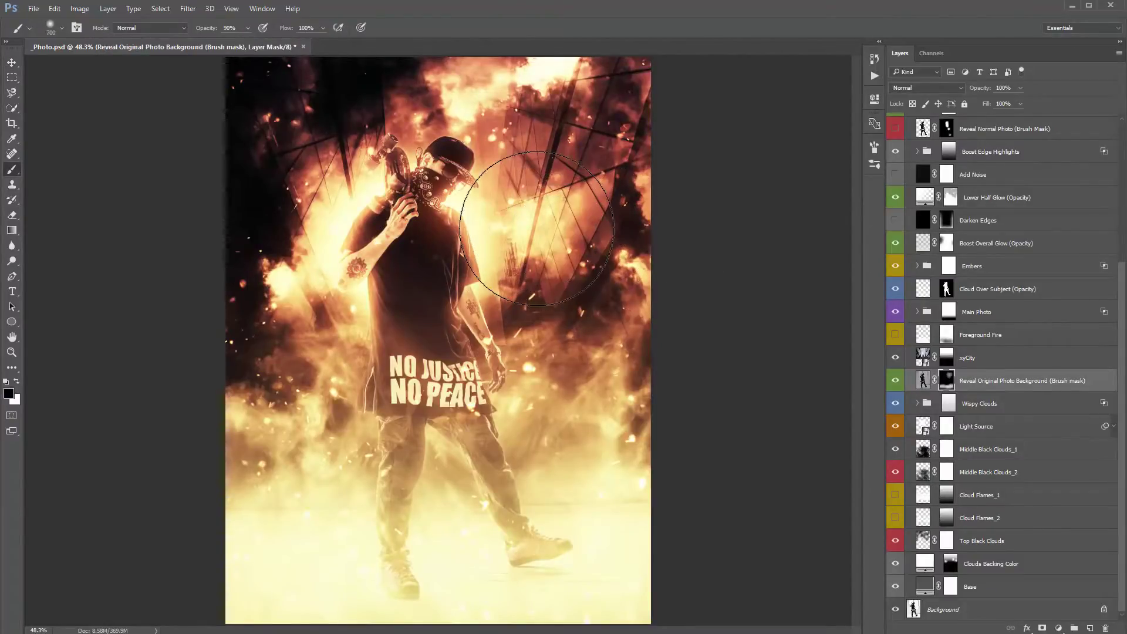
pyautogui.hotkey('alt', 'BackSpace')
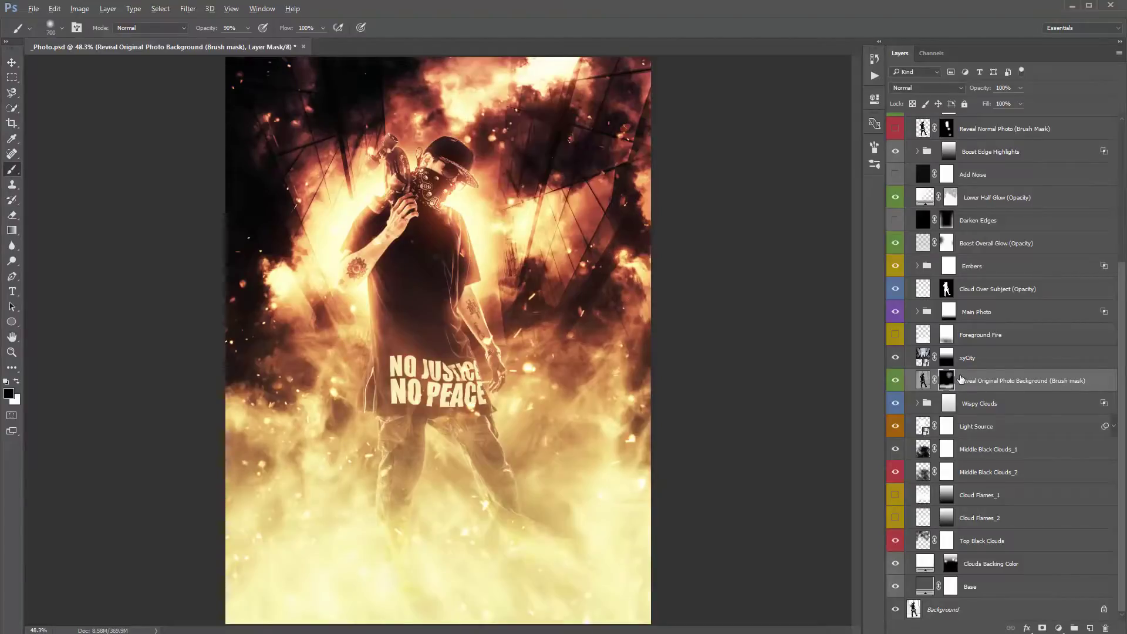
# Paint white on that mask across the floor around the subject's feet, using 50% brush opacity, to bring back the original ground
pyautogui.press('x')
pyautogui.moveTo(574, 549)
pyautogui.mouseDown()
pyautogui.moveTo(528, 555)
pyautogui.moveTo(621, 563)
pyautogui.moveTo(416, 583)
pyautogui.moveTo(587, 588)
pyautogui.moveTo(189, 570)
pyautogui.mouseUp()
pyautogui.press('5')
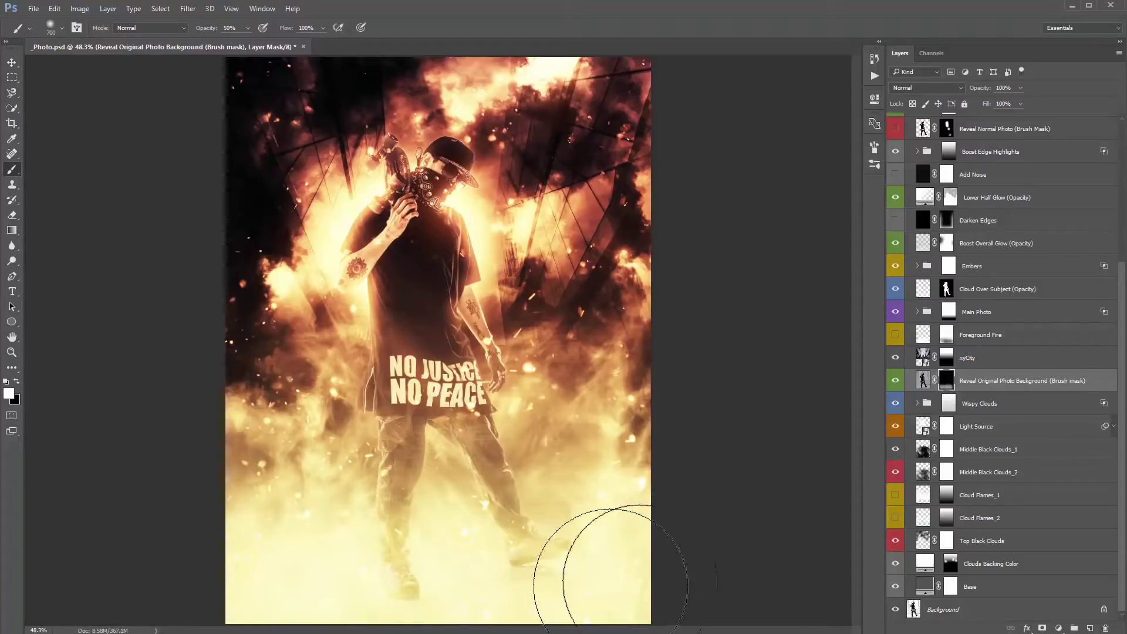
pyautogui.press('v')
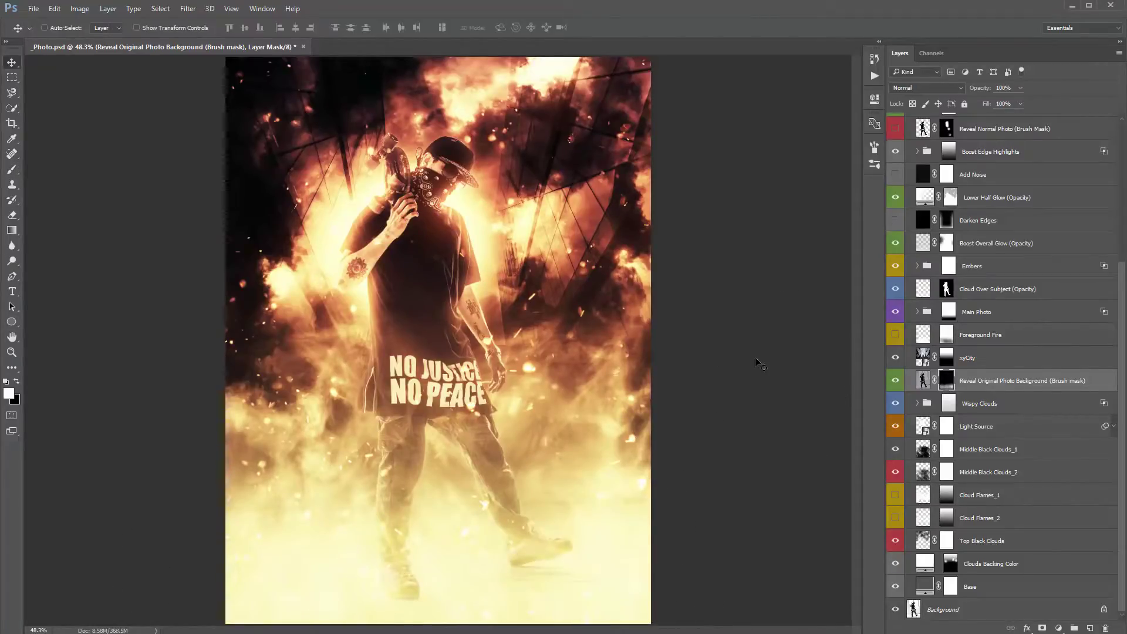
# Change the Color_Top Half fill inside the Color Option 1 group to the muted teal 638b93
pyautogui.scroll(3, 1018, 311)
pyautogui.scroll(3, 1017, 311)
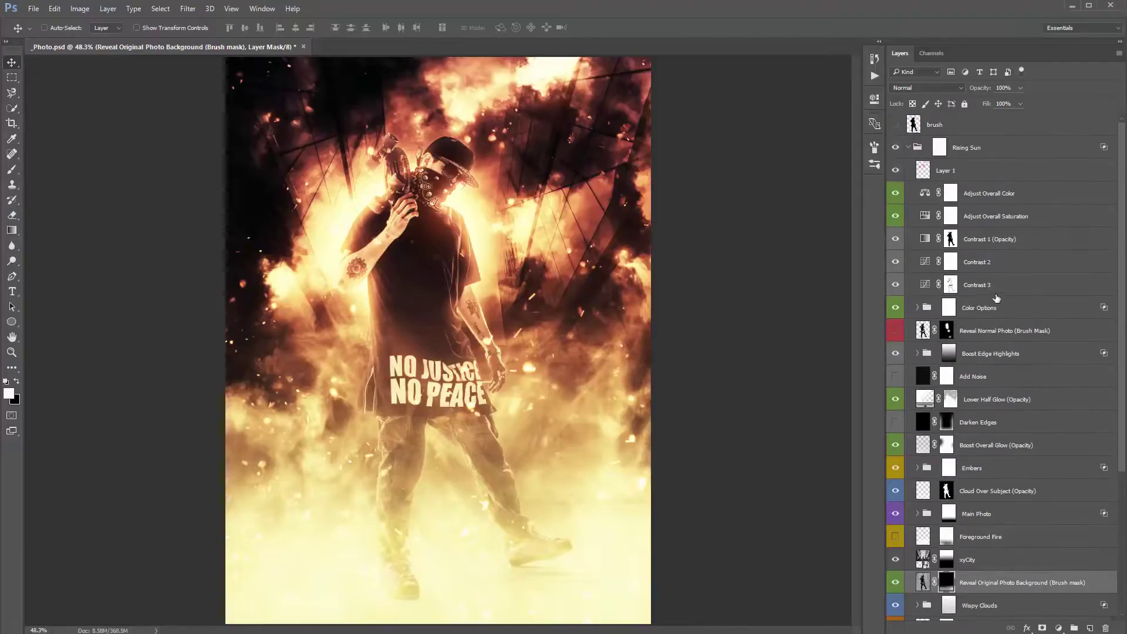
pyautogui.click(918, 306)
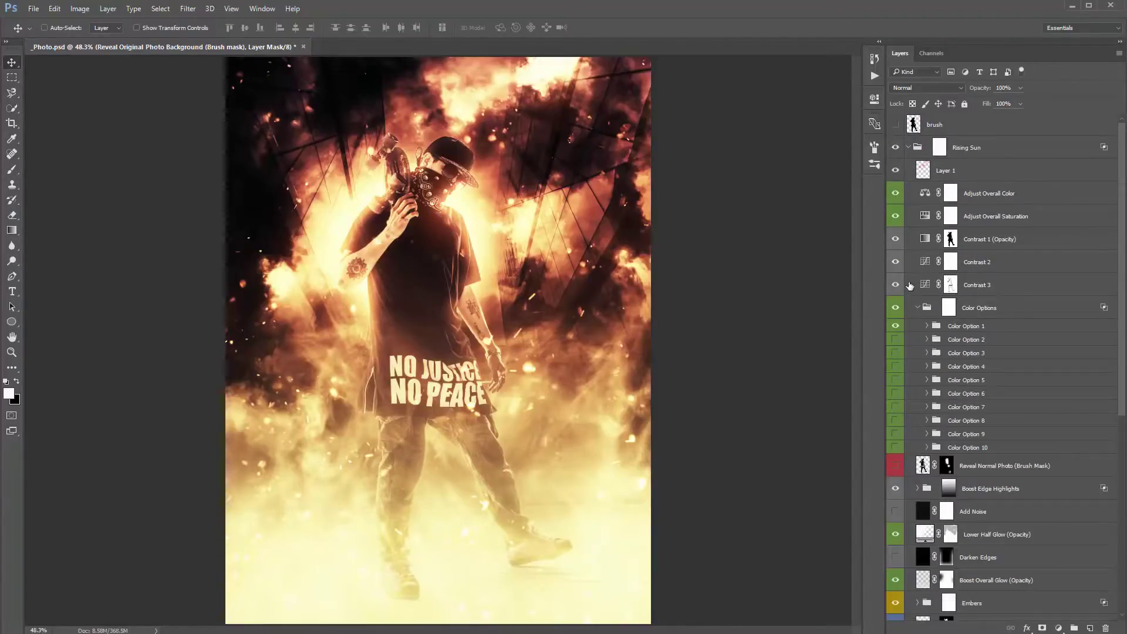
pyautogui.click(920, 327)
pyautogui.click(928, 326)
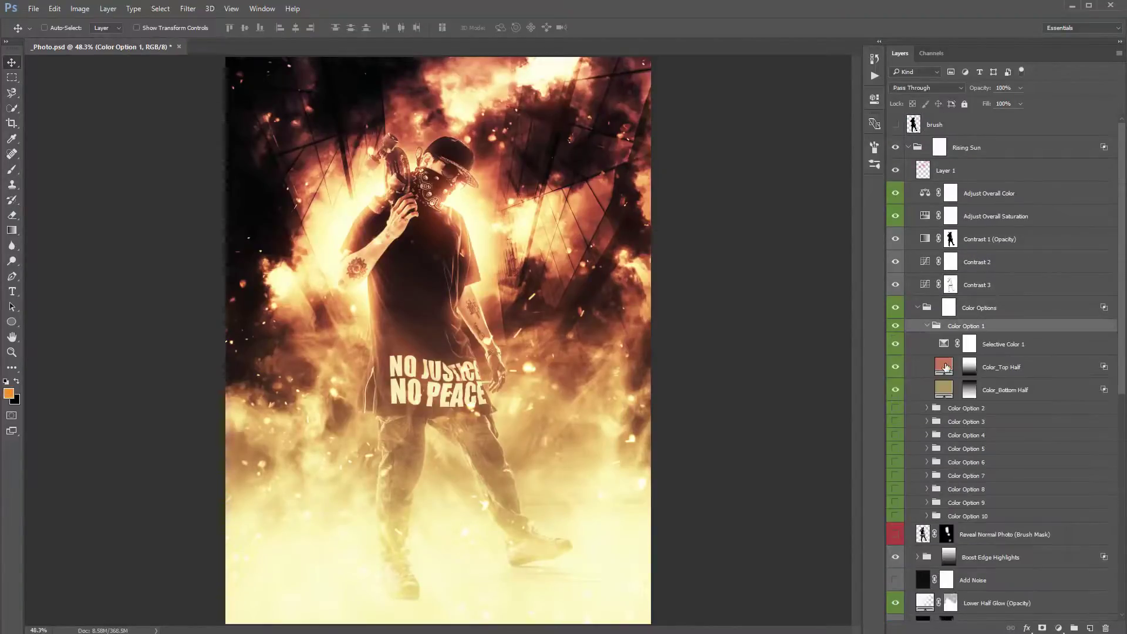
pyautogui.doubleClick(945, 367)
pyautogui.write('5aa0c9')
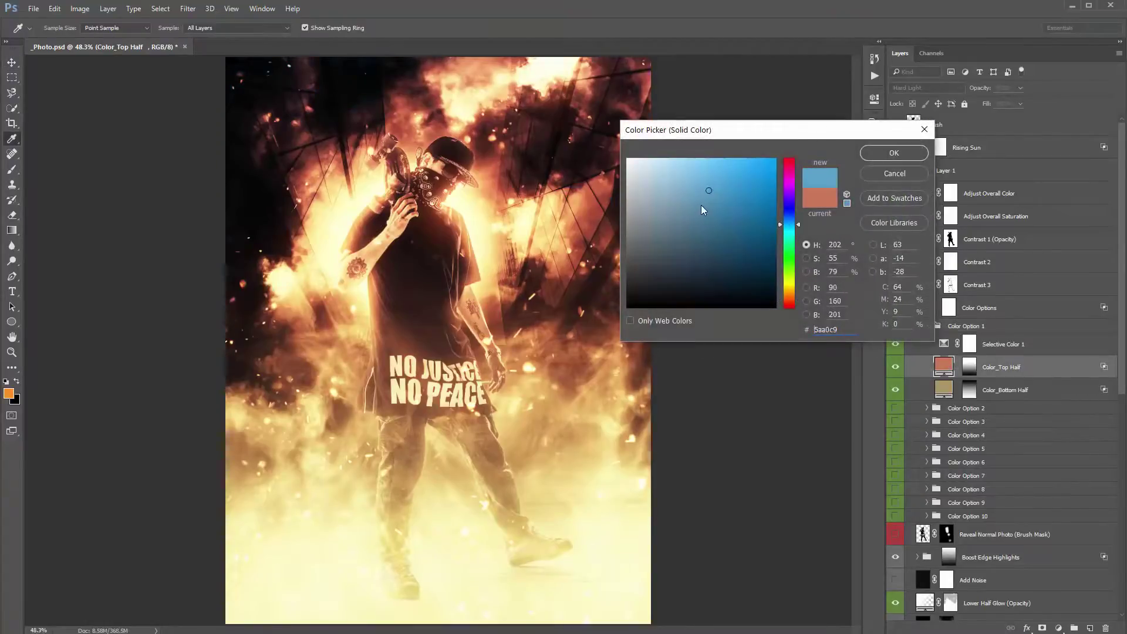
pyautogui.moveTo(703, 210); pyautogui.dragTo(675, 218)
pyautogui.click(787, 229)
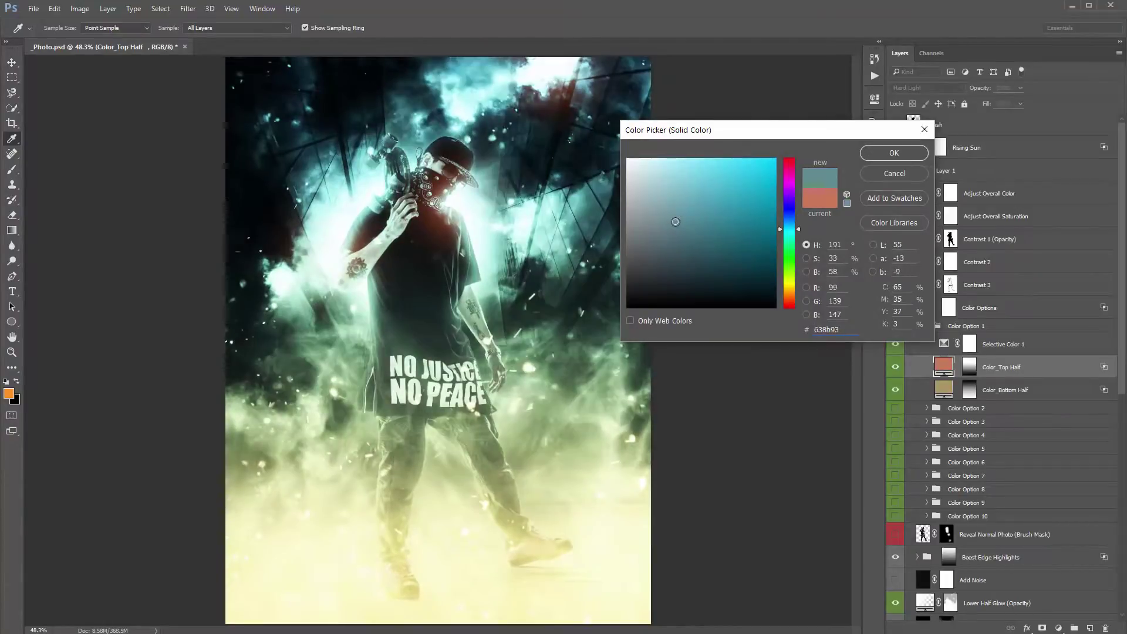
pyautogui.click(895, 153)
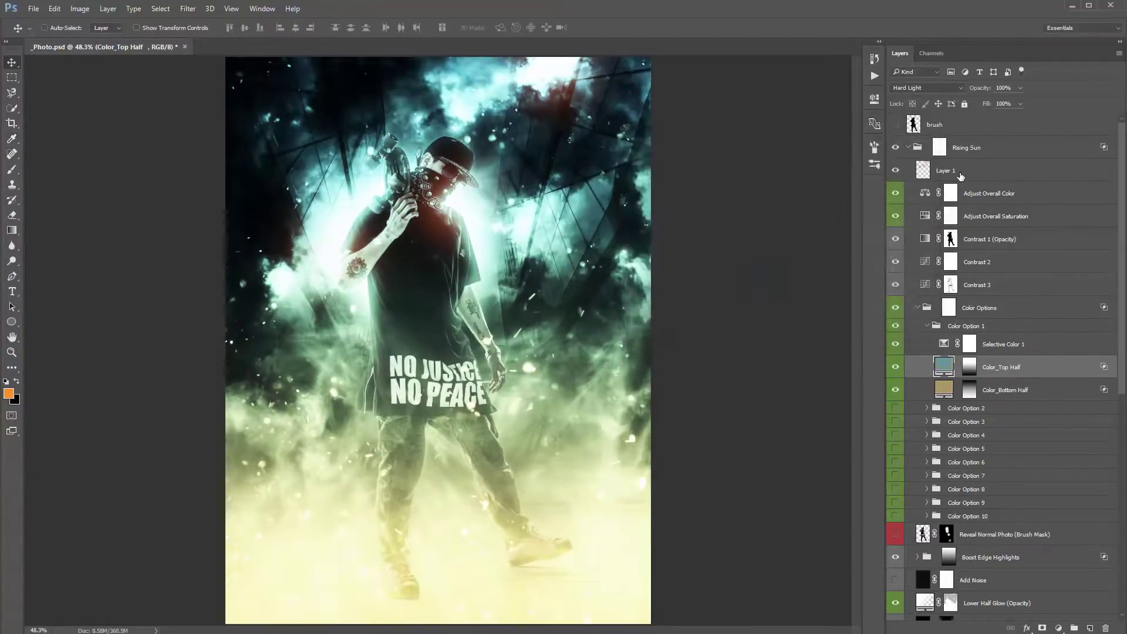
# Shift the hue of Layer 1 by +180 with Hue/Saturation so its glow matches the teal background
pyautogui.click(957, 171)
pyautogui.hotkey('ctrl', 'u')
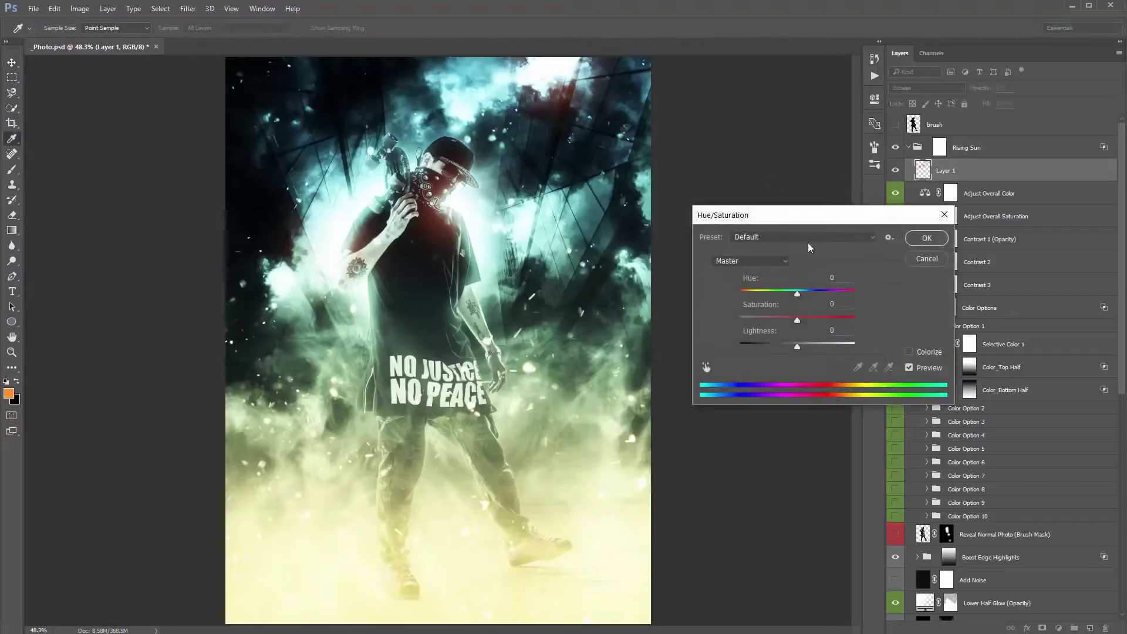
pyautogui.moveTo(797, 292); pyautogui.dragTo(810, 296)
pyautogui.moveTo(828, 293); pyautogui.dragTo(865, 299)
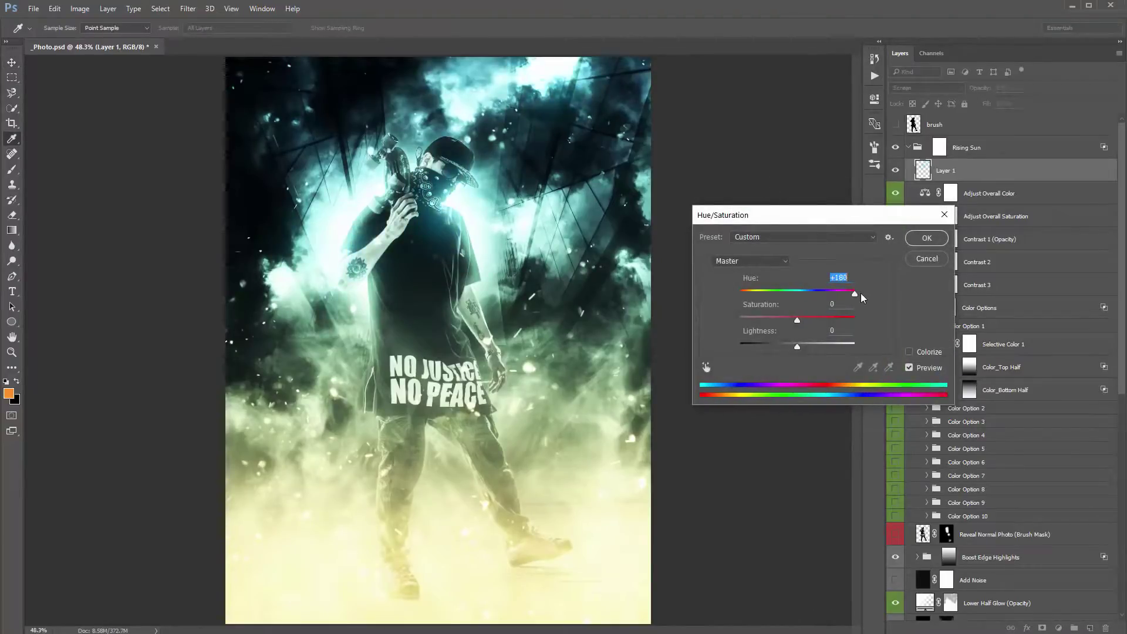
pyautogui.click(927, 238)
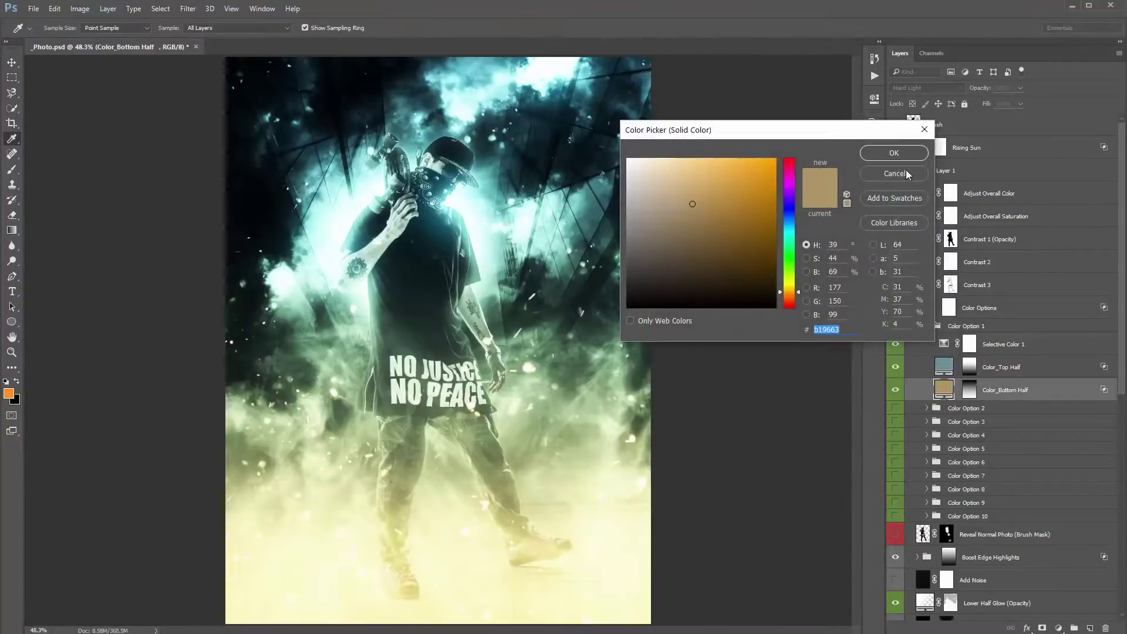
# Leave the Color_Bottom Half fill color as it is and add a Hue/Saturation adjustment clipped to that layer
pyautogui.click(907, 174)
pyautogui.scroll(-2, 998, 352)
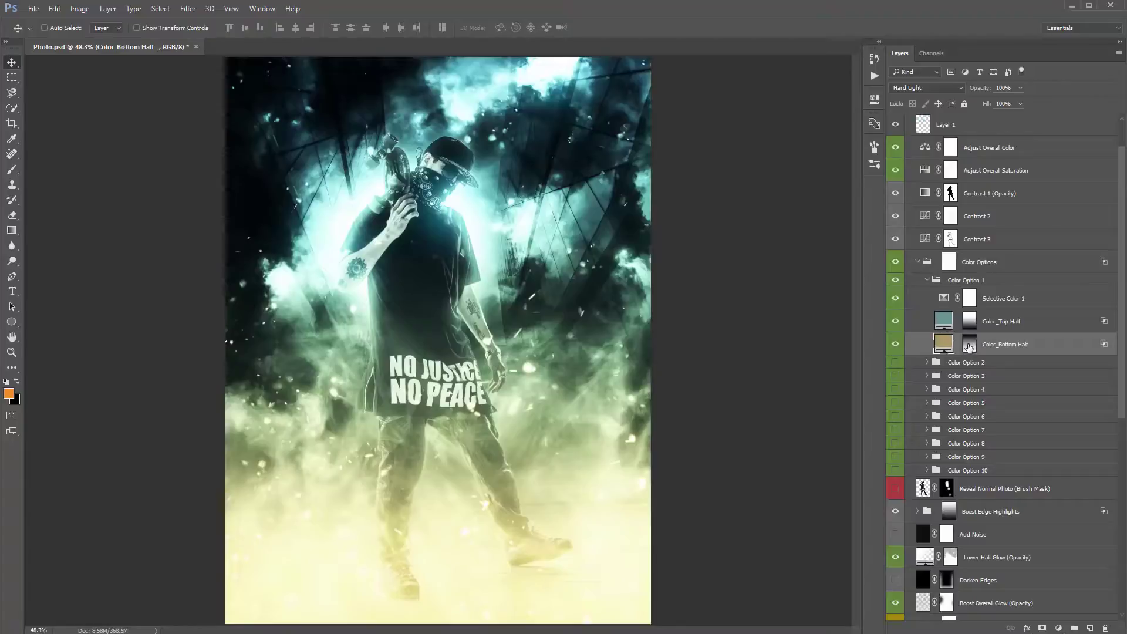
pyautogui.click(1059, 628)
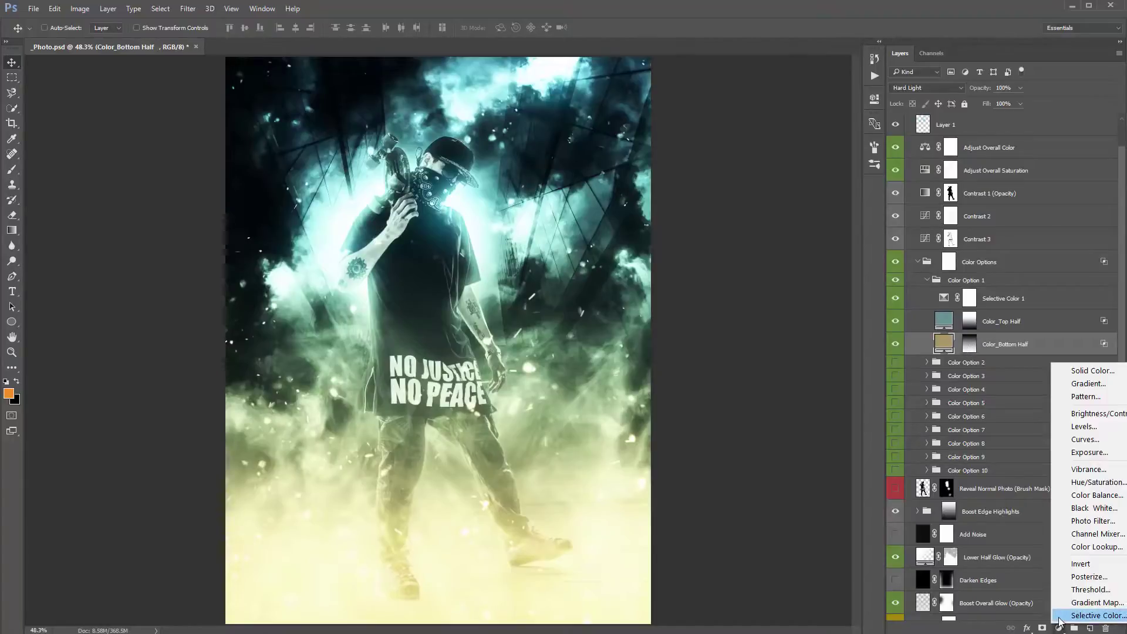
pyautogui.click(1097, 483)
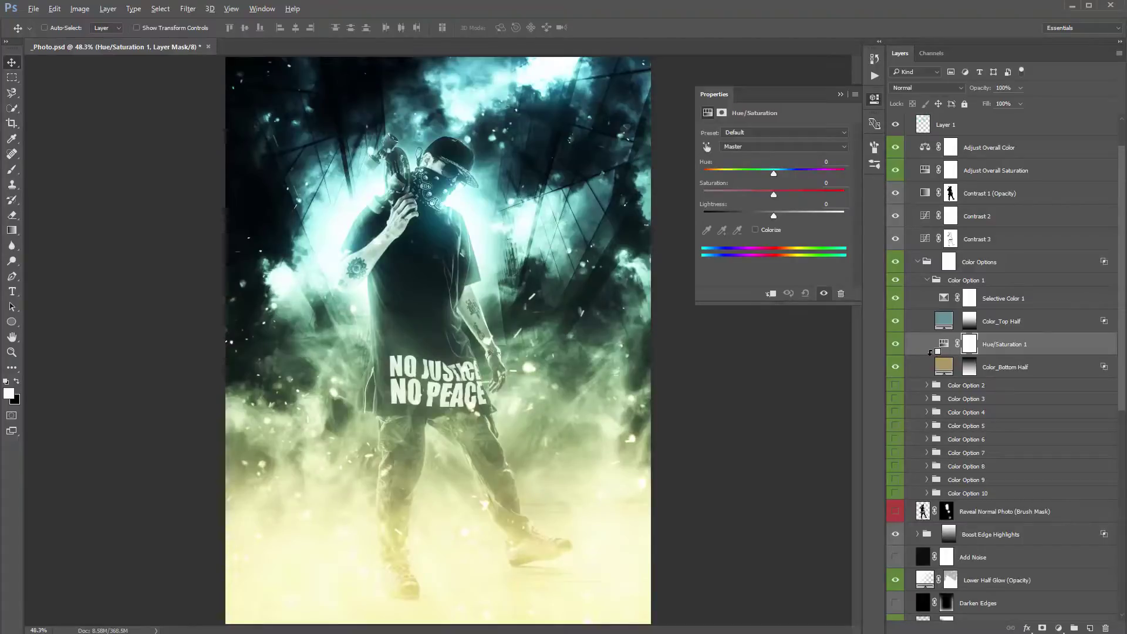
pyautogui.keyDown('alt'); pyautogui.click(930, 353); pyautogui.keyUp('alt')
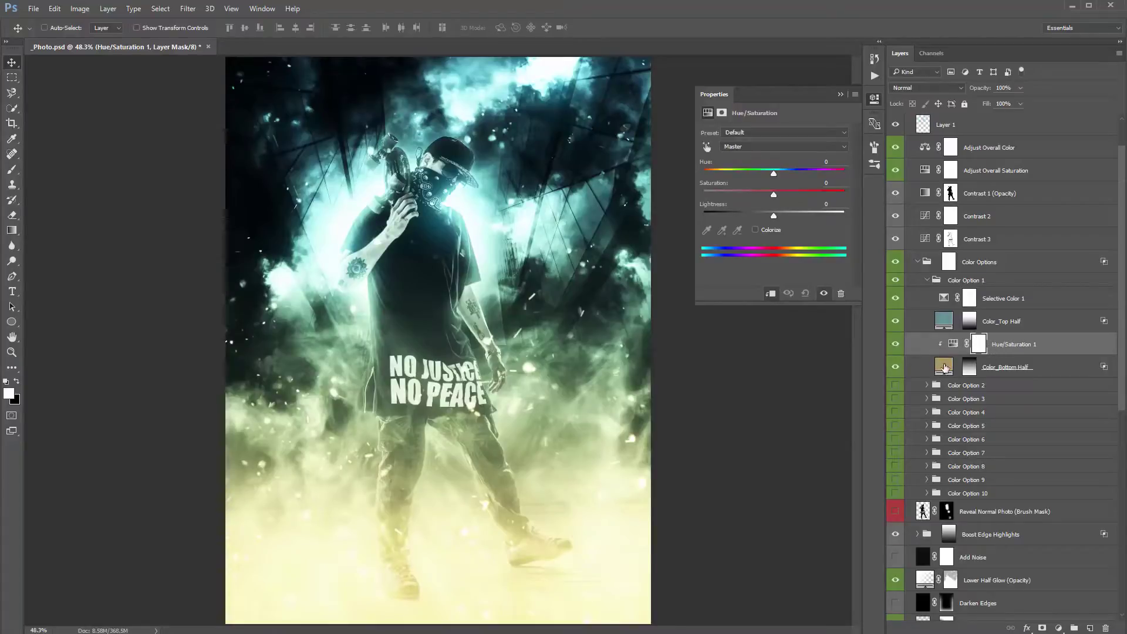
# Set the clipped Hue/Saturation adjustment's hue to +53 and reduce its saturation to tint the lower half green
pyautogui.click(945, 367)
pyautogui.click(954, 344)
pyautogui.moveTo(772, 175); pyautogui.dragTo(808, 179)
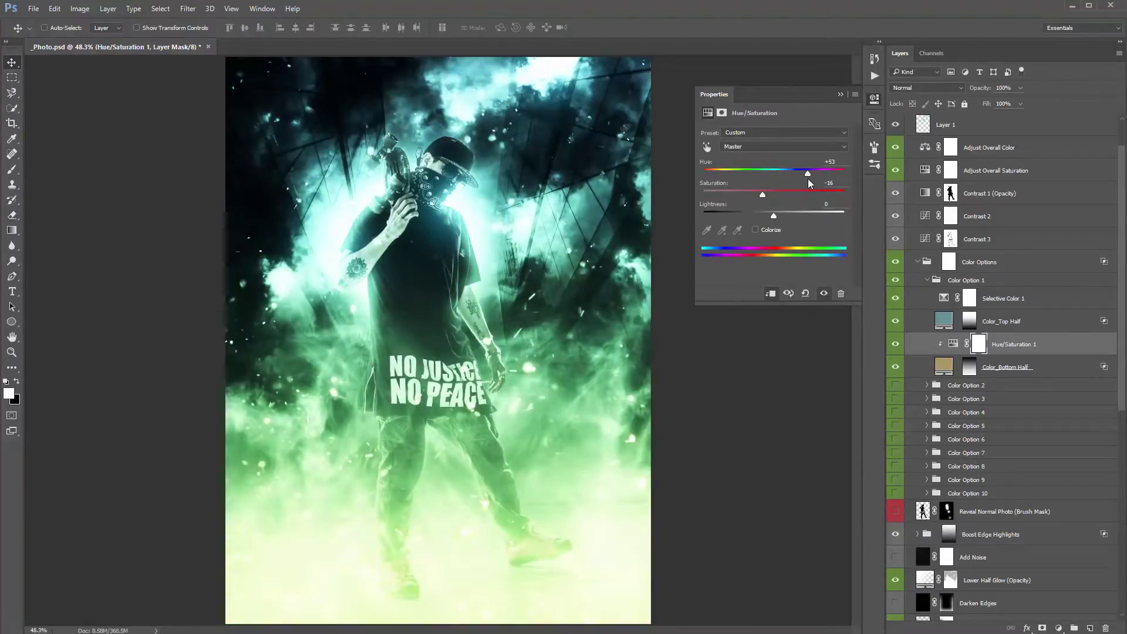
pyautogui.moveTo(757, 195); pyautogui.dragTo(759, 194)
pyautogui.click(839, 95)
# Compare the image with the Selective Color 1 adjustment hidden and shown
pyautogui.click(988, 150)
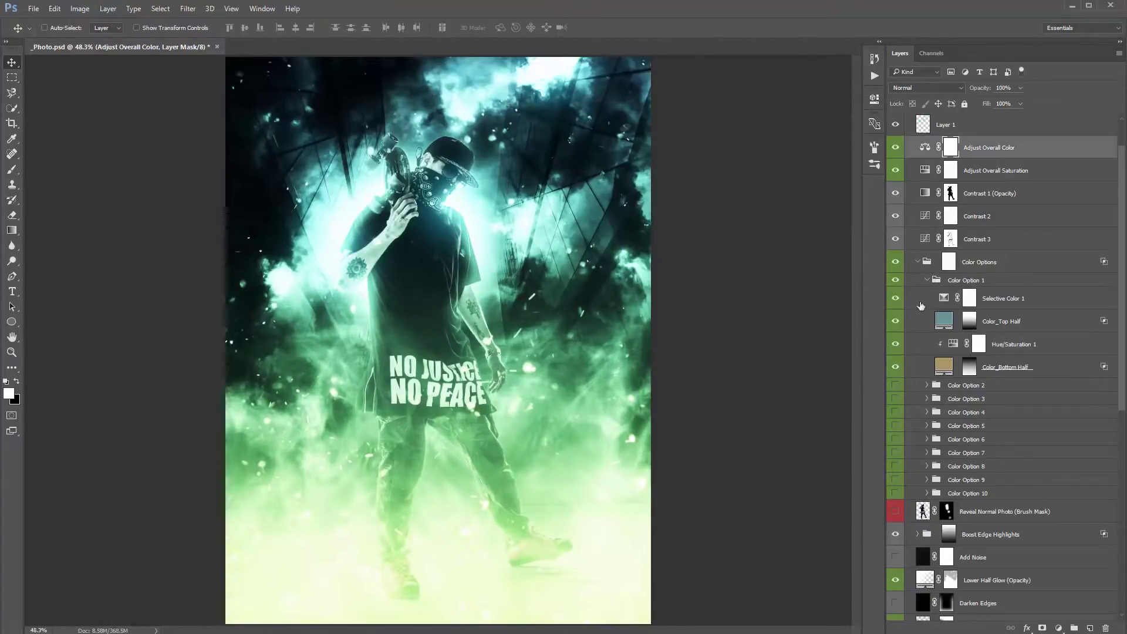
pyautogui.click(897, 299)
pyautogui.click(896, 298)
pyautogui.scroll(2, 898, 299)
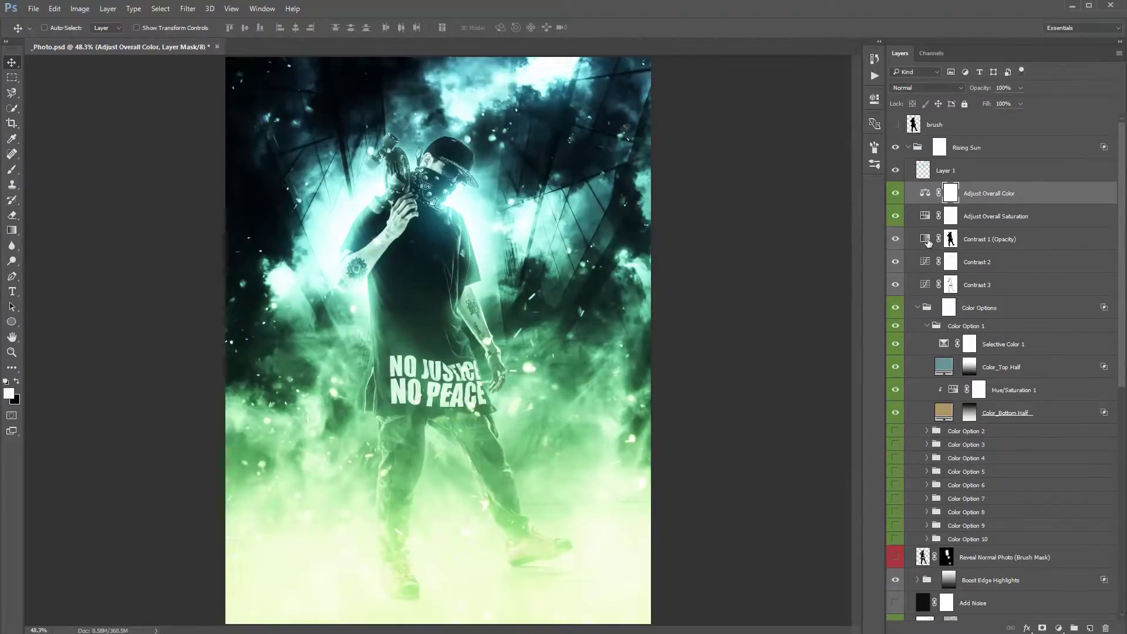
# Reset the Adjust Overall Color balance and set its midtones to -9 for Magenta-Green and +4 for Yellow-Blue
pyautogui.click(933, 199)
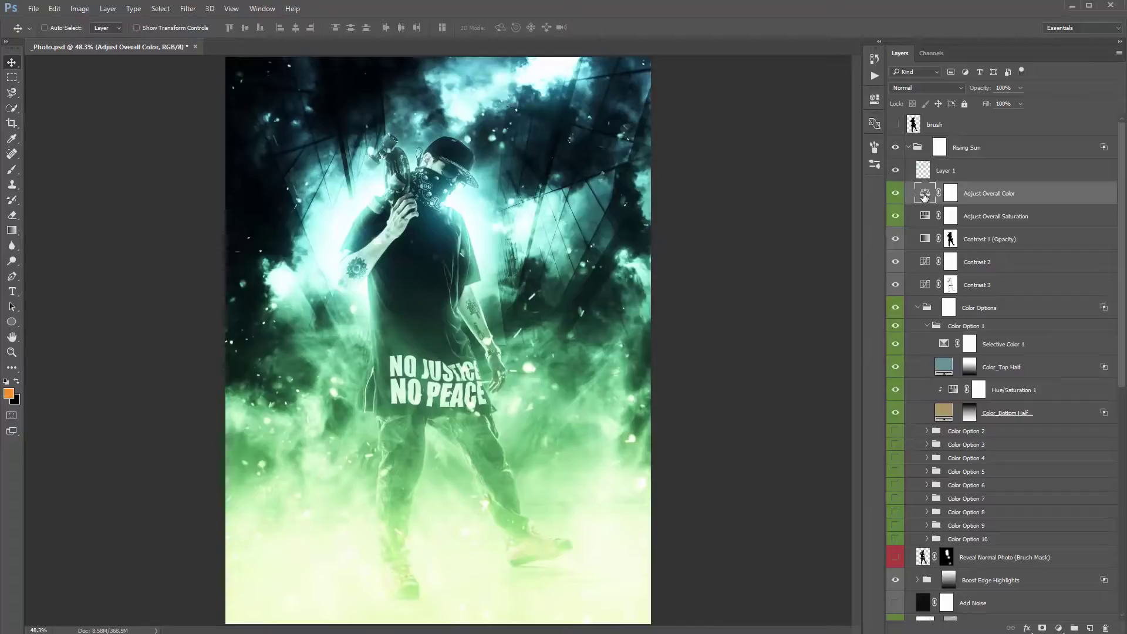
pyautogui.doubleClick(933, 198)
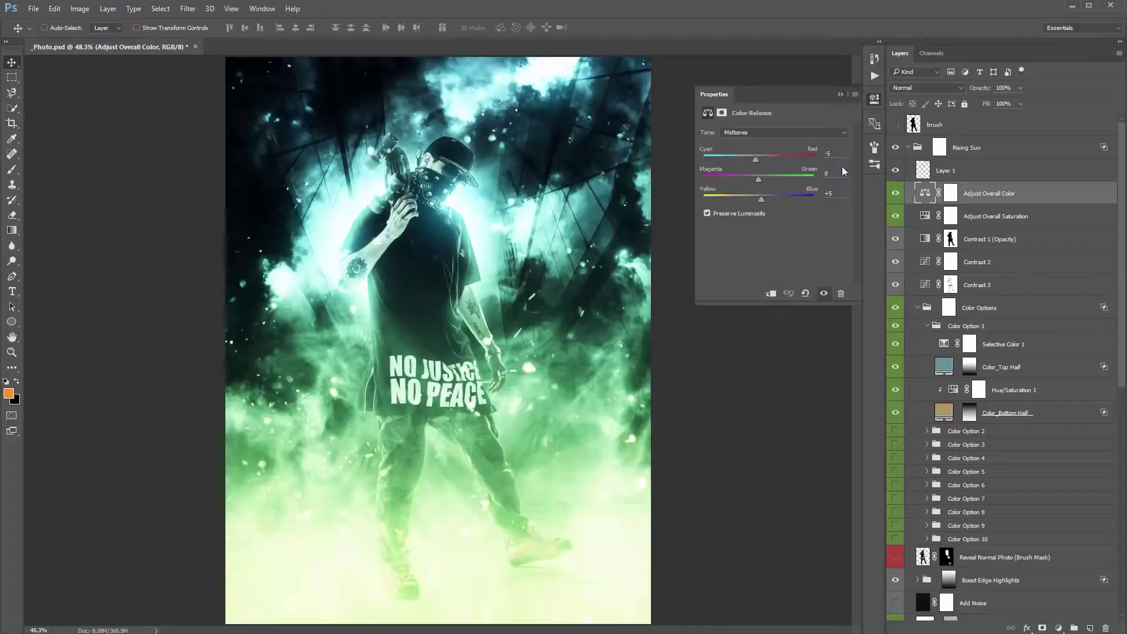
pyautogui.click(804, 295)
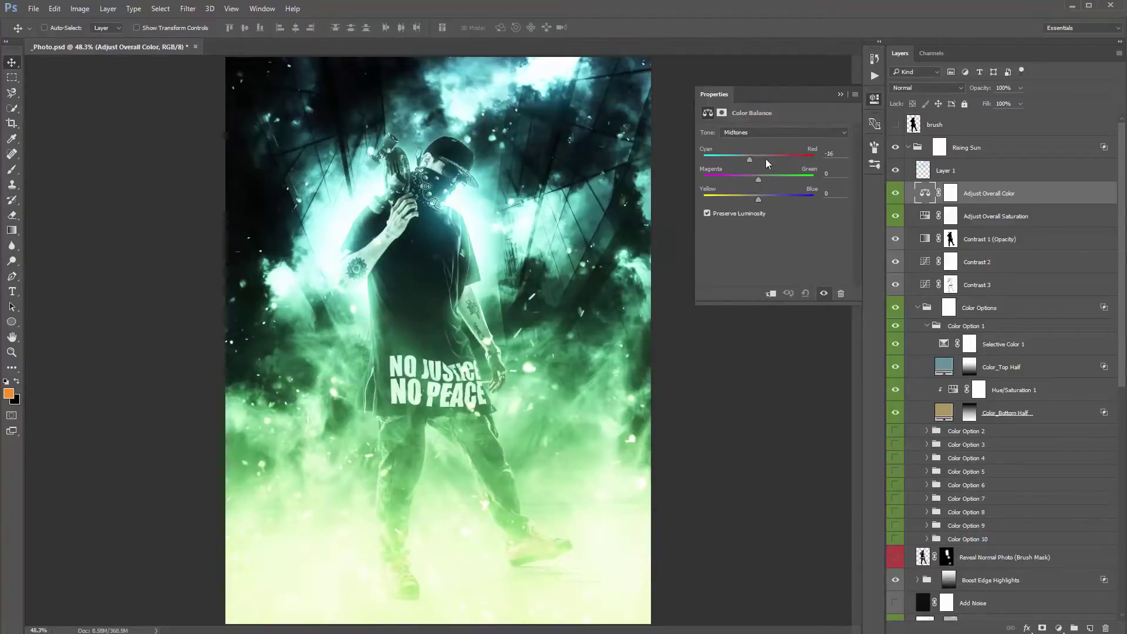
pyautogui.moveTo(766, 159); pyautogui.dragTo(761, 199)
# Set the Cyan-Red balance of the Adjust Overall Color shadows to -15
pyautogui.click(763, 143)
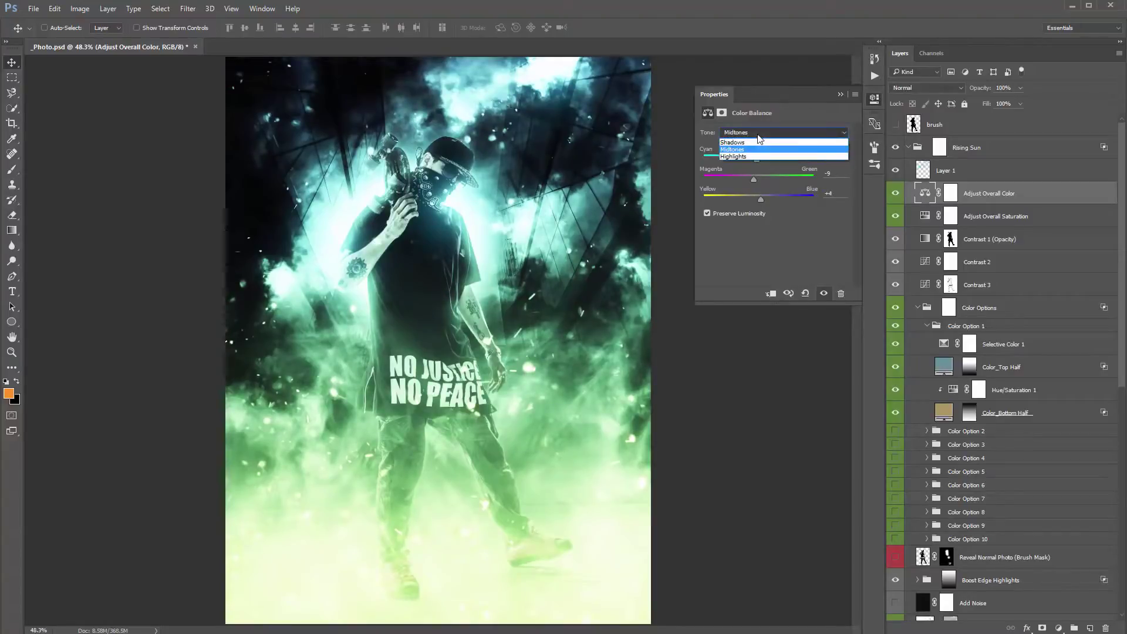
pyautogui.click(751, 144)
pyautogui.press('Up')
pyautogui.moveTo(760, 156)
pyautogui.mouseDown()
pyautogui.moveTo(769, 156)
pyautogui.moveTo(750, 157)
pyautogui.moveTo(759, 178)
pyautogui.mouseUp()
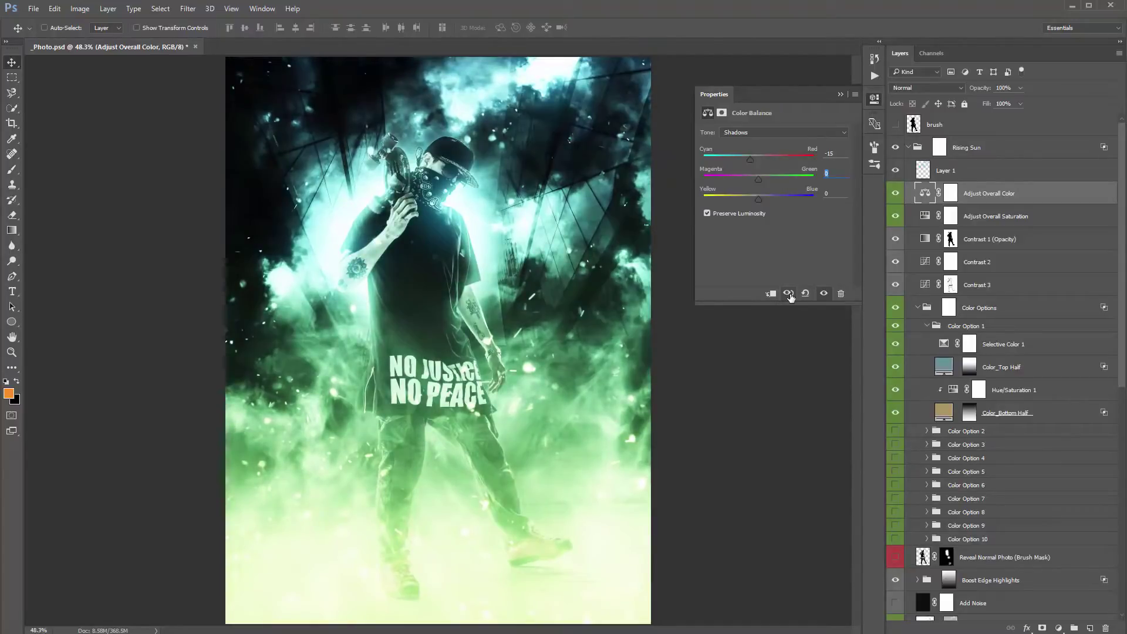
pyautogui.click(841, 94)
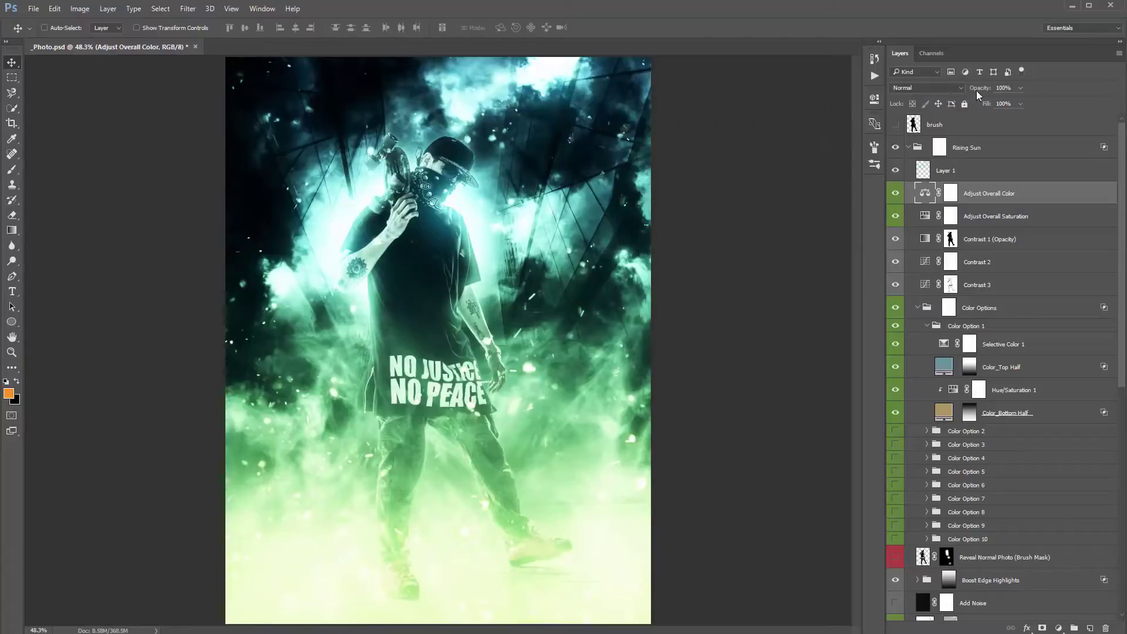
# Undo the teal and green color changes back to the original fiery orange version
pyautogui.moveTo(977, 90); pyautogui.dragTo(248, 90)
pyautogui.click(927, 325)
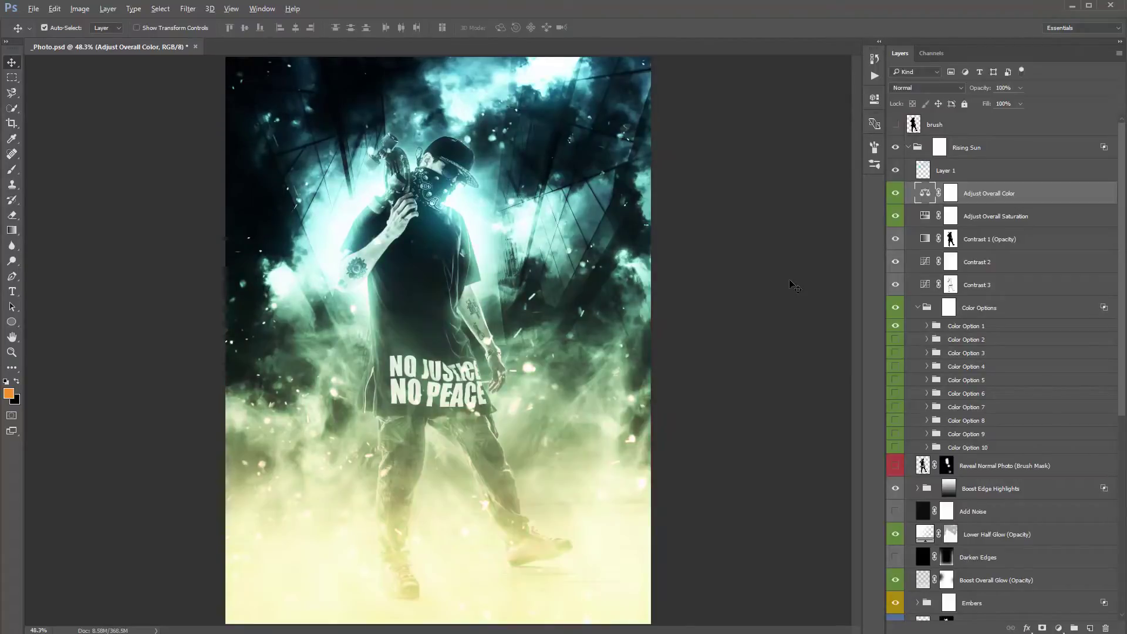
pyautogui.hotkey('alt', ']')
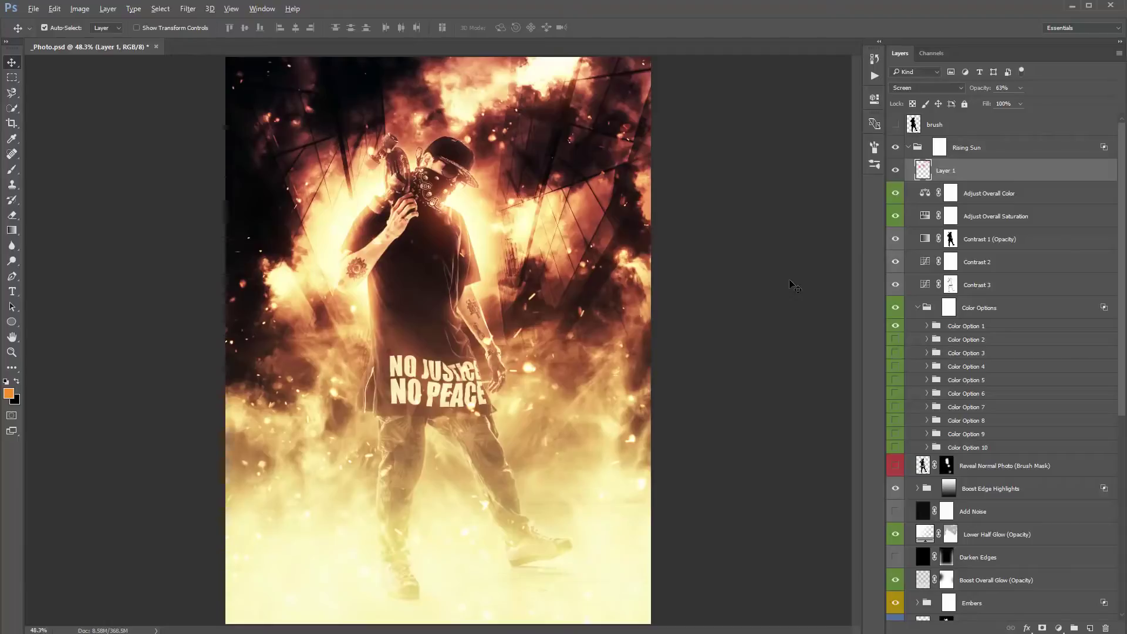
pyautogui.press('ctrl')
# Check the restored fills in the Color Option 1 group, and collapse it together with the Color Options group
pyautogui.click(927, 326)
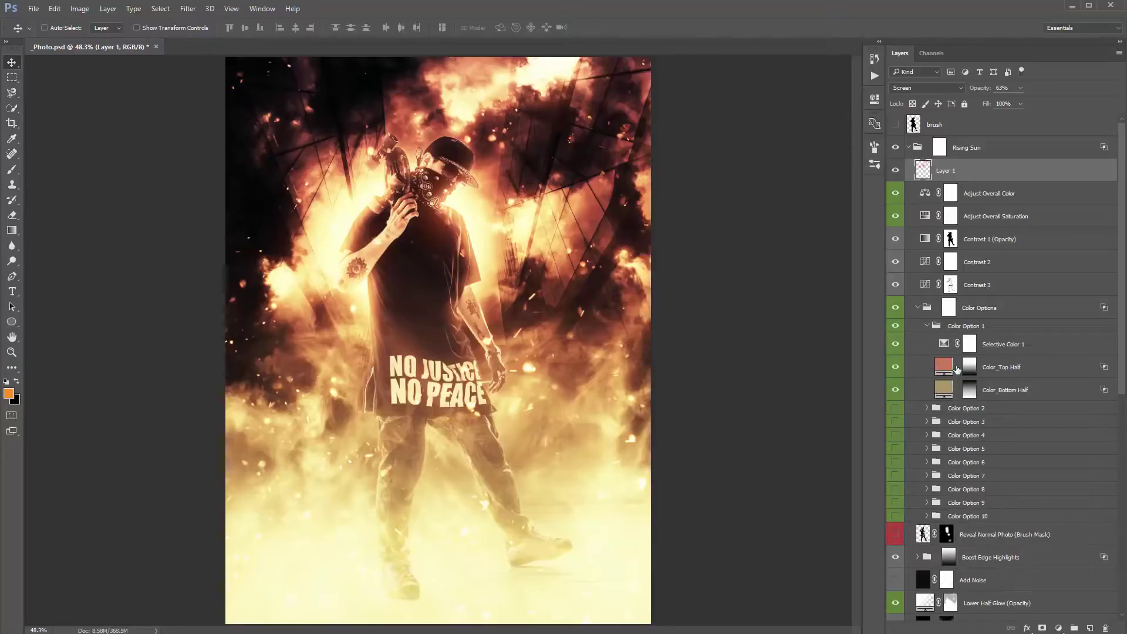
pyautogui.click(927, 327)
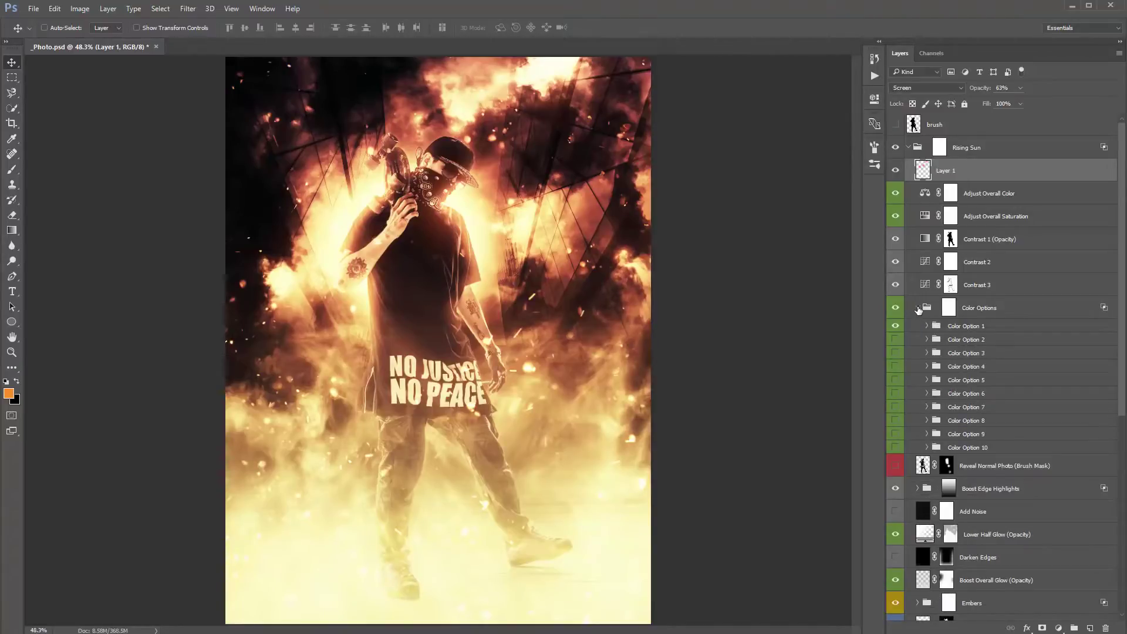
pyautogui.click(920, 309)
pyautogui.scroll(-2, 992, 317)
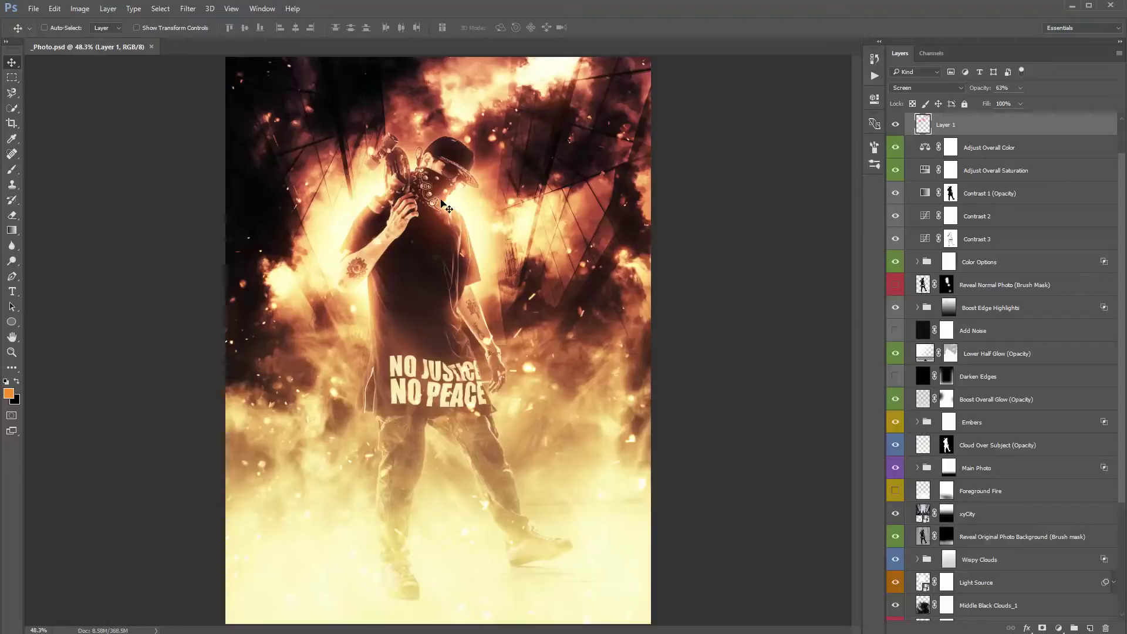
# Stamp all visible layers into a new merged layer directly above the Rising Sun group
pyautogui.scroll(2, 998, 294)
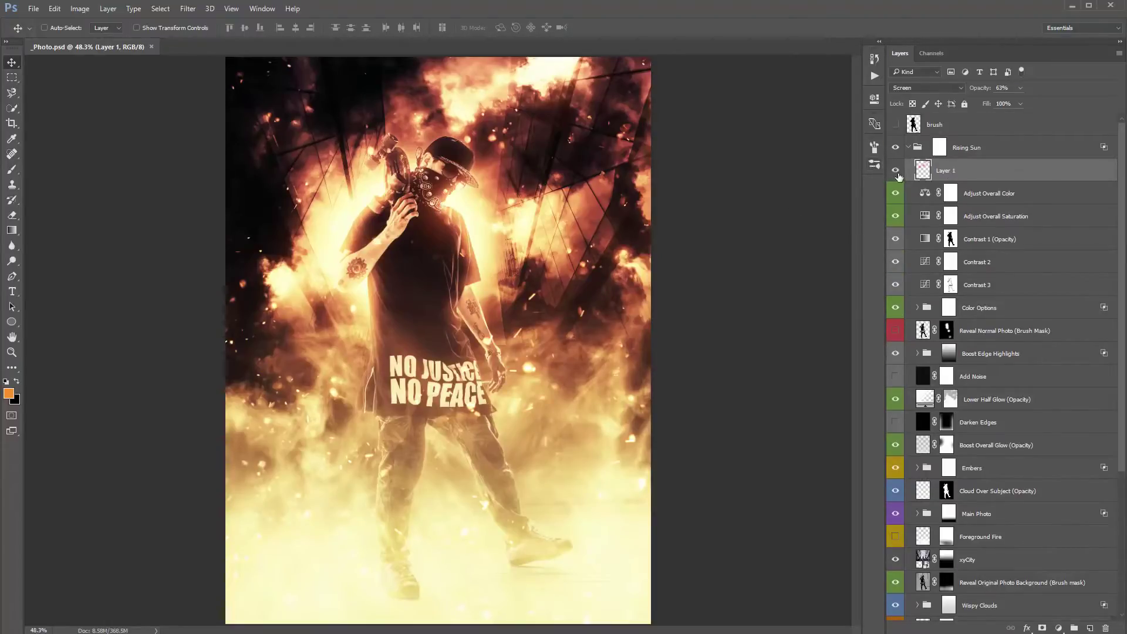
pyautogui.click(989, 151)
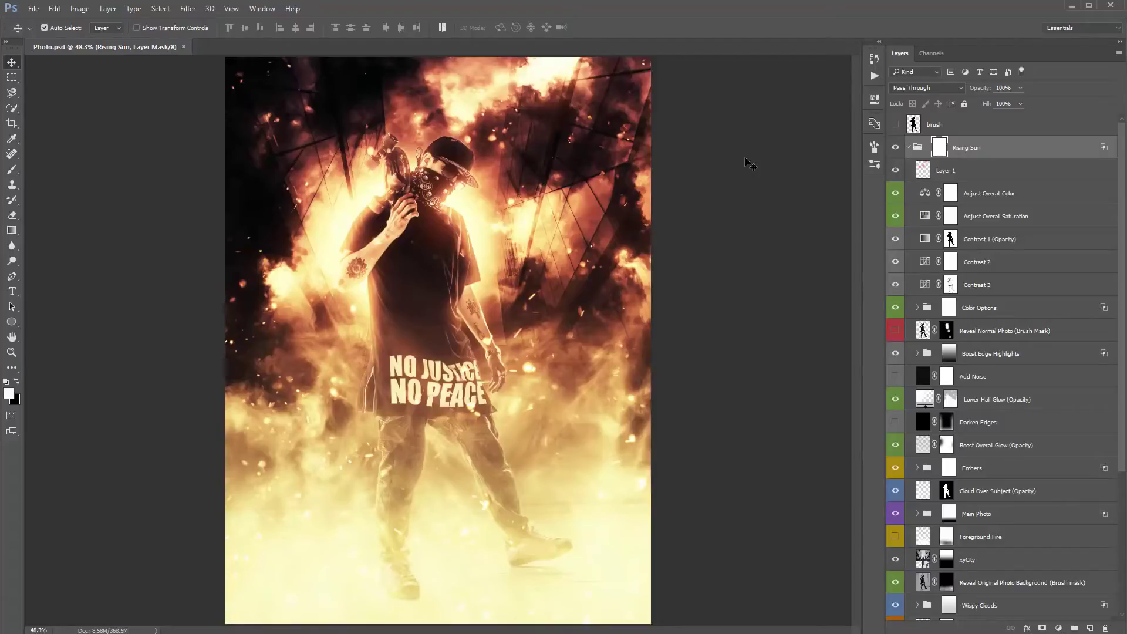
pyautogui.hotkey('ctrl', 'shift', 'alt', 'e')
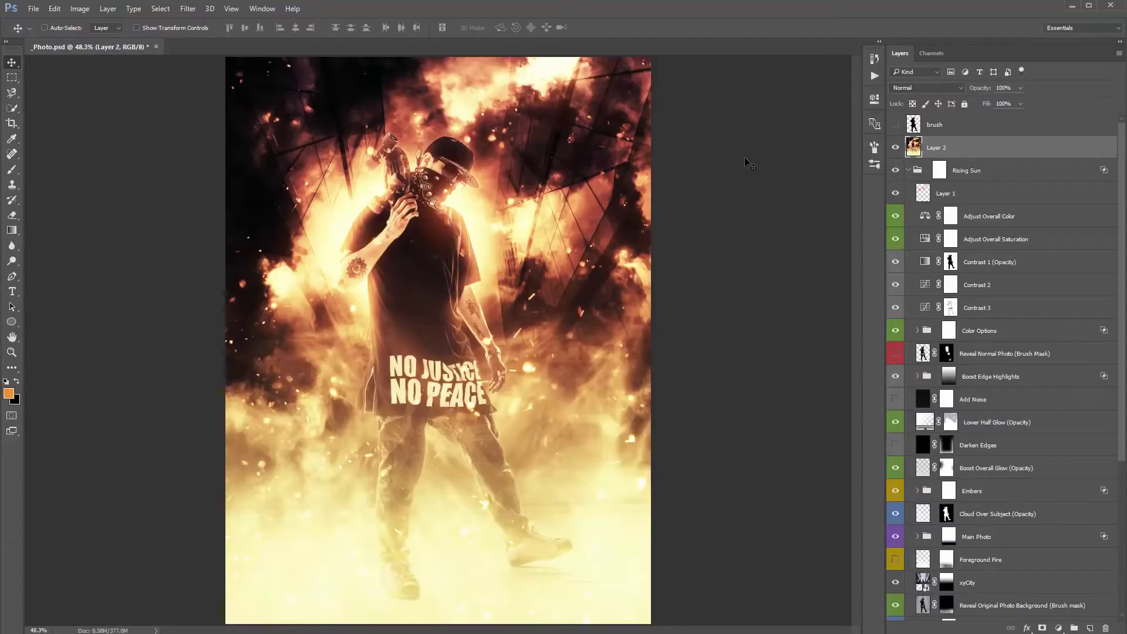
# Apply a High Pass filter with a radius of 1 pixel to the merged Layer 2
pyautogui.moveTo(624, 211); pyautogui.dragTo(615, 171)
pyautogui.click(188, 8)
pyautogui.moveTo(222, 263)
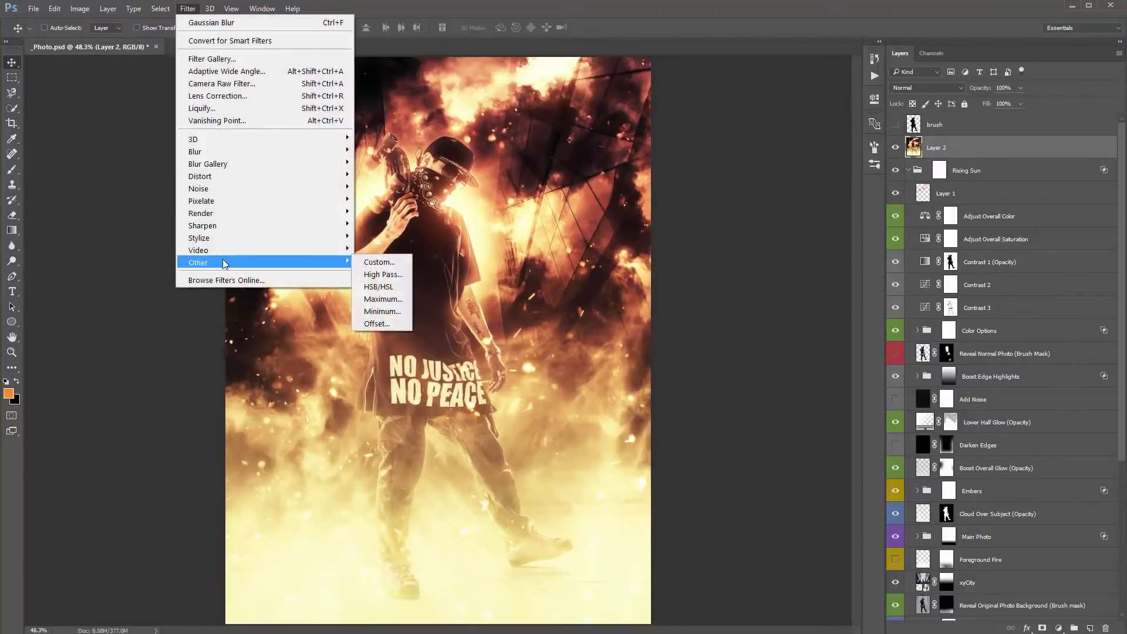
pyautogui.click(386, 276)
pyautogui.moveTo(560, 166); pyautogui.dragTo(687, 95)
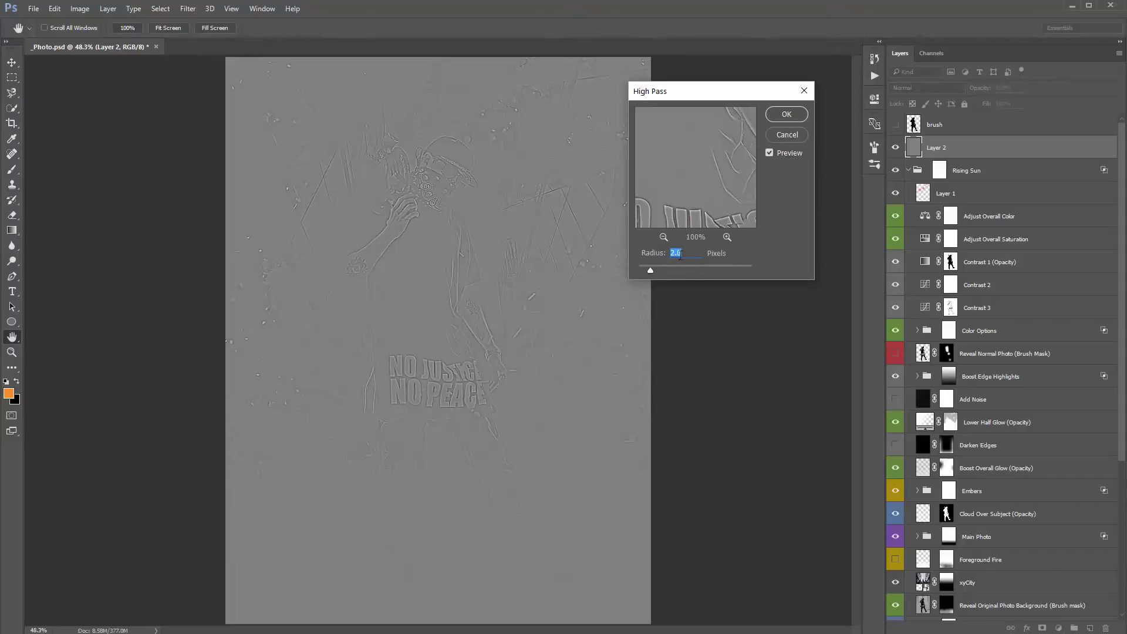
pyautogui.write('1')
pyautogui.click(804, 115)
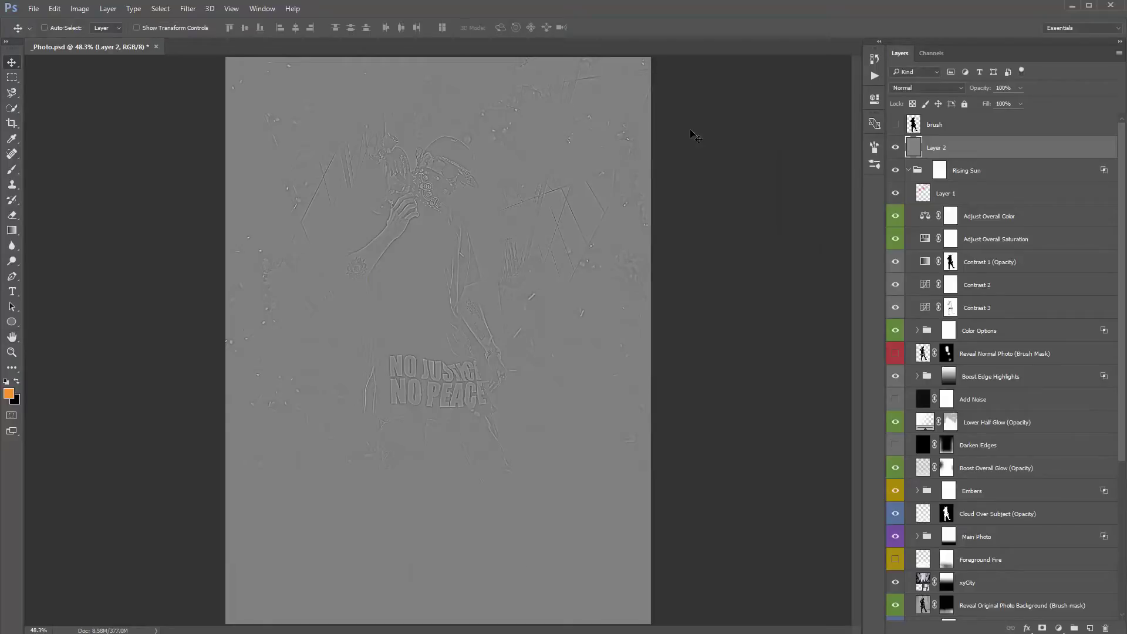
# Inspect the High Pass edges around the shirt lettering, and blend Layer 2 in Linear Light at 35% opacity
pyautogui.press('z')
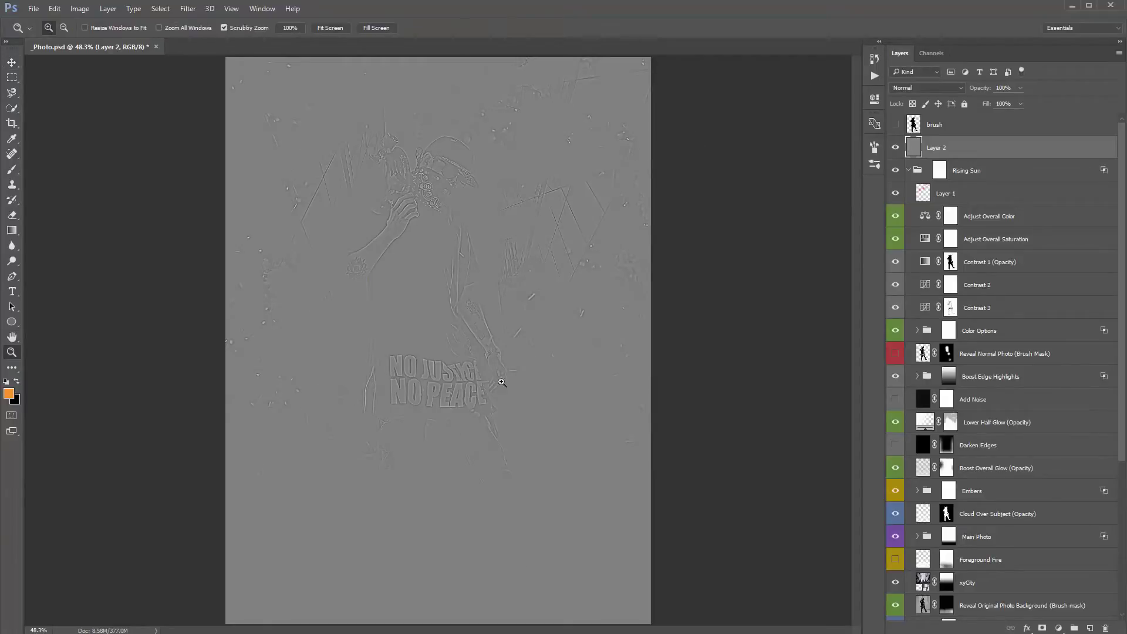
pyautogui.moveTo(511, 377); pyautogui.dragTo(372, 266)
pyautogui.press('v')
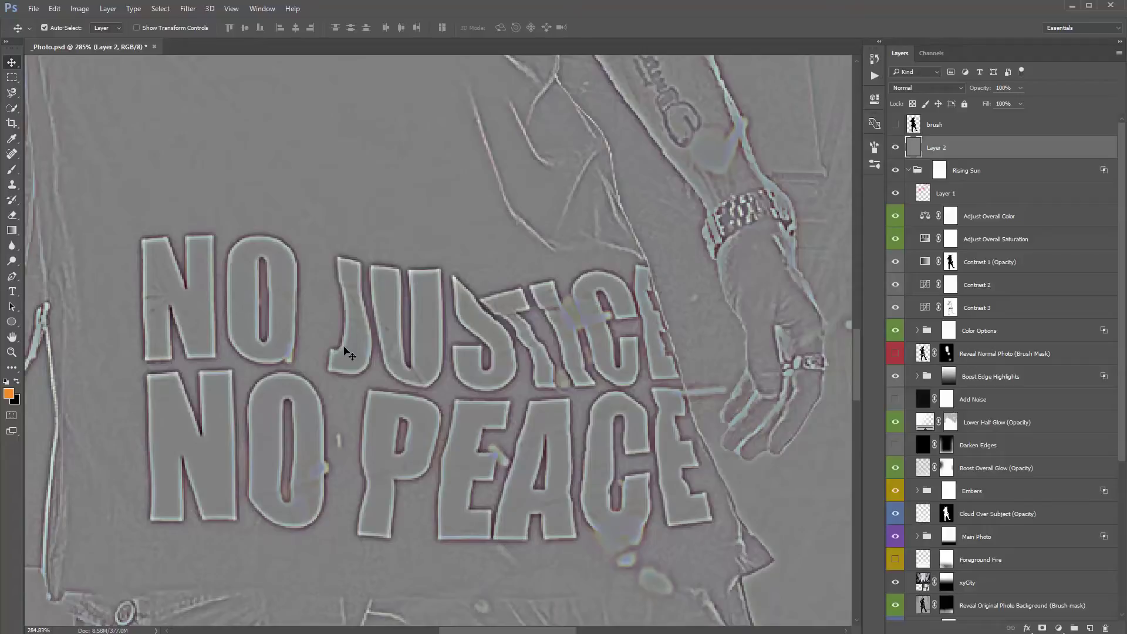
pyautogui.hotkey('ctrl', '0')
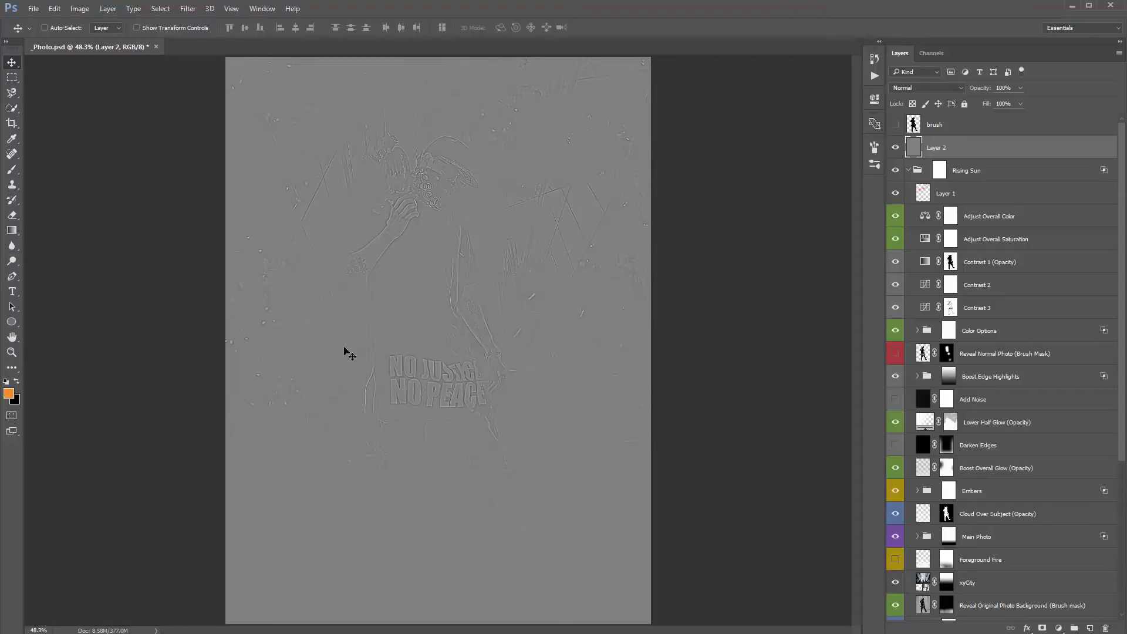
pyautogui.click(908, 89)
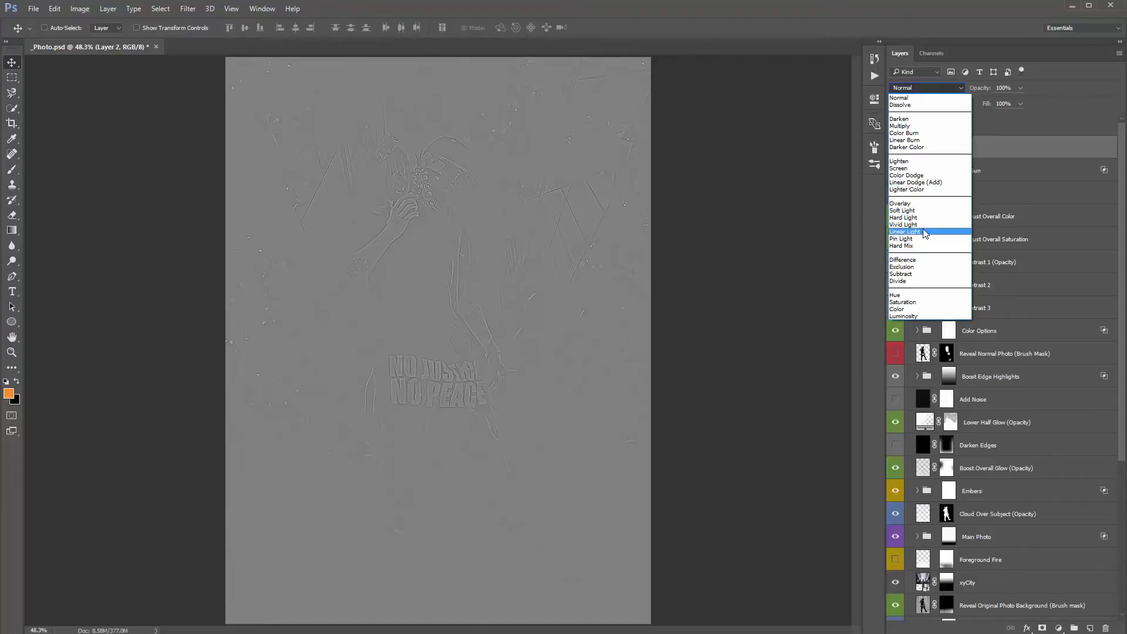
pyautogui.click(924, 233)
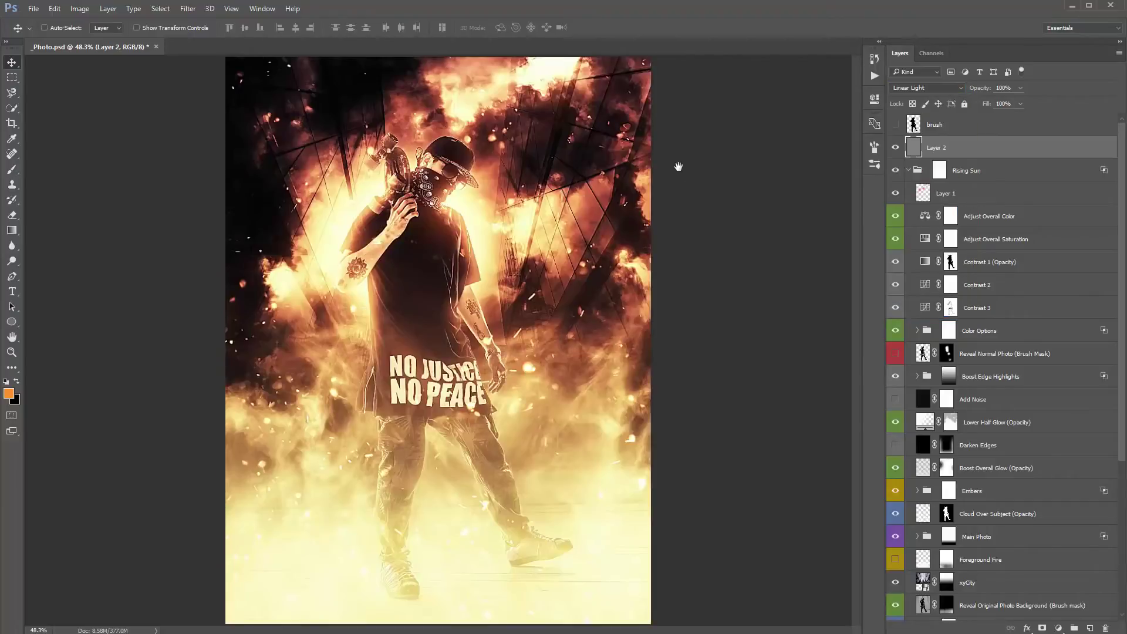
pyautogui.moveTo(984, 92); pyautogui.dragTo(178, 167)
# Change the High Pass layer's blend mode to Hard Light and set its opacity to 53%
pyautogui.click(937, 89)
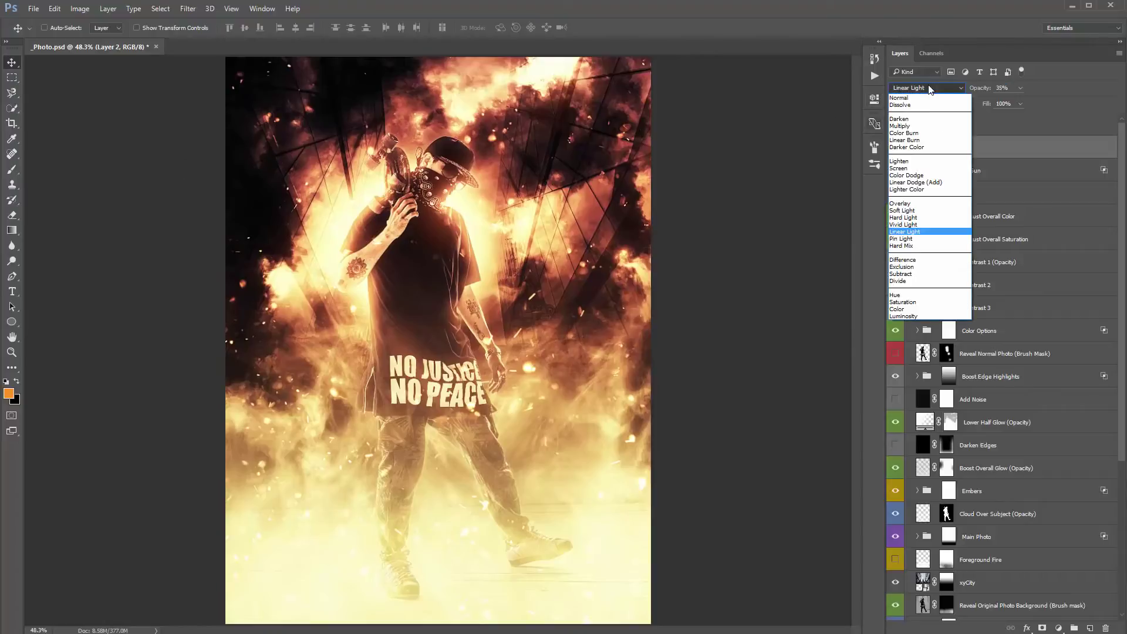
pyautogui.click(928, 222)
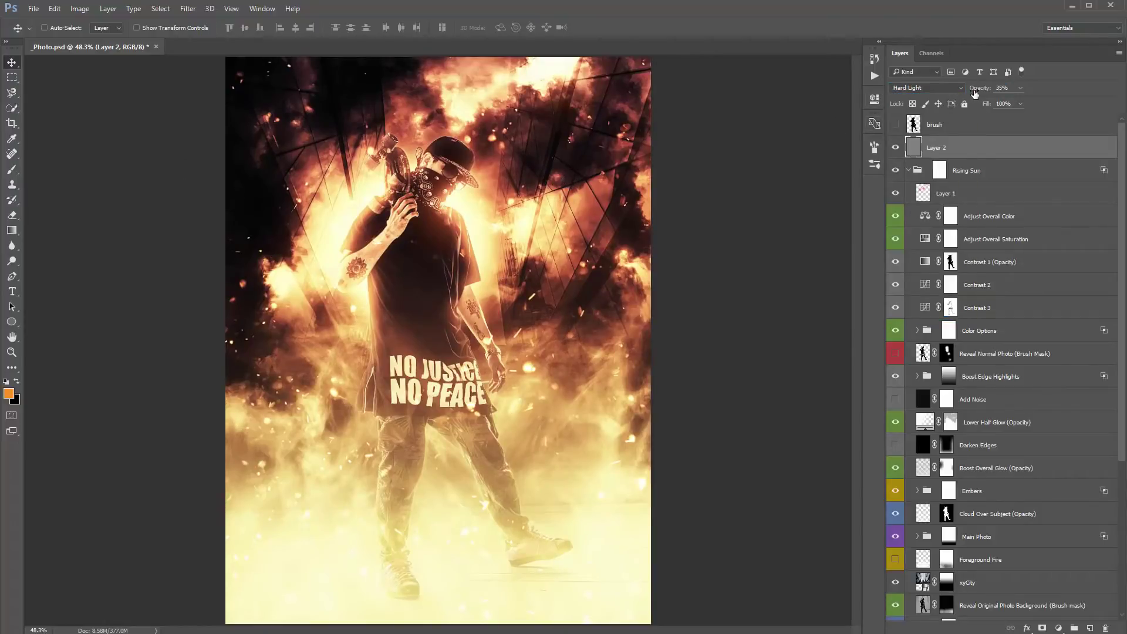
pyautogui.moveTo(977, 89); pyautogui.dragTo(985, 92)
# Compare the image with and without the High Pass sharpening by toggling the visibility of Layer 2
pyautogui.click(896, 148)
pyautogui.click(896, 148)
pyautogui.click(896, 147)
pyautogui.click(896, 147)
pyautogui.click(896, 147)
pyautogui.click(896, 147)
pyautogui.click(896, 147)
pyautogui.click(896, 147)
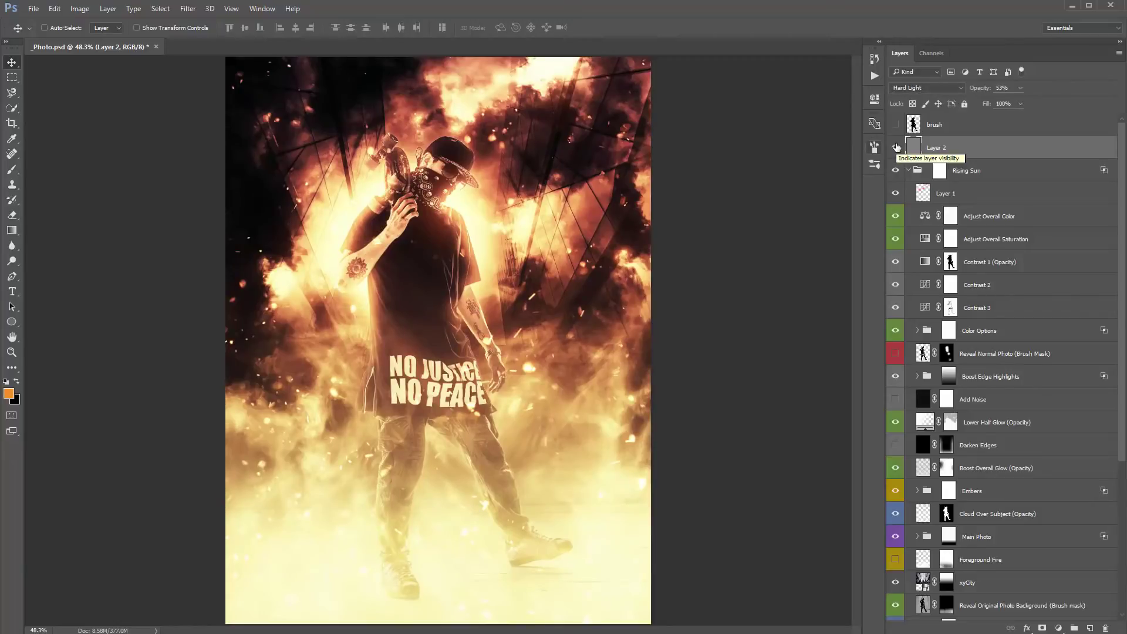
# Move Layer 2 to the top of the Rising Sun group and compare the collapsed group's effect with the original photo
pyautogui.moveTo(941, 148); pyautogui.dragTo(994, 179)
pyautogui.click(979, 149)
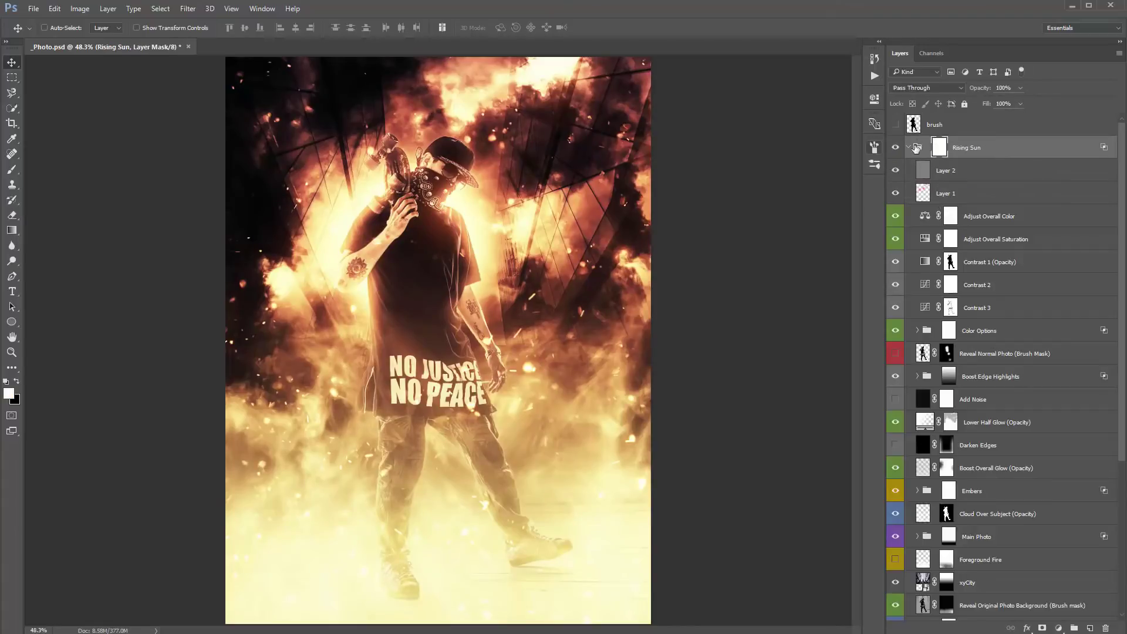
pyautogui.click(909, 148)
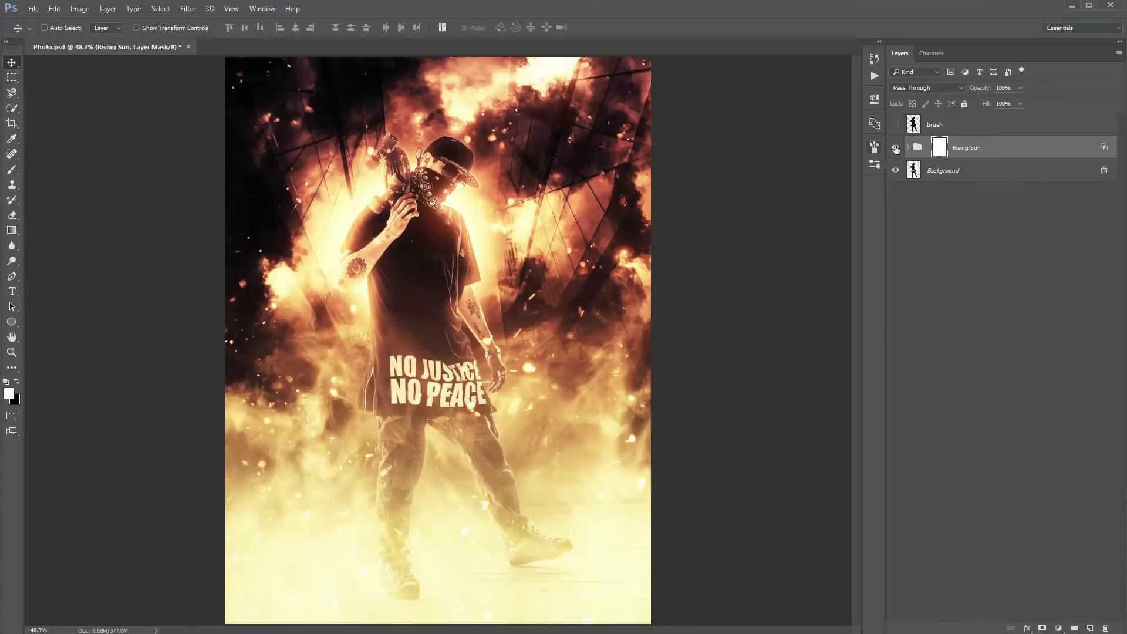
pyautogui.click(896, 149)
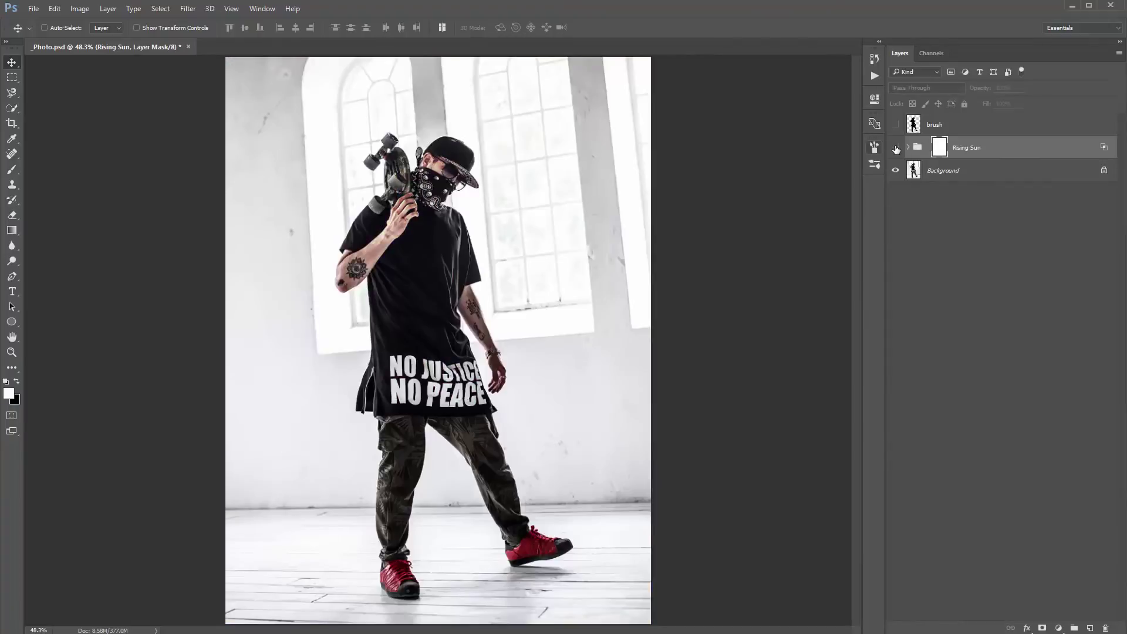
pyautogui.click(896, 149)
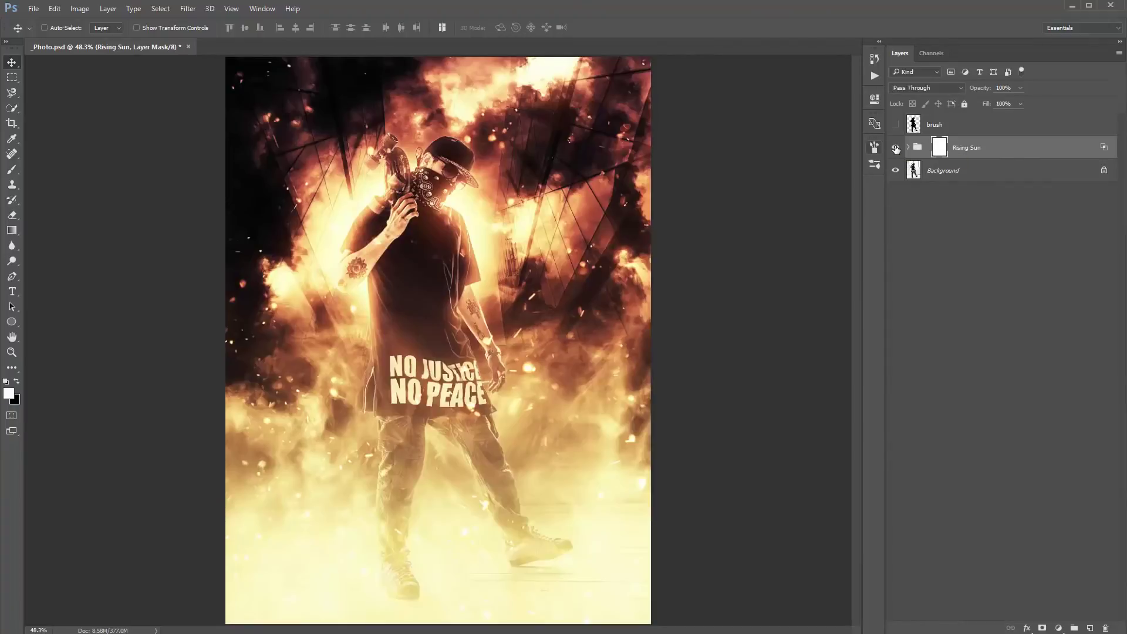